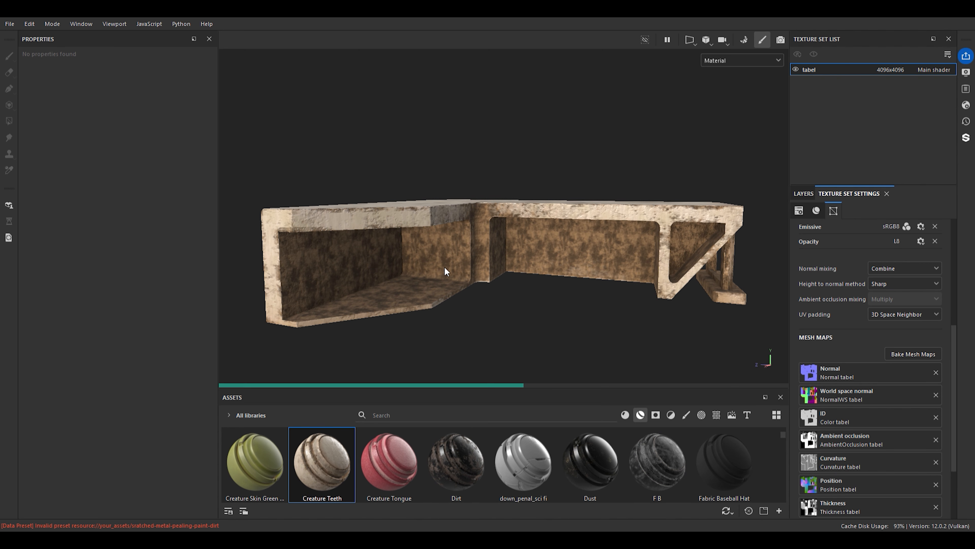
Examine the desk's worn surfaces in the full material view and in the Base color channel
{"action": "scroll", "coordinate": [340, 207], "scroll_direction": "up", "scroll_amount": 6}
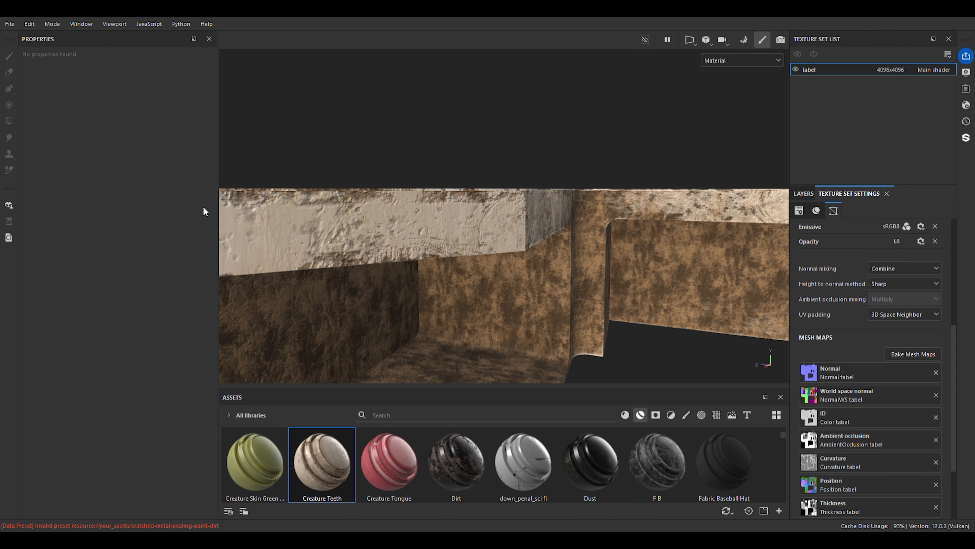
{"action": "scroll", "coordinate": [372, 227], "scroll_direction": "down", "scroll_amount": 2}
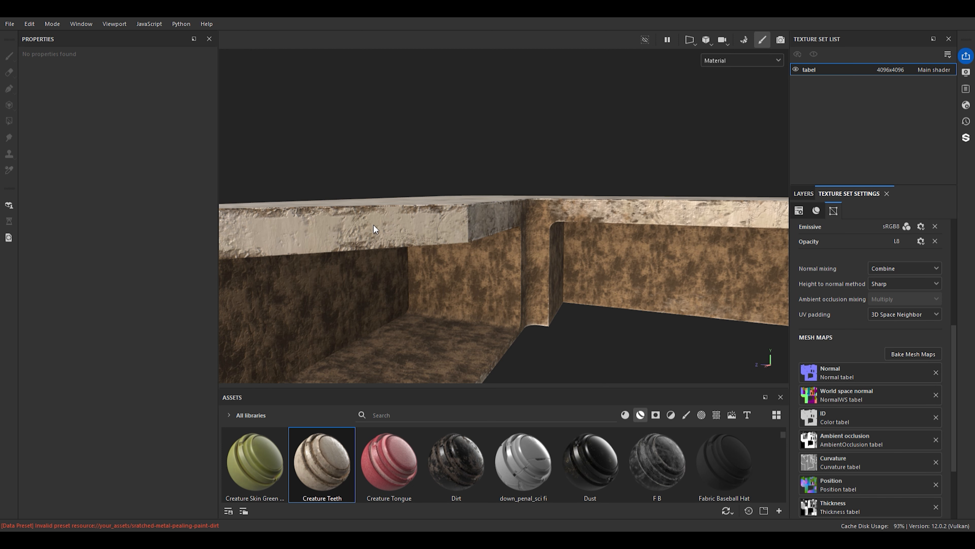
{"action": "left_click_drag", "start_coordinate": [398, 240], "coordinate": [437, 282], "text": "alt"}
{"action": "left_click_drag", "start_coordinate": [438, 249], "coordinate": [601, 239], "text": "alt"}
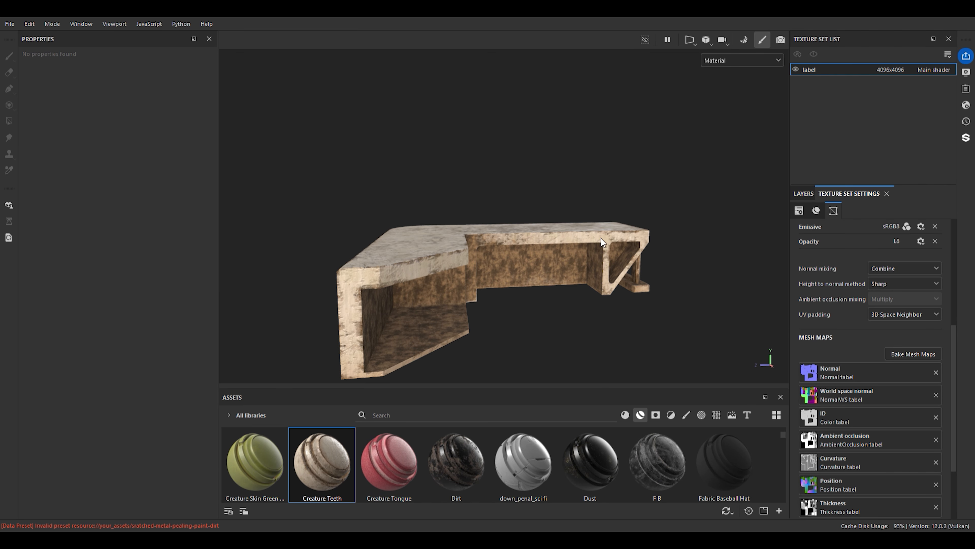
{"action": "key", "text": "c"}
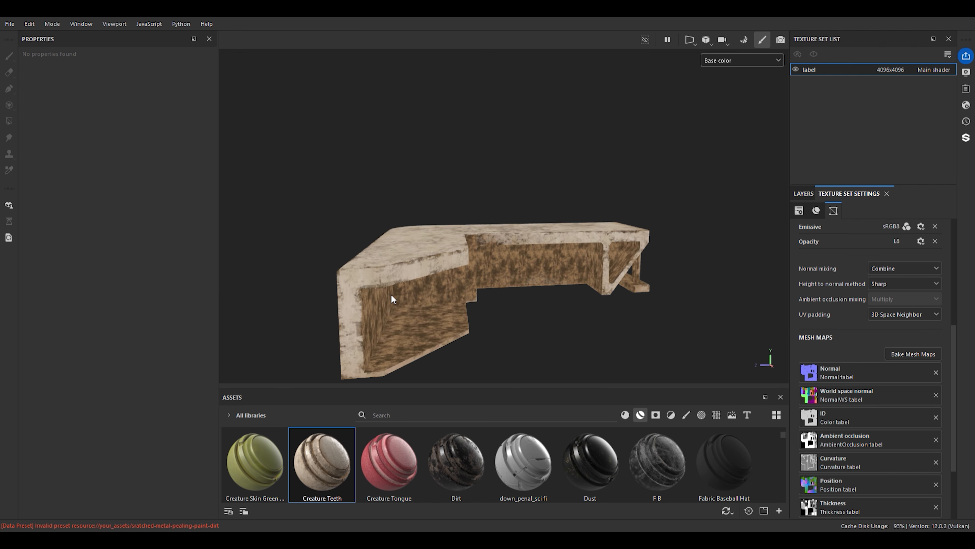
{"action": "scroll", "coordinate": [391, 294], "scroll_direction": "up", "scroll_amount": 5}
{"action": "left_click_drag", "start_coordinate": [420, 288], "coordinate": [442, 281], "text": "alt"}
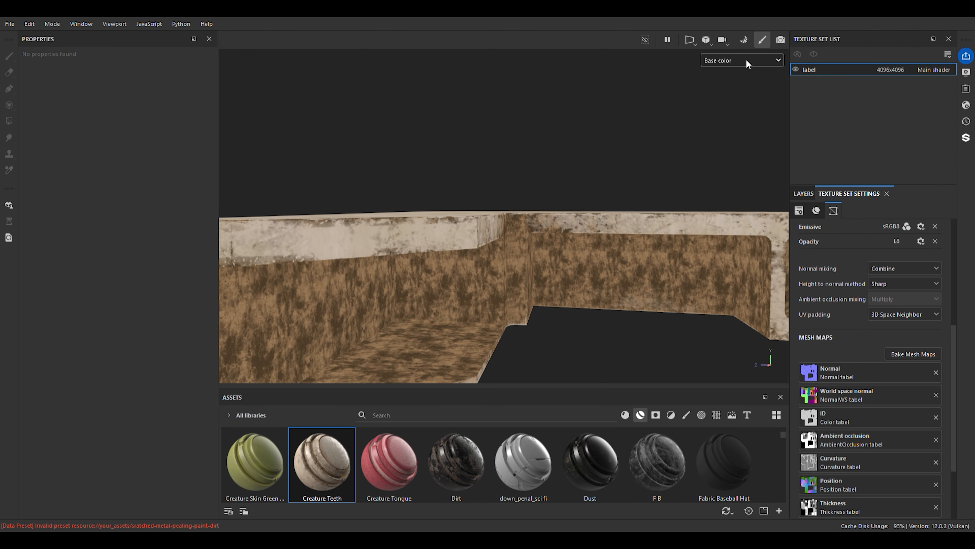
Display the Height and Roughness channels and examine the roughness variation around the open shelf section
{"action": "key", "text": "c"}
{"action": "left_click_drag", "start_coordinate": [507, 263], "coordinate": [557, 255], "text": "alt"}
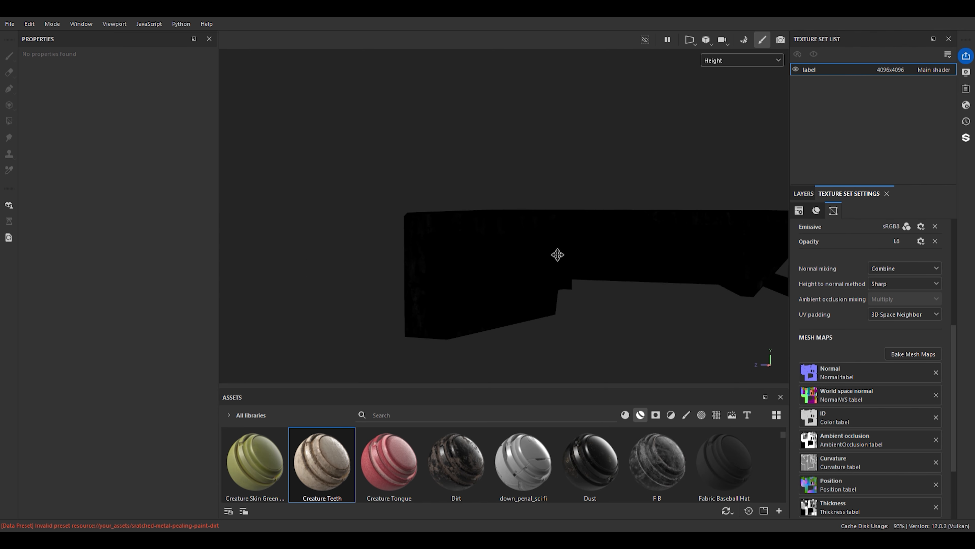
{"action": "key", "text": "c"}
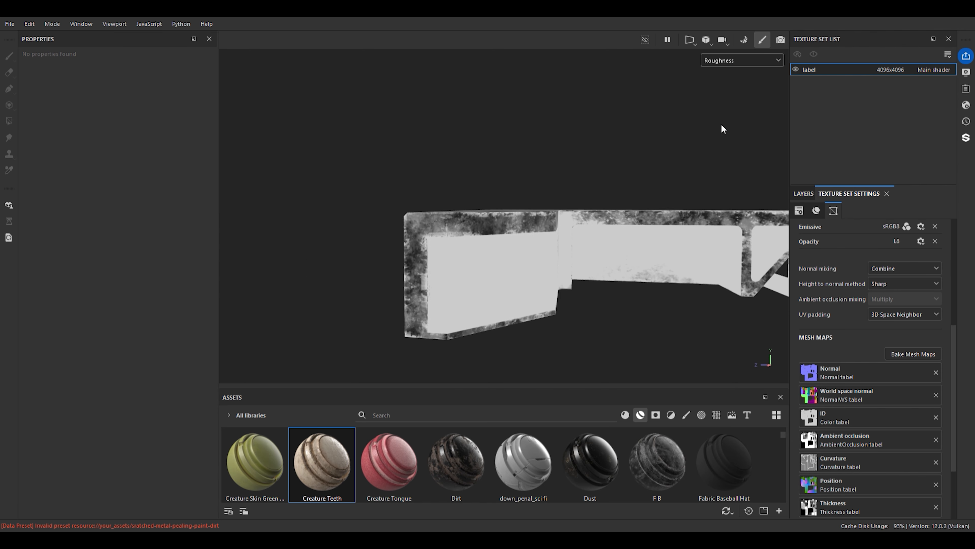
{"action": "scroll", "coordinate": [468, 227], "scroll_direction": "up", "scroll_amount": 4}
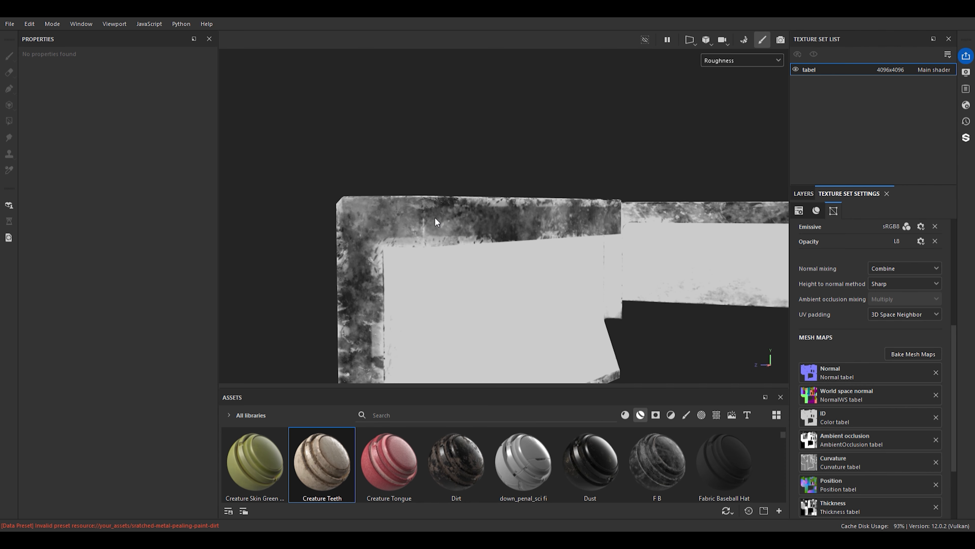
{"action": "scroll", "coordinate": [449, 270], "scroll_direction": "down", "scroll_amount": 4}
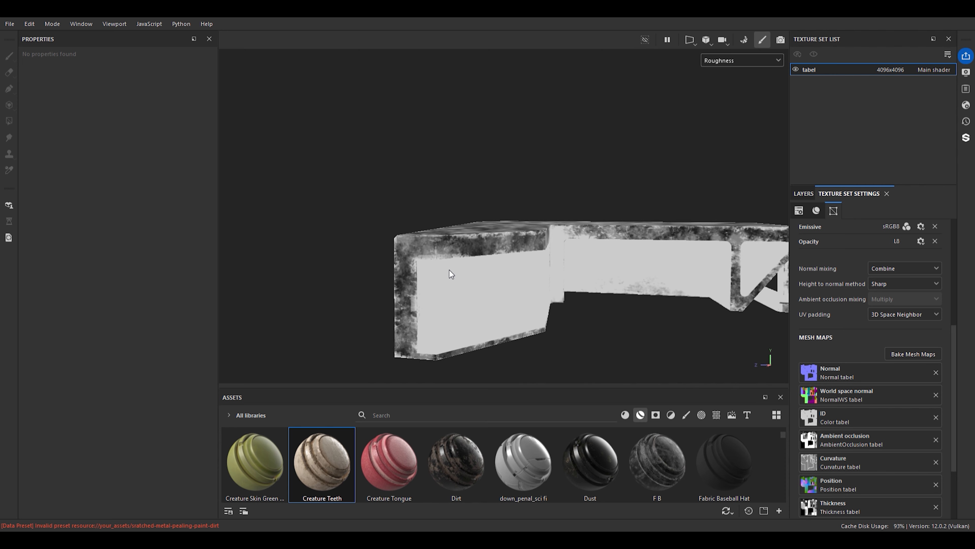
{"action": "middle_click_drag", "start_coordinate": [449, 271], "coordinate": [427, 274], "text": "alt"}
{"action": "scroll", "coordinate": [424, 266], "scroll_direction": "up", "scroll_amount": 3}
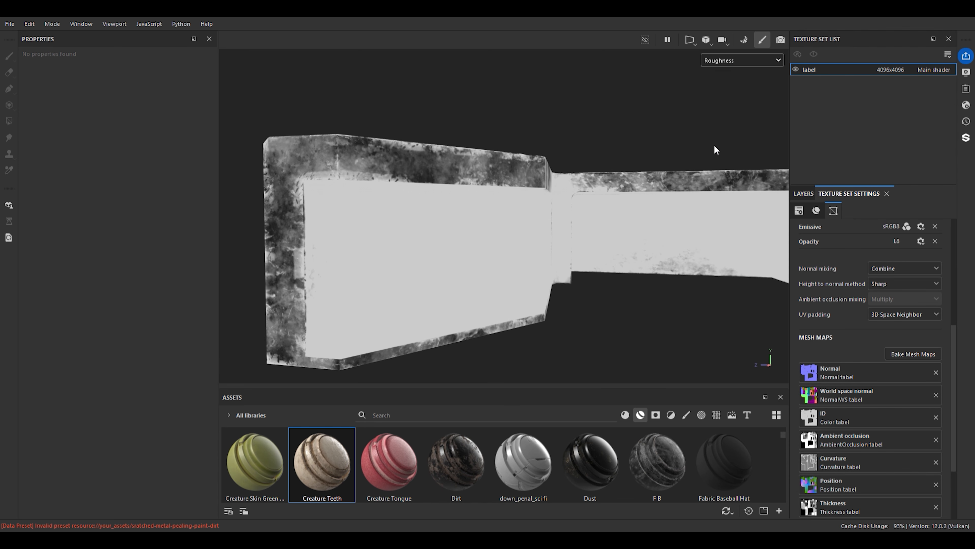
View the Metallic and Normal channels on the desk and return to the full Material view
{"action": "key", "text": "c"}
{"action": "scroll", "coordinate": [439, 189], "scroll_direction": "up", "scroll_amount": 3}
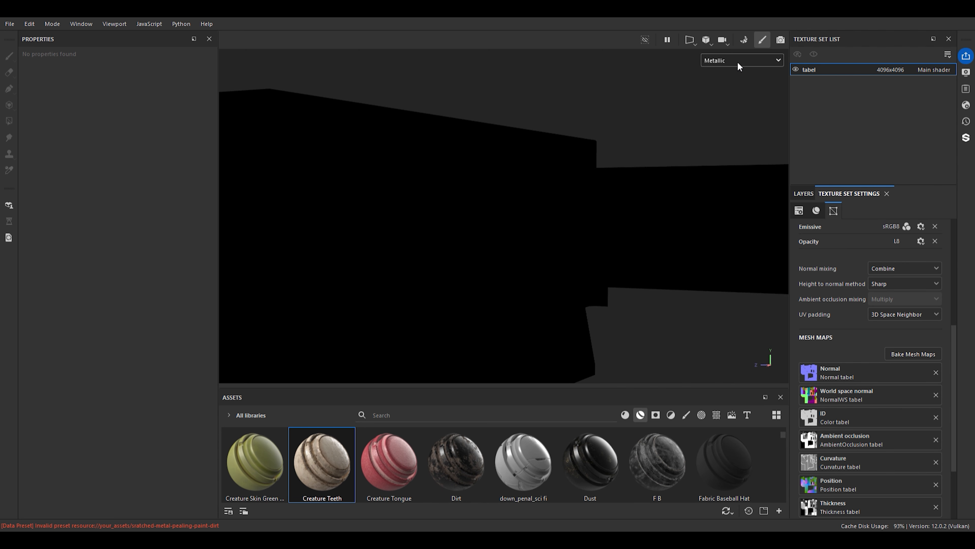
{"action": "key", "text": "c"}
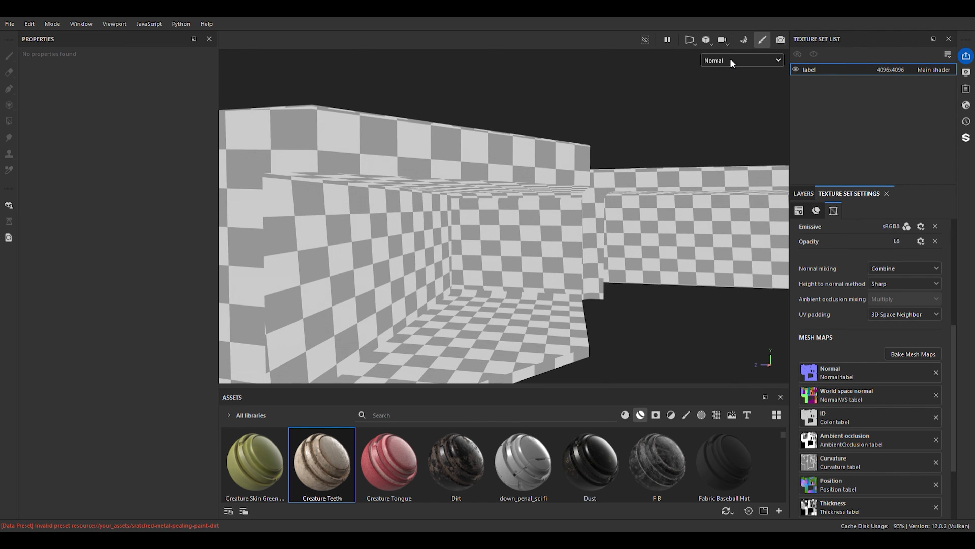
{"action": "key", "text": "c"}
{"action": "key", "text": "c"}
{"action": "key", "text": "m"}
Examine the desk's open shelf section and its lit edges in the Material view
{"action": "scroll", "coordinate": [502, 157], "scroll_direction": "down", "scroll_amount": 3}
{"action": "middle_click_drag", "start_coordinate": [507, 245], "coordinate": [452, 263], "text": "alt"}
{"action": "scroll", "coordinate": [452, 264], "scroll_direction": "up", "scroll_amount": 4}
{"action": "left_click_drag", "start_coordinate": [452, 264], "coordinate": [444, 215], "text": "alt"}
{"action": "scroll", "coordinate": [491, 203], "scroll_direction": "down", "scroll_amount": 3}
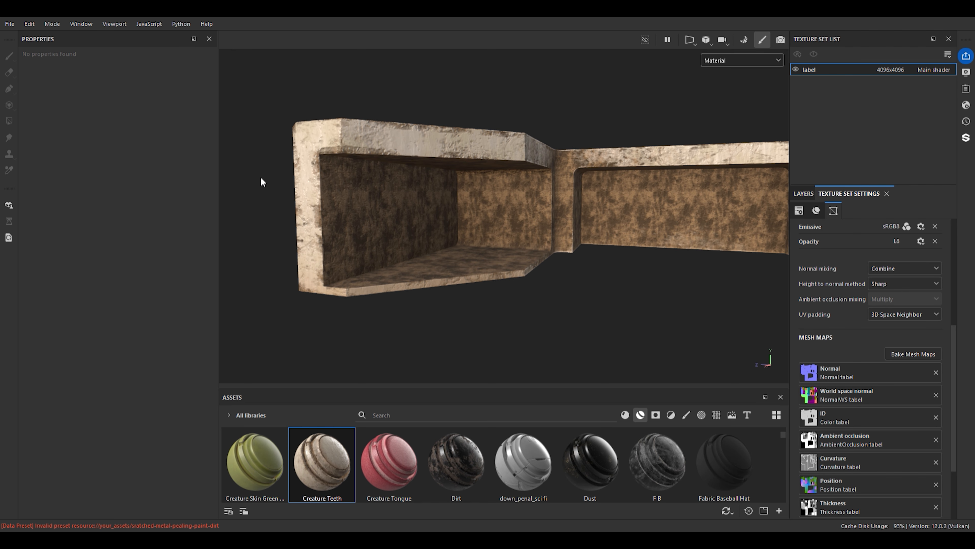
{"action": "left_click_drag", "start_coordinate": [469, 154], "coordinate": [483, 171], "text": "alt"}
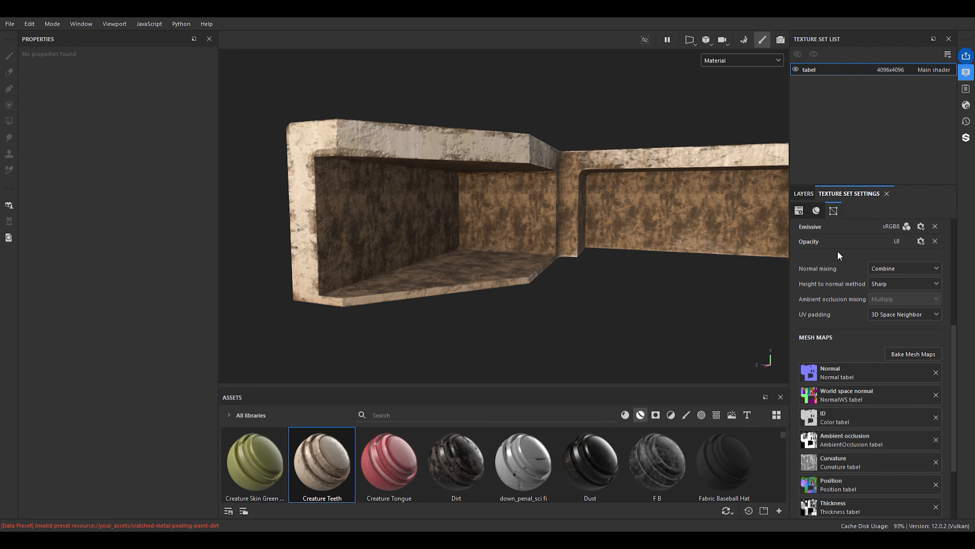
{"action": "scroll", "coordinate": [564, 222], "scroll_direction": "down", "scroll_amount": 6}
{"action": "scroll", "coordinate": [564, 222], "scroll_direction": "up", "scroll_amount": 5}
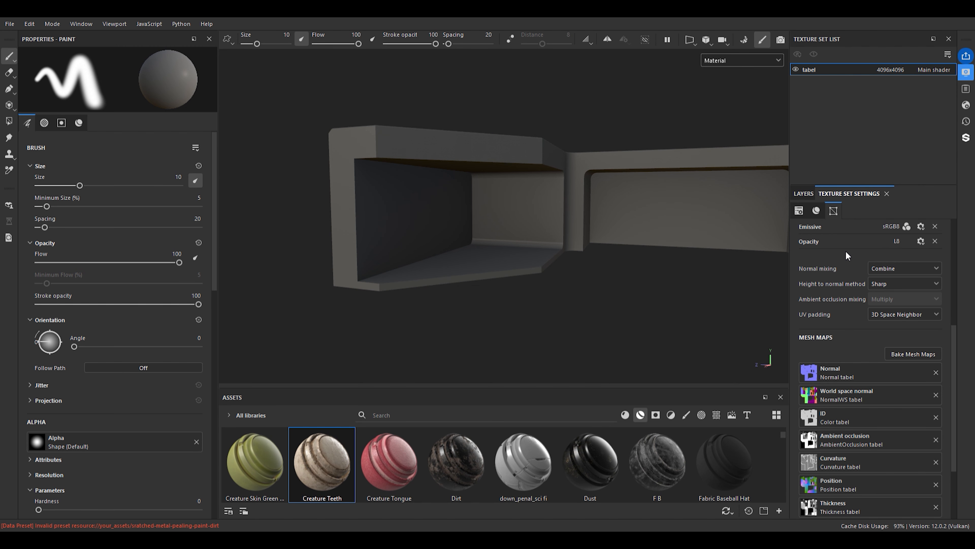
{"action": "mouse_move", "coordinate": [501, 218]}
{"action": "left_mouse_down", "text": "alt"}
{"action": "mouse_move", "coordinate": [537, 209]}
{"action": "mouse_move", "coordinate": [570, 283]}
{"action": "mouse_move", "coordinate": [549, 215]}
{"action": "mouse_move", "coordinate": [523, 257]}
{"action": "mouse_move", "coordinate": [781, 244]}
{"action": "left_mouse_up", "text": "alt"}
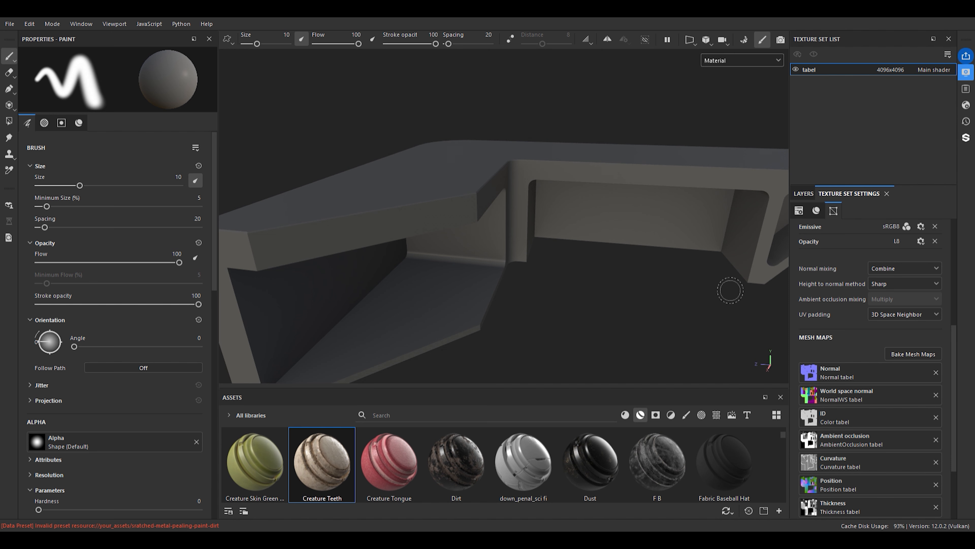
Show the layer stack and view the desk against the visible environment background
{"action": "left_click", "coordinate": [804, 193]}
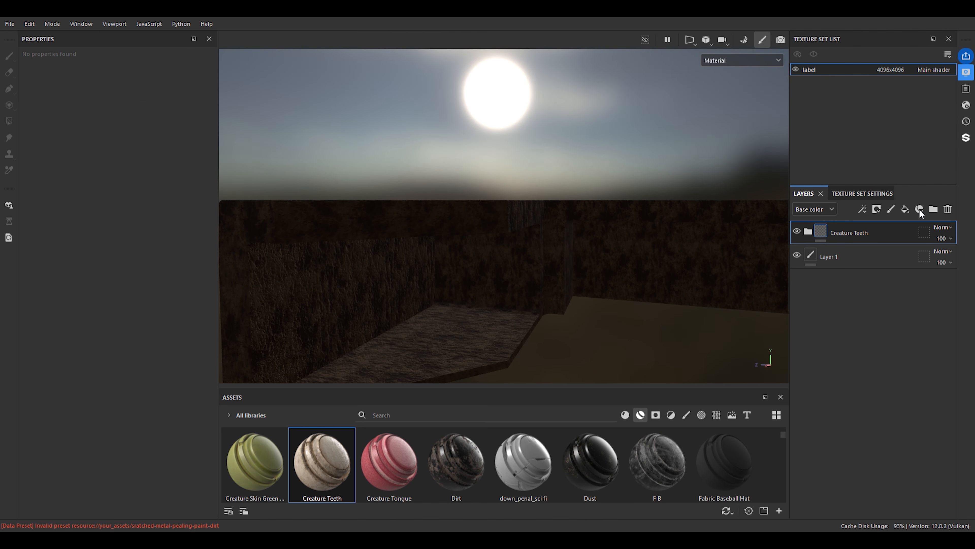
{"action": "left_click_drag", "start_coordinate": [608, 204], "coordinate": [562, 205], "text": "alt"}
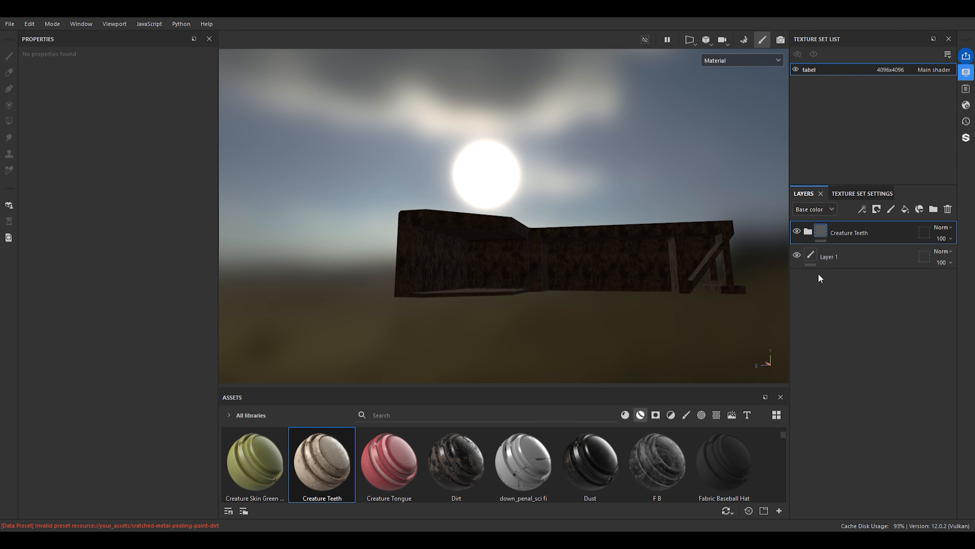
{"action": "left_click_drag", "start_coordinate": [740, 276], "coordinate": [612, 243], "text": "alt"}
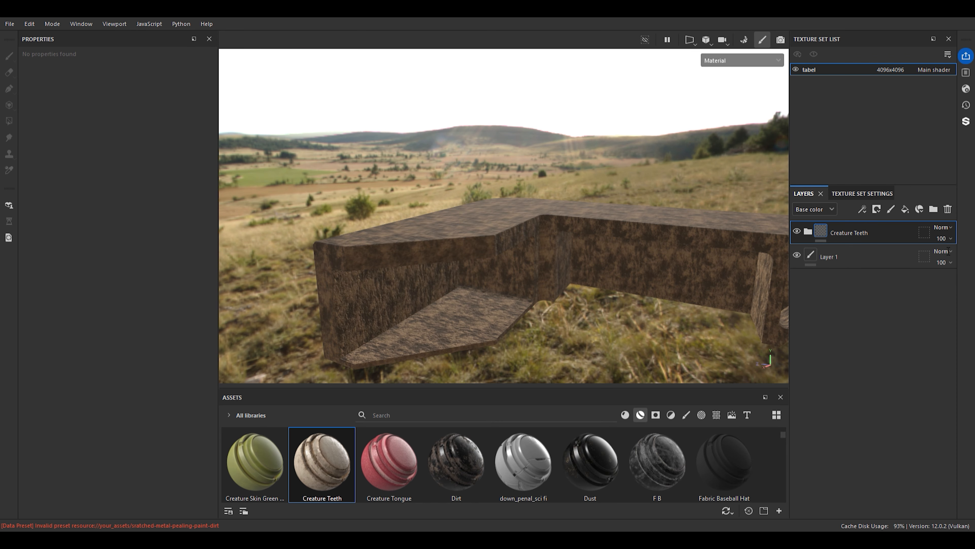
Examine the Creature Teeth material on the desk under the outdoor landscape environment from several angles and distances
{"action": "mouse_move", "coordinate": [590, 249]}
{"action": "left_mouse_down", "text": "alt"}
{"action": "mouse_move", "coordinate": [492, 247]}
{"action": "mouse_move", "coordinate": [524, 264]}
{"action": "mouse_move", "coordinate": [499, 266]}
{"action": "mouse_move", "coordinate": [492, 282]}
{"action": "mouse_move", "coordinate": [496, 205]}
{"action": "mouse_move", "coordinate": [541, 233]}
{"action": "mouse_move", "coordinate": [446, 202]}
{"action": "mouse_move", "coordinate": [316, 196]}
{"action": "mouse_move", "coordinate": [471, 179]}
{"action": "mouse_move", "coordinate": [502, 202]}
{"action": "mouse_move", "coordinate": [450, 187]}
{"action": "mouse_move", "coordinate": [472, 189]}
{"action": "left_mouse_up", "text": "alt"}
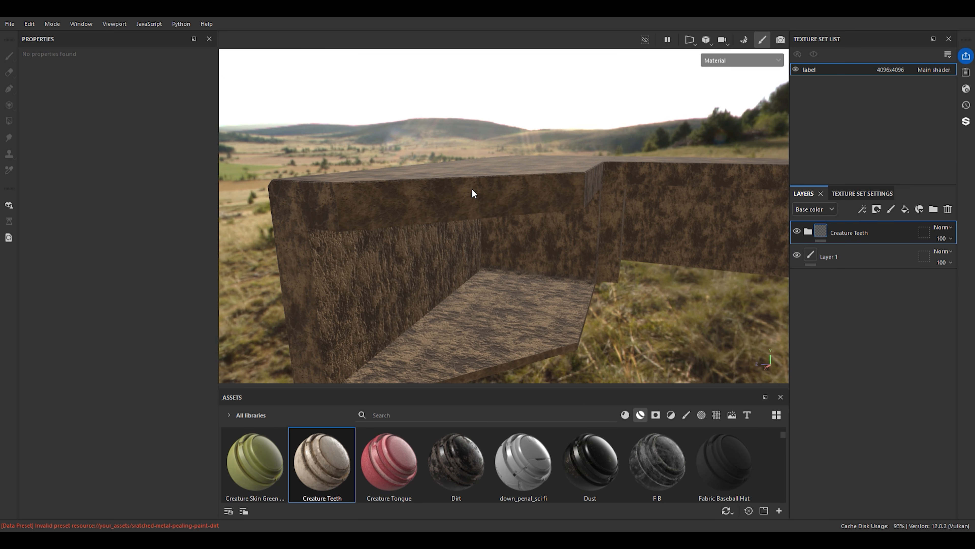
{"action": "scroll", "coordinate": [459, 220], "scroll_direction": "down", "scroll_amount": 2}
{"action": "scroll", "coordinate": [458, 219], "scroll_direction": "up", "scroll_amount": 3}
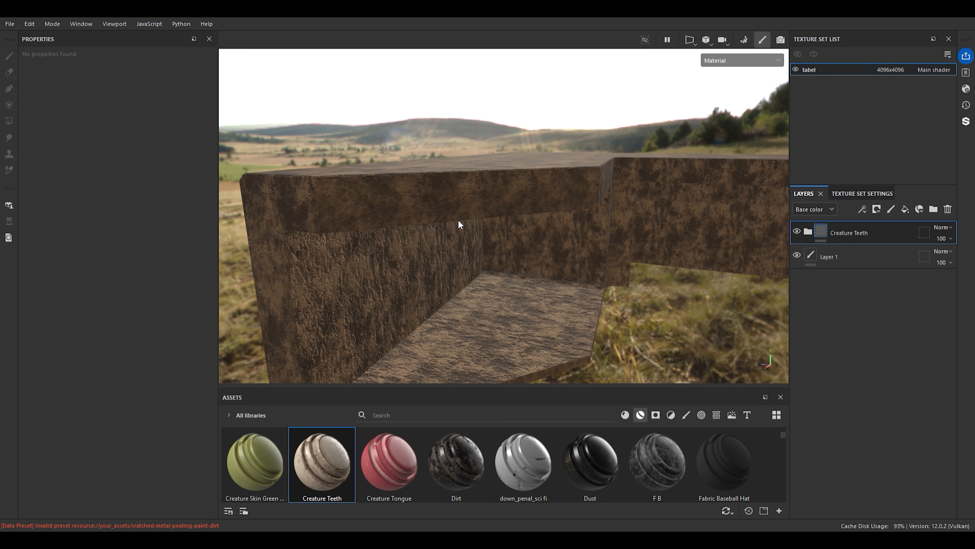
{"action": "scroll", "coordinate": [465, 212], "scroll_direction": "down", "scroll_amount": 3}
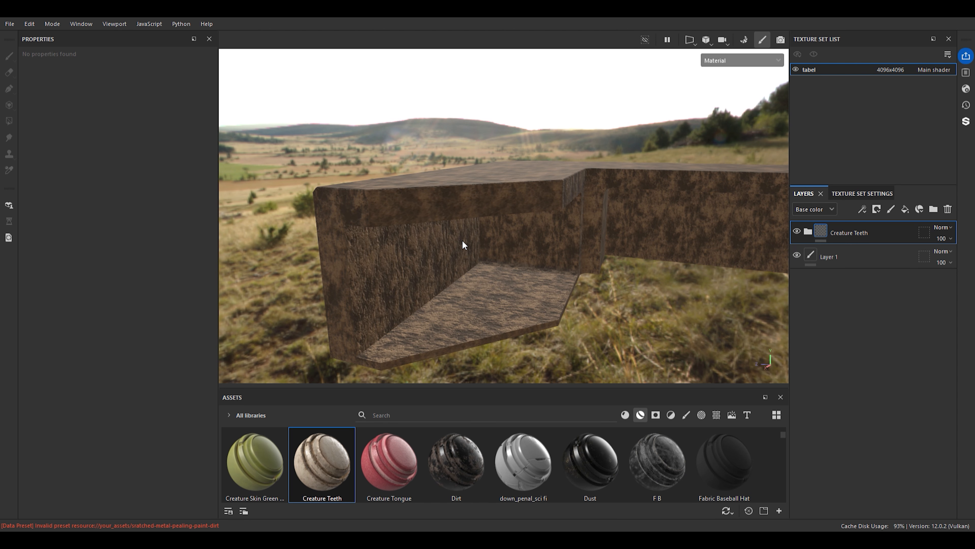
{"action": "scroll", "coordinate": [484, 272], "scroll_direction": "up", "scroll_amount": 3}
{"action": "left_click_drag", "start_coordinate": [484, 272], "coordinate": [541, 202], "text": "alt"}
{"action": "scroll", "coordinate": [487, 233], "scroll_direction": "down", "scroll_amount": 3}
{"action": "scroll", "coordinate": [475, 247], "scroll_direction": "up", "scroll_amount": 4}
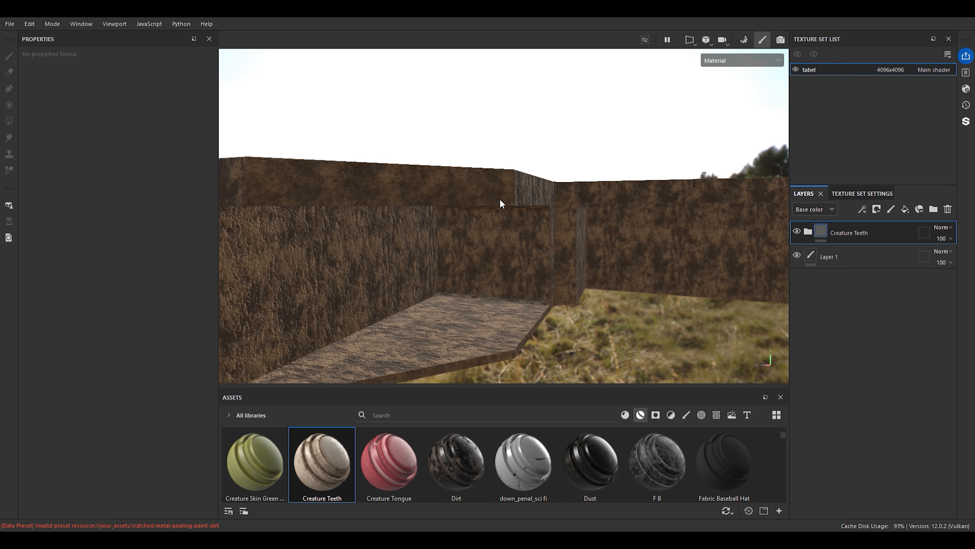
{"action": "scroll", "coordinate": [529, 239], "scroll_direction": "down", "scroll_amount": 4}
{"action": "left_click_drag", "start_coordinate": [544, 239], "coordinate": [593, 252], "text": "alt"}
{"action": "scroll", "coordinate": [546, 245], "scroll_direction": "up", "scroll_amount": 3}
{"action": "mouse_move", "coordinate": [431, 265]}
{"action": "middle_mouse_down", "text": "alt"}
{"action": "mouse_move", "coordinate": [350, 255]}
{"action": "mouse_move", "coordinate": [436, 275]}
{"action": "middle_mouse_up", "text": "alt"}
{"action": "scroll", "coordinate": [436, 275], "scroll_direction": "up", "scroll_amount": 2}
{"action": "left_click_drag", "start_coordinate": [436, 275], "coordinate": [413, 278], "text": "alt"}
{"action": "scroll", "coordinate": [413, 278], "scroll_direction": "down", "scroll_amount": 4}
{"action": "scroll", "coordinate": [440, 285], "scroll_direction": "up", "scroll_amount": 1}
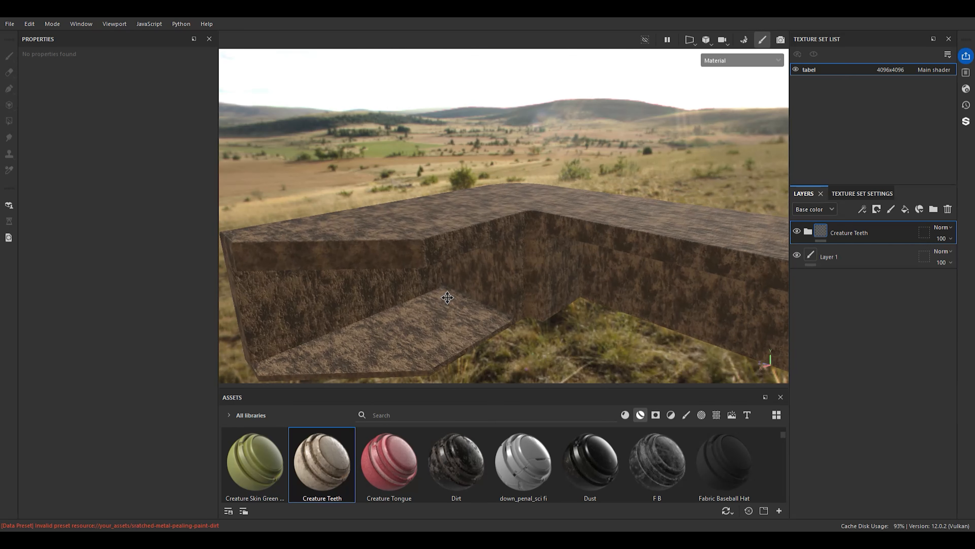
Inspect the desk's front and support legs under the dark studio environment lighting
{"action": "left_click", "coordinate": [509, 224]}
{"action": "left_click_drag", "start_coordinate": [412, 183], "coordinate": [534, 178], "text": "alt"}
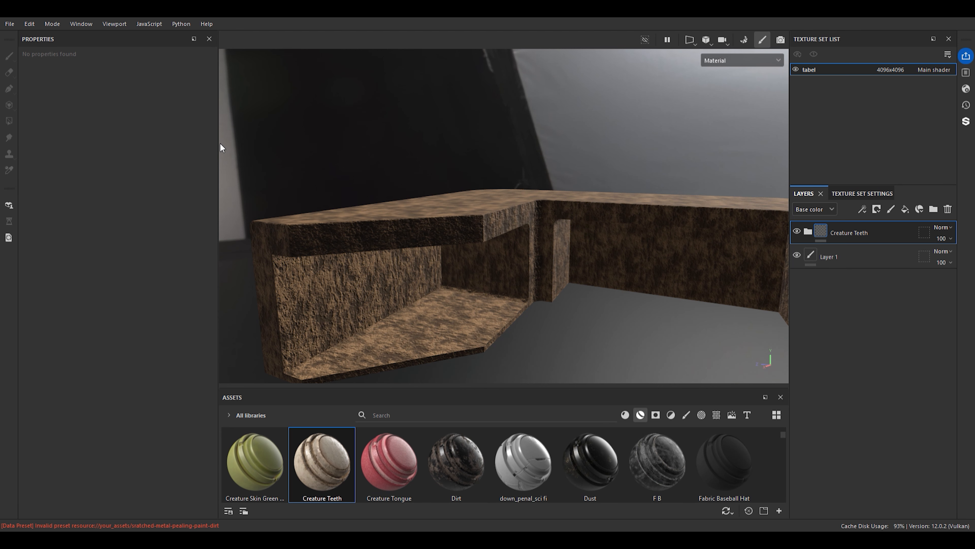
{"action": "scroll", "coordinate": [471, 144], "scroll_direction": "down", "scroll_amount": 5}
{"action": "left_click_drag", "start_coordinate": [470, 145], "coordinate": [668, 294], "text": "alt"}
{"action": "left_click_drag", "start_coordinate": [406, 265], "coordinate": [362, 271], "text": "alt"}
{"action": "middle_click_drag", "start_coordinate": [490, 270], "coordinate": [483, 206], "text": "alt"}
{"action": "scroll", "coordinate": [391, 219], "scroll_direction": "up", "scroll_amount": 5}
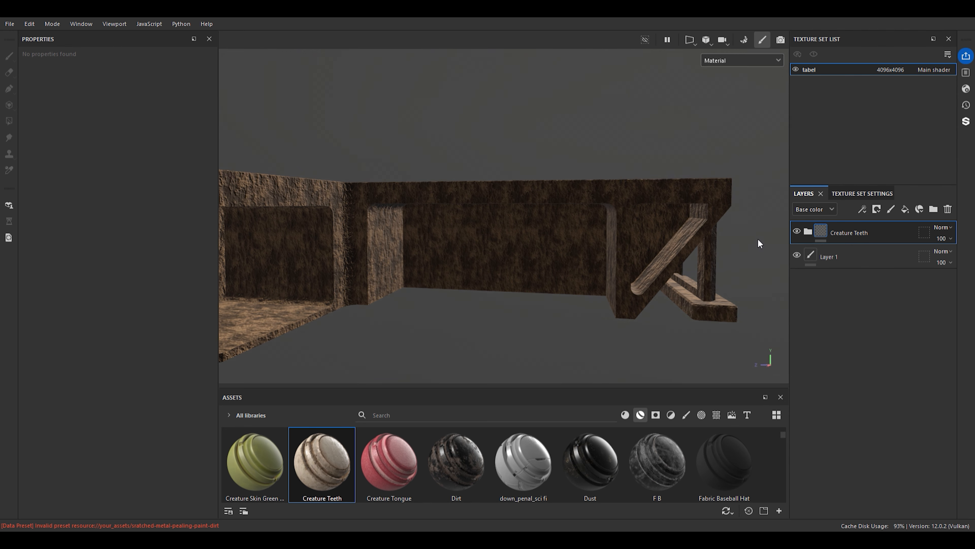
Examine the surface relief on the desktop, front edge and shelf interior under the studio lighting
{"action": "scroll", "coordinate": [528, 194], "scroll_direction": "down", "scroll_amount": 4}
{"action": "left_click_drag", "start_coordinate": [528, 194], "coordinate": [516, 261], "text": "alt"}
{"action": "scroll", "coordinate": [516, 261], "scroll_direction": "up", "scroll_amount": 3}
{"action": "middle_click_drag", "start_coordinate": [373, 256], "coordinate": [498, 212], "text": "alt"}
{"action": "scroll", "coordinate": [498, 212], "scroll_direction": "up", "scroll_amount": 2}
{"action": "left_click_drag", "start_coordinate": [498, 212], "coordinate": [510, 228], "text": "alt"}
{"action": "scroll", "coordinate": [554, 206], "scroll_direction": "down", "scroll_amount": 2}
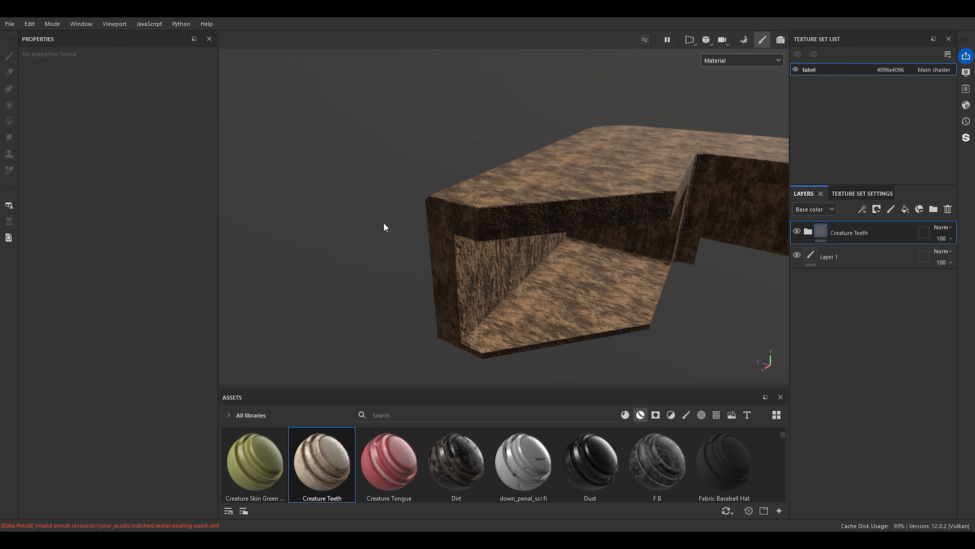
{"action": "scroll", "coordinate": [393, 253], "scroll_direction": "down", "scroll_amount": 2}
{"action": "scroll", "coordinate": [563, 208], "scroll_direction": "up", "scroll_amount": 3}
{"action": "middle_click_drag", "start_coordinate": [563, 208], "coordinate": [421, 242], "text": "alt"}
{"action": "scroll", "coordinate": [423, 230], "scroll_direction": "up", "scroll_amount": 2}
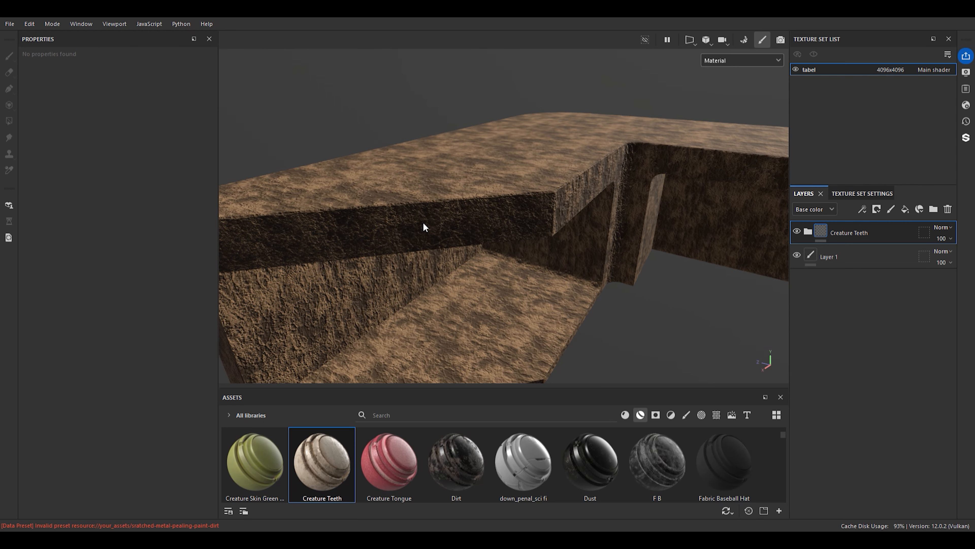
{"action": "scroll", "coordinate": [423, 223], "scroll_direction": "down", "scroll_amount": 2}
{"action": "left_click_drag", "start_coordinate": [436, 218], "coordinate": [460, 225], "text": "alt"}
{"action": "scroll", "coordinate": [412, 234], "scroll_direction": "up", "scroll_amount": 2}
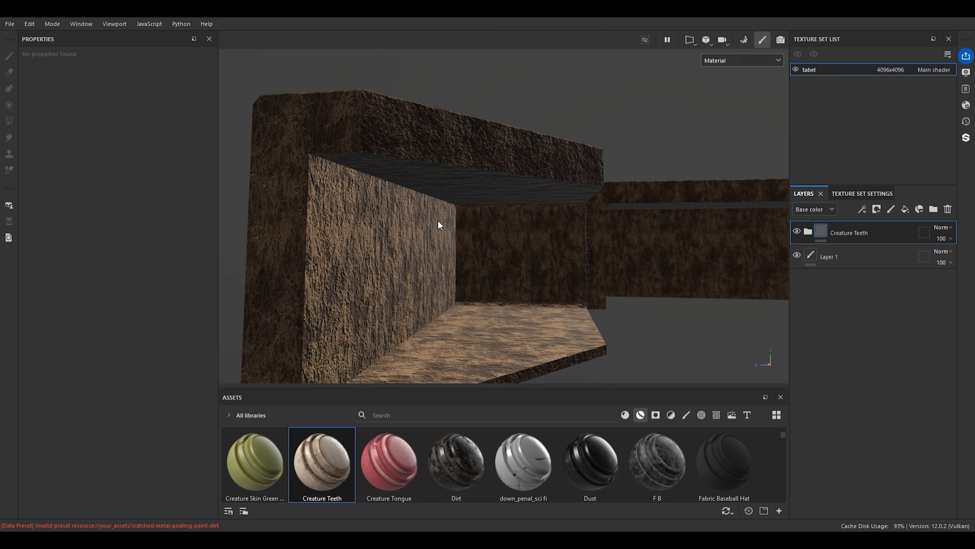
{"action": "scroll", "coordinate": [438, 222], "scroll_direction": "down", "scroll_amount": 2}
{"action": "left_click_drag", "start_coordinate": [444, 225], "coordinate": [466, 245], "text": "alt"}
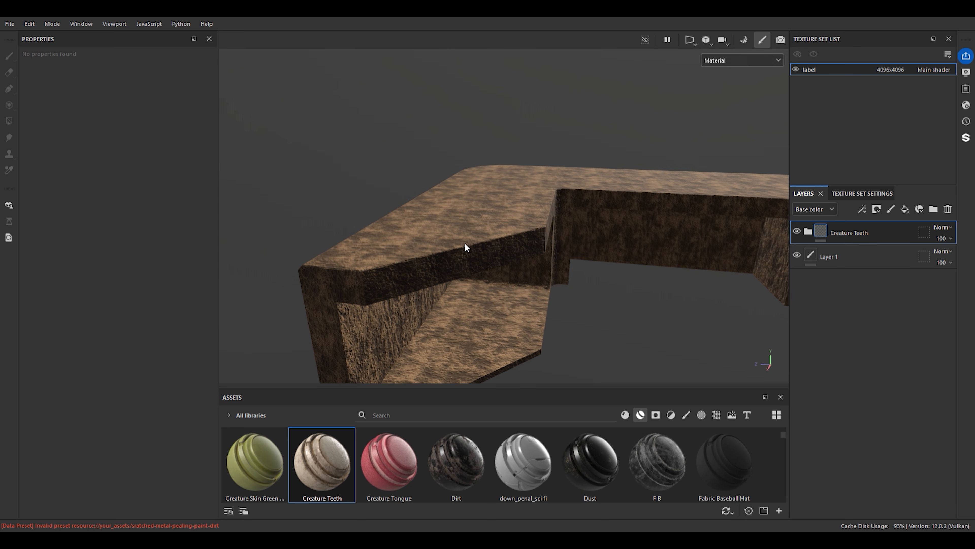
{"action": "mouse_move", "coordinate": [485, 277]}
{"action": "left_mouse_down", "text": "alt"}
{"action": "mouse_move", "coordinate": [455, 221]}
{"action": "mouse_move", "coordinate": [474, 264]}
{"action": "left_mouse_up", "text": "alt"}
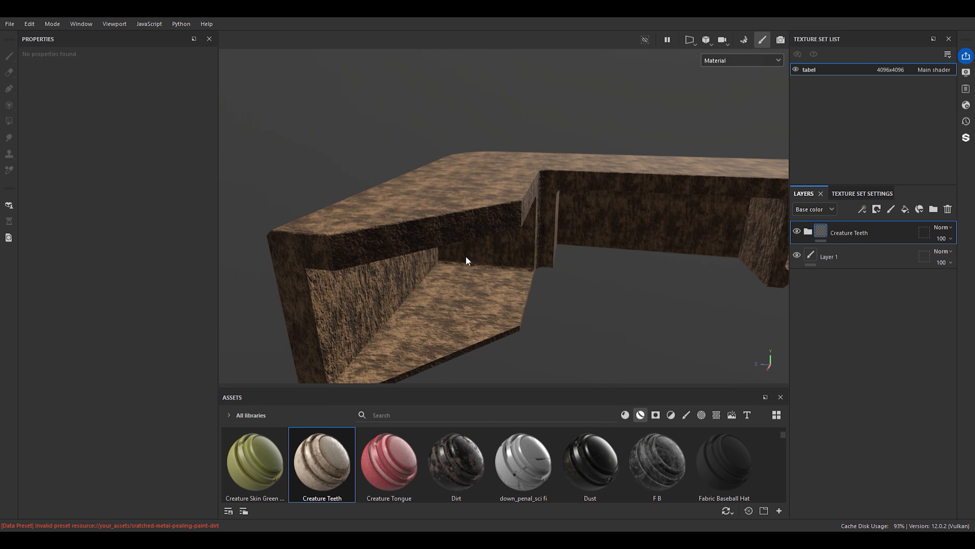
Rotate the environment lighting and examine how it falls on the desk's shelf and front edge
{"action": "mouse_move", "coordinate": [444, 242]}
{"action": "right_mouse_down", "text": "shift"}
{"action": "mouse_move", "coordinate": [353, 226]}
{"action": "mouse_move", "coordinate": [335, 235]}
{"action": "right_mouse_up", "text": "shift"}
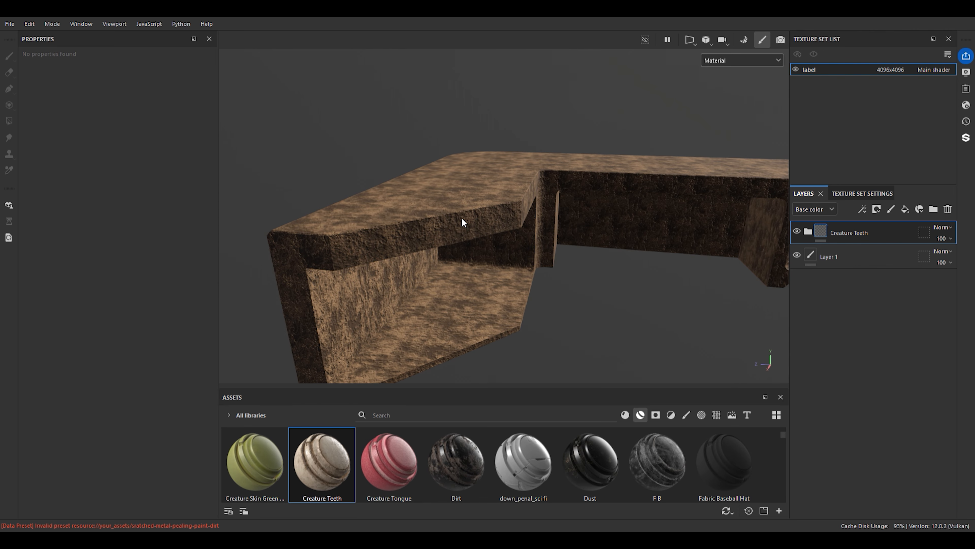
{"action": "scroll", "coordinate": [538, 194], "scroll_direction": "down", "scroll_amount": 5}
{"action": "scroll", "coordinate": [511, 223], "scroll_direction": "up", "scroll_amount": 2}
{"action": "scroll", "coordinate": [437, 223], "scroll_direction": "up", "scroll_amount": 3}
{"action": "middle_click_drag", "start_coordinate": [449, 249], "coordinate": [423, 259], "text": "alt"}
{"action": "left_click_drag", "start_coordinate": [425, 247], "coordinate": [437, 228], "text": "alt"}
{"action": "mouse_move", "coordinate": [463, 305]}
{"action": "middle_mouse_down", "text": "alt"}
{"action": "mouse_move", "coordinate": [502, 259]}
{"action": "mouse_move", "coordinate": [469, 302]}
{"action": "middle_mouse_up", "text": "alt"}
{"action": "scroll", "coordinate": [495, 250], "scroll_direction": "up", "scroll_amount": 1}
{"action": "scroll", "coordinate": [483, 237], "scroll_direction": "down", "scroll_amount": 3}
{"action": "mouse_move", "coordinate": [537, 289]}
{"action": "left_mouse_down", "text": "alt"}
{"action": "mouse_move", "coordinate": [306, 265]}
{"action": "mouse_move", "coordinate": [344, 299]}
{"action": "mouse_move", "coordinate": [539, 286]}
{"action": "left_mouse_up", "text": "alt"}
{"action": "scroll", "coordinate": [476, 299], "scroll_direction": "up", "scroll_amount": 2}
{"action": "middle_click_drag", "start_coordinate": [476, 298], "coordinate": [521, 283], "text": "alt"}
{"action": "scroll", "coordinate": [506, 267], "scroll_direction": "down", "scroll_amount": 3}
{"action": "scroll", "coordinate": [477, 265], "scroll_direction": "up", "scroll_amount": 2}
{"action": "middle_click_drag", "start_coordinate": [471, 263], "coordinate": [419, 250], "text": "alt"}
{"action": "scroll", "coordinate": [411, 256], "scroll_direction": "down", "scroll_amount": 1}
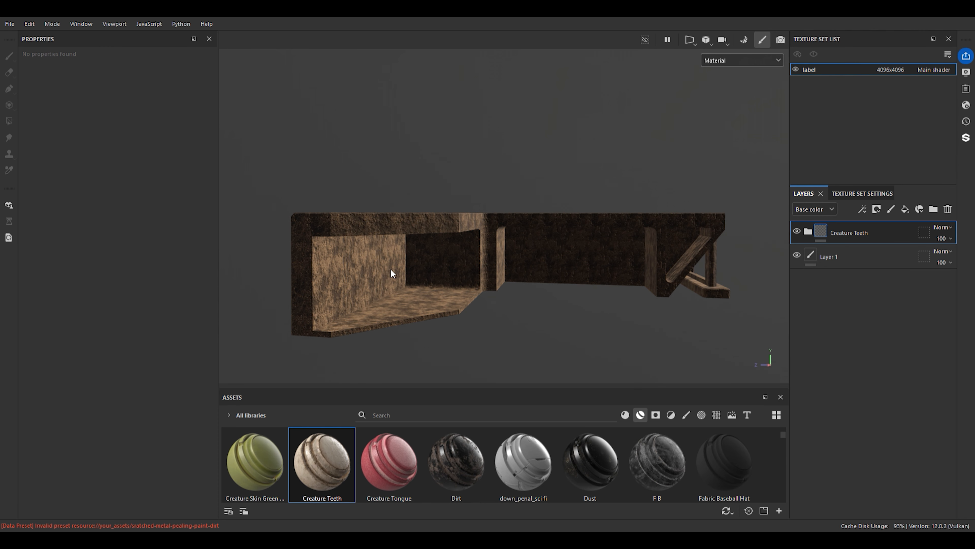
Rotate the environment again to light the whole desk from a different direction
{"action": "key", "text": "shift"}
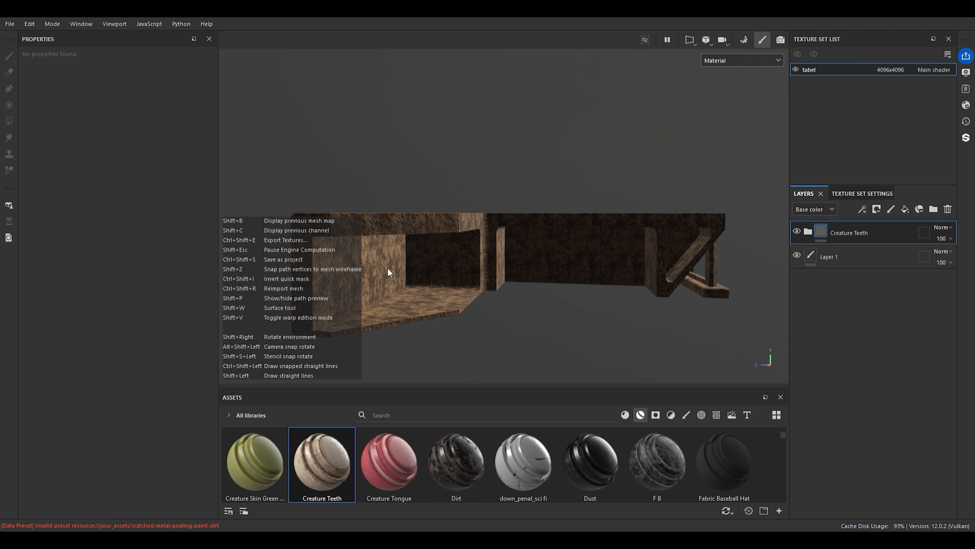
{"action": "right_click_drag", "start_coordinate": [386, 272], "coordinate": [401, 307], "text": "shift"}
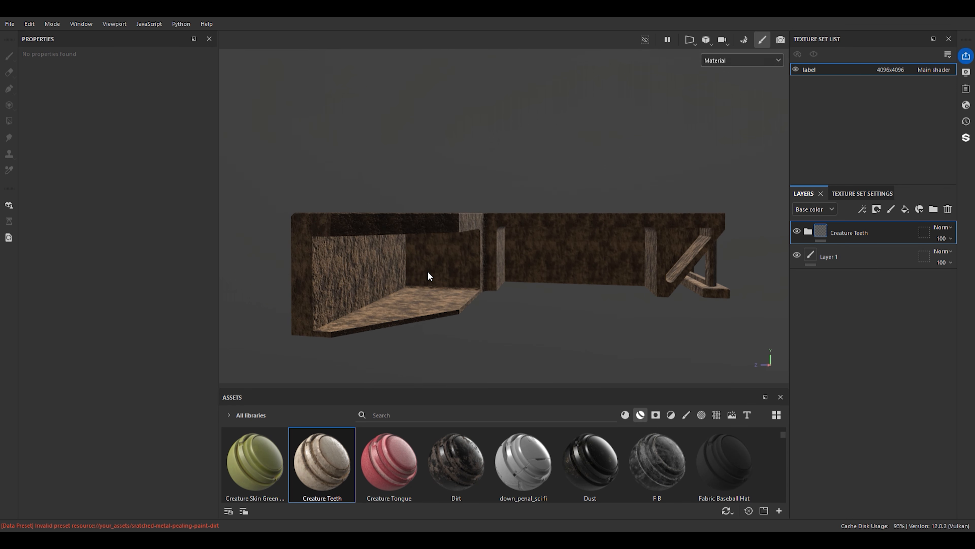
Delete the Creature Teeth group and Layer 1 from the desk's layer stack
{"action": "scroll", "coordinate": [433, 271], "scroll_direction": "down", "scroll_amount": 3}
{"action": "left_click_drag", "start_coordinate": [480, 281], "coordinate": [460, 270], "text": "alt"}
{"action": "scroll", "coordinate": [413, 272], "scroll_direction": "up", "scroll_amount": 5}
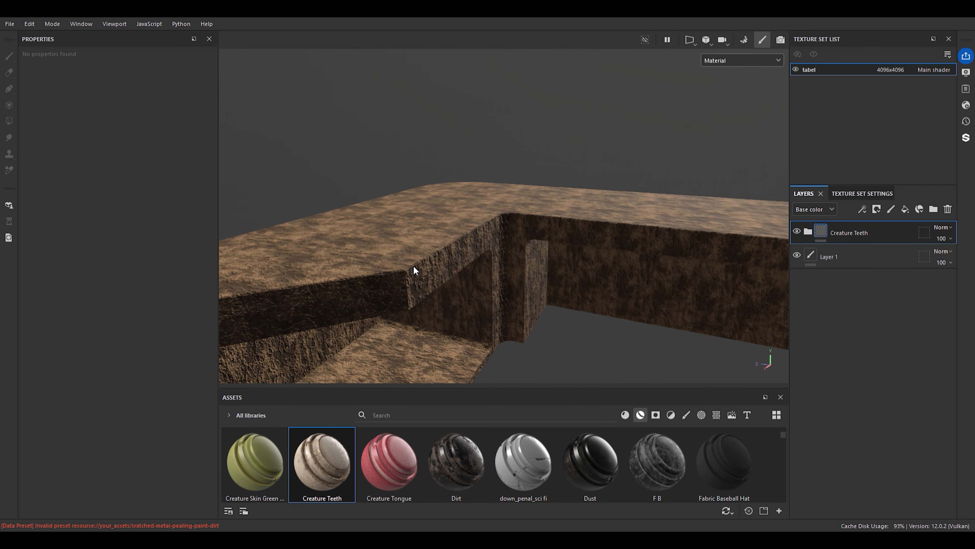
{"action": "left_click_drag", "start_coordinate": [447, 311], "coordinate": [426, 256], "text": "alt"}
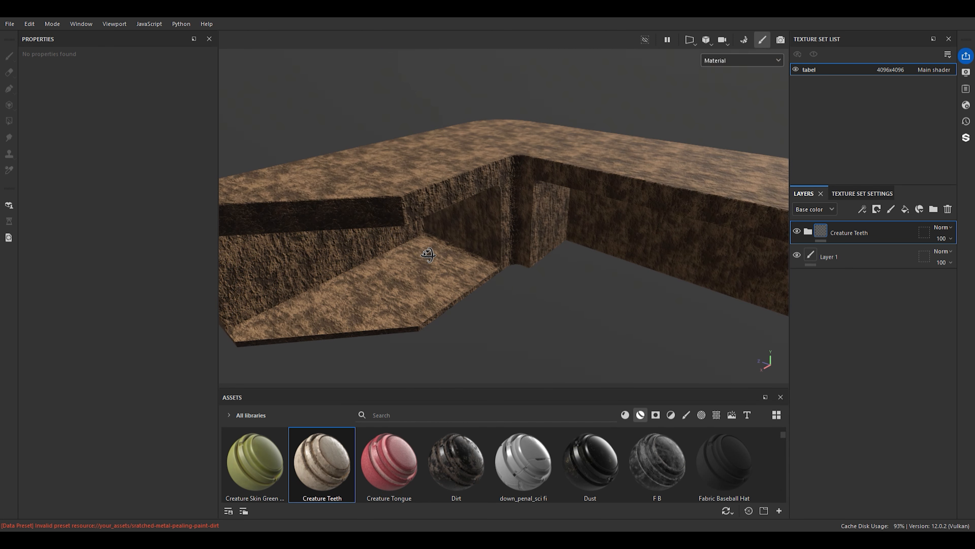
{"action": "key", "text": "Delete"}
{"action": "key", "text": "Delete"}
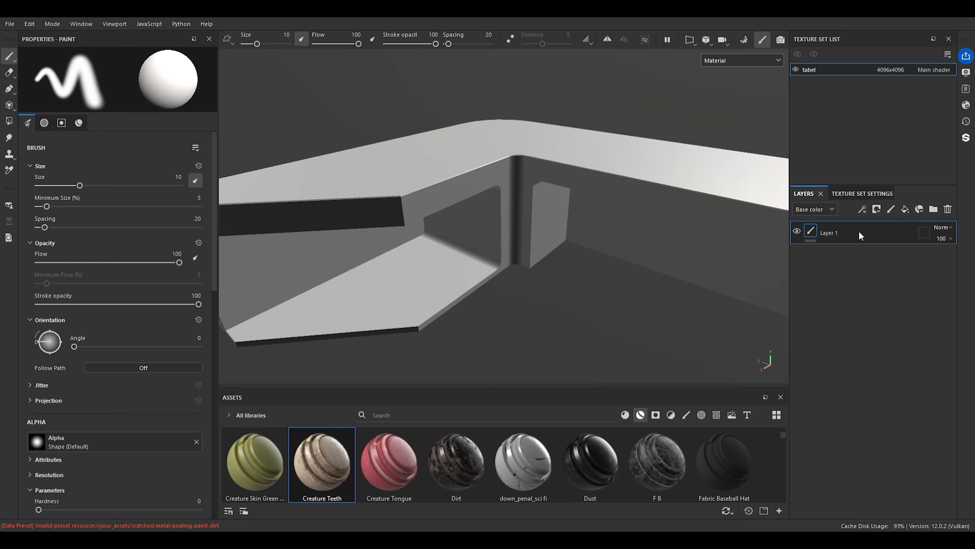
Rotate the environment lighting so it falls on the front faces of the bare desk
{"action": "scroll", "coordinate": [420, 53], "scroll_direction": "down", "scroll_amount": 1}
{"action": "left_click_drag", "start_coordinate": [420, 52], "coordinate": [507, 233], "text": "alt"}
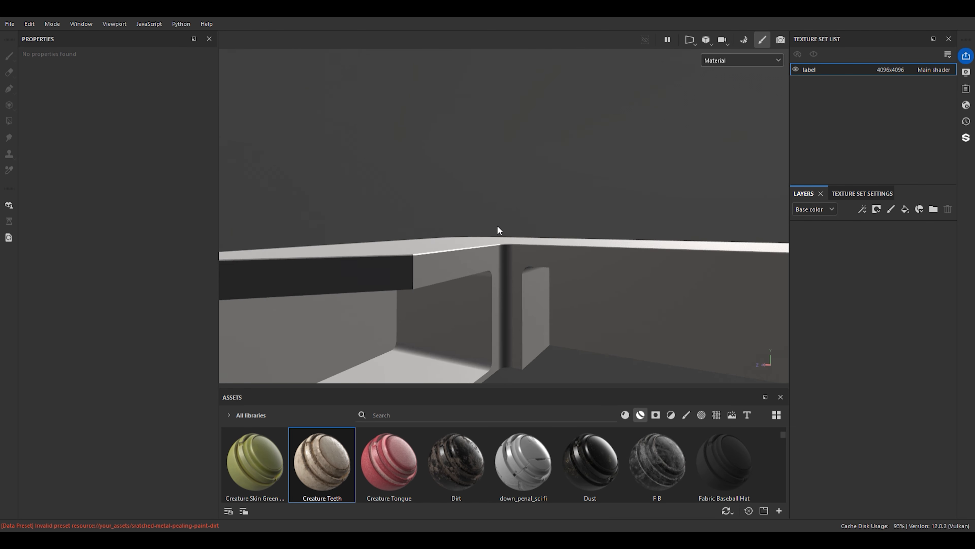
{"action": "scroll", "coordinate": [499, 238], "scroll_direction": "down", "scroll_amount": 3}
{"action": "scroll", "coordinate": [499, 238], "scroll_direction": "up", "scroll_amount": 5}
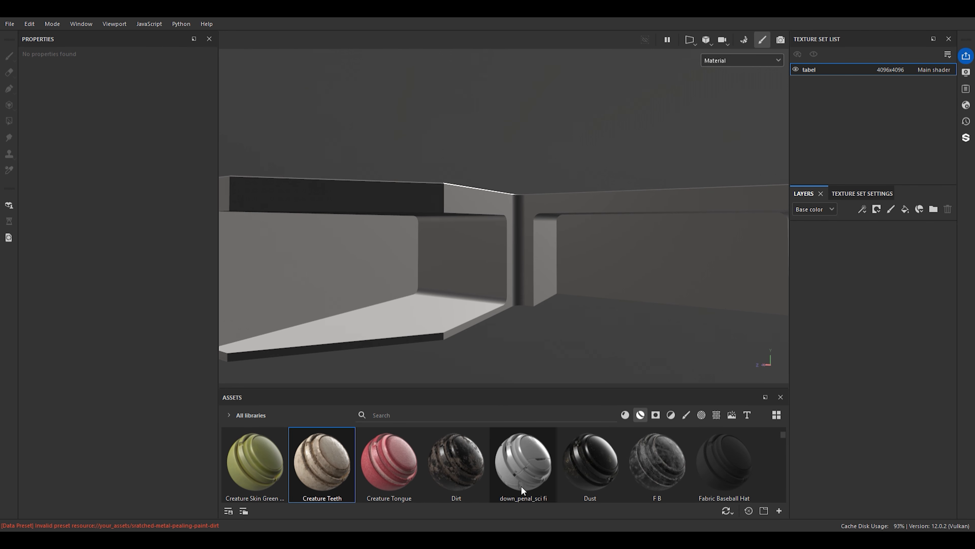
{"action": "left_click", "coordinate": [541, 454]}
{"action": "right_click_drag", "start_coordinate": [552, 296], "coordinate": [631, 315], "text": "shift"}
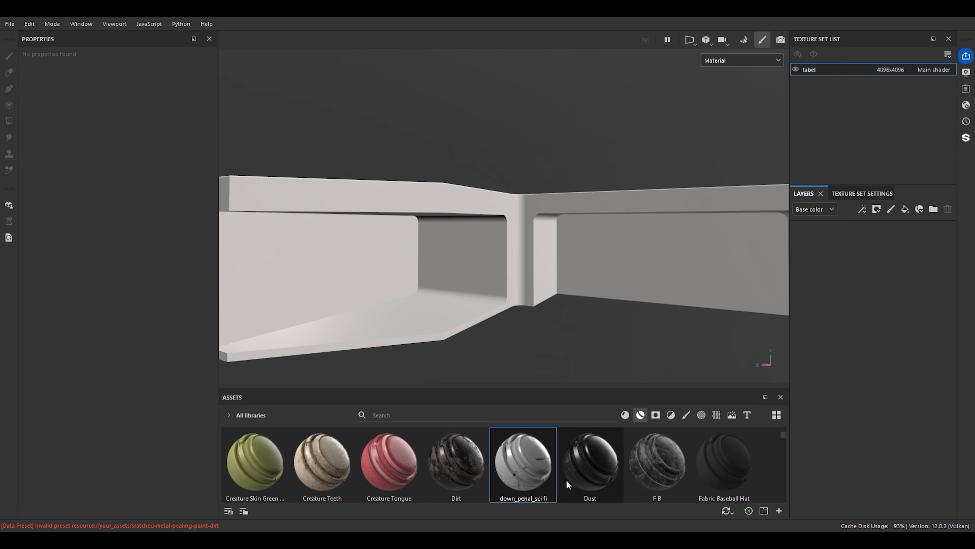
Enlarge the asset library and search the smart materials for "sci fi"
{"action": "scroll", "coordinate": [628, 445], "scroll_direction": "down", "scroll_amount": 2}
{"action": "left_click_drag", "start_coordinate": [645, 393], "coordinate": [654, 315]}
{"action": "scroll", "coordinate": [276, 427], "scroll_direction": "up", "scroll_amount": 4}
{"action": "scroll", "coordinate": [380, 418], "scroll_direction": "down", "scroll_amount": 8}
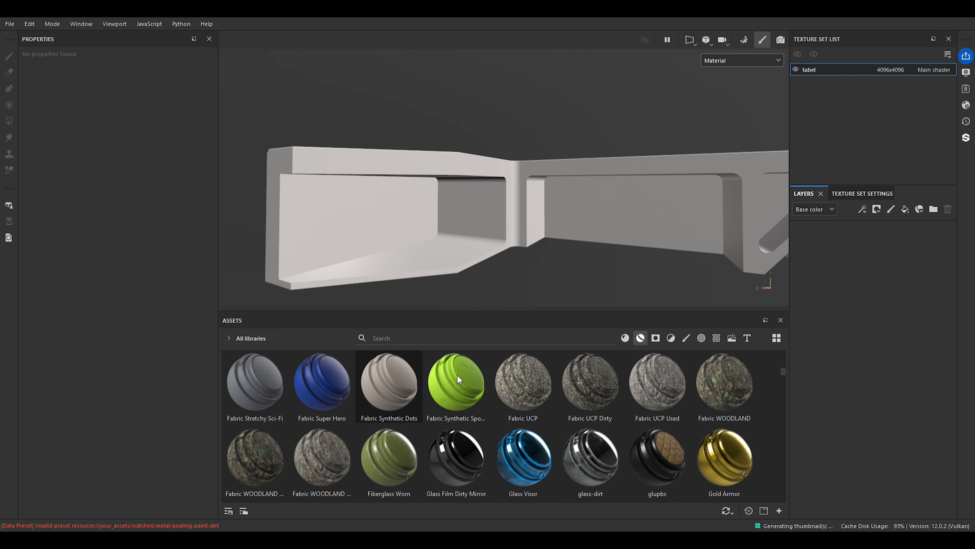
{"action": "left_click", "coordinate": [420, 340]}
{"action": "type", "text": "sci fi"}
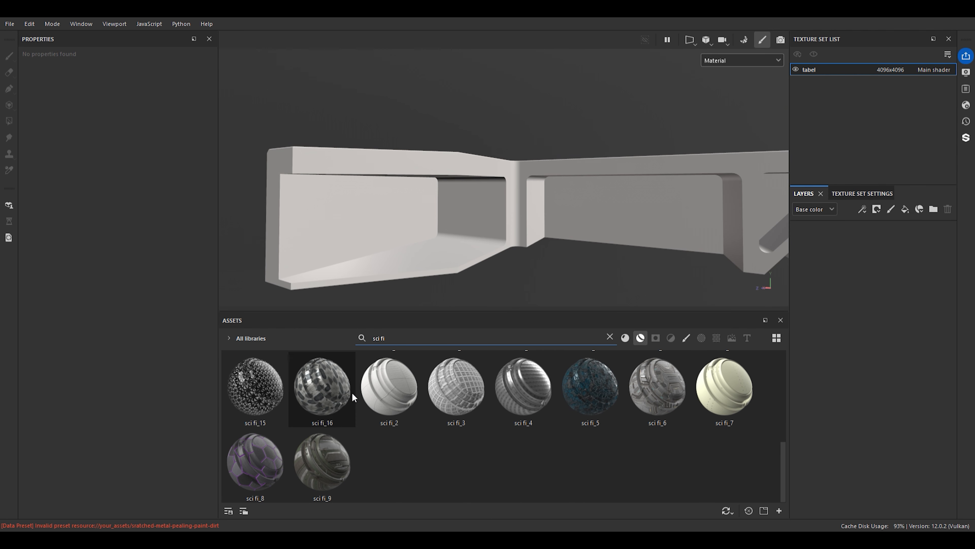
{"action": "scroll", "coordinate": [465, 405], "scroll_direction": "down", "scroll_amount": 5}
{"action": "scroll", "coordinate": [465, 406], "scroll_direction": "up", "scroll_amount": 5}
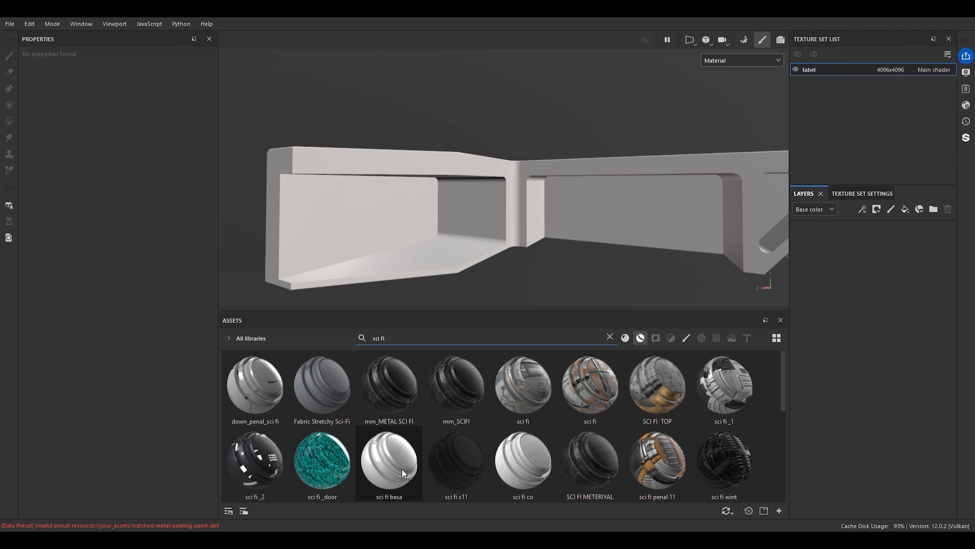
Apply the sci fi besa smart material to the desk and check it on the desktop and shelf
{"action": "left_click_drag", "start_coordinate": [397, 472], "coordinate": [437, 132]}
{"action": "right_click_drag", "start_coordinate": [437, 131], "coordinate": [483, 159], "text": "alt"}
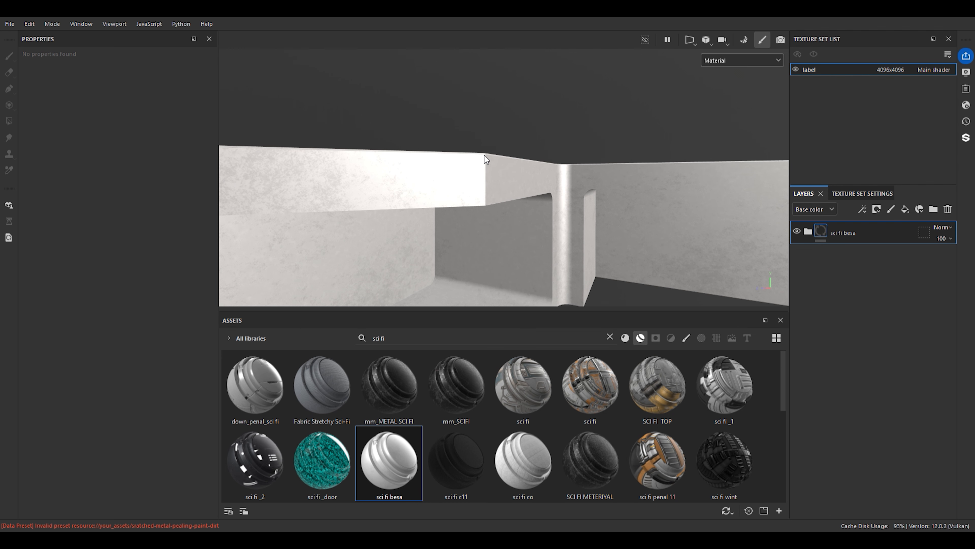
{"action": "left_click_drag", "start_coordinate": [484, 159], "coordinate": [463, 215], "text": "alt"}
{"action": "right_click_drag", "start_coordinate": [445, 175], "coordinate": [487, 218], "text": "alt"}
{"action": "left_click_drag", "start_coordinate": [409, 220], "coordinate": [546, 136], "text": "alt"}
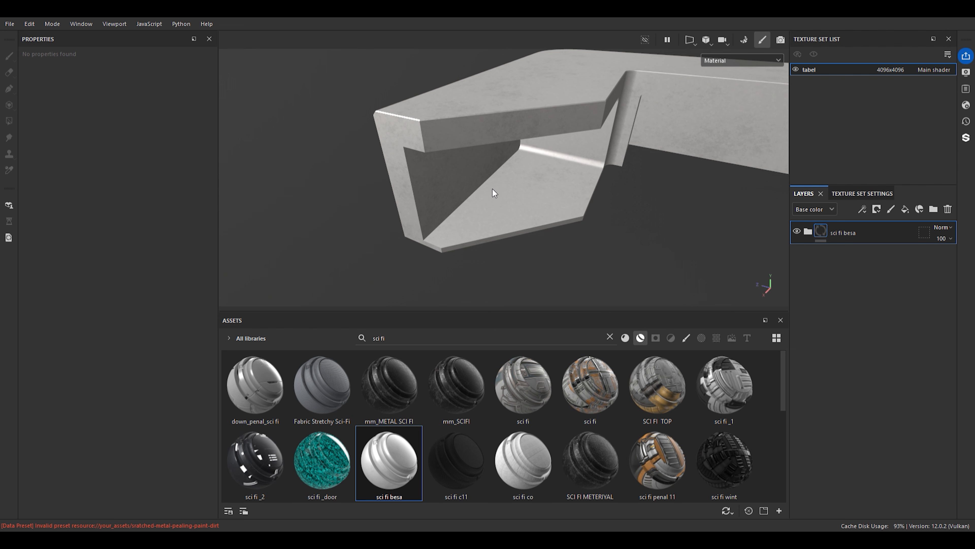
Expand the sci fi besa group to review its layers on the desk, and delete the group
{"action": "left_click", "coordinate": [808, 231]}
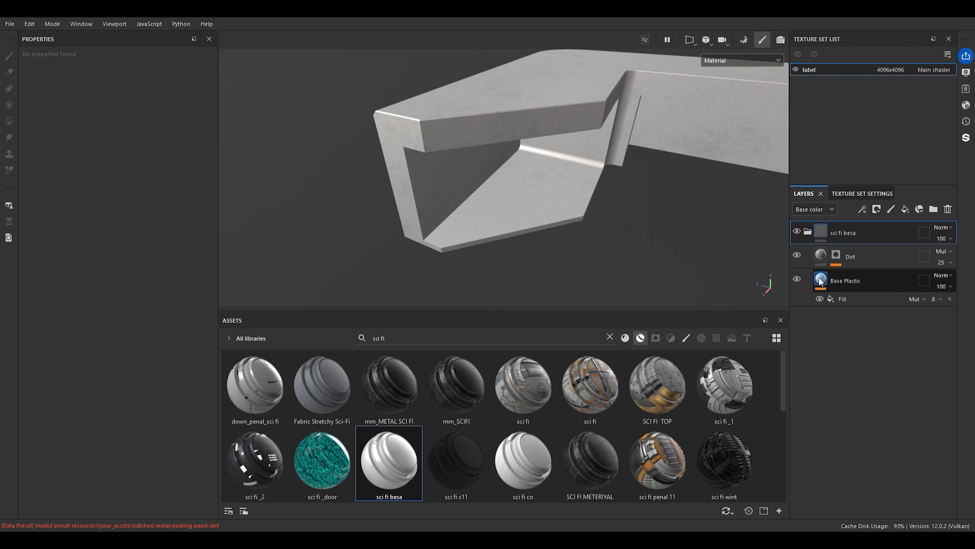
{"action": "left_click_drag", "start_coordinate": [541, 185], "coordinate": [520, 115], "text": "alt"}
{"action": "left_click_drag", "start_coordinate": [464, 198], "coordinate": [507, 171], "text": "alt"}
{"action": "left_click_drag", "start_coordinate": [401, 172], "coordinate": [327, 187], "text": "alt"}
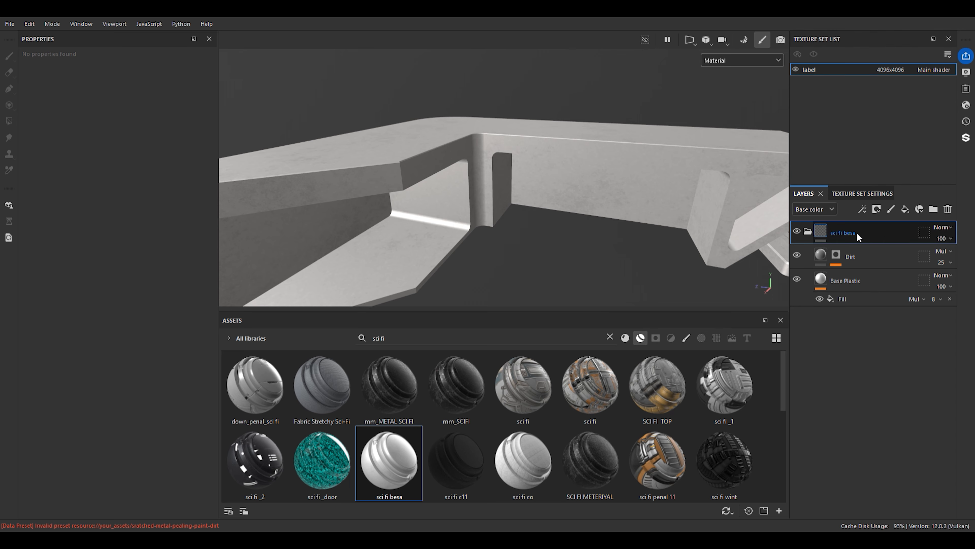
{"action": "key", "text": "Delete"}
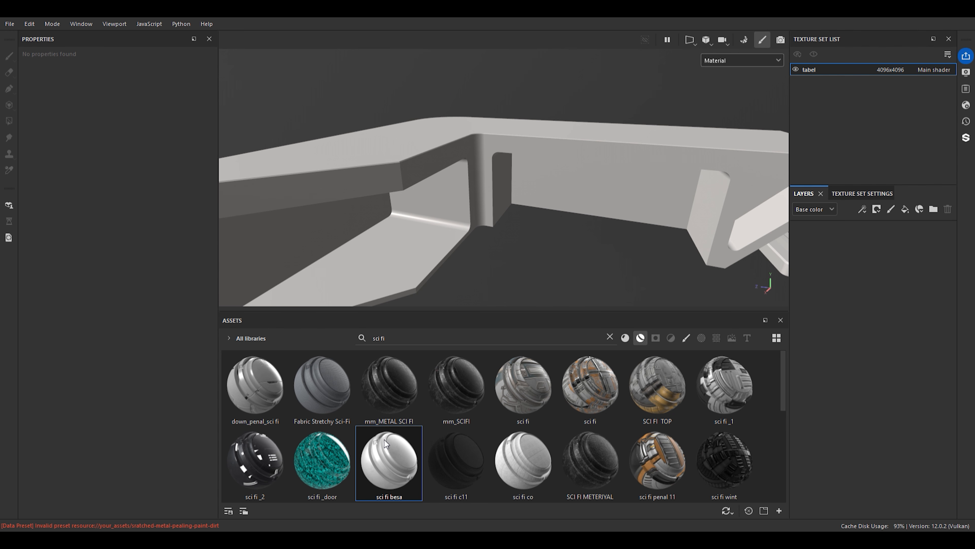
Look through the sci fi smart materials and the basic materials matching the same search
{"action": "scroll", "coordinate": [520, 430], "scroll_direction": "down", "scroll_amount": 5}
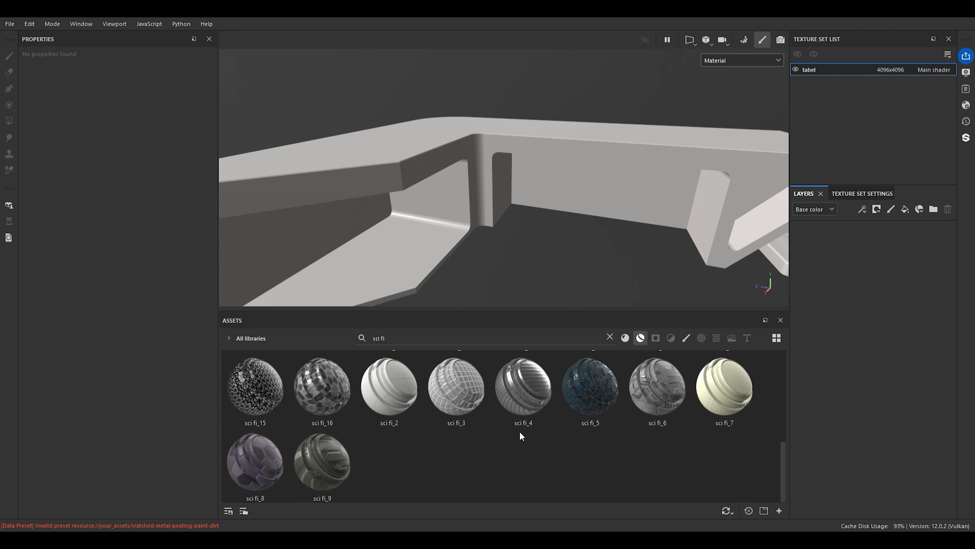
{"action": "scroll", "coordinate": [443, 430], "scroll_direction": "up", "scroll_amount": 10}
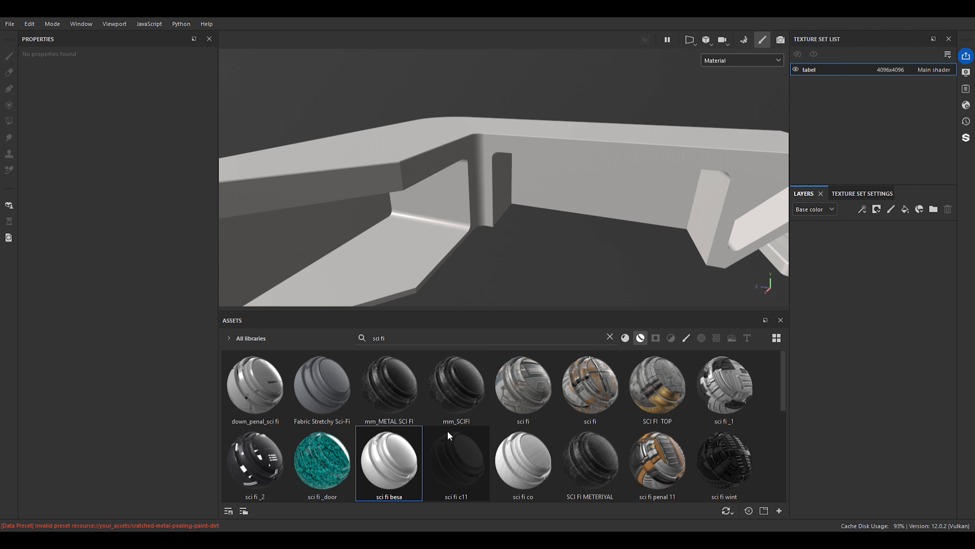
{"action": "scroll", "coordinate": [647, 389], "scroll_direction": "down", "scroll_amount": 5}
{"action": "scroll", "coordinate": [638, 405], "scroll_direction": "up", "scroll_amount": 5}
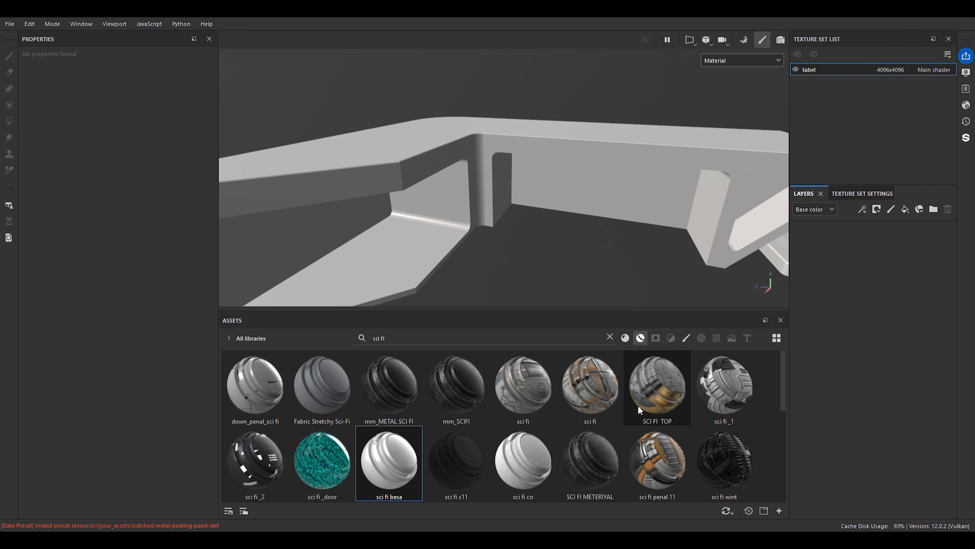
{"action": "left_click", "coordinate": [625, 338]}
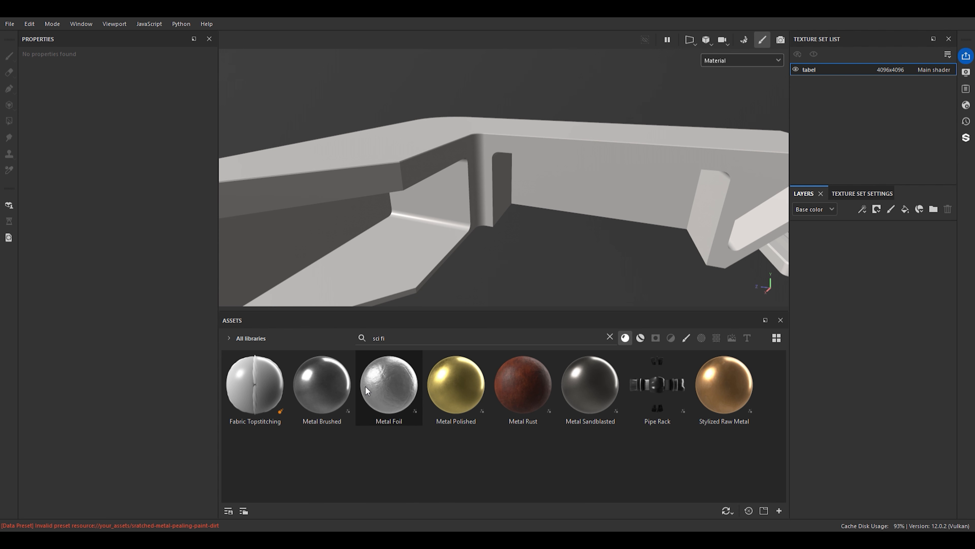
Clear the asset search and browse the full smart material library
{"action": "left_click", "coordinate": [610, 337]}
{"action": "left_click", "coordinate": [639, 337]}
{"action": "scroll", "coordinate": [433, 433], "scroll_direction": "down", "scroll_amount": 3}
{"action": "scroll", "coordinate": [499, 422], "scroll_direction": "down", "scroll_amount": 2}
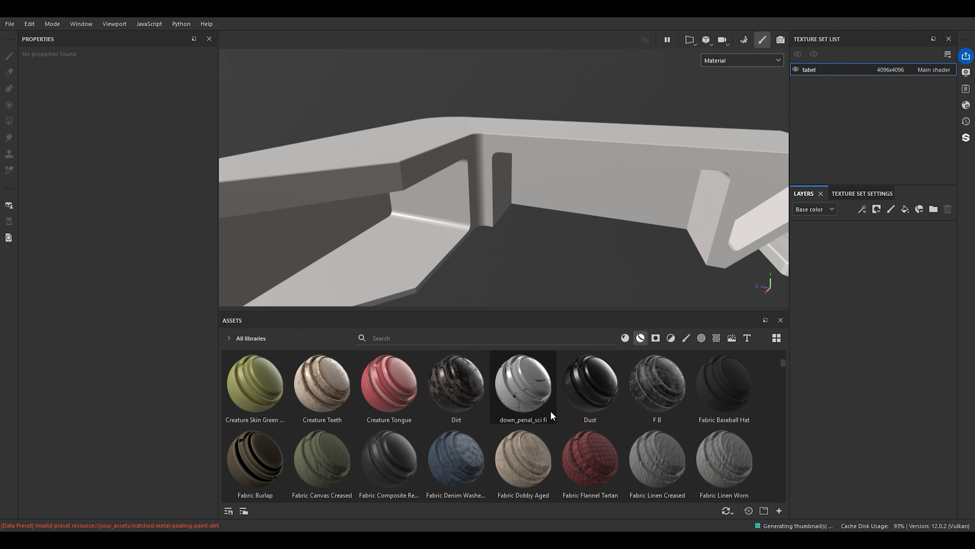
{"action": "scroll", "coordinate": [561, 403], "scroll_direction": "up", "scroll_amount": 5}
{"action": "scroll", "coordinate": [497, 136], "scroll_direction": "down", "scroll_amount": 5}
{"action": "scroll", "coordinate": [483, 184], "scroll_direction": "up", "scroll_amount": 3}
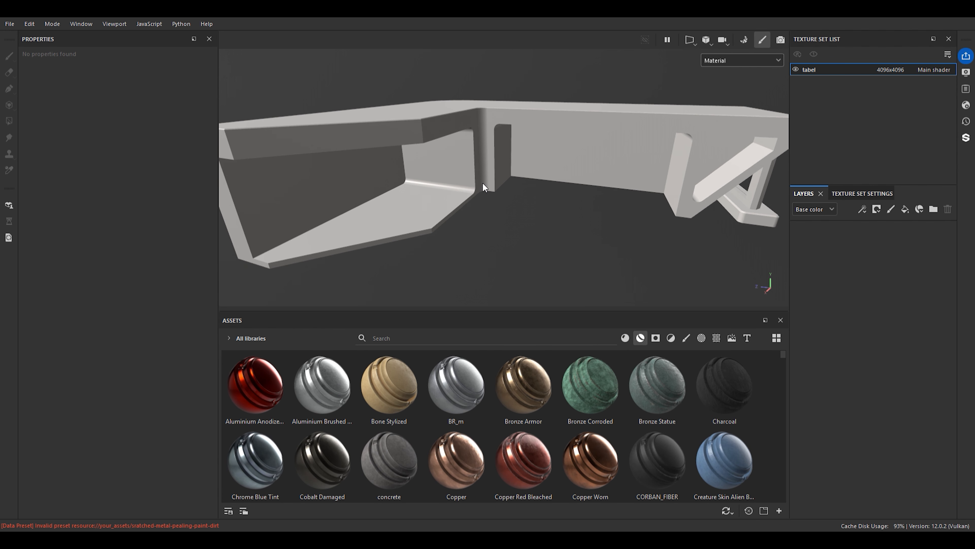
Examine the bare desk's overall shape, shelf interior and underside
{"action": "scroll", "coordinate": [513, 189], "scroll_direction": "down", "scroll_amount": 3}
{"action": "scroll", "coordinate": [509, 195], "scroll_direction": "up", "scroll_amount": 2}
{"action": "middle_click_drag", "start_coordinate": [492, 219], "coordinate": [534, 248], "text": "alt"}
{"action": "left_click_drag", "start_coordinate": [526, 235], "coordinate": [442, 227], "text": "alt"}
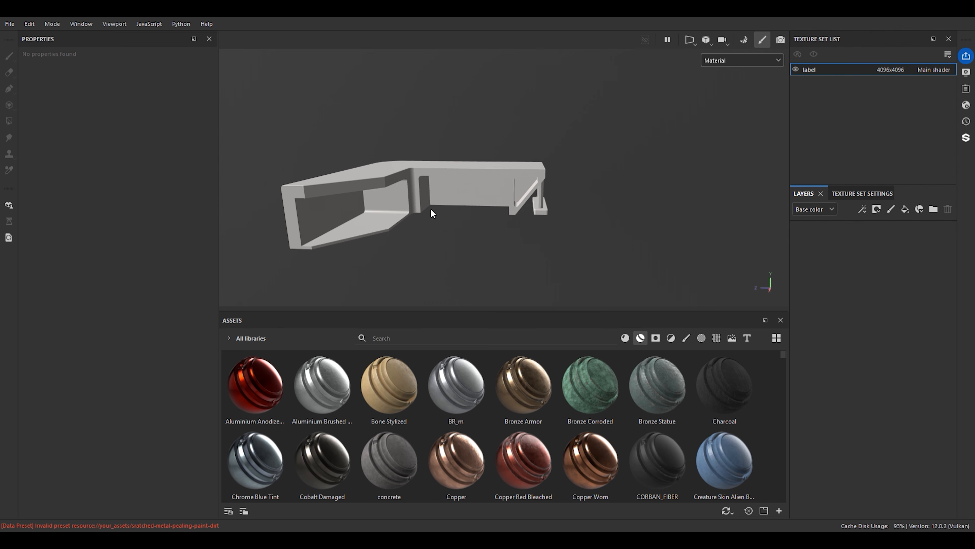
{"action": "scroll", "coordinate": [446, 217], "scroll_direction": "up", "scroll_amount": 4}
{"action": "left_click_drag", "start_coordinate": [446, 217], "coordinate": [490, 184], "text": "alt"}
{"action": "scroll", "coordinate": [510, 211], "scroll_direction": "down", "scroll_amount": 3}
{"action": "scroll", "coordinate": [491, 184], "scroll_direction": "up", "scroll_amount": 3}
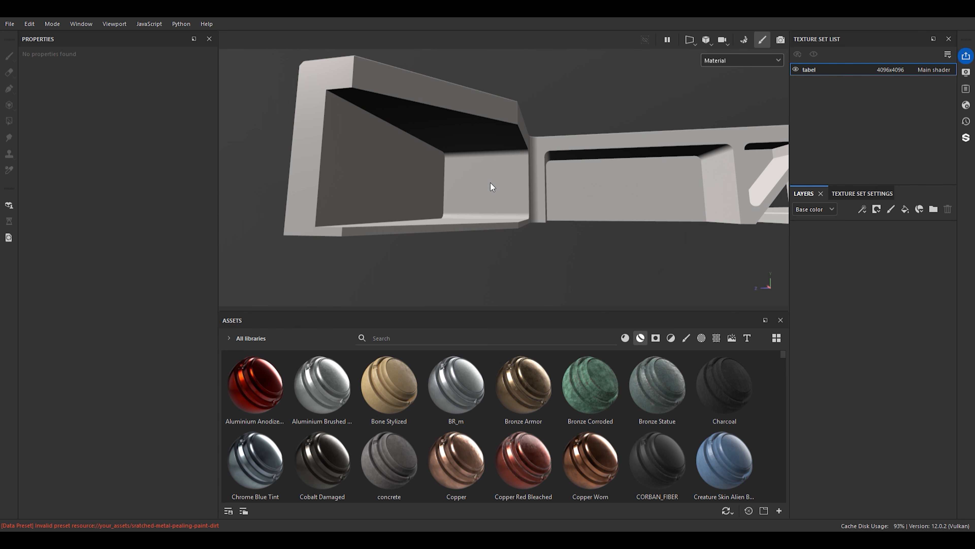
{"action": "scroll", "coordinate": [523, 236], "scroll_direction": "down", "scroll_amount": 3}
{"action": "middle_click_drag", "start_coordinate": [524, 236], "coordinate": [491, 263], "text": "alt"}
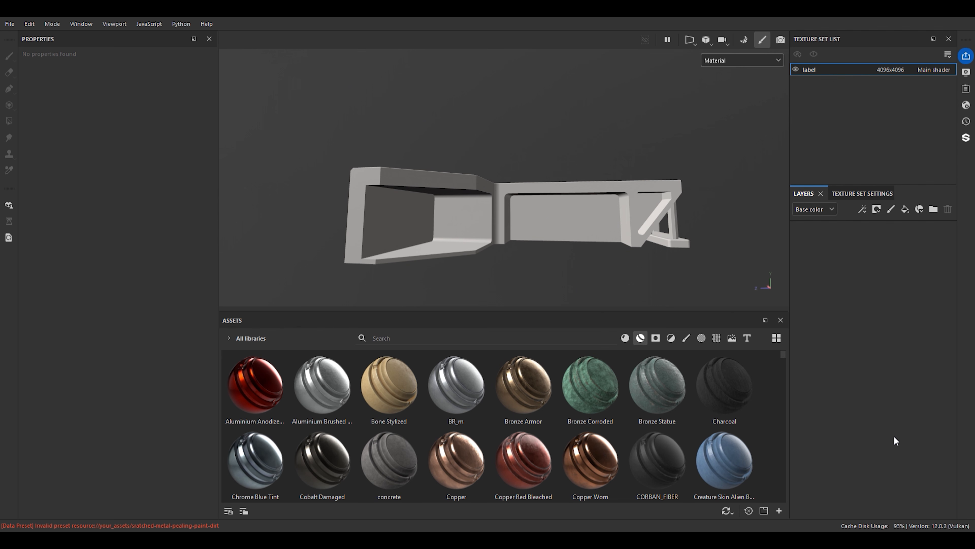
Examine the bare desk's top, inner corner, angled support and end leg
{"action": "left_click_drag", "start_coordinate": [330, 190], "coordinate": [472, 217], "text": "alt"}
{"action": "scroll", "coordinate": [475, 201], "scroll_direction": "down", "scroll_amount": 4}
{"action": "middle_click_drag", "start_coordinate": [476, 200], "coordinate": [428, 226], "text": "alt"}
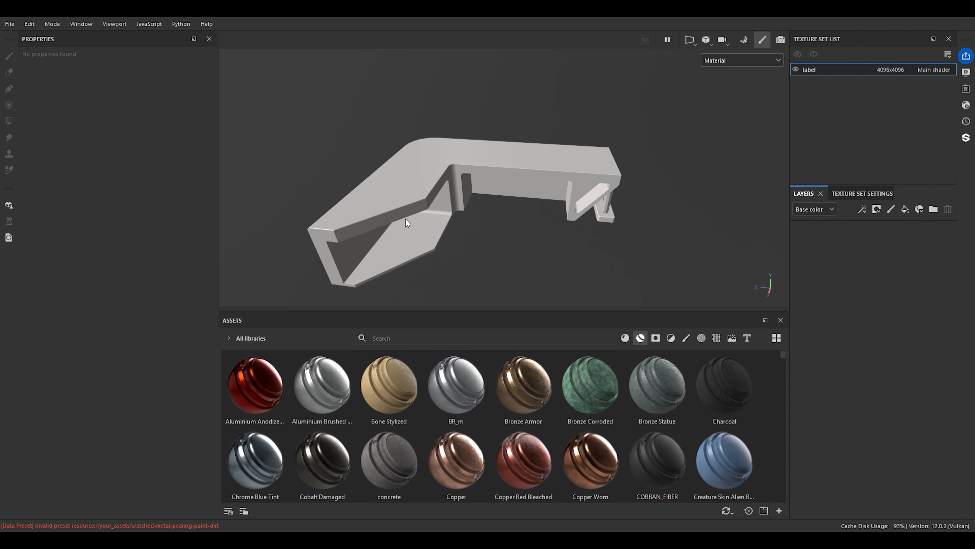
{"action": "left_click_drag", "start_coordinate": [405, 219], "coordinate": [524, 184], "text": "alt"}
{"action": "scroll", "coordinate": [431, 216], "scroll_direction": "up", "scroll_amount": 3}
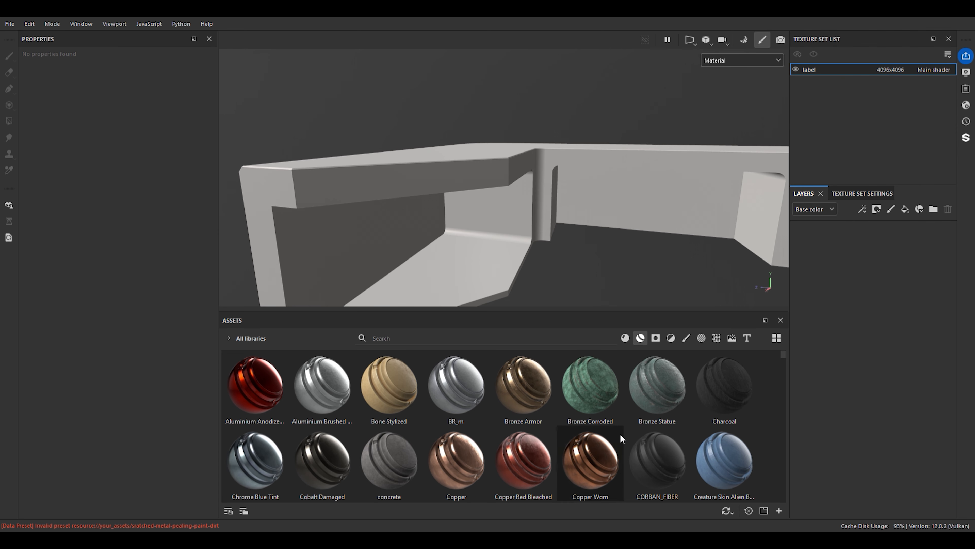
{"action": "scroll", "coordinate": [698, 198], "scroll_direction": "down", "scroll_amount": 5}
{"action": "middle_click_drag", "start_coordinate": [702, 196], "coordinate": [663, 217], "text": "alt"}
{"action": "scroll", "coordinate": [664, 217], "scroll_direction": "up", "scroll_amount": 3}
{"action": "left_click_drag", "start_coordinate": [666, 222], "coordinate": [819, 276], "text": "alt"}
{"action": "left_click_drag", "start_coordinate": [672, 246], "coordinate": [537, 208], "text": "alt"}
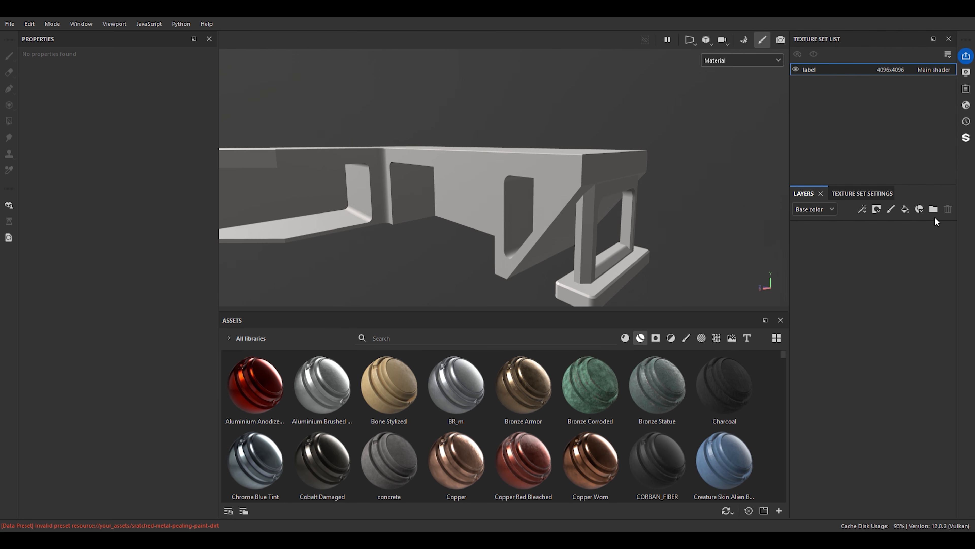
Add a fill layer to the desk and name it "base"
{"action": "left_click", "coordinate": [907, 208]}
{"action": "double_click", "coordinate": [823, 229]}
{"action": "key", "text": "BackSpace"}
{"action": "type", "text": "base"}
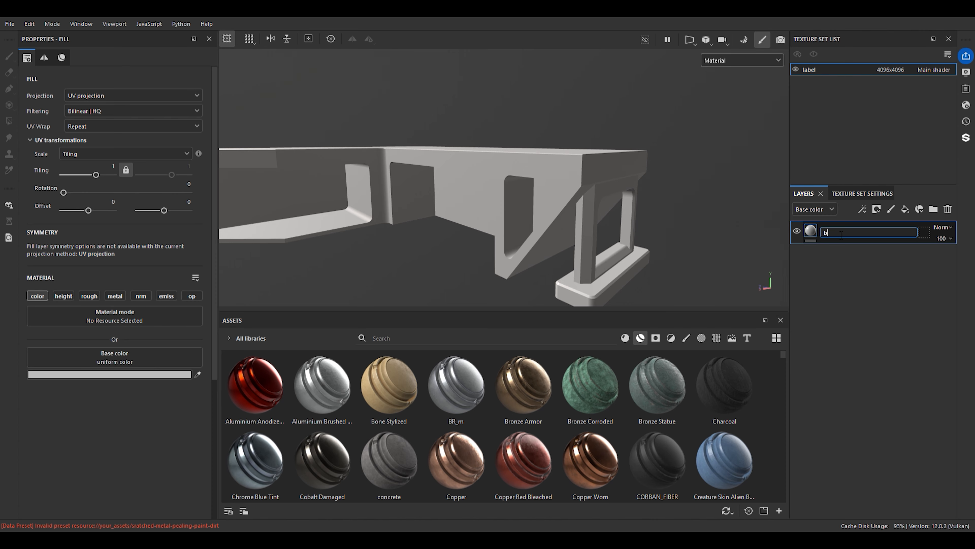
{"action": "key", "text": "Return"}
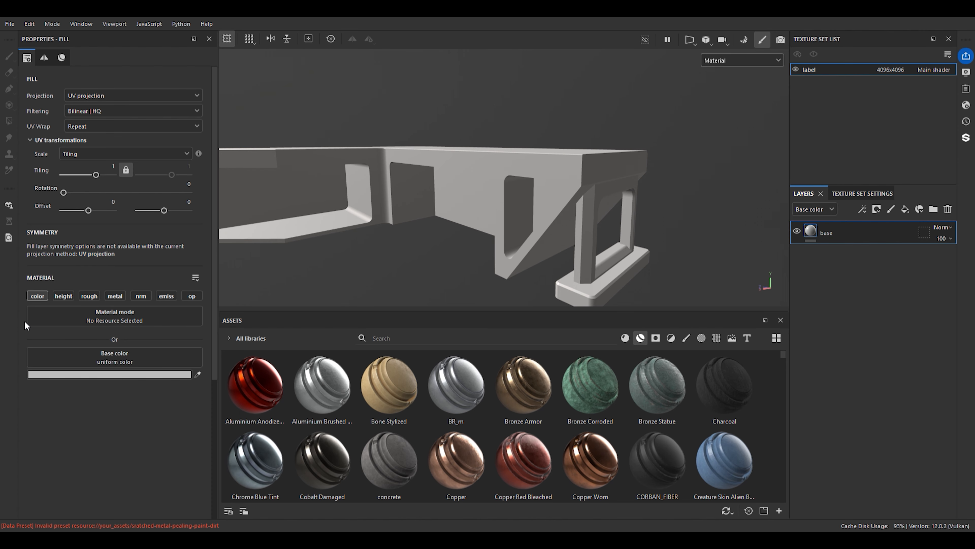
Enable the height, roughness, metallic and normal channels on the base fill layer
{"action": "left_click", "coordinate": [63, 296]}
{"action": "left_click", "coordinate": [89, 295]}
{"action": "left_click", "coordinate": [115, 296]}
{"action": "left_click", "coordinate": [141, 296]}
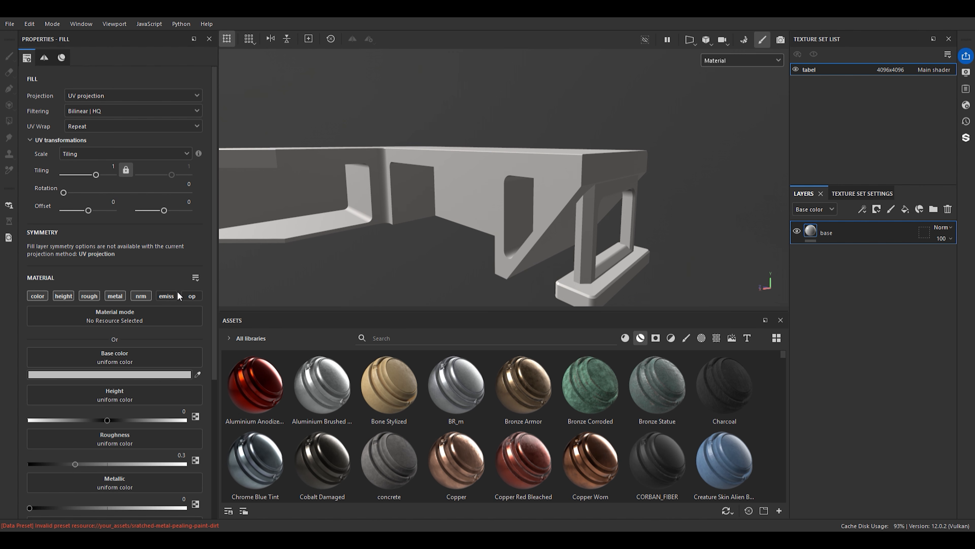
Set the base layer's base color to a darker gray and its height to -0.0160
{"action": "scroll", "coordinate": [572, 213], "scroll_direction": "down", "scroll_amount": 2}
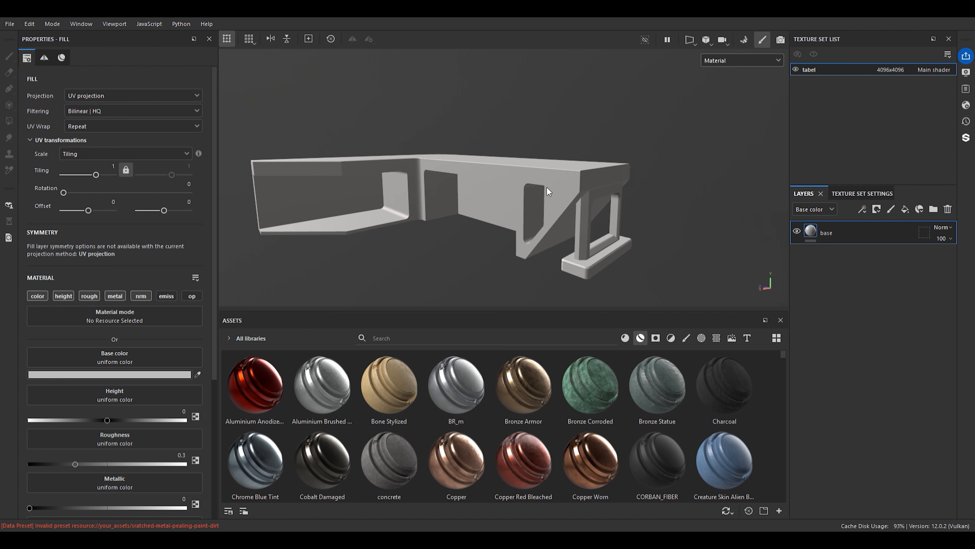
{"action": "scroll", "coordinate": [538, 192], "scroll_direction": "up", "scroll_amount": 2}
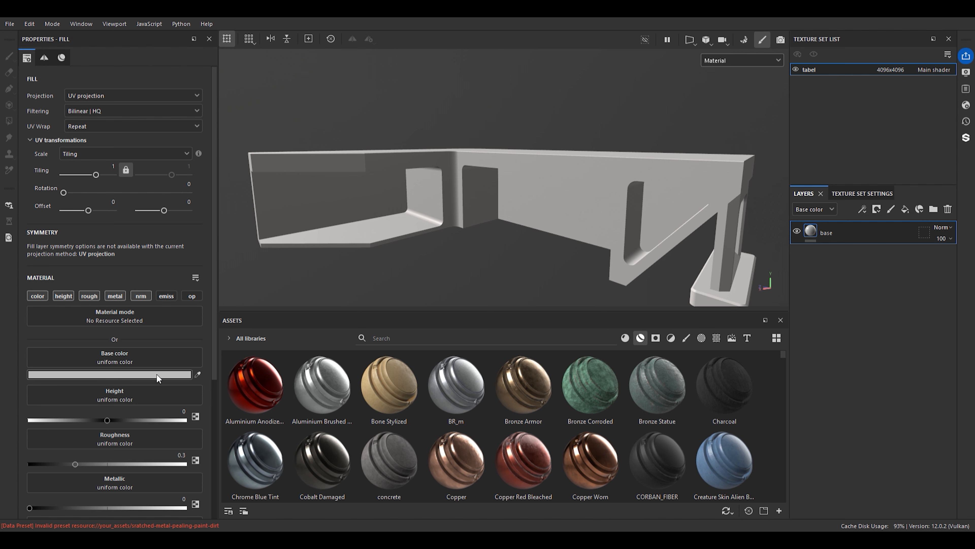
{"action": "left_click", "coordinate": [157, 374]}
{"action": "left_click_drag", "start_coordinate": [170, 384], "coordinate": [145, 408]}
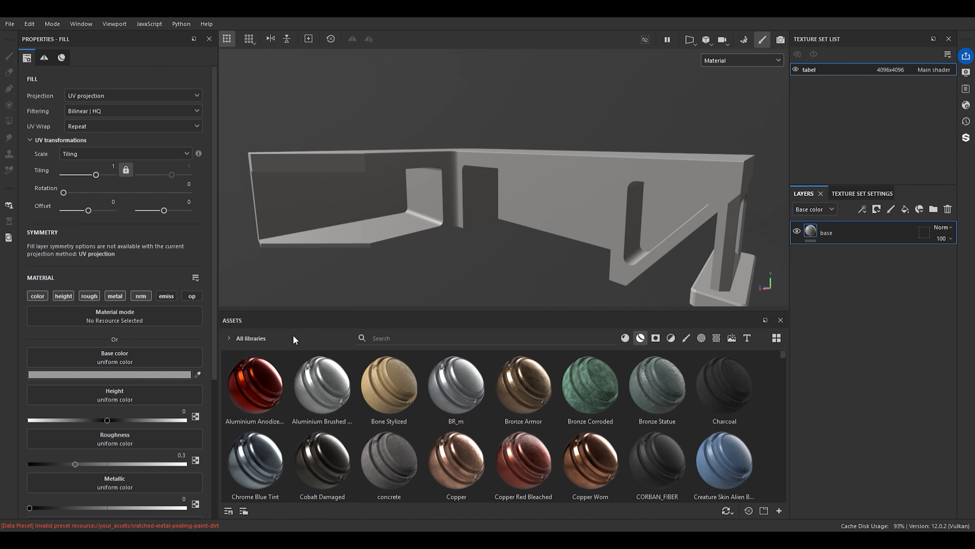
{"action": "scroll", "coordinate": [144, 323], "scroll_direction": "down", "scroll_amount": 3}
{"action": "left_click_drag", "start_coordinate": [105, 298], "coordinate": [105, 297]}
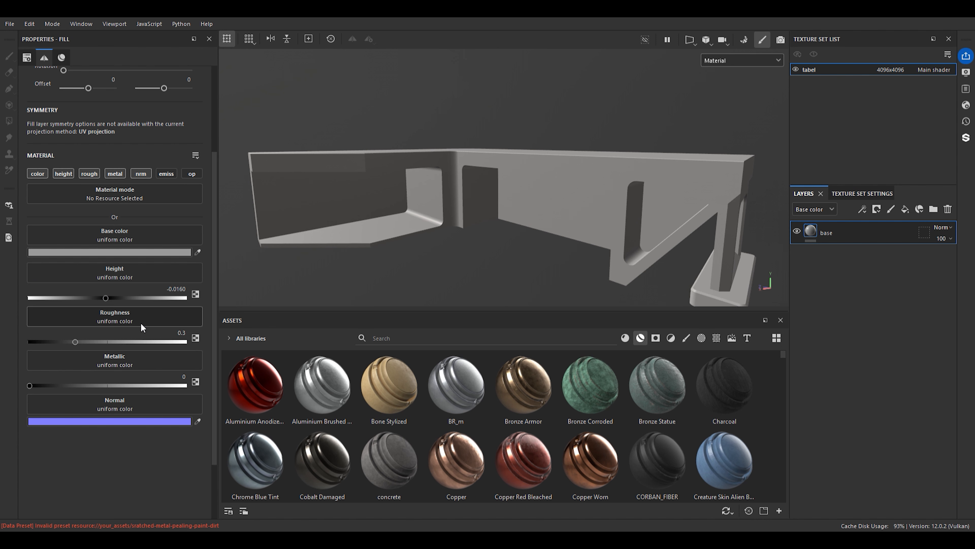
Set the base layer's roughness to 0.1821 and its metallic value to 1
{"action": "scroll", "coordinate": [584, 215], "scroll_direction": "up", "scroll_amount": 3}
{"action": "left_click_drag", "start_coordinate": [584, 215], "coordinate": [567, 263], "text": "alt"}
{"action": "mouse_move", "coordinate": [71, 345]}
{"action": "left_mouse_down"}
{"action": "mouse_move", "coordinate": [1, 345]}
{"action": "mouse_move", "coordinate": [66, 344]}
{"action": "mouse_move", "coordinate": [57, 345]}
{"action": "left_mouse_up"}
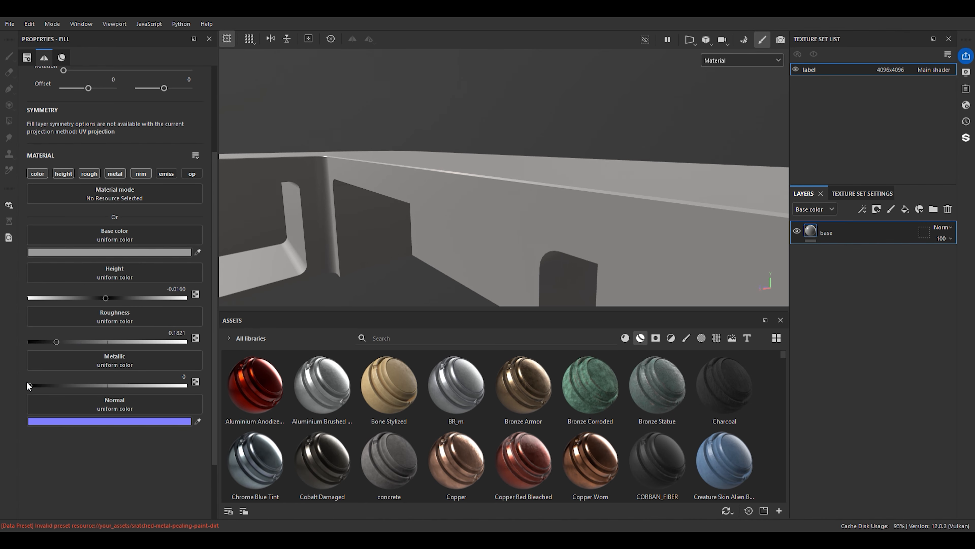
{"action": "left_click_drag", "start_coordinate": [128, 387], "coordinate": [295, 396]}
{"action": "left_click_drag", "start_coordinate": [438, 56], "coordinate": [455, 57], "text": "alt"}
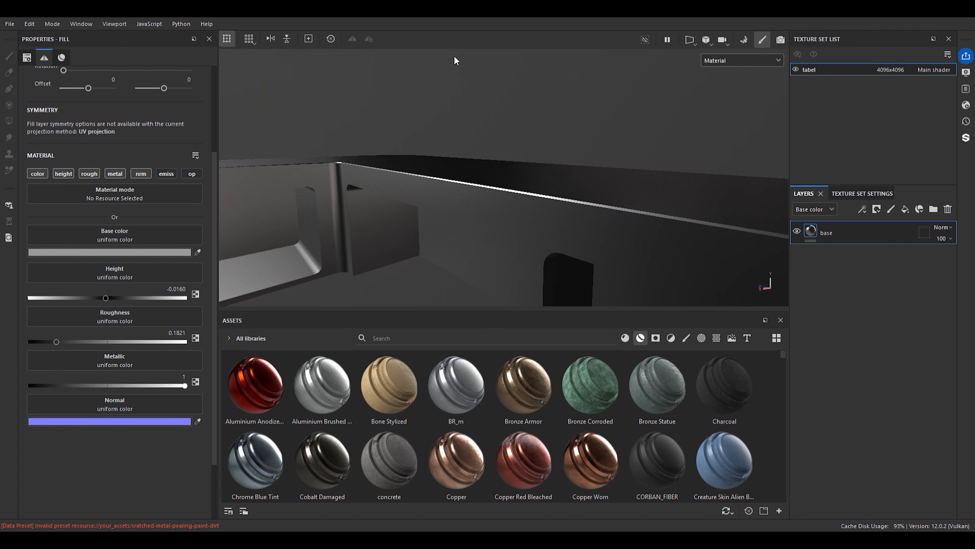
Examine the metallic base material on the desk's end frame and legs from several angles
{"action": "scroll", "coordinate": [454, 62], "scroll_direction": "down", "scroll_amount": 3}
{"action": "left_click_drag", "start_coordinate": [531, 268], "coordinate": [506, 196], "text": "alt"}
{"action": "middle_click_drag", "start_coordinate": [572, 188], "coordinate": [513, 200], "text": "alt"}
{"action": "scroll", "coordinate": [593, 195], "scroll_direction": "up", "scroll_amount": 3}
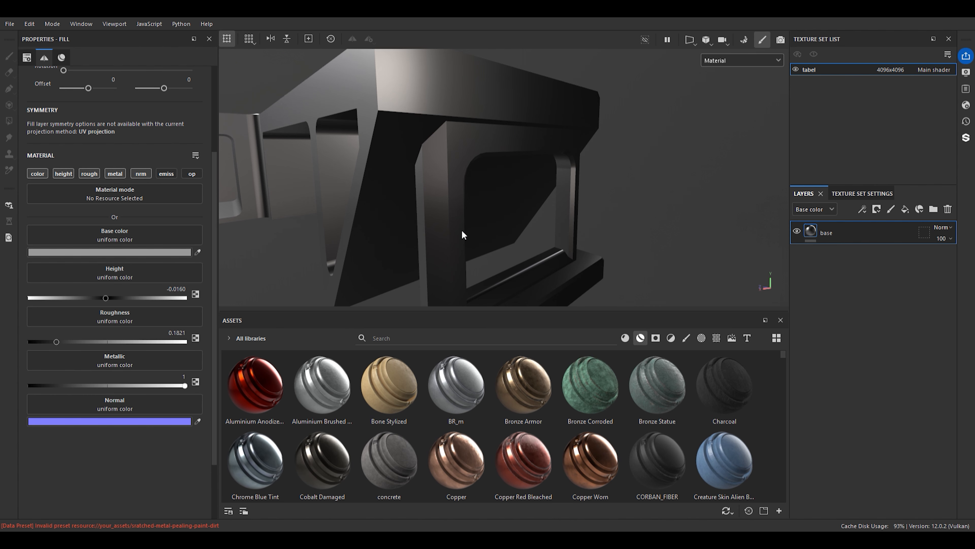
{"action": "left_click_drag", "start_coordinate": [461, 231], "coordinate": [452, 185], "text": "alt"}
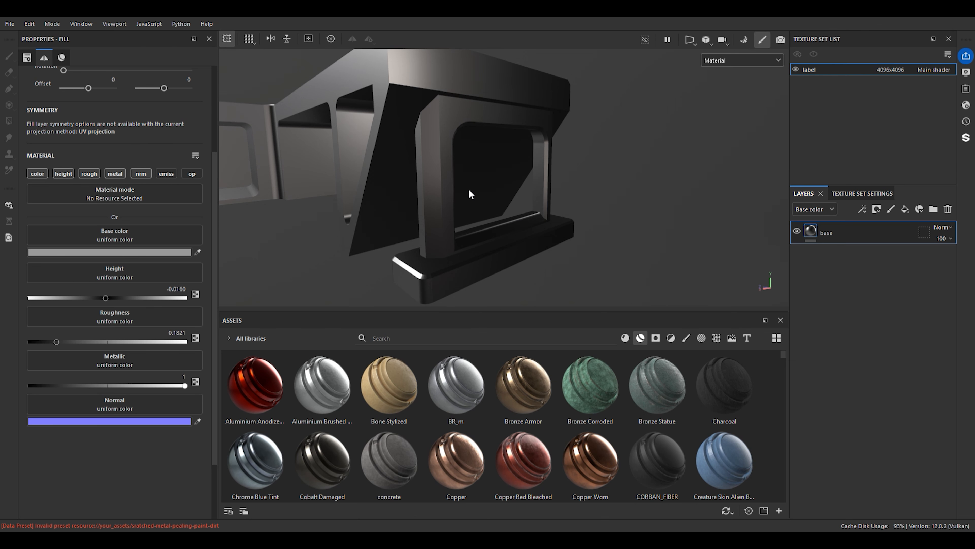
{"action": "scroll", "coordinate": [401, 110], "scroll_direction": "up", "scroll_amount": 4}
{"action": "middle_click_drag", "start_coordinate": [401, 110], "coordinate": [477, 80], "text": "alt"}
{"action": "left_click_drag", "start_coordinate": [476, 79], "coordinate": [446, 153], "text": "alt"}
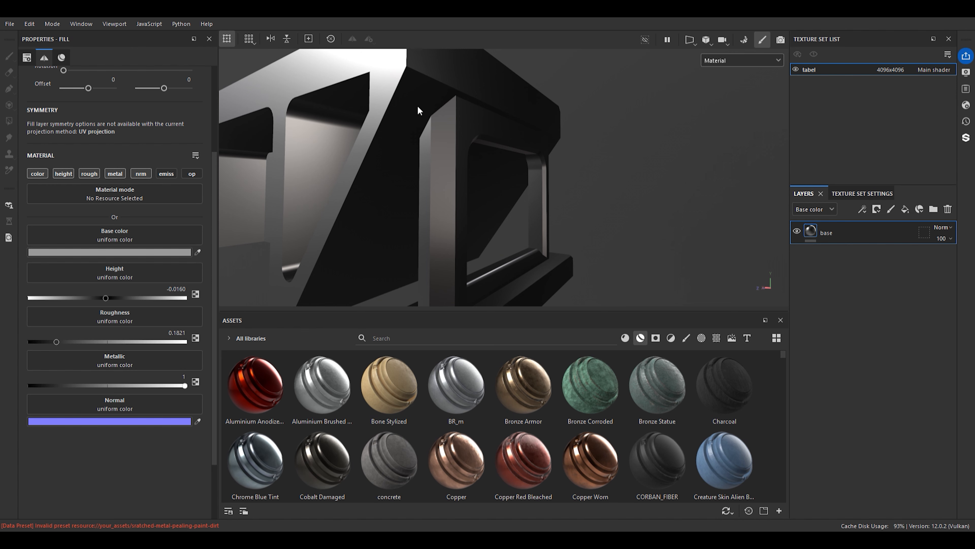
Add a fill layer named "Fill Layer" above the base layer and set its base color to muted blue
{"action": "left_click", "coordinate": [904, 209]}
{"action": "double_click", "coordinate": [846, 232]}
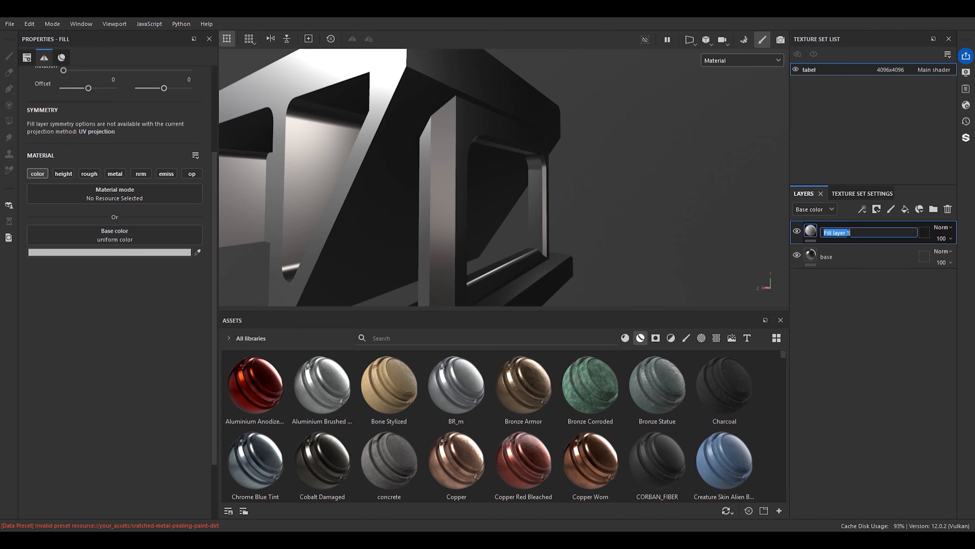
{"action": "key", "text": "BackSpace"}
{"action": "type", "text": "Fill Layer"}
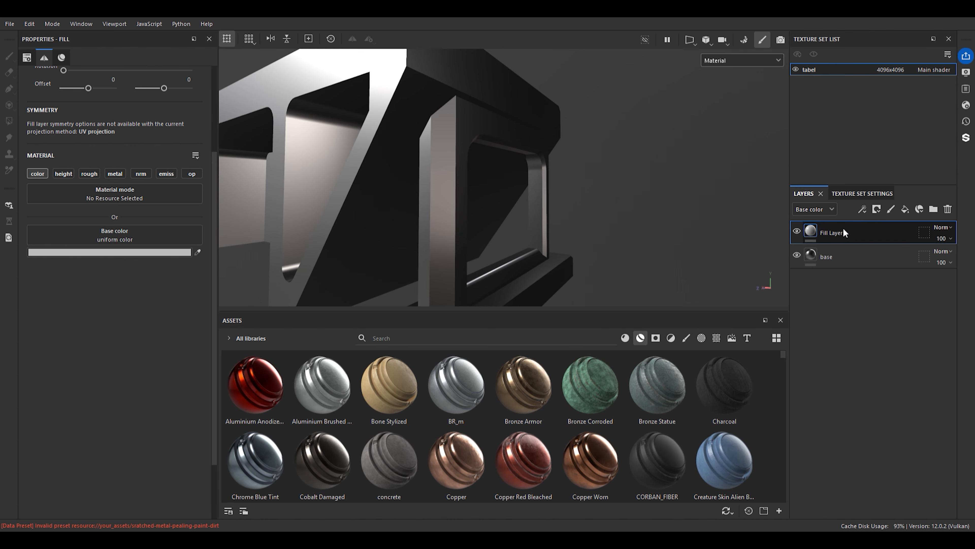
{"action": "key", "text": "Return"}
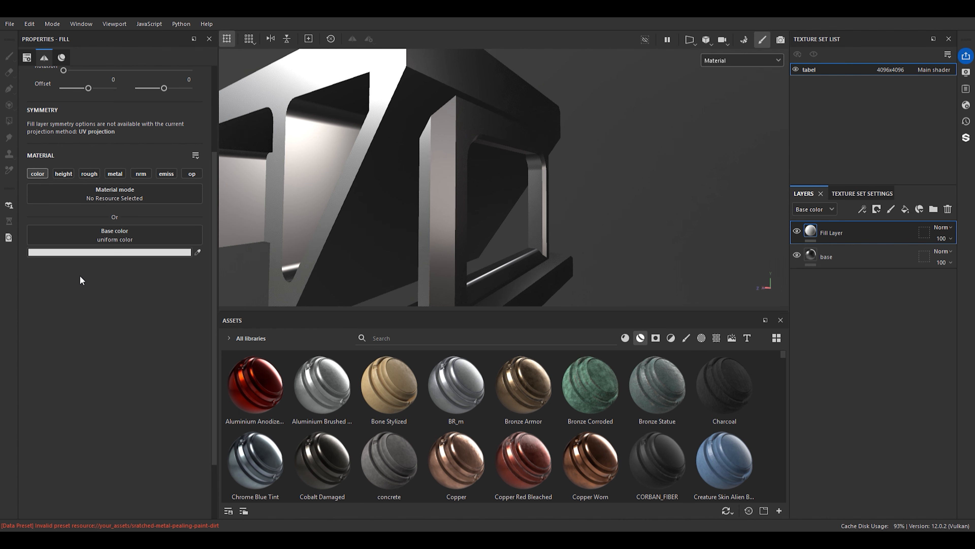
{"action": "left_click_drag", "start_coordinate": [80, 276], "coordinate": [85, 307]}
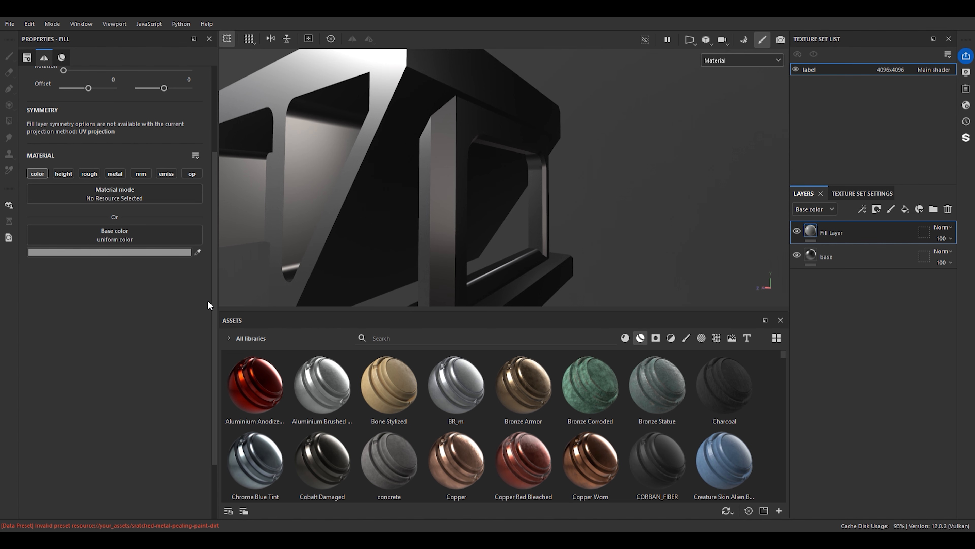
{"action": "left_click_drag", "start_coordinate": [129, 313], "coordinate": [123, 312]}
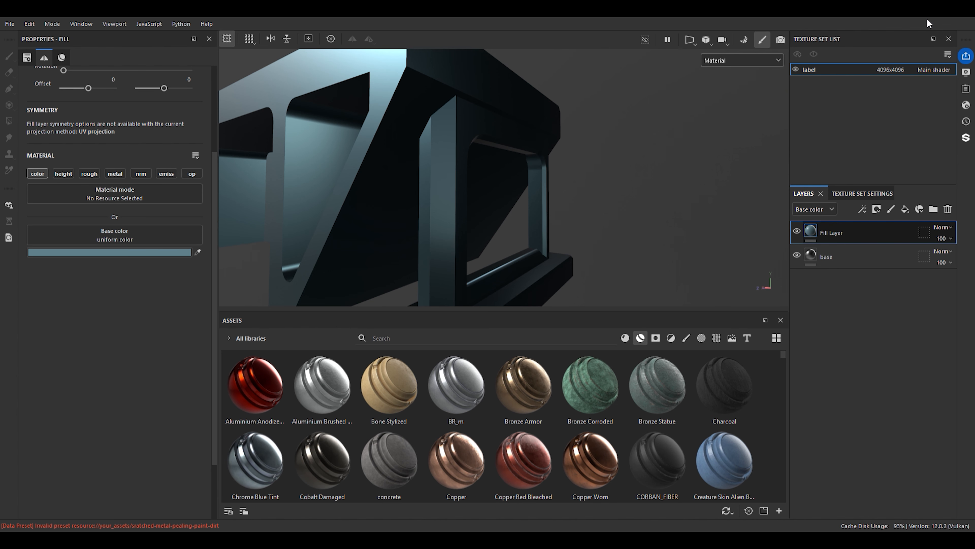
Add a black mask to Fill Layer and give it a fill using the BnW Spots 2 grayscale texture
{"action": "left_click", "coordinate": [891, 21]}
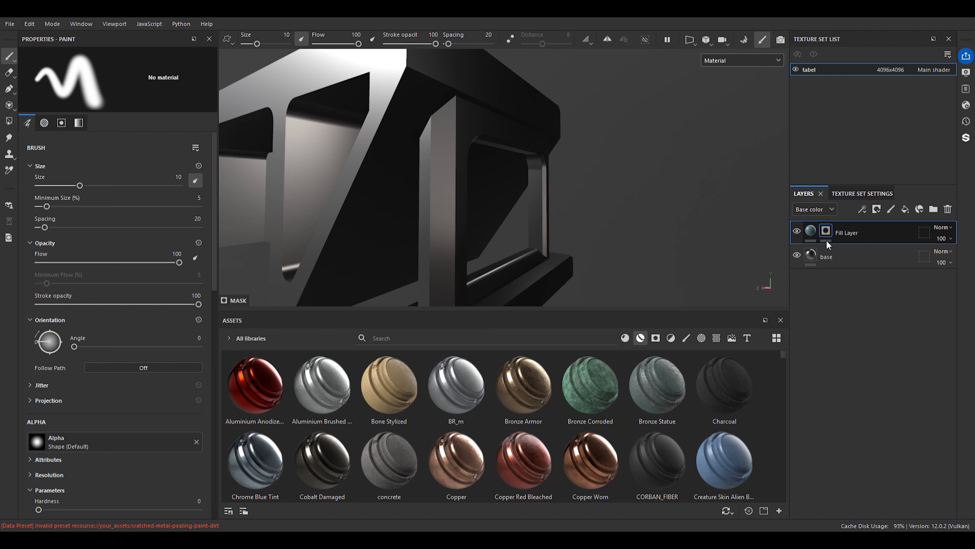
{"action": "left_click", "coordinate": [848, 357]}
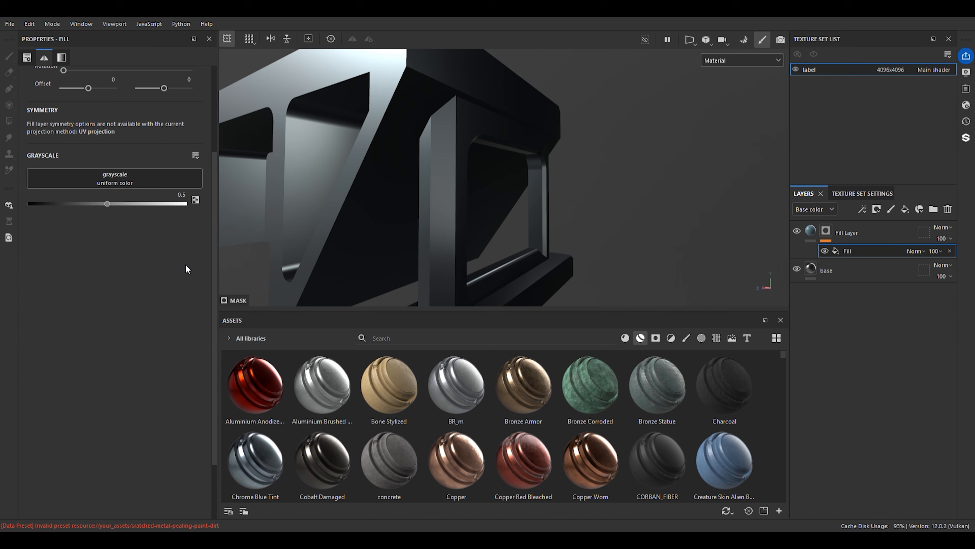
{"action": "left_click", "coordinate": [178, 266]}
{"action": "left_click_drag", "start_coordinate": [351, 172], "coordinate": [454, 106], "text": "alt"}
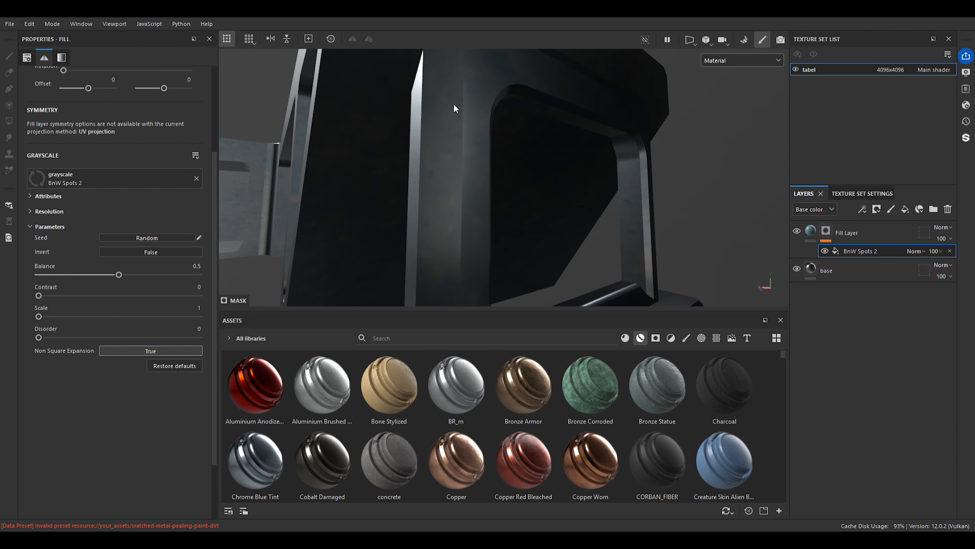
Isolate Fill Layer's mask, set the BnW Spots 2 tiling to 13.64, and return to the material view
{"action": "left_click", "coordinate": [829, 230], "text": "alt"}
{"action": "scroll", "coordinate": [410, 134], "scroll_direction": "down", "scroll_amount": 3}
{"action": "left_click_drag", "start_coordinate": [409, 134], "coordinate": [396, 187], "text": "alt"}
{"action": "scroll", "coordinate": [120, 165], "scroll_direction": "up", "scroll_amount": 3}
{"action": "left_click_drag", "start_coordinate": [96, 114], "coordinate": [106, 103]}
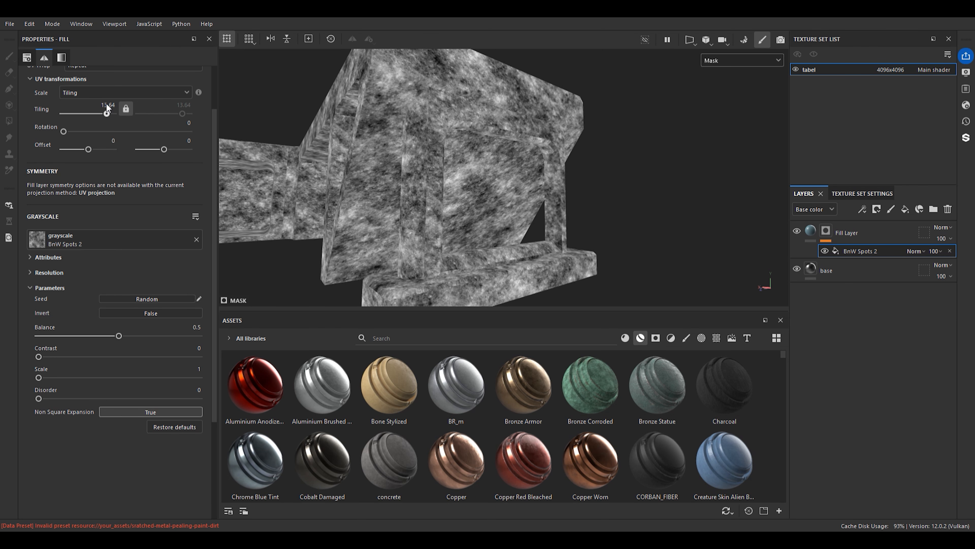
{"action": "left_click", "coordinate": [811, 231]}
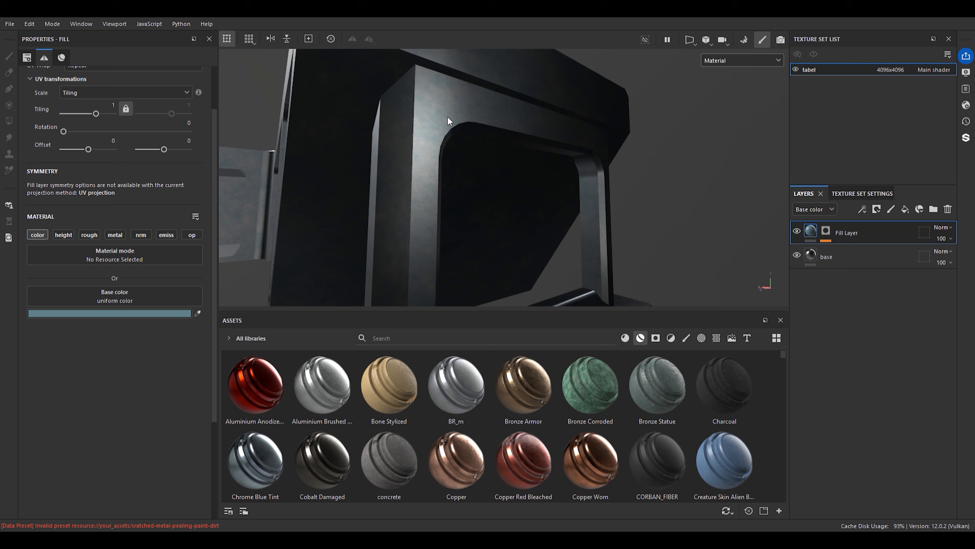
{"action": "left_click_drag", "start_coordinate": [447, 116], "coordinate": [426, 169], "text": "alt"}
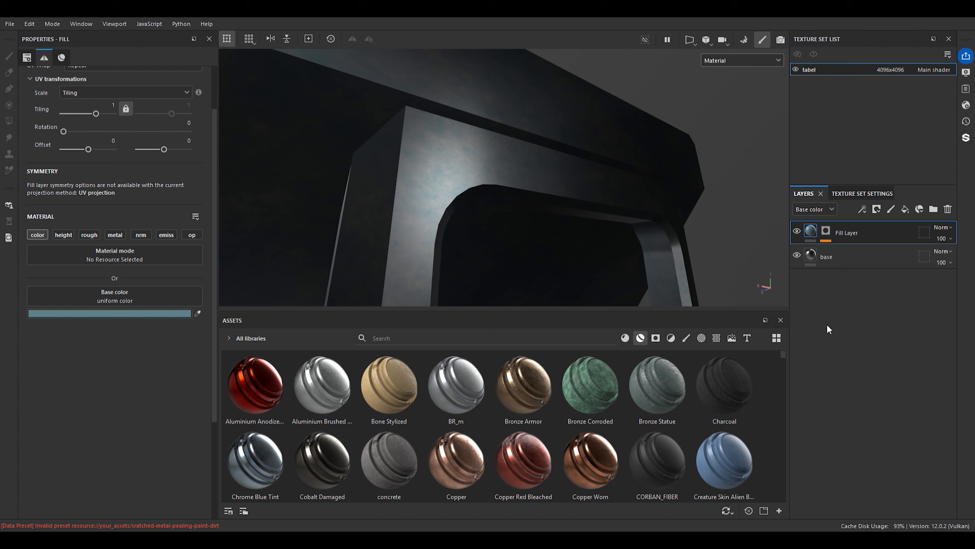
Duplicate Fill Layer as a layer named "1" and set the copy's base color to black
{"action": "key", "text": "ctrl+d"}
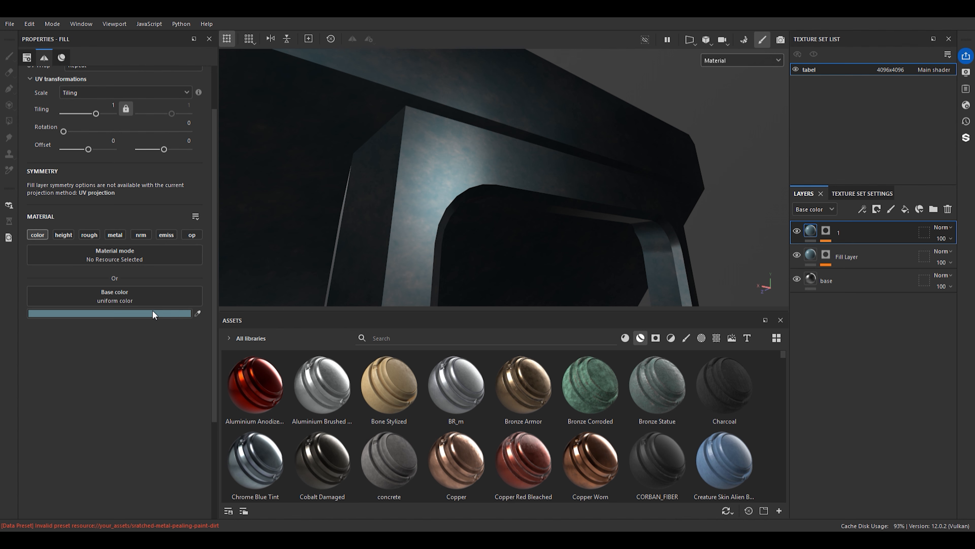
{"action": "mouse_move", "coordinate": [153, 313]}
{"action": "left_mouse_down"}
{"action": "mouse_move", "coordinate": [150, 349]}
{"action": "mouse_move", "coordinate": [133, 374]}
{"action": "mouse_move", "coordinate": [131, 349]}
{"action": "mouse_move", "coordinate": [96, 438]}
{"action": "left_mouse_up"}
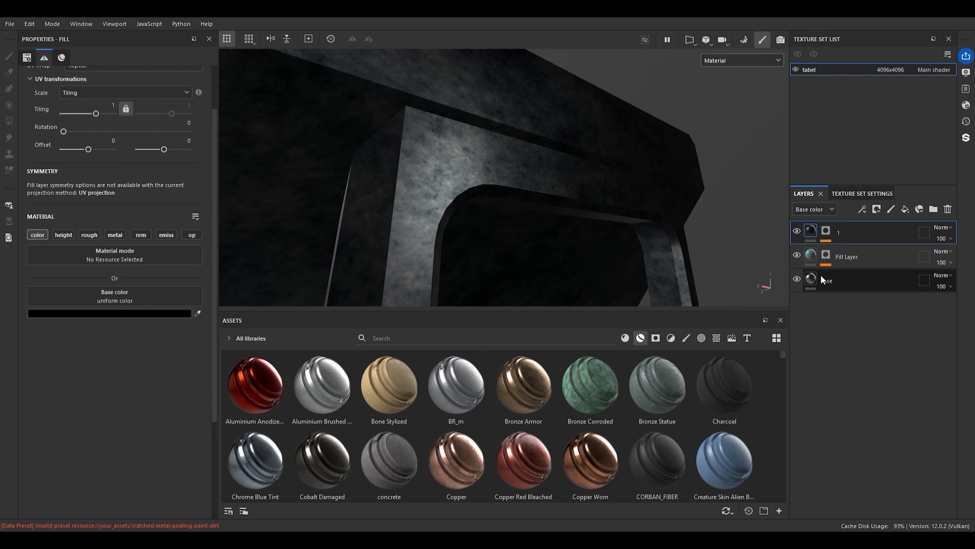
Try Cloth Fold Medium as the grayscale texture of layer 1's mask fill and inspect the isolated mask
{"action": "left_click", "coordinate": [828, 234]}
{"action": "double_click", "coordinate": [830, 233]}
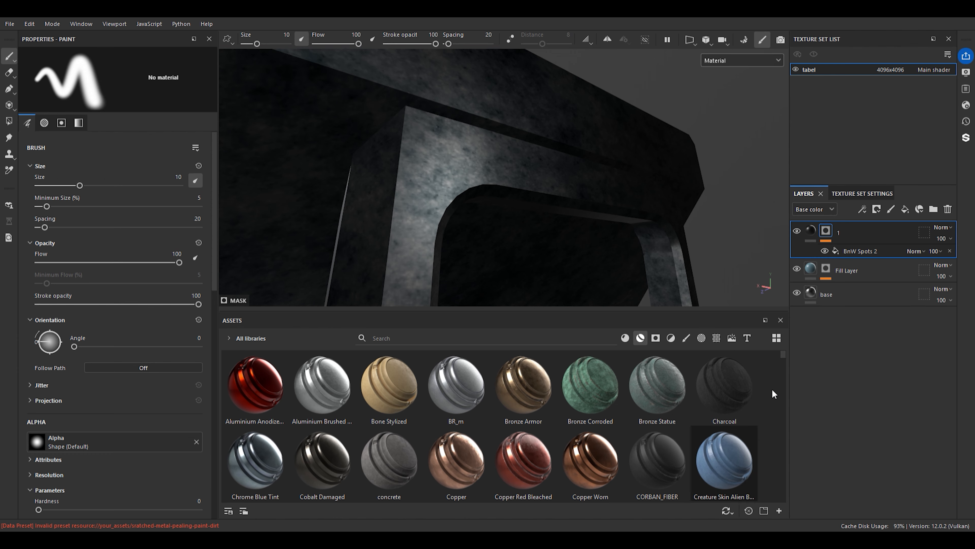
{"action": "left_click", "coordinate": [851, 252]}
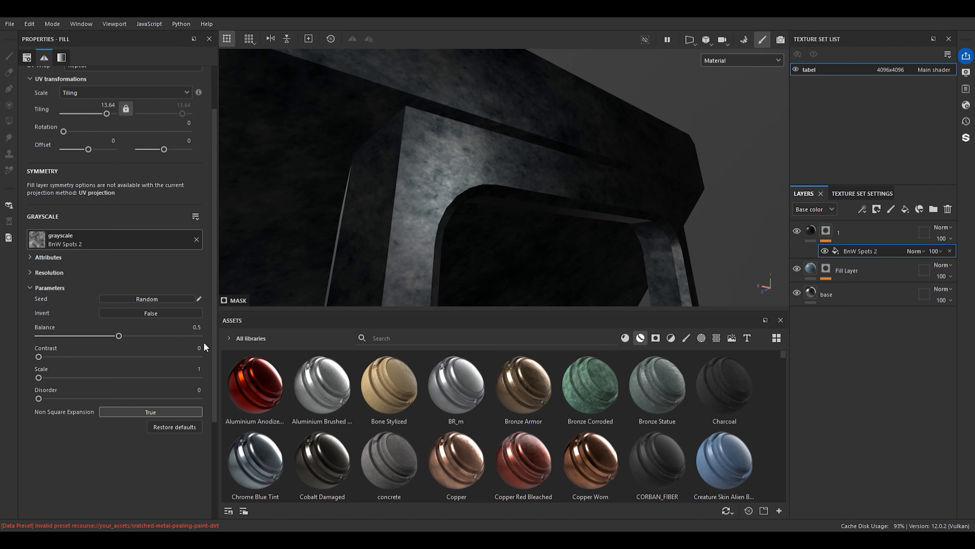
{"action": "scroll", "coordinate": [523, 238], "scroll_direction": "down", "scroll_amount": 2}
{"action": "scroll", "coordinate": [523, 237], "scroll_direction": "up", "scroll_amount": 3}
{"action": "left_click_drag", "start_coordinate": [523, 237], "coordinate": [544, 231], "text": "alt"}
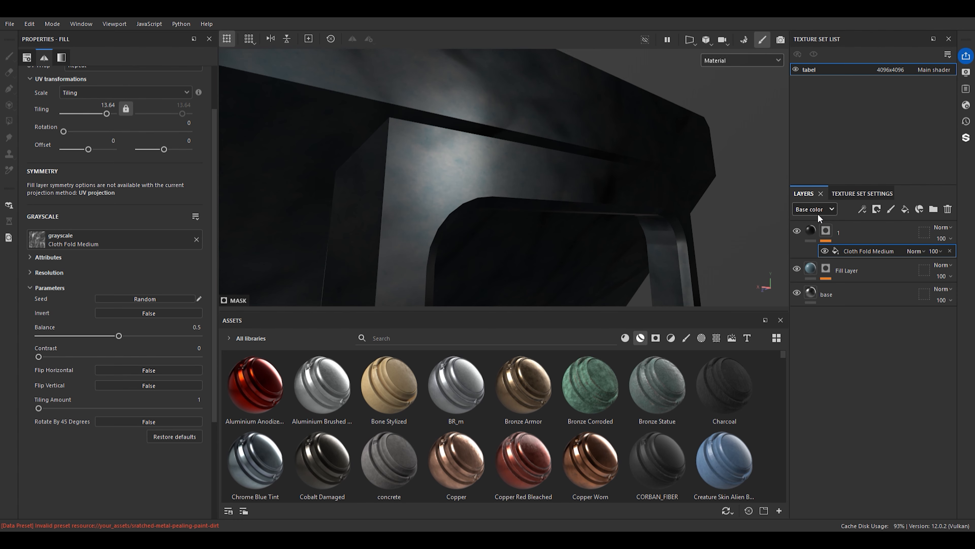
{"action": "left_click", "coordinate": [826, 231], "text": "alt"}
{"action": "left_click_drag", "start_coordinate": [444, 159], "coordinate": [549, 202], "text": "alt"}
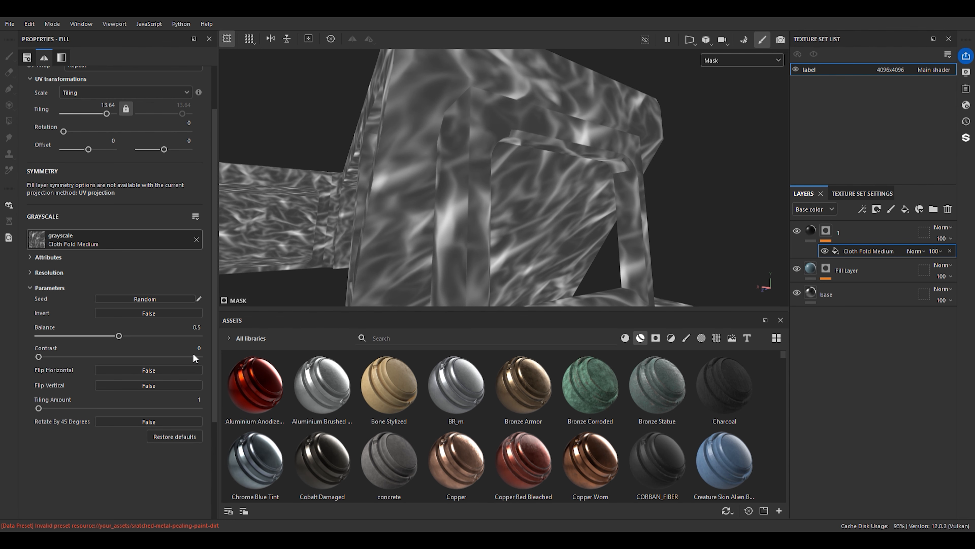
Replace the grayscale texture of layer 1's mask fill with Cells 4 and inspect it in the material view
{"action": "left_click", "coordinate": [227, 367]}
{"action": "scroll", "coordinate": [527, 96], "scroll_direction": "up", "scroll_amount": 1}
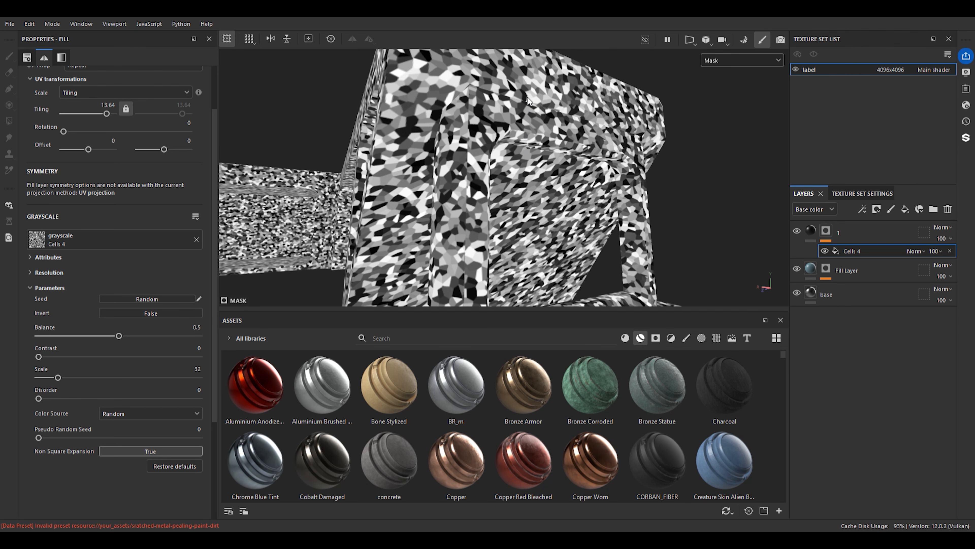
{"action": "left_click", "coordinate": [810, 231]}
{"action": "left_click_drag", "start_coordinate": [510, 142], "coordinate": [545, 167], "text": "alt"}
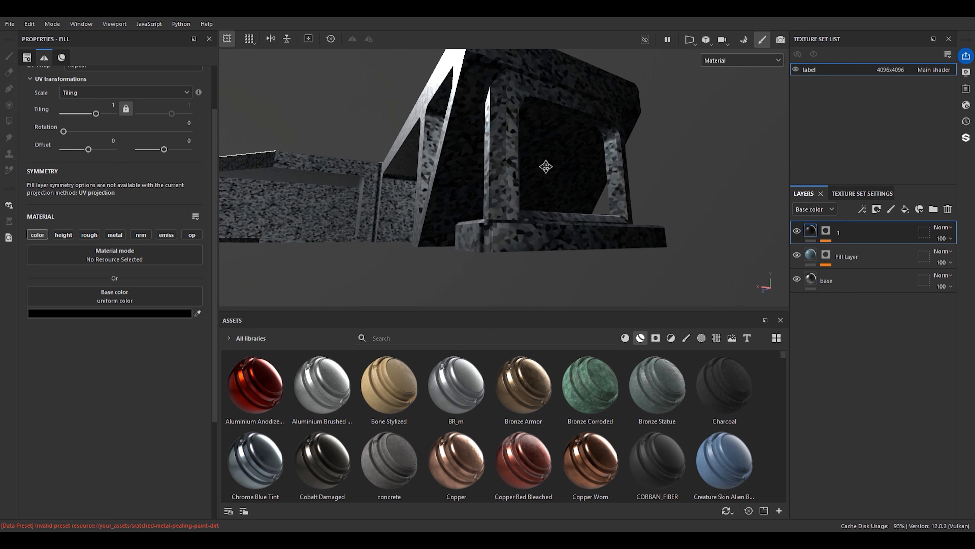
{"action": "middle_click_drag", "start_coordinate": [546, 167], "coordinate": [511, 151], "text": "alt"}
{"action": "scroll", "coordinate": [511, 152], "scroll_direction": "up", "scroll_amount": 2}
{"action": "left_click_drag", "start_coordinate": [511, 151], "coordinate": [485, 182], "text": "alt"}
{"action": "scroll", "coordinate": [532, 150], "scroll_direction": "up", "scroll_amount": 2}
{"action": "scroll", "coordinate": [485, 182], "scroll_direction": "down", "scroll_amount": 2}
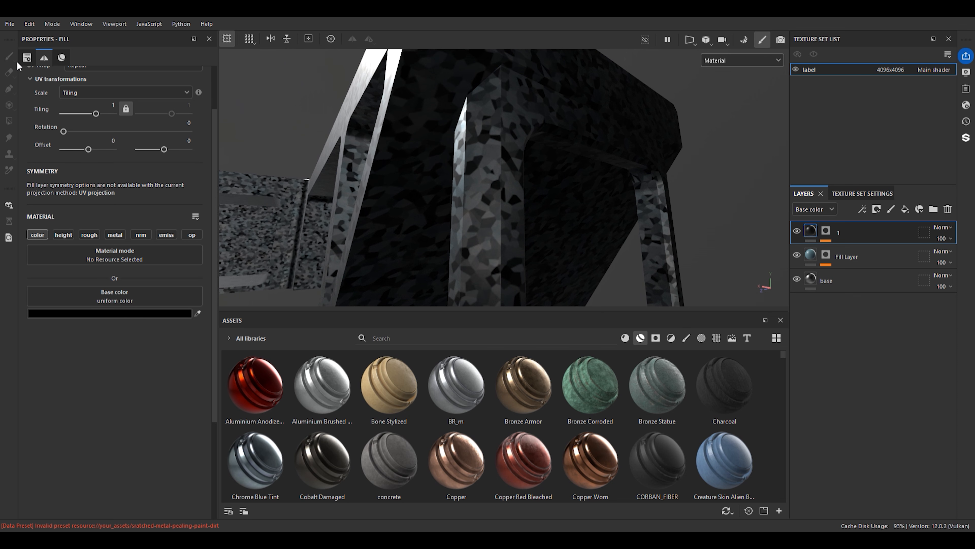
Set the tiling of layer 1's Cells 4 mask fill to 21.53 and check the pattern on the desk
{"action": "left_click_drag", "start_coordinate": [96, 113], "coordinate": [111, 114]}
{"action": "left_click", "coordinate": [827, 231]}
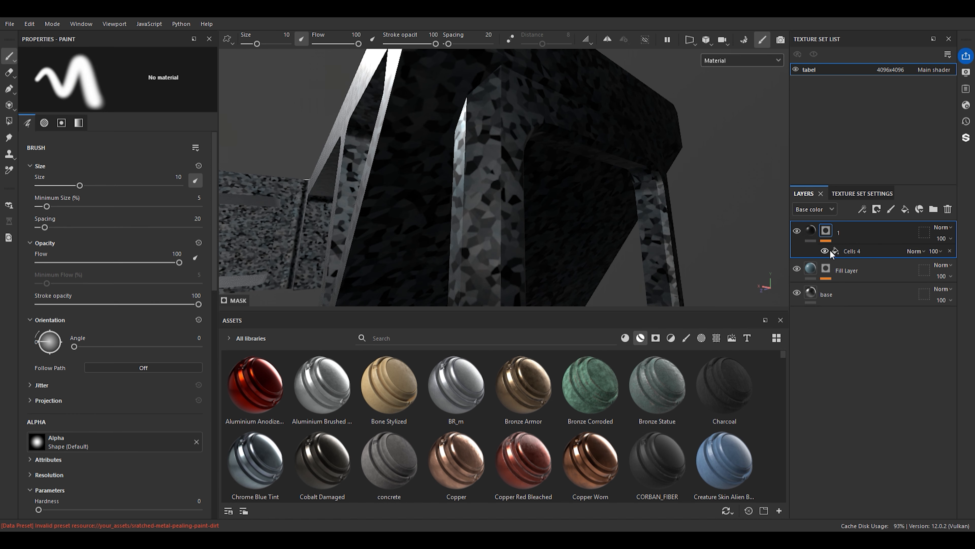
{"action": "left_click", "coordinate": [839, 252]}
{"action": "left_click_drag", "start_coordinate": [110, 111], "coordinate": [124, 107]}
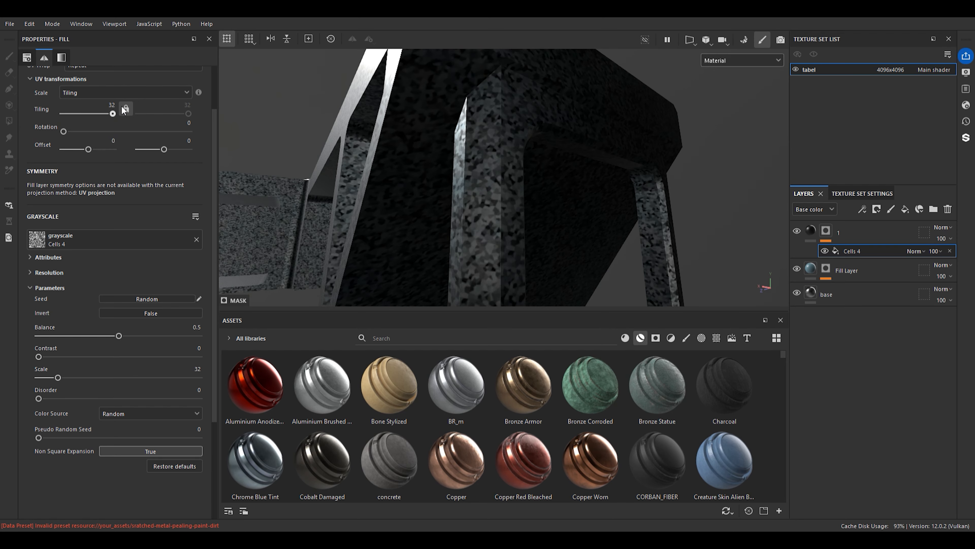
{"action": "left_click_drag", "start_coordinate": [114, 111], "coordinate": [109, 114]}
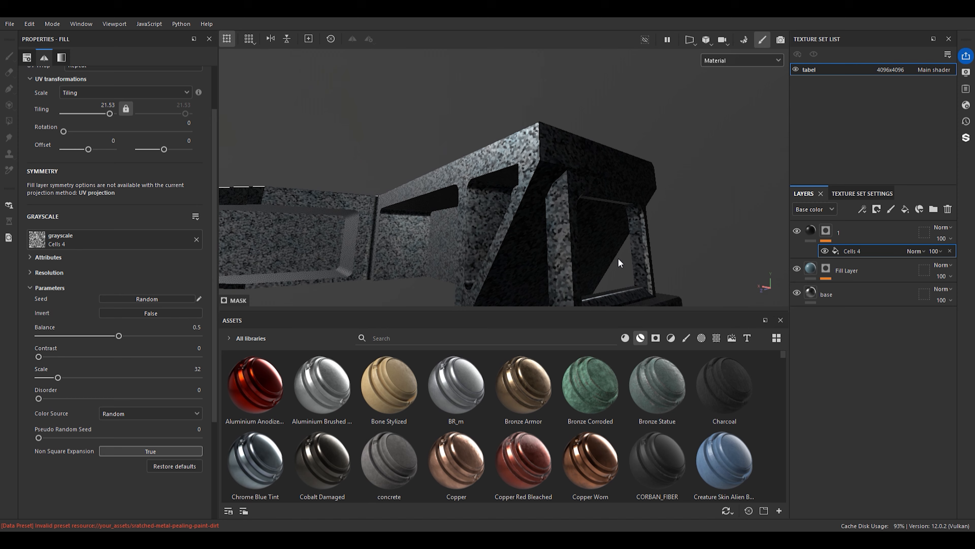
{"action": "middle_click_drag", "start_coordinate": [618, 259], "coordinate": [570, 196], "text": "alt"}
{"action": "scroll", "coordinate": [567, 224], "scroll_direction": "up", "scroll_amount": 3}
{"action": "left_click_drag", "start_coordinate": [567, 224], "coordinate": [495, 227], "text": "alt"}
{"action": "middle_click_drag", "start_coordinate": [495, 226], "coordinate": [485, 191], "text": "alt"}
{"action": "scroll", "coordinate": [478, 204], "scroll_direction": "up", "scroll_amount": 4}
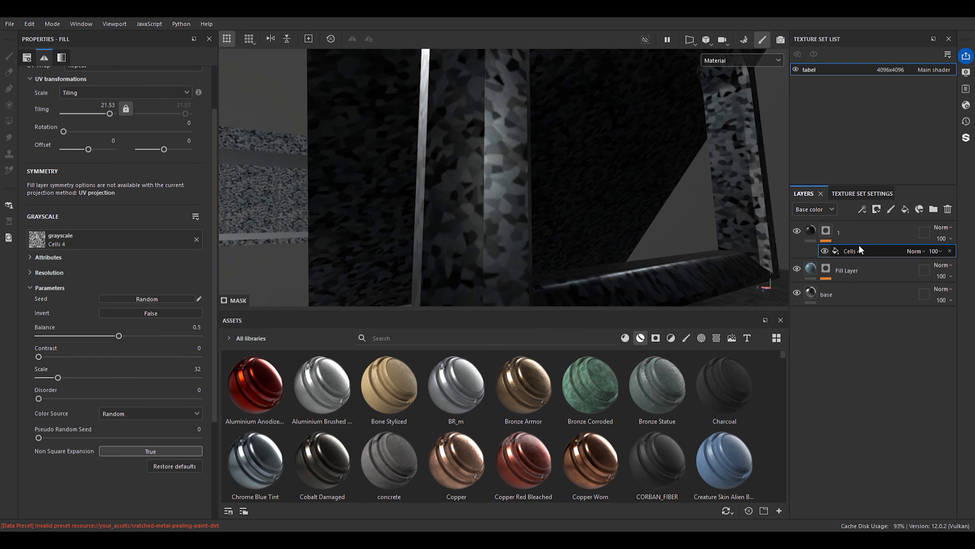
Set layer 1's base color to dark navy blue
{"action": "left_click", "coordinate": [811, 235]}
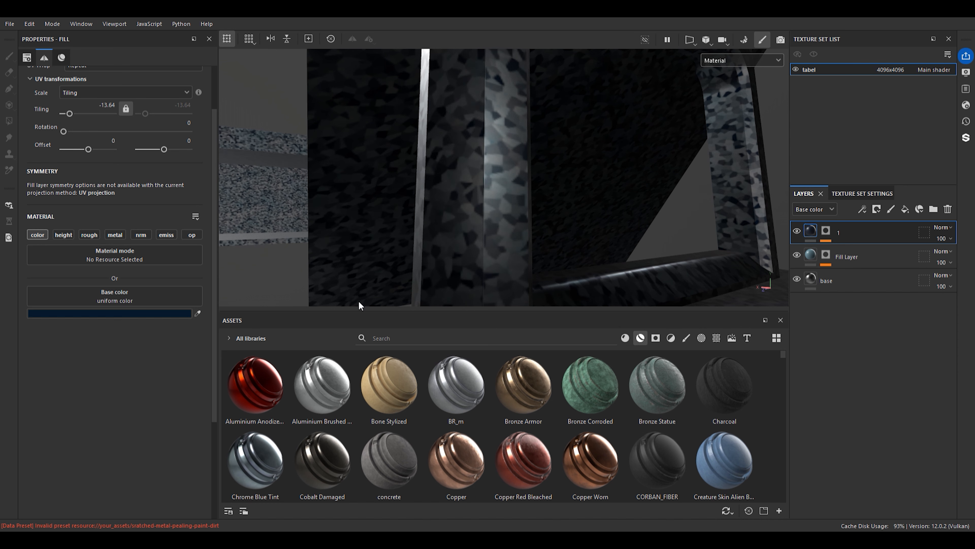
{"action": "right_click_drag", "start_coordinate": [393, 261], "coordinate": [469, 249], "text": "alt"}
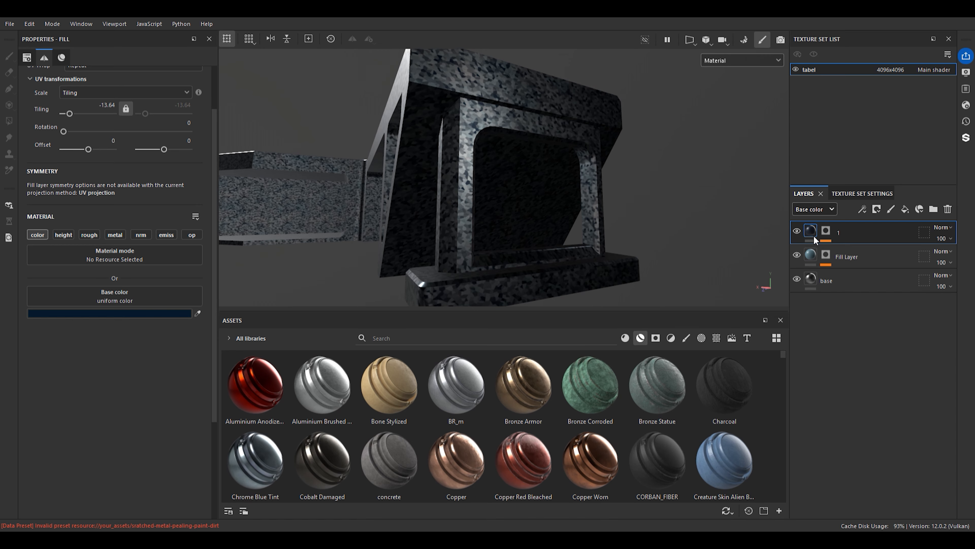
Show the layer stack's Roughness channel and try lower opacity values for layer 1, including 54
{"action": "left_click", "coordinate": [809, 258]}
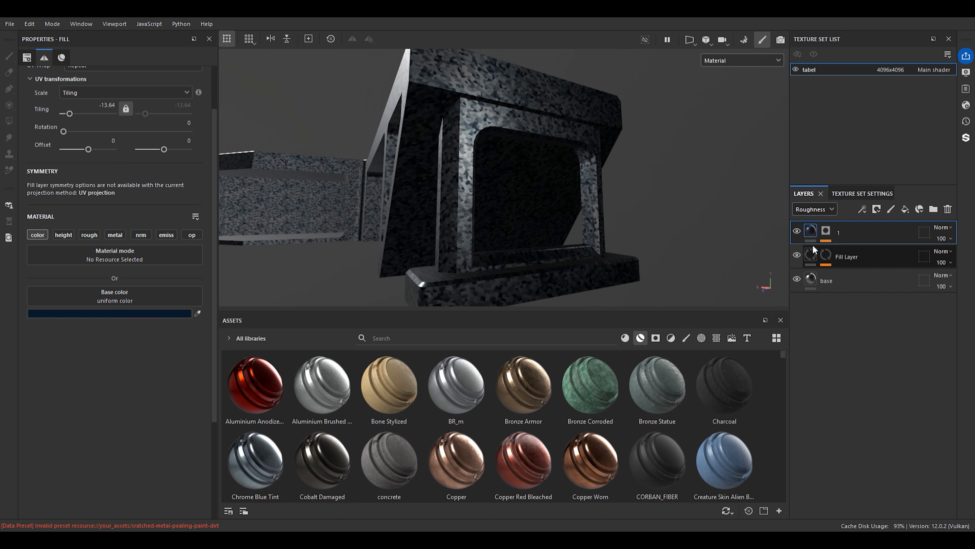
{"action": "left_click", "coordinate": [942, 237]}
{"action": "type", "text": "92"}
{"action": "key", "text": "Return"}
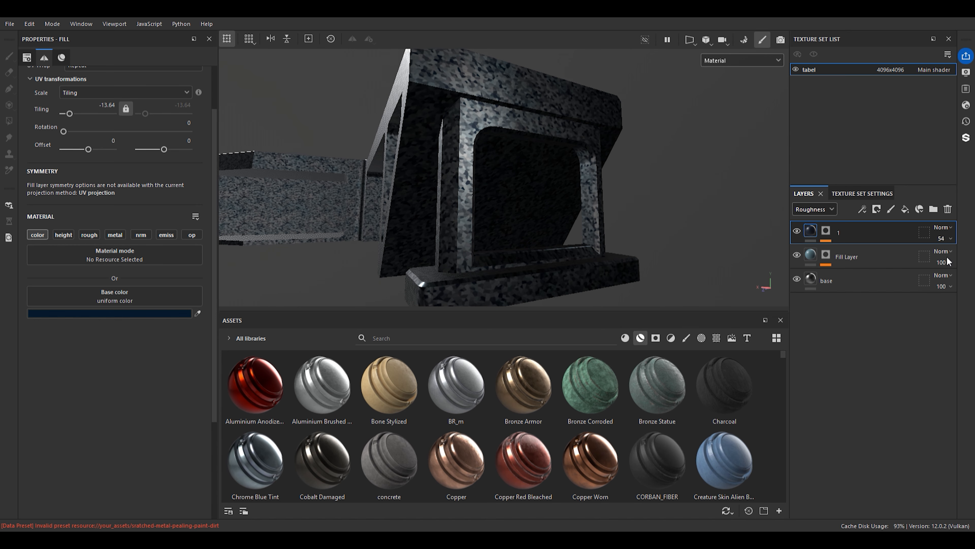
{"action": "left_click_drag", "start_coordinate": [935, 260], "coordinate": [940, 261]}
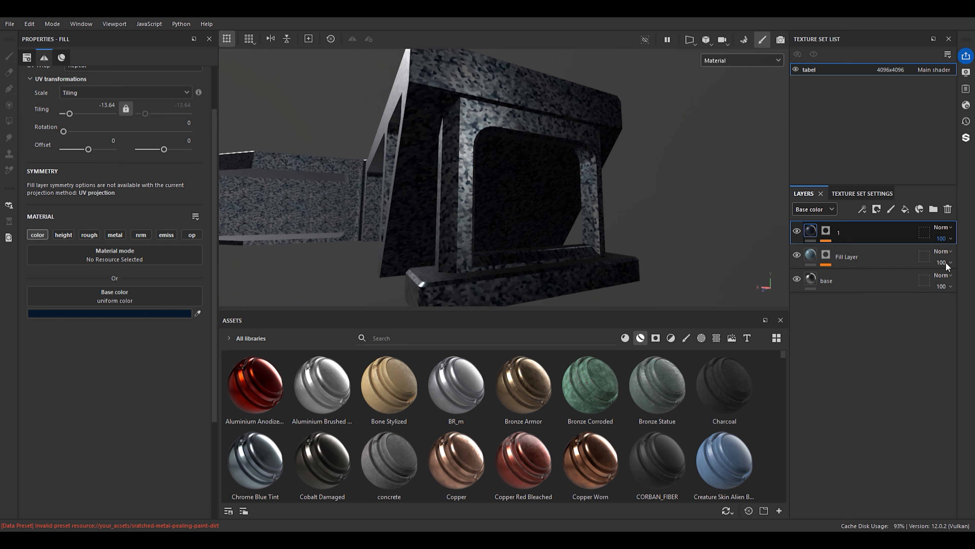
Try an opacity of 0 for layer 1 in the Base color channel and undo it
{"action": "type", "text": "0"}
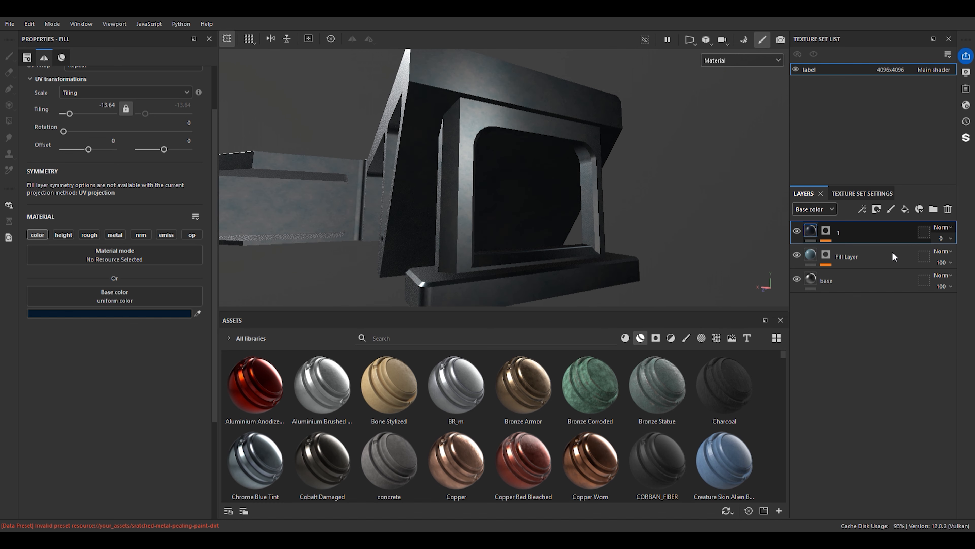
{"action": "key", "text": "ctrl+z"}
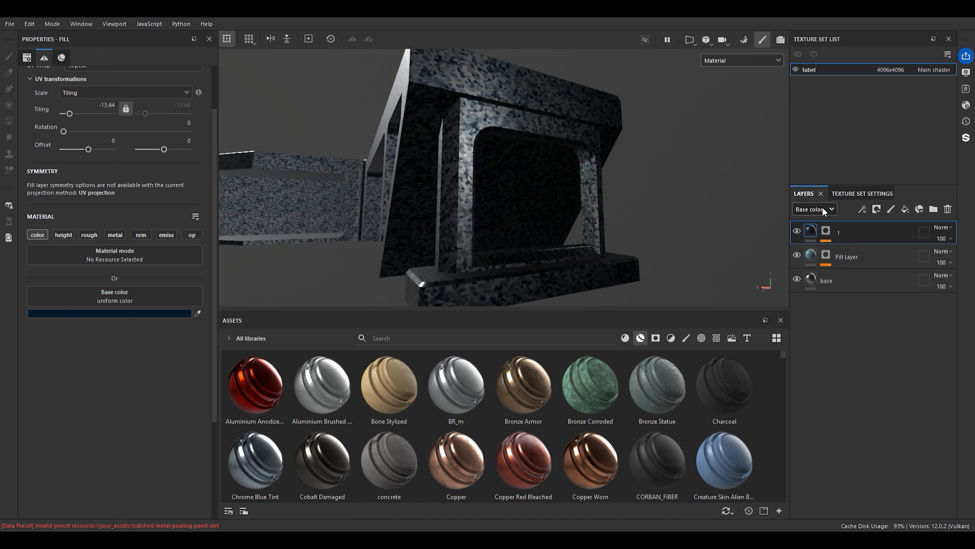
Show the layer stack's Metallic channel and try an opacity of 15 for layer 1
{"action": "left_click", "coordinate": [814, 248]}
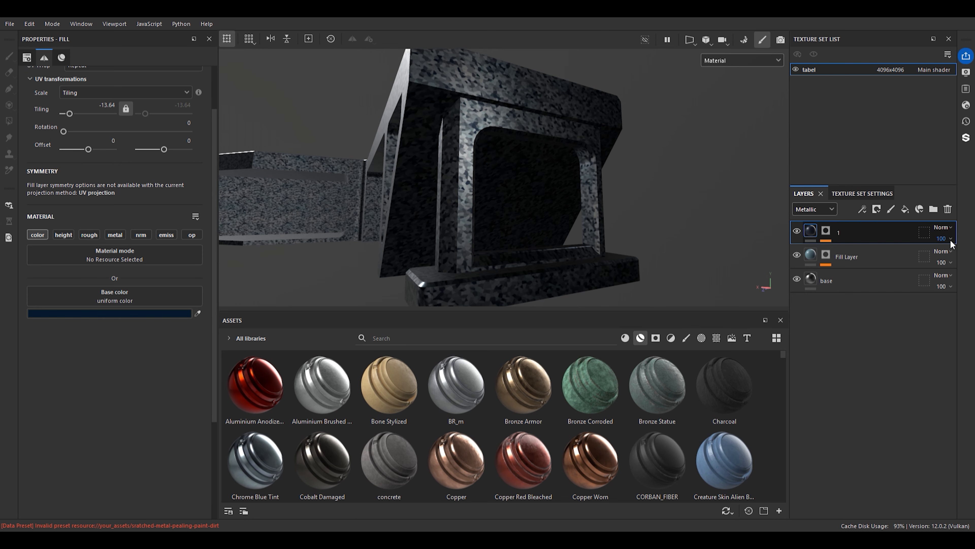
{"action": "type", "text": "15"}
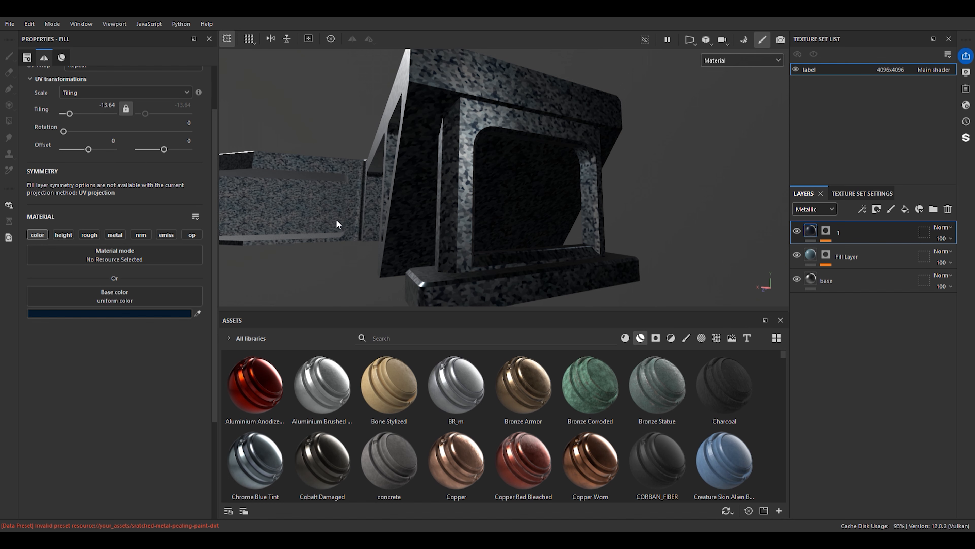
{"action": "right_click_drag", "start_coordinate": [403, 218], "coordinate": [439, 271], "text": "alt"}
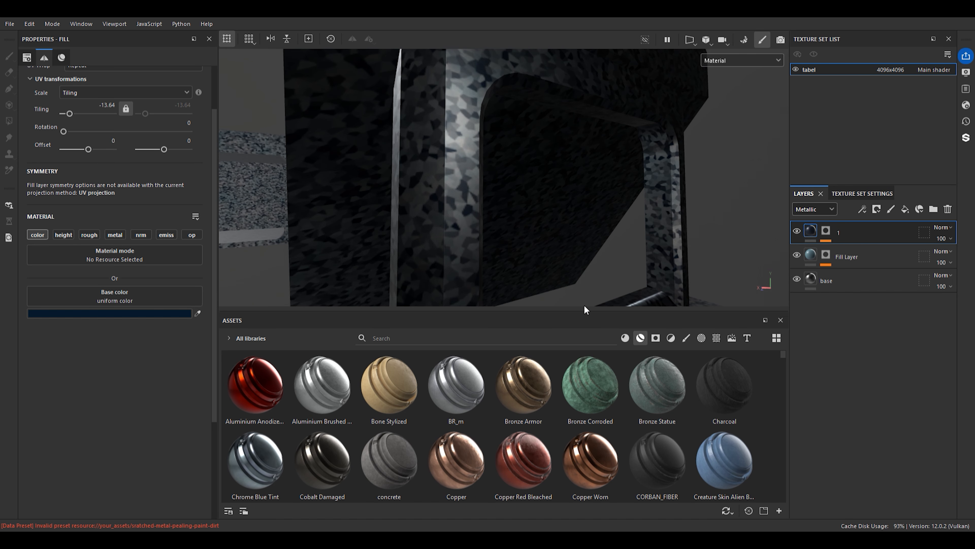
Enlarge the 3D viewport by shrinking the assets area and examine the desk leg's surface up close
{"action": "left_click_drag", "start_coordinate": [572, 310], "coordinate": [555, 387]}
{"action": "right_click_drag", "start_coordinate": [476, 239], "coordinate": [453, 134], "text": "alt"}
{"action": "middle_click_drag", "start_coordinate": [452, 134], "coordinate": [451, 199], "text": "alt"}
{"action": "left_click_drag", "start_coordinate": [451, 200], "coordinate": [472, 167], "text": "alt"}
{"action": "right_click_drag", "start_coordinate": [472, 167], "coordinate": [420, 178], "text": "alt"}
{"action": "left_click_drag", "start_coordinate": [420, 177], "coordinate": [498, 159], "text": "alt"}
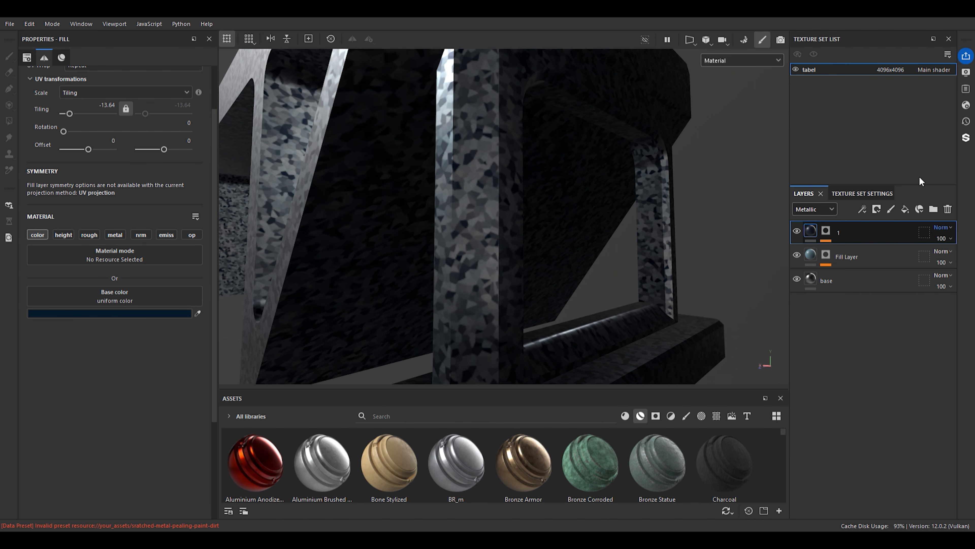
Set the Metallic blending mode to Multiply for layer 1 and to Overlay for the Fill Layer
{"action": "scroll", "coordinate": [941, 229], "scroll_direction": "down", "scroll_amount": 15}
{"action": "left_click", "coordinate": [925, 52]}
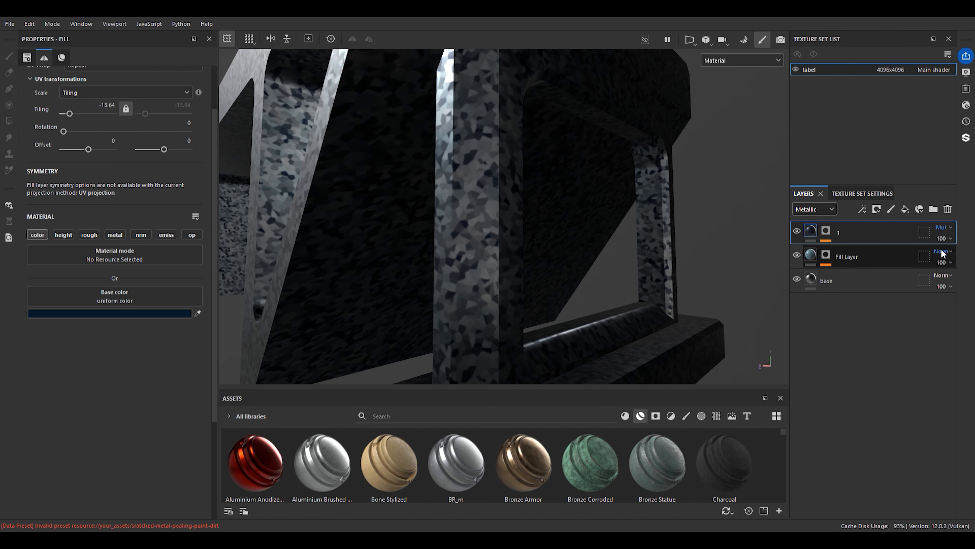
{"action": "left_click", "coordinate": [923, 171]}
{"action": "scroll", "coordinate": [664, 198], "scroll_direction": "down", "scroll_amount": 5}
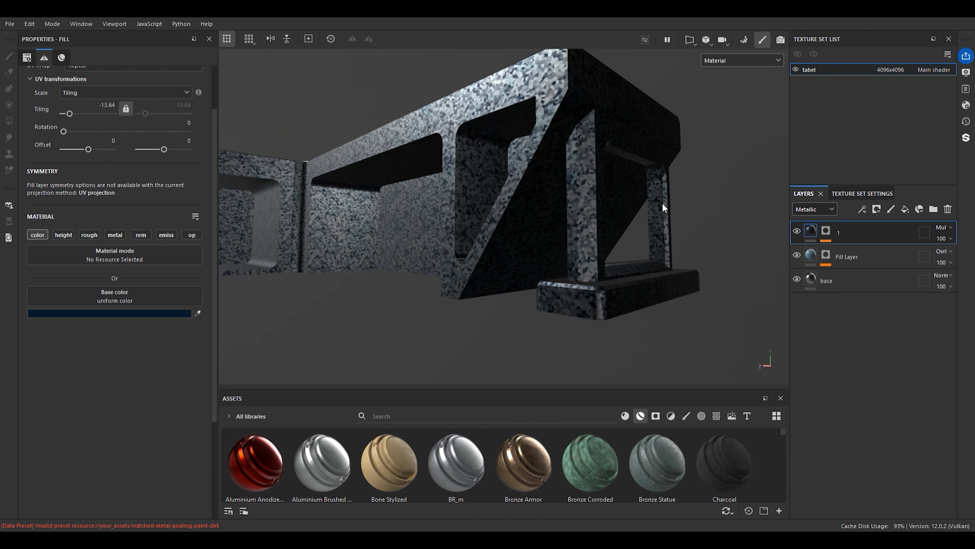
Set the Fill Layer's opacity to 71 in the Metallic channel
{"action": "scroll", "coordinate": [636, 246], "scroll_direction": "up", "scroll_amount": 5}
{"action": "left_click", "coordinate": [955, 259]}
{"action": "type", "text": "23"}
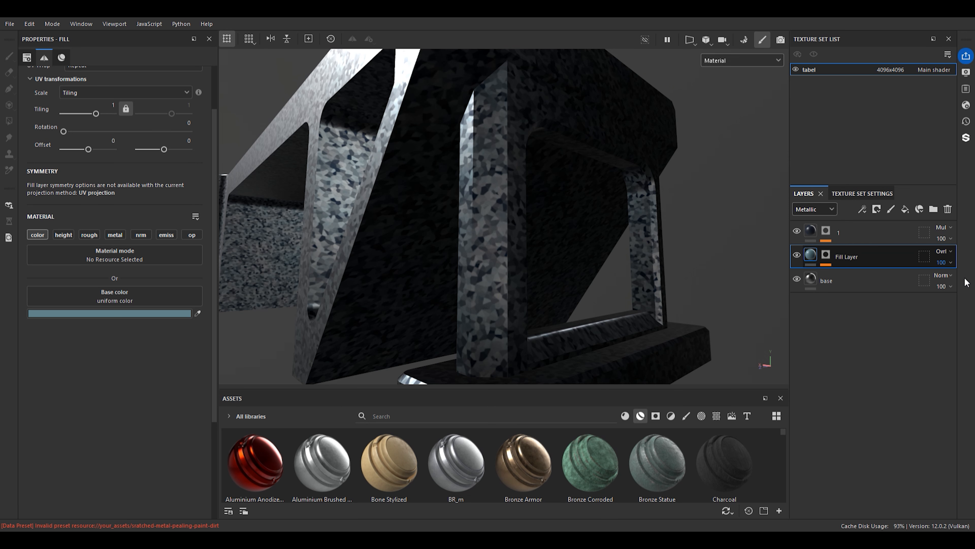
{"action": "key", "text": "Return"}
{"action": "left_click_drag", "start_coordinate": [937, 282], "coordinate": [957, 277]}
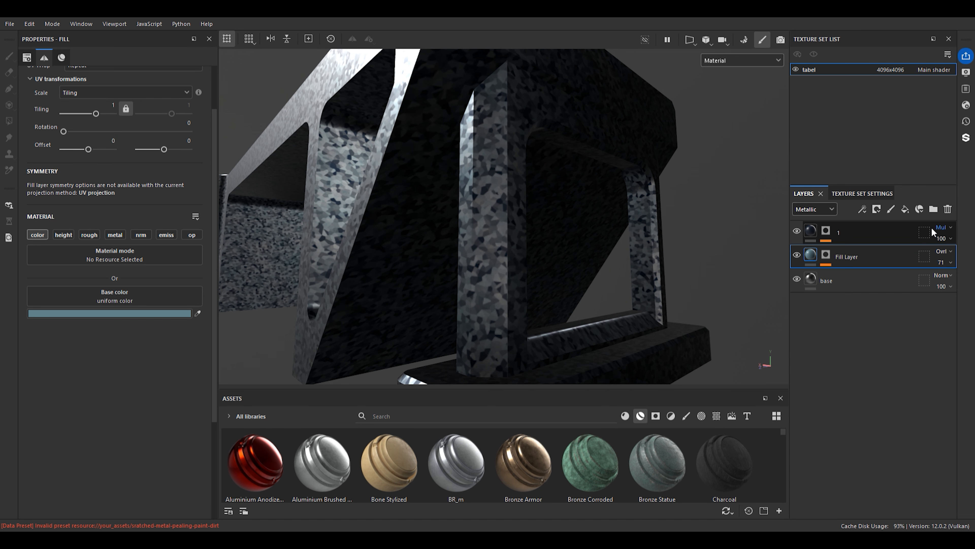
Switch the layer stack to the Base color channel and set layer 1's blending mode to Multiply
{"action": "left_click", "coordinate": [825, 211]}
{"action": "left_click", "coordinate": [823, 226]}
{"action": "left_click", "coordinate": [926, 175]}
{"action": "right_click_drag", "start_coordinate": [302, 231], "coordinate": [597, 234], "text": "alt"}
{"action": "left_click_drag", "start_coordinate": [630, 252], "coordinate": [621, 298], "text": "alt"}
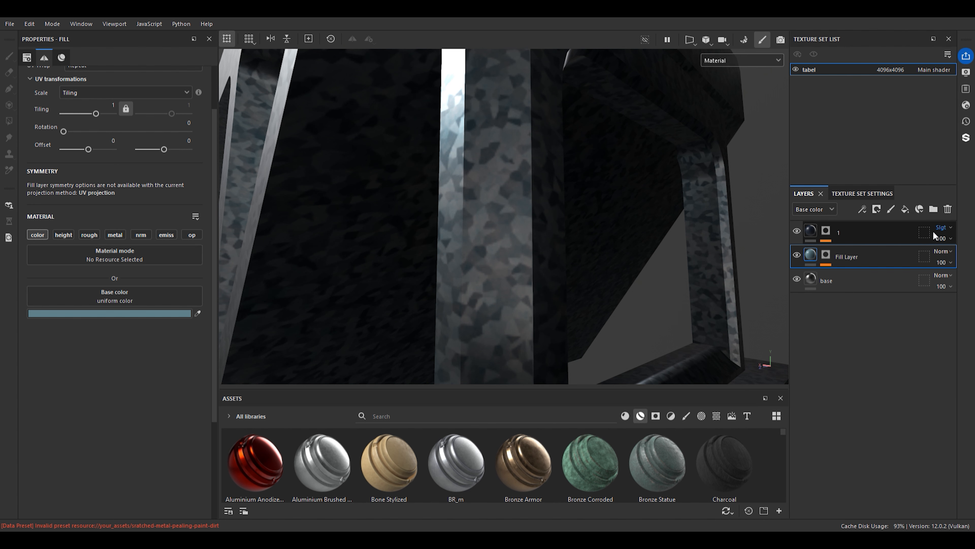
{"action": "left_click", "coordinate": [917, 53]}
{"action": "scroll", "coordinate": [514, 154], "scroll_direction": "down", "scroll_amount": 5}
{"action": "scroll", "coordinate": [566, 171], "scroll_direction": "up", "scroll_amount": 3}
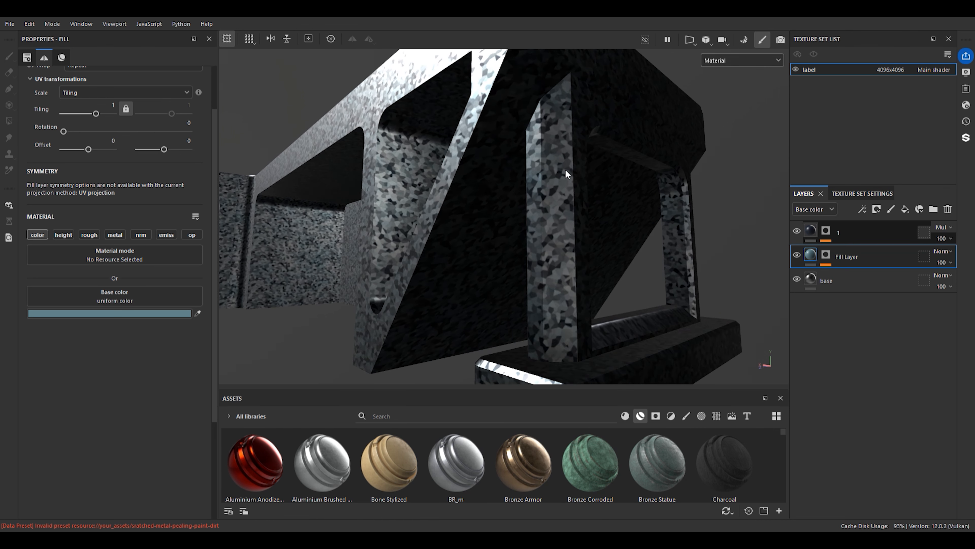
Reduce layer 1's Base color opacity to 30
{"action": "scroll", "coordinate": [565, 170], "scroll_direction": "up", "scroll_amount": 3}
{"action": "type", "text": "38"}
{"action": "key", "text": "Return"}
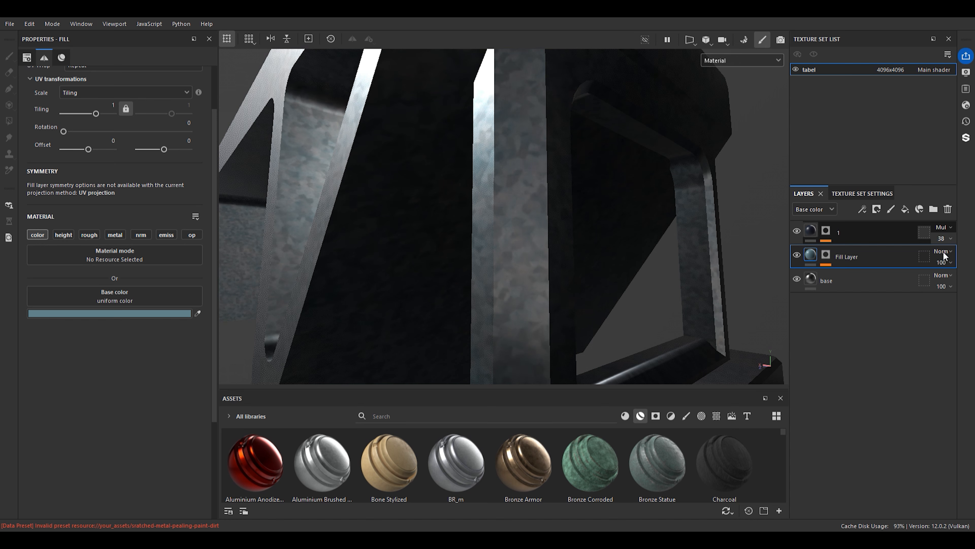
{"action": "left_click_drag", "start_coordinate": [943, 252], "coordinate": [936, 255]}
Try Screen for the Fill Layer's Base color blending mode, settle on Overlay and check the desk
{"action": "scroll", "coordinate": [482, 199], "scroll_direction": "down", "scroll_amount": 3}
{"action": "left_click_drag", "start_coordinate": [483, 199], "coordinate": [494, 213], "text": "alt"}
{"action": "scroll", "coordinate": [494, 218], "scroll_direction": "up", "scroll_amount": 2}
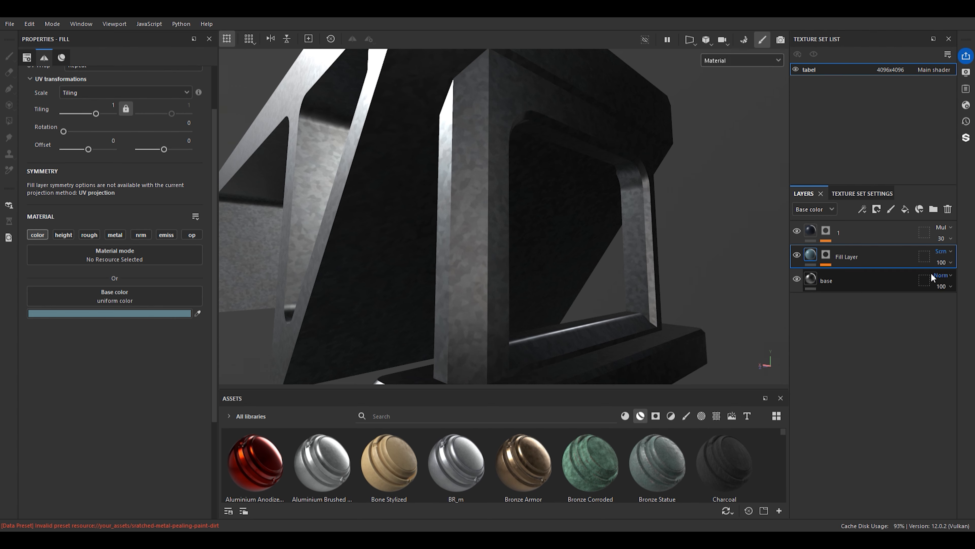
{"action": "key", "text": "Up"}
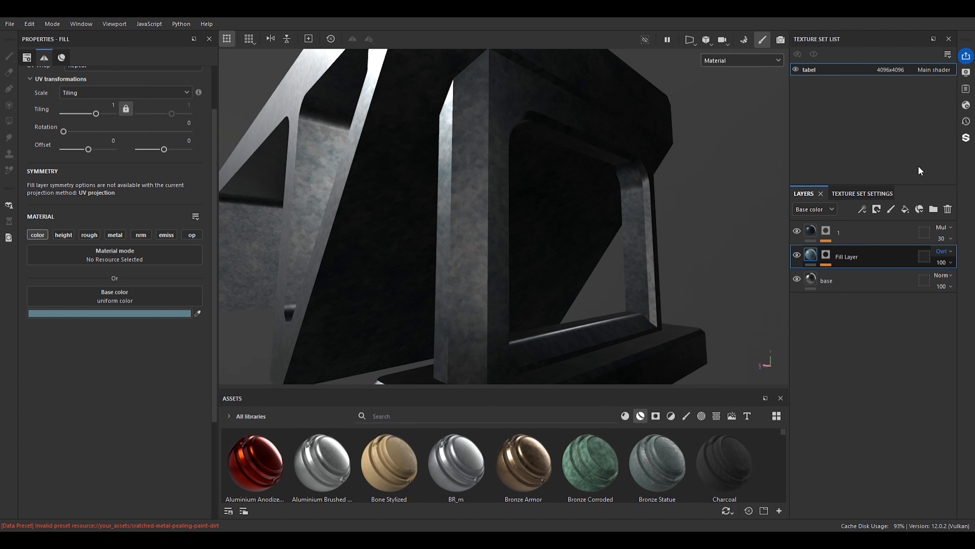
{"action": "scroll", "coordinate": [533, 230], "scroll_direction": "down", "scroll_amount": 1}
{"action": "left_click_drag", "start_coordinate": [533, 230], "coordinate": [517, 246], "text": "alt"}
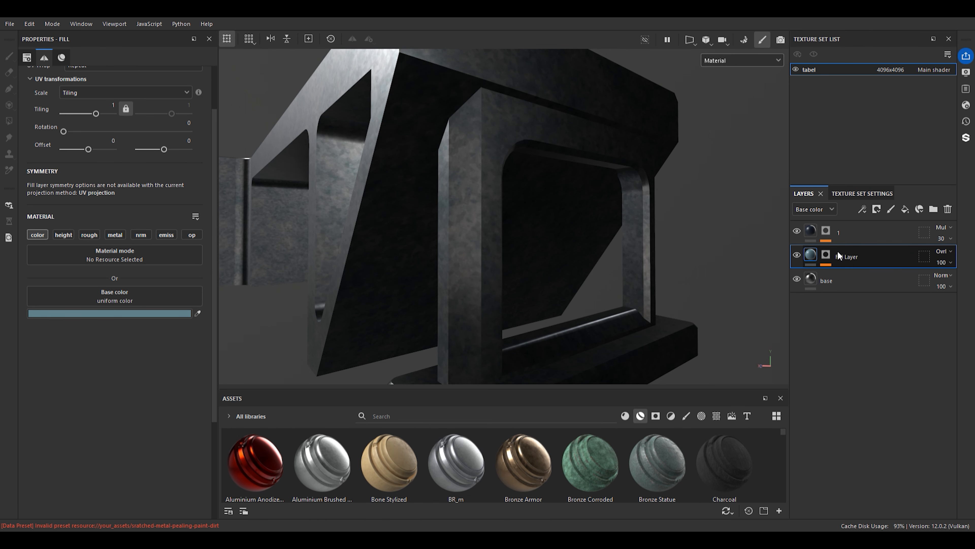
Hide layer 1 and the Fill Layer to view the bare base, and show them again one at a time
{"action": "left_click", "coordinate": [827, 231]}
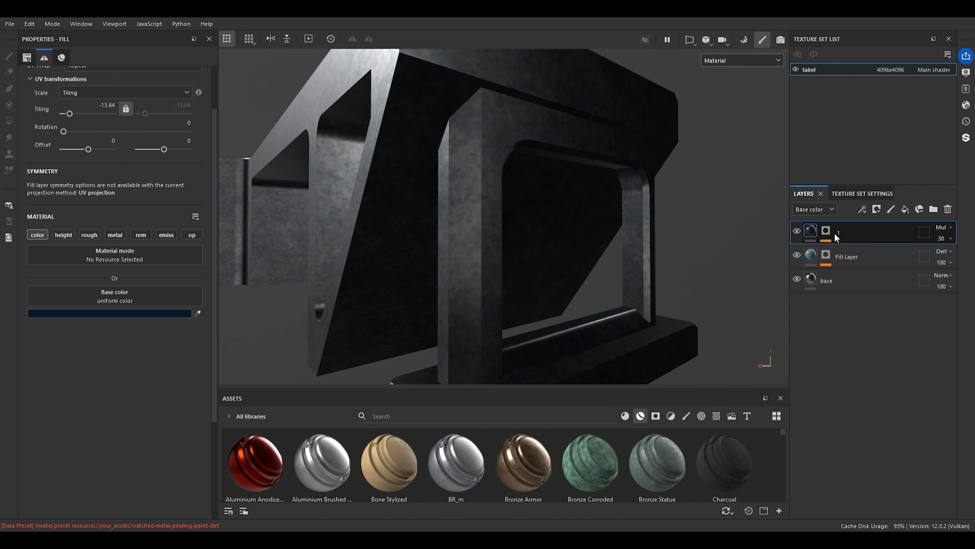
{"action": "scroll", "coordinate": [488, 190], "scroll_direction": "up", "scroll_amount": 4}
{"action": "scroll", "coordinate": [488, 192], "scroll_direction": "down", "scroll_amount": 3}
{"action": "middle_click_drag", "start_coordinate": [488, 217], "coordinate": [512, 197], "text": "alt"}
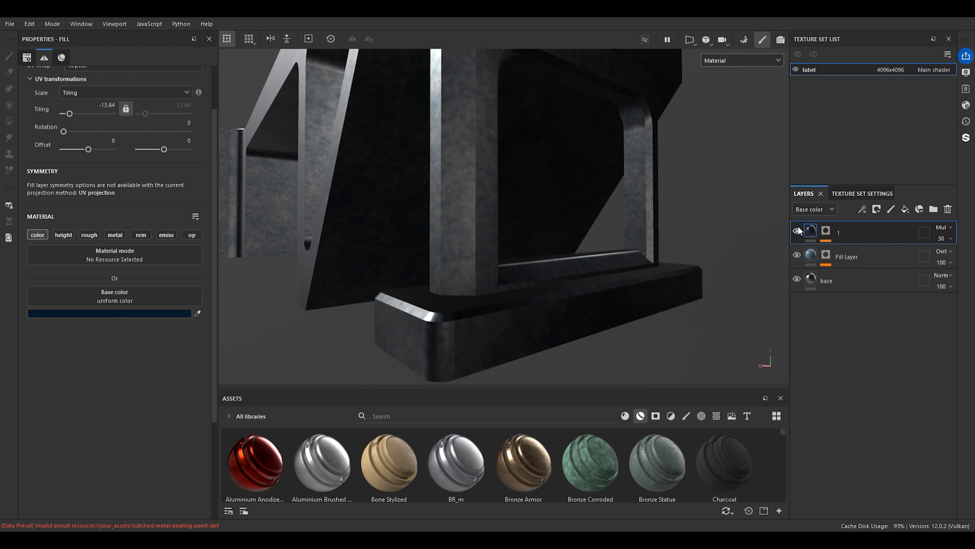
{"action": "left_click", "coordinate": [796, 255]}
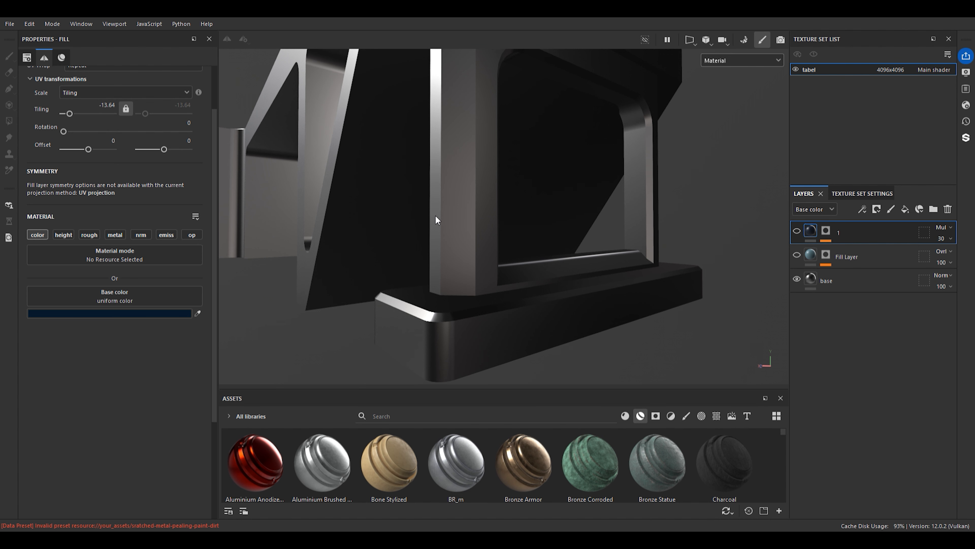
{"action": "scroll", "coordinate": [464, 347], "scroll_direction": "up", "scroll_amount": 2}
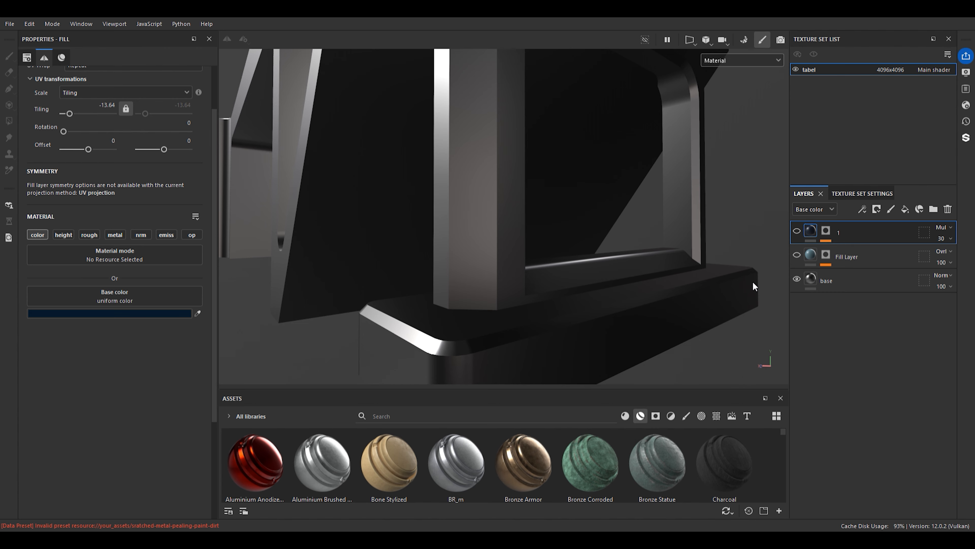
{"action": "left_click", "coordinate": [796, 254]}
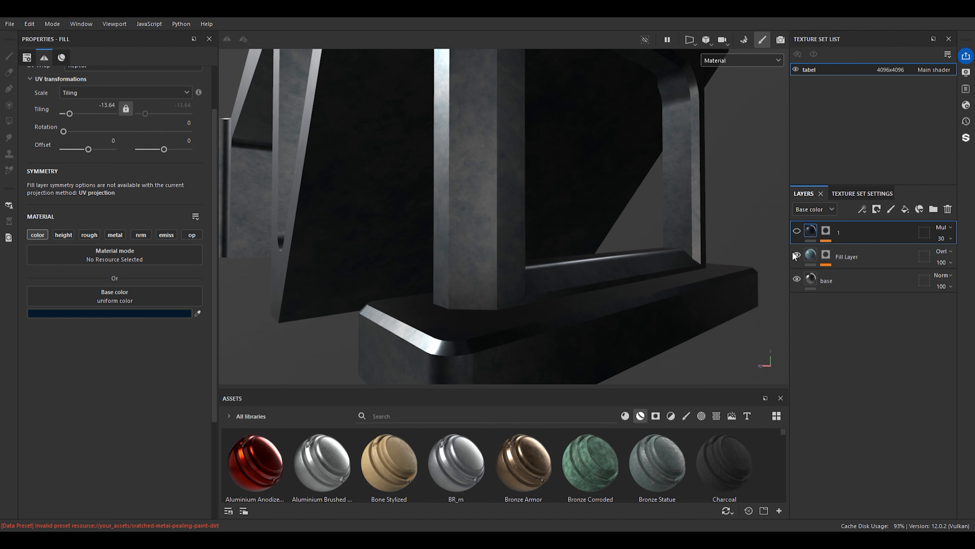
{"action": "left_click", "coordinate": [797, 231]}
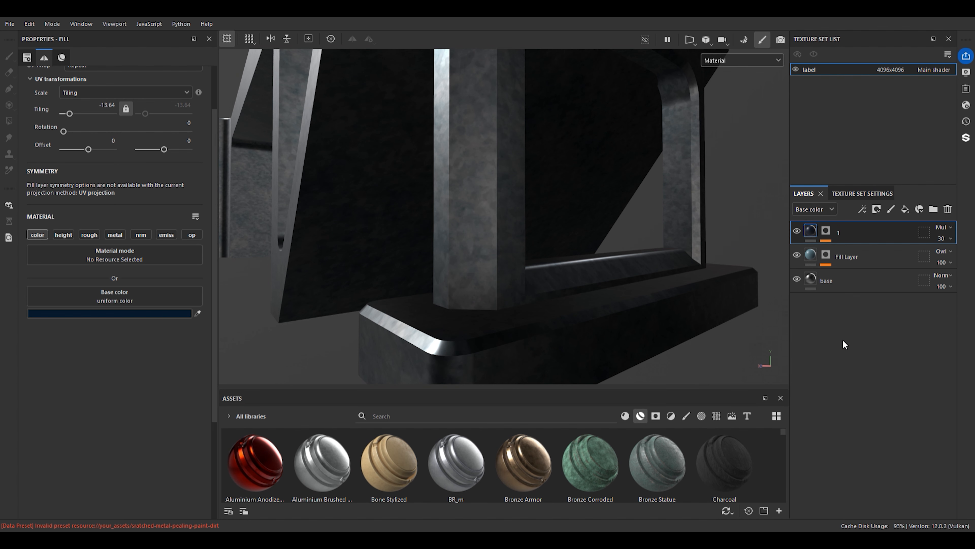
Check the combined layers on the desk leg and foot, and duplicate layer 1 at the top of the stack
{"action": "scroll", "coordinate": [419, 140], "scroll_direction": "down", "scroll_amount": 3}
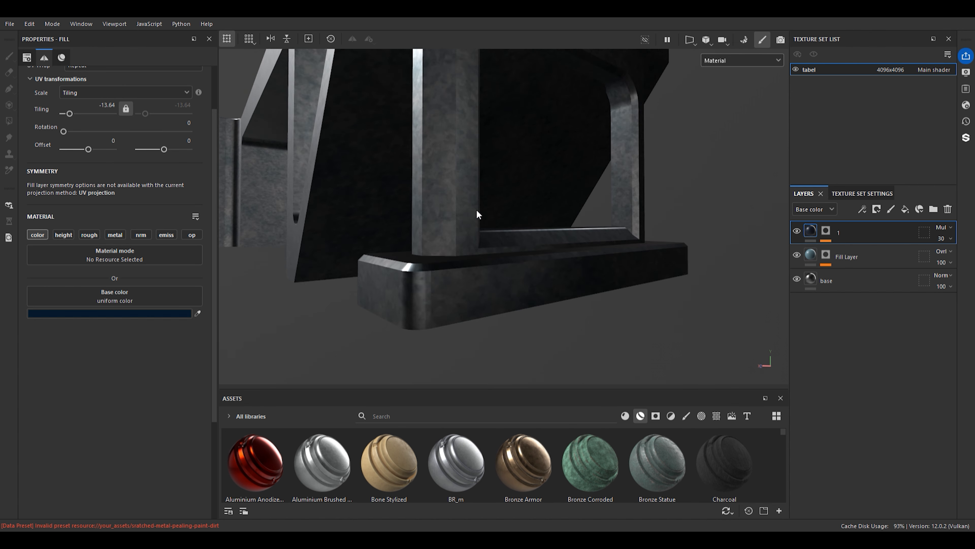
{"action": "left_click_drag", "start_coordinate": [450, 192], "coordinate": [494, 161], "text": "alt"}
{"action": "scroll", "coordinate": [493, 161], "scroll_direction": "down", "scroll_amount": 1}
{"action": "scroll", "coordinate": [486, 228], "scroll_direction": "up", "scroll_amount": 3}
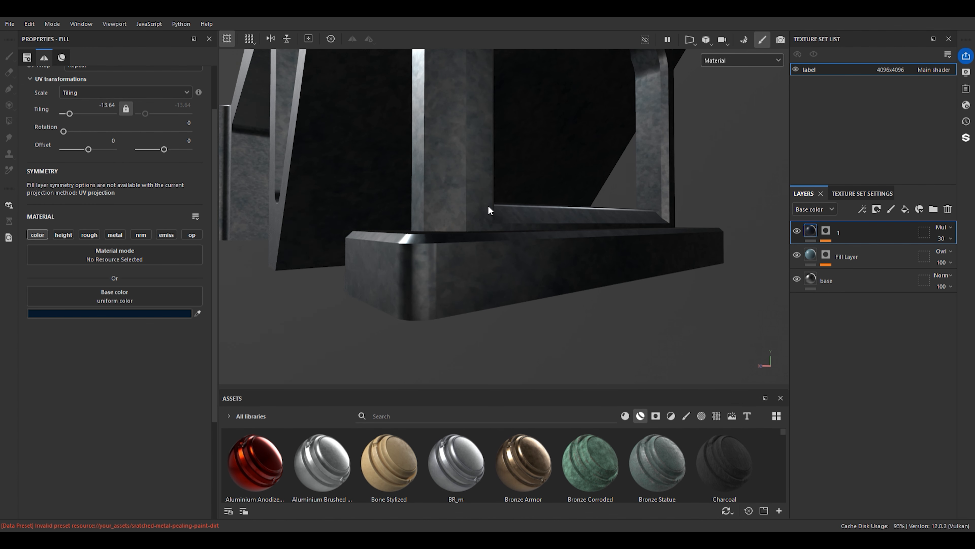
{"action": "scroll", "coordinate": [485, 175], "scroll_direction": "down", "scroll_amount": 2}
{"action": "left_click_drag", "start_coordinate": [466, 176], "coordinate": [469, 221], "text": "alt"}
{"action": "scroll", "coordinate": [469, 220], "scroll_direction": "up", "scroll_amount": 2}
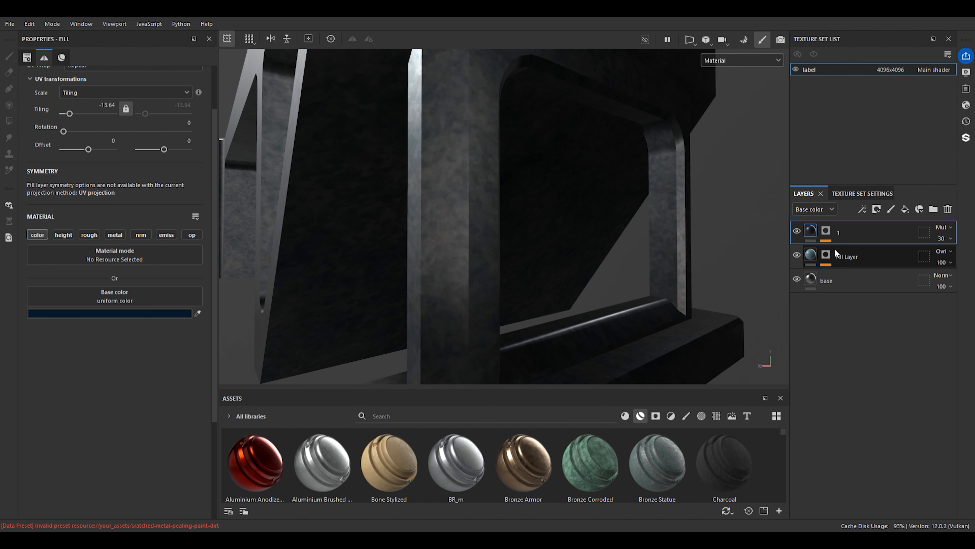
{"action": "key", "text": "ctrl+d"}
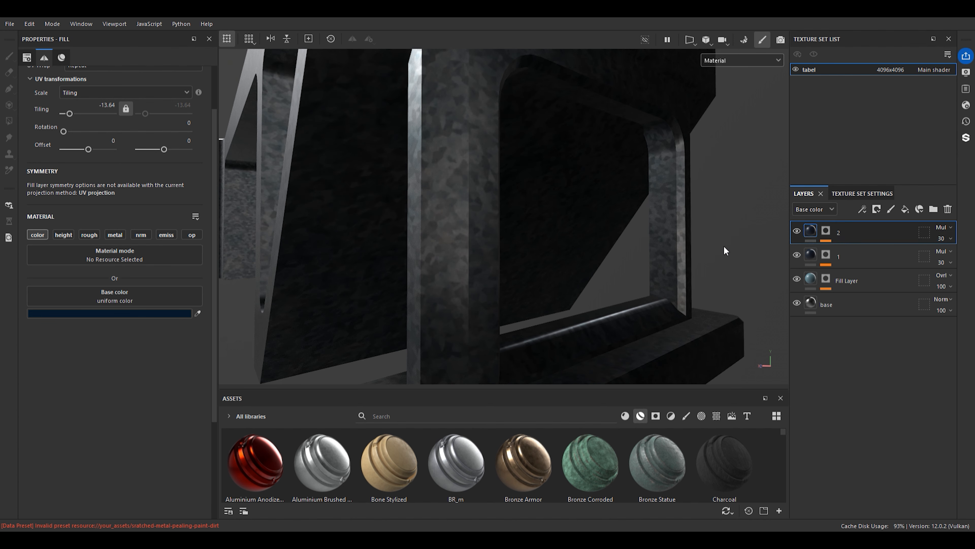
Set the base color of layer 2 to white and check the desk leg
{"action": "left_click_drag", "start_coordinate": [152, 293], "coordinate": [119, 217]}
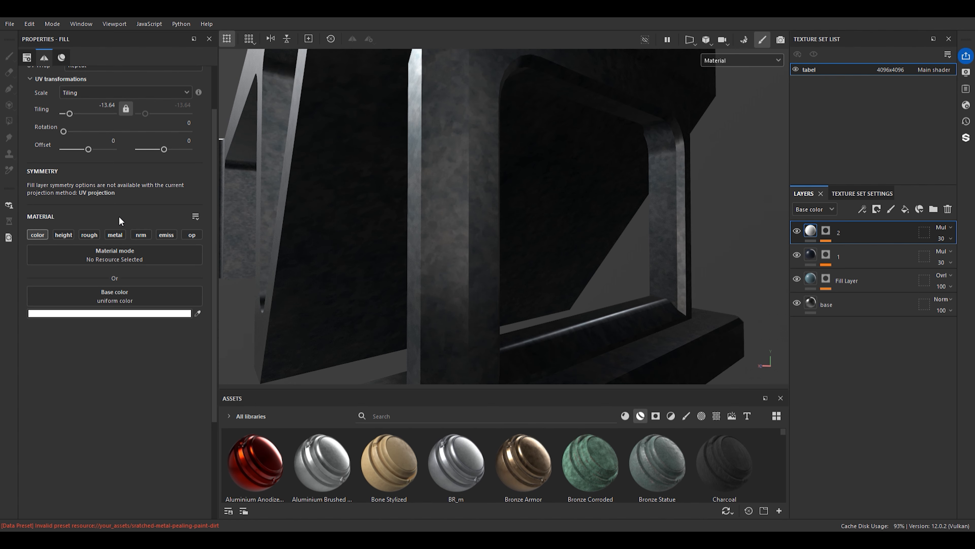
{"action": "left_click_drag", "start_coordinate": [251, 308], "coordinate": [206, 227]}
{"action": "left_click_drag", "start_coordinate": [229, 270], "coordinate": [116, 204]}
{"action": "scroll", "coordinate": [541, 168], "scroll_direction": "down", "scroll_amount": 5}
{"action": "scroll", "coordinate": [563, 192], "scroll_direction": "up", "scroll_amount": 4}
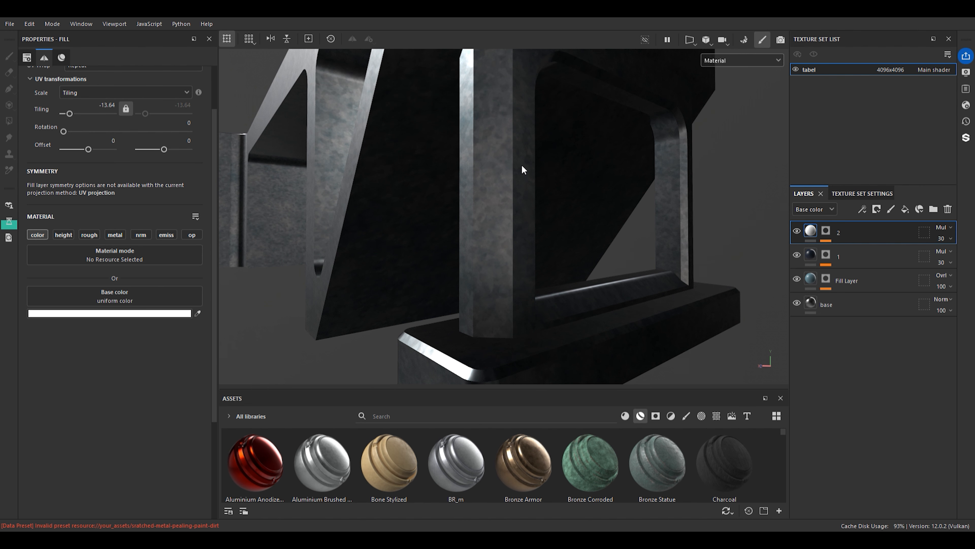
{"action": "scroll", "coordinate": [521, 192], "scroll_direction": "up", "scroll_amount": 2}
{"action": "scroll", "coordinate": [522, 192], "scroll_direction": "down", "scroll_amount": 1}
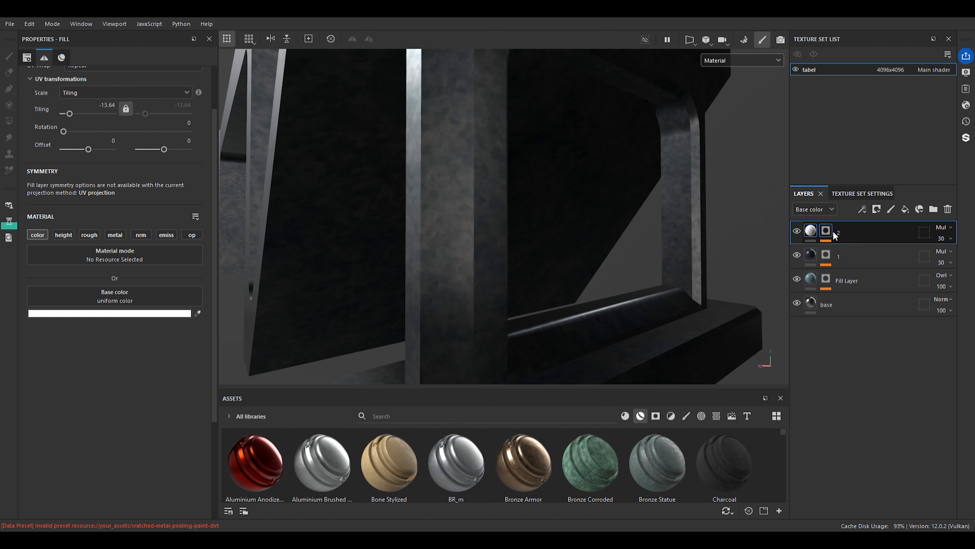
Replace the Cells 4 pattern in layer 2's mask fill with the Fabric Diagonal Diamond grayscale
{"action": "left_click", "coordinate": [826, 231]}
{"action": "left_click", "coordinate": [829, 240]}
{"action": "left_click", "coordinate": [853, 251]}
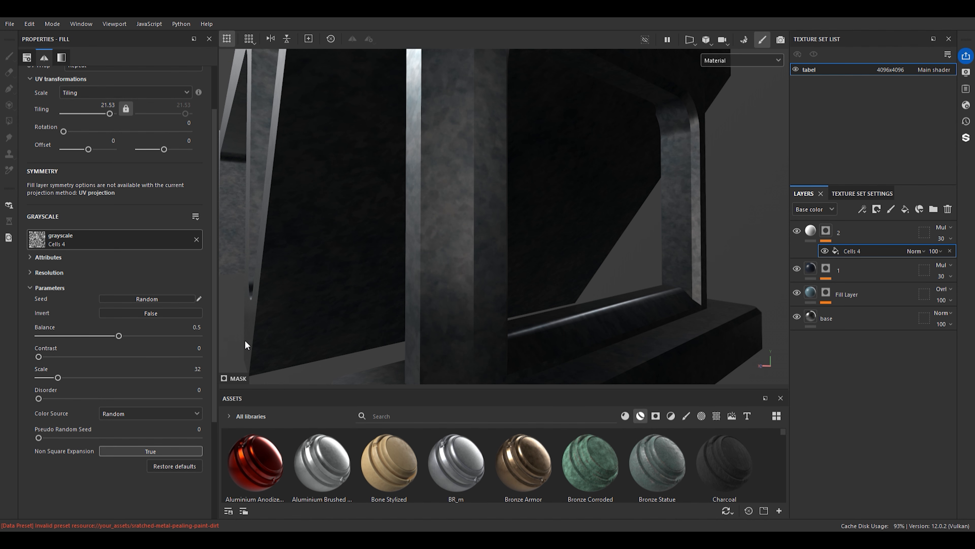
{"action": "key", "text": "ctrl+z"}
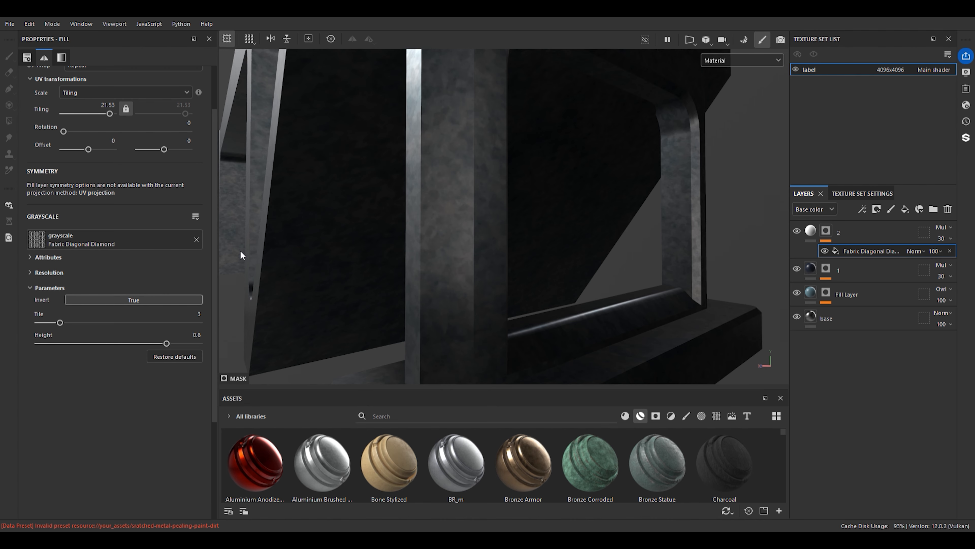
Display layer 2's mask on the model and set the Fabric Diagonal Diamond fill's tiling to -3.2
{"action": "left_click_drag", "start_coordinate": [100, 116], "coordinate": [83, 115]}
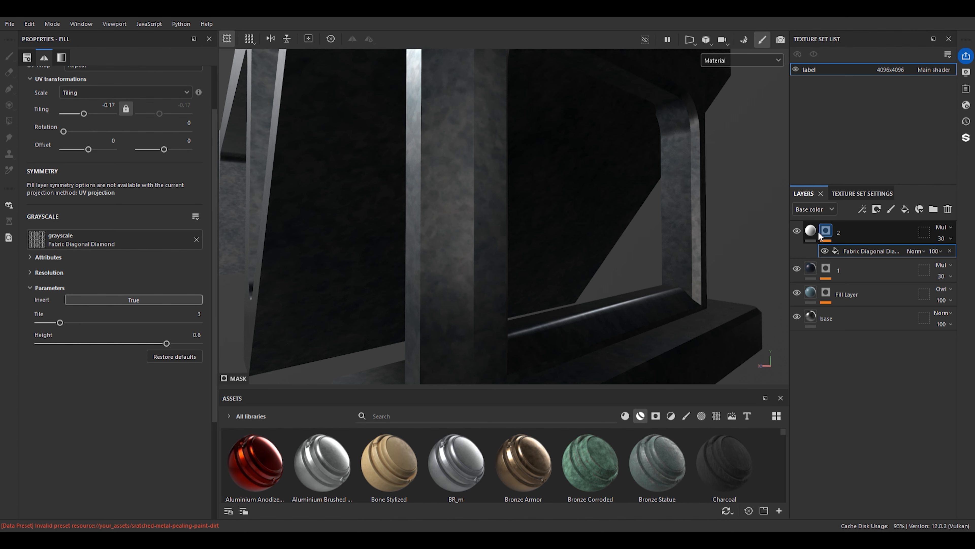
{"action": "left_click", "coordinate": [825, 230], "text": "alt"}
{"action": "mouse_move", "coordinate": [84, 114]}
{"action": "left_mouse_down"}
{"action": "mouse_move", "coordinate": [63, 130]}
{"action": "mouse_move", "coordinate": [76, 121]}
{"action": "left_mouse_up"}
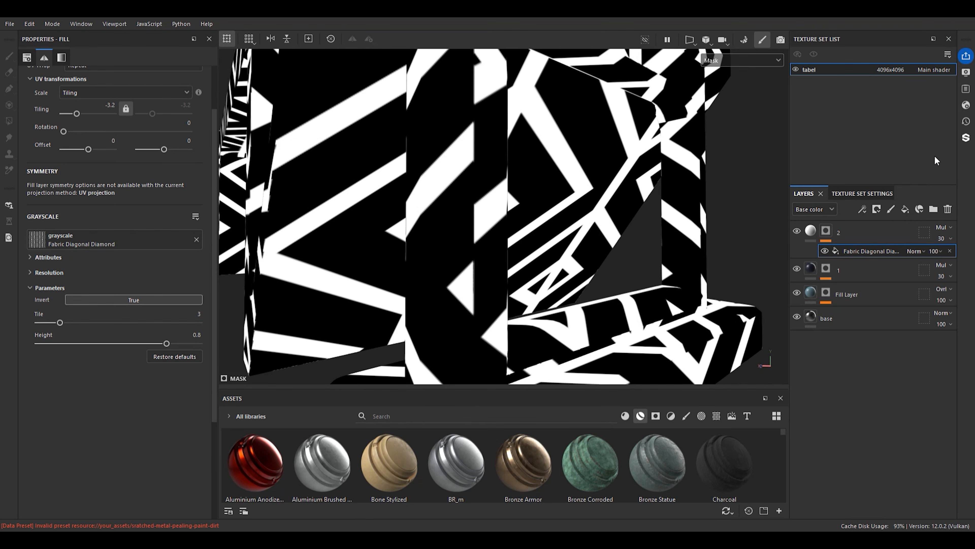
Return to the material view of the desk and set layer 2's Base color opacity to 100
{"action": "scroll", "coordinate": [447, 168], "scroll_direction": "down", "scroll_amount": 3}
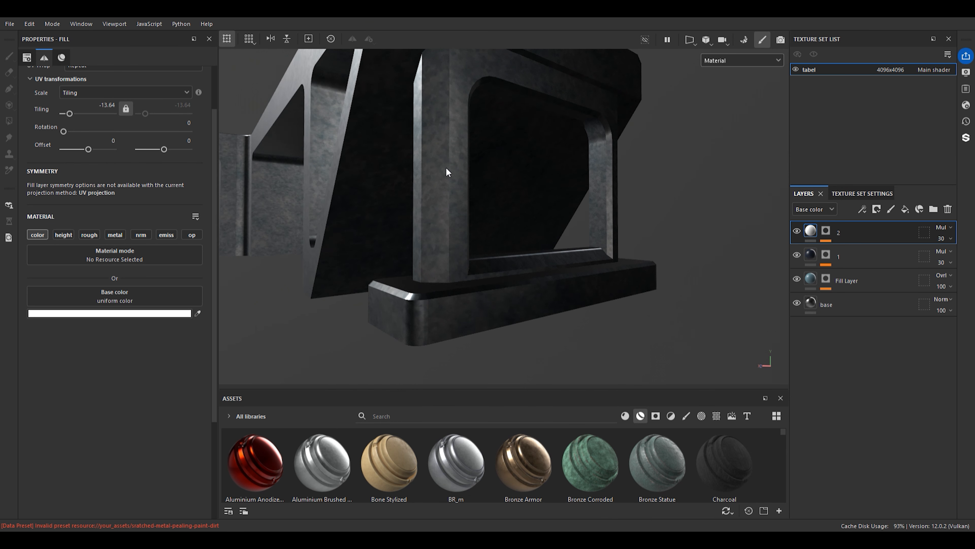
{"action": "scroll", "coordinate": [453, 168], "scroll_direction": "up", "scroll_amount": 2}
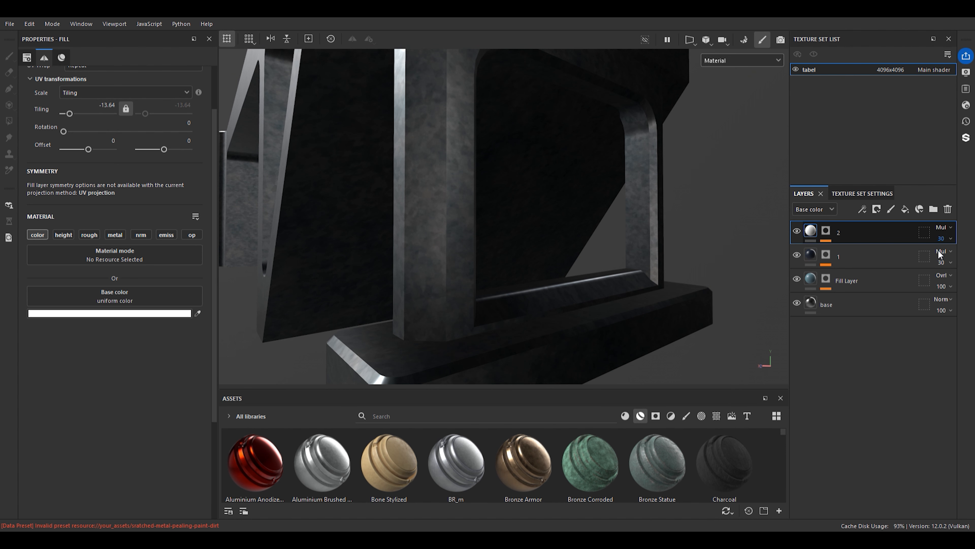
{"action": "key", "text": "ctrl+z"}
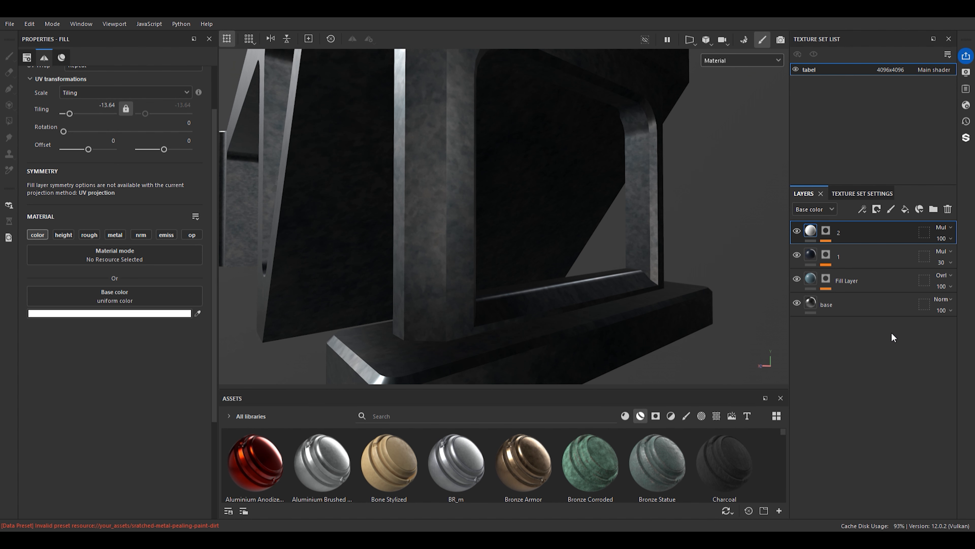
Toggle layer 2's visibility off and on to compare its effect, and examine the desk leg up close
{"action": "left_click", "coordinate": [801, 230]}
{"action": "left_click", "coordinate": [800, 230]}
{"action": "left_click", "coordinate": [800, 231]}
{"action": "left_click", "coordinate": [801, 231]}
{"action": "scroll", "coordinate": [429, 131], "scroll_direction": "up", "scroll_amount": 4}
{"action": "right_click_drag", "start_coordinate": [430, 131], "coordinate": [480, 136], "text": "alt"}
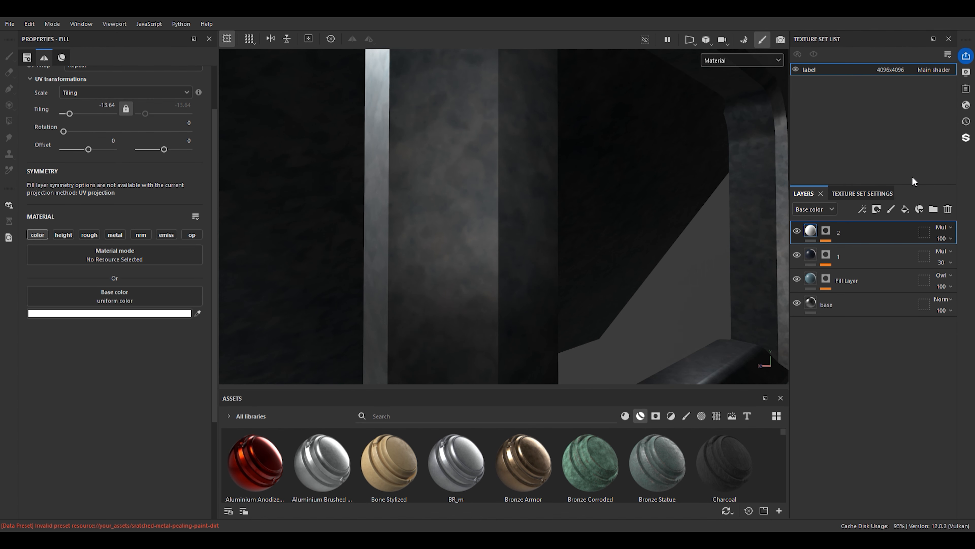
Compare layer 2 with its visibility off and on, and review the parameters of its mask's Fabric Diagonal Diamond fill
{"action": "left_click", "coordinate": [793, 227]}
{"action": "left_click", "coordinate": [792, 227]}
{"action": "left_click", "coordinate": [793, 227]}
{"action": "left_click", "coordinate": [797, 231]}
{"action": "left_click", "coordinate": [826, 231]}
{"action": "left_click", "coordinate": [847, 255]}
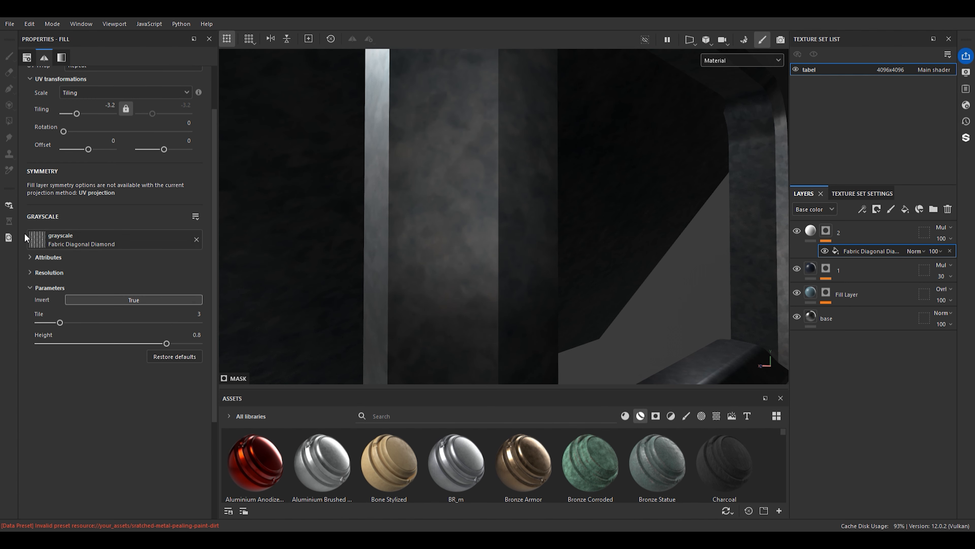
{"action": "scroll", "coordinate": [76, 207], "scroll_direction": "down", "scroll_amount": 3}
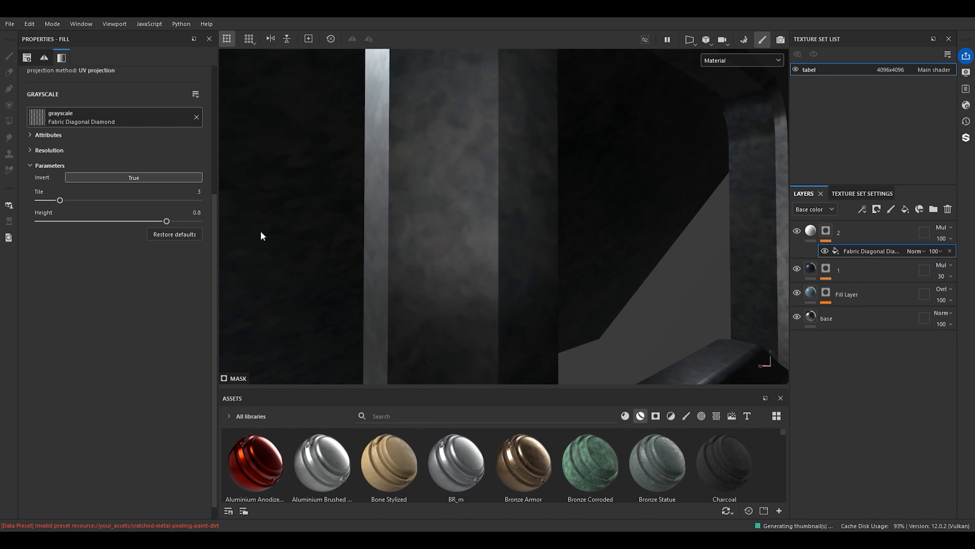
{"action": "key", "text": "ctrl+z"}
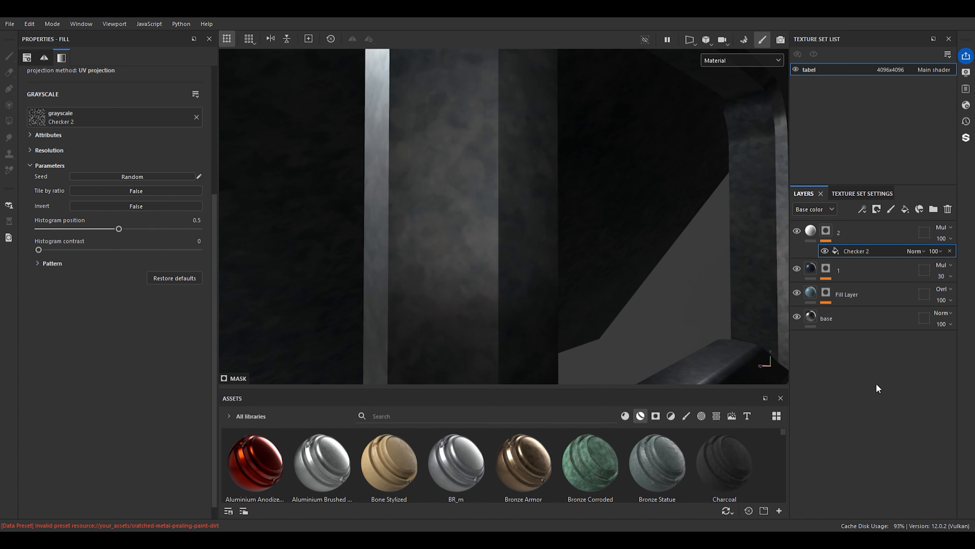
{"action": "key", "text": "ctrl+y"}
Try Normal as layer 2's Base color blending mode and examine the diamond pattern across the desk
{"action": "left_click", "coordinate": [938, 230]}
{"action": "left_click", "coordinate": [943, 27]}
{"action": "scroll", "coordinate": [400, 202], "scroll_direction": "down", "scroll_amount": 1}
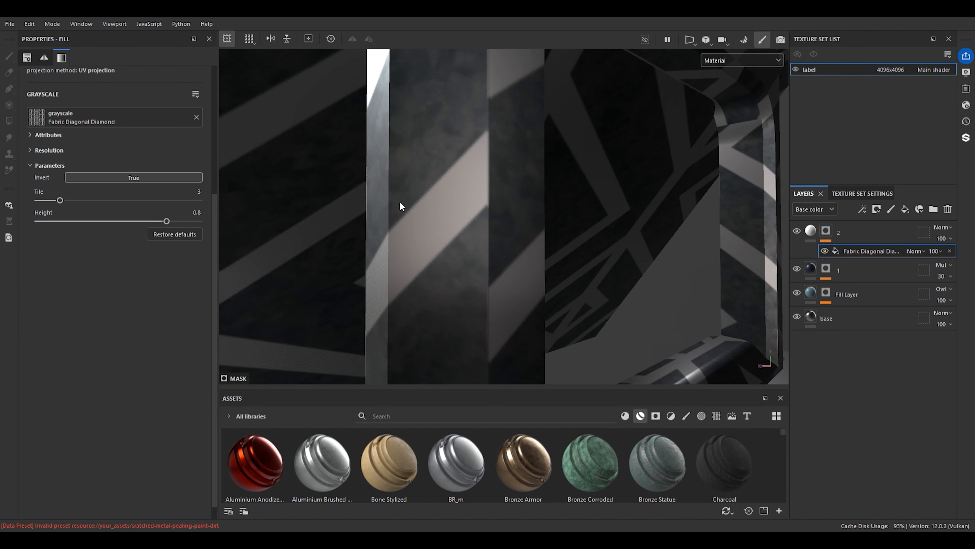
{"action": "scroll", "coordinate": [422, 194], "scroll_direction": "down", "scroll_amount": 5}
{"action": "middle_click_drag", "start_coordinate": [423, 194], "coordinate": [440, 250], "text": "alt"}
{"action": "scroll", "coordinate": [467, 152], "scroll_direction": "up", "scroll_amount": 2}
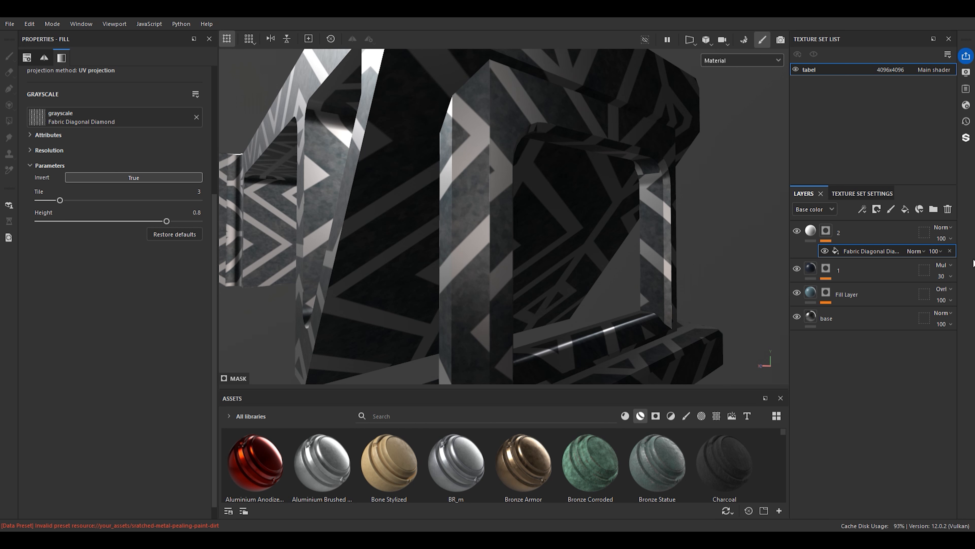
Try Multiply for layer 2's Base color blending and settle on Overlay
{"action": "left_click", "coordinate": [942, 227]}
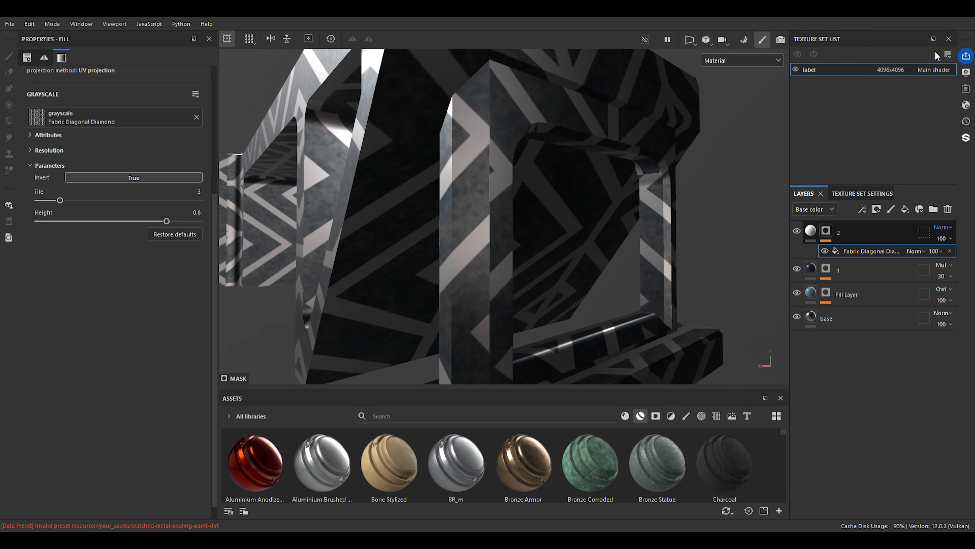
{"action": "left_click", "coordinate": [928, 58]}
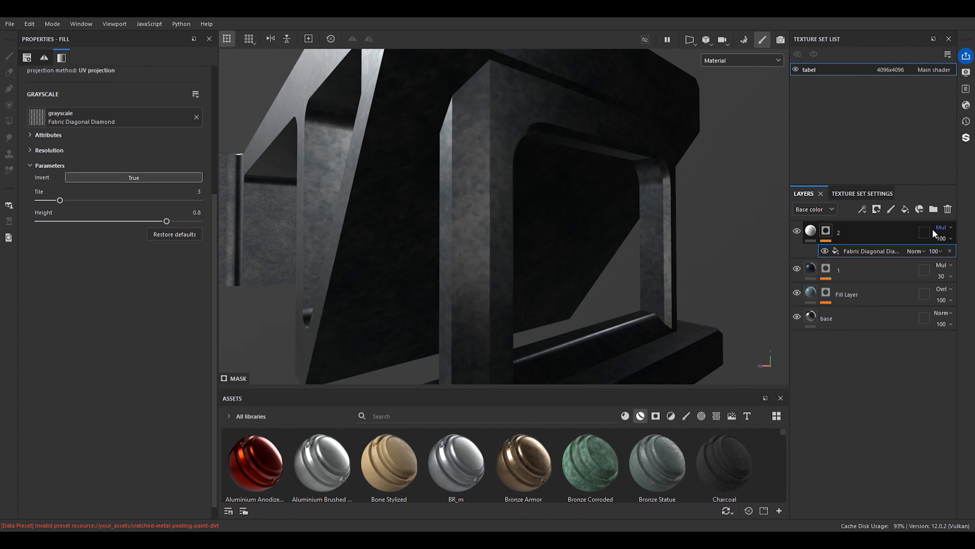
{"action": "left_click", "coordinate": [935, 169]}
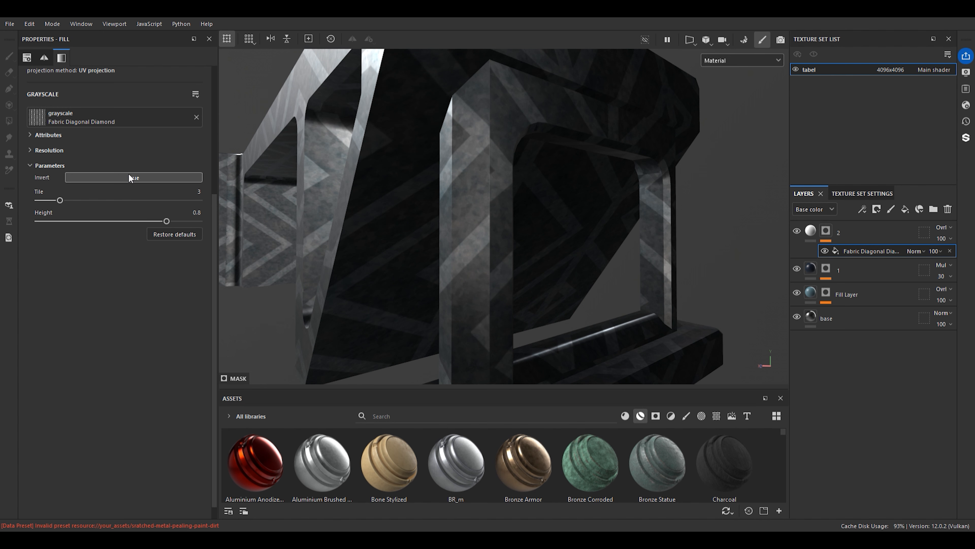
Replace layer 2's mask pattern with the Anisotropic Noise grayscale and set its tiling to -23.09
{"action": "scroll", "coordinate": [107, 195], "scroll_direction": "up", "scroll_amount": 3}
{"action": "scroll", "coordinate": [106, 203], "scroll_direction": "up", "scroll_amount": 2}
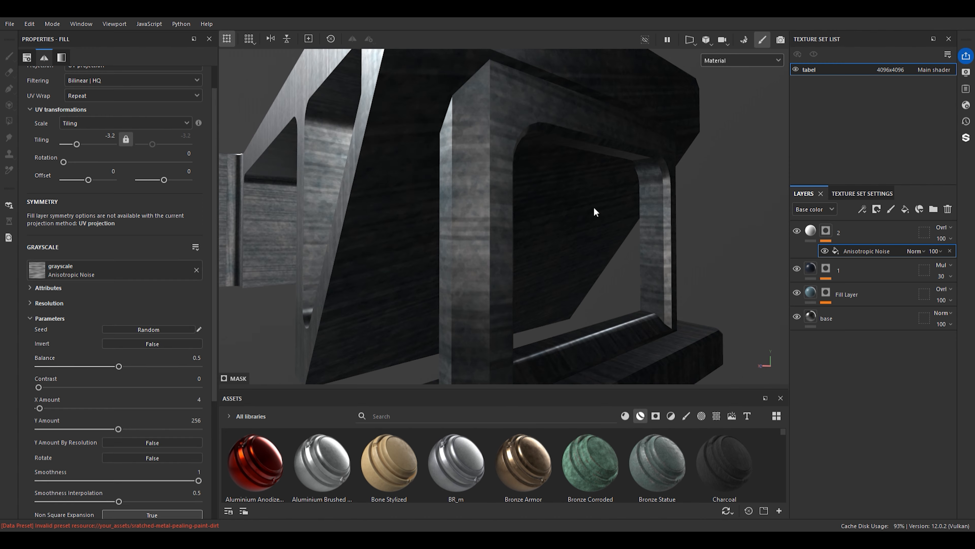
{"action": "scroll", "coordinate": [483, 187], "scroll_direction": "up", "scroll_amount": 3}
{"action": "left_click_drag", "start_coordinate": [483, 186], "coordinate": [411, 222], "text": "alt"}
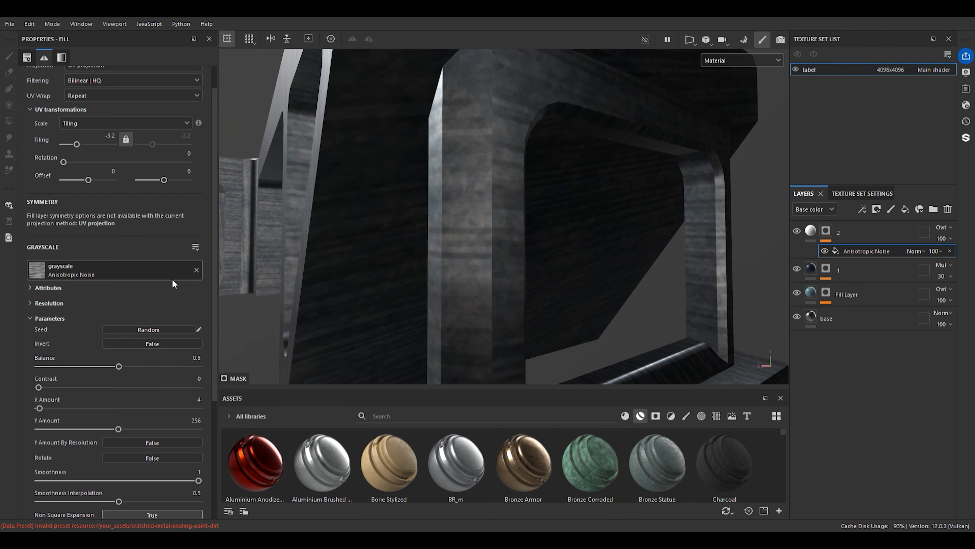
{"action": "mouse_move", "coordinate": [76, 144]}
{"action": "left_mouse_down"}
{"action": "mouse_move", "coordinate": [92, 145]}
{"action": "mouse_move", "coordinate": [66, 205]}
{"action": "left_mouse_up"}
{"action": "left_click_drag", "start_coordinate": [461, 188], "coordinate": [511, 144], "text": "alt"}
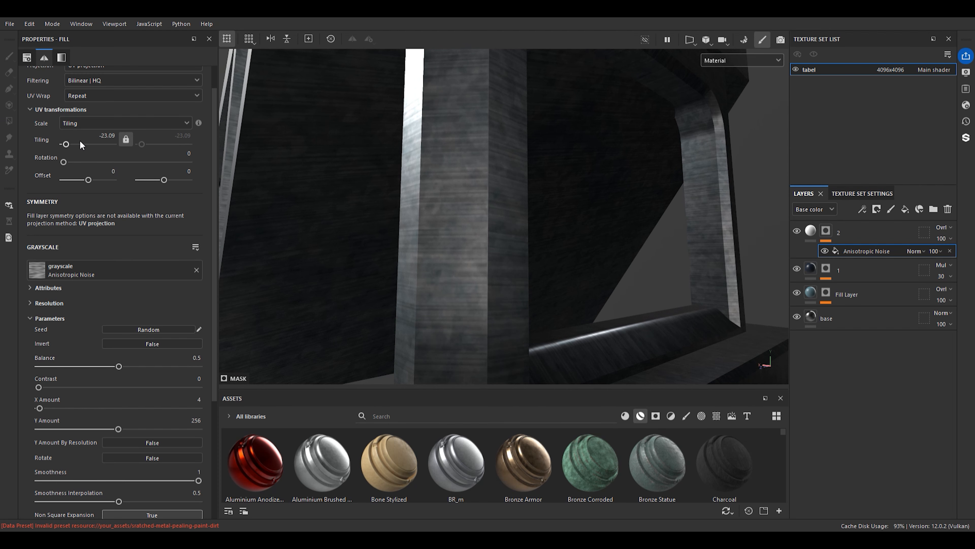
Set layer 2's Base color opacity to 50 and check the brushed effect on the desk leg
{"action": "left_click_drag", "start_coordinate": [940, 235], "coordinate": [939, 257]}
{"action": "left_click_drag", "start_coordinate": [476, 184], "coordinate": [513, 137], "text": "alt"}
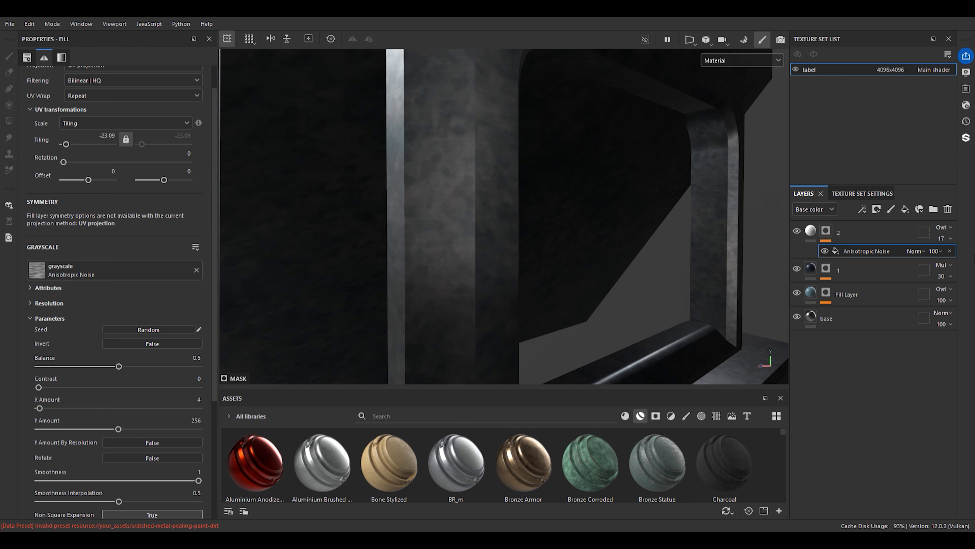
{"action": "mouse_move", "coordinate": [934, 251]}
{"action": "left_mouse_down"}
{"action": "mouse_move", "coordinate": [951, 236]}
{"action": "mouse_move", "coordinate": [948, 255]}
{"action": "left_mouse_up"}
{"action": "right_click_drag", "start_coordinate": [548, 205], "coordinate": [484, 211], "text": "alt"}
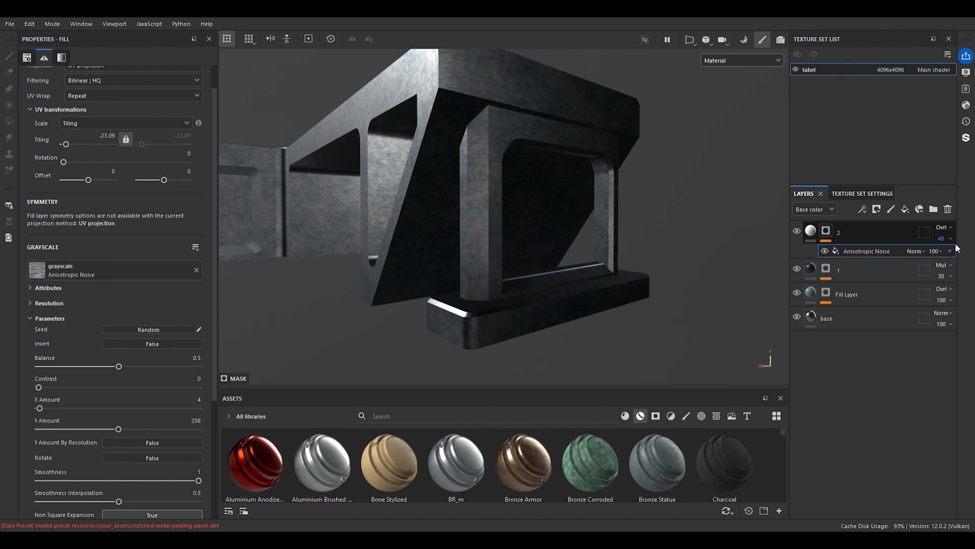
{"action": "type", "text": "50"}
{"action": "key", "text": "Return"}
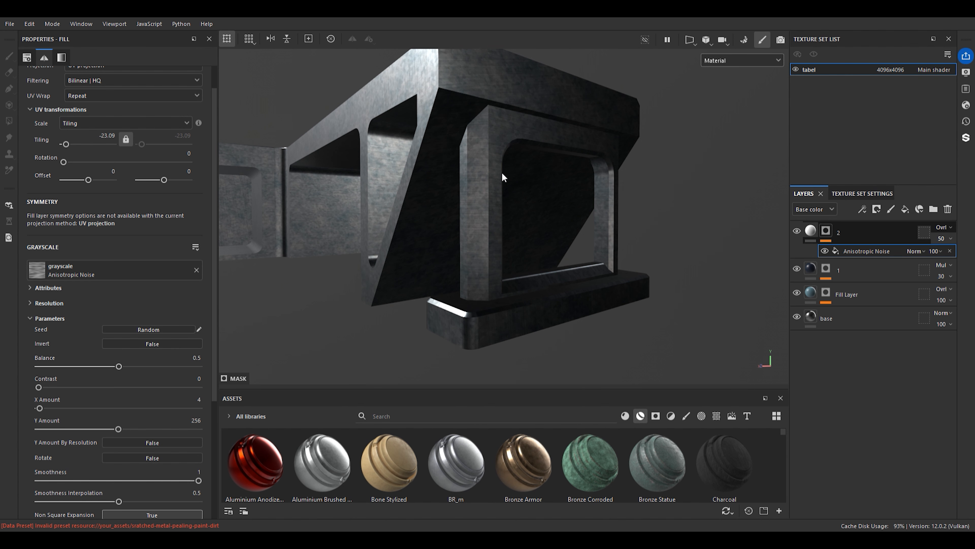
{"action": "scroll", "coordinate": [587, 227], "scroll_direction": "up", "scroll_amount": 6}
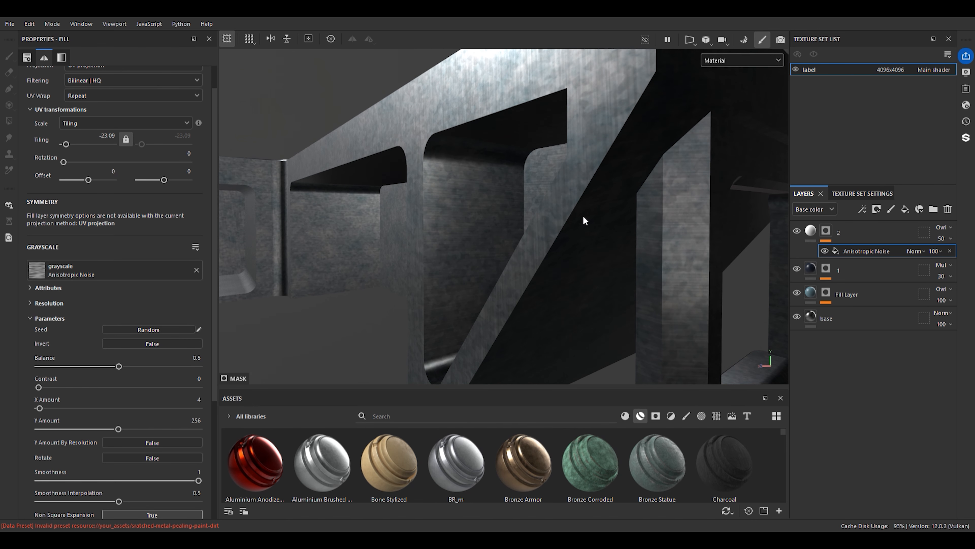
{"action": "left_click_drag", "start_coordinate": [474, 173], "coordinate": [506, 183], "text": "alt"}
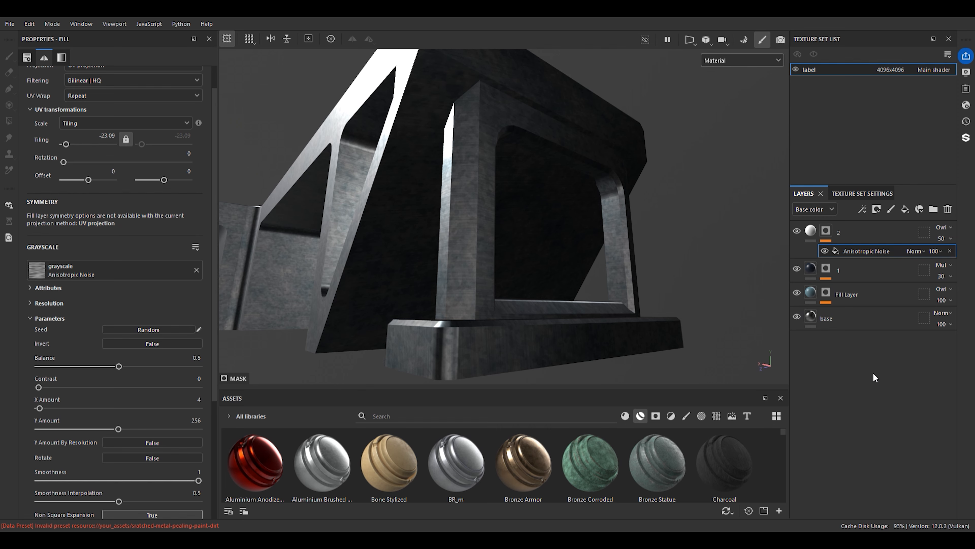
Create a new layer folder above the existing layers and name it "sci fi tabe matel"
{"action": "left_click", "coordinate": [860, 239]}
{"action": "left_click", "coordinate": [839, 314], "text": "shift"}
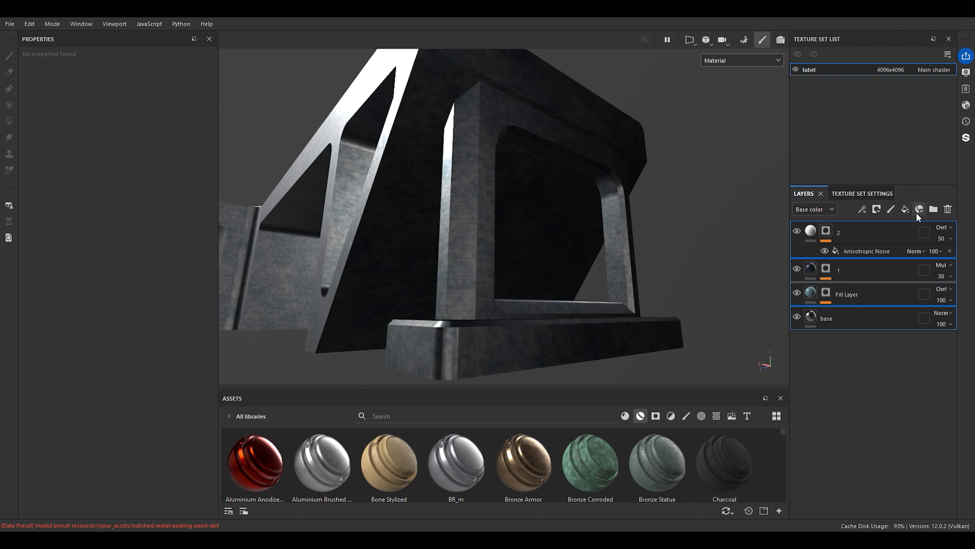
{"action": "left_click", "coordinate": [933, 209]}
{"action": "double_click", "coordinate": [853, 232]}
{"action": "key", "text": "BackSpace"}
{"action": "type", "text": "sci fi"}
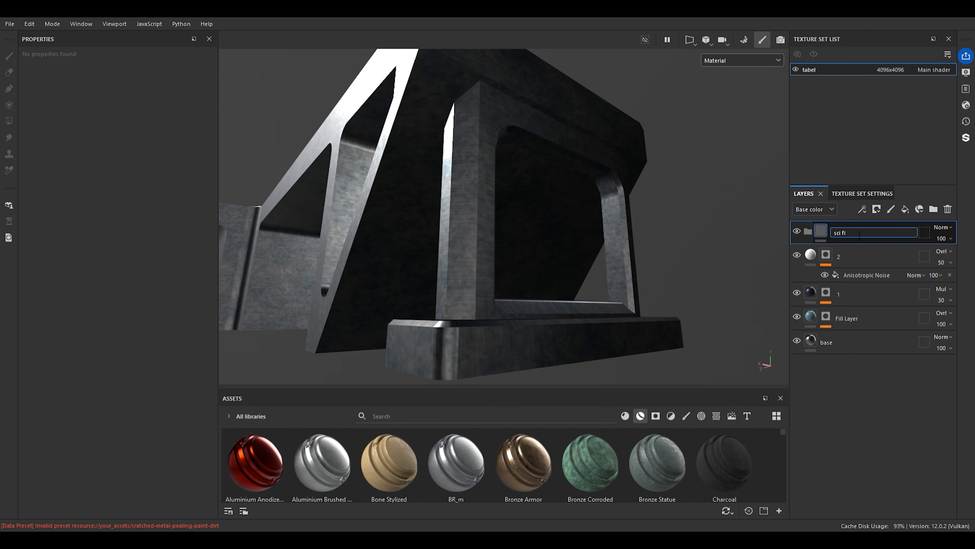
{"action": "type", "text": " tabe matel"}
{"action": "key", "text": "Return"}
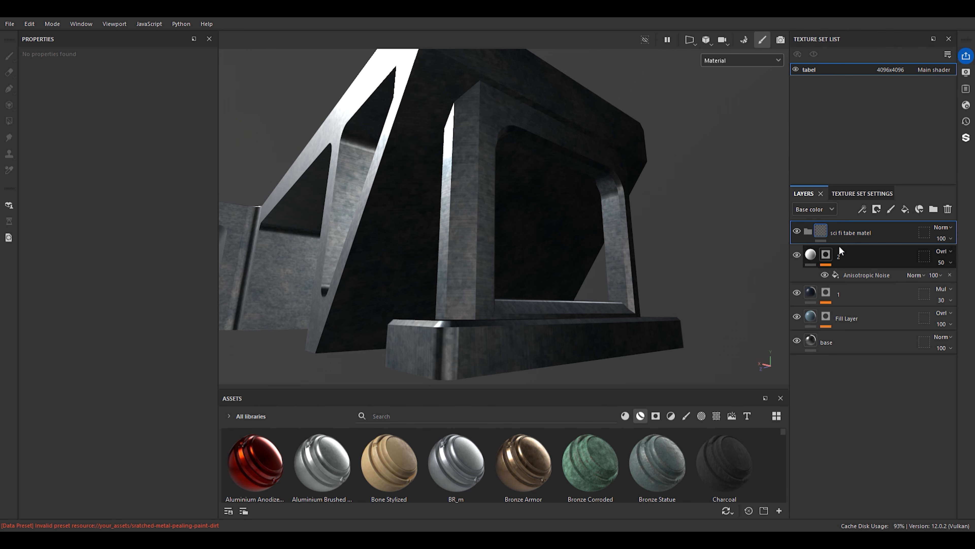
Move layers 2, 1, Fill Layer and base into the "sci fi tabe matel" folder and collapse it
{"action": "left_click", "coordinate": [841, 256]}
{"action": "left_click", "coordinate": [811, 338]}
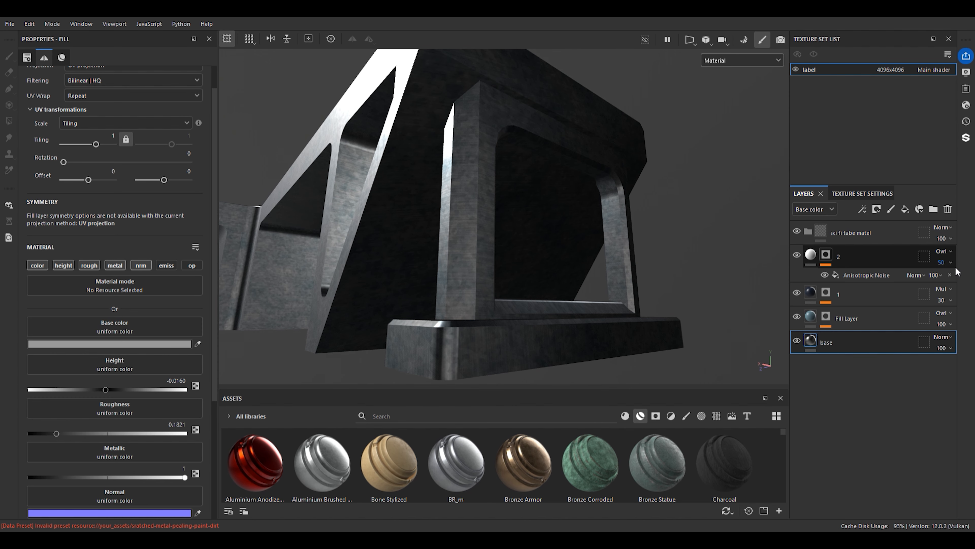
{"action": "left_click", "coordinate": [876, 252]}
{"action": "left_click", "coordinate": [860, 341], "text": "shift"}
{"action": "left_click_drag", "start_coordinate": [843, 251], "coordinate": [894, 239]}
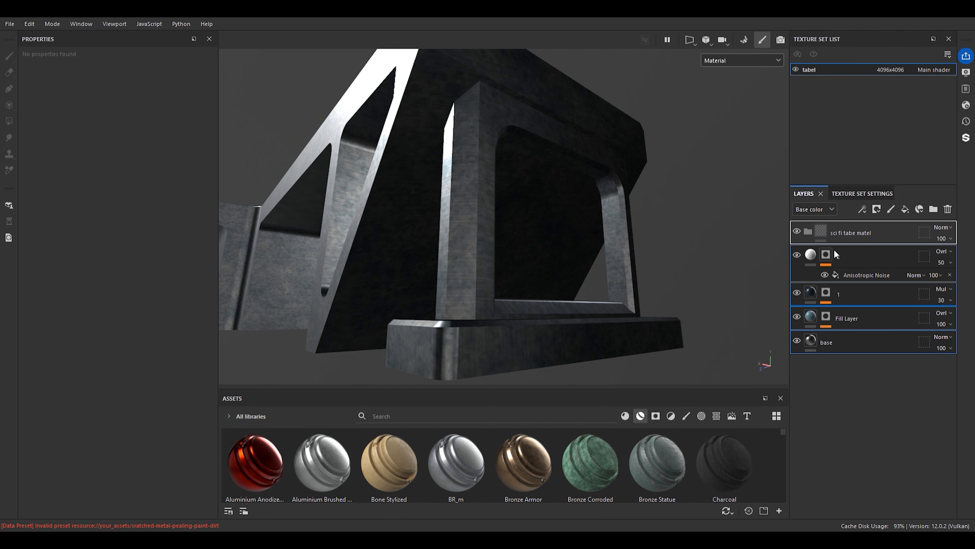
{"action": "left_click", "coordinate": [808, 231]}
Give the folder a black mask and reveal the metal only on the desk's leg frame and foot using mesh-mode Polygon Fill
{"action": "left_click", "coordinate": [841, 228]}
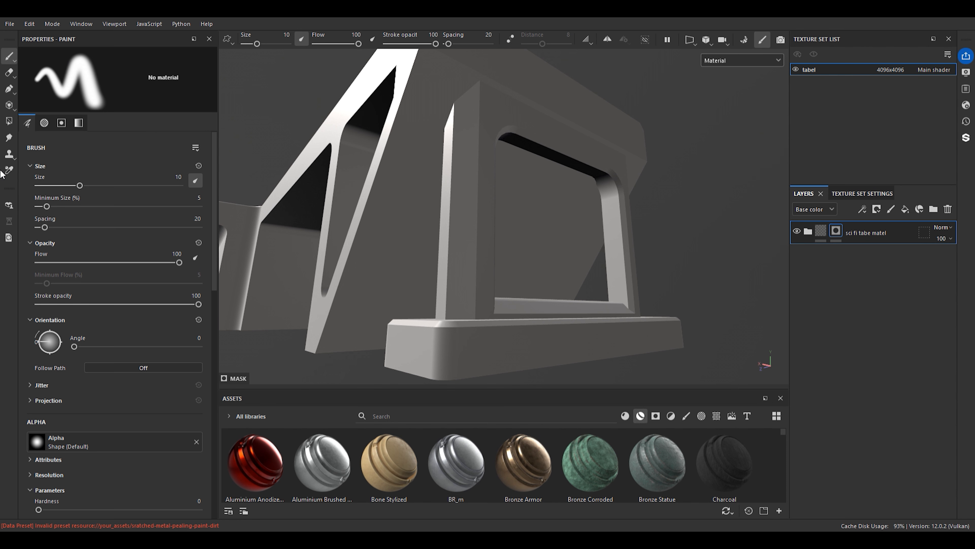
{"action": "left_click", "coordinate": [9, 121]}
{"action": "left_click", "coordinate": [90, 58]}
{"action": "left_click", "coordinate": [486, 330]}
{"action": "left_click_drag", "start_coordinate": [486, 330], "coordinate": [495, 262], "text": "alt"}
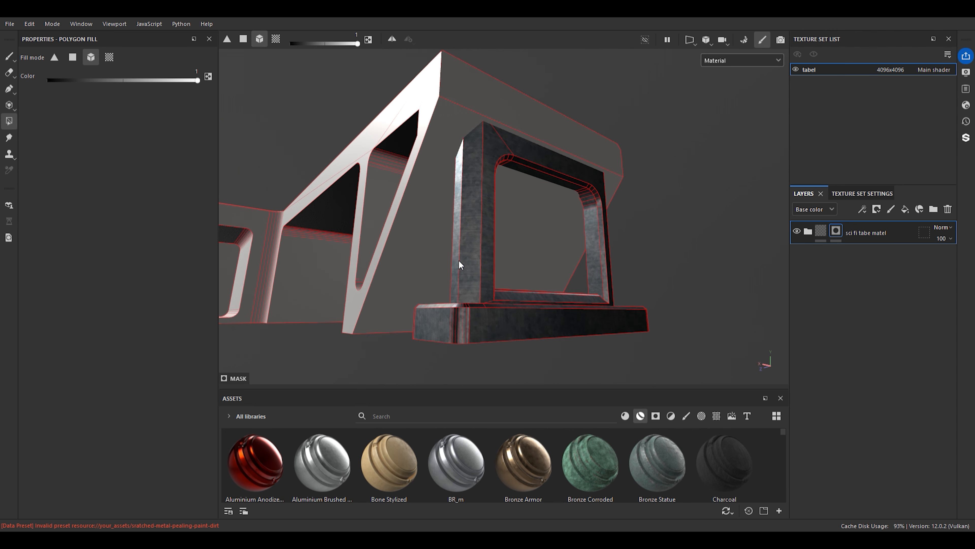
{"action": "left_click", "coordinate": [10, 60]}
{"action": "mouse_move", "coordinate": [549, 215]}
{"action": "left_mouse_down", "text": "alt"}
{"action": "mouse_move", "coordinate": [583, 182]}
{"action": "mouse_move", "coordinate": [429, 216]}
{"action": "mouse_move", "coordinate": [588, 207]}
{"action": "mouse_move", "coordinate": [661, 184]}
{"action": "mouse_move", "coordinate": [649, 216]}
{"action": "mouse_move", "coordinate": [504, 174]}
{"action": "mouse_move", "coordinate": [531, 259]}
{"action": "mouse_move", "coordinate": [576, 265]}
{"action": "left_mouse_up", "text": "alt"}
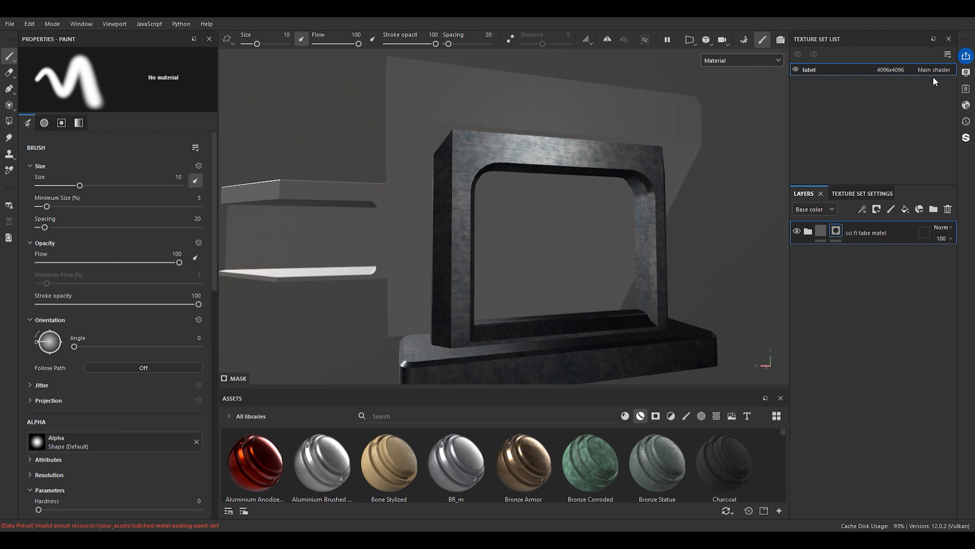
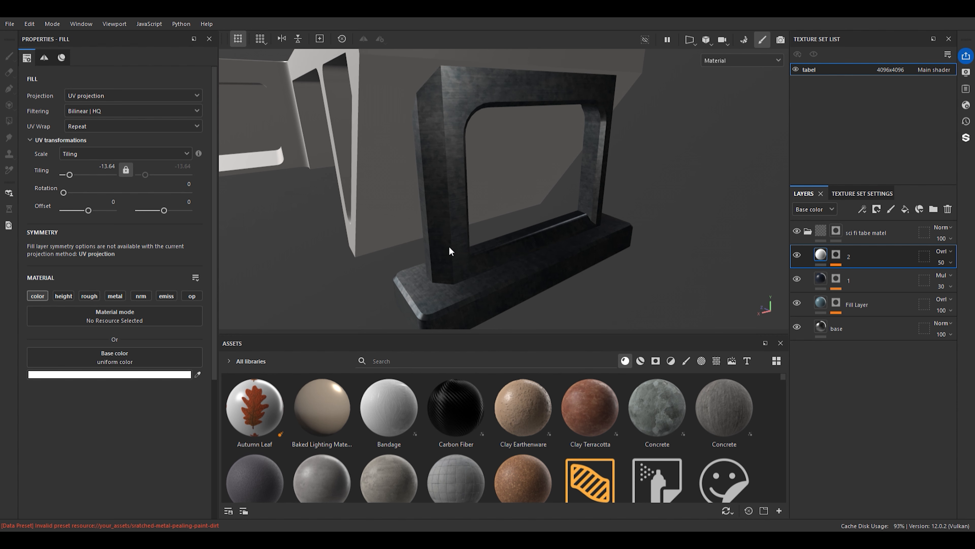
Examine the metal finish on the desk's leg frame and foot from several angles, both close up and at a distance
{"action": "scroll", "coordinate": [489, 201], "scroll_direction": "down", "scroll_amount": 3}
{"action": "scroll", "coordinate": [488, 200], "scroll_direction": "up", "scroll_amount": 3}
{"action": "middle_click_drag", "start_coordinate": [486, 201], "coordinate": [575, 149], "text": "alt"}
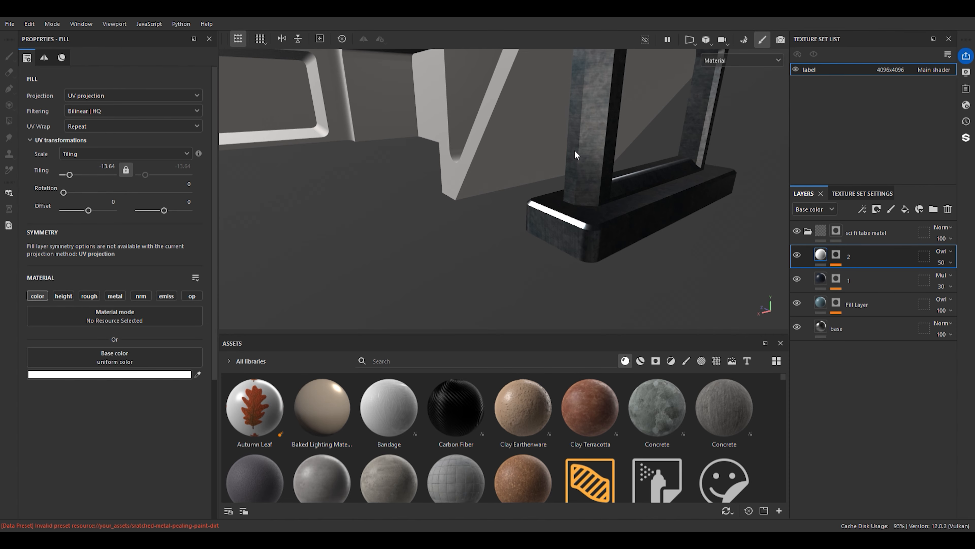
{"action": "left_click_drag", "start_coordinate": [519, 215], "coordinate": [501, 242], "text": "alt"}
{"action": "scroll", "coordinate": [500, 241], "scroll_direction": "up", "scroll_amount": 5}
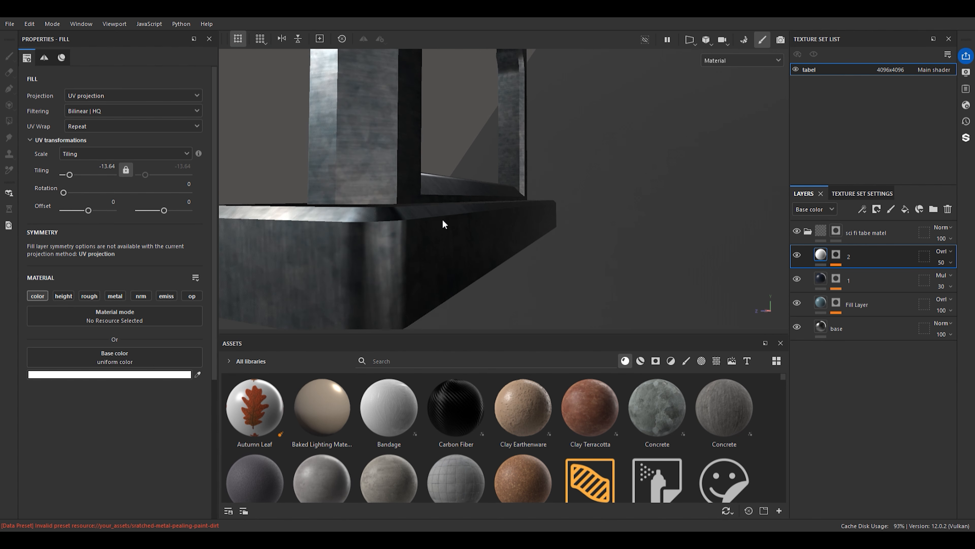
{"action": "left_click_drag", "start_coordinate": [452, 244], "coordinate": [477, 265], "text": "alt"}
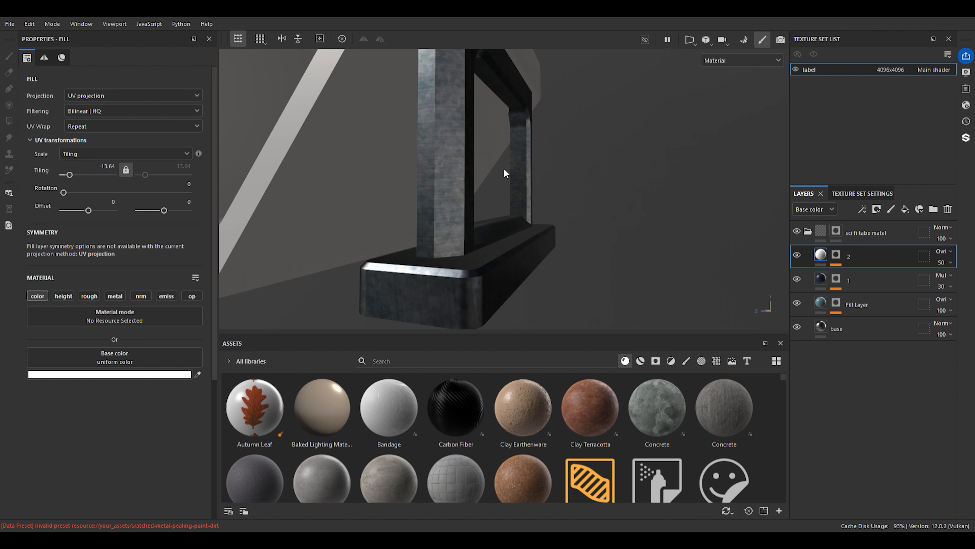
{"action": "scroll", "coordinate": [462, 246], "scroll_direction": "down", "scroll_amount": 5}
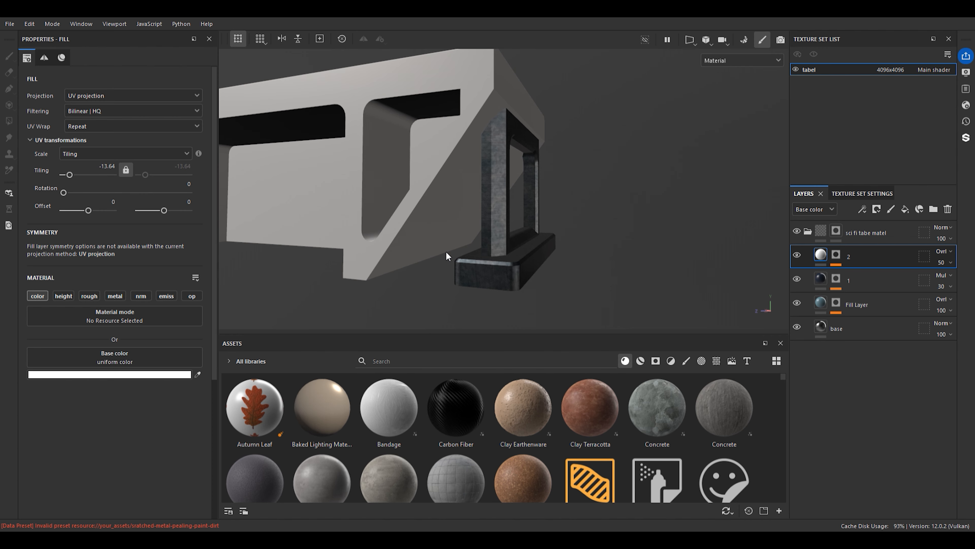
{"action": "right_click_drag", "start_coordinate": [513, 210], "coordinate": [475, 258], "text": "alt"}
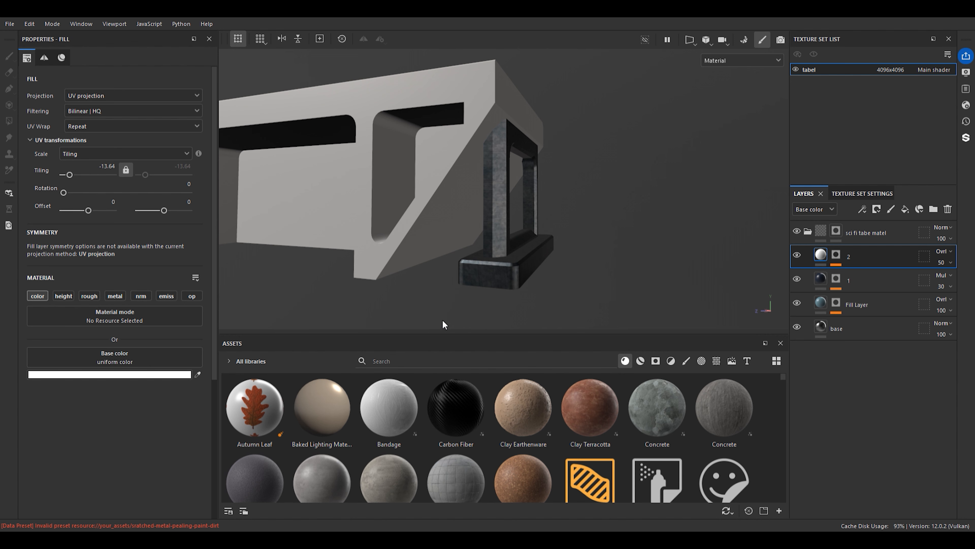
{"action": "scroll", "coordinate": [494, 247], "scroll_direction": "up", "scroll_amount": 3}
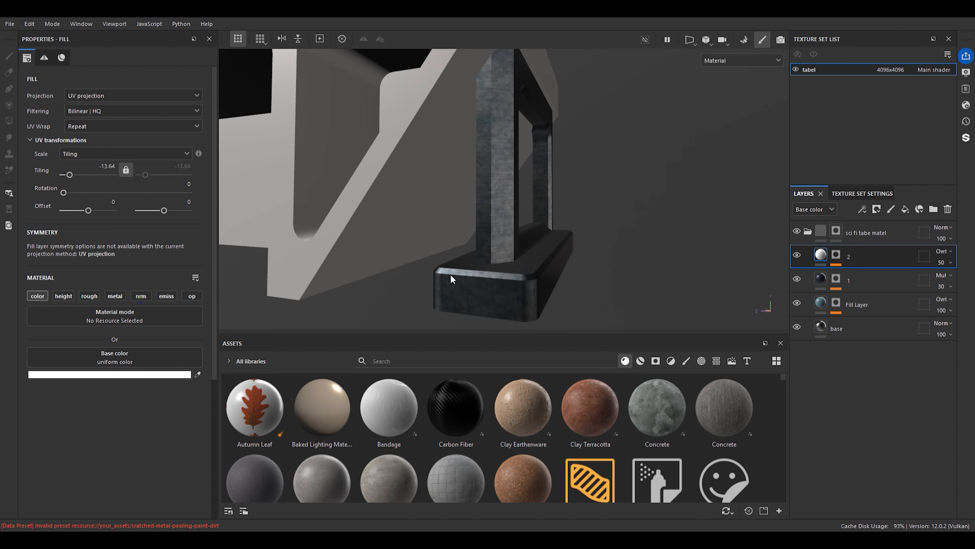
{"action": "scroll", "coordinate": [492, 265], "scroll_direction": "down", "scroll_amount": 3}
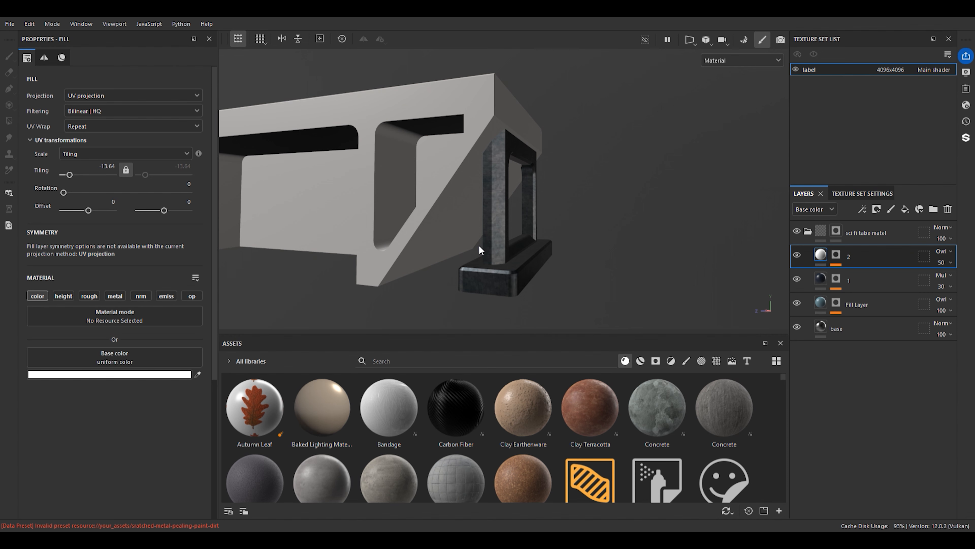
{"action": "left_click_drag", "start_coordinate": [480, 223], "coordinate": [455, 213], "text": "alt"}
{"action": "right_click_drag", "start_coordinate": [455, 214], "coordinate": [540, 233], "text": "alt"}
{"action": "mouse_move", "coordinate": [541, 237]}
{"action": "left_mouse_down", "text": "alt"}
{"action": "mouse_move", "coordinate": [511, 233]}
{"action": "mouse_move", "coordinate": [539, 236]}
{"action": "left_mouse_up", "text": "alt"}
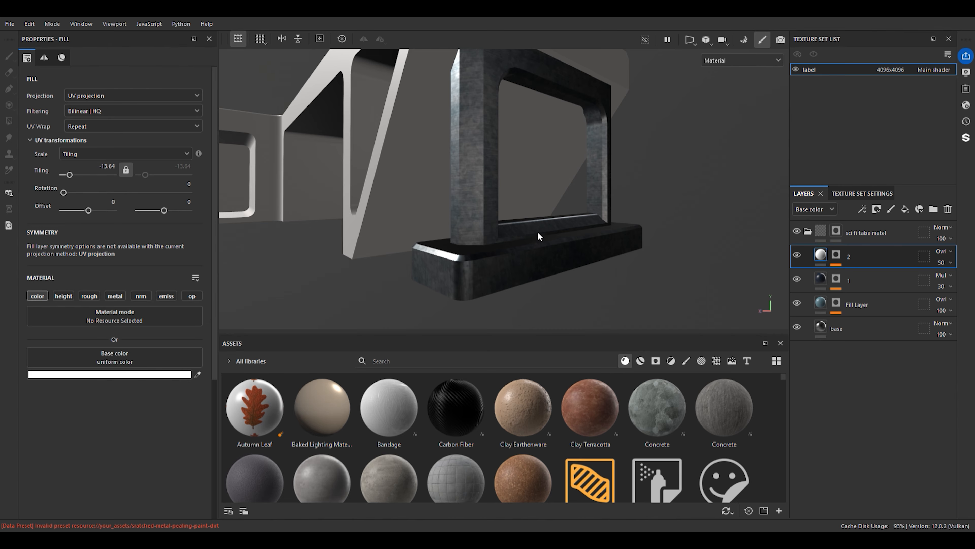
{"action": "scroll", "coordinate": [463, 192], "scroll_direction": "up", "scroll_amount": 3}
{"action": "middle_click_drag", "start_coordinate": [487, 189], "coordinate": [453, 165], "text": "alt"}
{"action": "scroll", "coordinate": [467, 187], "scroll_direction": "up", "scroll_amount": 2}
{"action": "left_click_drag", "start_coordinate": [467, 187], "coordinate": [486, 154], "text": "alt"}
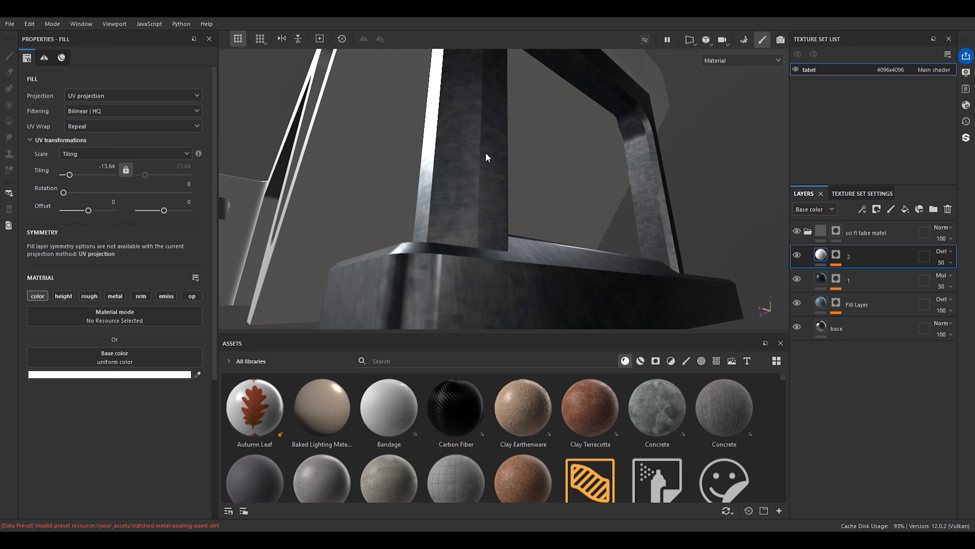
{"action": "scroll", "coordinate": [528, 120], "scroll_direction": "down", "scroll_amount": 3}
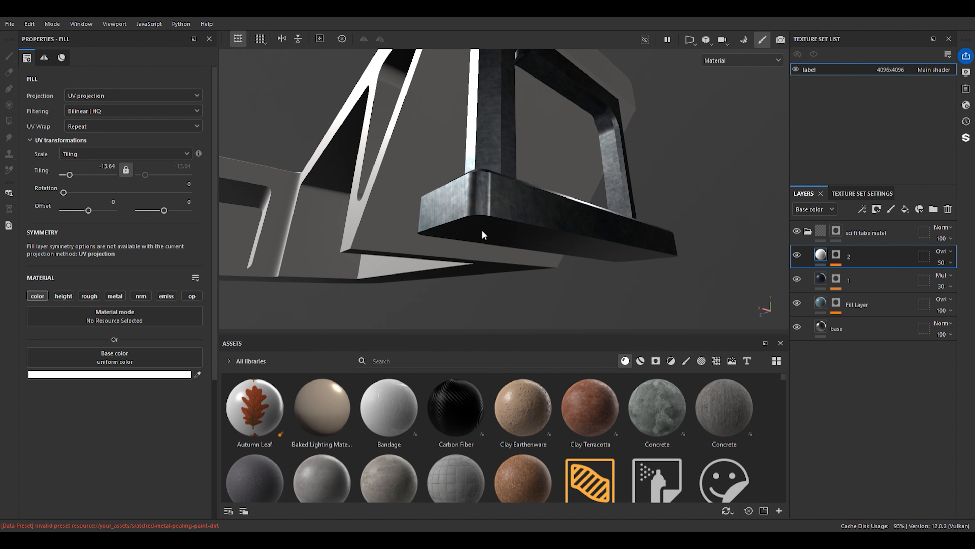
Add a fill layer above layer 2 in the metal folder and darken its base color to a medium grey
{"action": "scroll", "coordinate": [573, 204], "scroll_direction": "up", "scroll_amount": 2}
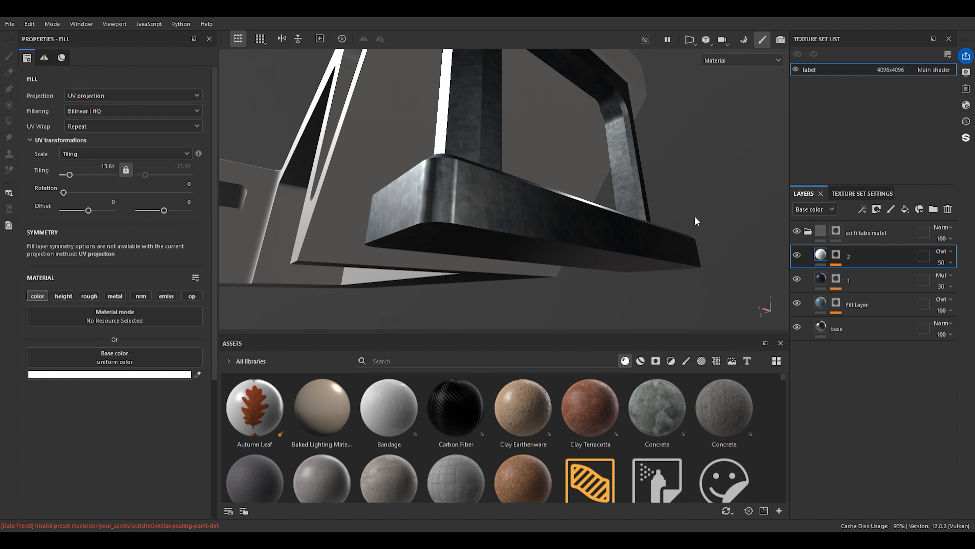
{"action": "left_click", "coordinate": [905, 209]}
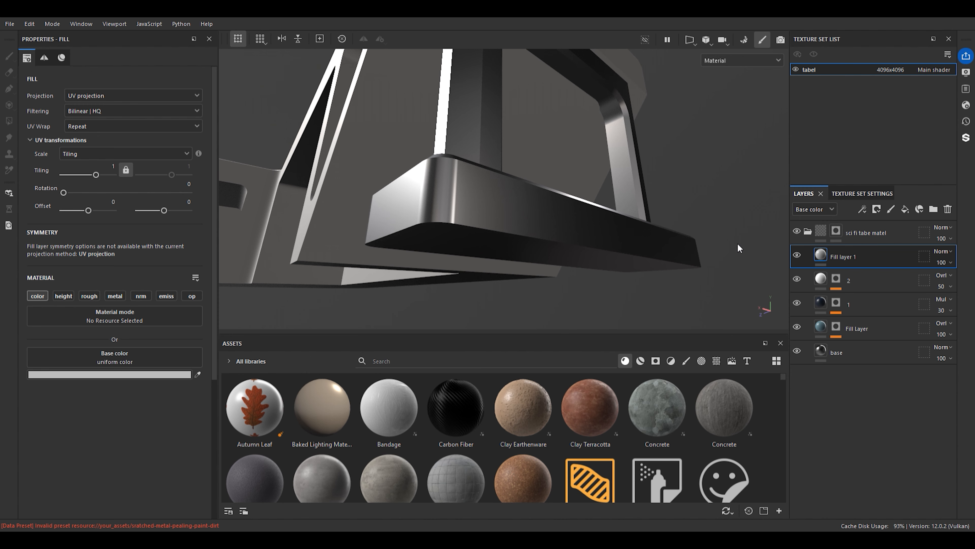
{"action": "left_click_drag", "start_coordinate": [311, 242], "coordinate": [485, 174], "text": "alt"}
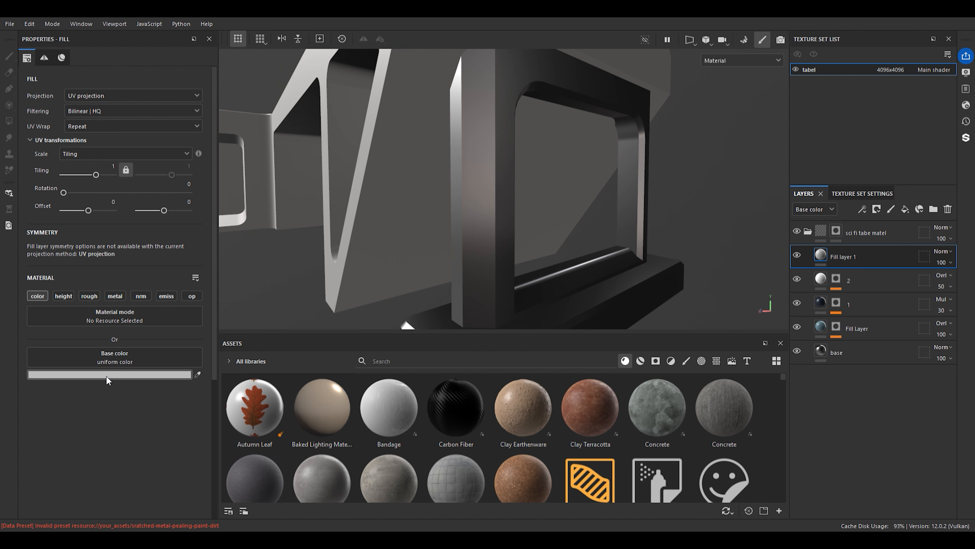
{"action": "left_click", "coordinate": [118, 414]}
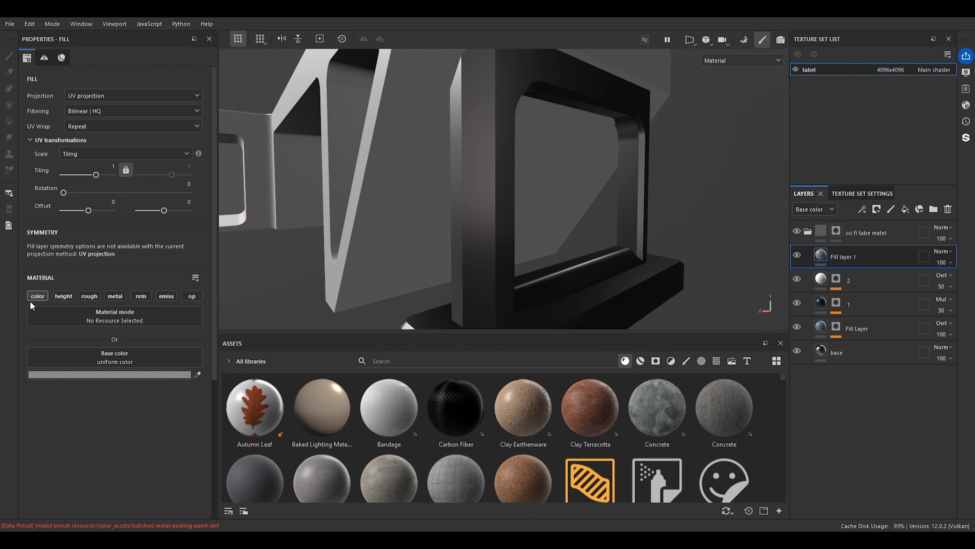
Give the new fill layer a black mask and add a Curvature generator to that mask
{"action": "left_click", "coordinate": [859, 257]}
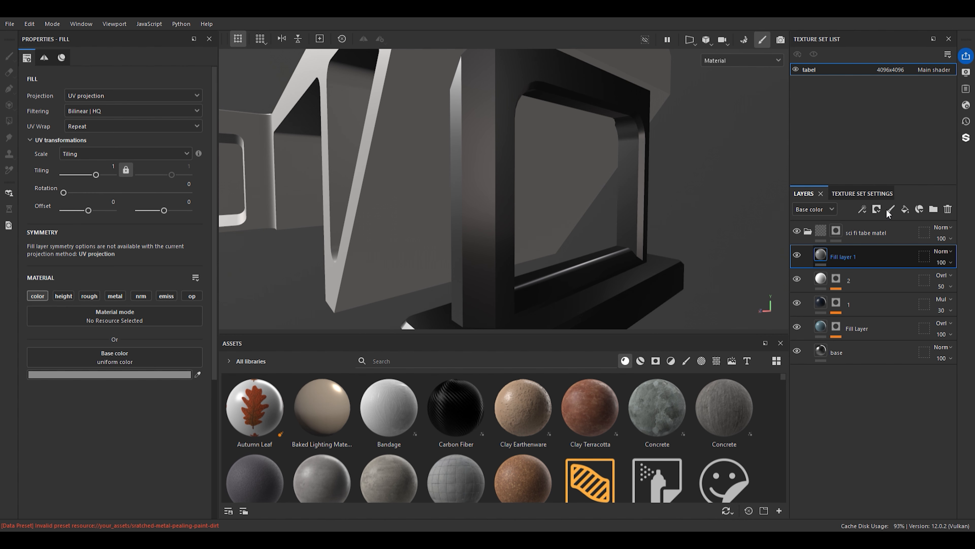
{"action": "left_click", "coordinate": [901, 27]}
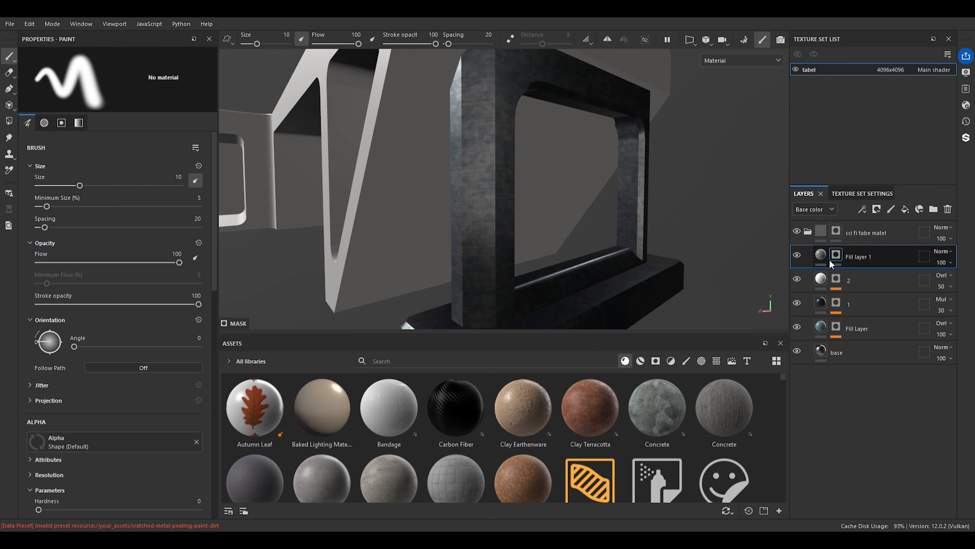
{"action": "left_click", "coordinate": [862, 332]}
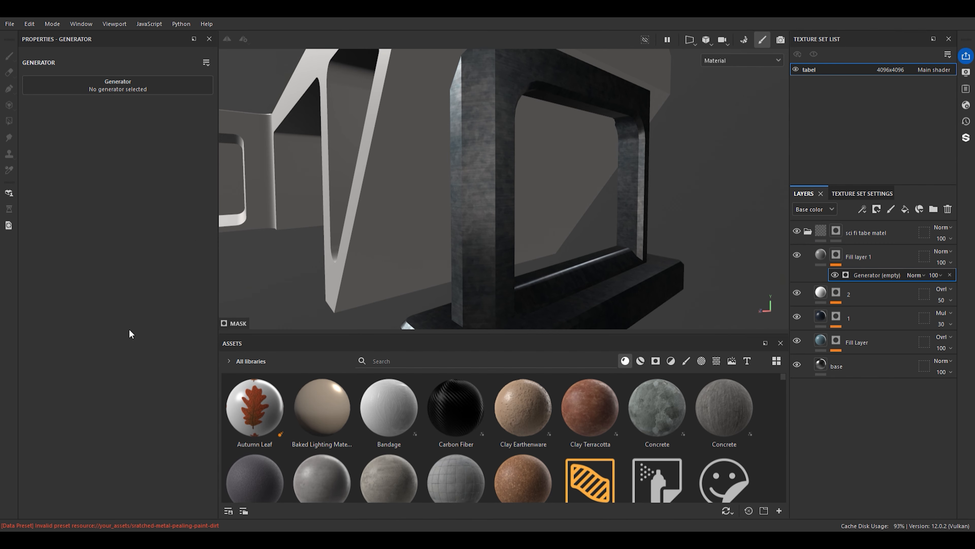
{"action": "left_click", "coordinate": [275, 118]}
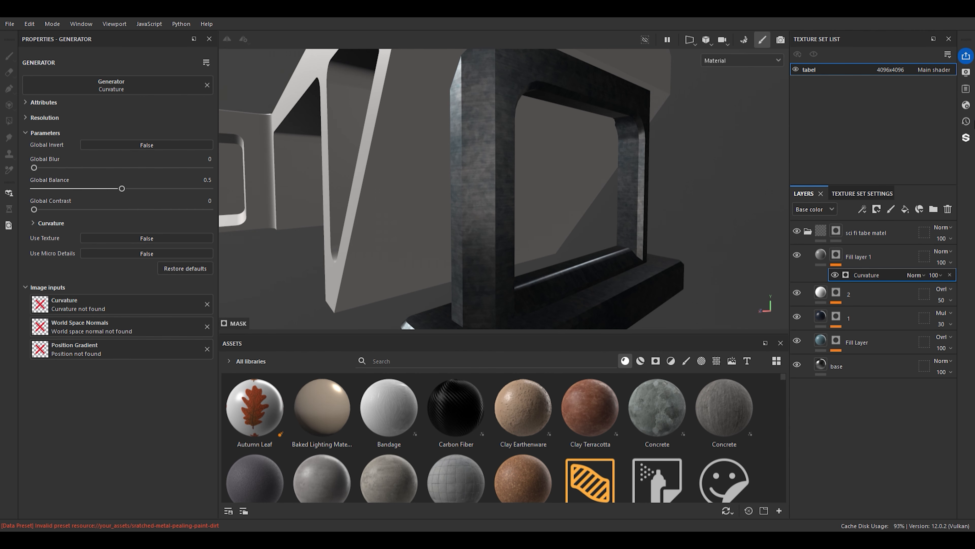
Assign the "Curvature tabel" texture to the Curvature image input of the generator
{"action": "left_click", "coordinate": [717, 360]}
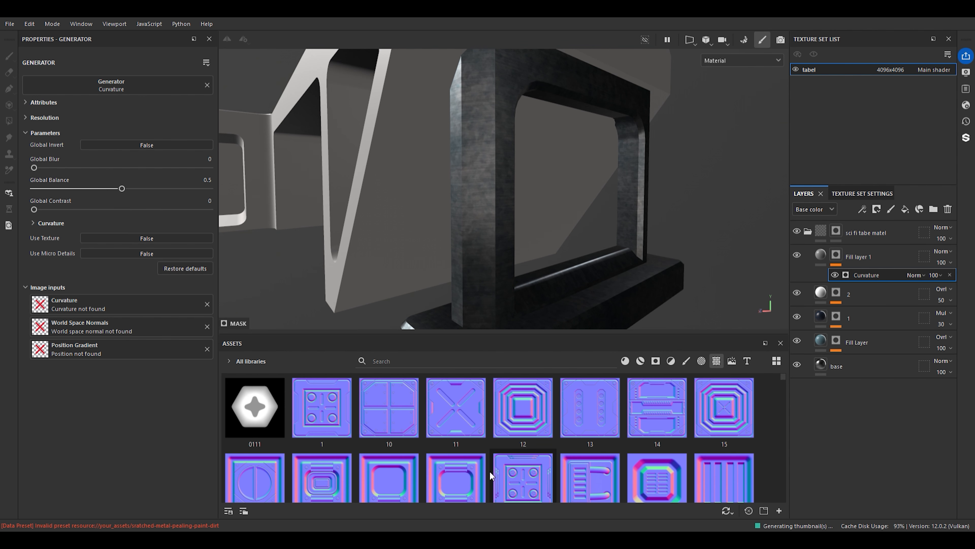
{"action": "scroll", "coordinate": [490, 470], "scroll_direction": "down", "scroll_amount": 5}
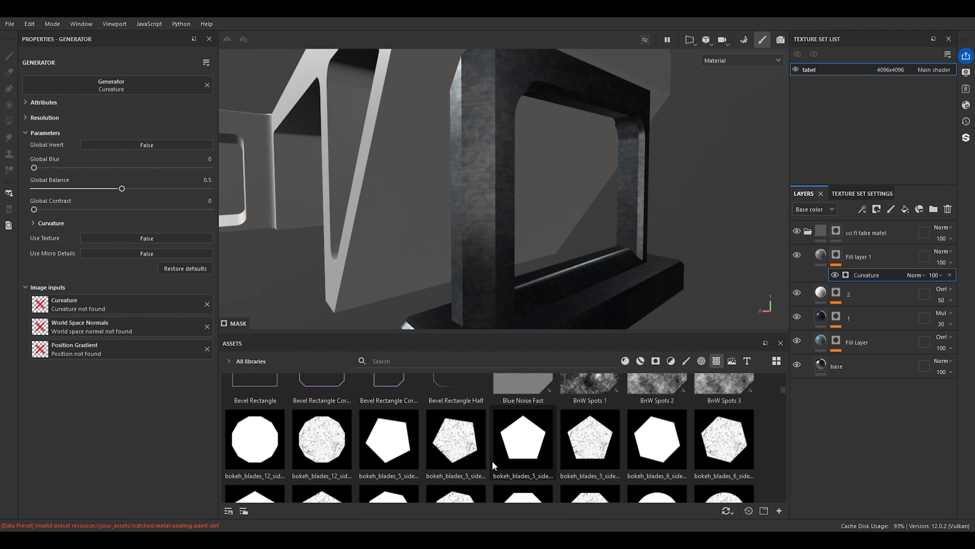
{"action": "scroll", "coordinate": [493, 459], "scroll_direction": "down", "scroll_amount": 3}
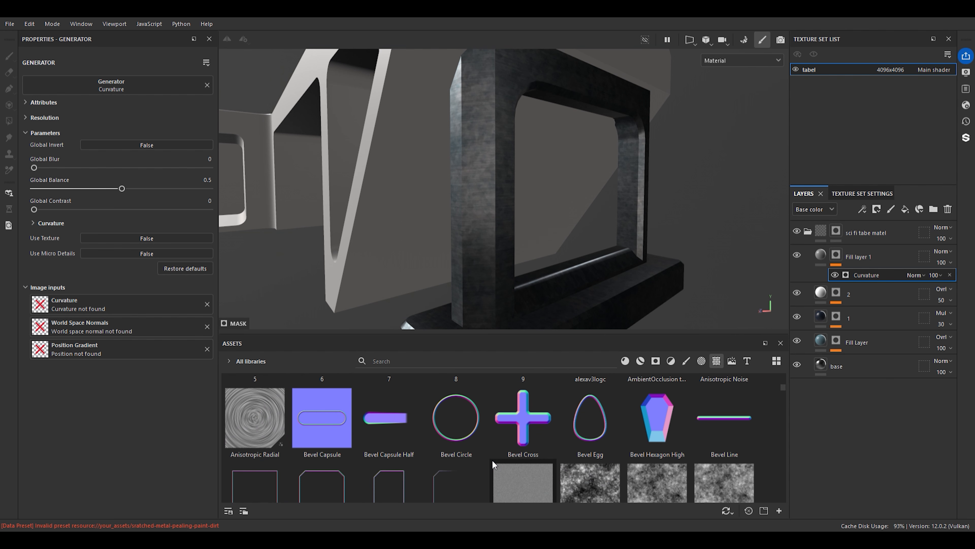
{"action": "scroll", "coordinate": [493, 459], "scroll_direction": "down", "scroll_amount": 2}
{"action": "scroll", "coordinate": [496, 455], "scroll_direction": "down", "scroll_amount": 3}
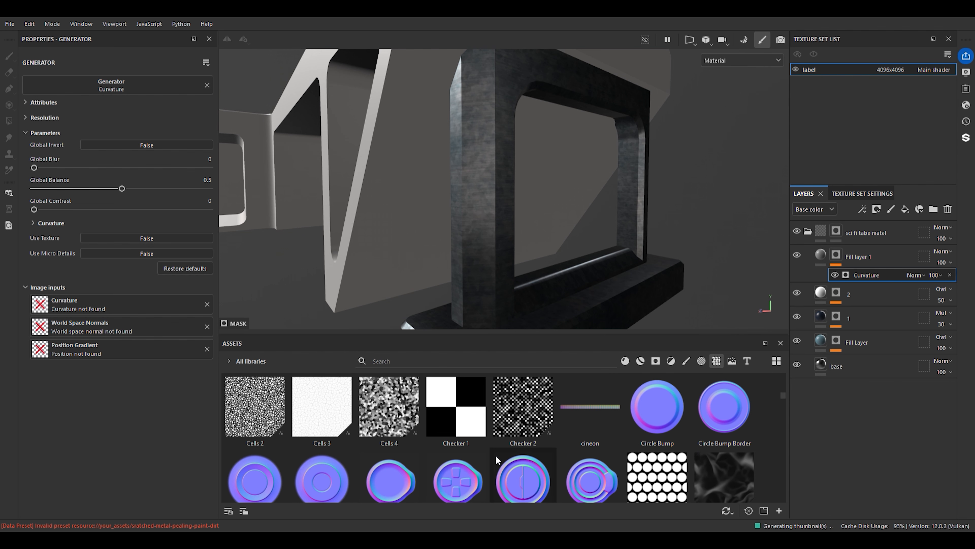
{"action": "scroll", "coordinate": [494, 458], "scroll_direction": "down", "scroll_amount": 2}
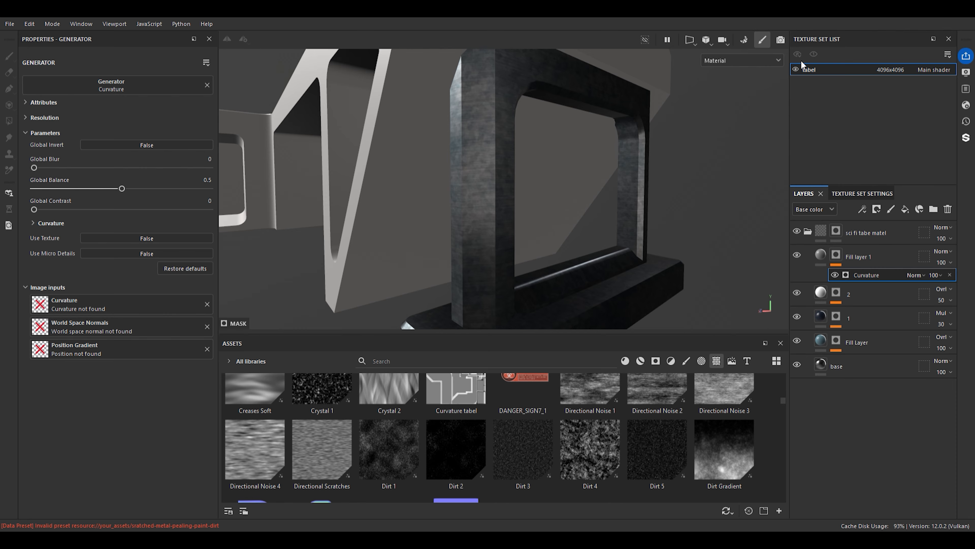
{"action": "left_click_drag", "start_coordinate": [456, 388], "coordinate": [79, 300]}
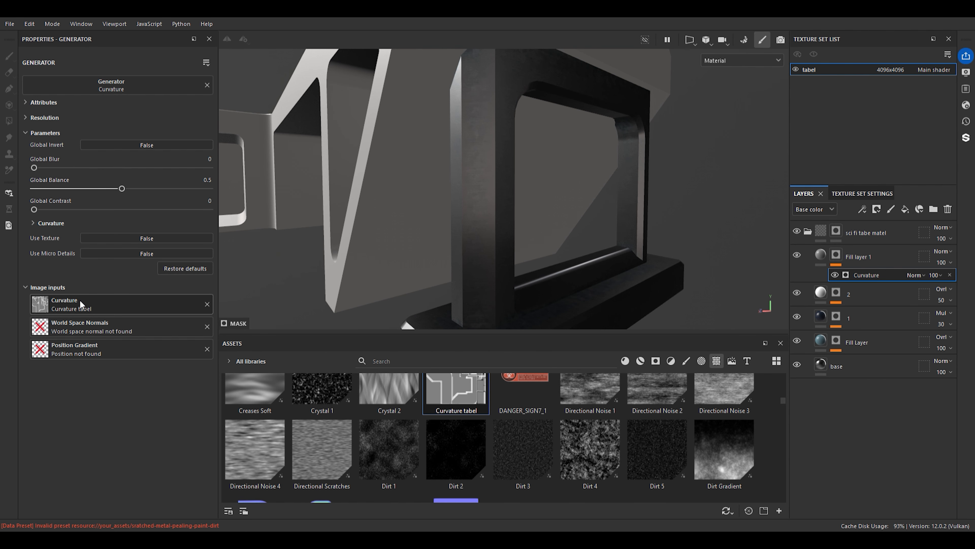
Darken the base color of Fill layer 1 to a slightly deeper grey, checking it on the desk's leg frame
{"action": "left_click_drag", "start_coordinate": [729, 245], "coordinate": [523, 178], "text": "alt"}
{"action": "scroll", "coordinate": [557, 176], "scroll_direction": "up", "scroll_amount": 4}
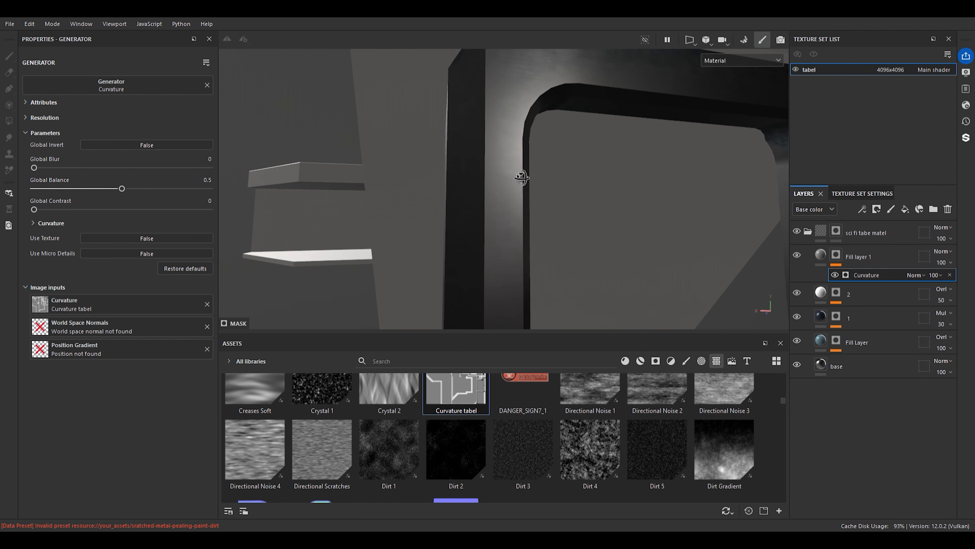
{"action": "left_click", "coordinate": [820, 254]}
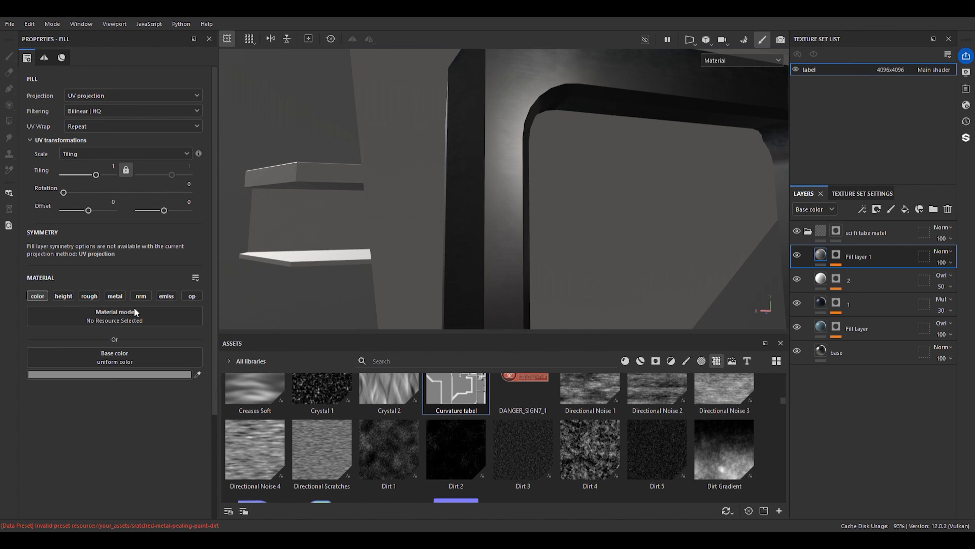
{"action": "left_click", "coordinate": [129, 373]}
{"action": "left_click_drag", "start_coordinate": [143, 322], "coordinate": [121, 326]}
{"action": "scroll", "coordinate": [737, 205], "scroll_direction": "down", "scroll_amount": 5}
{"action": "middle_click_drag", "start_coordinate": [663, 209], "coordinate": [501, 174], "text": "alt"}
{"action": "scroll", "coordinate": [325, 264], "scroll_direction": "up", "scroll_amount": 3}
{"action": "middle_click_drag", "start_coordinate": [325, 263], "coordinate": [498, 219], "text": "alt"}
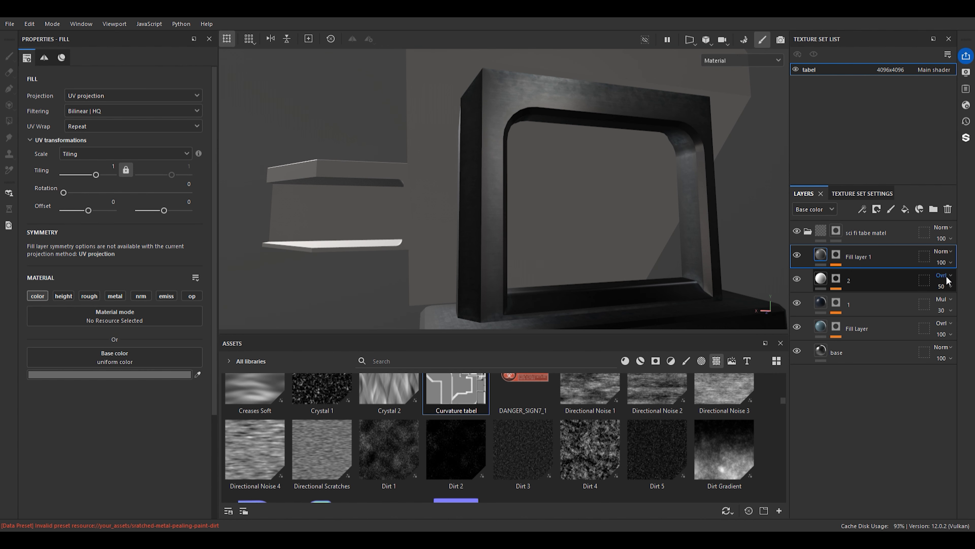
Examine the curvature mask of Fill layer 1 in mask view along the edges of the whole desk, its corners and the leg frame
{"action": "left_click", "coordinate": [837, 259], "text": "alt"}
{"action": "scroll", "coordinate": [468, 180], "scroll_direction": "up", "scroll_amount": 3}
{"action": "scroll", "coordinate": [468, 181], "scroll_direction": "down", "scroll_amount": 5}
{"action": "left_click_drag", "start_coordinate": [469, 181], "coordinate": [453, 243], "text": "alt"}
{"action": "scroll", "coordinate": [522, 214], "scroll_direction": "down", "scroll_amount": 2}
{"action": "scroll", "coordinate": [465, 222], "scroll_direction": "up", "scroll_amount": 6}
{"action": "left_click_drag", "start_coordinate": [512, 256], "coordinate": [547, 240], "text": "alt"}
{"action": "scroll", "coordinate": [499, 239], "scroll_direction": "up", "scroll_amount": 2}
{"action": "mouse_move", "coordinate": [491, 214]}
{"action": "left_mouse_down", "text": "alt"}
{"action": "mouse_move", "coordinate": [508, 229]}
{"action": "mouse_move", "coordinate": [503, 223]}
{"action": "left_mouse_up", "text": "alt"}
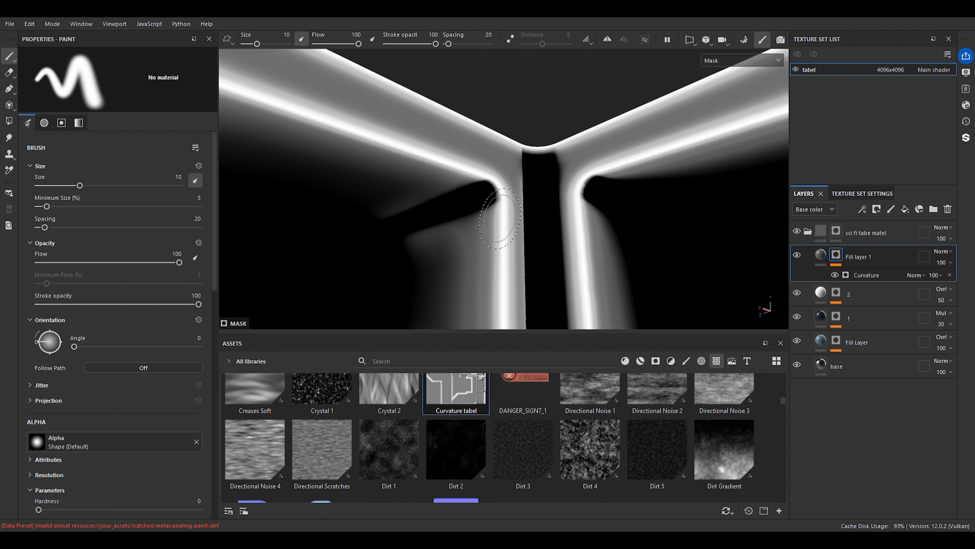
{"action": "scroll", "coordinate": [501, 219], "scroll_direction": "down", "scroll_amount": 6}
{"action": "left_click_drag", "start_coordinate": [501, 219], "coordinate": [532, 234], "text": "alt"}
{"action": "scroll", "coordinate": [464, 257], "scroll_direction": "up", "scroll_amount": 4}
{"action": "mouse_move", "coordinate": [428, 240]}
{"action": "left_mouse_down", "text": "alt"}
{"action": "mouse_move", "coordinate": [490, 273]}
{"action": "mouse_move", "coordinate": [432, 265]}
{"action": "left_mouse_up", "text": "alt"}
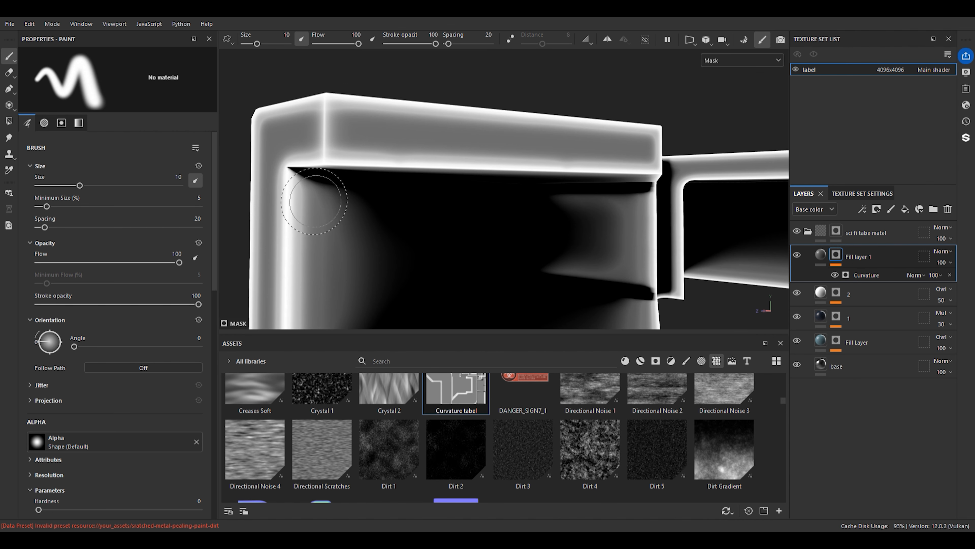
{"action": "scroll", "coordinate": [359, 188], "scroll_direction": "down", "scroll_amount": 3}
{"action": "mouse_move", "coordinate": [396, 213]}
{"action": "middle_mouse_down", "text": "alt"}
{"action": "mouse_move", "coordinate": [243, 204]}
{"action": "mouse_move", "coordinate": [271, 195]}
{"action": "middle_mouse_up", "text": "alt"}
{"action": "scroll", "coordinate": [425, 175], "scroll_direction": "down", "scroll_amount": 5}
{"action": "left_click_drag", "start_coordinate": [475, 195], "coordinate": [499, 220], "text": "alt"}
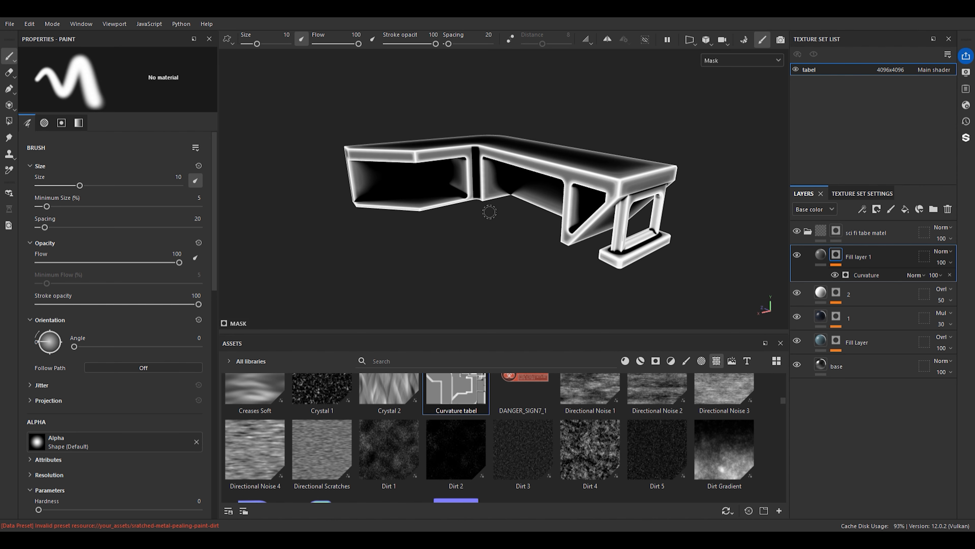
{"action": "scroll", "coordinate": [520, 185], "scroll_direction": "up", "scroll_amount": 5}
{"action": "mouse_move", "coordinate": [626, 284]}
{"action": "middle_mouse_down", "text": "alt"}
{"action": "mouse_move", "coordinate": [368, 196]}
{"action": "mouse_move", "coordinate": [465, 209]}
{"action": "mouse_move", "coordinate": [529, 236]}
{"action": "middle_mouse_up", "text": "alt"}
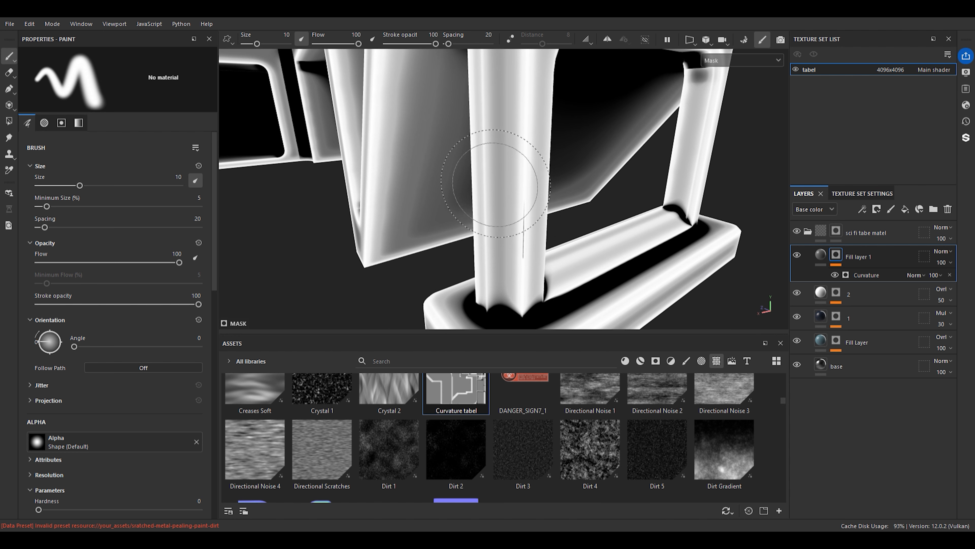
{"action": "scroll", "coordinate": [461, 184], "scroll_direction": "down", "scroll_amount": 2}
{"action": "left_click_drag", "start_coordinate": [456, 185], "coordinate": [473, 183], "text": "alt"}
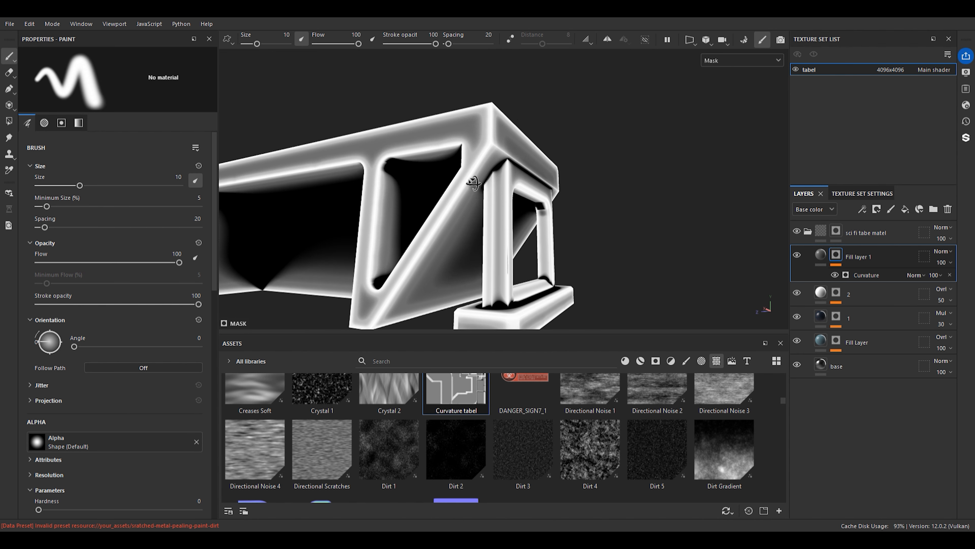
Return to the material view and set the Curvature generator's Global Balance to 0.14 and Global Blur to 1.16
{"action": "left_click", "coordinate": [818, 260]}
{"action": "left_click_drag", "start_coordinate": [384, 211], "coordinate": [485, 209], "text": "alt"}
{"action": "scroll", "coordinate": [492, 227], "scroll_direction": "up", "scroll_amount": 4}
{"action": "scroll", "coordinate": [485, 210], "scroll_direction": "down", "scroll_amount": 2}
{"action": "middle_click_drag", "start_coordinate": [483, 212], "coordinate": [452, 169], "text": "alt"}
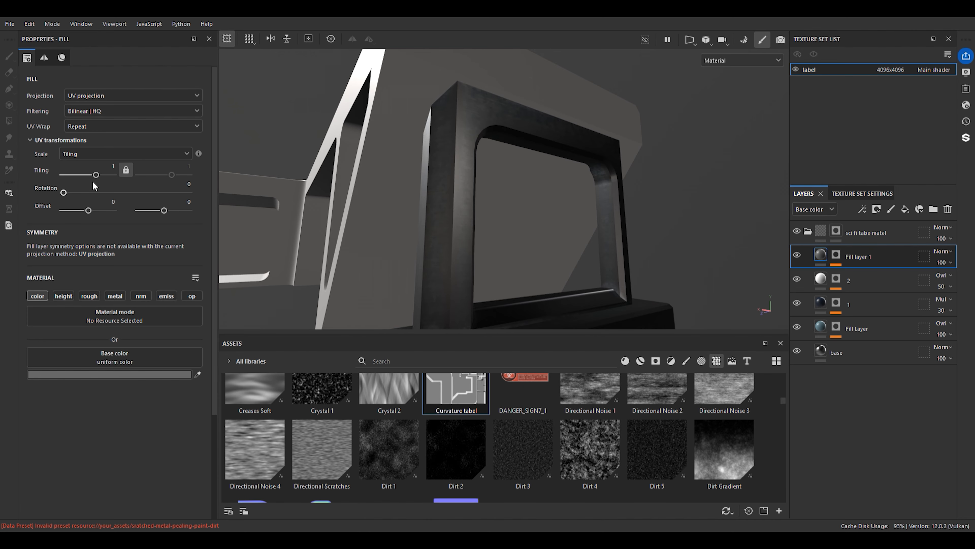
{"action": "left_click", "coordinate": [837, 254]}
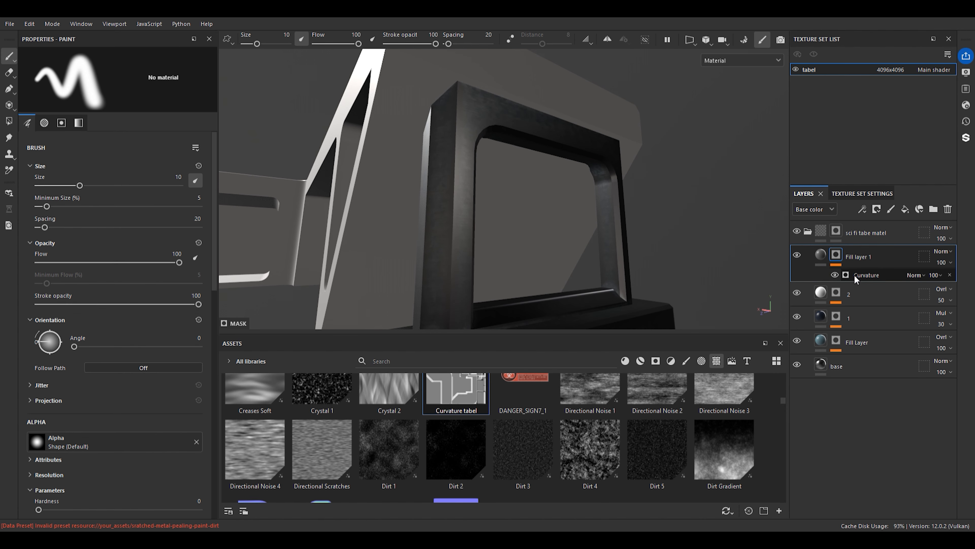
{"action": "left_click", "coordinate": [866, 275]}
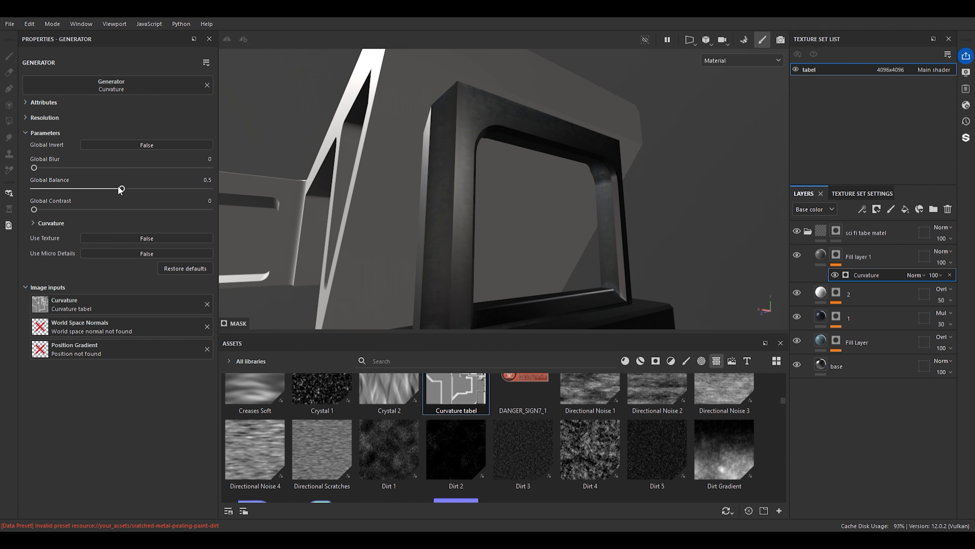
{"action": "mouse_move", "coordinate": [118, 188]}
{"action": "left_mouse_down"}
{"action": "mouse_move", "coordinate": [92, 188]}
{"action": "mouse_move", "coordinate": [132, 183]}
{"action": "left_mouse_up"}
{"action": "left_click_drag", "start_coordinate": [576, 163], "coordinate": [429, 112], "text": "alt"}
{"action": "left_click_drag", "start_coordinate": [607, 150], "coordinate": [461, 153], "text": "alt"}
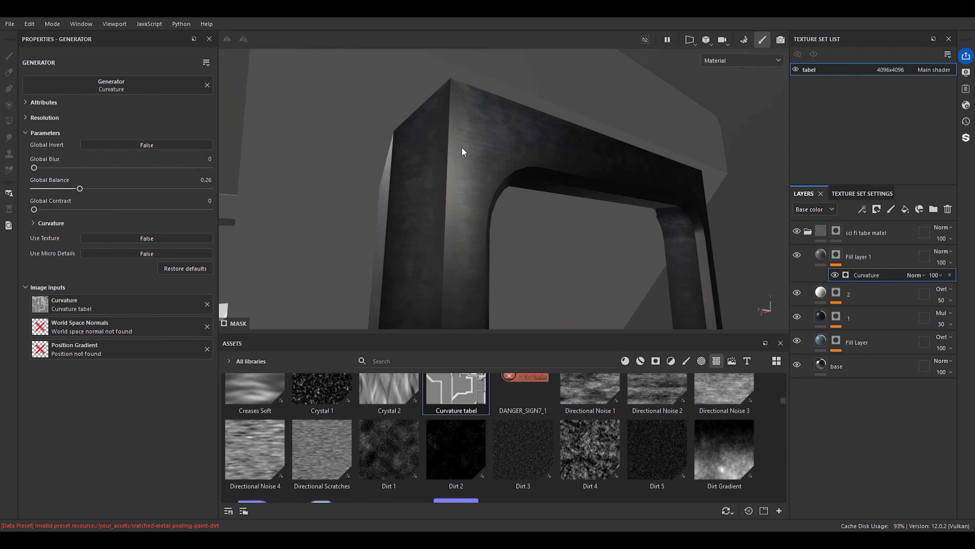
{"action": "mouse_move", "coordinate": [69, 188]}
{"action": "left_mouse_down"}
{"action": "mouse_move", "coordinate": [48, 189]}
{"action": "mouse_move", "coordinate": [73, 191]}
{"action": "mouse_move", "coordinate": [37, 210]}
{"action": "mouse_move", "coordinate": [60, 210]}
{"action": "mouse_move", "coordinate": [33, 210]}
{"action": "left_mouse_up"}
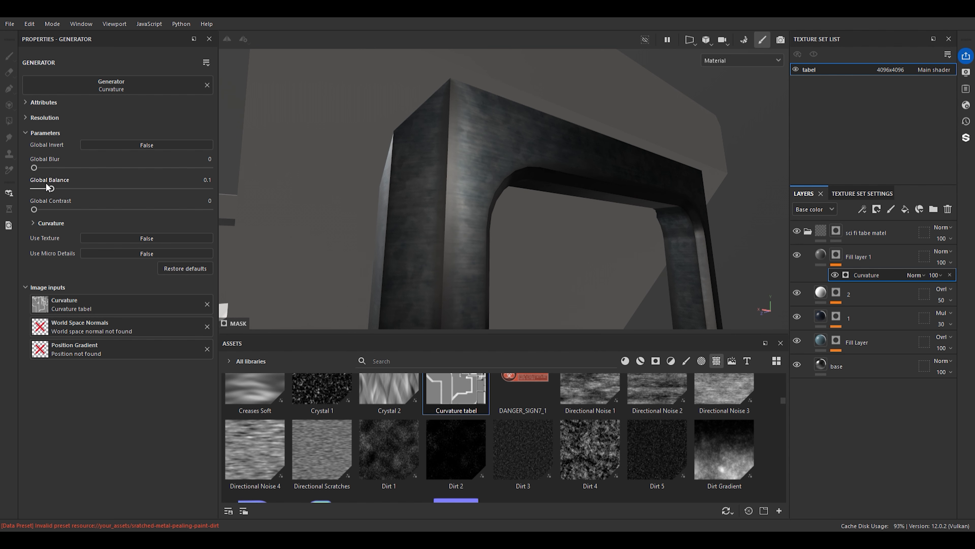
{"action": "mouse_move", "coordinate": [49, 167]}
{"action": "left_mouse_down"}
{"action": "mouse_move", "coordinate": [61, 167]}
{"action": "mouse_move", "coordinate": [37, 195]}
{"action": "mouse_move", "coordinate": [56, 188]}
{"action": "left_mouse_up"}
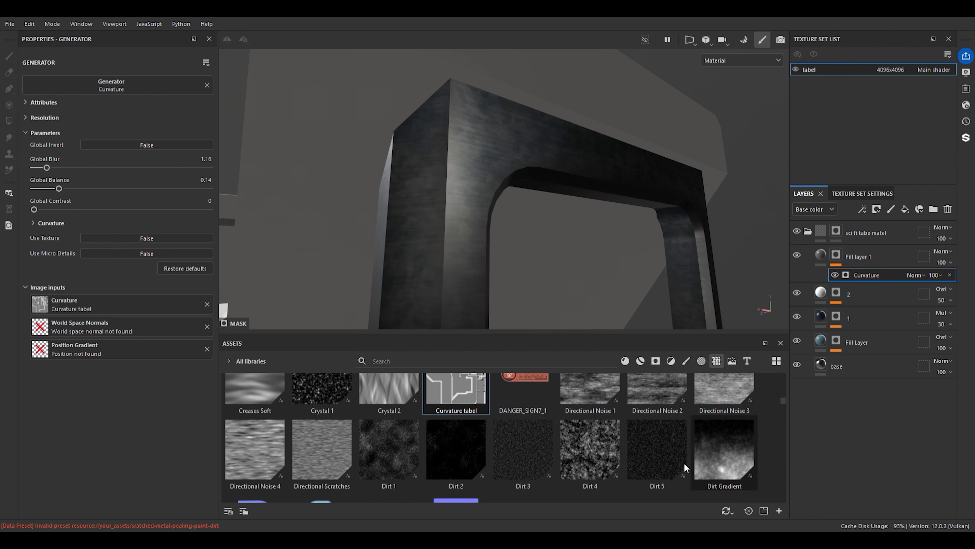
Assign the "Normal tabel" texture to the World Space Normals image input of the Curvature generator
{"action": "scroll", "coordinate": [553, 438], "scroll_direction": "down", "scroll_amount": 5}
{"action": "scroll", "coordinate": [571, 438], "scroll_direction": "down", "scroll_amount": 15}
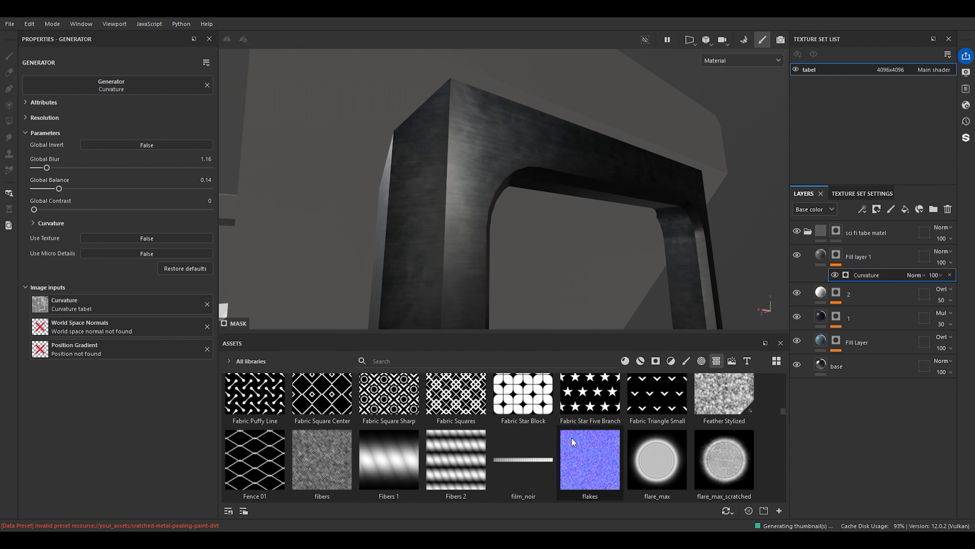
{"action": "scroll", "coordinate": [571, 438], "scroll_direction": "down", "scroll_amount": 12}
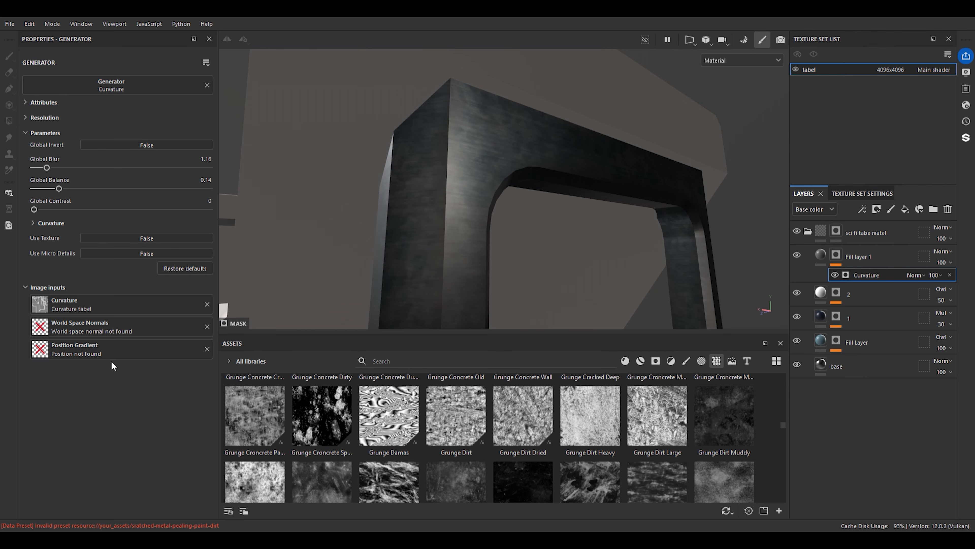
{"action": "scroll", "coordinate": [507, 446], "scroll_direction": "down", "scroll_amount": 6}
{"action": "scroll", "coordinate": [511, 453], "scroll_direction": "down", "scroll_amount": 10}
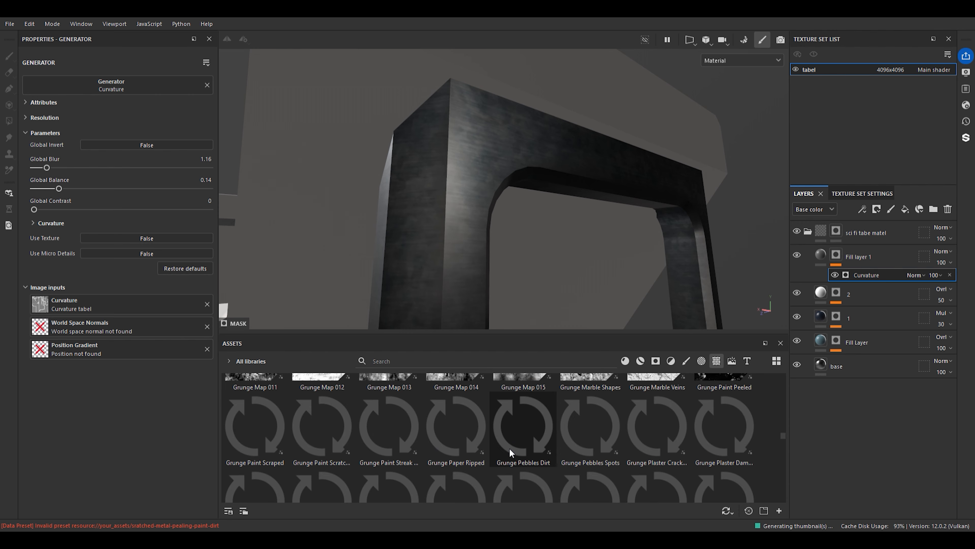
{"action": "scroll", "coordinate": [510, 451], "scroll_direction": "down", "scroll_amount": 15}
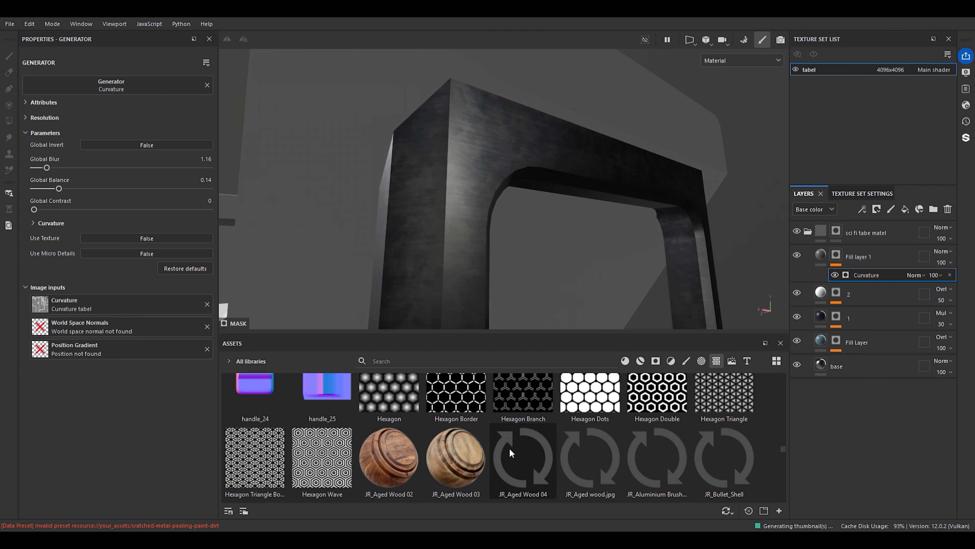
{"action": "scroll", "coordinate": [510, 450], "scroll_direction": "down", "scroll_amount": 15}
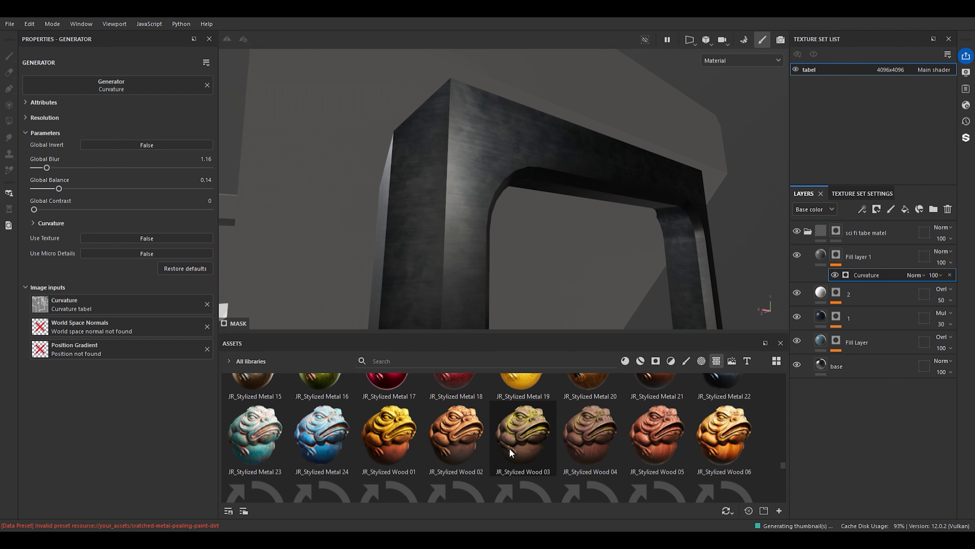
{"action": "scroll", "coordinate": [509, 447], "scroll_direction": "down", "scroll_amount": 5}
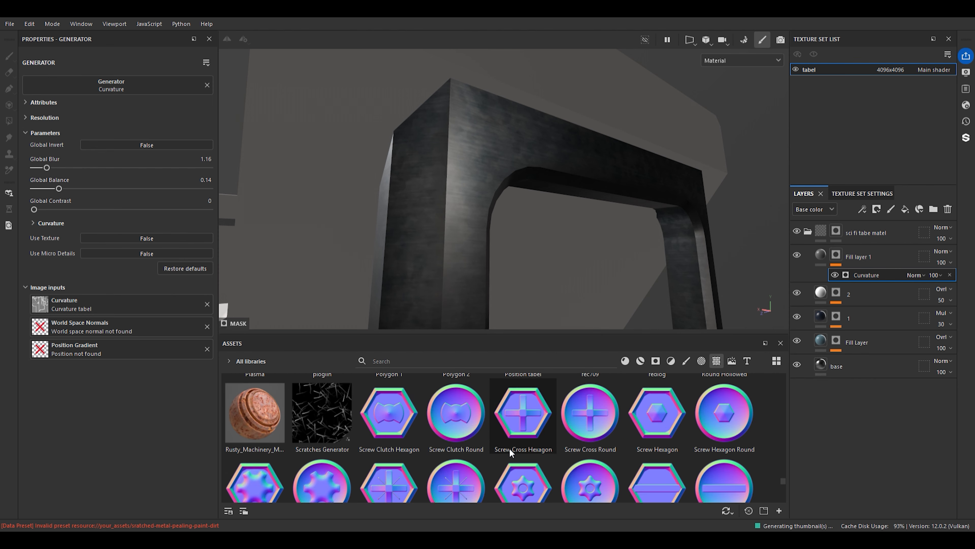
{"action": "scroll", "coordinate": [509, 447], "scroll_direction": "up", "scroll_amount": 4}
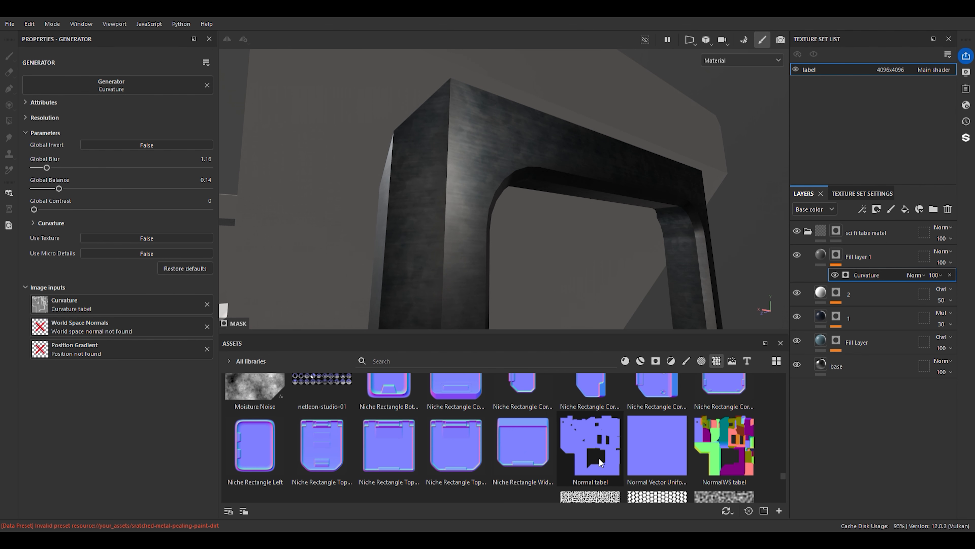
{"action": "left_click_drag", "start_coordinate": [601, 440], "coordinate": [70, 317]}
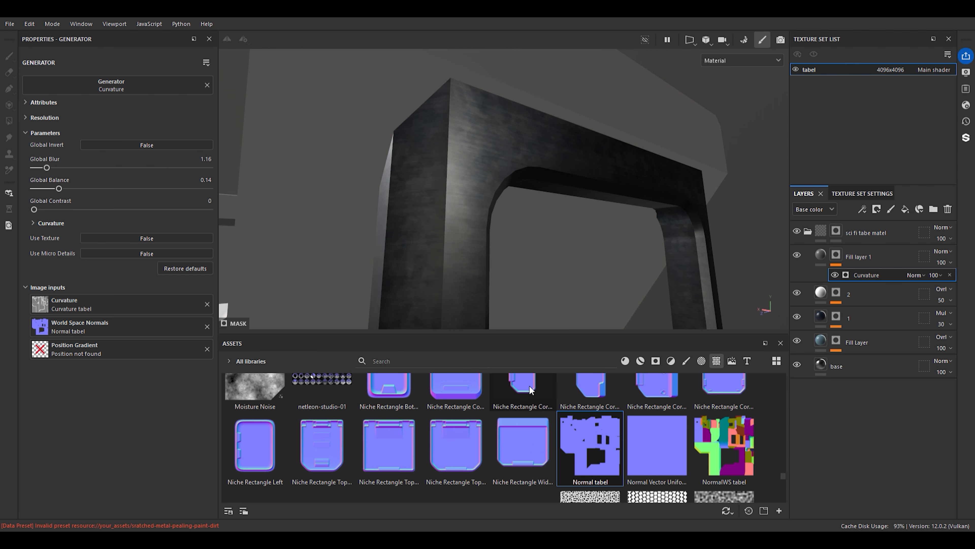
Try the Normal Vector Uniform texture in the World Space Normals input, and put "Normal tabel" back
{"action": "scroll", "coordinate": [486, 452], "scroll_direction": "down", "scroll_amount": 3}
{"action": "scroll", "coordinate": [486, 452], "scroll_direction": "up", "scroll_amount": 3}
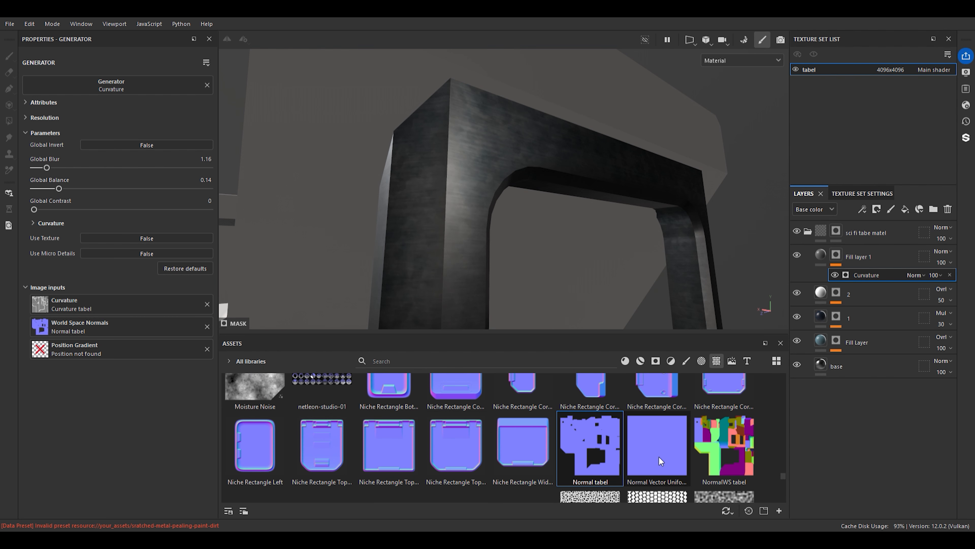
{"action": "left_click_drag", "start_coordinate": [659, 457], "coordinate": [108, 325]}
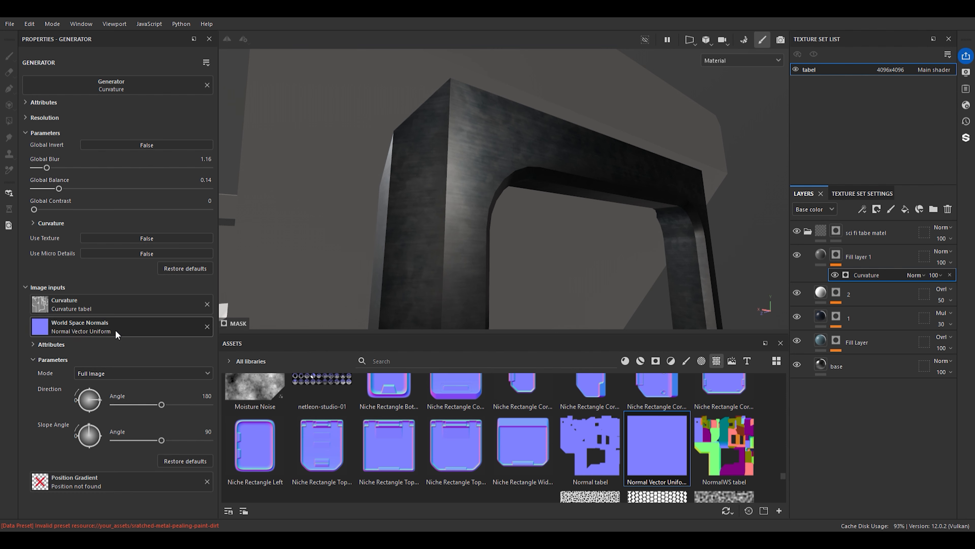
{"action": "left_click_drag", "start_coordinate": [578, 451], "coordinate": [59, 326]}
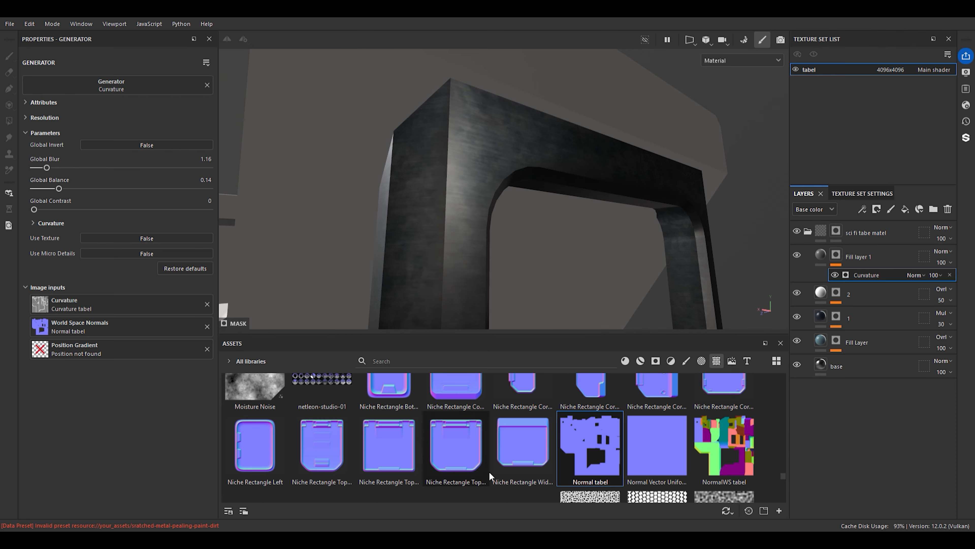
Try the "Thickness tabel" texture in the Position Gradient image input, and clear that input to a uniform color
{"action": "scroll", "coordinate": [567, 447], "scroll_direction": "down", "scroll_amount": 2}
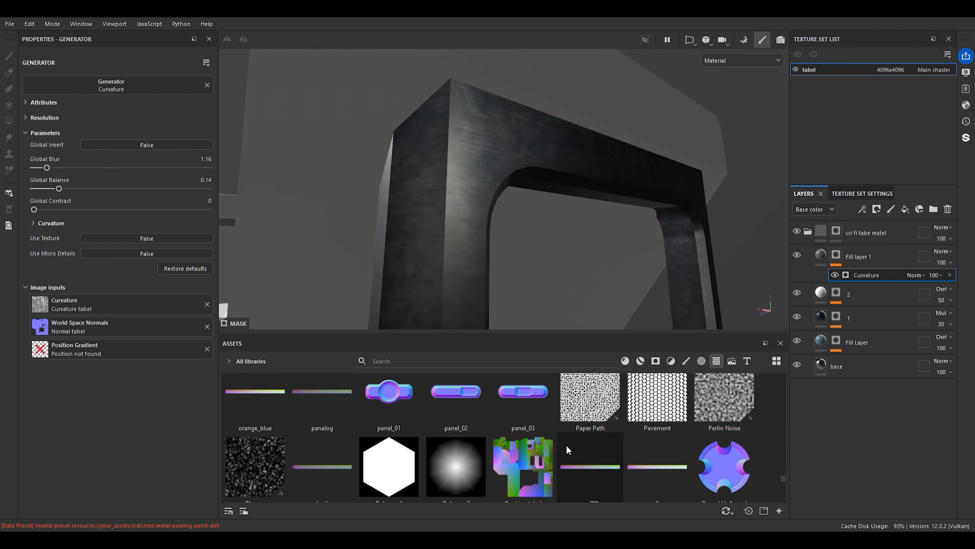
{"action": "scroll", "coordinate": [565, 445], "scroll_direction": "down", "scroll_amount": 10}
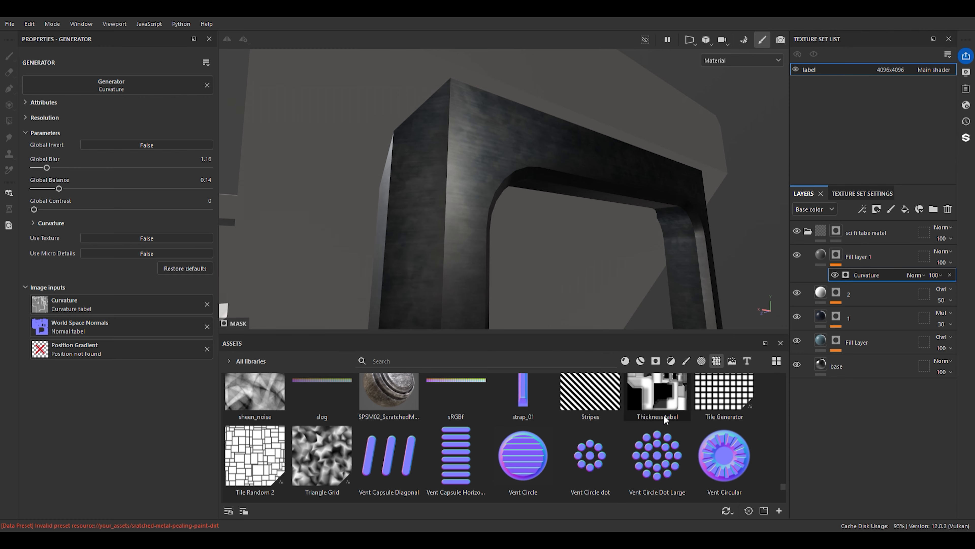
{"action": "scroll", "coordinate": [642, 421], "scroll_direction": "down", "scroll_amount": 10}
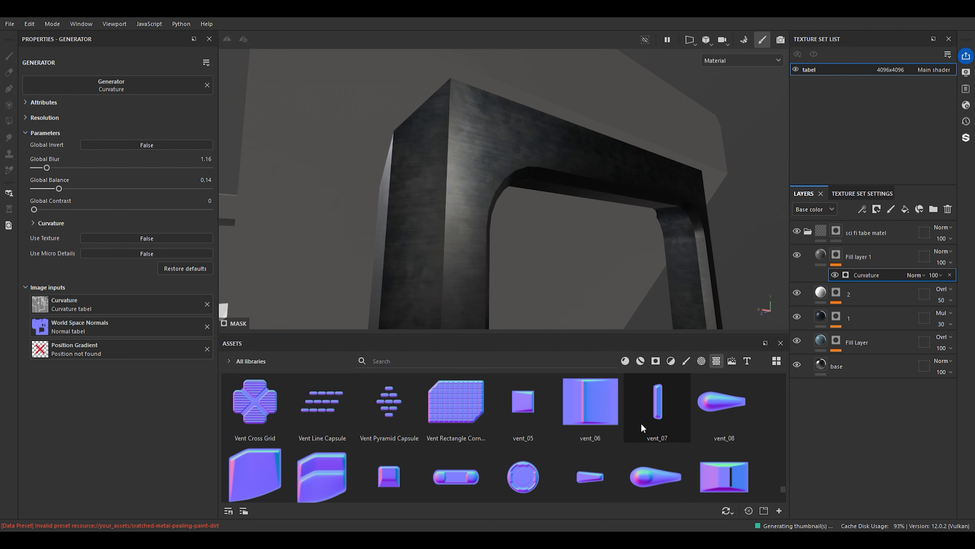
{"action": "scroll", "coordinate": [641, 427], "scroll_direction": "down", "scroll_amount": 2}
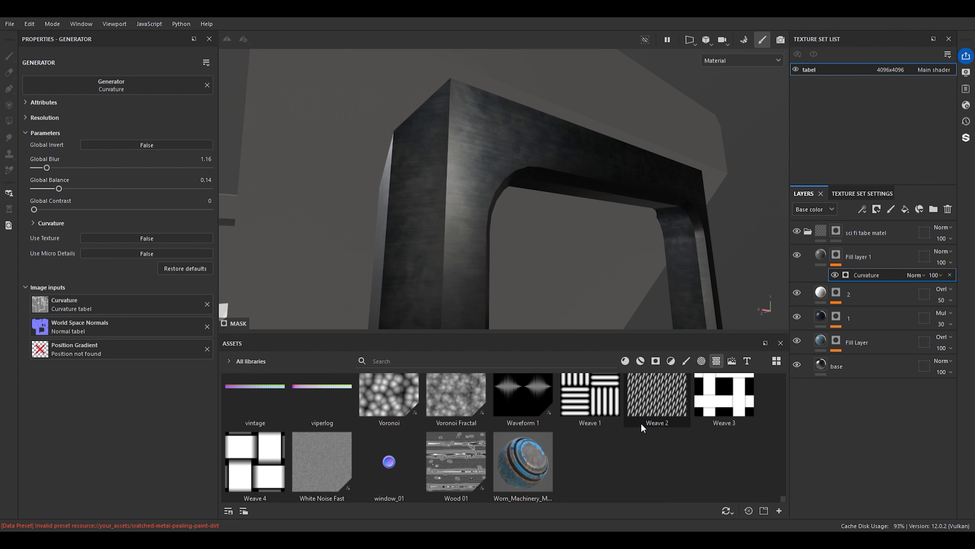
{"action": "scroll", "coordinate": [641, 422], "scroll_direction": "up", "scroll_amount": 12}
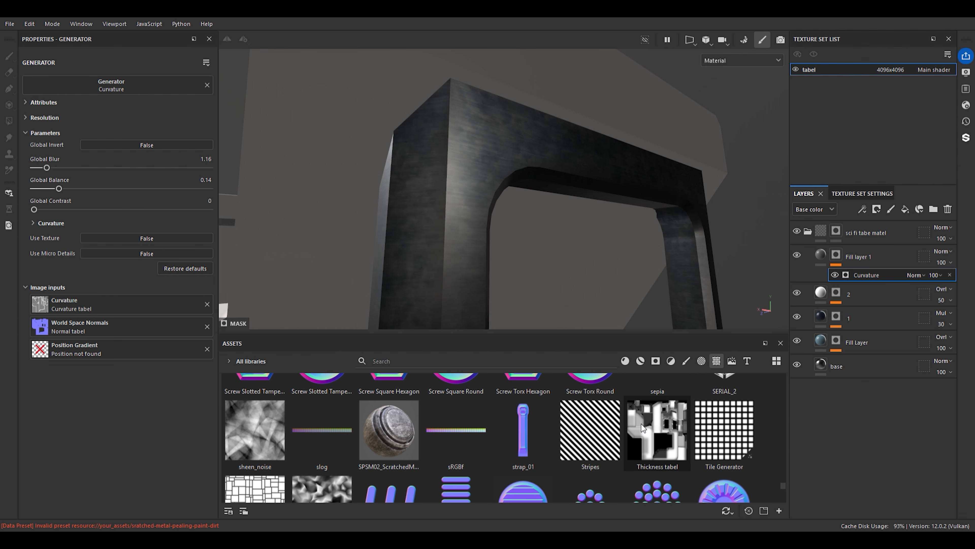
{"action": "left_click_drag", "start_coordinate": [641, 424], "coordinate": [102, 348]}
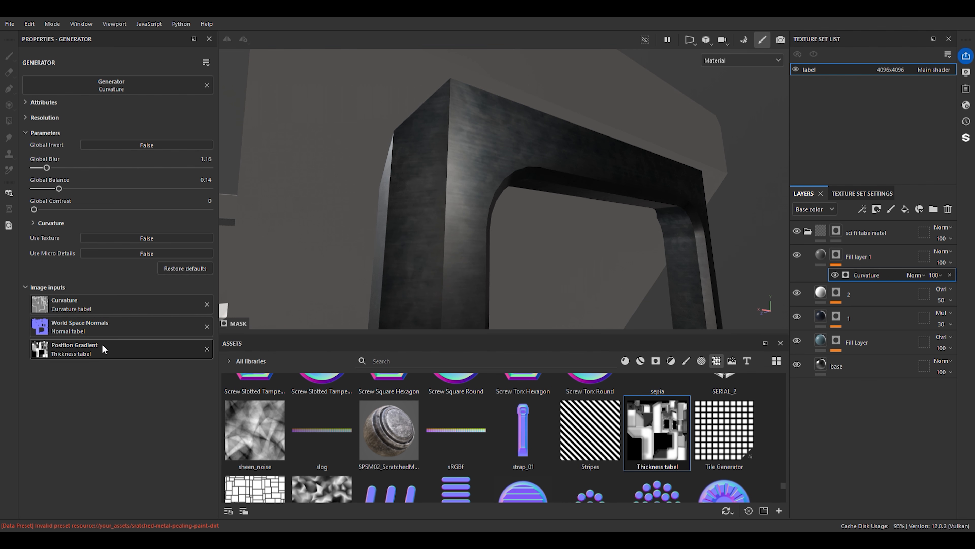
{"action": "left_click", "coordinate": [207, 350]}
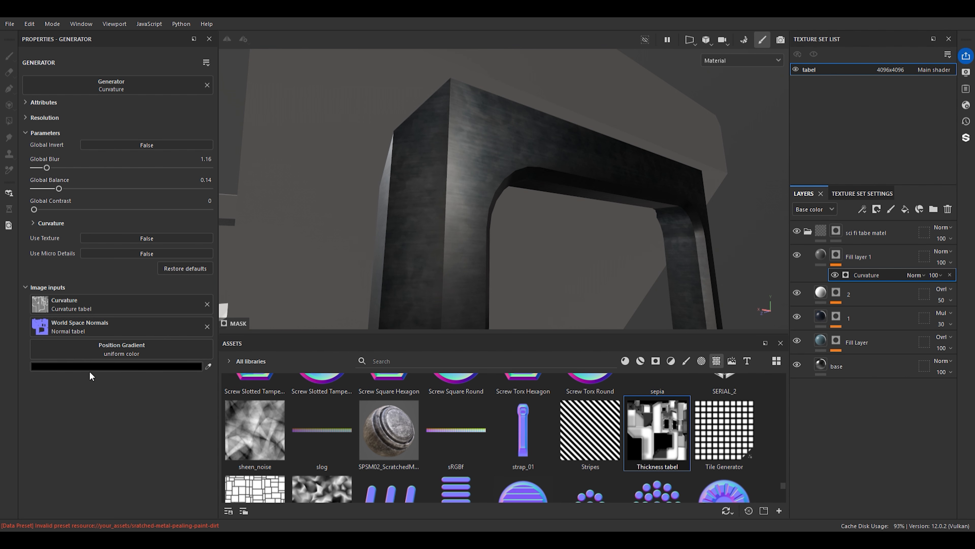
Lighten the base color of Fill layer 1 to a brighter grey, judging it on the desk's leg frame and foot
{"action": "left_click_drag", "start_coordinate": [635, 188], "coordinate": [410, 220], "text": "alt"}
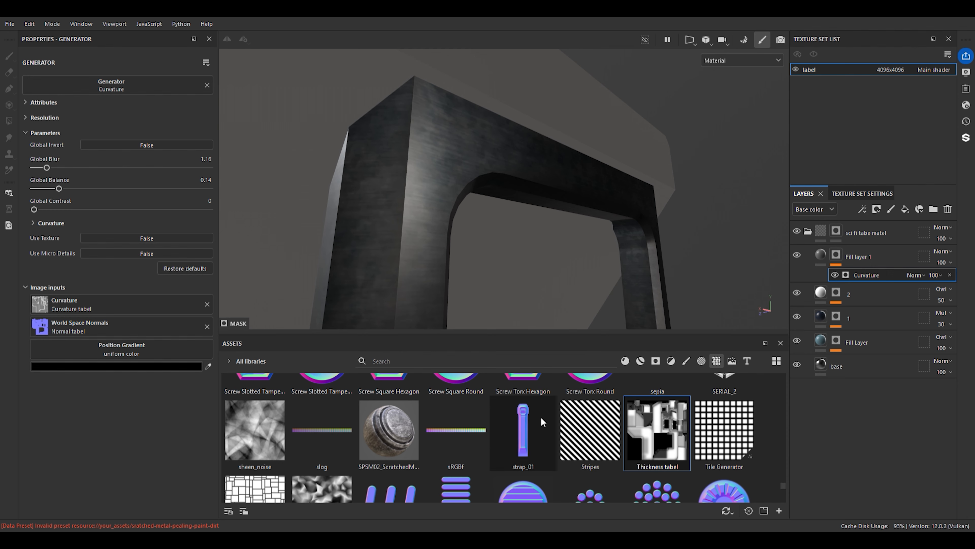
{"action": "left_click_drag", "start_coordinate": [453, 146], "coordinate": [447, 186], "text": "alt"}
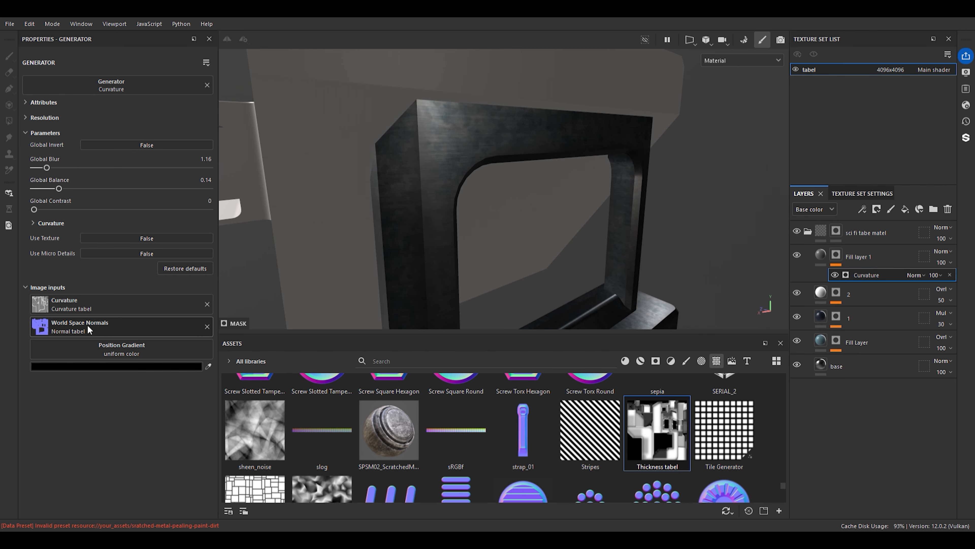
{"action": "left_click_drag", "start_coordinate": [624, 201], "coordinate": [450, 186], "text": "alt"}
{"action": "scroll", "coordinate": [450, 186], "scroll_direction": "up", "scroll_amount": 5}
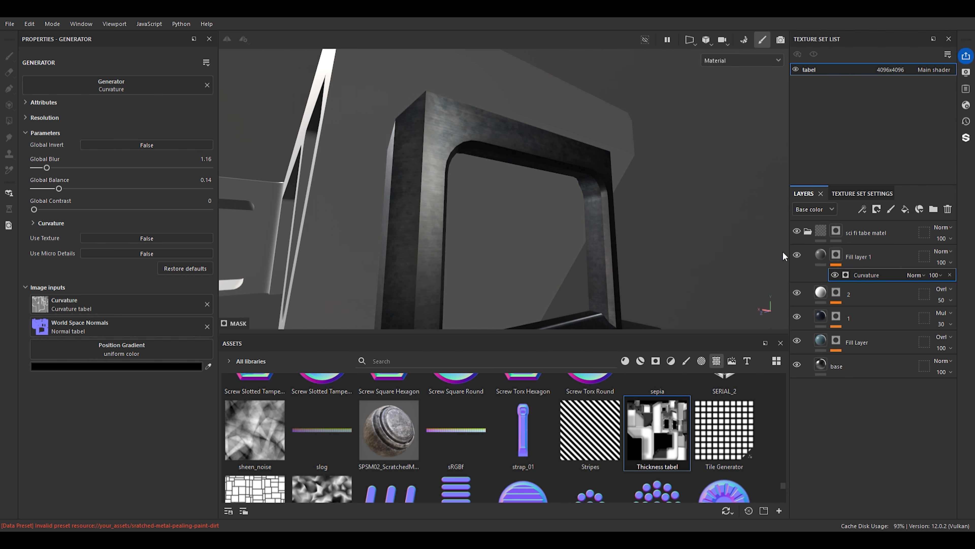
{"action": "left_click", "coordinate": [818, 257]}
{"action": "left_click_drag", "start_coordinate": [448, 157], "coordinate": [423, 154], "text": "alt"}
{"action": "left_click_drag", "start_coordinate": [391, 226], "coordinate": [432, 211], "text": "alt"}
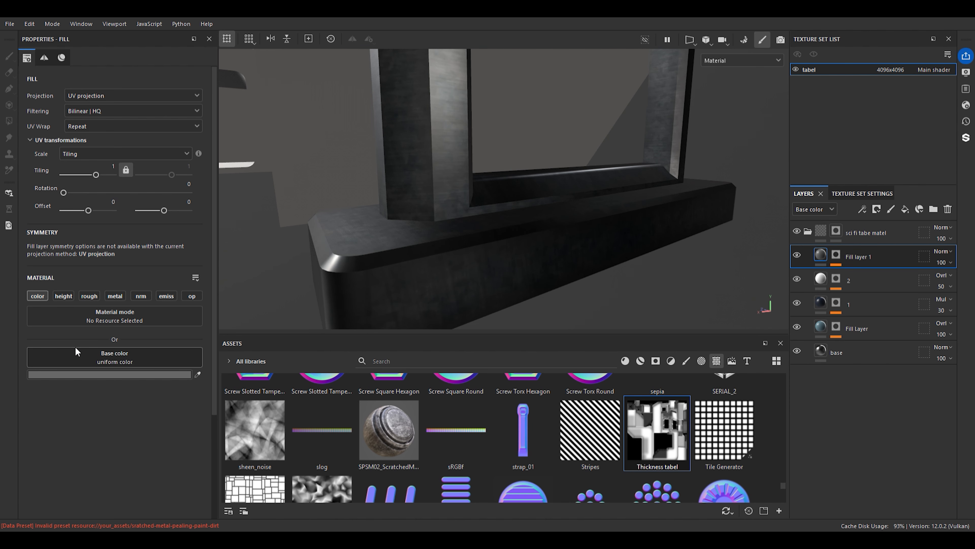
{"action": "left_click_drag", "start_coordinate": [127, 313], "coordinate": [97, 306]}
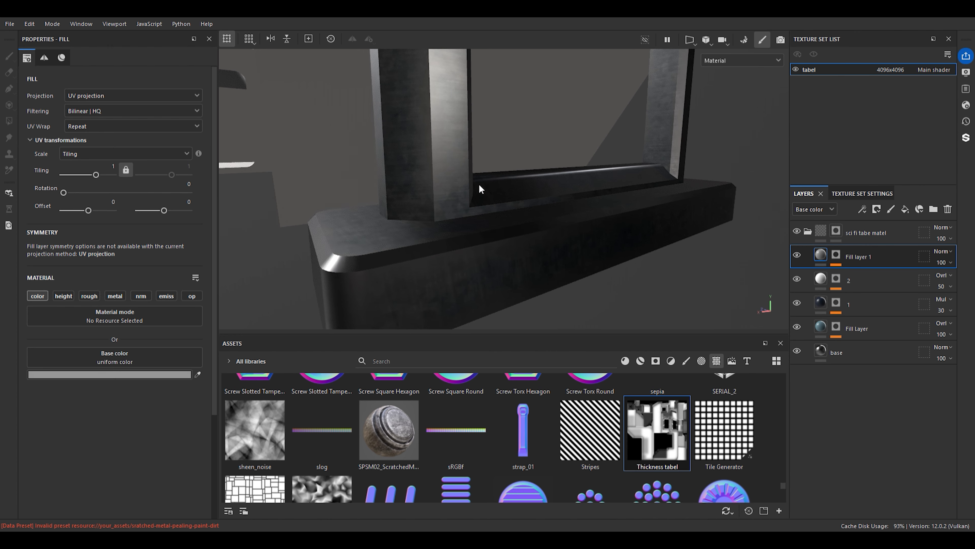
Enable the roughness channel on Fill layer 1 and set its roughness to 0.6038
{"action": "scroll", "coordinate": [479, 184], "scroll_direction": "down", "scroll_amount": 5}
{"action": "middle_click_drag", "start_coordinate": [464, 190], "coordinate": [457, 263], "text": "alt"}
{"action": "scroll", "coordinate": [416, 128], "scroll_direction": "up", "scroll_amount": 3}
{"action": "scroll", "coordinate": [416, 128], "scroll_direction": "up", "scroll_amount": 2}
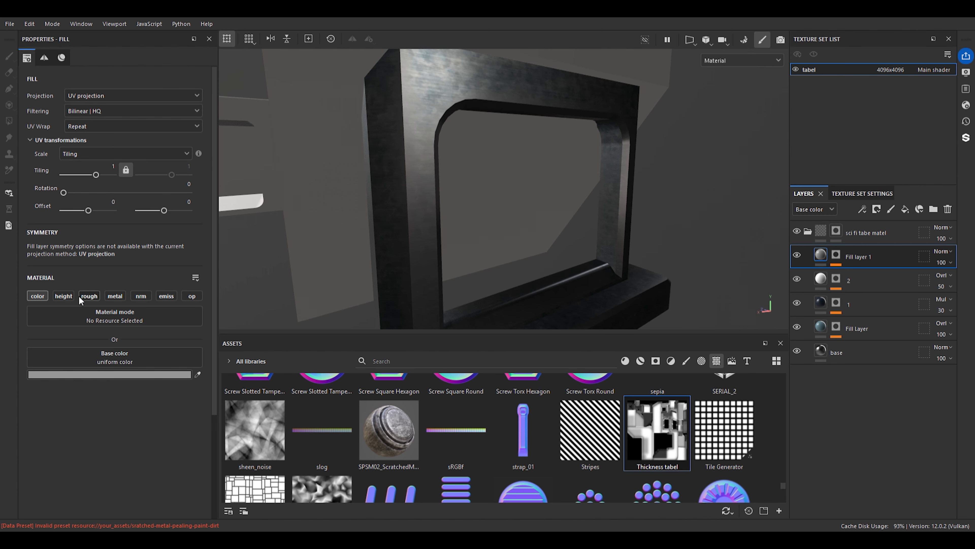
{"action": "left_click", "coordinate": [88, 295]}
{"action": "mouse_move", "coordinate": [75, 423]}
{"action": "left_mouse_down"}
{"action": "mouse_move", "coordinate": [128, 416]}
{"action": "mouse_move", "coordinate": [111, 410]}
{"action": "mouse_move", "coordinate": [124, 398]}
{"action": "left_mouse_up"}
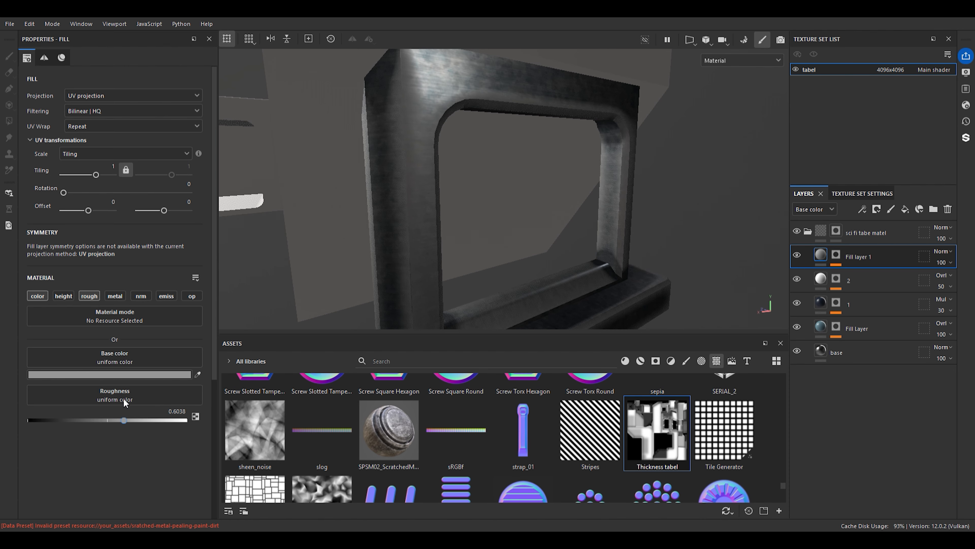
Try a very dark red base color on Fill layer 1 and check it along the leg frame's edges
{"action": "left_click_drag", "start_coordinate": [231, 350], "coordinate": [222, 339]}
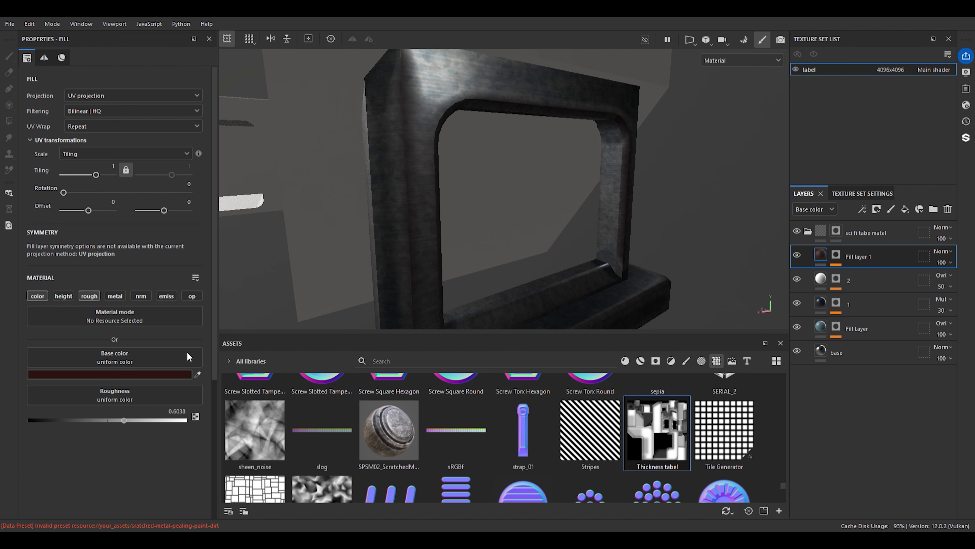
{"action": "left_click_drag", "start_coordinate": [250, 232], "coordinate": [572, 185], "text": "alt"}
{"action": "scroll", "coordinate": [502, 226], "scroll_direction": "up", "scroll_amount": 3}
{"action": "left_click_drag", "start_coordinate": [503, 227], "coordinate": [526, 226], "text": "alt"}
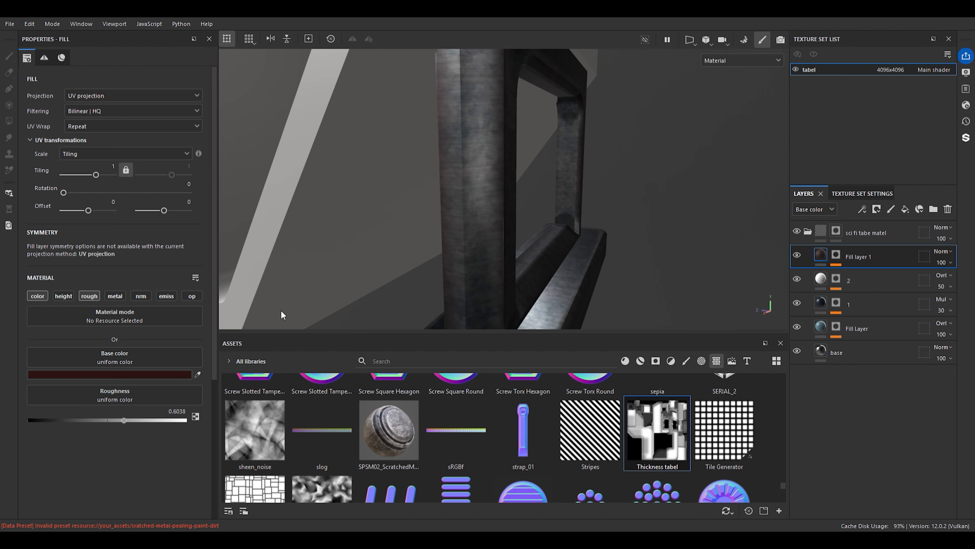
Try dark green and dark brown base colors on Fill layer 1, comparing them on the leg frame and foot
{"action": "left_click", "coordinate": [296, 347]}
{"action": "scroll", "coordinate": [302, 229], "scroll_direction": "down", "scroll_amount": 5}
{"action": "left_click_drag", "start_coordinate": [548, 228], "coordinate": [481, 198], "text": "alt"}
{"action": "scroll", "coordinate": [458, 252], "scroll_direction": "up", "scroll_amount": 3}
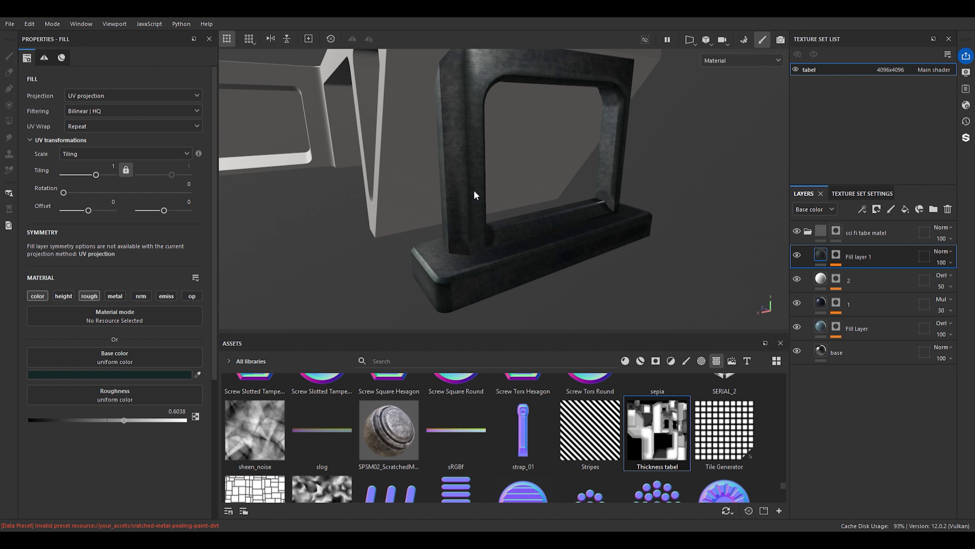
{"action": "scroll", "coordinate": [472, 189], "scroll_direction": "down", "scroll_amount": 3}
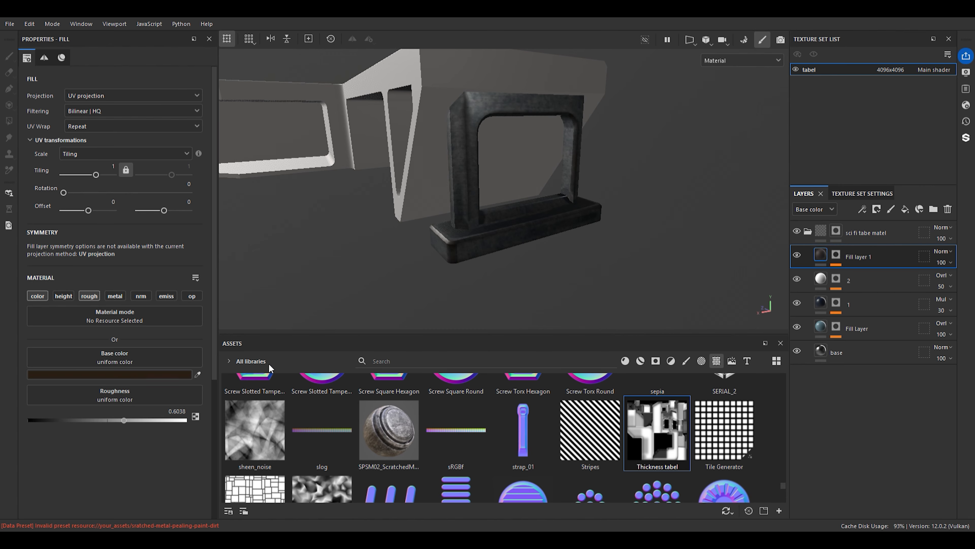
Set the base color of Fill layer 1 to a dark teal blue
{"action": "left_click_drag", "start_coordinate": [202, 348], "coordinate": [228, 342]}
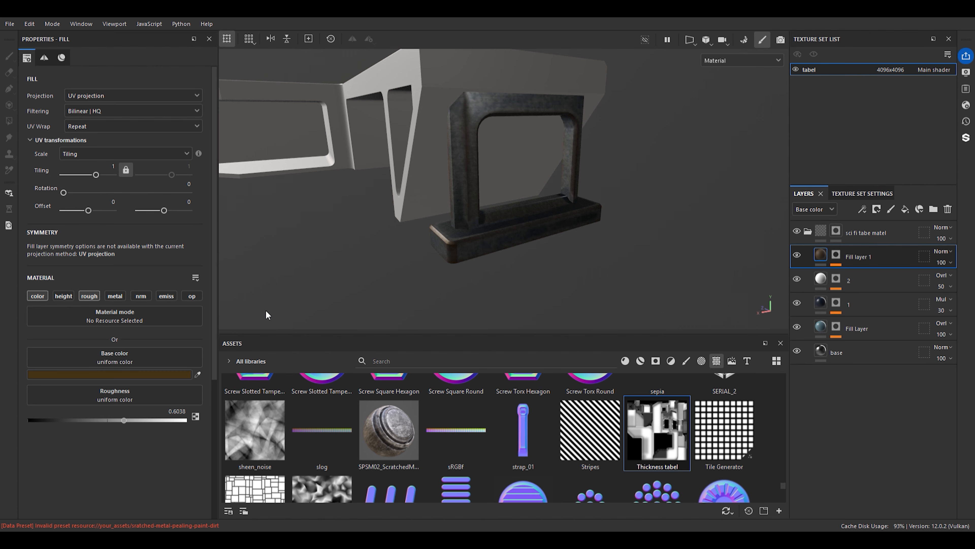
{"action": "left_click_drag", "start_coordinate": [269, 307], "coordinate": [266, 312]}
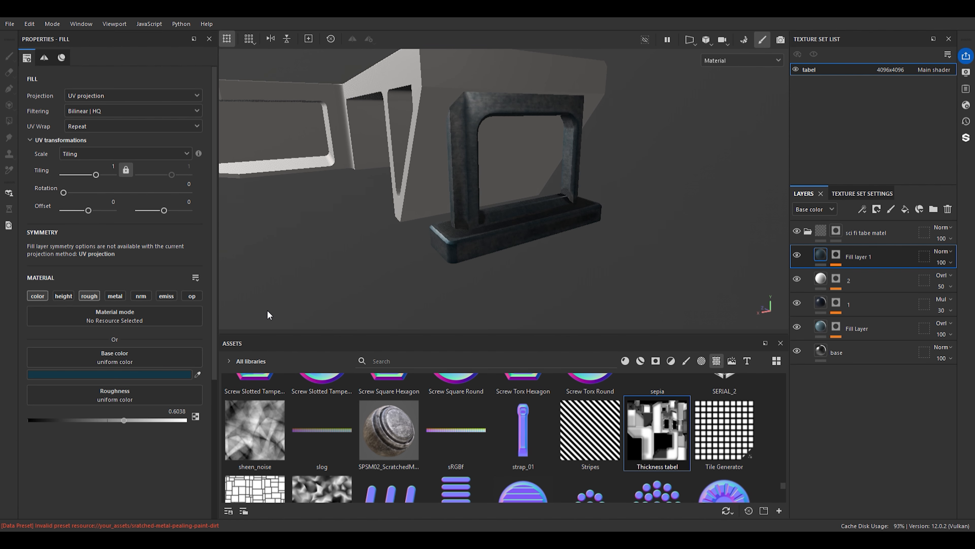
{"action": "left_click_drag", "start_coordinate": [221, 341], "coordinate": [205, 344]}
Examine the teal edge tint on the desk's leg frame, its inner corners and the foot from several angles
{"action": "scroll", "coordinate": [411, 163], "scroll_direction": "down", "scroll_amount": 3}
{"action": "left_click_drag", "start_coordinate": [453, 229], "coordinate": [424, 246], "text": "alt"}
{"action": "scroll", "coordinate": [395, 185], "scroll_direction": "up", "scroll_amount": 5}
{"action": "scroll", "coordinate": [395, 185], "scroll_direction": "down", "scroll_amount": 5}
{"action": "scroll", "coordinate": [525, 213], "scroll_direction": "up", "scroll_amount": 4}
{"action": "scroll", "coordinate": [417, 234], "scroll_direction": "up", "scroll_amount": 3}
{"action": "scroll", "coordinate": [483, 209], "scroll_direction": "down", "scroll_amount": 6}
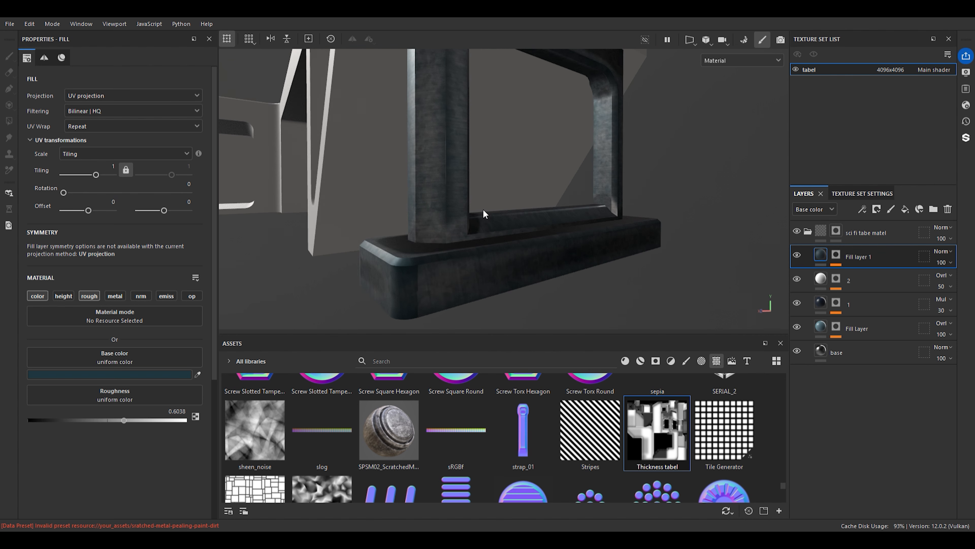
{"action": "left_click_drag", "start_coordinate": [474, 213], "coordinate": [564, 239], "text": "alt"}
{"action": "scroll", "coordinate": [571, 227], "scroll_direction": "up", "scroll_amount": 4}
{"action": "middle_click_drag", "start_coordinate": [571, 227], "coordinate": [591, 232], "text": "alt"}
{"action": "scroll", "coordinate": [591, 232], "scroll_direction": "down", "scroll_amount": 4}
{"action": "left_click_drag", "start_coordinate": [591, 232], "coordinate": [603, 164], "text": "alt"}
{"action": "scroll", "coordinate": [602, 163], "scroll_direction": "up", "scroll_amount": 4}
{"action": "scroll", "coordinate": [433, 161], "scroll_direction": "up", "scroll_amount": 3}
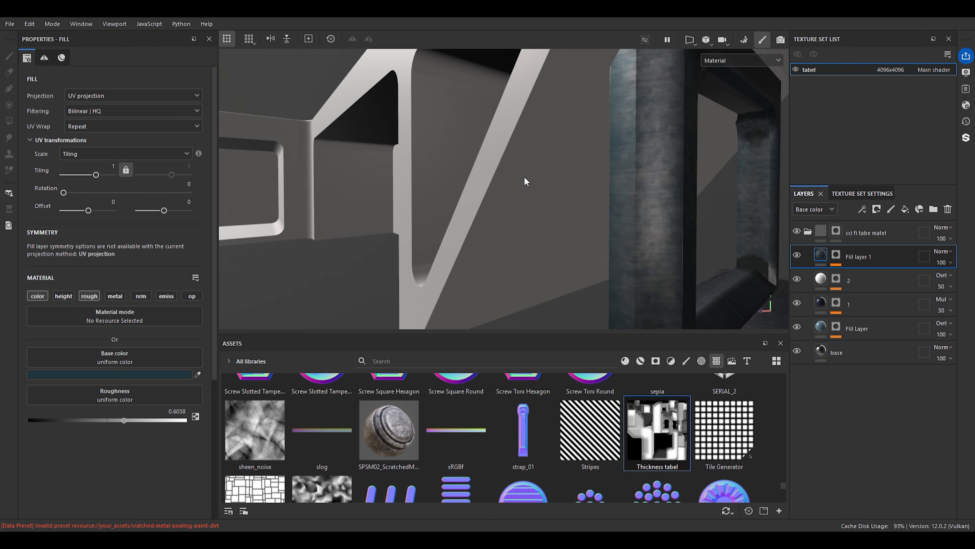
{"action": "middle_click_drag", "start_coordinate": [524, 176], "coordinate": [328, 224], "text": "alt"}
{"action": "scroll", "coordinate": [409, 120], "scroll_direction": "down", "scroll_amount": 3}
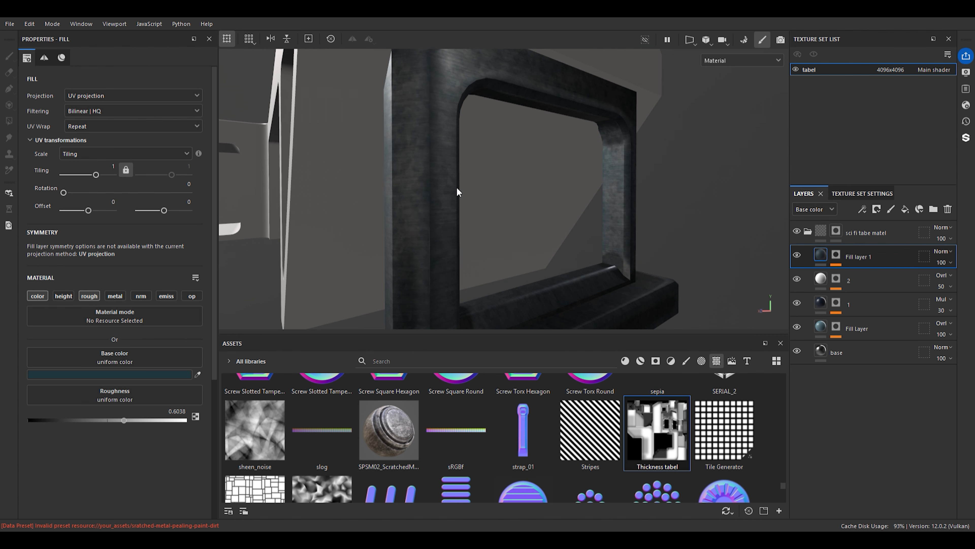
Inspect layer 2's mask and its Anisotropic Noise settings, and examine the metallic material on the leg frame and desk
{"action": "left_click", "coordinate": [818, 284]}
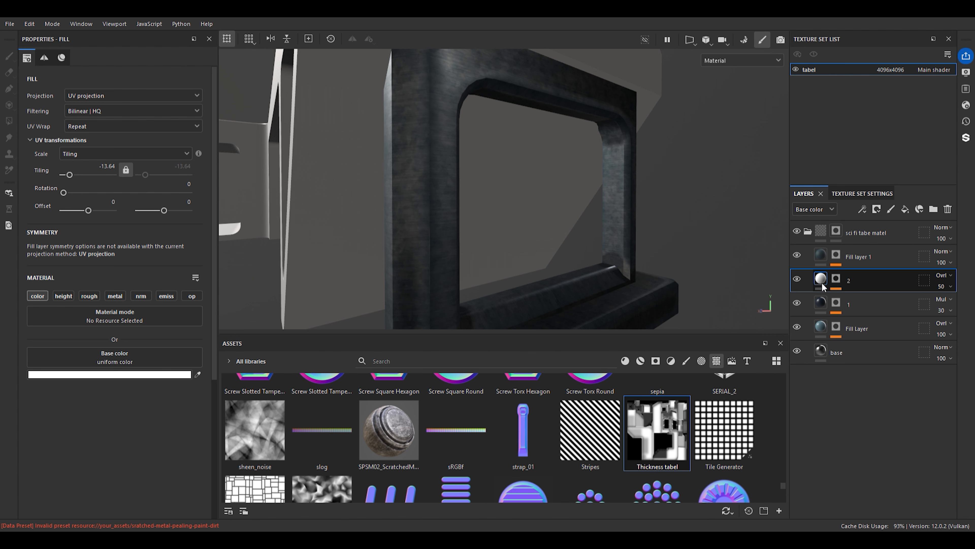
{"action": "left_click", "coordinate": [838, 282], "text": "alt"}
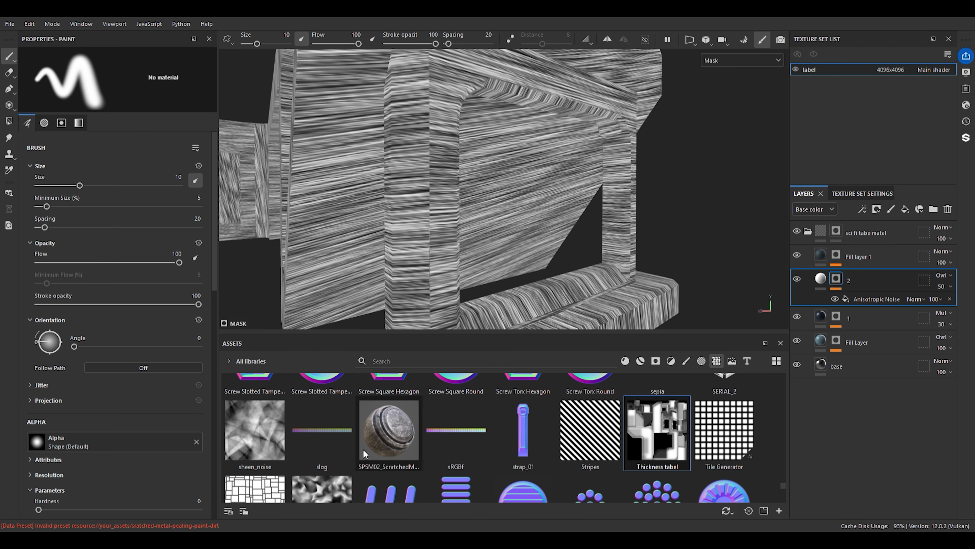
{"action": "left_click", "coordinate": [867, 298]}
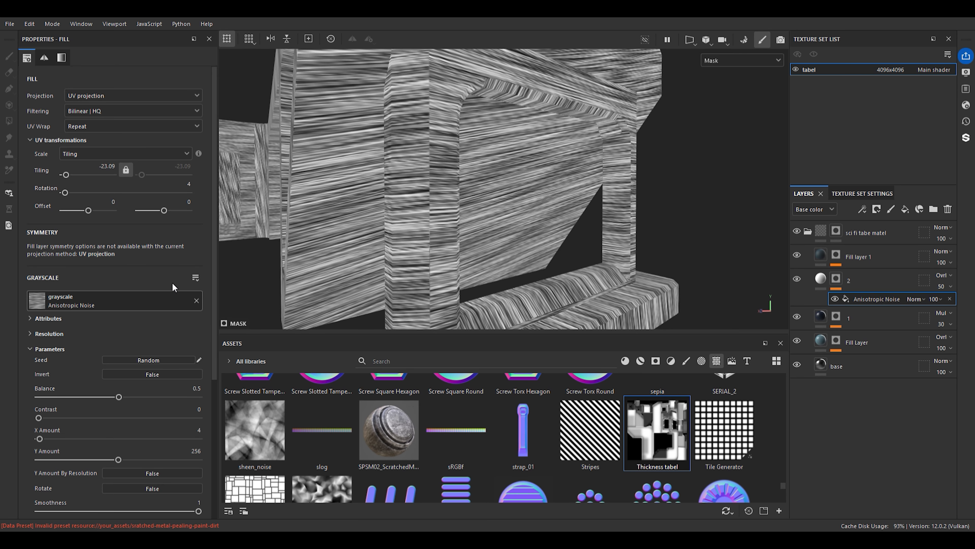
{"action": "left_click", "coordinate": [821, 256]}
{"action": "scroll", "coordinate": [432, 127], "scroll_direction": "up", "scroll_amount": 4}
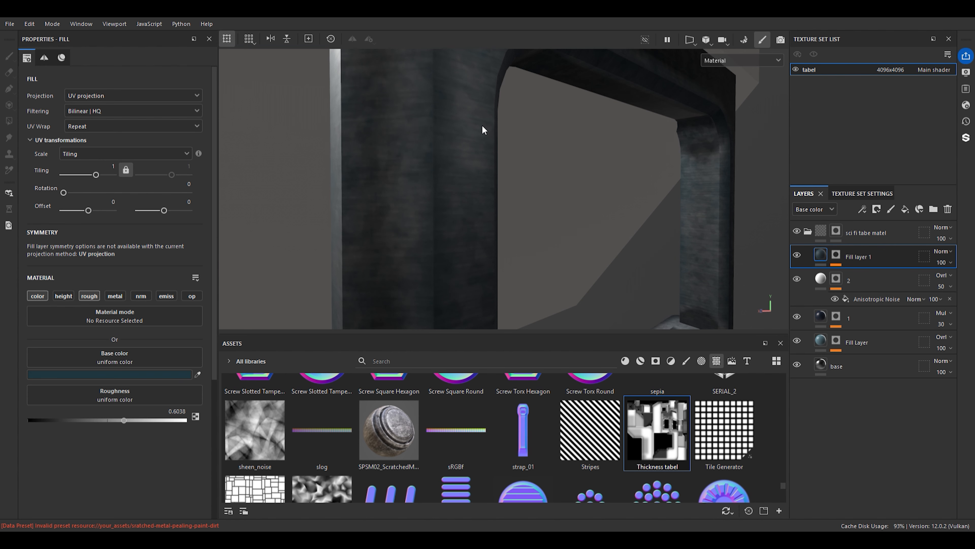
{"action": "scroll", "coordinate": [419, 114], "scroll_direction": "down", "scroll_amount": 5}
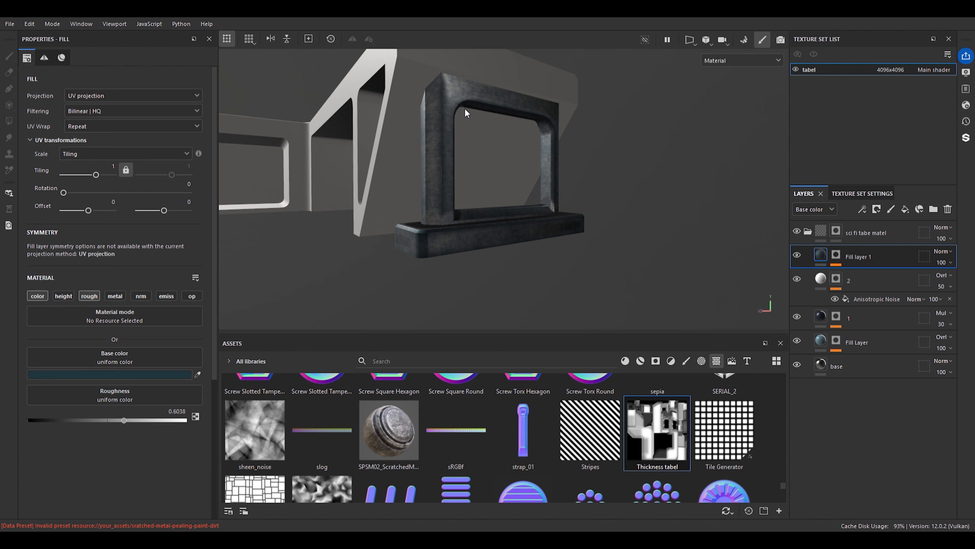
{"action": "left_click_drag", "start_coordinate": [499, 196], "coordinate": [375, 234], "text": "alt"}
{"action": "scroll", "coordinate": [479, 149], "scroll_direction": "down", "scroll_amount": 5}
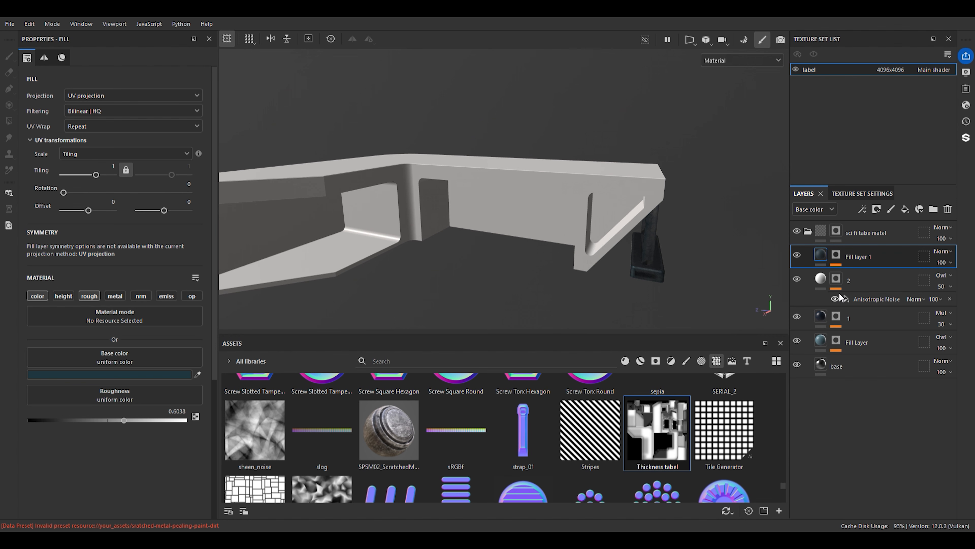
Collapse the "sci fi tabe matel" folder and add a new fill layer above it
{"action": "left_click", "coordinate": [868, 234]}
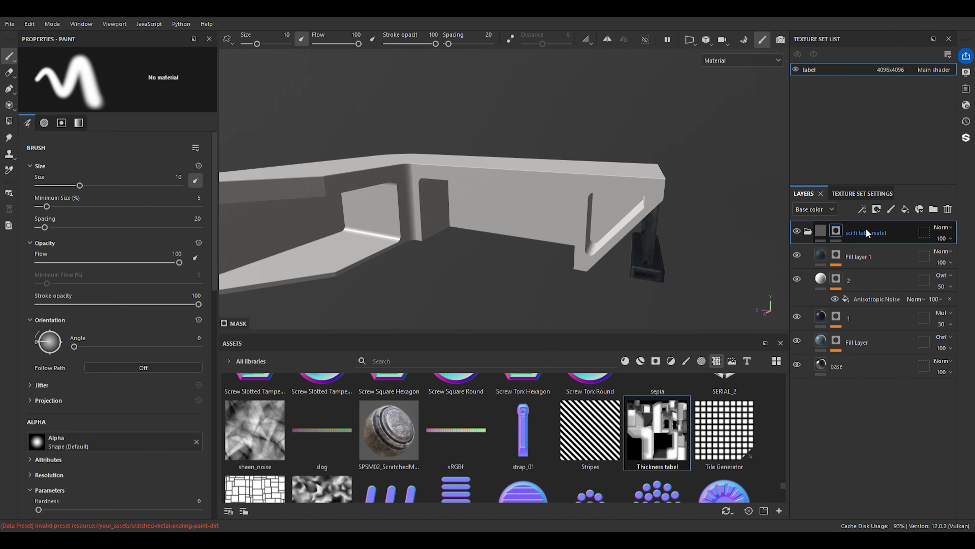
{"action": "left_click", "coordinate": [807, 232]}
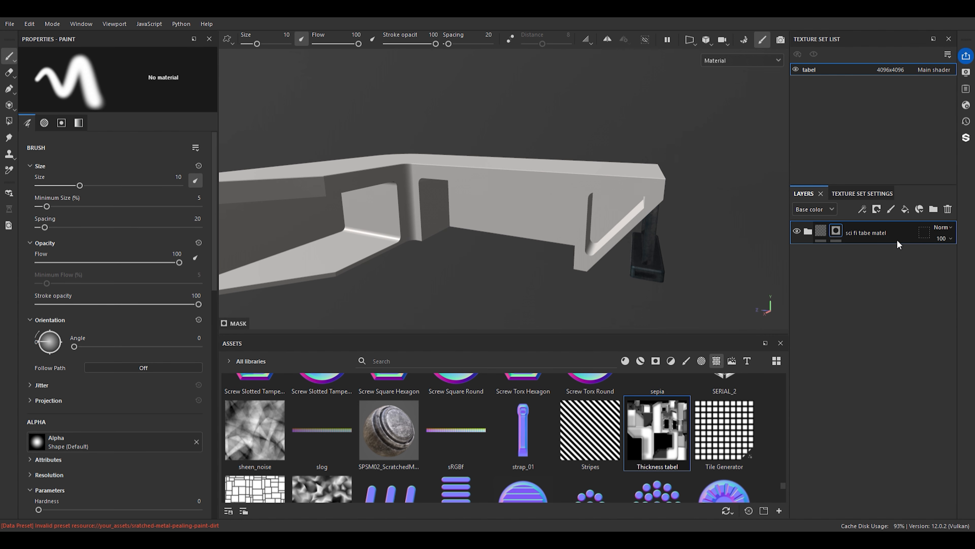
{"action": "scroll", "coordinate": [459, 225], "scroll_direction": "up", "scroll_amount": 2}
{"action": "left_click_drag", "start_coordinate": [460, 225], "coordinate": [459, 162], "text": "alt"}
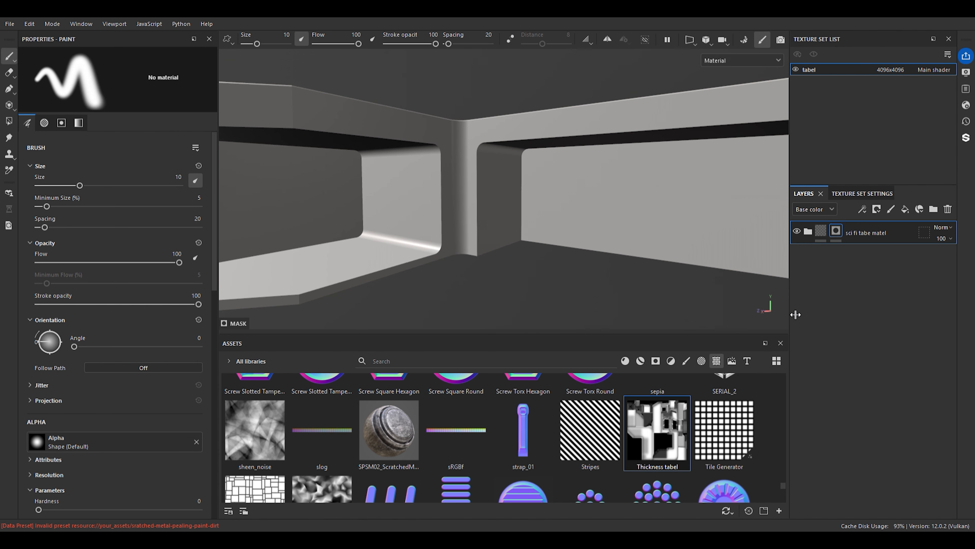
{"action": "left_click", "coordinate": [905, 209]}
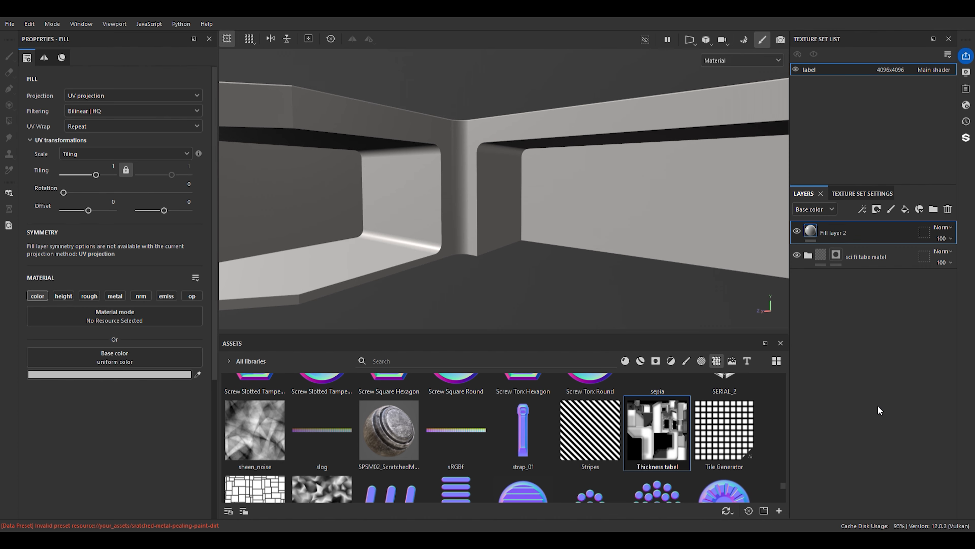
Set Fill layer 2's base color to white and enable its roughness and metallic channels, leaving height off
{"action": "left_click_drag", "start_coordinate": [147, 375], "coordinate": [147, 239]}
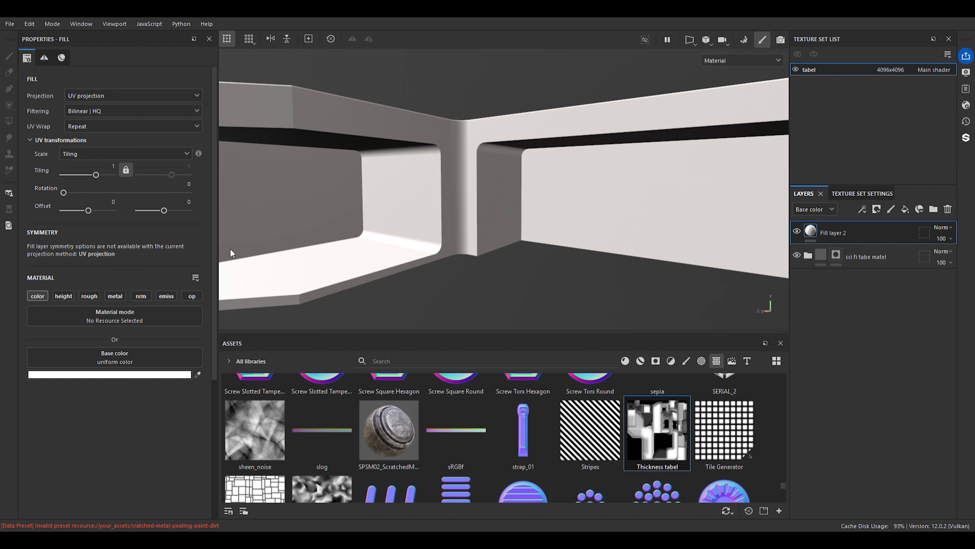
{"action": "left_click", "coordinate": [62, 295]}
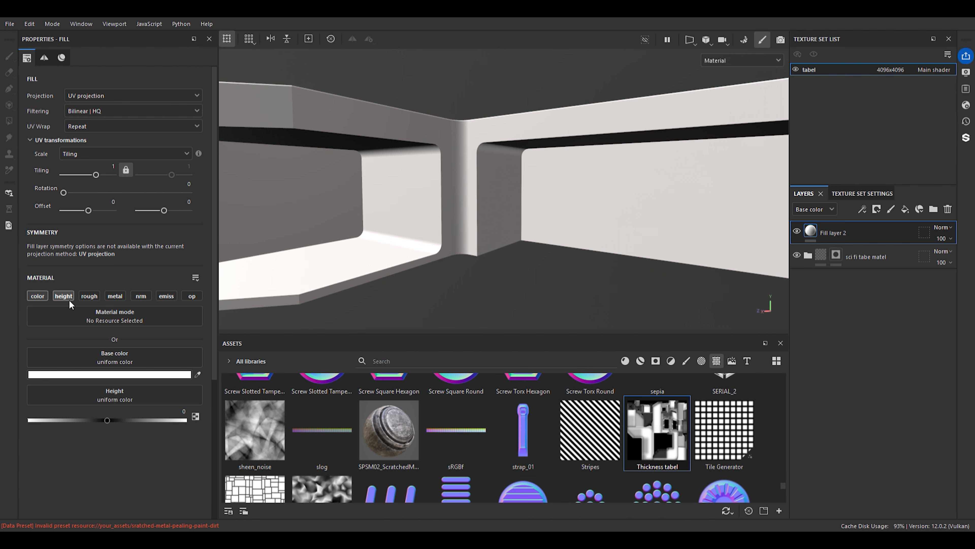
{"action": "left_click", "coordinate": [61, 296]}
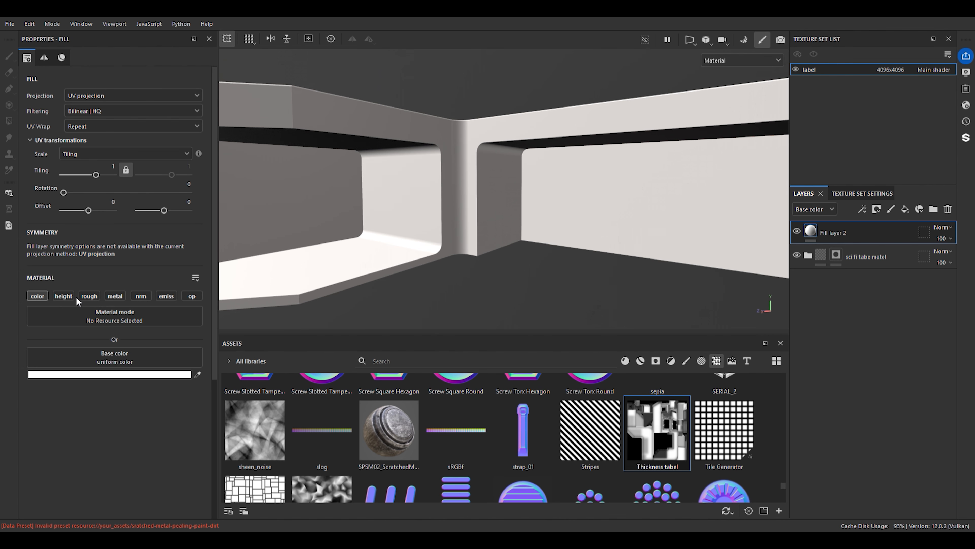
{"action": "left_click", "coordinate": [95, 299]}
{"action": "left_click", "coordinate": [114, 297]}
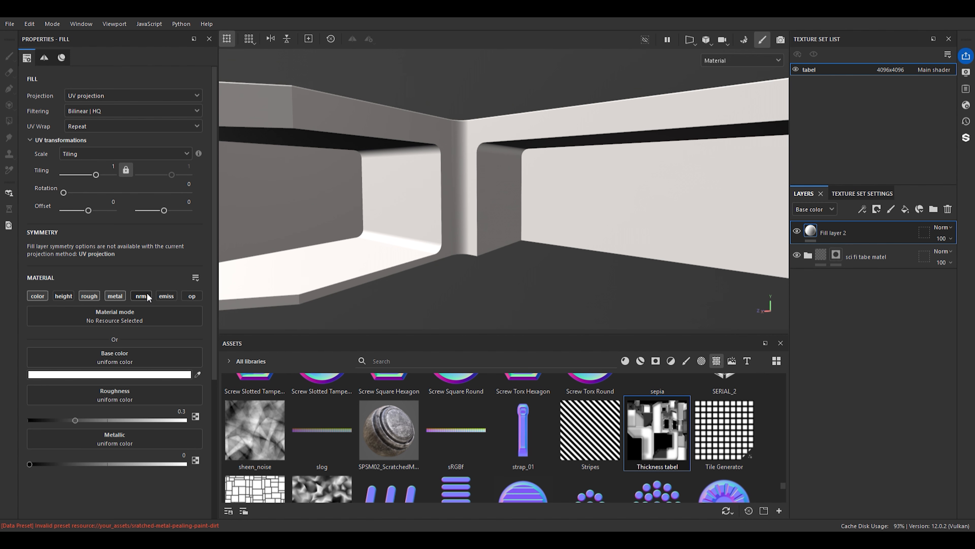
Set Fill layer 2's roughness to 0.1597 and metallic to 0.1981, checking the white material across the desk
{"action": "mouse_move", "coordinate": [68, 419]}
{"action": "left_mouse_down"}
{"action": "mouse_move", "coordinate": [32, 419]}
{"action": "mouse_move", "coordinate": [90, 415]}
{"action": "mouse_move", "coordinate": [77, 422]}
{"action": "mouse_move", "coordinate": [60, 422]}
{"action": "mouse_move", "coordinate": [109, 404]}
{"action": "mouse_move", "coordinate": [171, 402]}
{"action": "mouse_move", "coordinate": [42, 417]}
{"action": "mouse_move", "coordinate": [100, 413]}
{"action": "mouse_move", "coordinate": [61, 418]}
{"action": "left_mouse_up"}
{"action": "left_click_drag", "start_coordinate": [29, 463], "coordinate": [58, 454]}
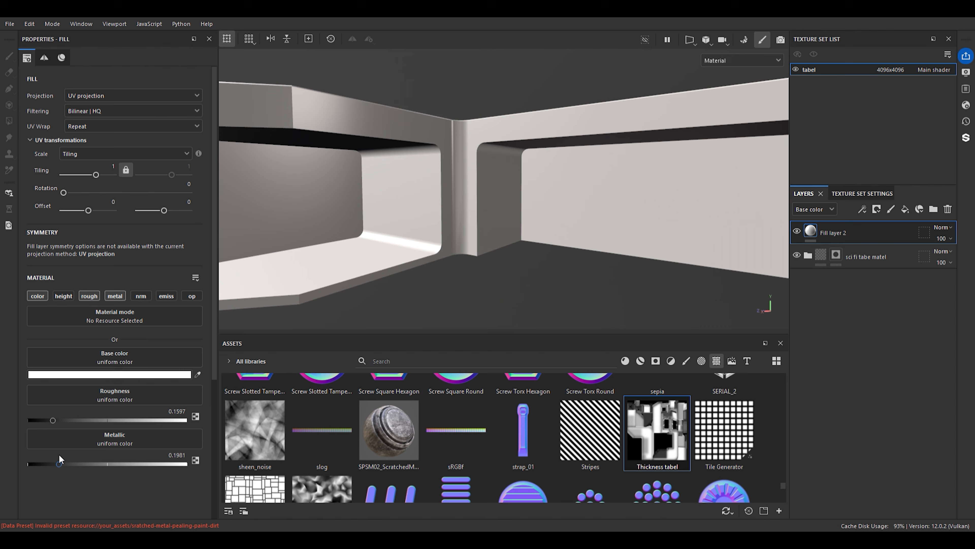
{"action": "right_click_drag", "start_coordinate": [405, 293], "coordinate": [513, 170], "text": "alt"}
{"action": "left_click_drag", "start_coordinate": [513, 170], "coordinate": [610, 192], "text": "alt"}
{"action": "right_click_drag", "start_coordinate": [609, 192], "coordinate": [328, 189], "text": "alt"}
{"action": "left_click_drag", "start_coordinate": [329, 189], "coordinate": [420, 220], "text": "alt"}
{"action": "right_click_drag", "start_coordinate": [420, 220], "coordinate": [442, 226], "text": "alt"}
{"action": "middle_click_drag", "start_coordinate": [441, 226], "coordinate": [400, 195], "text": "alt"}
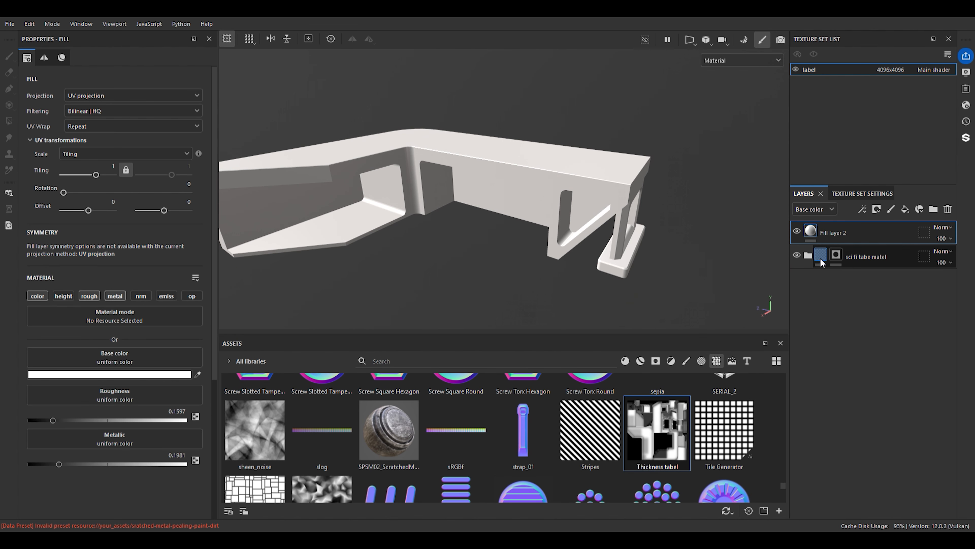
Copy Fill layer 1, 2, 1 and Fill Layer from the "sci fi tabe matel" folder and paste them above Fill layer 2
{"action": "left_click", "coordinate": [808, 255]}
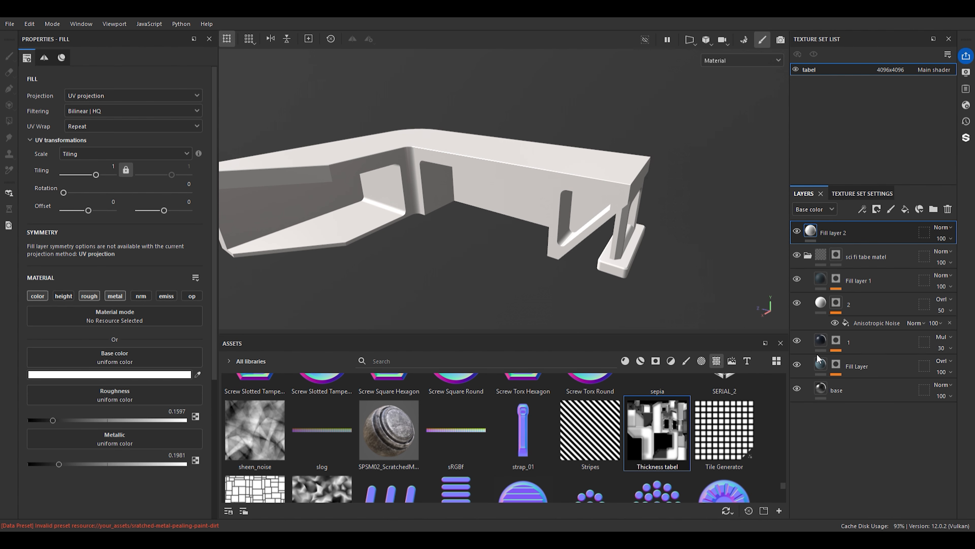
{"action": "left_click", "coordinate": [848, 277]}
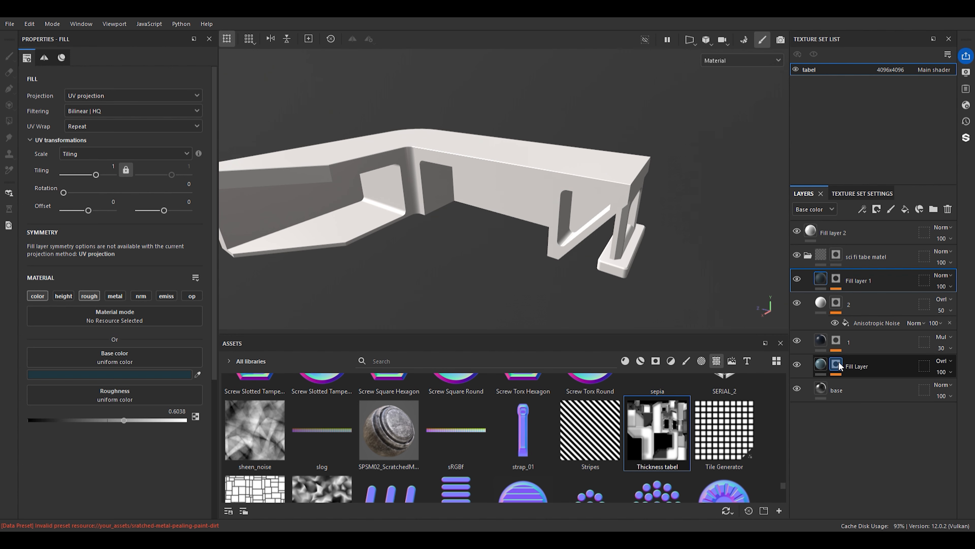
{"action": "left_click", "coordinate": [875, 369], "text": "shift"}
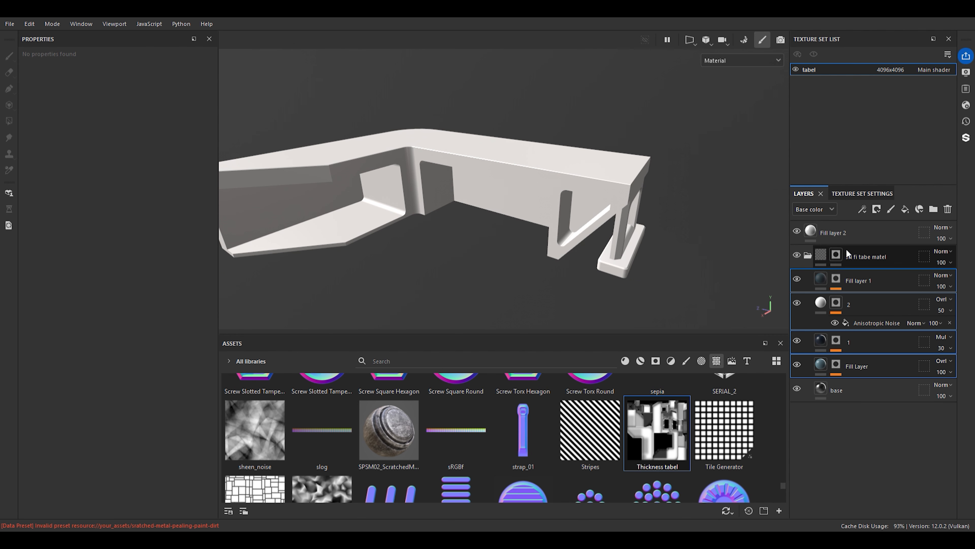
{"action": "left_click", "coordinate": [859, 232]}
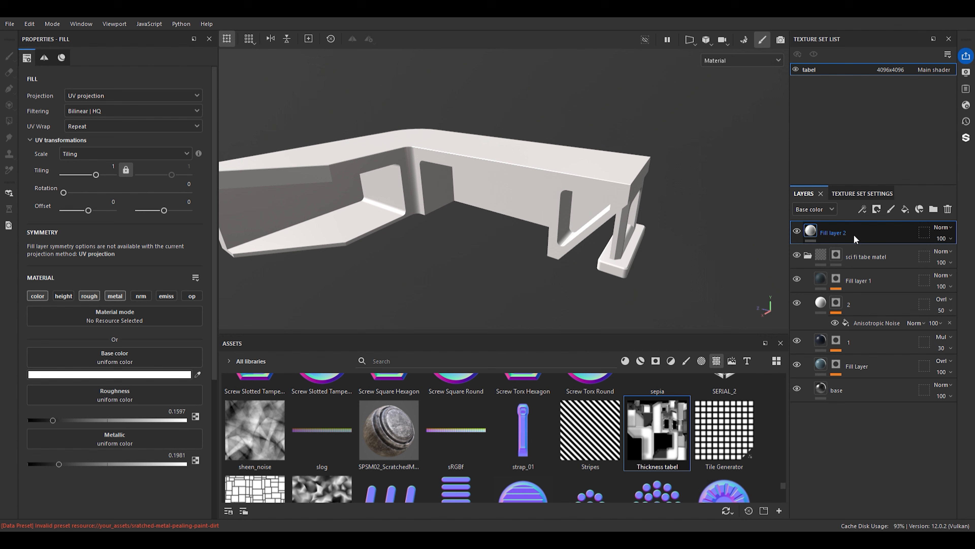
{"action": "key", "text": "ctrl+v"}
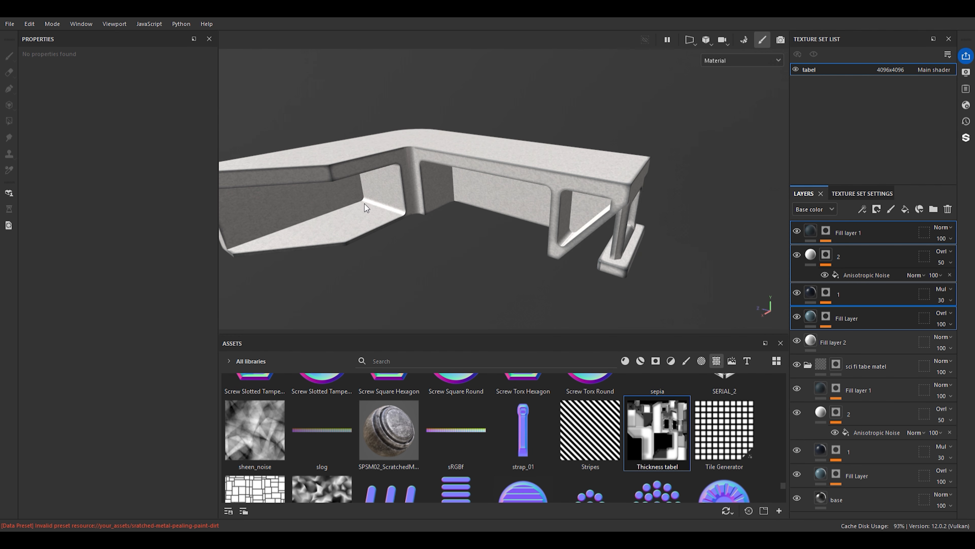
Examine the copied detail layers over the white base on the desk's inner corner, shelves and side support
{"action": "scroll", "coordinate": [436, 159], "scroll_direction": "up", "scroll_amount": 6}
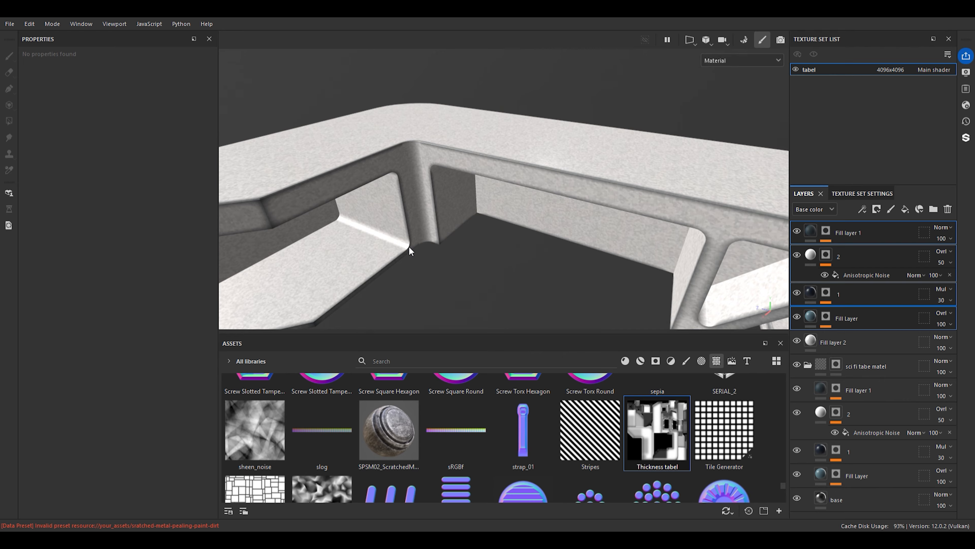
{"action": "left_click_drag", "start_coordinate": [417, 292], "coordinate": [407, 203], "text": "alt"}
{"action": "scroll", "coordinate": [377, 194], "scroll_direction": "up", "scroll_amount": 3}
{"action": "middle_click_drag", "start_coordinate": [386, 198], "coordinate": [448, 189], "text": "alt"}
{"action": "left_click_drag", "start_coordinate": [449, 189], "coordinate": [483, 203], "text": "alt"}
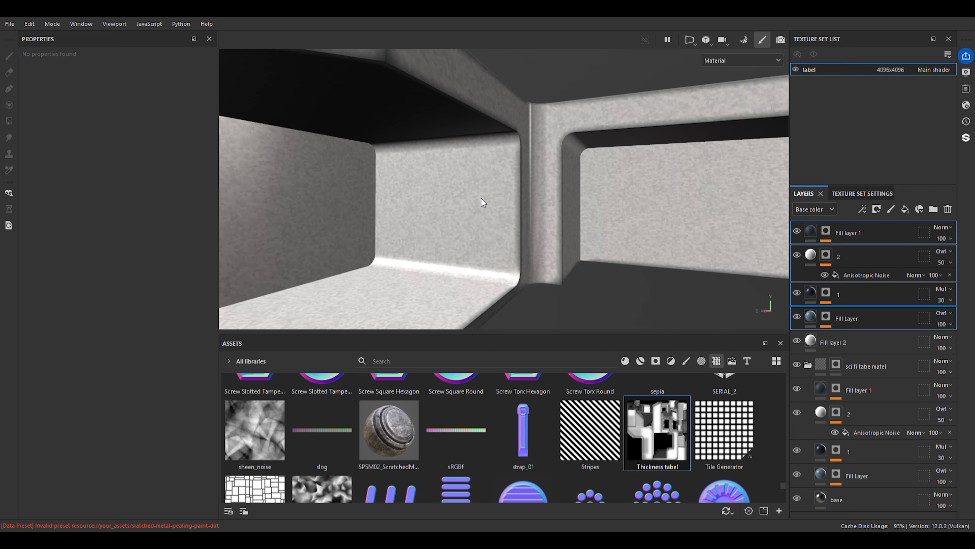
{"action": "scroll", "coordinate": [481, 202], "scroll_direction": "down", "scroll_amount": 10}
{"action": "middle_click_drag", "start_coordinate": [490, 194], "coordinate": [413, 236], "text": "alt"}
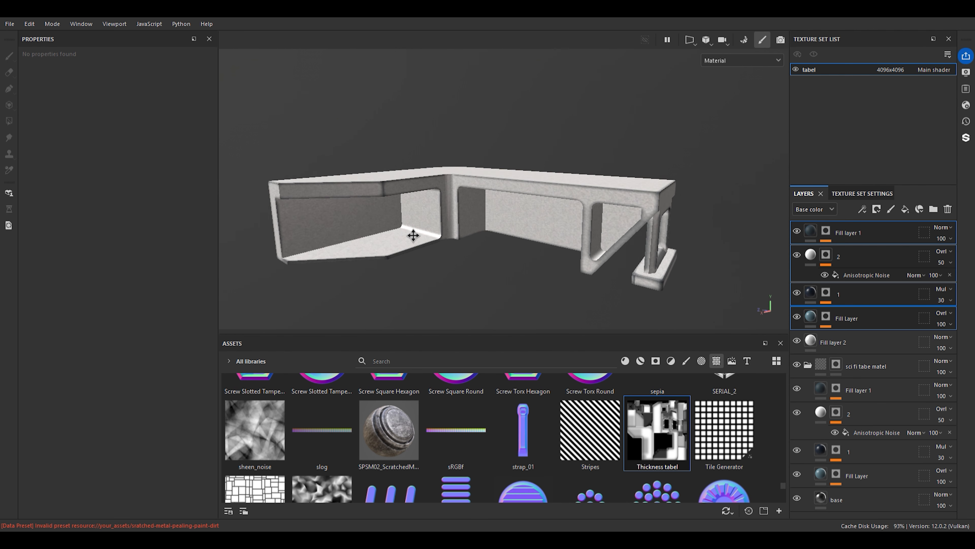
{"action": "scroll", "coordinate": [488, 210], "scroll_direction": "up", "scroll_amount": 5}
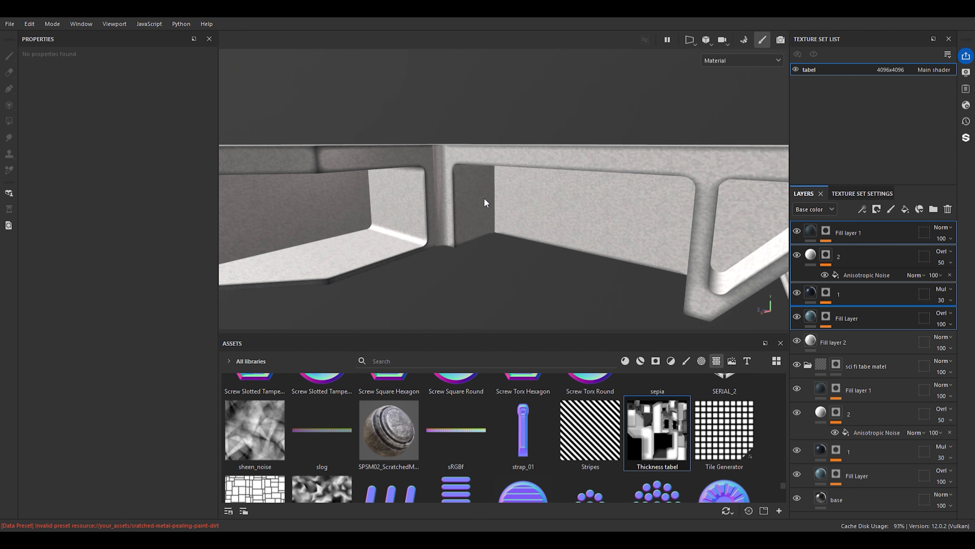
{"action": "scroll", "coordinate": [485, 206], "scroll_direction": "down", "scroll_amount": 5}
{"action": "scroll", "coordinate": [454, 233], "scroll_direction": "up", "scroll_amount": 5}
{"action": "scroll", "coordinate": [455, 233], "scroll_direction": "down", "scroll_amount": 5}
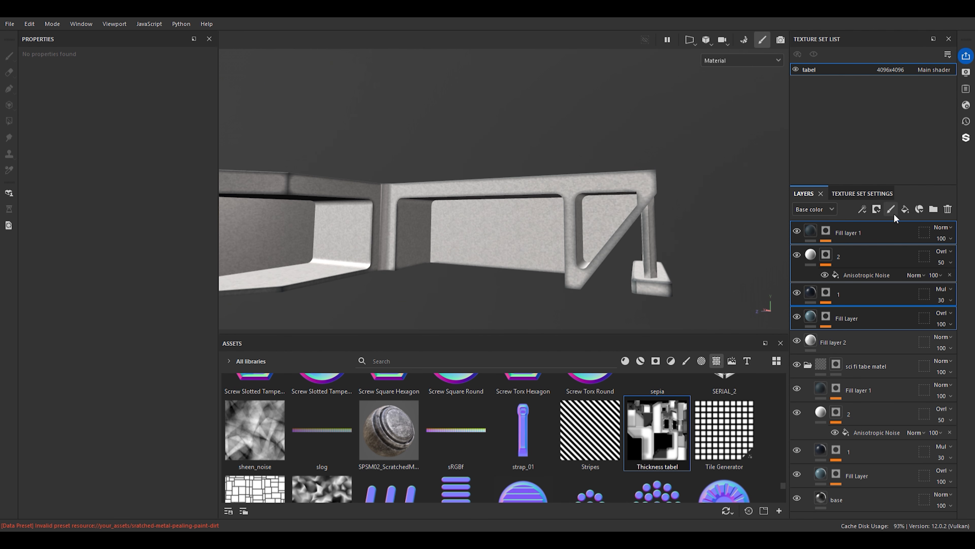
Review the copied Fill Layer's properties and the Curvature generator settings in the copied Fill layer 1's mask
{"action": "left_click", "coordinate": [811, 316]}
{"action": "scroll", "coordinate": [558, 225], "scroll_direction": "up", "scroll_amount": 3}
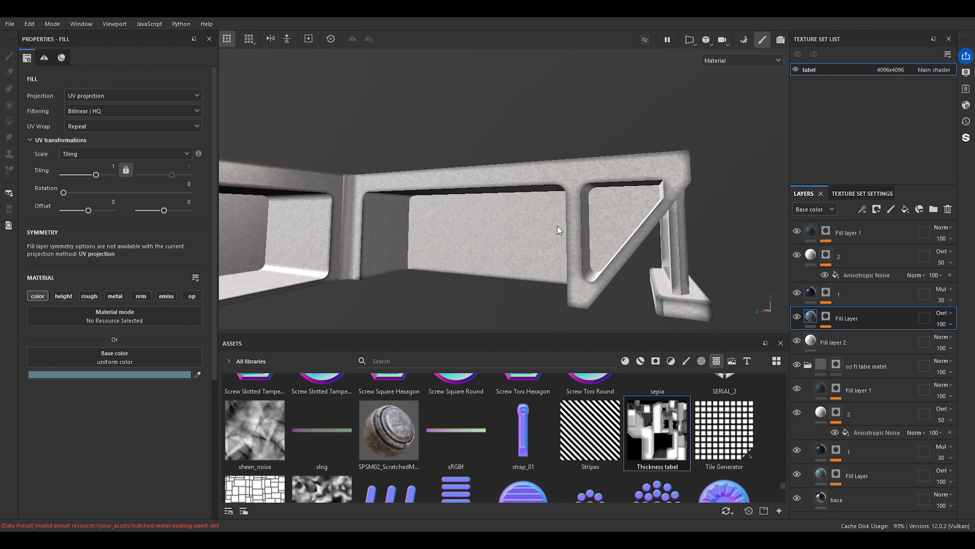
{"action": "left_click", "coordinate": [811, 231]}
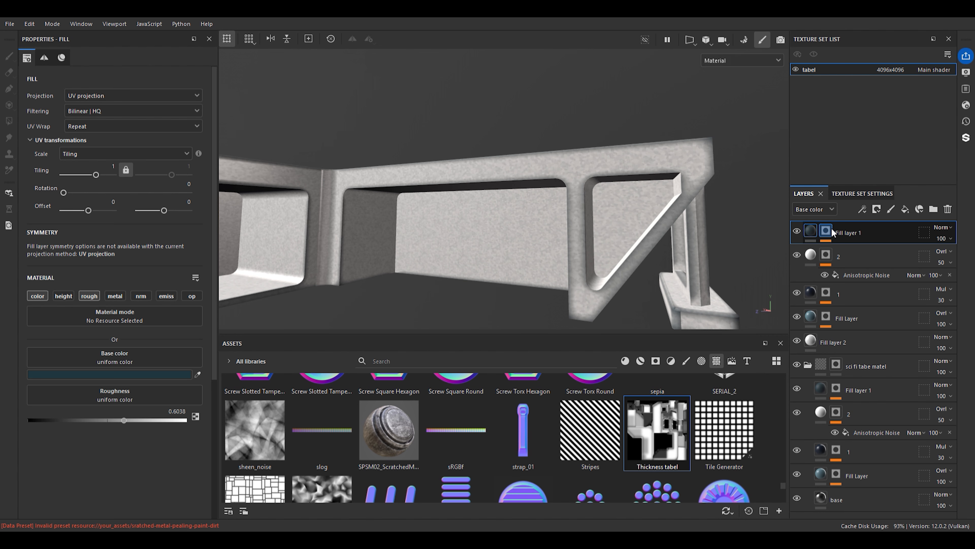
{"action": "left_click", "coordinate": [830, 231]}
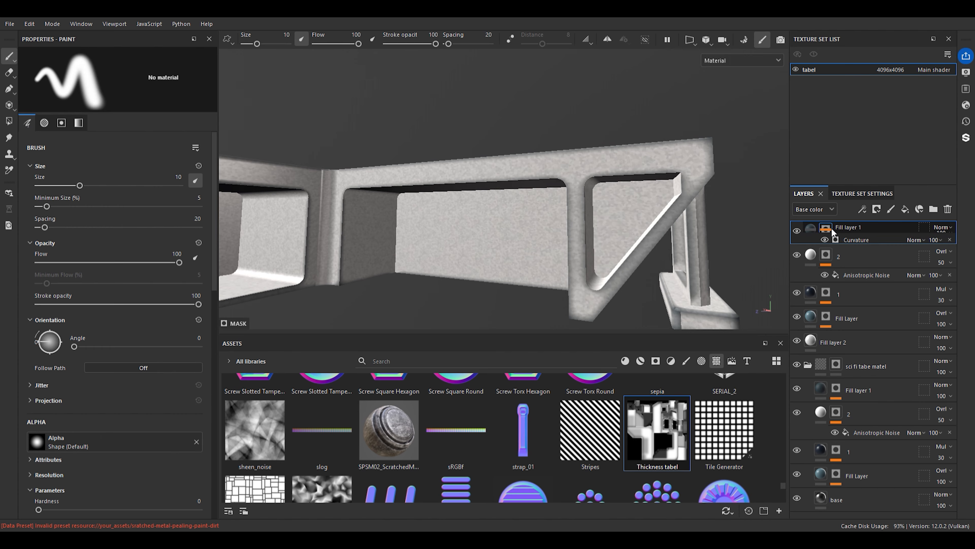
{"action": "left_click", "coordinate": [841, 252]}
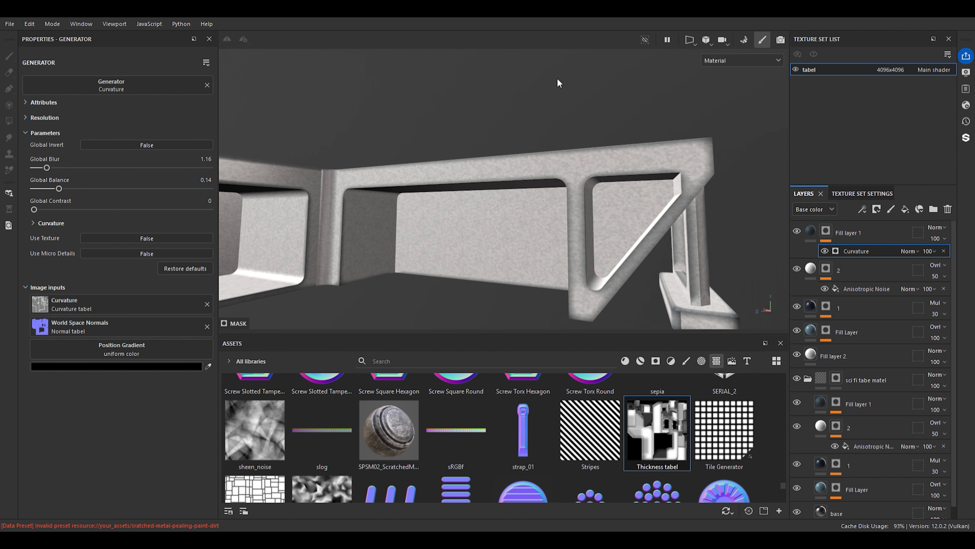
Hide the copied Fill layer 1, 2 and 1 so only the copied Fill Layer affects the white base at the desk corner
{"action": "left_click", "coordinate": [812, 233]}
{"action": "left_click", "coordinate": [796, 232]}
{"action": "left_click", "coordinate": [796, 254]}
{"action": "left_click", "coordinate": [797, 293]}
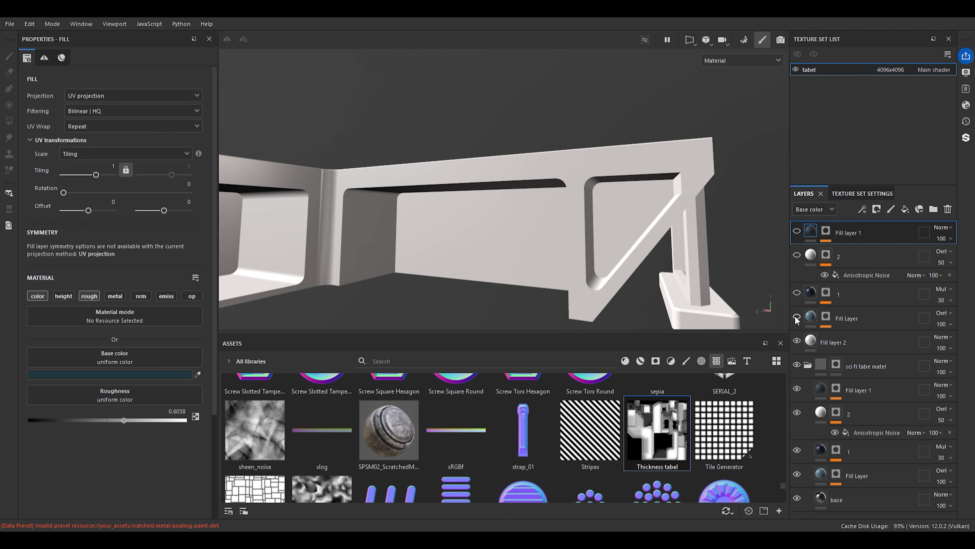
{"action": "left_click_drag", "start_coordinate": [757, 301], "coordinate": [580, 240], "text": "alt"}
{"action": "scroll", "coordinate": [399, 157], "scroll_direction": "up", "scroll_amount": 4}
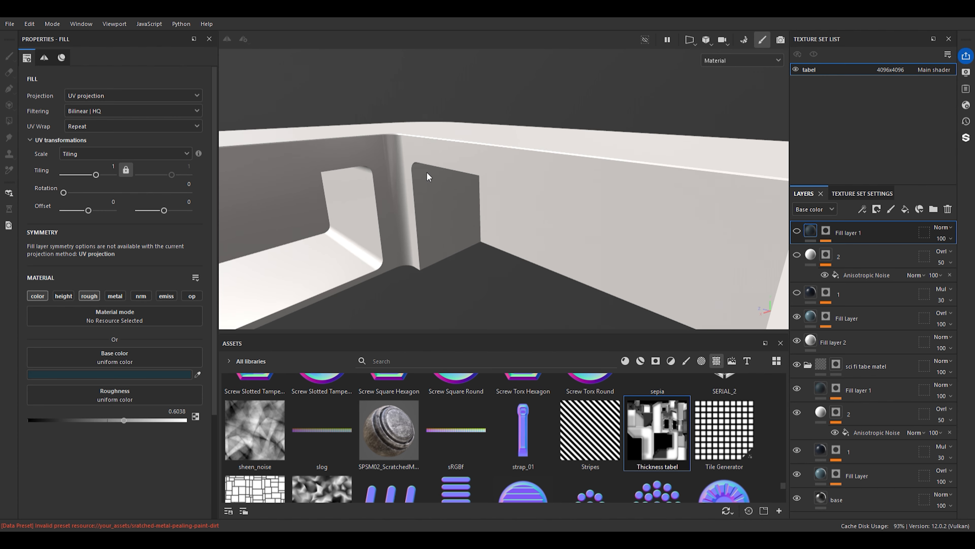
{"action": "left_click_drag", "start_coordinate": [429, 178], "coordinate": [545, 204], "text": "alt"}
Open the BnW Spots 2 fill in the copied Fill Layer's mask and display that mask on the model
{"action": "left_click", "coordinate": [826, 315]}
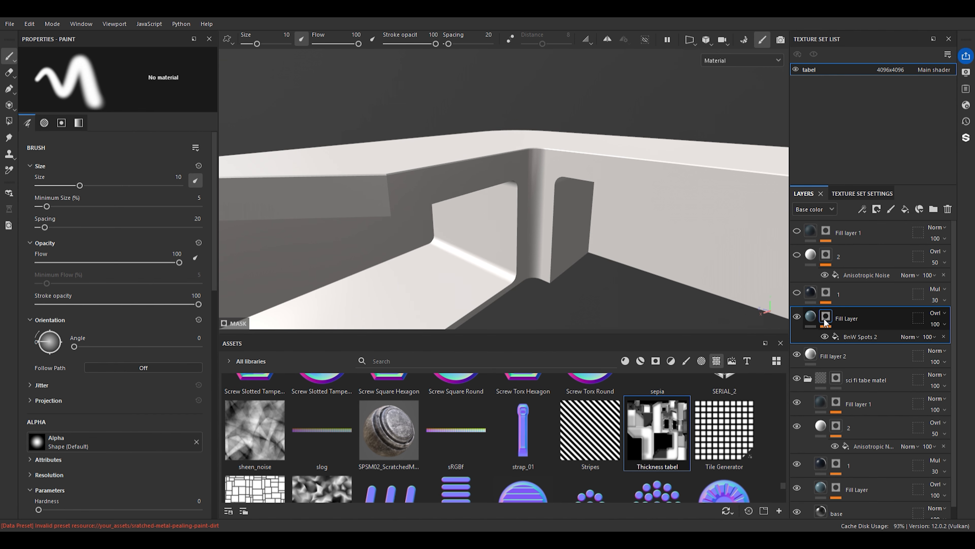
{"action": "left_click", "coordinate": [850, 337]}
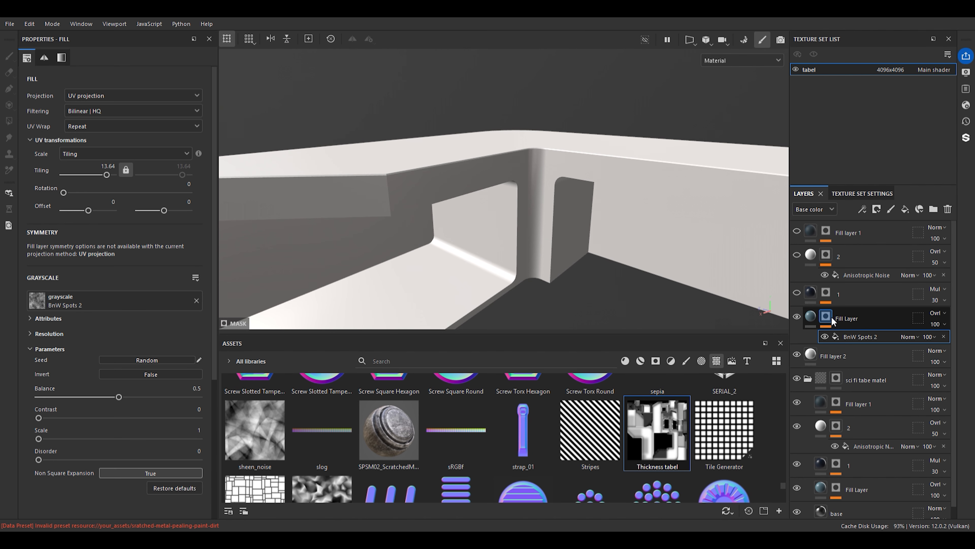
{"action": "left_click", "coordinate": [830, 317], "text": "alt"}
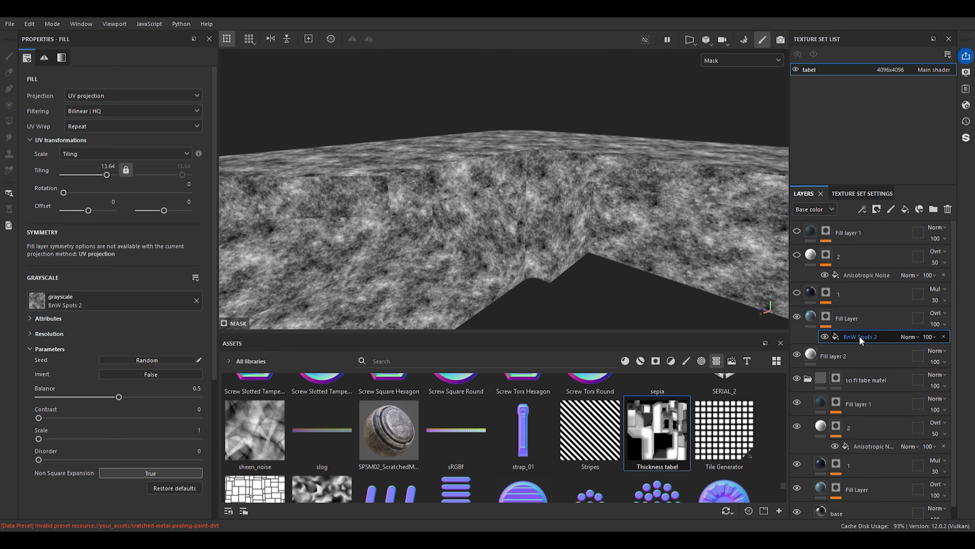
Set the copied Fill Layer's blend mode to Normal and view the resulting material around the desk's inner corner
{"action": "left_click", "coordinate": [843, 321]}
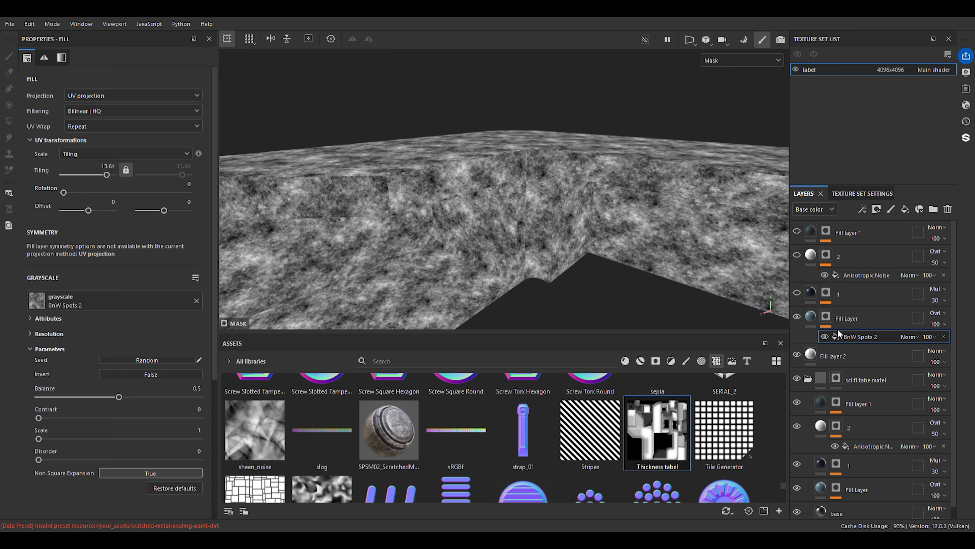
{"action": "left_click", "coordinate": [937, 169]}
{"action": "scroll", "coordinate": [465, 149], "scroll_direction": "down", "scroll_amount": 4}
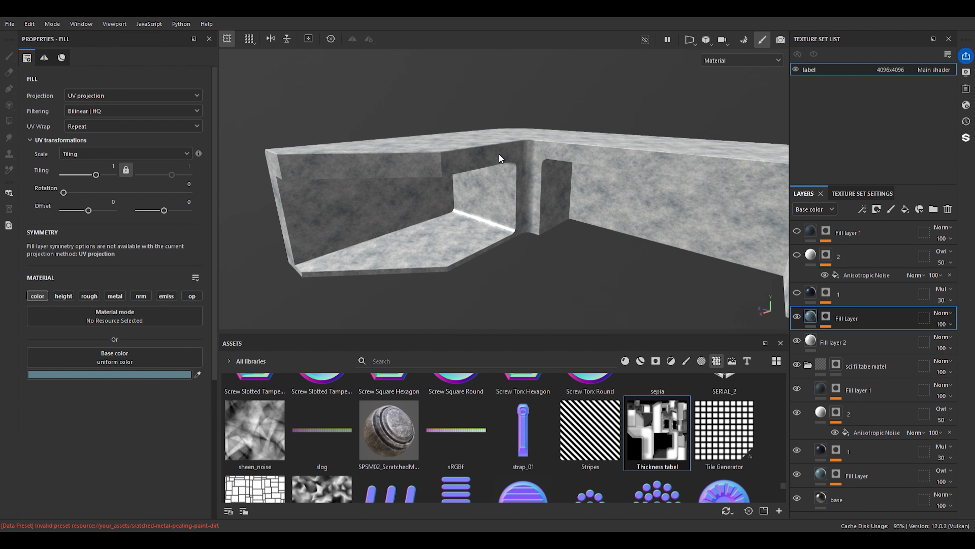
{"action": "scroll", "coordinate": [521, 188], "scroll_direction": "up", "scroll_amount": 3}
{"action": "scroll", "coordinate": [513, 167], "scroll_direction": "down", "scroll_amount": 4}
{"action": "left_click_drag", "start_coordinate": [562, 207], "coordinate": [542, 211], "text": "alt"}
{"action": "scroll", "coordinate": [528, 206], "scroll_direction": "up", "scroll_amount": 3}
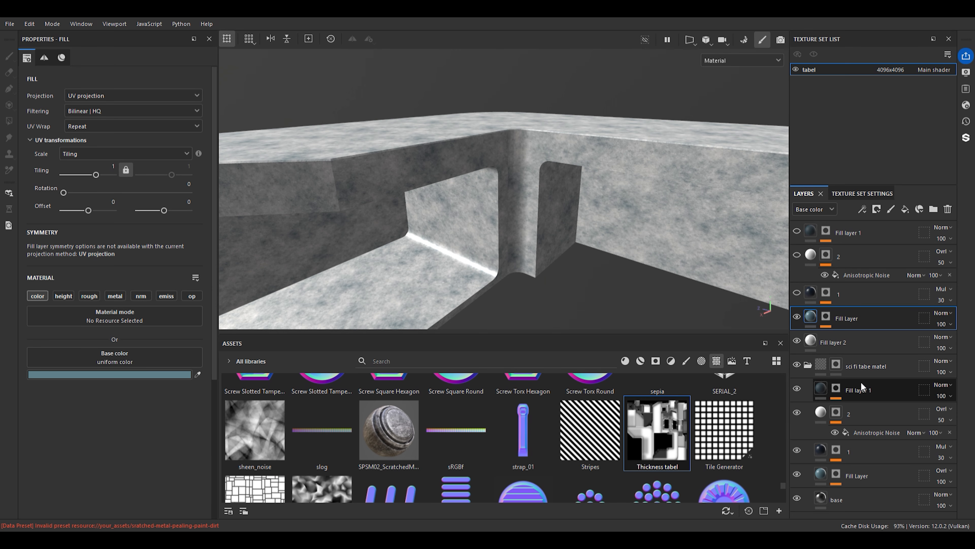
Show the copied layer 1 and change its base color to white
{"action": "left_click", "coordinate": [796, 292]}
{"action": "left_click", "coordinate": [810, 291]}
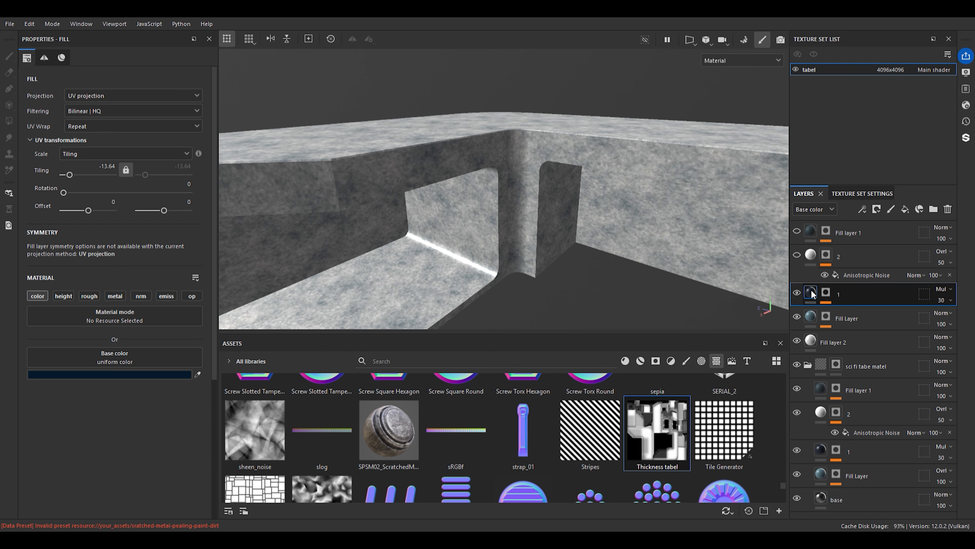
{"action": "left_click_drag", "start_coordinate": [177, 334], "coordinate": [88, 329]}
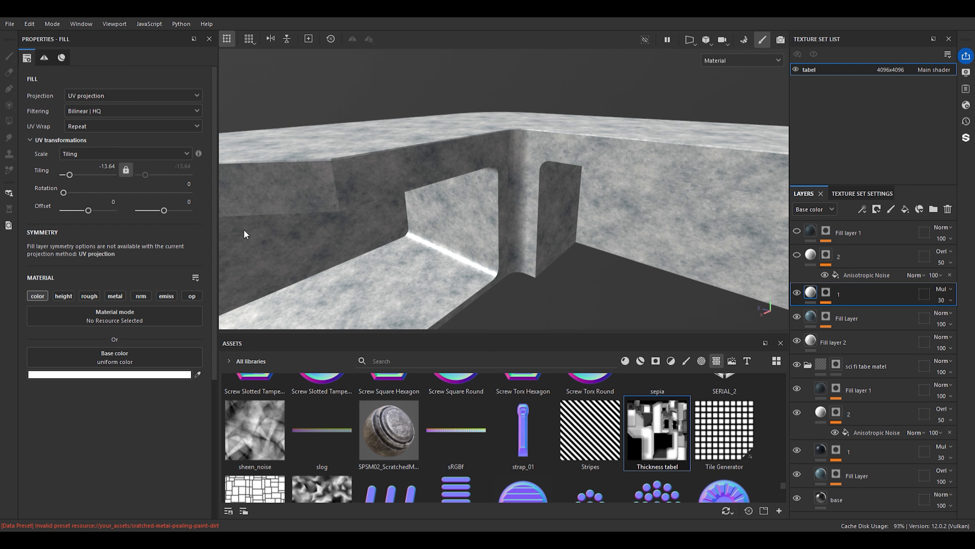
Show the copied layer 2, open the Anisotropic Noise fill in its mask and display that mask on the model
{"action": "left_click", "coordinate": [797, 254]}
{"action": "left_click_drag", "start_coordinate": [568, 174], "coordinate": [586, 145], "text": "alt"}
{"action": "left_click", "coordinate": [848, 257]}
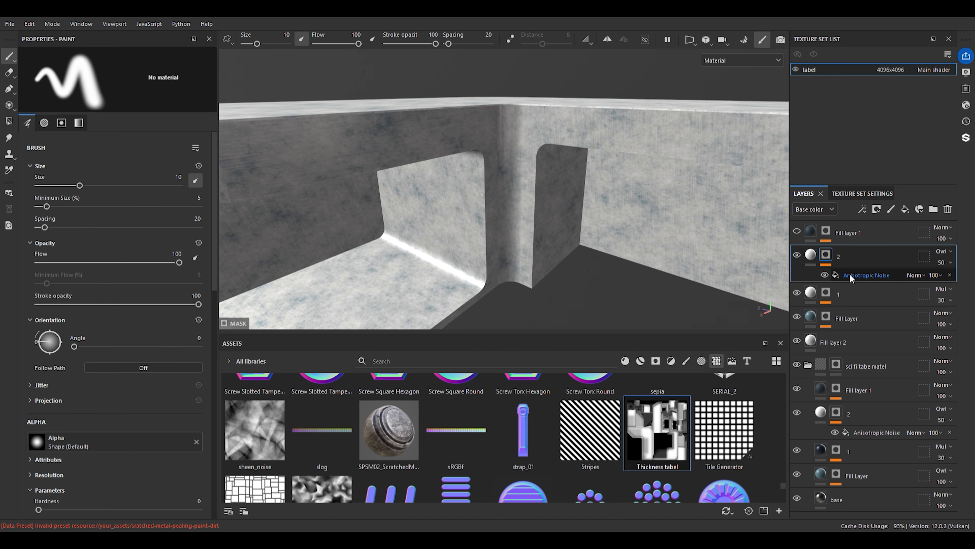
{"action": "left_click", "coordinate": [850, 273]}
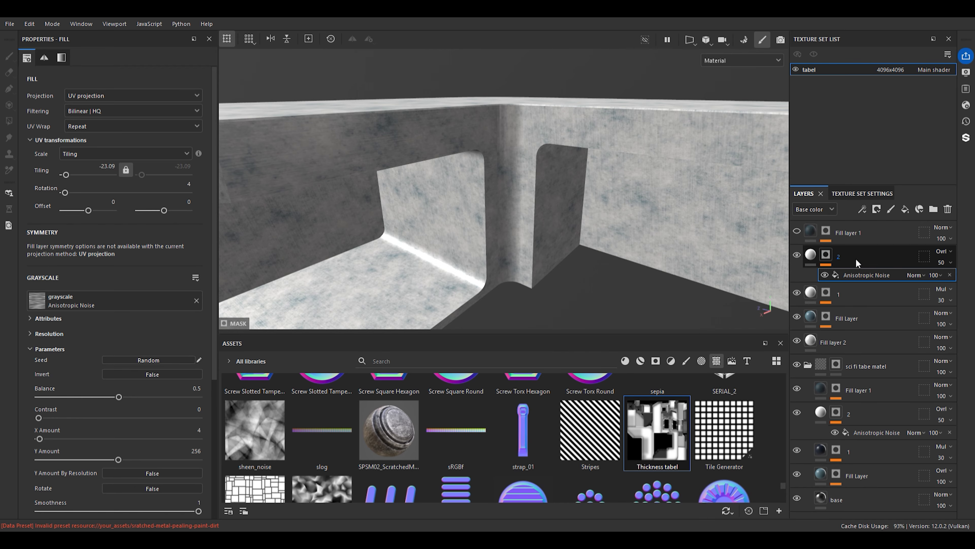
{"action": "left_click", "coordinate": [832, 262], "text": "alt"}
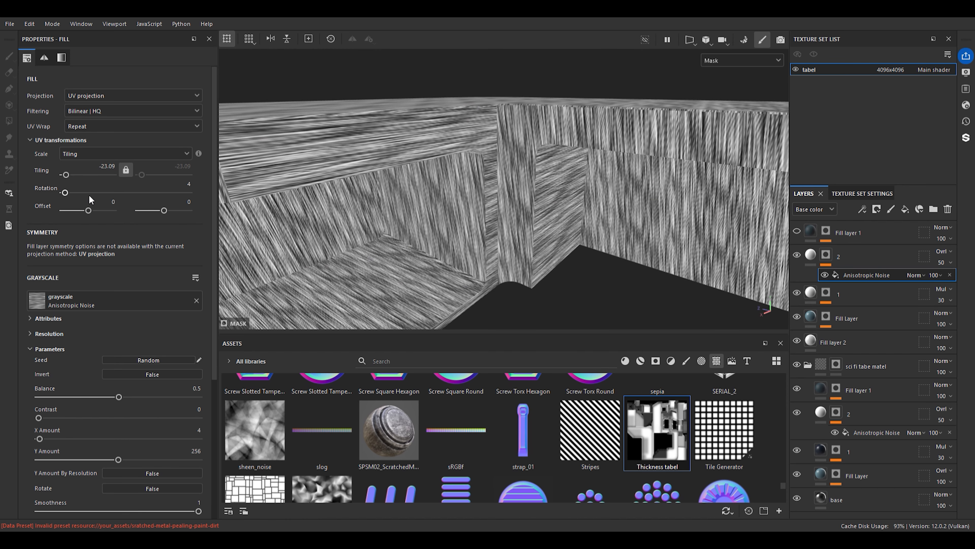
{"action": "left_click_drag", "start_coordinate": [60, 197], "coordinate": [126, 173]}
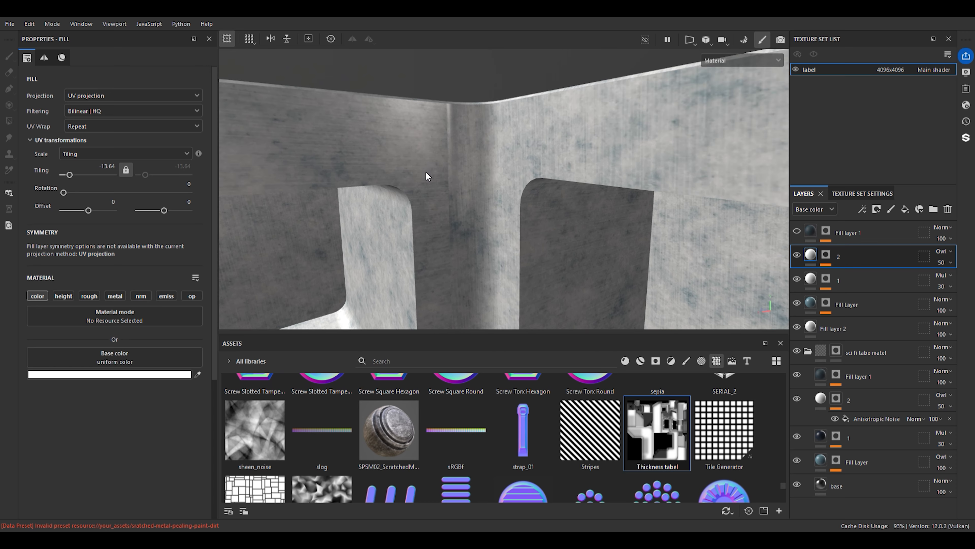
Examine the combined spots and brushed noise over the white base on the desk's inner corner, openings, shelf and front panels
{"action": "left_click_drag", "start_coordinate": [649, 213], "coordinate": [436, 264], "text": "alt"}
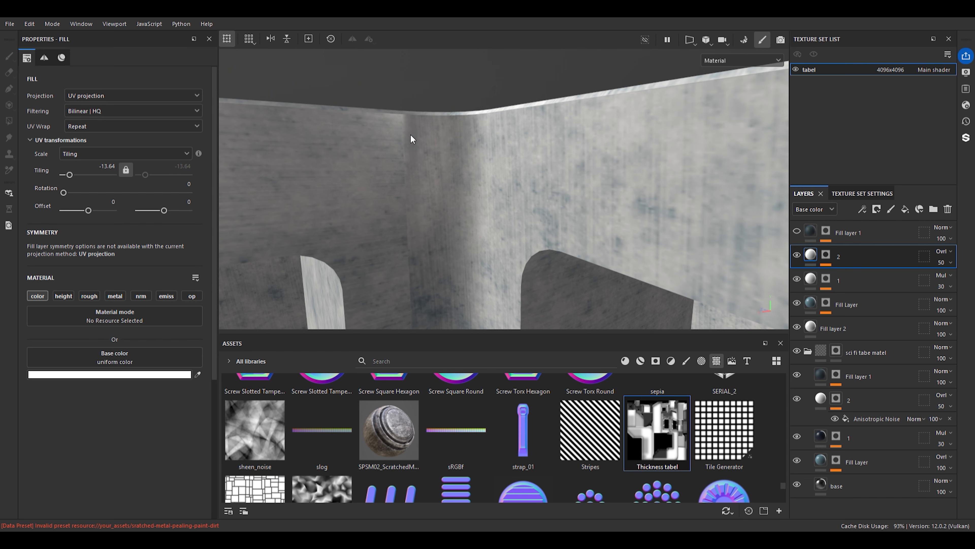
{"action": "left_click_drag", "start_coordinate": [442, 213], "coordinate": [375, 214], "text": "alt"}
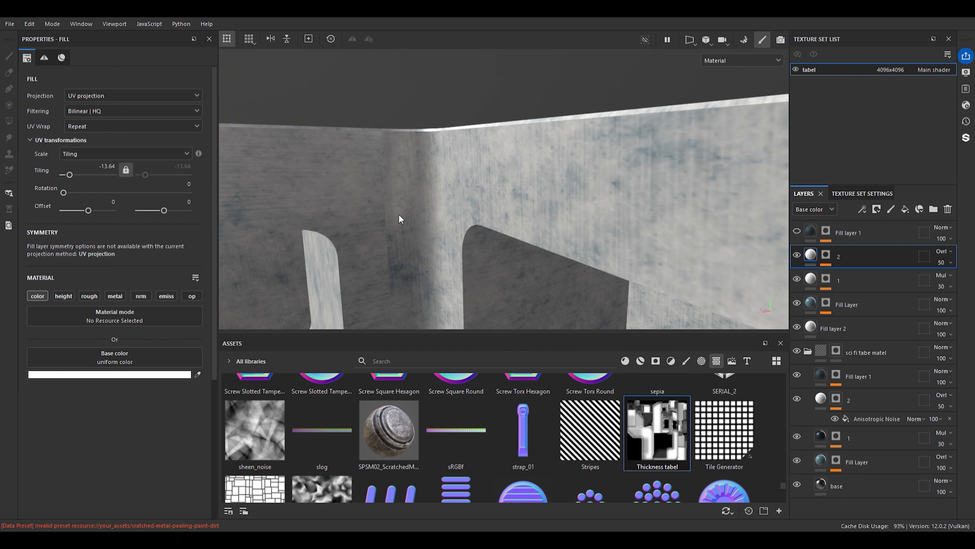
{"action": "left_click_drag", "start_coordinate": [421, 212], "coordinate": [423, 196], "text": "alt"}
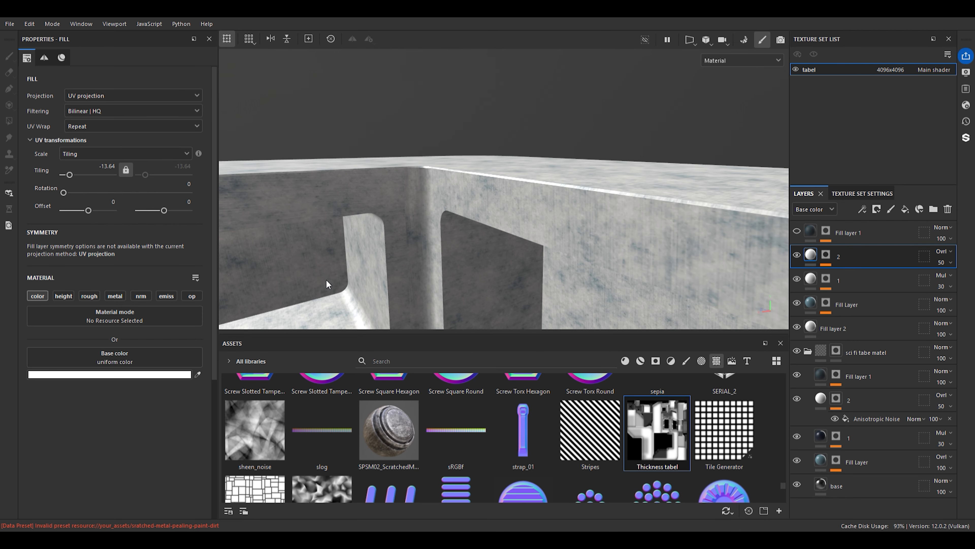
{"action": "left_click_drag", "start_coordinate": [386, 239], "coordinate": [394, 214], "text": "alt"}
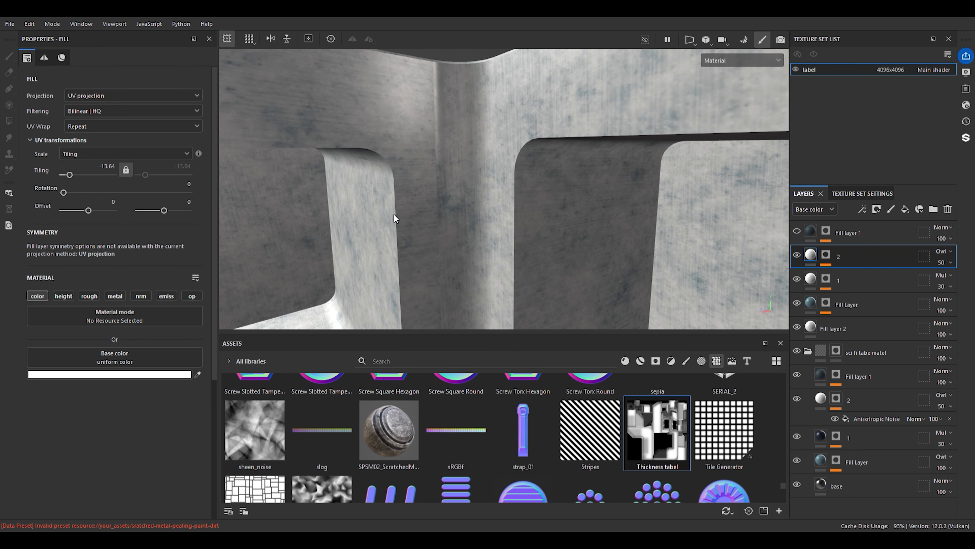
{"action": "scroll", "coordinate": [418, 210], "scroll_direction": "down", "scroll_amount": 5}
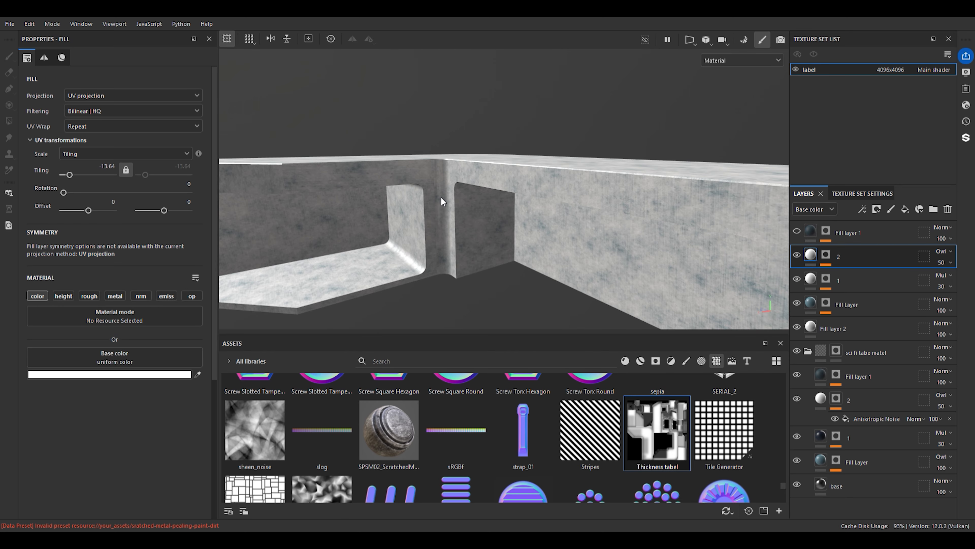
{"action": "scroll", "coordinate": [442, 197], "scroll_direction": "up", "scroll_amount": 5}
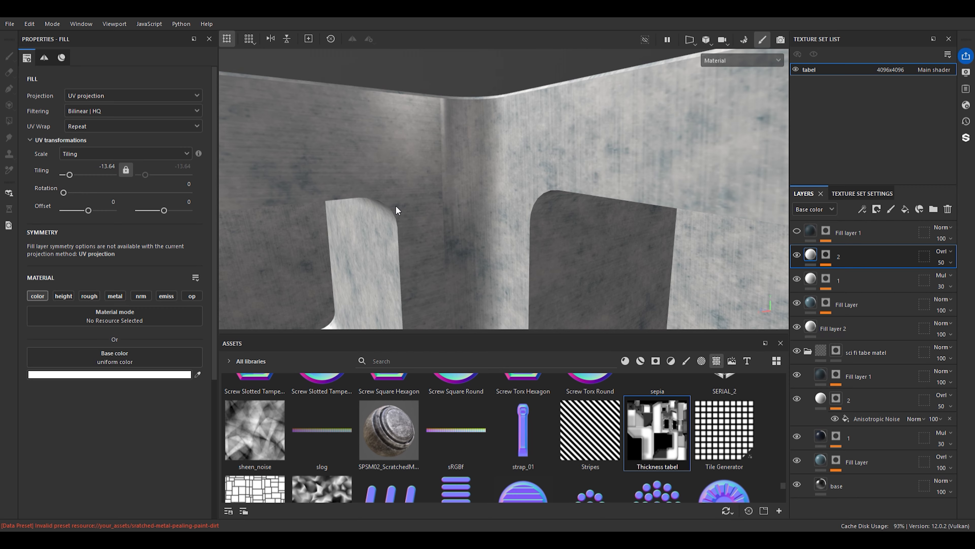
{"action": "scroll", "coordinate": [395, 211], "scroll_direction": "down", "scroll_amount": 3}
{"action": "scroll", "coordinate": [306, 268], "scroll_direction": "up", "scroll_amount": 5}
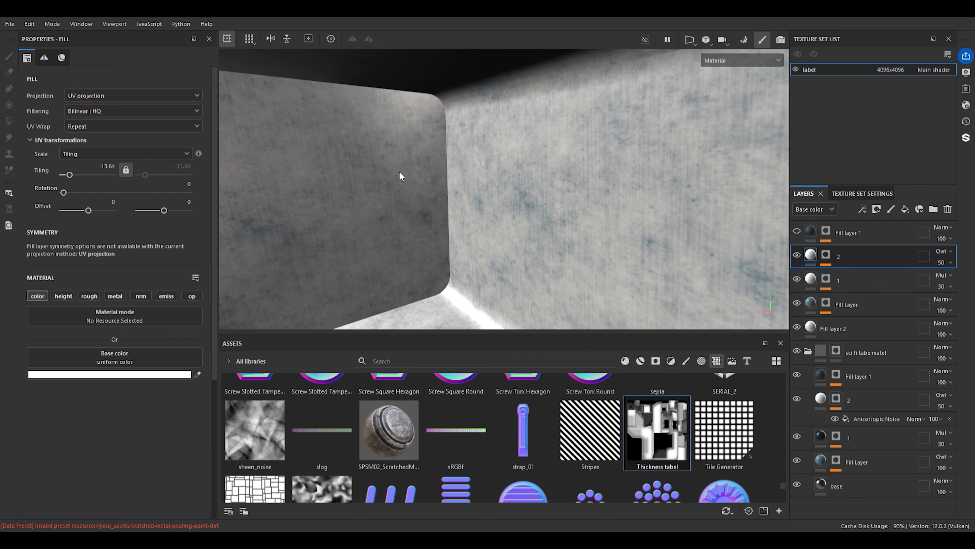
{"action": "scroll", "coordinate": [536, 178], "scroll_direction": "down", "scroll_amount": 6}
{"action": "scroll", "coordinate": [537, 178], "scroll_direction": "up", "scroll_amount": 3}
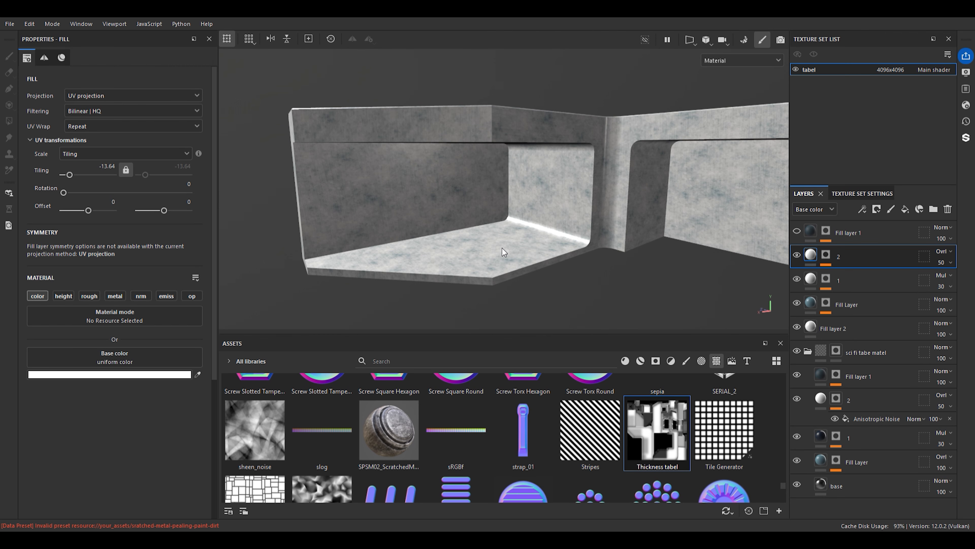
{"action": "scroll", "coordinate": [537, 186], "scroll_direction": "down", "scroll_amount": 4}
{"action": "middle_click_drag", "start_coordinate": [537, 186], "coordinate": [555, 275], "text": "alt"}
{"action": "scroll", "coordinate": [450, 213], "scroll_direction": "up", "scroll_amount": 4}
{"action": "left_click_drag", "start_coordinate": [555, 276], "coordinate": [347, 210], "text": "alt"}
{"action": "scroll", "coordinate": [517, 144], "scroll_direction": "down", "scroll_amount": 4}
{"action": "scroll", "coordinate": [343, 138], "scroll_direction": "up", "scroll_amount": 5}
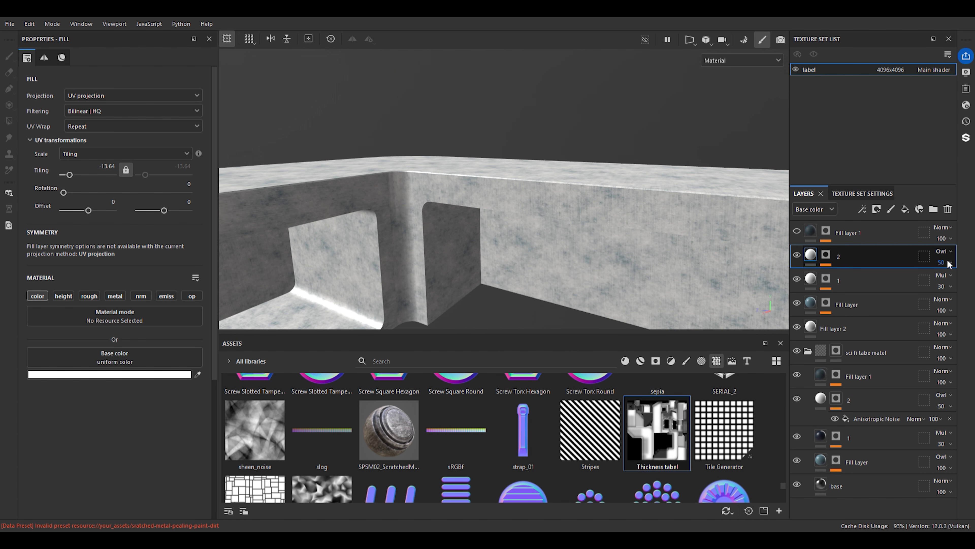
{"action": "mouse_move", "coordinate": [947, 277]}
{"action": "left_mouse_down"}
{"action": "mouse_move", "coordinate": [961, 276]}
{"action": "mouse_move", "coordinate": [948, 286]}
{"action": "left_mouse_up"}
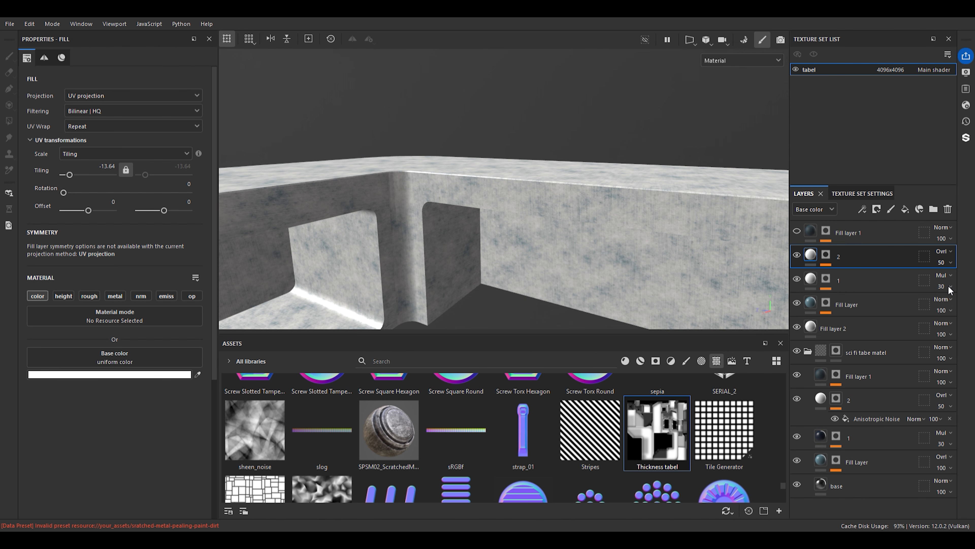
Show the copied Fill layer 1 and check its effect along the desk's edges, inner corner and side supports
{"action": "scroll", "coordinate": [362, 206], "scroll_direction": "down", "scroll_amount": 3}
{"action": "middle_click_drag", "start_coordinate": [363, 207], "coordinate": [509, 210], "text": "alt"}
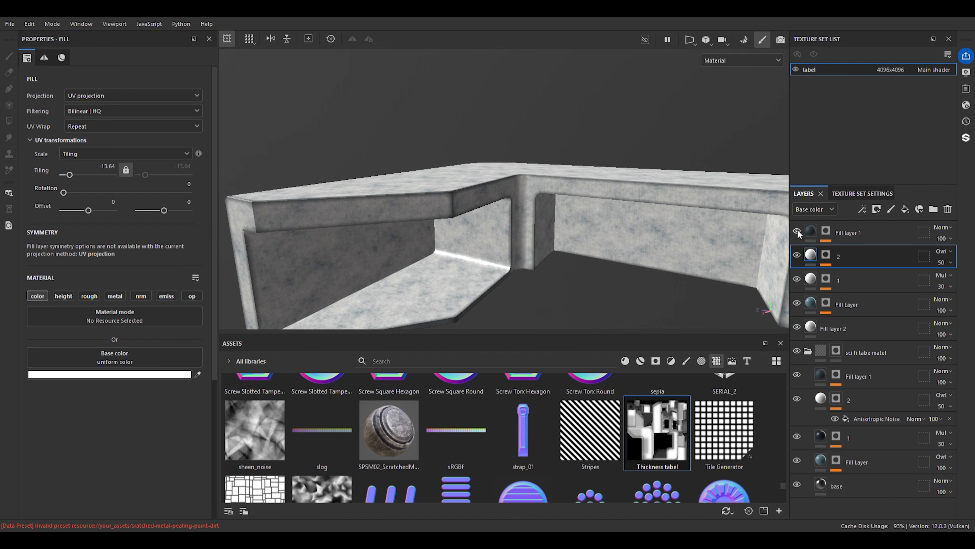
{"action": "scroll", "coordinate": [542, 260], "scroll_direction": "up", "scroll_amount": 5}
{"action": "middle_click_drag", "start_coordinate": [538, 243], "coordinate": [465, 181], "text": "alt"}
{"action": "scroll", "coordinate": [617, 189], "scroll_direction": "down", "scroll_amount": 4}
{"action": "middle_click_drag", "start_coordinate": [647, 194], "coordinate": [523, 206], "text": "alt"}
{"action": "scroll", "coordinate": [523, 207], "scroll_direction": "up", "scroll_amount": 8}
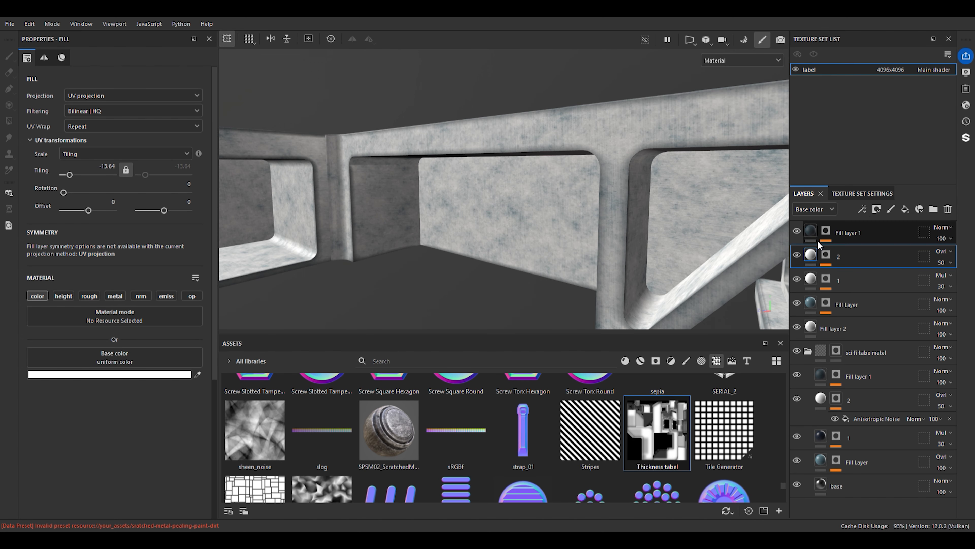
Set the copied Fill layer 1's opacity to 71 and check the whole desk
{"action": "left_click", "coordinate": [805, 234]}
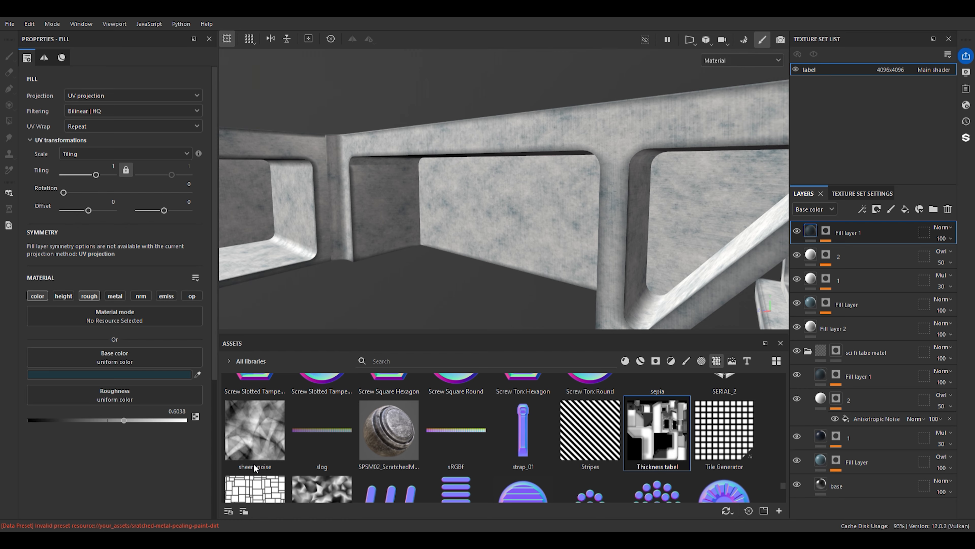
{"action": "mouse_move", "coordinate": [962, 258]}
{"action": "left_mouse_down"}
{"action": "mouse_move", "coordinate": [948, 254]}
{"action": "mouse_move", "coordinate": [957, 249]}
{"action": "left_mouse_up"}
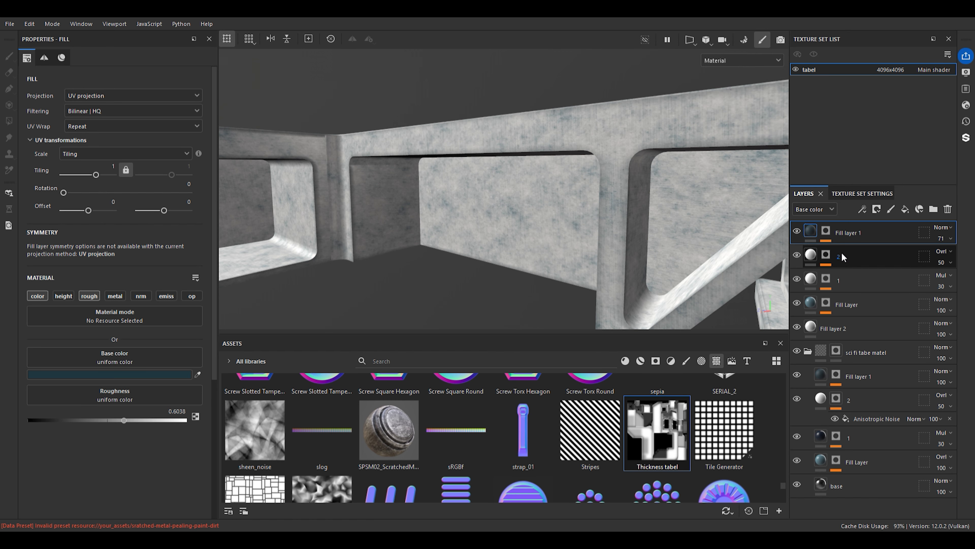
{"action": "scroll", "coordinate": [524, 263], "scroll_direction": "down", "scroll_amount": 5}
{"action": "left_click_drag", "start_coordinate": [514, 209], "coordinate": [516, 239], "text": "alt"}
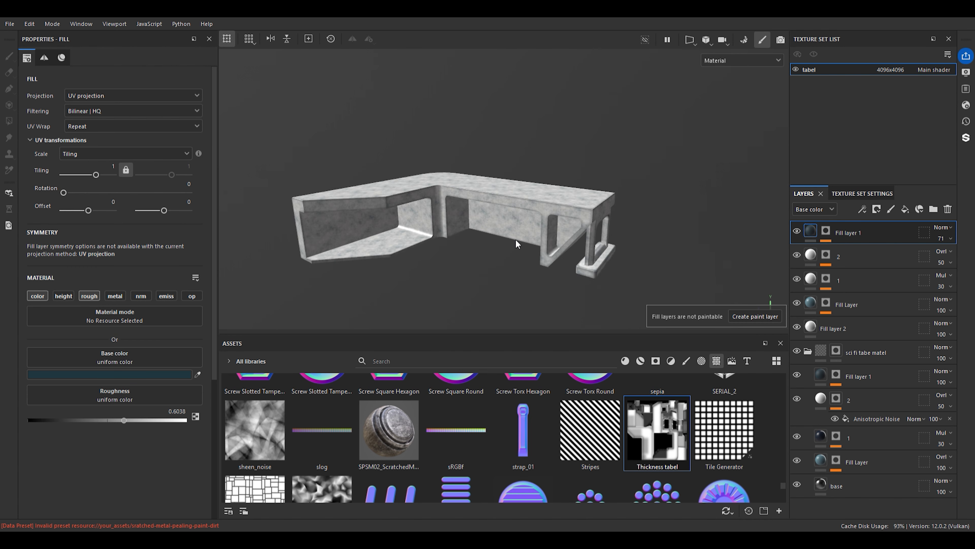
{"action": "middle_click_drag", "start_coordinate": [515, 240], "coordinate": [557, 220], "text": "alt"}
{"action": "scroll", "coordinate": [556, 221], "scroll_direction": "up", "scroll_amount": 5}
{"action": "left_click_drag", "start_coordinate": [348, 136], "coordinate": [484, 202], "text": "alt"}
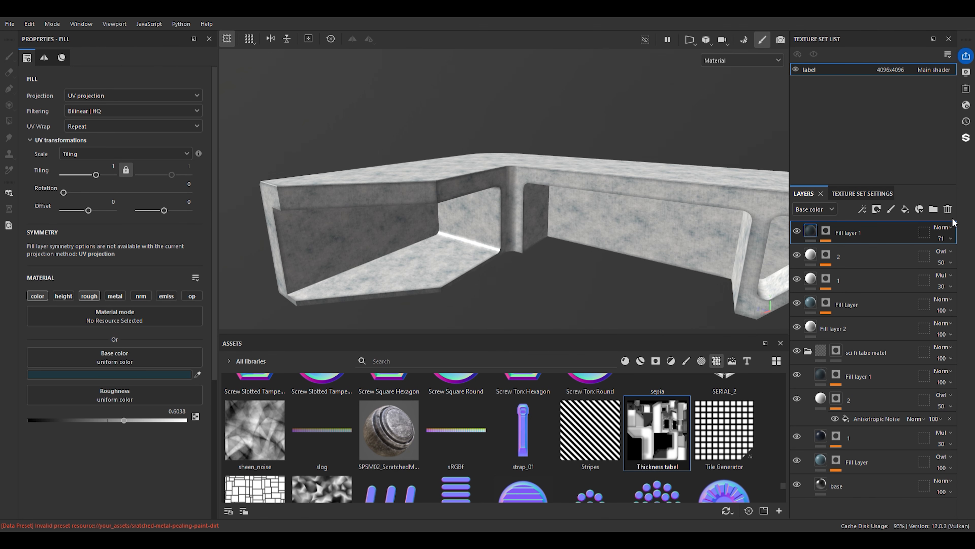
Create a folder named 2 and move Fill layer 2 and the four copied detail layers into it
{"action": "left_click", "coordinate": [842, 329], "text": "shift"}
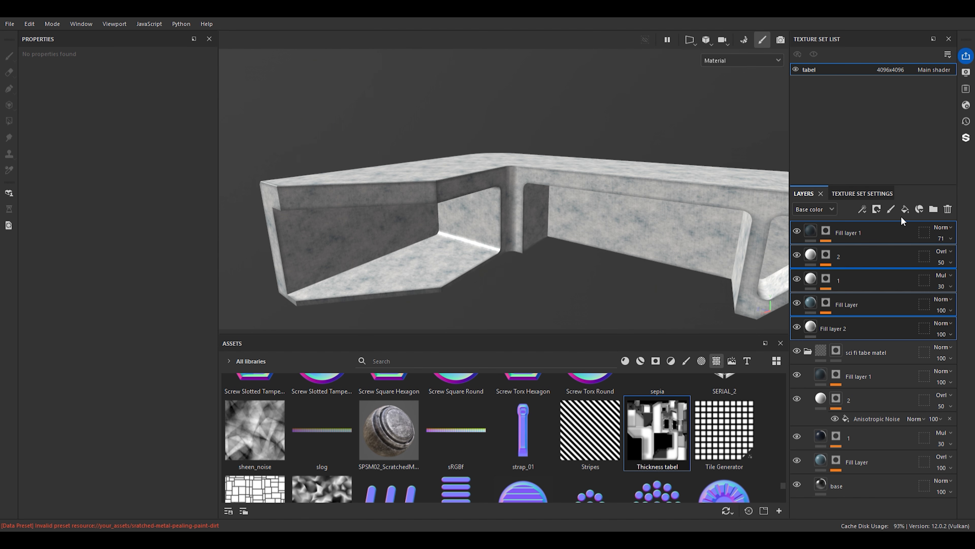
{"action": "left_click", "coordinate": [933, 208]}
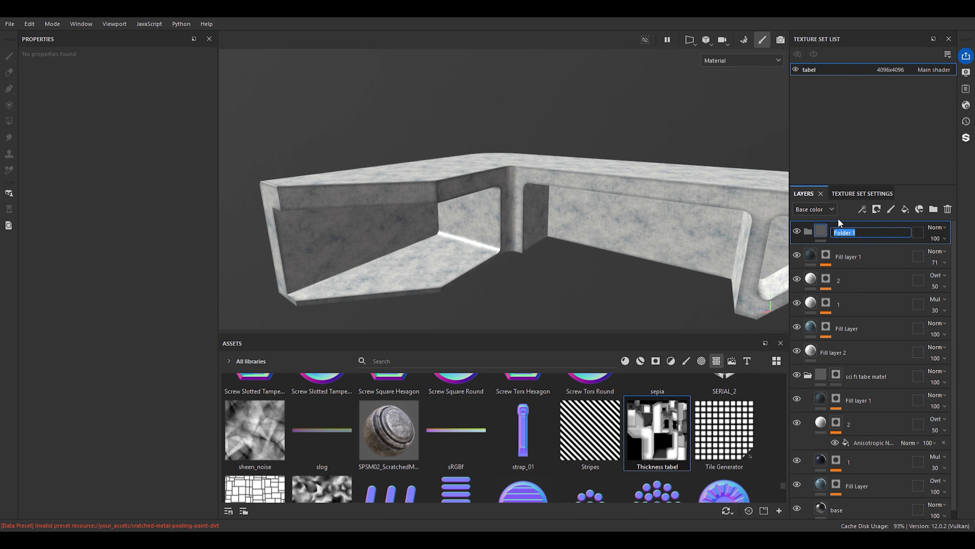
{"action": "type", "text": "2"}
{"action": "key", "text": "Return"}
{"action": "left_click", "coordinate": [814, 352]}
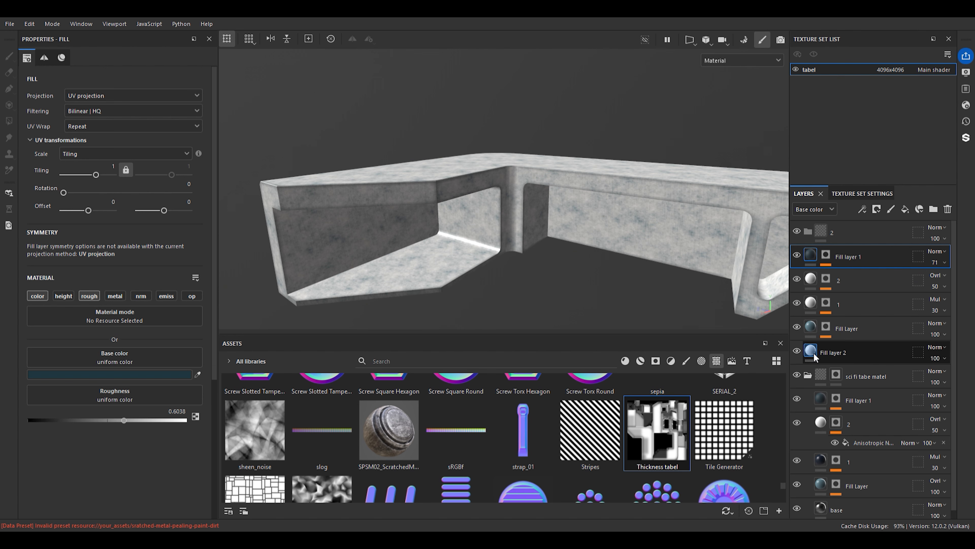
{"action": "left_click", "coordinate": [851, 259], "text": "shift"}
{"action": "left_click_drag", "start_coordinate": [851, 260], "coordinate": [877, 239]}
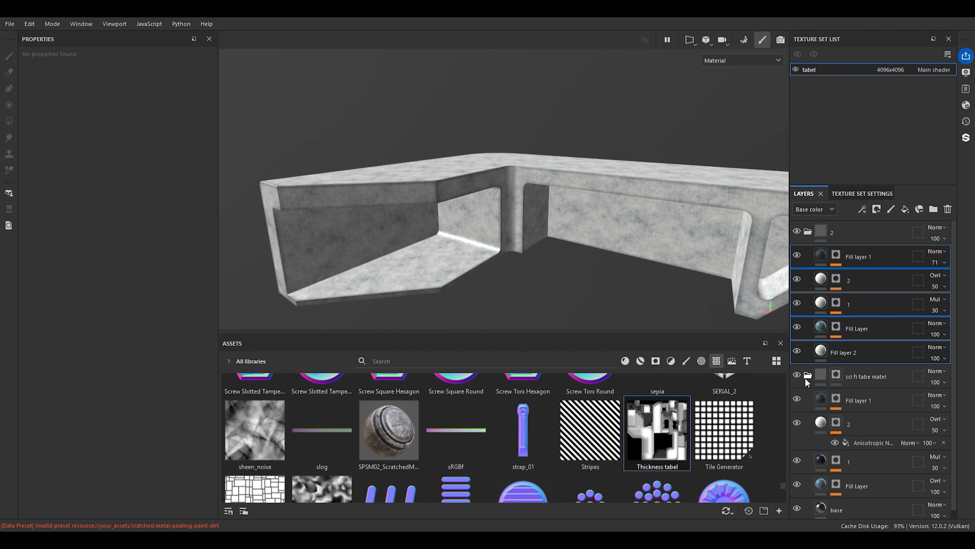
Check the layers inside the sci fi tabe matel folder and leave that folder collapsed
{"action": "left_click", "coordinate": [806, 376]}
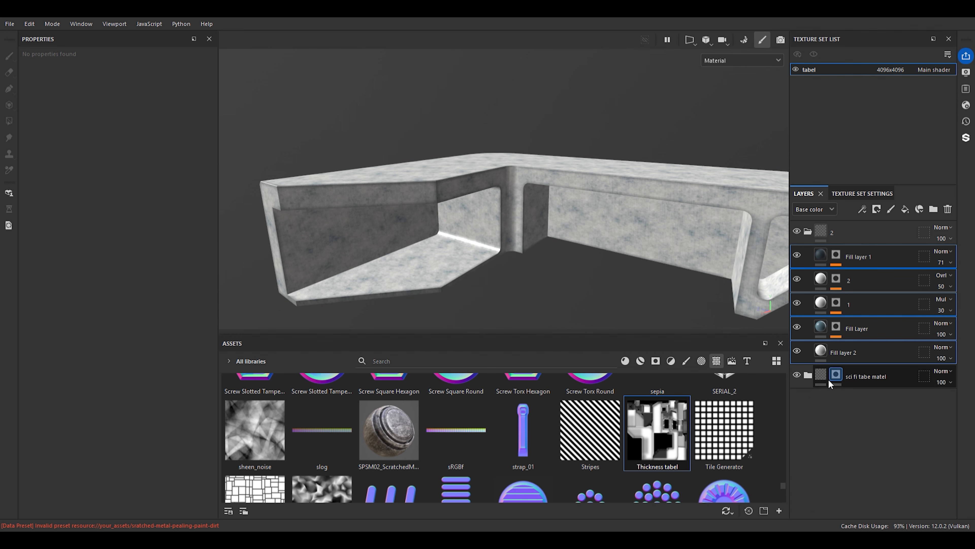
{"action": "left_click", "coordinate": [807, 376]}
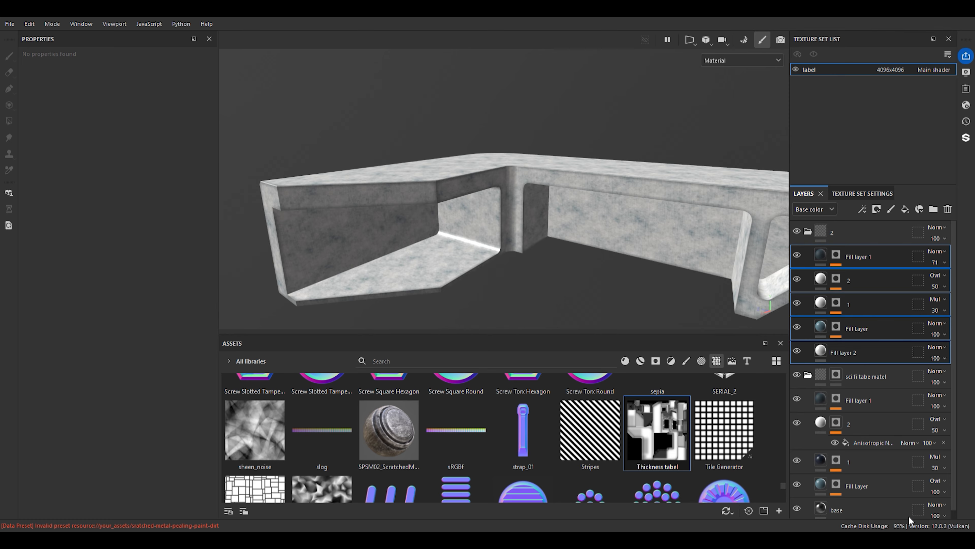
{"action": "left_click_drag", "start_coordinate": [908, 515], "coordinate": [901, 508]}
{"action": "scroll", "coordinate": [690, 222], "scroll_direction": "down", "scroll_amount": 3}
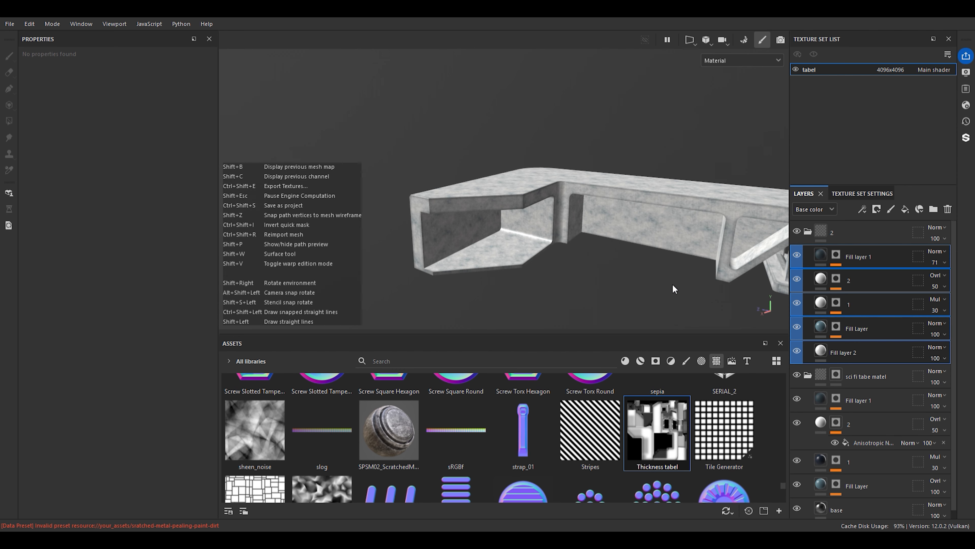
{"action": "left_click", "coordinate": [809, 375]}
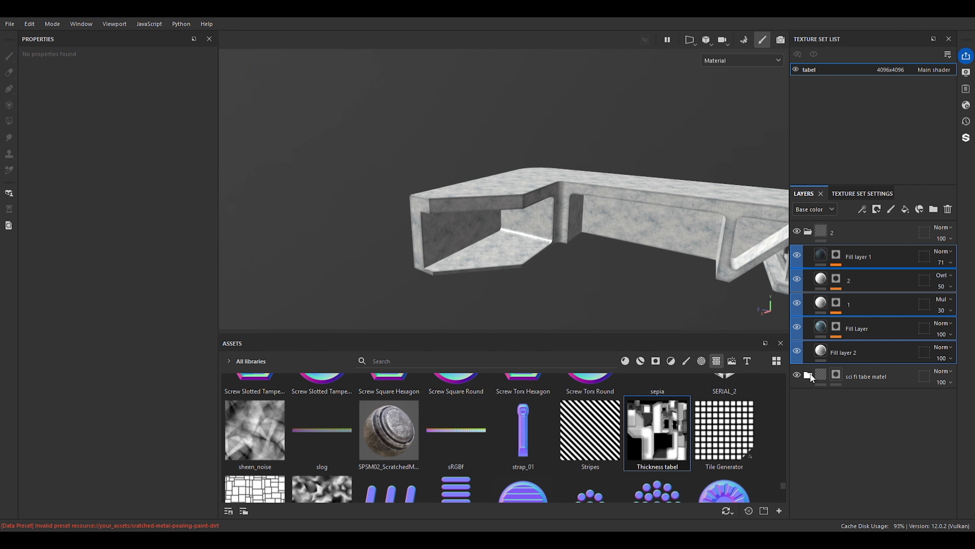
{"action": "left_click", "coordinate": [809, 374]}
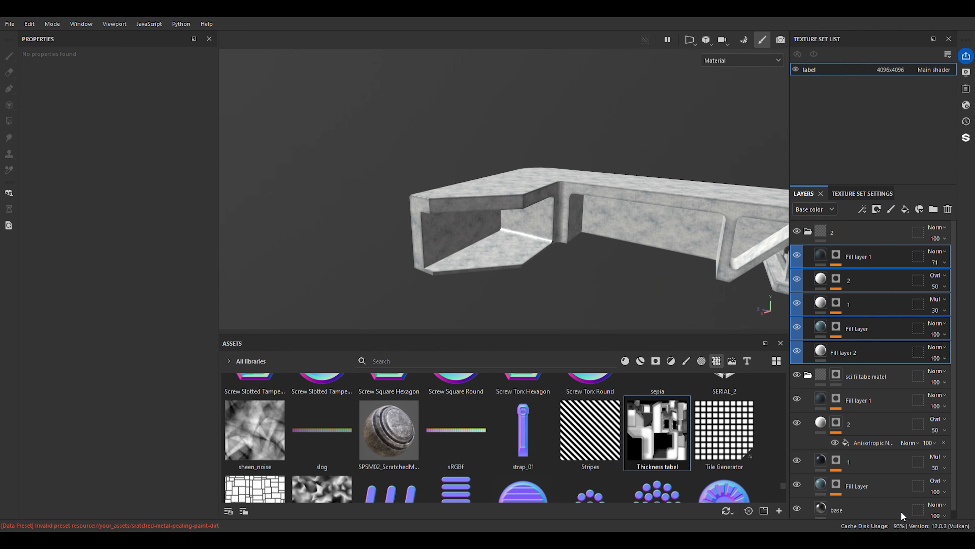
{"action": "left_click", "coordinate": [797, 375]}
{"action": "left_click", "coordinate": [806, 375]}
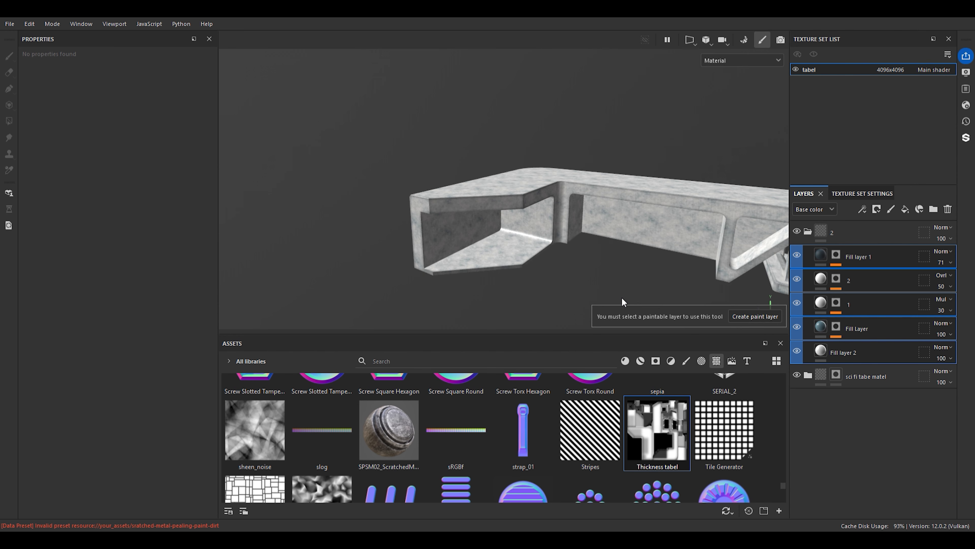
Bring the whole desk into view, collapse folder 2 and select it
{"action": "scroll", "coordinate": [622, 296], "scroll_direction": "down", "scroll_amount": 3}
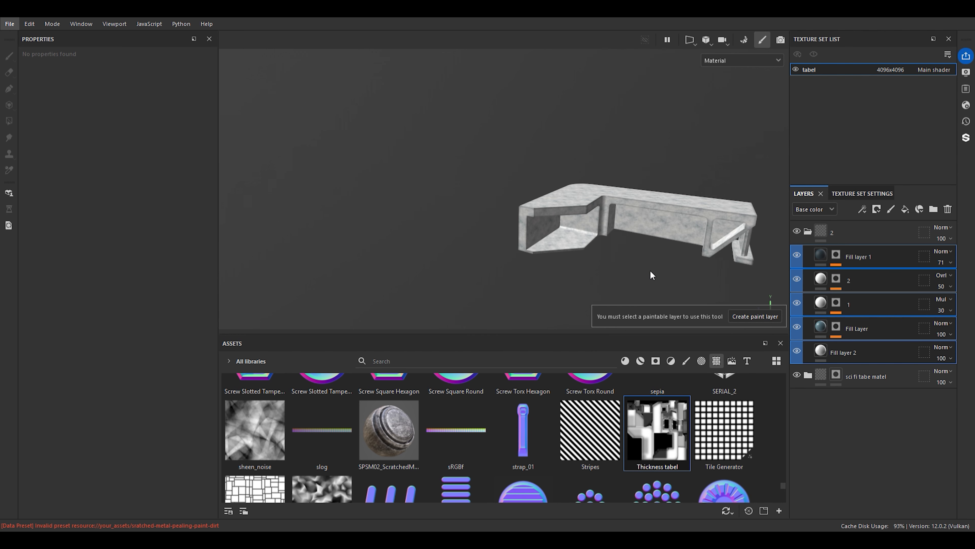
{"action": "middle_click_drag", "start_coordinate": [651, 272], "coordinate": [522, 272]}
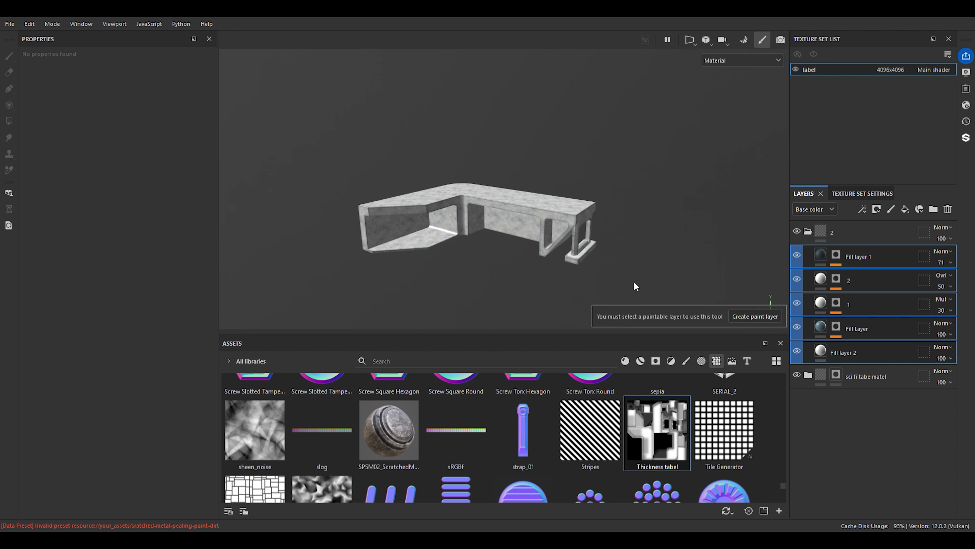
{"action": "left_click", "coordinate": [808, 231]}
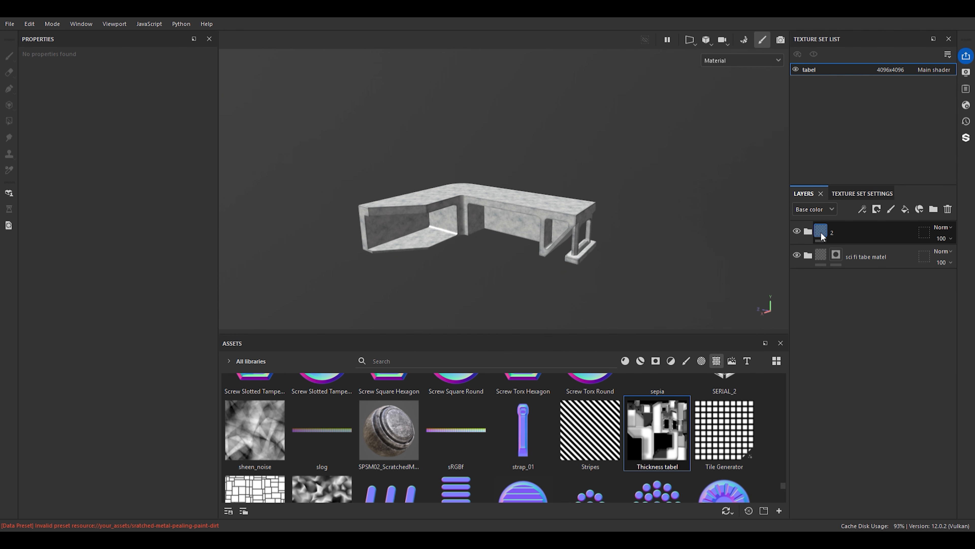
{"action": "left_click", "coordinate": [837, 233]}
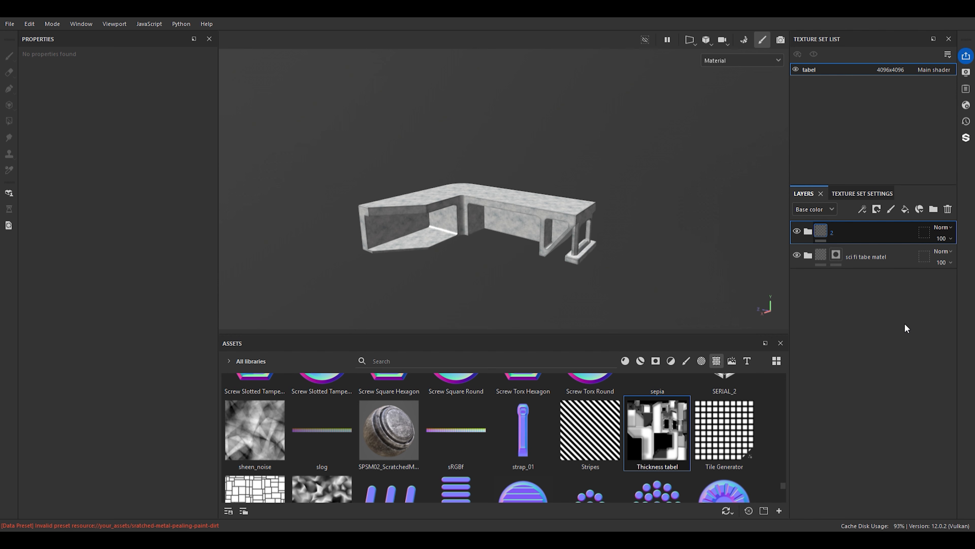
Try different colour tags on folder 2 while checking the layers inside the sci fi tabe matel folder
{"action": "left_click", "coordinate": [808, 256]}
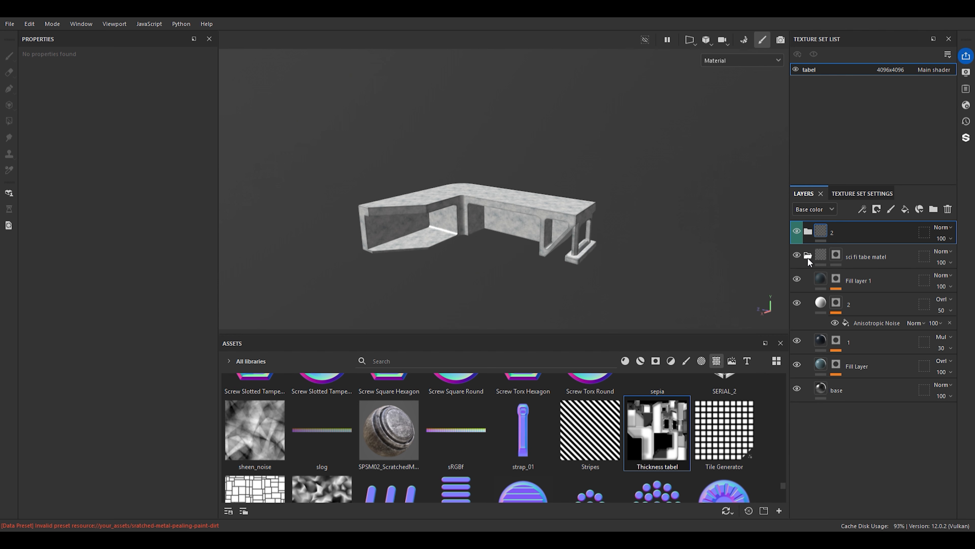
{"action": "left_click", "coordinate": [808, 255]}
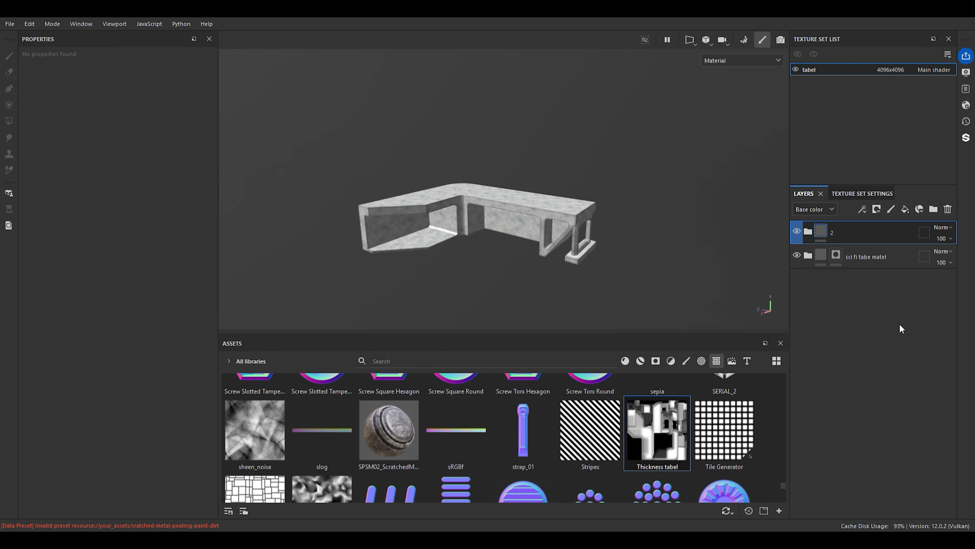
{"action": "left_click", "coordinate": [813, 256]}
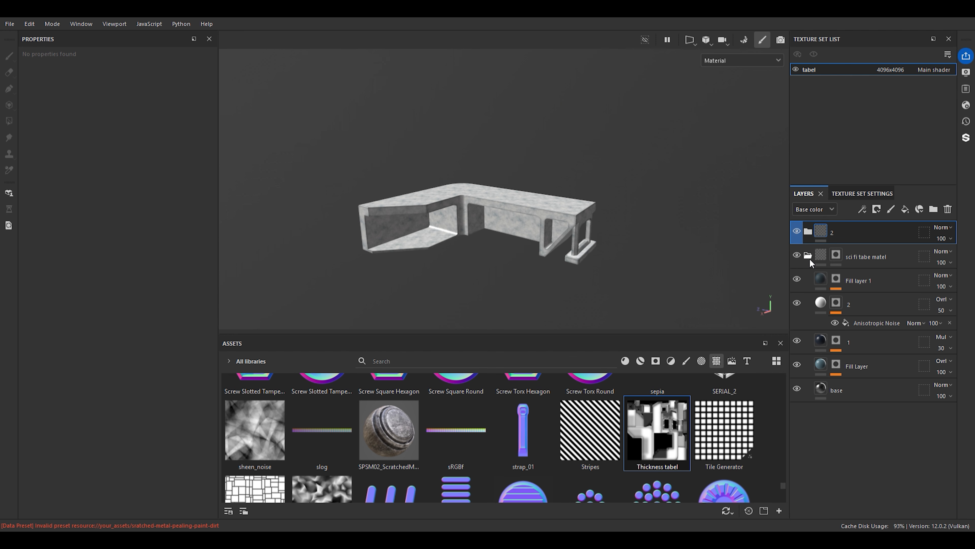
{"action": "left_click", "coordinate": [810, 258]}
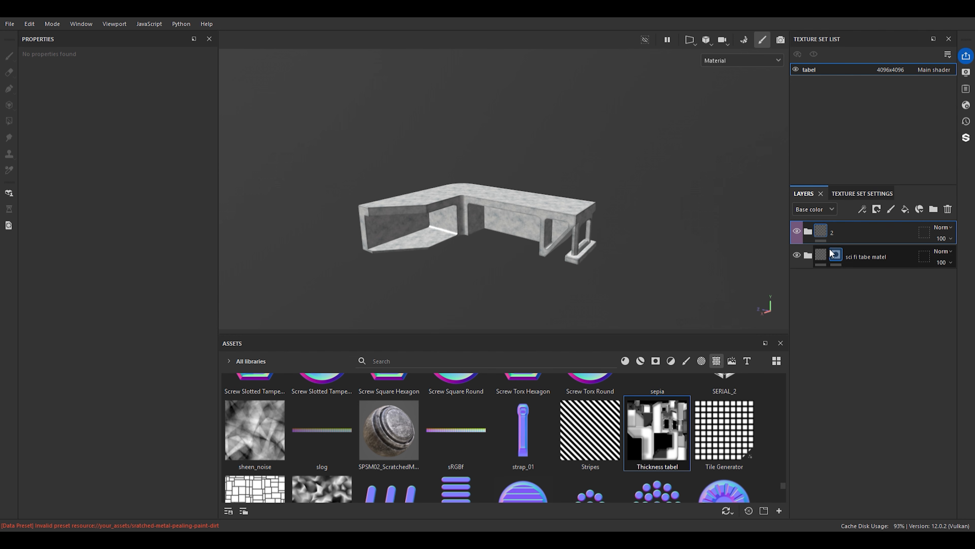
Tag the sci fi tabe matel folder blue and folder 2 green
{"action": "left_click", "coordinate": [866, 258]}
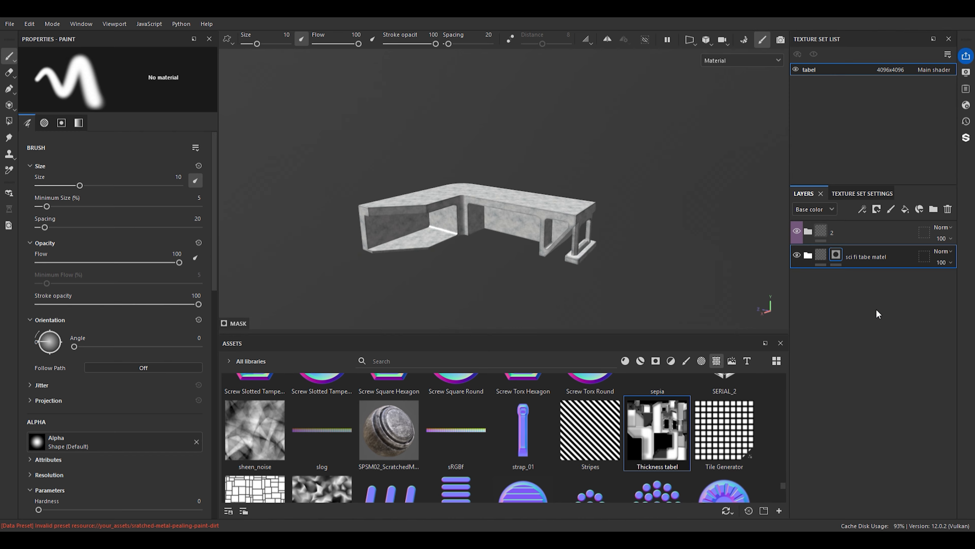
{"action": "left_click", "coordinate": [836, 228]}
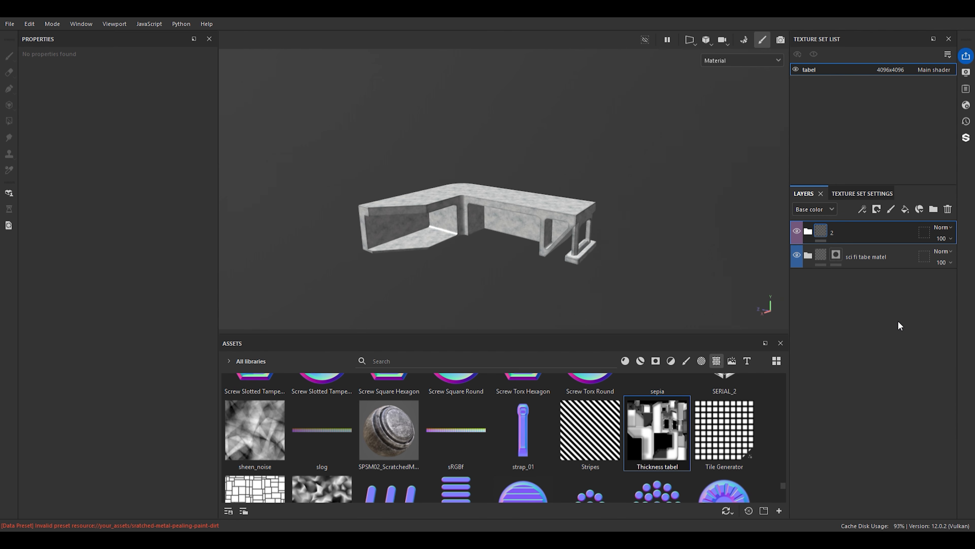
{"action": "left_click", "coordinate": [883, 321]}
{"action": "scroll", "coordinate": [515, 233], "scroll_direction": "up", "scroll_amount": 3}
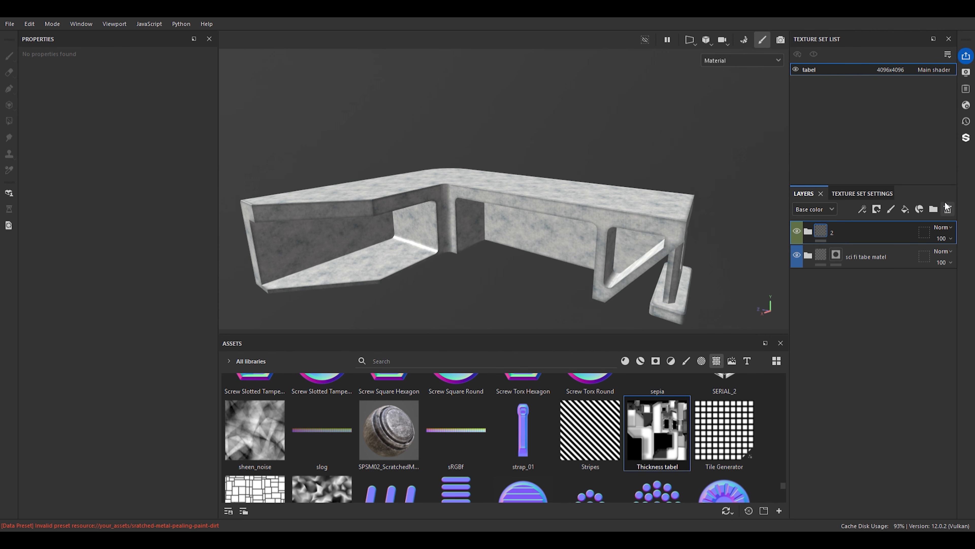
Undo the black mask tried on folder 2 and move the folder below the sci fi tabe matel folder
{"action": "left_click", "coordinate": [897, 25]}
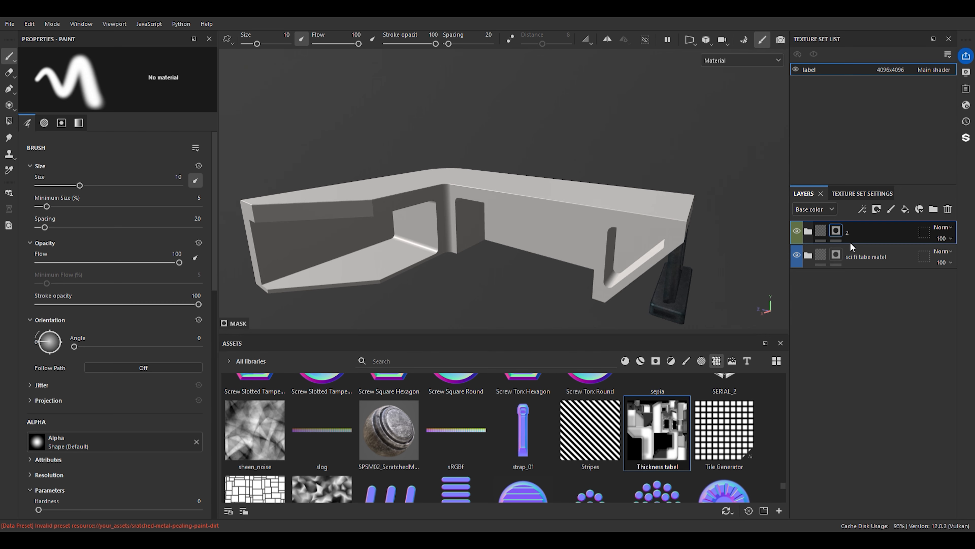
{"action": "key", "text": "ctrl+z"}
{"action": "left_click_drag", "start_coordinate": [869, 229], "coordinate": [859, 282]}
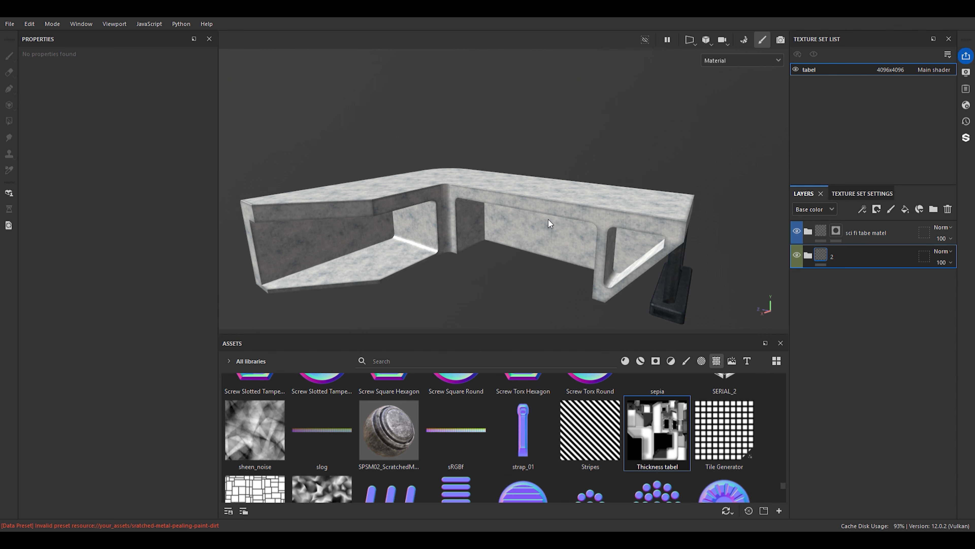
Examine the material detail on the desk's inner corner, side supports and underside from close up
{"action": "scroll", "coordinate": [629, 221], "scroll_direction": "down", "scroll_amount": 3}
{"action": "middle_click_drag", "start_coordinate": [630, 221], "coordinate": [576, 214], "text": "alt"}
{"action": "scroll", "coordinate": [576, 213], "scroll_direction": "up", "scroll_amount": 3}
{"action": "mouse_move", "coordinate": [576, 215]}
{"action": "left_mouse_down", "text": "alt"}
{"action": "mouse_move", "coordinate": [523, 218]}
{"action": "mouse_move", "coordinate": [564, 212]}
{"action": "left_mouse_up", "text": "alt"}
{"action": "scroll", "coordinate": [543, 229], "scroll_direction": "up", "scroll_amount": 5}
{"action": "scroll", "coordinate": [565, 212], "scroll_direction": "down", "scroll_amount": 4}
{"action": "middle_click_drag", "start_coordinate": [564, 212], "coordinate": [667, 330], "text": "alt"}
{"action": "scroll", "coordinate": [524, 159], "scroll_direction": "up", "scroll_amount": 5}
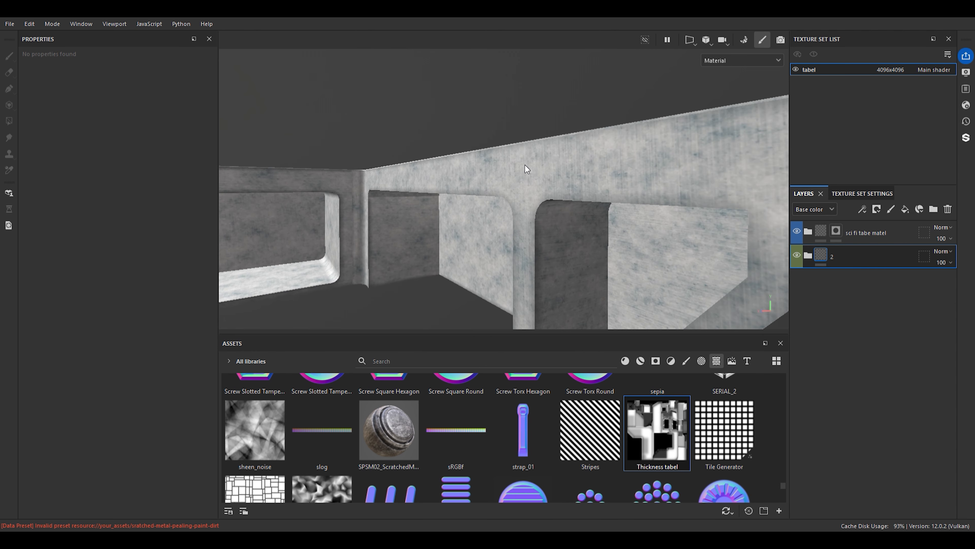
{"action": "left_click_drag", "start_coordinate": [547, 173], "coordinate": [779, 214], "text": "alt"}
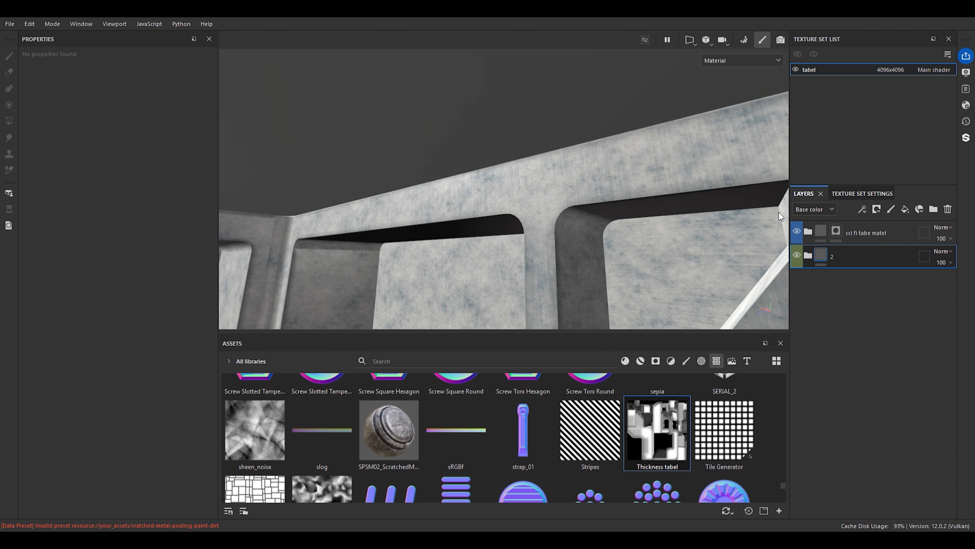
Try metallic 0 and roughness 0.7380 on the base layer in the sci fi tabe matel folder and inspect the side support
{"action": "left_click", "coordinate": [808, 231]}
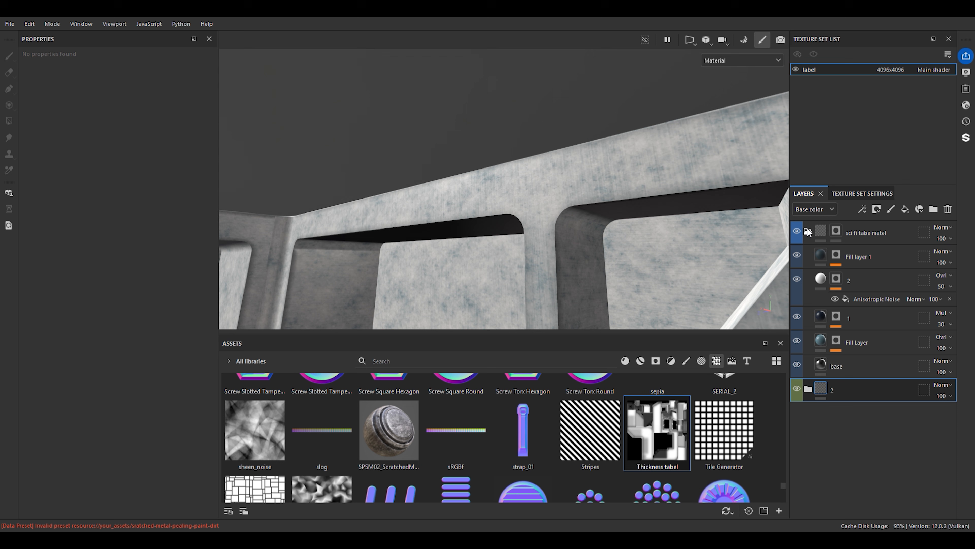
{"action": "left_click", "coordinate": [827, 368]}
{"action": "scroll", "coordinate": [100, 513], "scroll_direction": "down", "scroll_amount": 4}
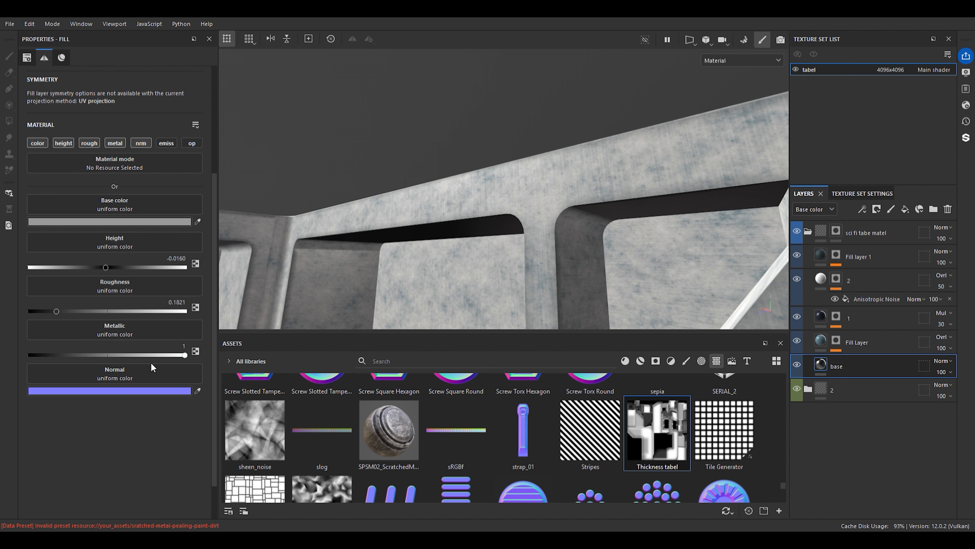
{"action": "left_click_drag", "start_coordinate": [157, 356], "coordinate": [11, 348]}
{"action": "left_click_drag", "start_coordinate": [56, 311], "coordinate": [146, 311]}
{"action": "left_click_drag", "start_coordinate": [333, 261], "coordinate": [528, 245], "text": "alt"}
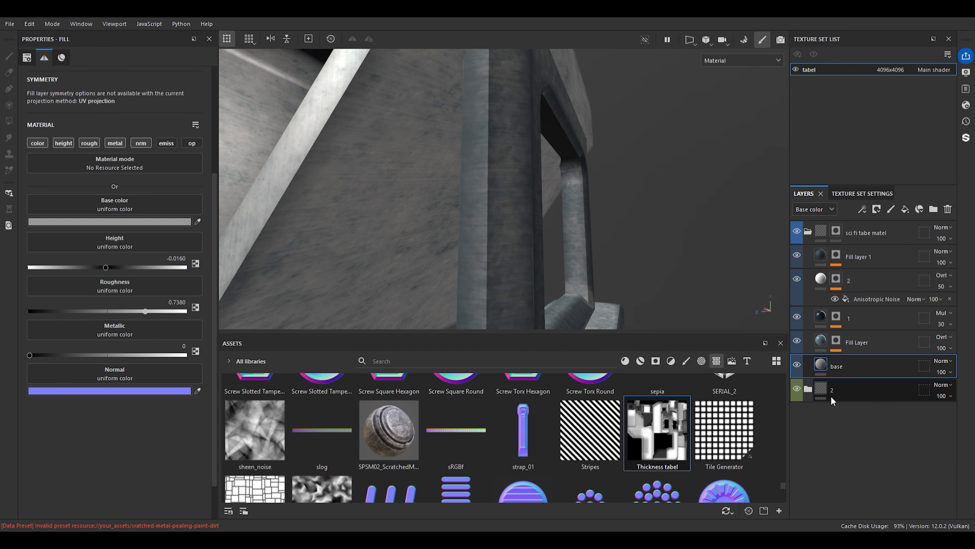
Try metallic 1 on Fill layer 2 in folder 2 and check the effect on the desk's side
{"action": "left_click", "coordinate": [807, 389]}
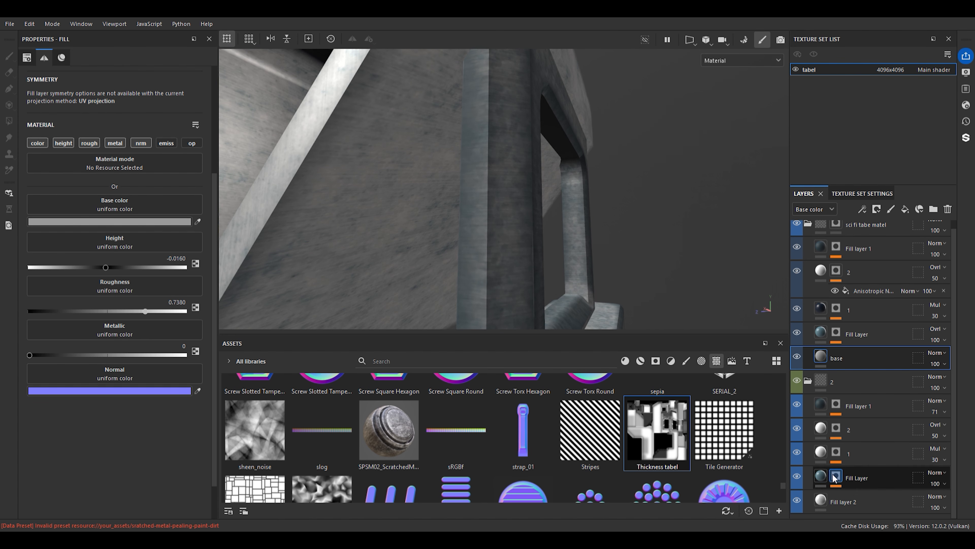
{"action": "left_click", "coordinate": [822, 501]}
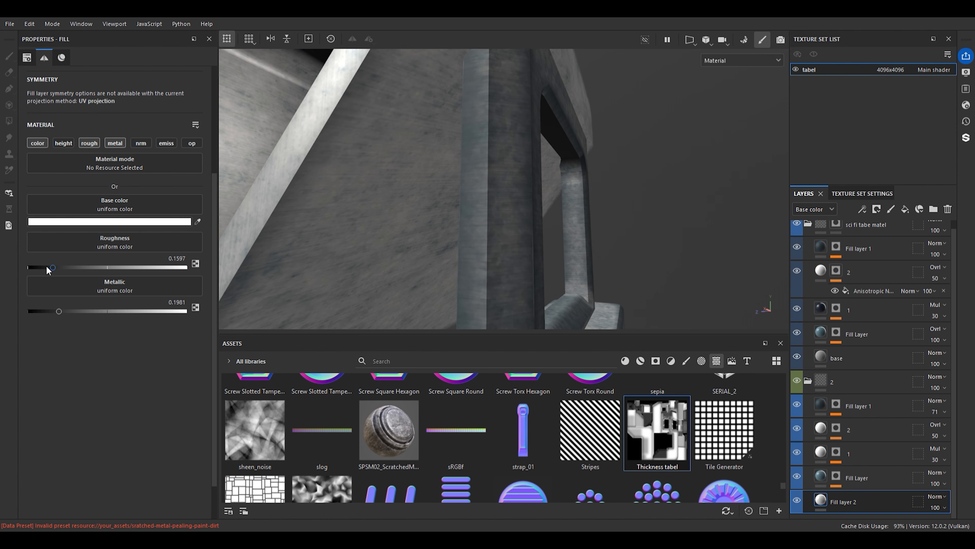
{"action": "left_click_drag", "start_coordinate": [56, 311], "coordinate": [389, 323]}
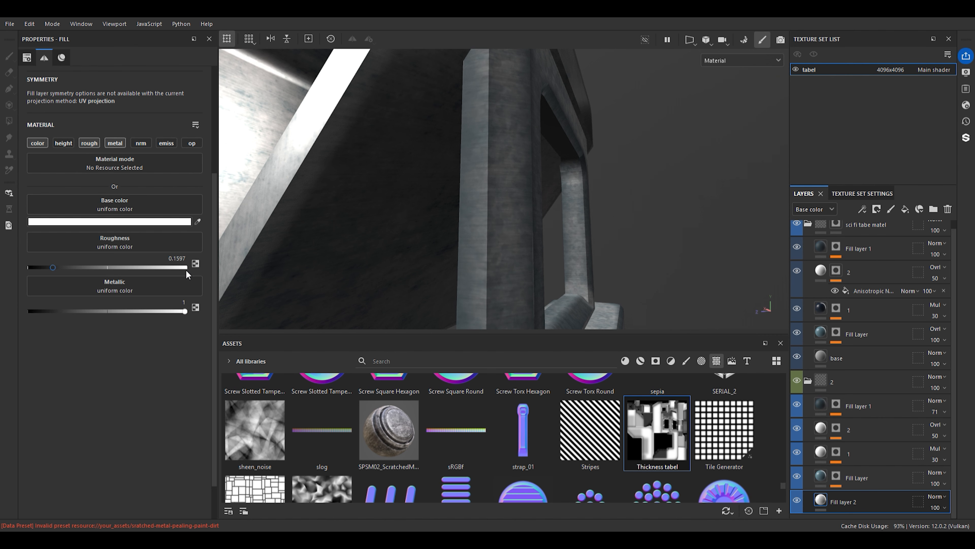
{"action": "scroll", "coordinate": [48, 373], "scroll_direction": "down", "scroll_amount": 2}
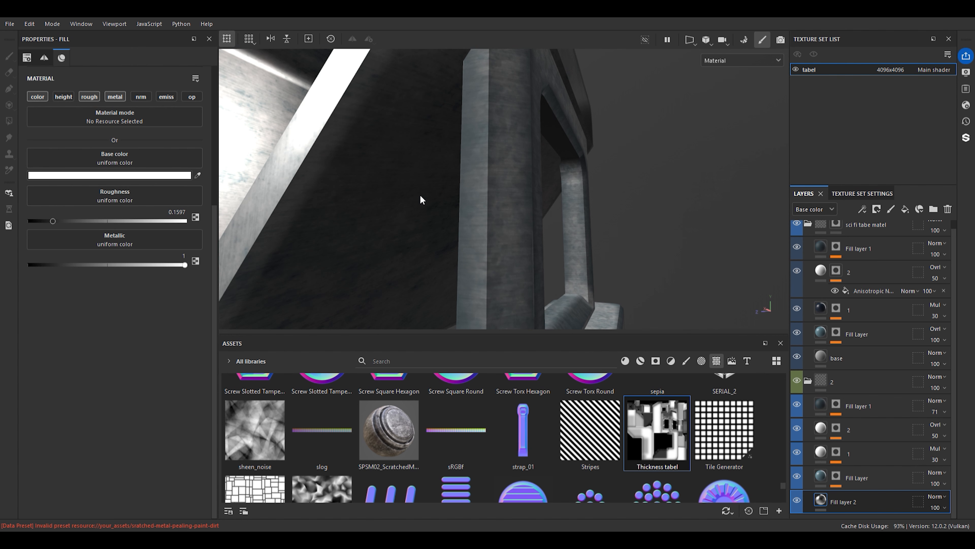
{"action": "scroll", "coordinate": [429, 206], "scroll_direction": "down", "scroll_amount": 5}
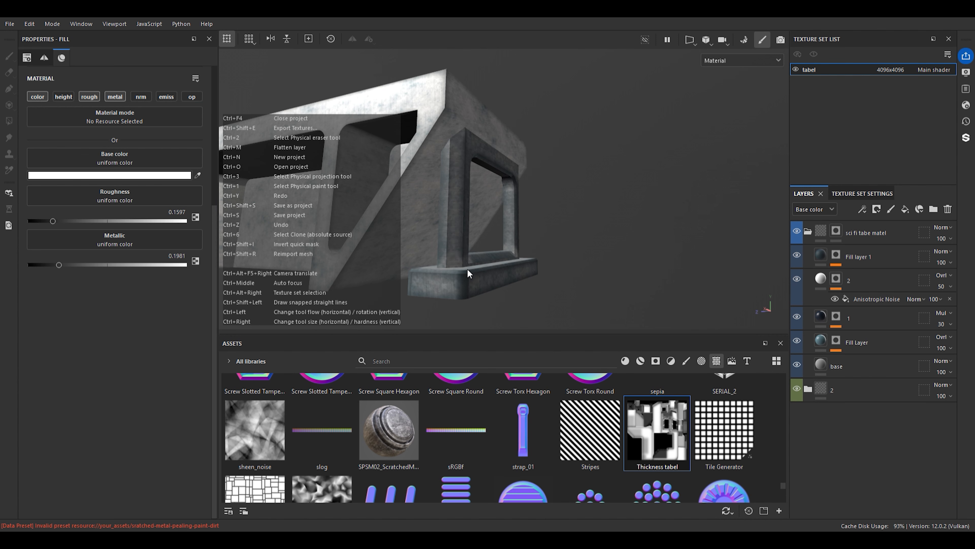
Delete the base layer from the sci fi tabe matel folder
{"action": "right_click_drag", "start_coordinate": [466, 268], "coordinate": [467, 270], "text": "shift"}
{"action": "scroll", "coordinate": [467, 269], "scroll_direction": "up", "scroll_amount": 3}
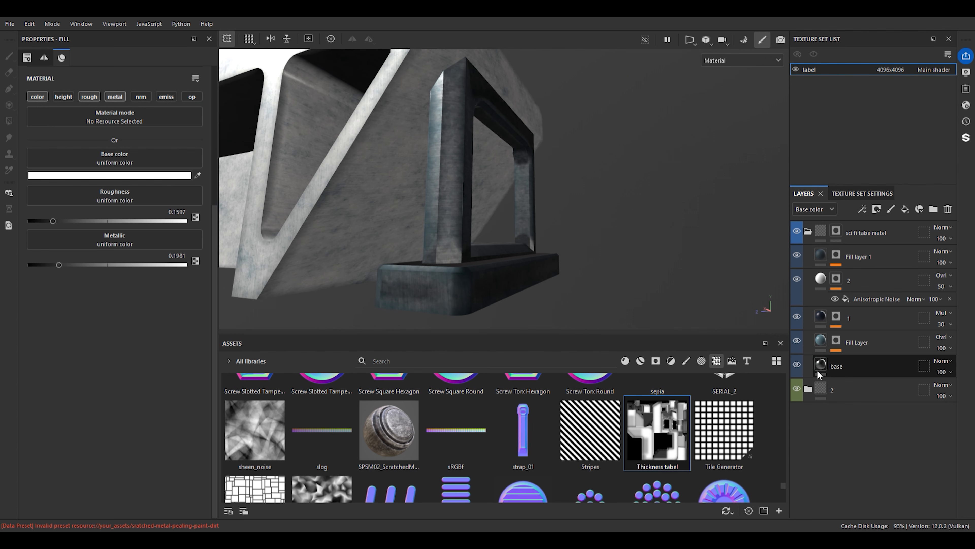
{"action": "left_click", "coordinate": [846, 368]}
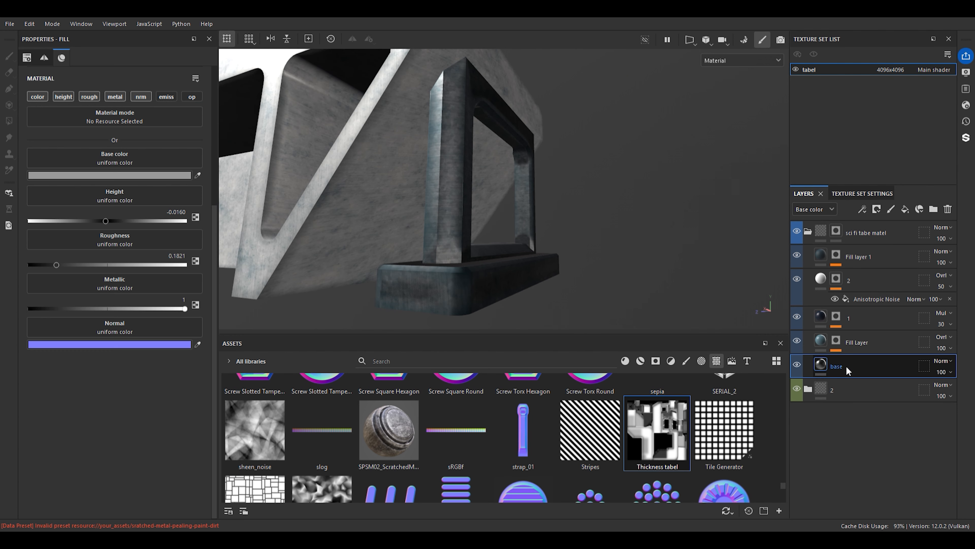
{"action": "key", "text": "Delete"}
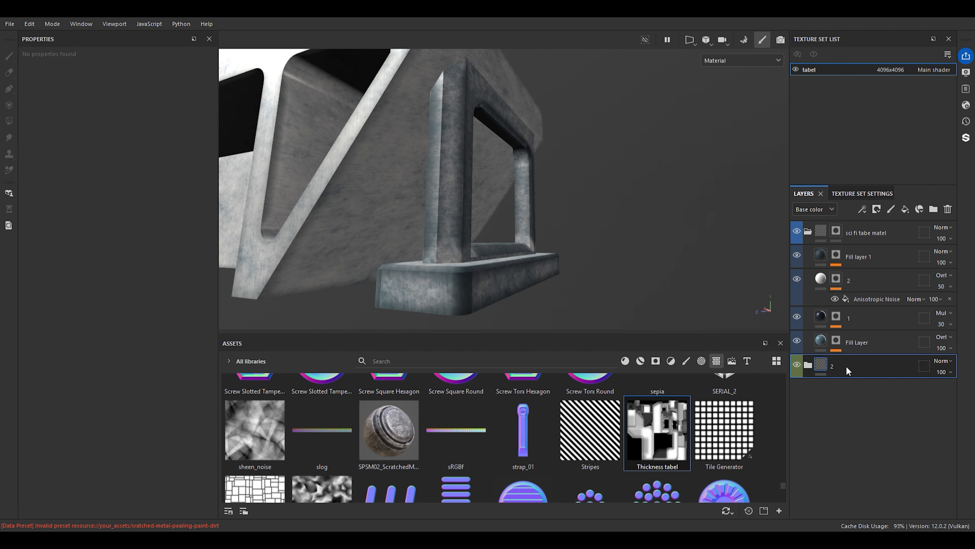
Try a new fill layer above folder 2 with only color, height and metal channels and metallic at about 0.41
{"action": "left_click", "coordinate": [905, 210]}
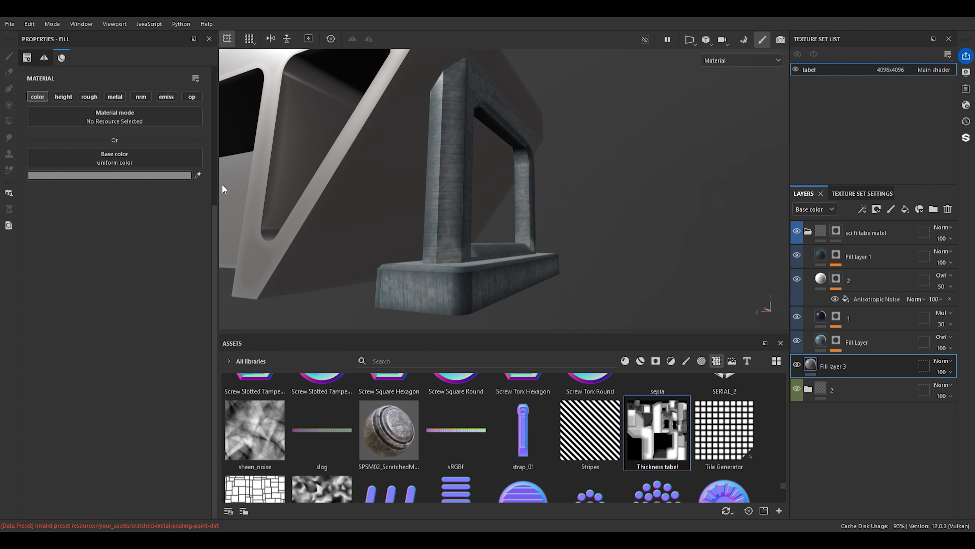
{"action": "left_click", "coordinate": [68, 97]}
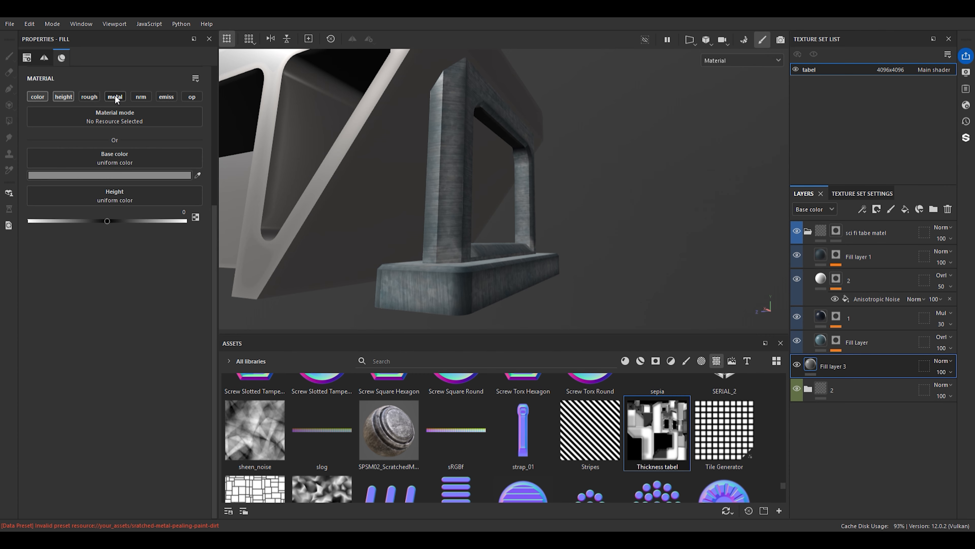
{"action": "left_click", "coordinate": [114, 96]}
{"action": "mouse_move", "coordinate": [31, 266]}
{"action": "left_mouse_down"}
{"action": "mouse_move", "coordinate": [209, 278]}
{"action": "mouse_move", "coordinate": [145, 272]}
{"action": "mouse_move", "coordinate": [84, 287]}
{"action": "mouse_move", "coordinate": [125, 281]}
{"action": "mouse_move", "coordinate": [105, 277]}
{"action": "left_mouse_up"}
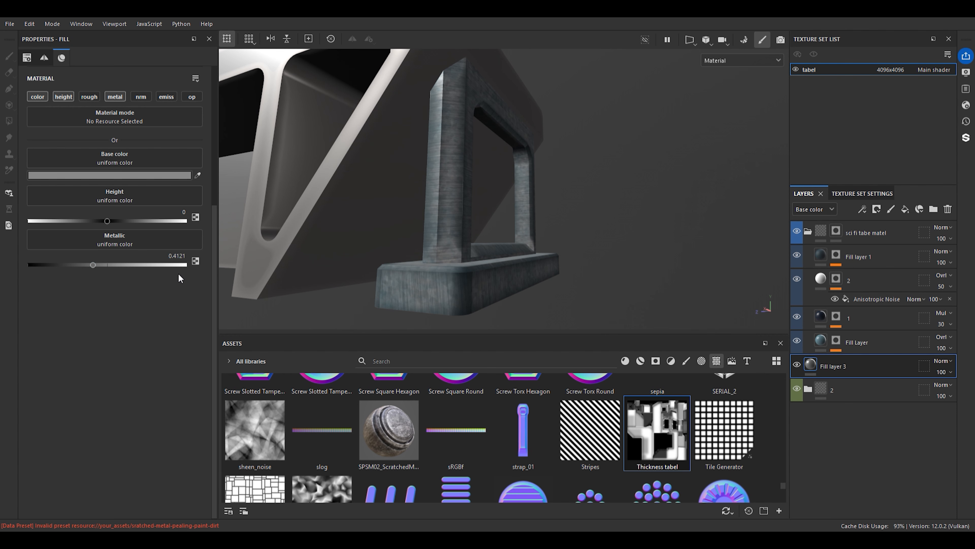
Undo the new fill layer together with its channel and metallic changes
{"action": "key", "text": "ctrl+z"}
{"action": "key", "text": "ctrl+z"}
{"action": "key", "text": "ctrl+z"}
{"action": "key", "text": "ctrl+z"}
{"action": "key", "text": "ctrl+z"}
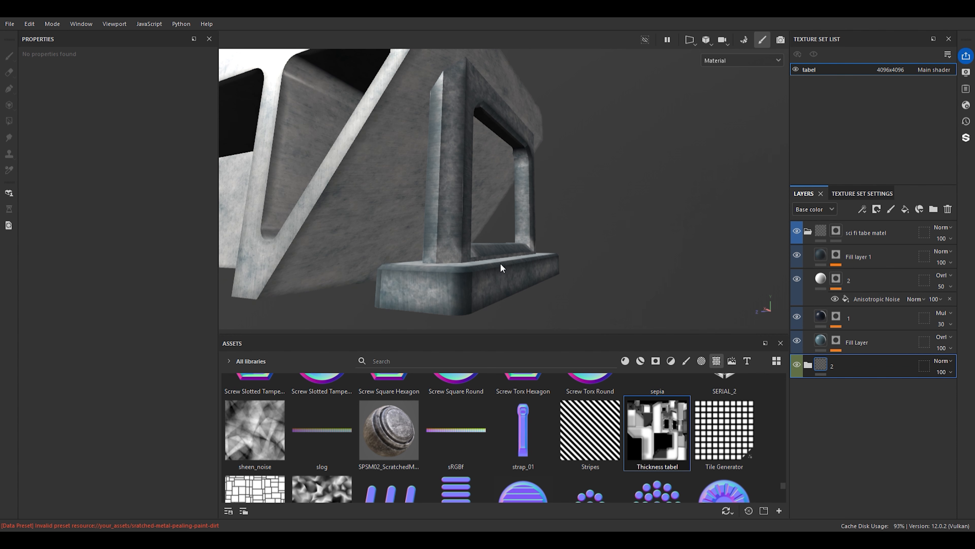
Move folder 2 above the collapsed sci fi tabe matel folder and give folder 2 a white mask
{"action": "left_click_drag", "start_coordinate": [839, 371], "coordinate": [854, 231]}
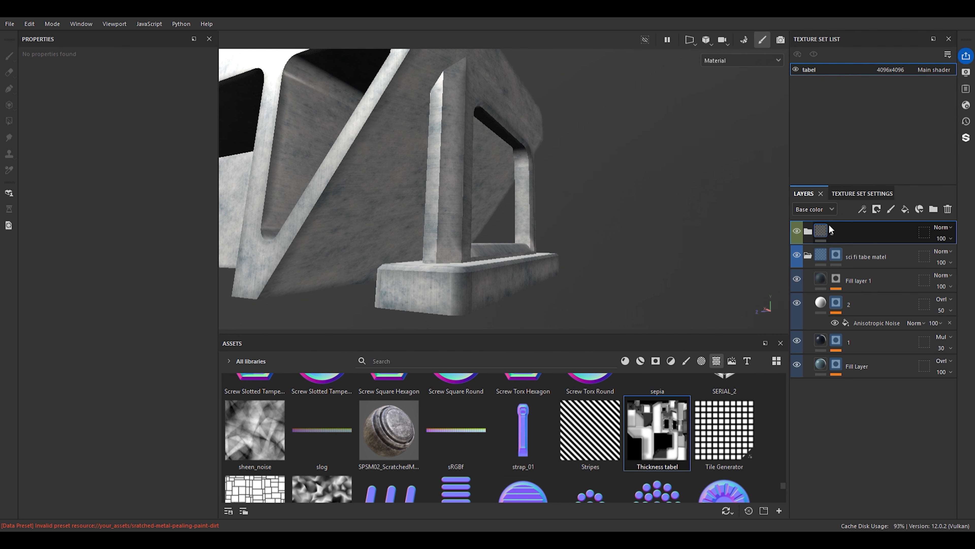
{"action": "left_click", "coordinate": [807, 256]}
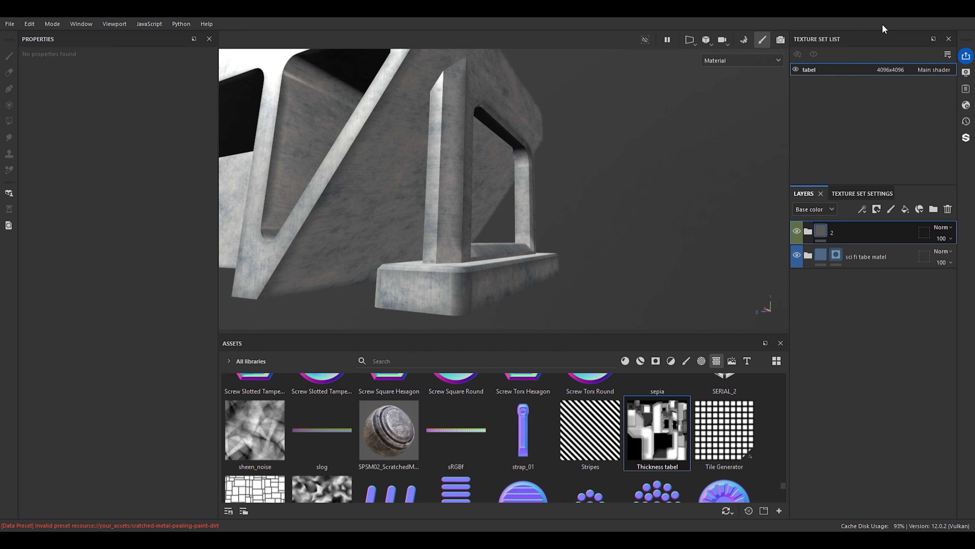
{"action": "left_click", "coordinate": [860, 77]}
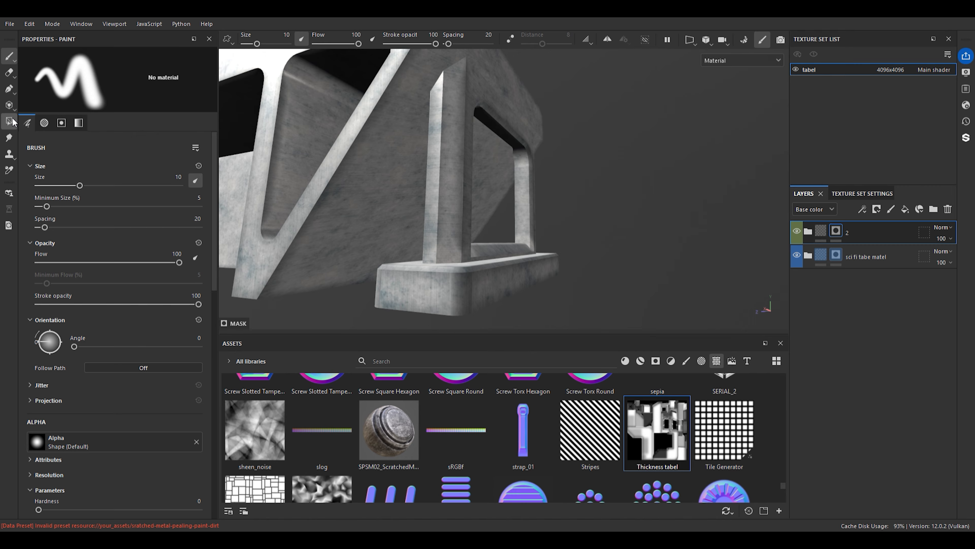
Mask folder 2 out of the desk's main body using Polygon Fill in mesh mode with color 0
{"action": "left_click", "coordinate": [12, 121]}
{"action": "right_click_drag", "start_coordinate": [560, 181], "coordinate": [453, 123], "text": "alt"}
{"action": "left_click_drag", "start_coordinate": [453, 123], "coordinate": [415, 180], "text": "alt"}
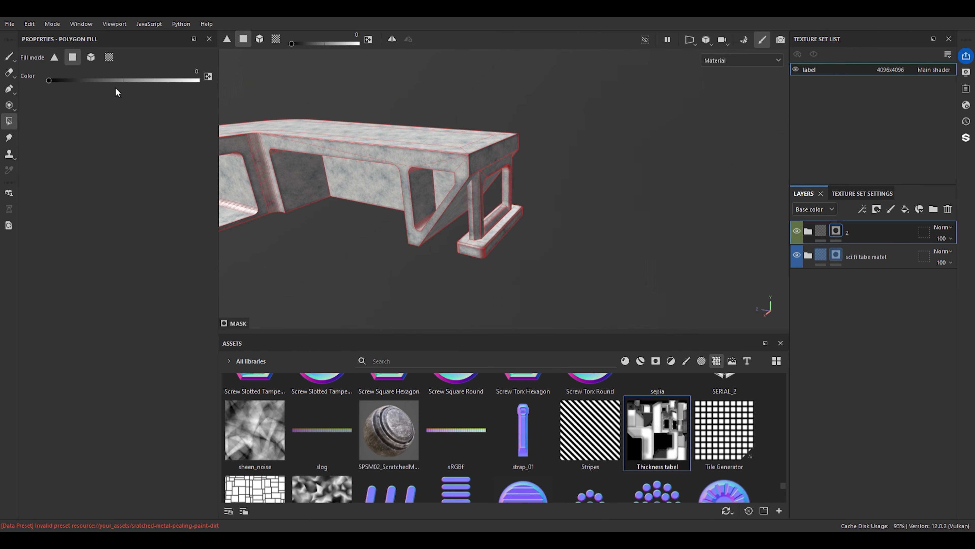
{"action": "left_click", "coordinate": [91, 57]}
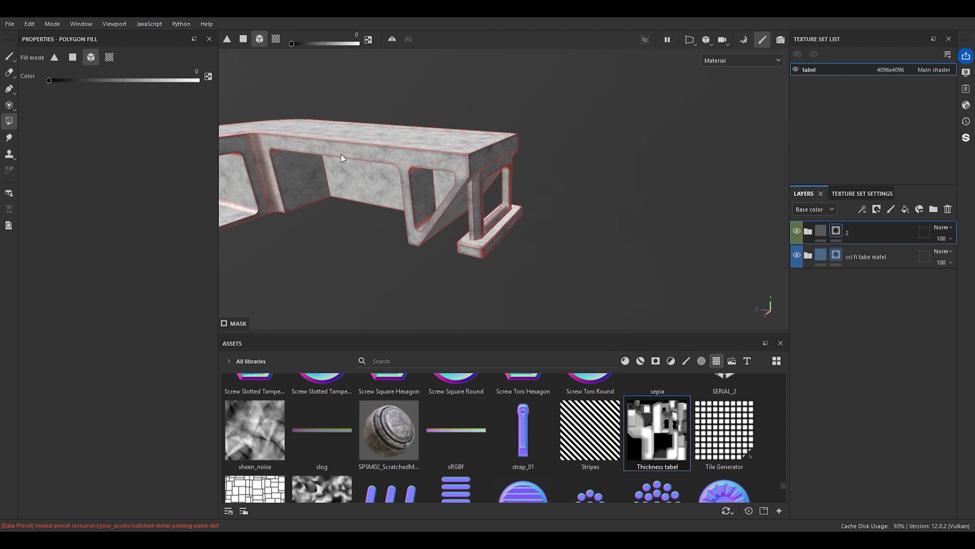
{"action": "left_click", "coordinate": [354, 150]}
Mask folder 2 out of the separate support leg beside the desk's end with the same mesh fill
{"action": "left_click_drag", "start_coordinate": [371, 145], "coordinate": [520, 128], "text": "alt"}
{"action": "scroll", "coordinate": [520, 129], "scroll_direction": "up", "scroll_amount": 1}
{"action": "scroll", "coordinate": [501, 171], "scroll_direction": "up", "scroll_amount": 1}
{"action": "left_click", "coordinate": [501, 170]}
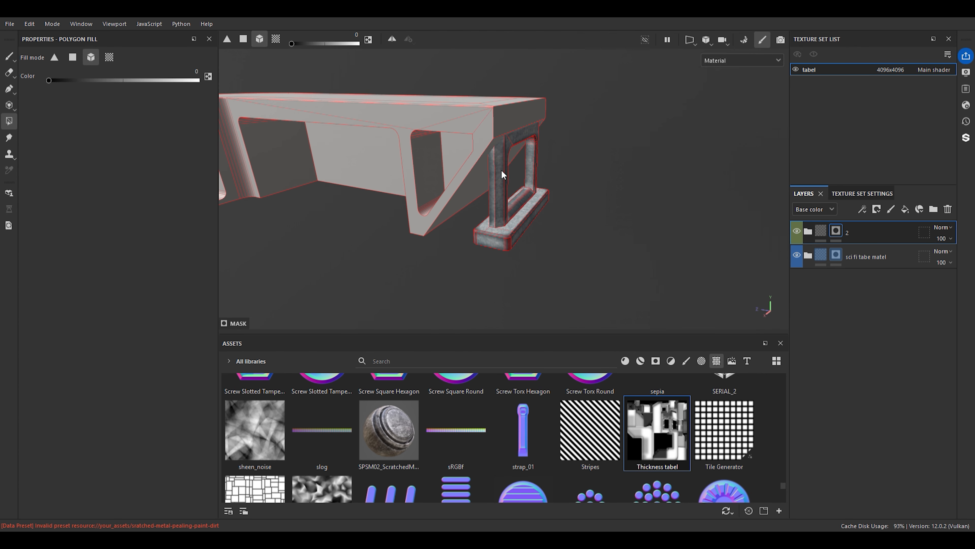
{"action": "scroll", "coordinate": [502, 169], "scroll_direction": "up", "scroll_amount": 2}
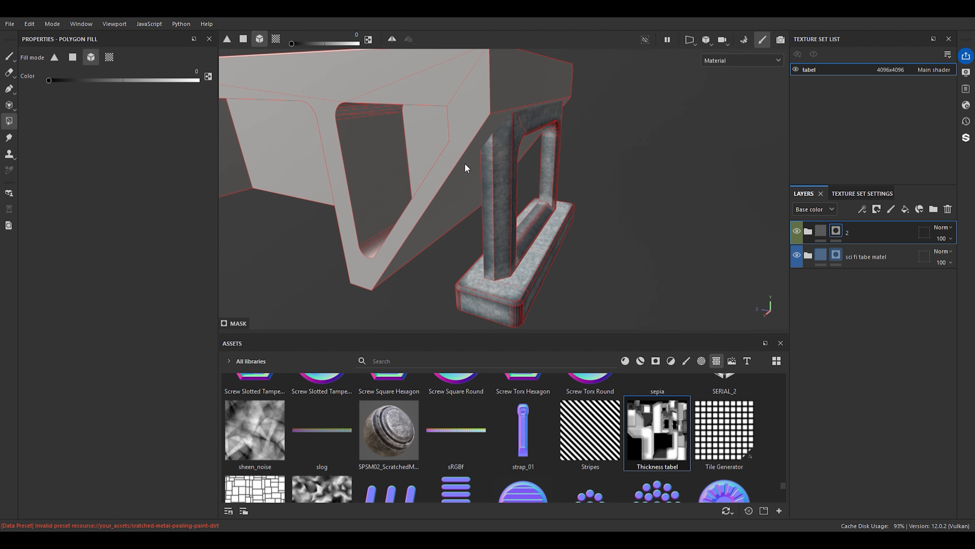
Reveal folder 2's material on the main table body by polygon-filling the whole mesh white in its mask, and return to the Paint tool
{"action": "key", "text": "x"}
{"action": "left_click", "coordinate": [367, 90]}
{"action": "scroll", "coordinate": [465, 131], "scroll_direction": "down", "scroll_amount": 2}
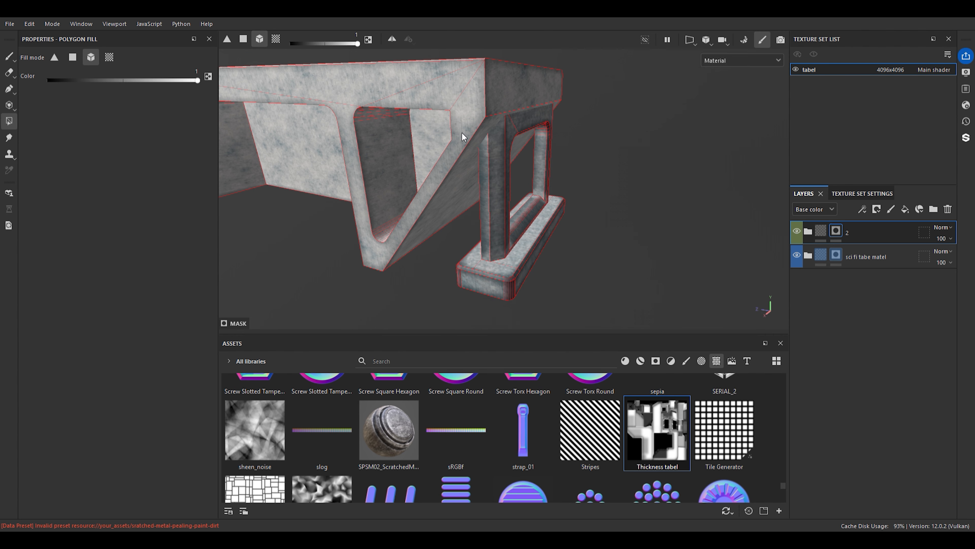
{"action": "left_click_drag", "start_coordinate": [513, 143], "coordinate": [497, 143], "text": "alt"}
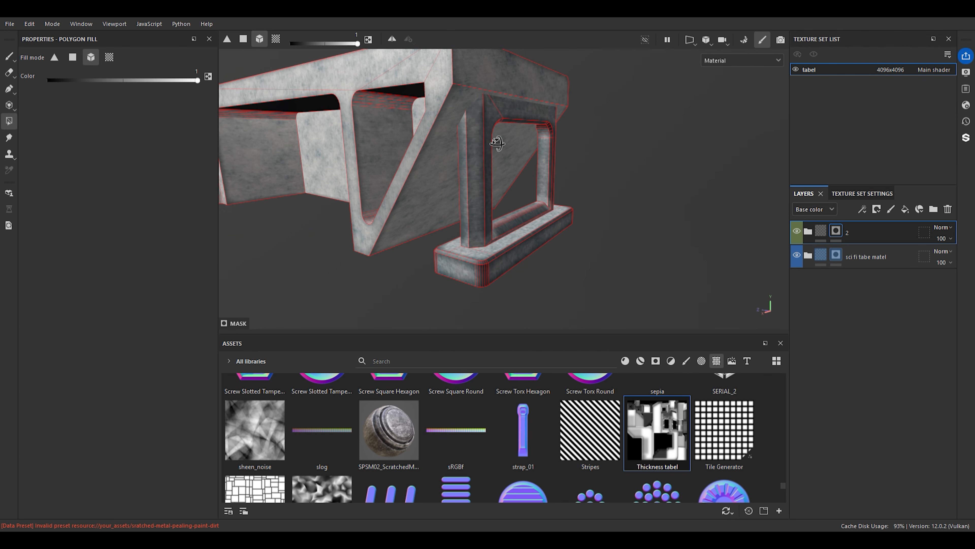
{"action": "left_click", "coordinate": [10, 56]}
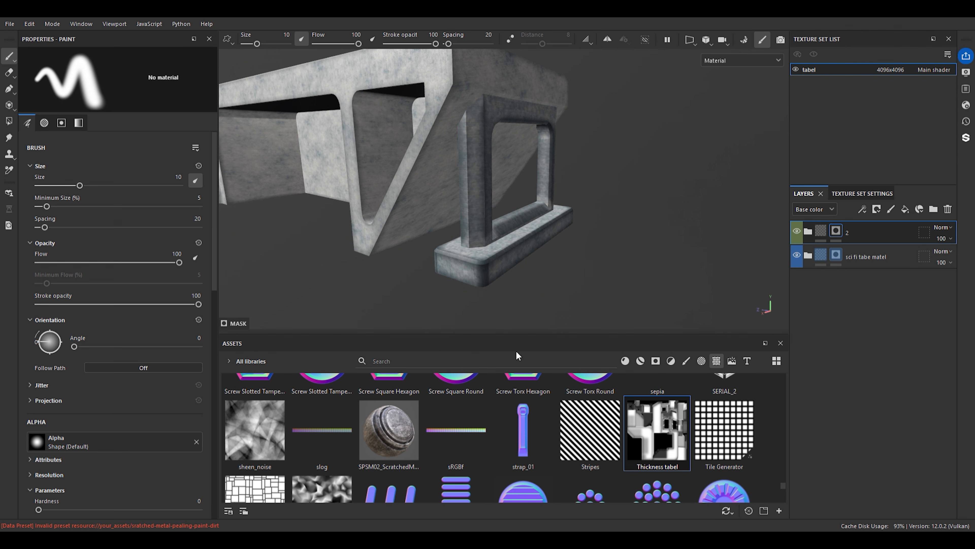
Raise the roughness of Fill layer 2 inside folder 2 to about 0.54
{"action": "left_click", "coordinate": [808, 232]}
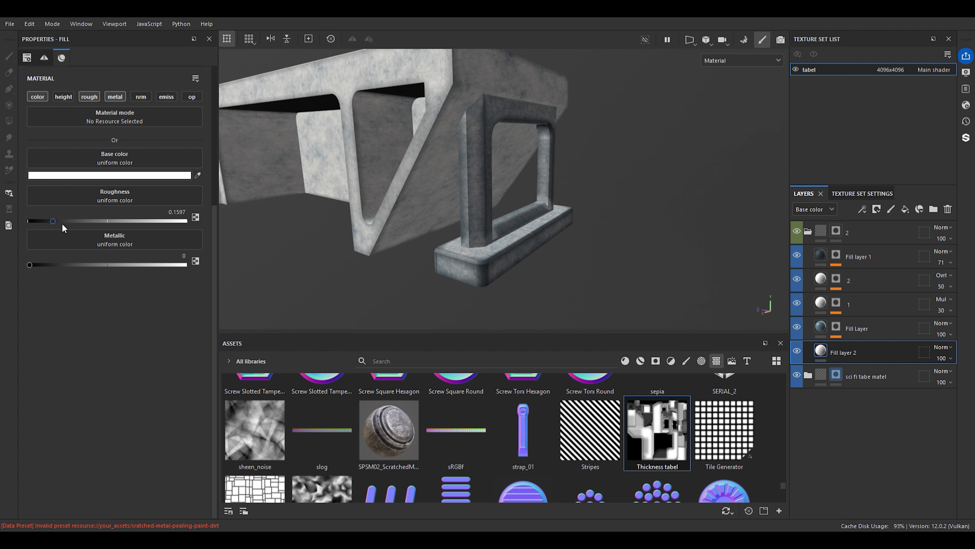
{"action": "left_click_drag", "start_coordinate": [58, 222], "coordinate": [113, 221]}
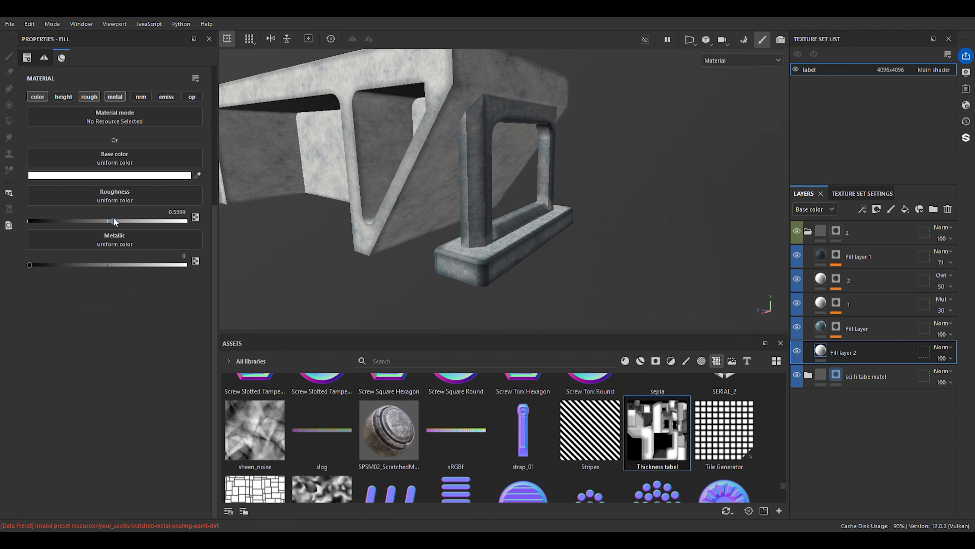
{"action": "scroll", "coordinate": [401, 121], "scroll_direction": "up", "scroll_amount": 4}
{"action": "left_click_drag", "start_coordinate": [416, 170], "coordinate": [444, 144], "text": "alt"}
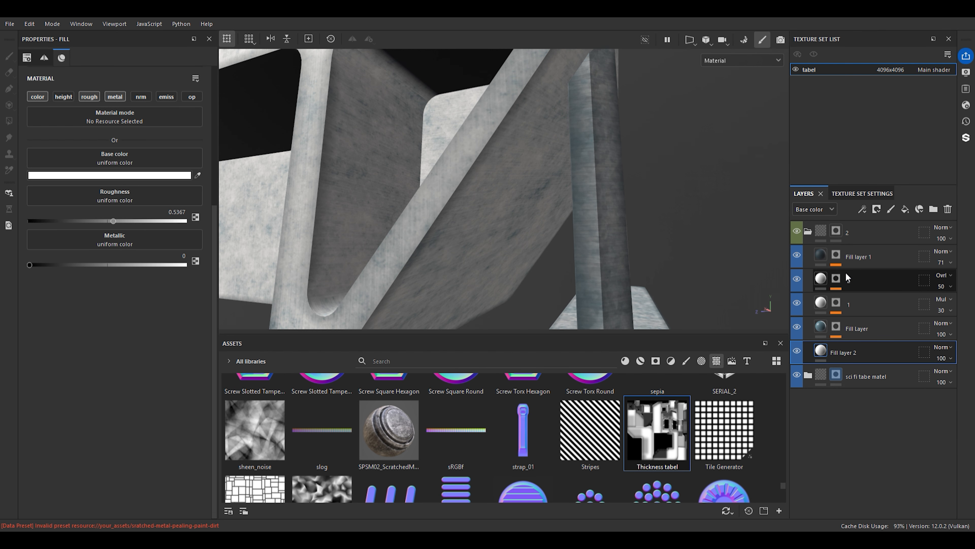
Enable the roughness and metallic channels on the bottom Fill Layer of the sci fi tabe matel folder
{"action": "scroll", "coordinate": [564, 182], "scroll_direction": "down", "scroll_amount": 5}
{"action": "left_click_drag", "start_coordinate": [633, 210], "coordinate": [540, 223], "text": "alt"}
{"action": "scroll", "coordinate": [486, 193], "scroll_direction": "up", "scroll_amount": 4}
{"action": "left_click_drag", "start_coordinate": [486, 192], "coordinate": [642, 253], "text": "alt"}
{"action": "left_click", "coordinate": [808, 375]}
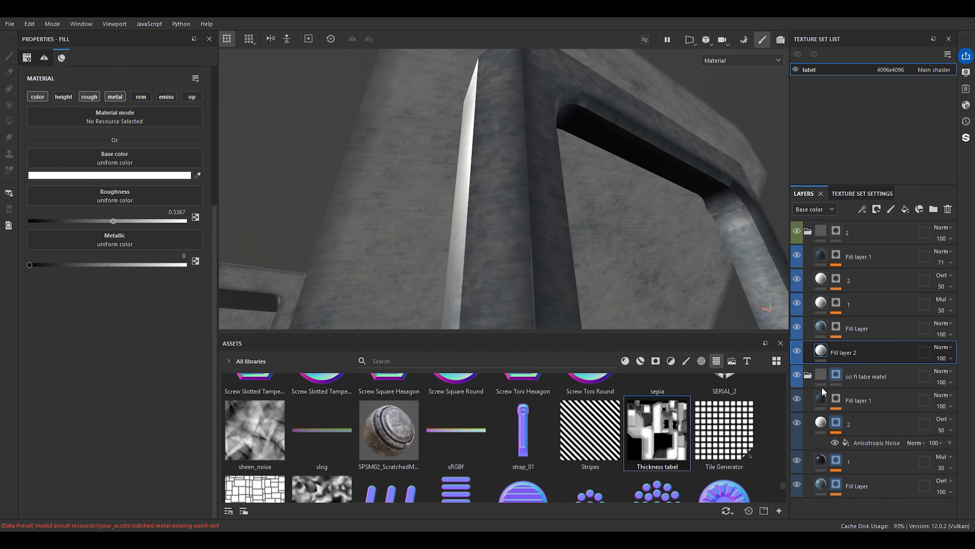
{"action": "left_click", "coordinate": [832, 490]}
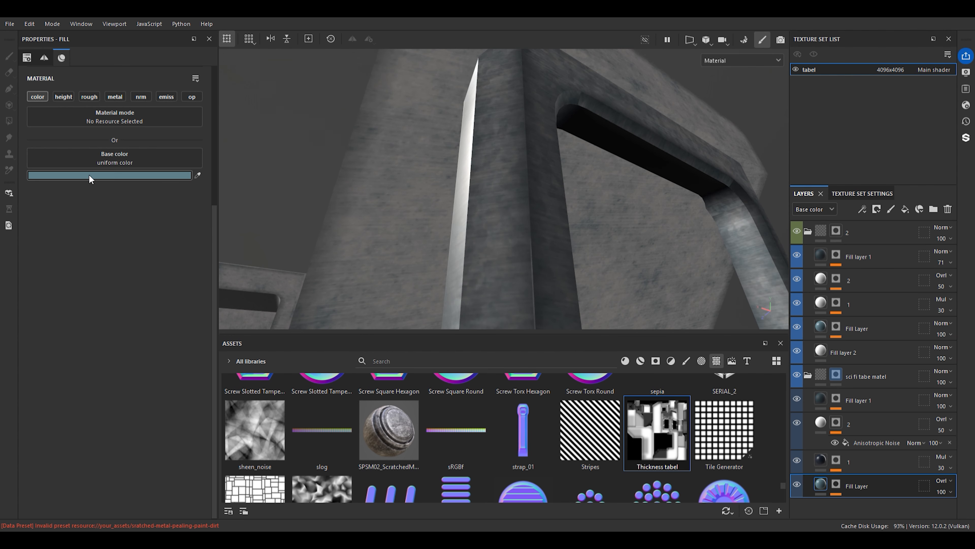
{"action": "left_click", "coordinate": [89, 97]}
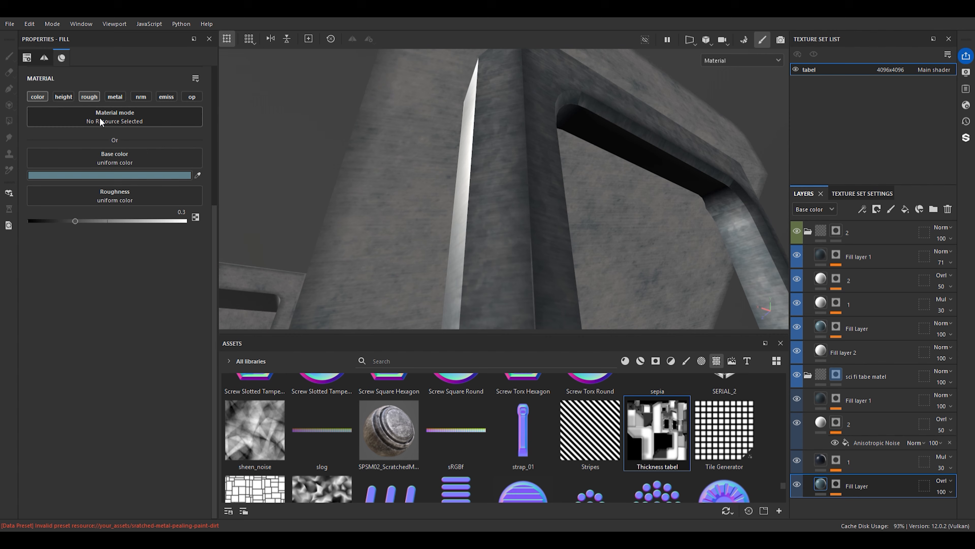
{"action": "left_click", "coordinate": [114, 96]}
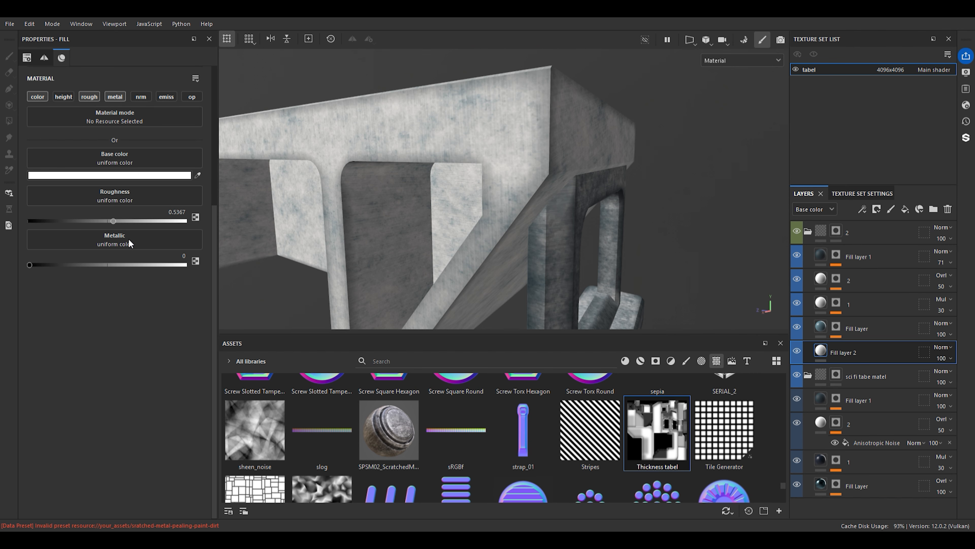
Set the base color of Fill layer 2 in folder 2 to a light grey
{"action": "left_click_drag", "start_coordinate": [130, 244], "coordinate": [124, 299]}
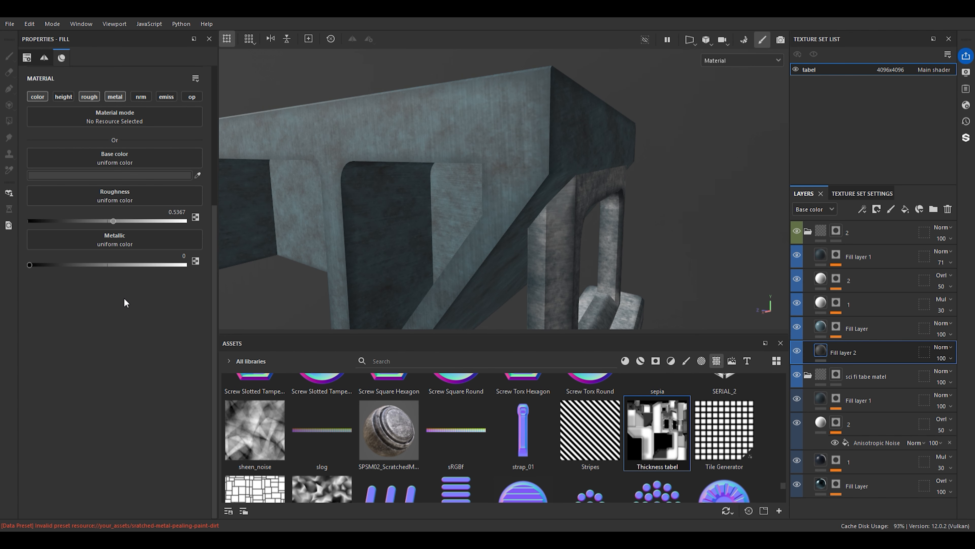
{"action": "scroll", "coordinate": [674, 177], "scroll_direction": "down", "scroll_amount": 5}
{"action": "left_click_drag", "start_coordinate": [576, 231], "coordinate": [496, 164], "text": "alt"}
{"action": "scroll", "coordinate": [466, 135], "scroll_direction": "up", "scroll_amount": 4}
{"action": "scroll", "coordinate": [467, 120], "scroll_direction": "up", "scroll_amount": 1}
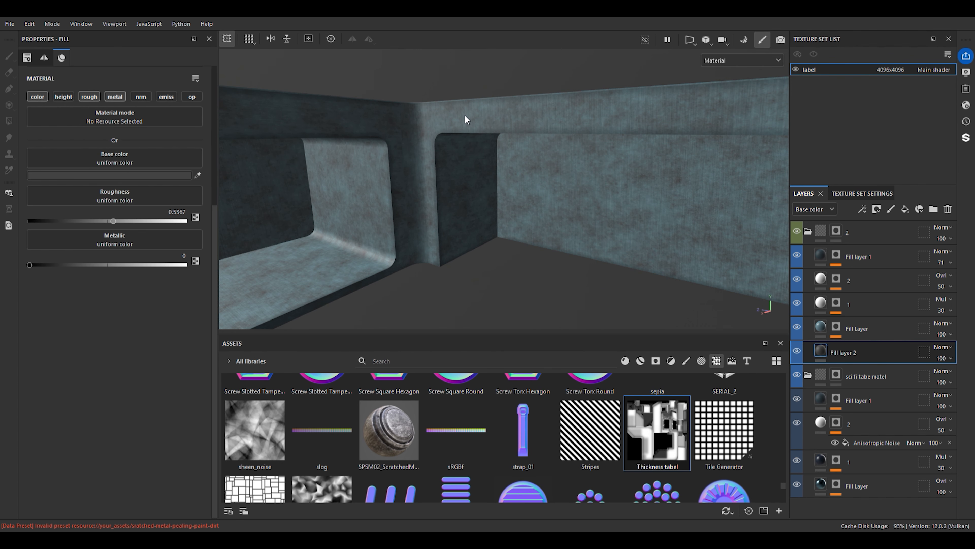
{"action": "left_click_drag", "start_coordinate": [134, 279], "coordinate": [102, 251]}
{"action": "scroll", "coordinate": [408, 186], "scroll_direction": "down", "scroll_amount": 5}
{"action": "left_click_drag", "start_coordinate": [592, 187], "coordinate": [561, 182], "text": "alt"}
{"action": "scroll", "coordinate": [503, 220], "scroll_direction": "up", "scroll_amount": 2}
{"action": "scroll", "coordinate": [540, 244], "scroll_direction": "up", "scroll_amount": 2}
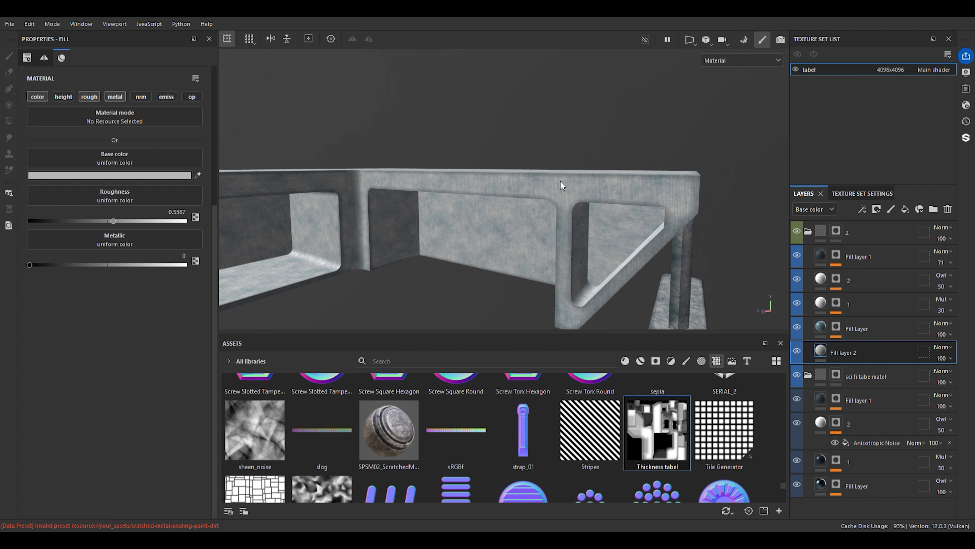
Mask folder 2 out of the table's top surface by polygon-filling its faces black in quad mode
{"action": "left_click", "coordinate": [843, 233]}
{"action": "left_click", "coordinate": [9, 121]}
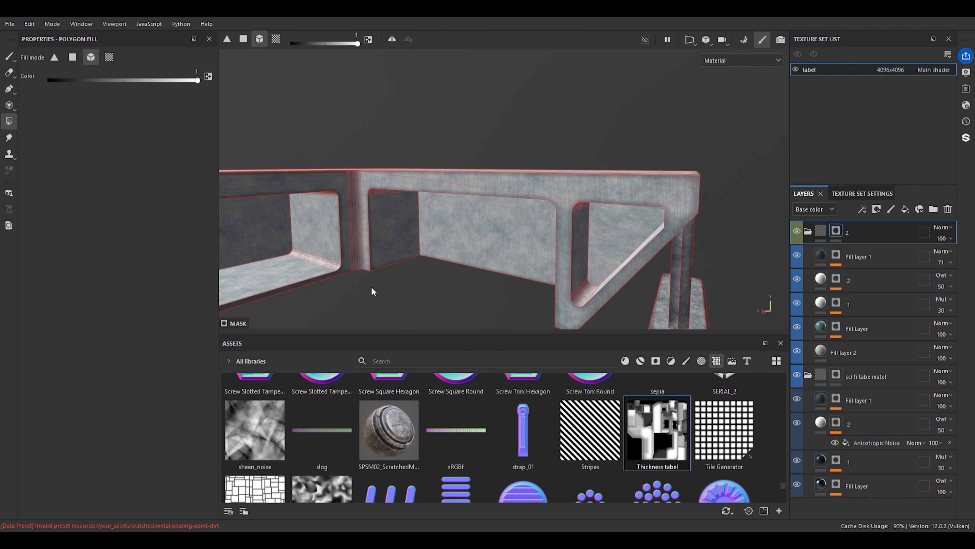
{"action": "scroll", "coordinate": [450, 220], "scroll_direction": "down", "scroll_amount": 2}
{"action": "left_click_drag", "start_coordinate": [450, 221], "coordinate": [459, 255], "text": "alt"}
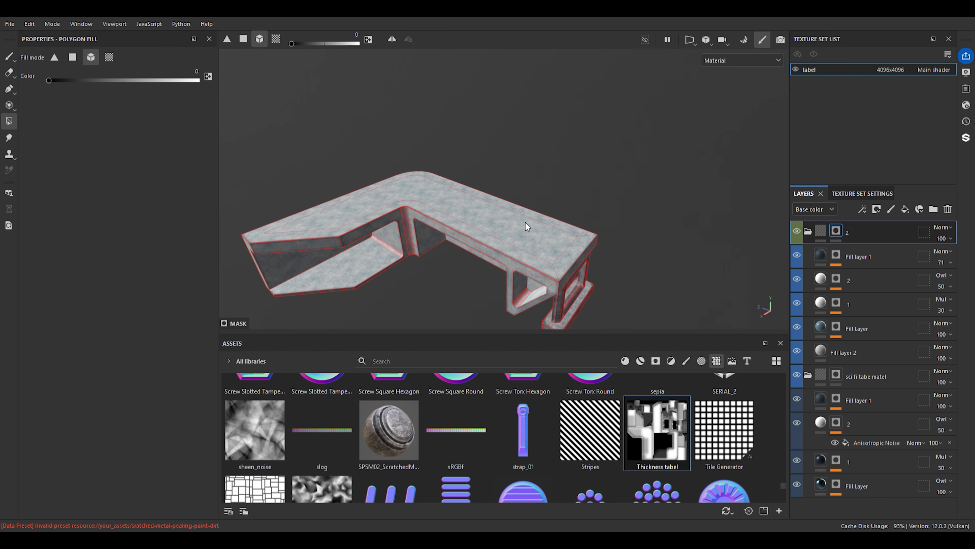
{"action": "left_click", "coordinate": [73, 57]}
{"action": "left_click", "coordinate": [512, 227]}
{"action": "left_click", "coordinate": [298, 235]}
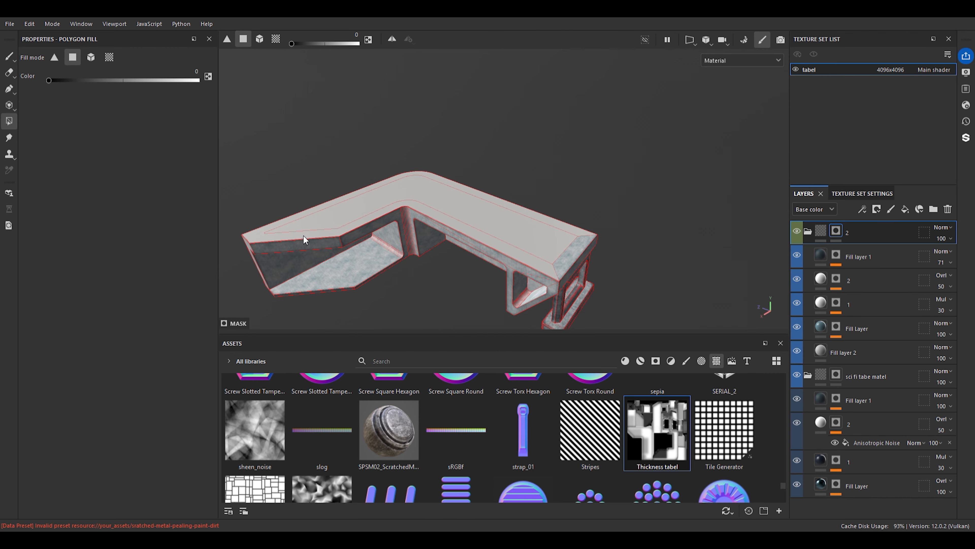
Fill the curved faces of the table's inner corner black in folder 2's mask
{"action": "left_click_drag", "start_coordinate": [410, 251], "coordinate": [442, 224], "text": "alt"}
{"action": "scroll", "coordinate": [430, 206], "scroll_direction": "up", "scroll_amount": 5}
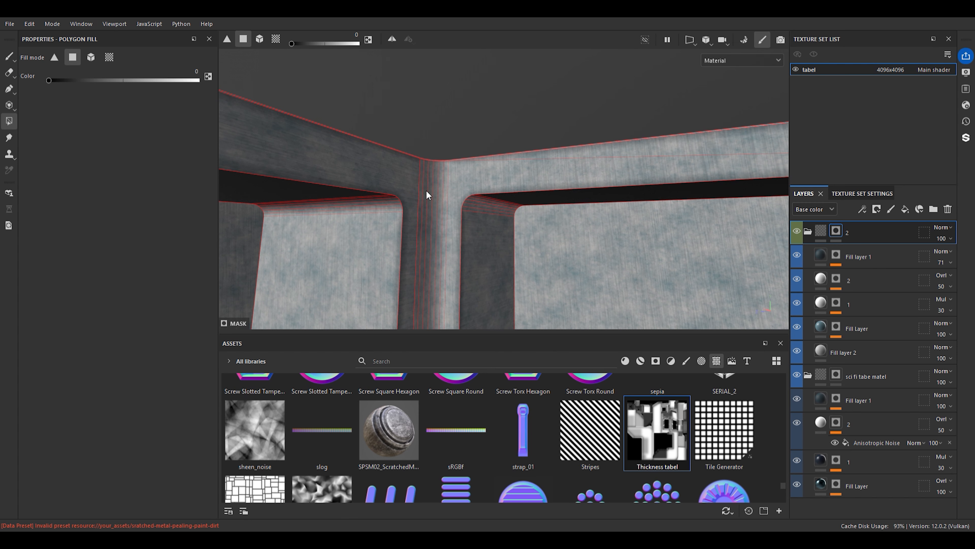
{"action": "scroll", "coordinate": [426, 178], "scroll_direction": "up", "scroll_amount": 4}
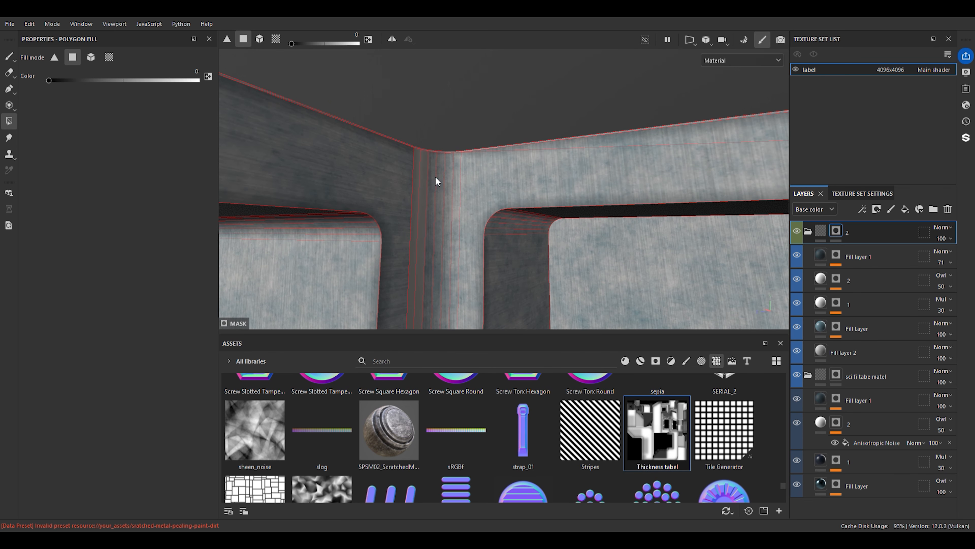
{"action": "left_click", "coordinate": [440, 184]}
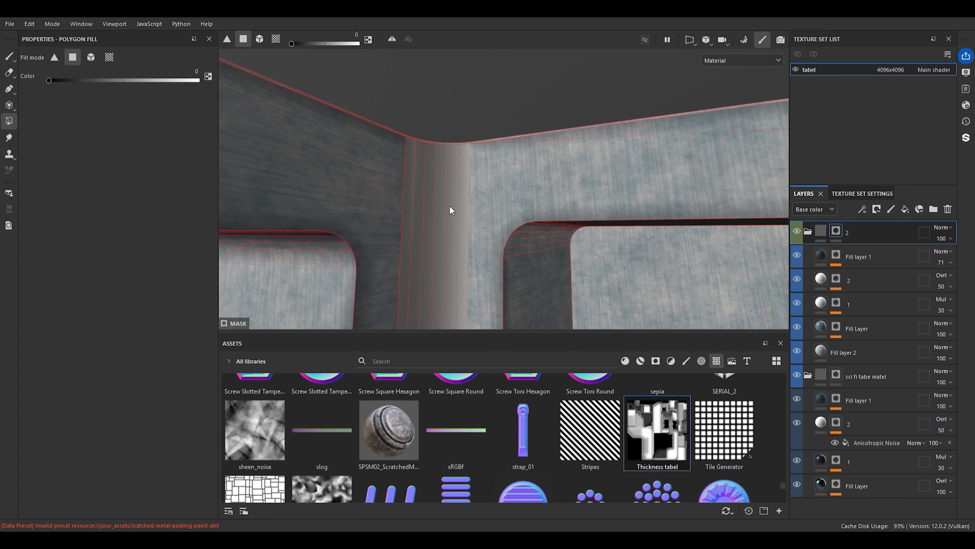
Examine the table's rounded outer corner, support leg and underside from several angles, leaving Polygon Fill for the Paint tool
{"action": "scroll", "coordinate": [466, 160], "scroll_direction": "down", "scroll_amount": 3}
{"action": "left_click_drag", "start_coordinate": [465, 159], "coordinate": [539, 240], "text": "alt"}
{"action": "mouse_move", "coordinate": [351, 186]}
{"action": "left_mouse_down", "text": "alt"}
{"action": "mouse_move", "coordinate": [439, 219]}
{"action": "mouse_move", "coordinate": [529, 219]}
{"action": "mouse_move", "coordinate": [410, 195]}
{"action": "mouse_move", "coordinate": [629, 213]}
{"action": "mouse_move", "coordinate": [640, 230]}
{"action": "mouse_move", "coordinate": [411, 185]}
{"action": "mouse_move", "coordinate": [504, 241]}
{"action": "mouse_move", "coordinate": [374, 218]}
{"action": "mouse_move", "coordinate": [443, 179]}
{"action": "left_mouse_up", "text": "alt"}
{"action": "scroll", "coordinate": [439, 220], "scroll_direction": "down", "scroll_amount": 4}
{"action": "mouse_move", "coordinate": [369, 207]}
{"action": "left_mouse_down", "text": "alt"}
{"action": "mouse_move", "coordinate": [472, 179]}
{"action": "mouse_move", "coordinate": [461, 233]}
{"action": "mouse_move", "coordinate": [529, 231]}
{"action": "mouse_move", "coordinate": [371, 207]}
{"action": "mouse_move", "coordinate": [544, 200]}
{"action": "left_mouse_up", "text": "alt"}
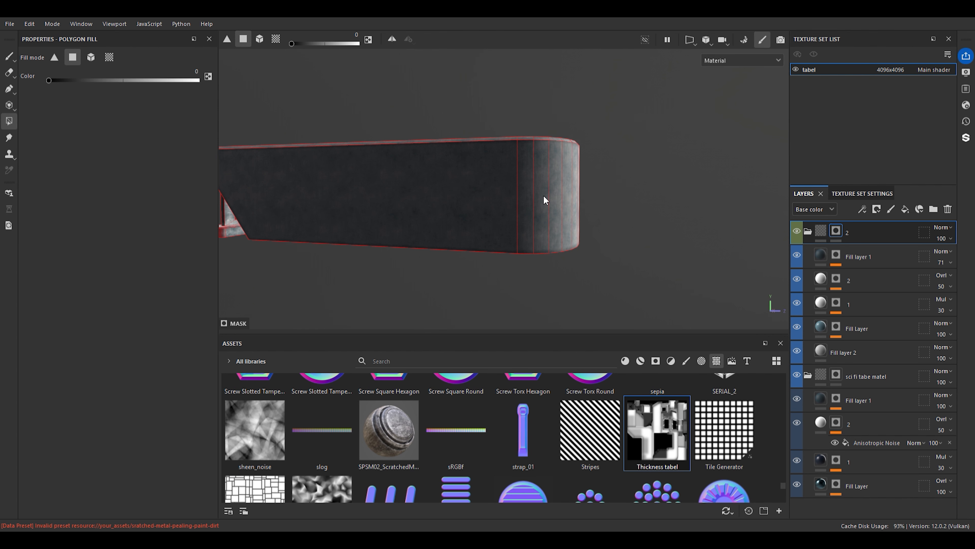
{"action": "mouse_move", "coordinate": [498, 230]}
{"action": "left_mouse_down", "text": "alt"}
{"action": "mouse_move", "coordinate": [612, 233]}
{"action": "mouse_move", "coordinate": [479, 239]}
{"action": "mouse_move", "coordinate": [615, 231]}
{"action": "mouse_move", "coordinate": [563, 209]}
{"action": "mouse_move", "coordinate": [474, 265]}
{"action": "mouse_move", "coordinate": [442, 244]}
{"action": "mouse_move", "coordinate": [514, 227]}
{"action": "left_mouse_up", "text": "alt"}
{"action": "scroll", "coordinate": [513, 227], "scroll_direction": "up", "scroll_amount": 3}
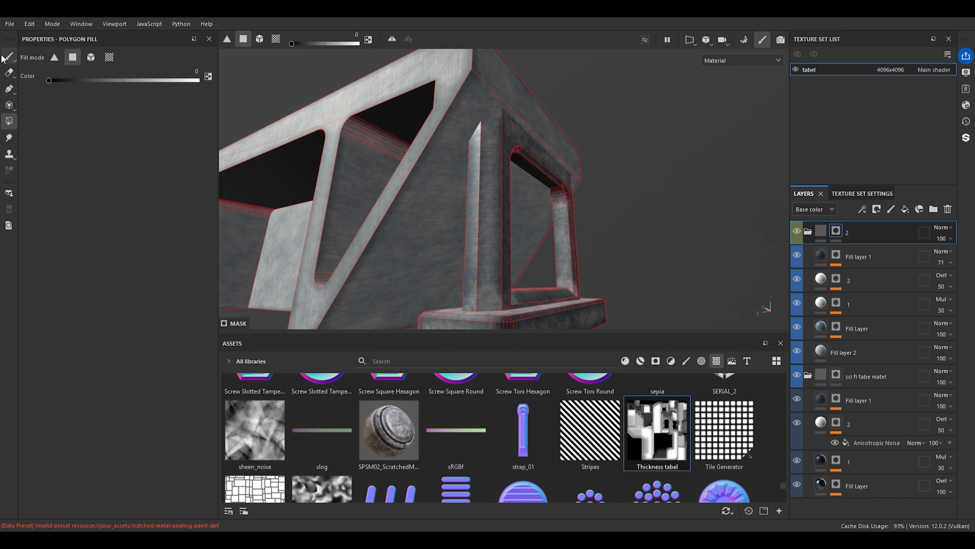
{"action": "left_click", "coordinate": [11, 58]}
{"action": "mouse_move", "coordinate": [487, 169]}
{"action": "left_mouse_down", "text": "alt"}
{"action": "mouse_move", "coordinate": [503, 207]}
{"action": "mouse_move", "coordinate": [503, 254]}
{"action": "mouse_move", "coordinate": [551, 219]}
{"action": "left_mouse_up", "text": "alt"}
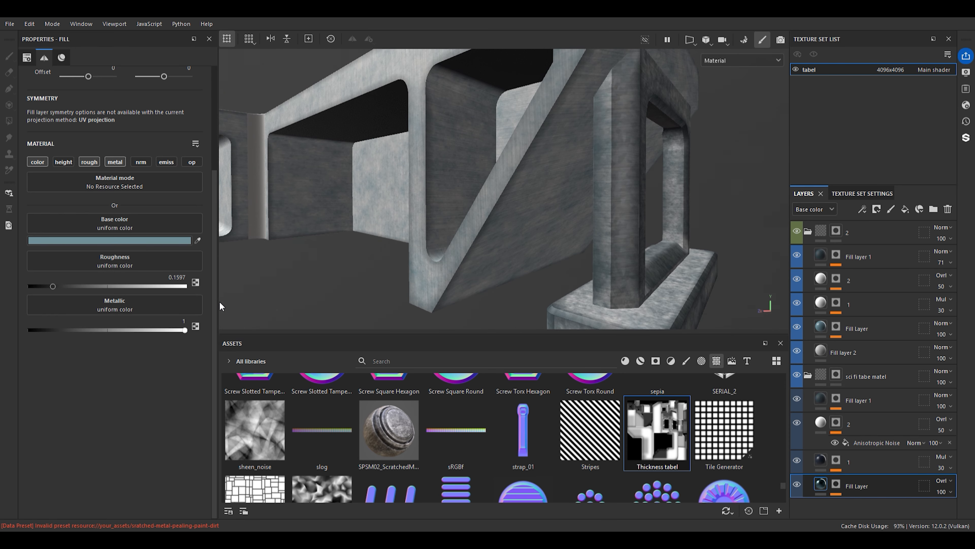
{"action": "right_click_drag", "start_coordinate": [629, 122], "coordinate": [544, 119], "text": "alt"}
{"action": "left_click_drag", "start_coordinate": [544, 119], "coordinate": [594, 188], "text": "alt"}
{"action": "right_click_drag", "start_coordinate": [466, 134], "coordinate": [483, 124], "text": "alt"}
{"action": "left_click_drag", "start_coordinate": [483, 124], "coordinate": [558, 135], "text": "alt"}
Collapse folder 2 and hide it so the table body shows without its material
{"action": "left_click", "coordinate": [808, 232]}
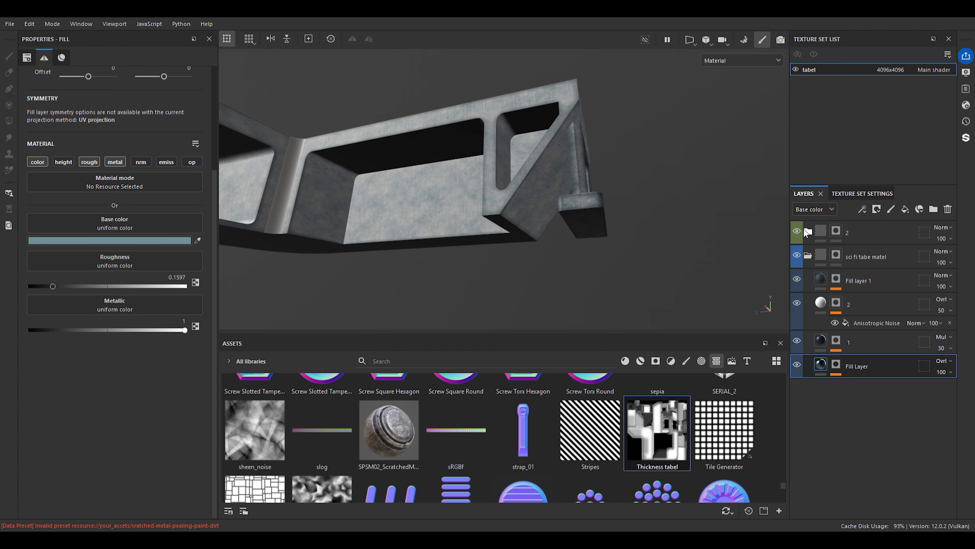
{"action": "left_click", "coordinate": [794, 231]}
{"action": "left_click_drag", "start_coordinate": [525, 134], "coordinate": [549, 166], "text": "alt"}
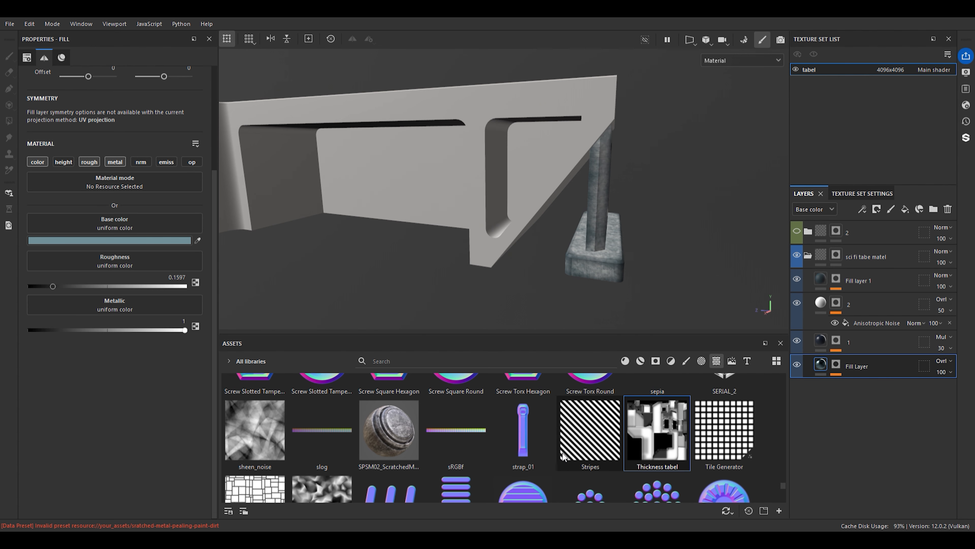
Filter the assets to smart materials and search them for "sci fi"
{"action": "left_click", "coordinate": [640, 361]}
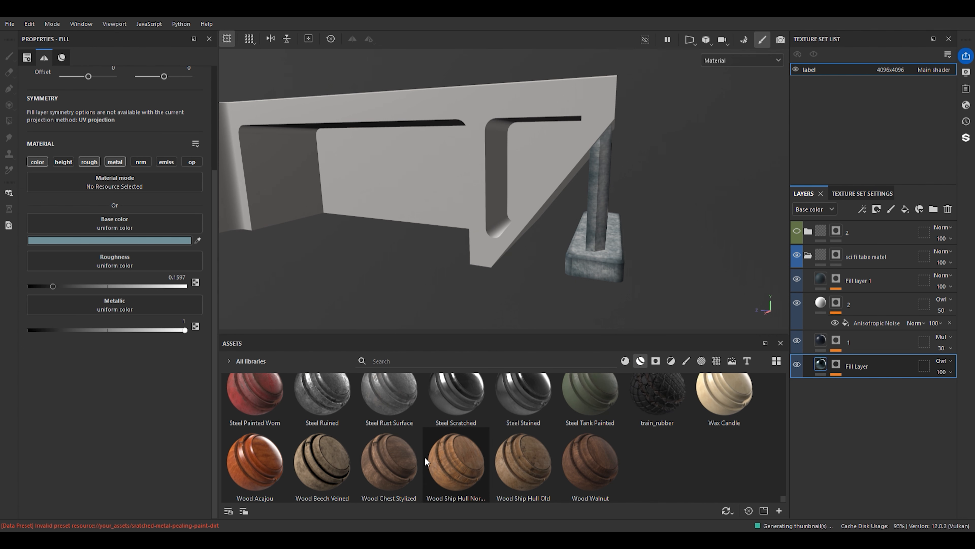
{"action": "scroll", "coordinate": [518, 456], "scroll_direction": "up", "scroll_amount": 5}
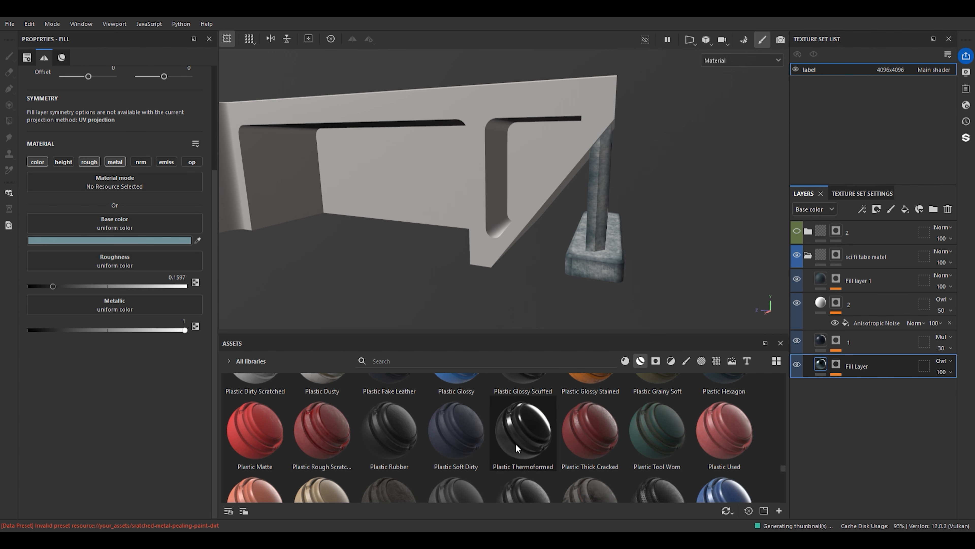
{"action": "left_click", "coordinate": [399, 360]}
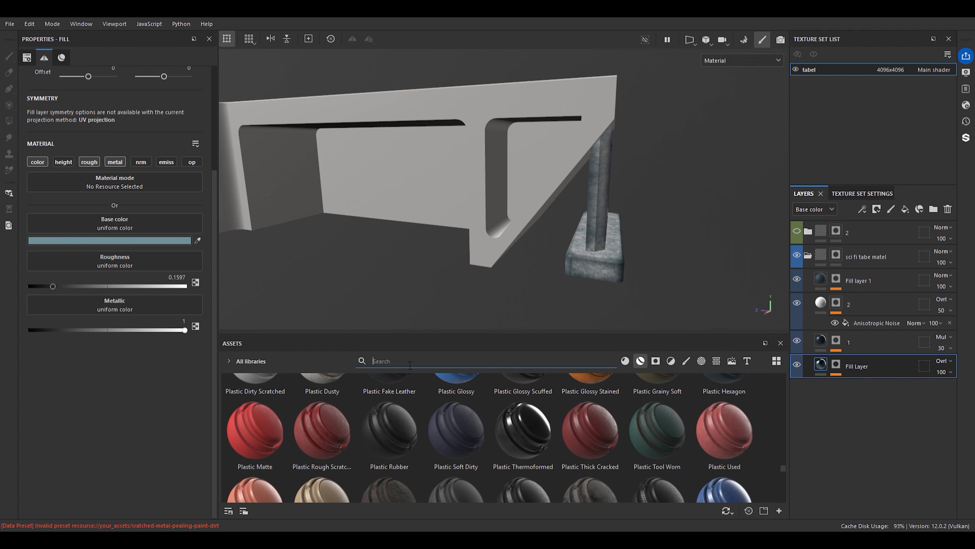
{"action": "type", "text": "sci fi"}
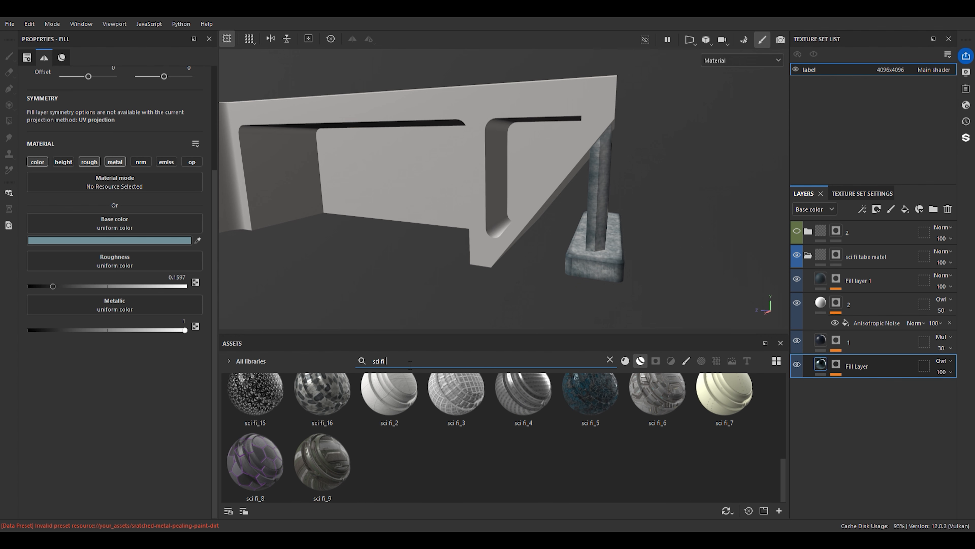
Apply the sci fi besa smart material from the search results to the table
{"action": "scroll", "coordinate": [391, 454], "scroll_direction": "up", "scroll_amount": 3}
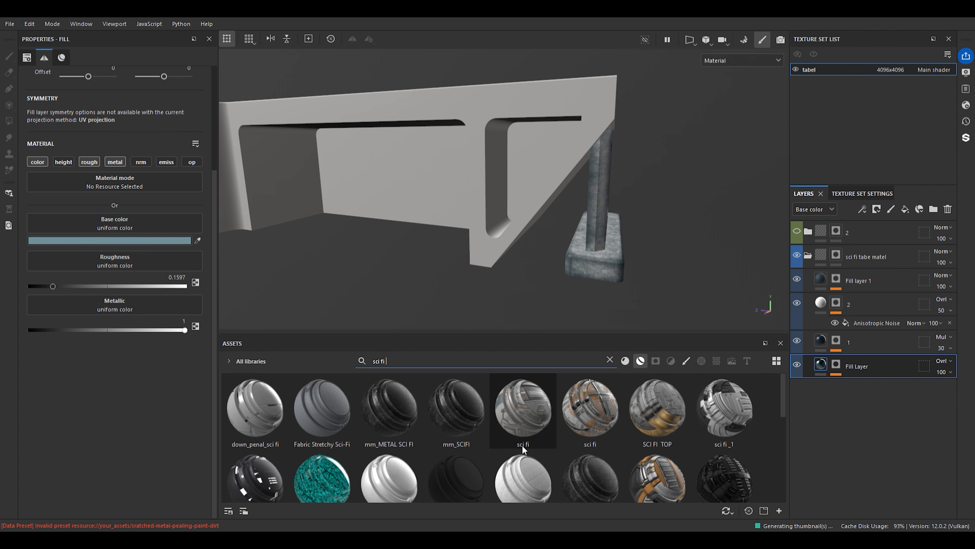
{"action": "scroll", "coordinate": [401, 433], "scroll_direction": "up", "scroll_amount": 1}
{"action": "scroll", "coordinate": [401, 432], "scroll_direction": "up", "scroll_amount": 1}
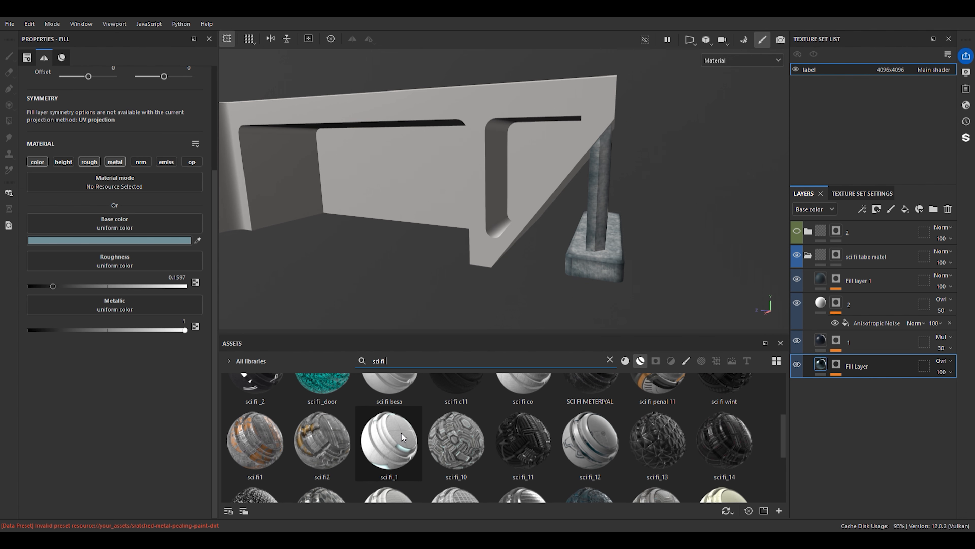
{"action": "left_click_drag", "start_coordinate": [387, 400], "coordinate": [438, 108]}
{"action": "scroll", "coordinate": [541, 137], "scroll_direction": "up", "scroll_amount": 3}
{"action": "scroll", "coordinate": [534, 136], "scroll_direction": "down", "scroll_amount": 3}
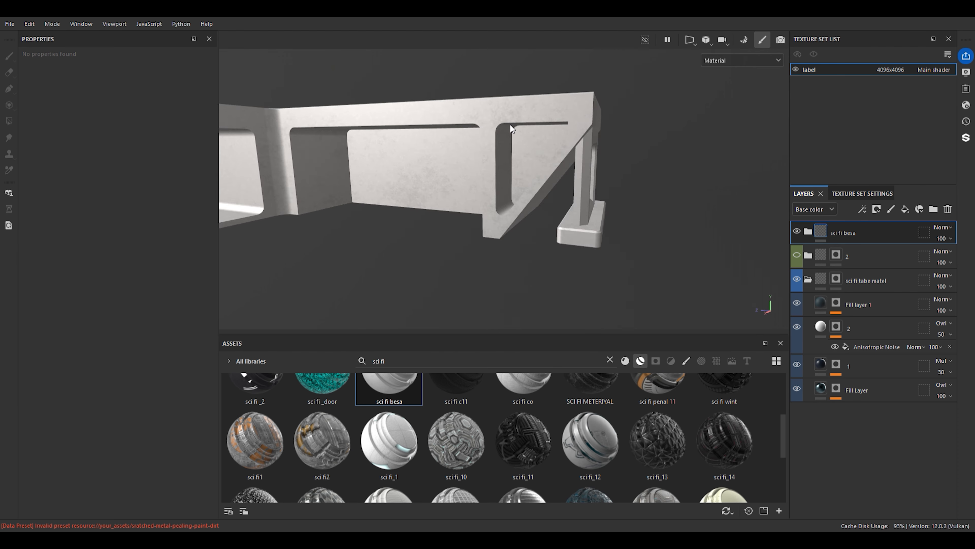
{"action": "scroll", "coordinate": [474, 120], "scroll_direction": "up", "scroll_amount": 4}
{"action": "scroll", "coordinate": [478, 123], "scroll_direction": "down", "scroll_amount": 2}
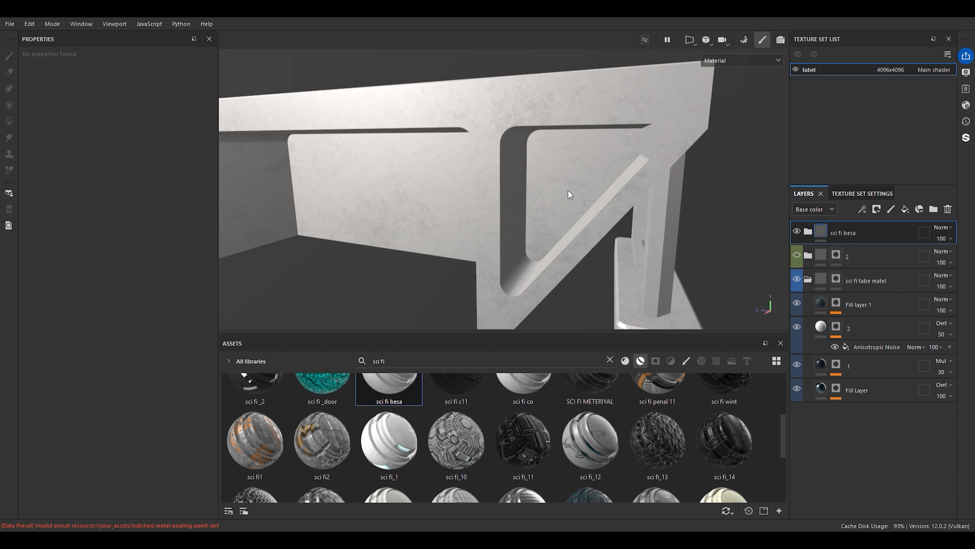
Add a black mask to the sci fi besa folder and reveal it only on the table body with a white mesh fill
{"action": "left_click", "coordinate": [869, 36]}
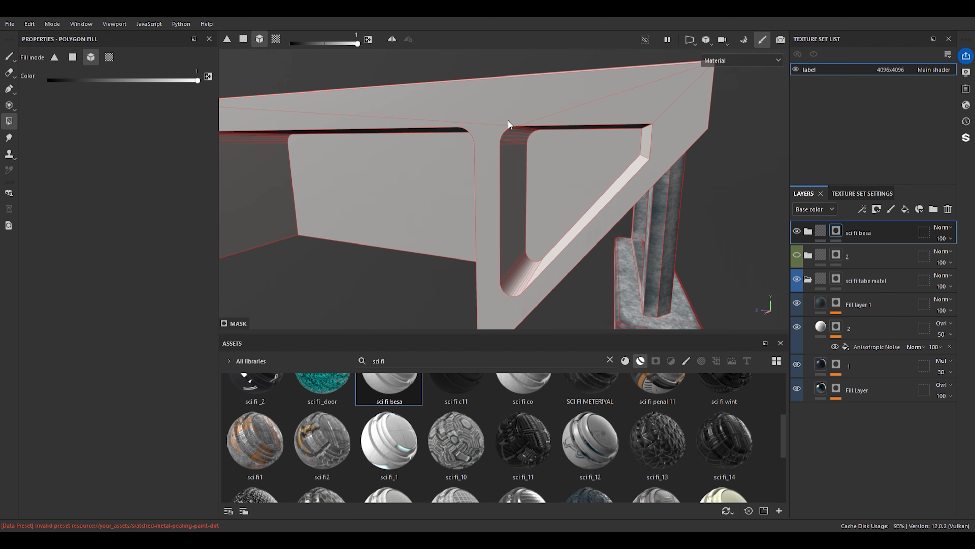
{"action": "left_click", "coordinate": [496, 117]}
{"action": "left_click", "coordinate": [12, 60]}
Inspect the sci fi besa material across the table body and supports, and expand its folder to see the layers
{"action": "scroll", "coordinate": [402, 196], "scroll_direction": "down", "scroll_amount": 5}
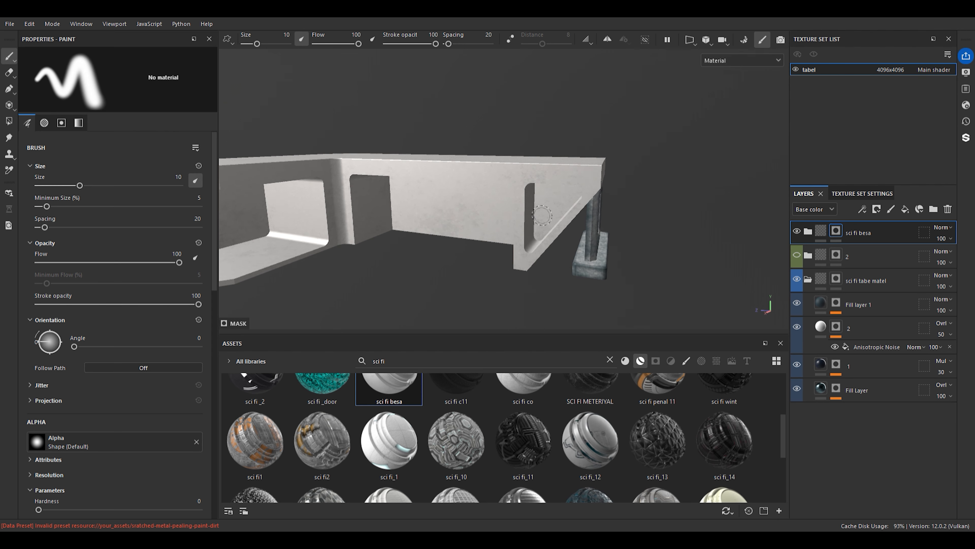
{"action": "mouse_move", "coordinate": [656, 246]}
{"action": "left_mouse_down", "text": "alt"}
{"action": "mouse_move", "coordinate": [470, 266]}
{"action": "mouse_move", "coordinate": [599, 274]}
{"action": "left_mouse_up", "text": "alt"}
{"action": "scroll", "coordinate": [511, 169], "scroll_direction": "up", "scroll_amount": 2}
{"action": "left_click_drag", "start_coordinate": [576, 233], "coordinate": [571, 188], "text": "alt"}
{"action": "scroll", "coordinate": [571, 187], "scroll_direction": "up", "scroll_amount": 4}
{"action": "left_click_drag", "start_coordinate": [495, 188], "coordinate": [507, 96], "text": "alt"}
{"action": "scroll", "coordinate": [576, 157], "scroll_direction": "down", "scroll_amount": 2}
{"action": "scroll", "coordinate": [345, 176], "scroll_direction": "down", "scroll_amount": 4}
{"action": "left_click_drag", "start_coordinate": [344, 176], "coordinate": [496, 191], "text": "alt"}
{"action": "scroll", "coordinate": [332, 212], "scroll_direction": "up", "scroll_amount": 3}
{"action": "left_click_drag", "start_coordinate": [332, 211], "coordinate": [375, 192], "text": "alt"}
{"action": "left_click", "coordinate": [807, 231]}
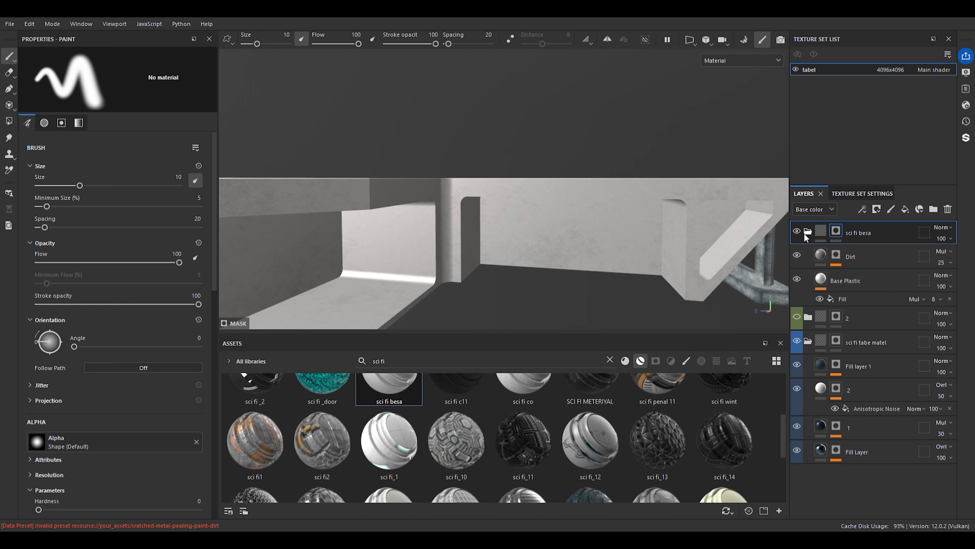
Review the settings of the Base Plastic layer, its Fill effect and the Dirt layer, and collapse the sci fi besa folder
{"action": "left_click", "coordinate": [838, 284]}
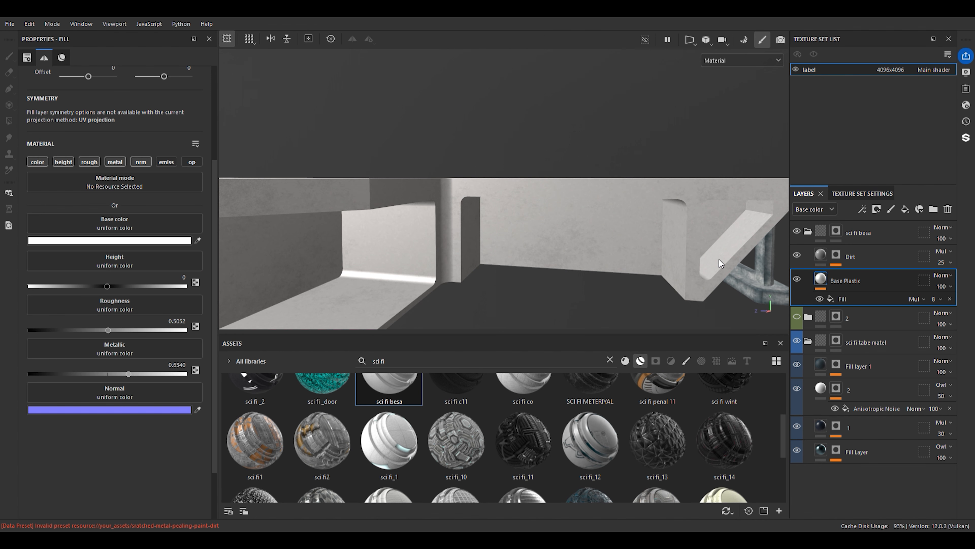
{"action": "left_click", "coordinate": [848, 256]}
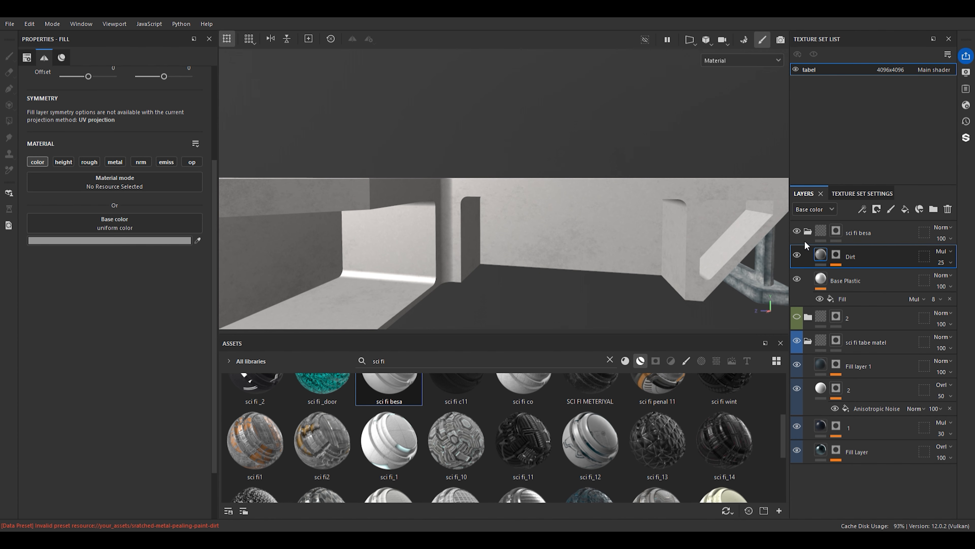
{"action": "right_click_drag", "start_coordinate": [348, 225], "coordinate": [543, 222], "text": "alt"}
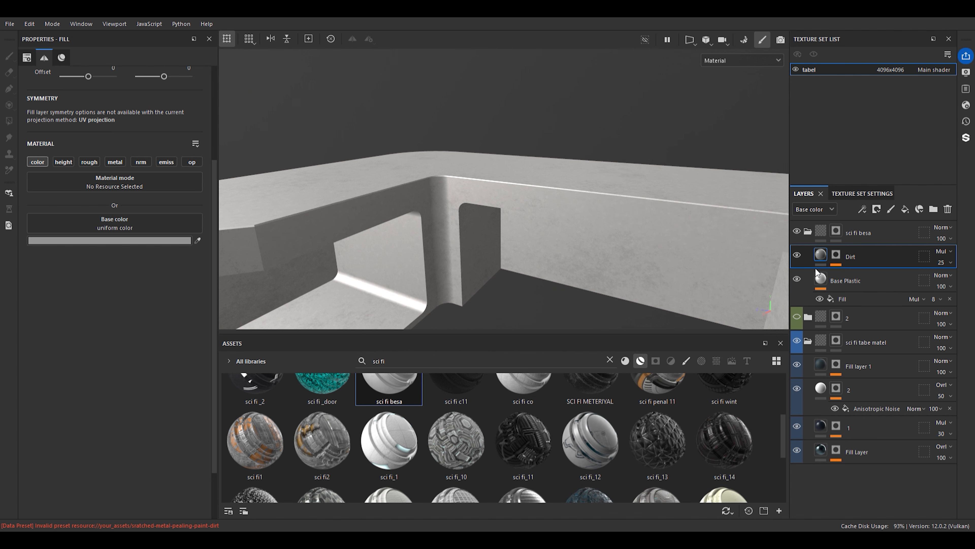
{"action": "left_click", "coordinate": [856, 282]}
{"action": "left_click", "coordinate": [850, 298]}
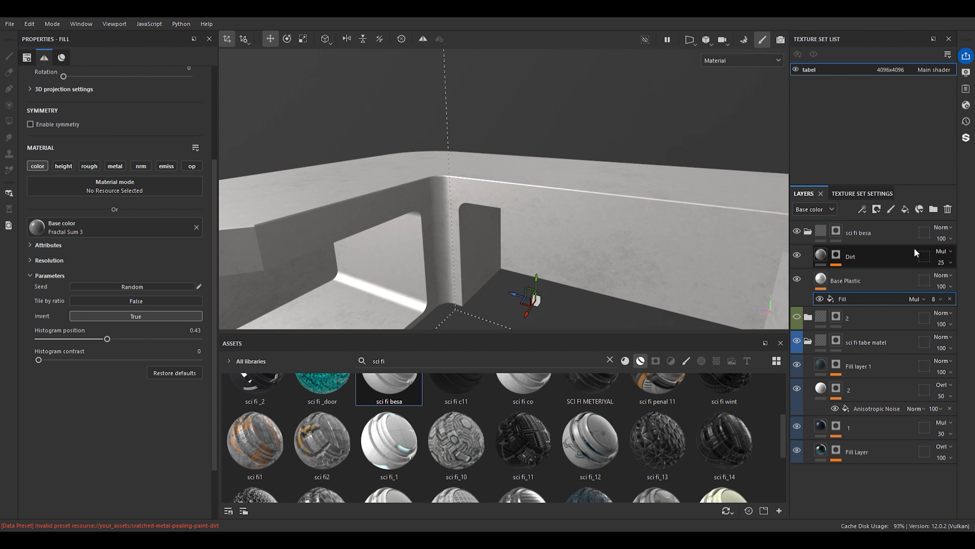
{"action": "left_click", "coordinate": [819, 254]}
{"action": "left_click", "coordinate": [807, 231]}
Examine the sci fi besa finish on the table's inner corner, edges and top surface from several angles
{"action": "left_click_drag", "start_coordinate": [392, 218], "coordinate": [476, 244], "text": "alt"}
{"action": "scroll", "coordinate": [475, 230], "scroll_direction": "up", "scroll_amount": 5}
{"action": "mouse_move", "coordinate": [466, 200]}
{"action": "left_mouse_down", "text": "alt"}
{"action": "mouse_move", "coordinate": [468, 176]}
{"action": "mouse_move", "coordinate": [465, 213]}
{"action": "left_mouse_up", "text": "alt"}
{"action": "scroll", "coordinate": [467, 182], "scroll_direction": "down", "scroll_amount": 3}
{"action": "middle_click_drag", "start_coordinate": [467, 182], "coordinate": [433, 124], "text": "alt"}
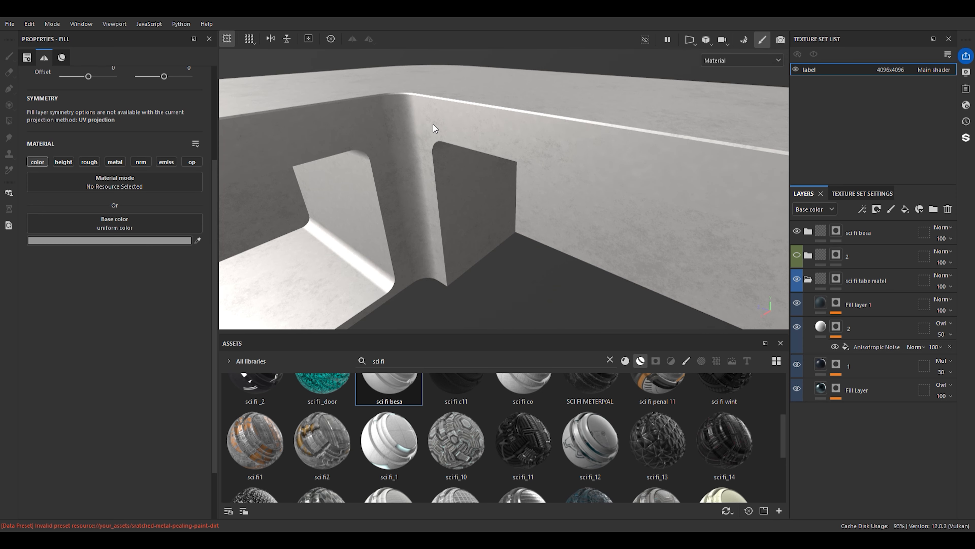
{"action": "scroll", "coordinate": [433, 124], "scroll_direction": "down", "scroll_amount": 2}
{"action": "middle_click_drag", "start_coordinate": [487, 228], "coordinate": [502, 156], "text": "alt"}
{"action": "scroll", "coordinate": [502, 156], "scroll_direction": "down", "scroll_amount": 4}
{"action": "left_click_drag", "start_coordinate": [502, 156], "coordinate": [434, 177], "text": "alt"}
{"action": "scroll", "coordinate": [430, 166], "scroll_direction": "up", "scroll_amount": 4}
{"action": "middle_click_drag", "start_coordinate": [430, 165], "coordinate": [418, 153], "text": "alt"}
{"action": "scroll", "coordinate": [418, 154], "scroll_direction": "down", "scroll_amount": 4}
{"action": "left_click_drag", "start_coordinate": [418, 153], "coordinate": [443, 208], "text": "alt"}
{"action": "scroll", "coordinate": [348, 83], "scroll_direction": "up", "scroll_amount": 3}
{"action": "scroll", "coordinate": [418, 190], "scroll_direction": "up", "scroll_amount": 2}
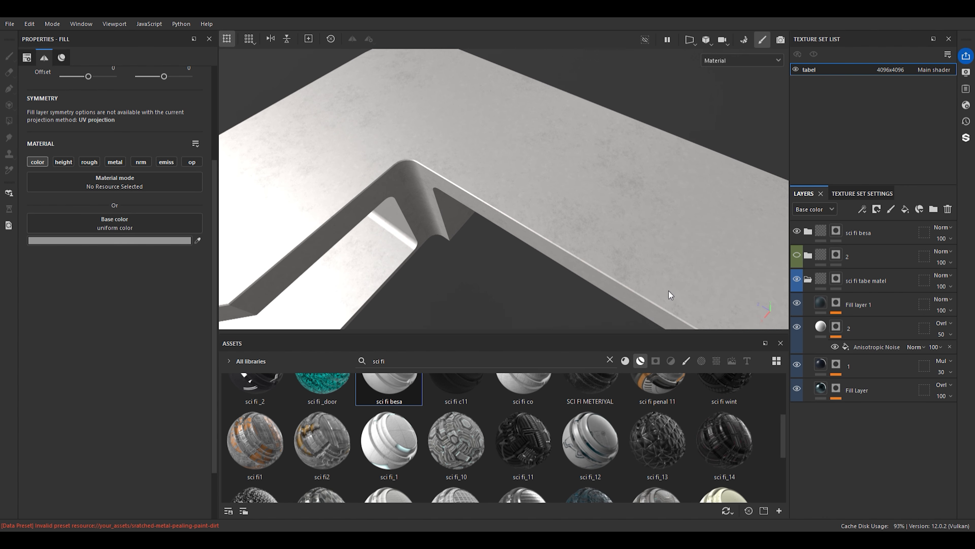
Replace the smart material search with "wood" and browse the wood materials
{"action": "left_click", "coordinate": [608, 358]}
{"action": "left_click", "coordinate": [610, 361]}
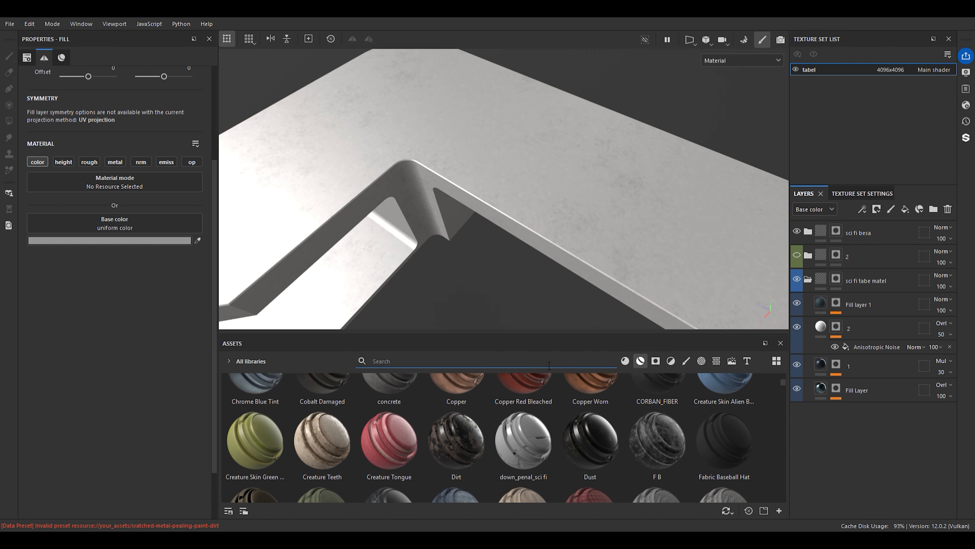
{"action": "type", "text": "wood"}
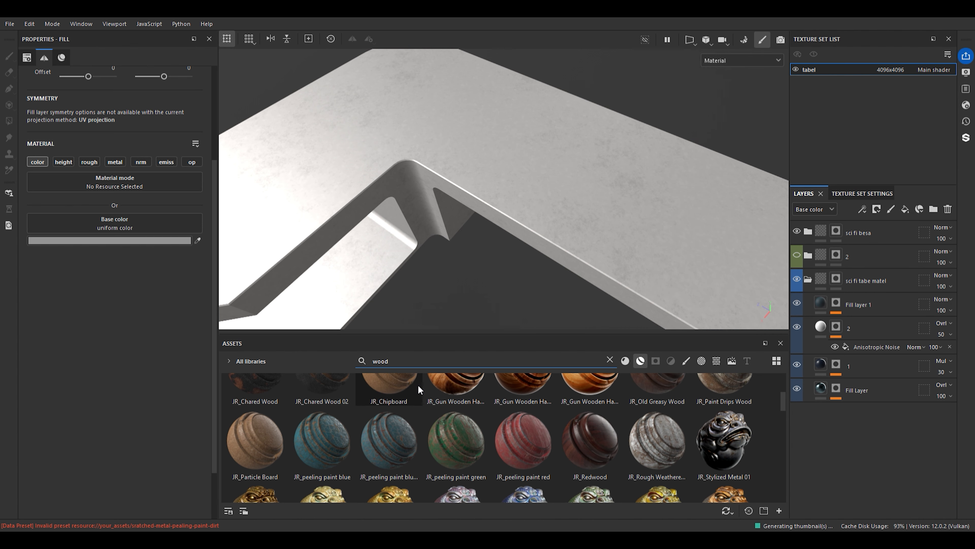
{"action": "scroll", "coordinate": [489, 444], "scroll_direction": "down", "scroll_amount": 3}
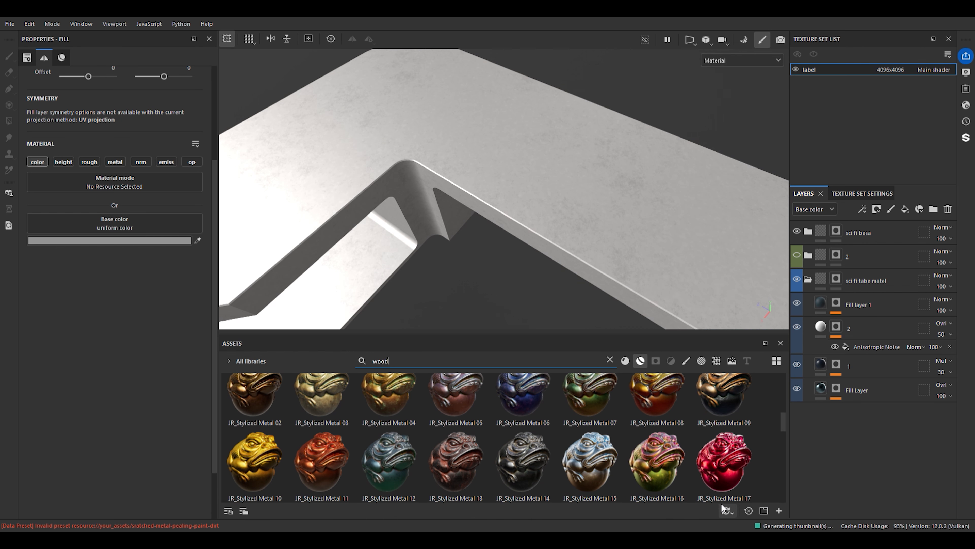
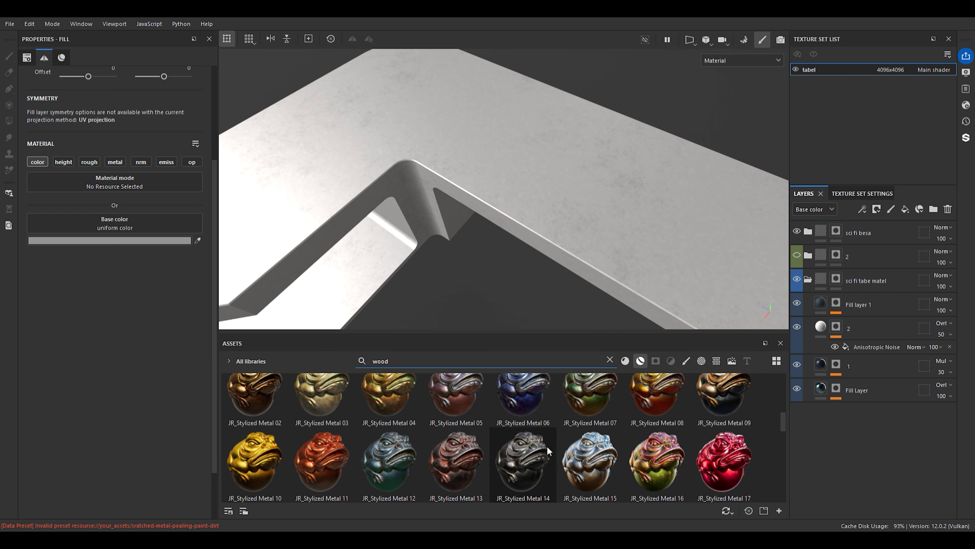
{"action": "scroll", "coordinate": [477, 462], "scroll_direction": "down", "scroll_amount": 3}
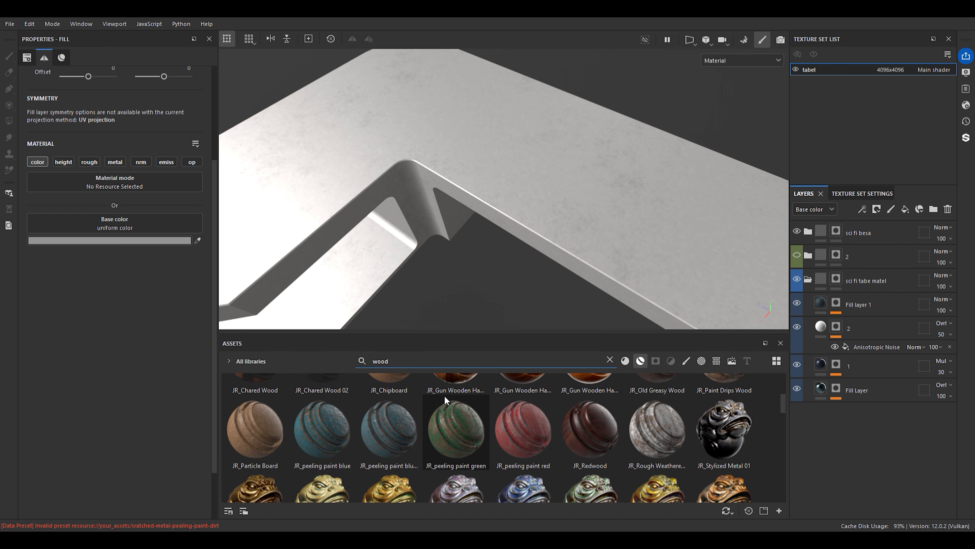
{"action": "scroll", "coordinate": [442, 446], "scroll_direction": "up", "scroll_amount": 5}
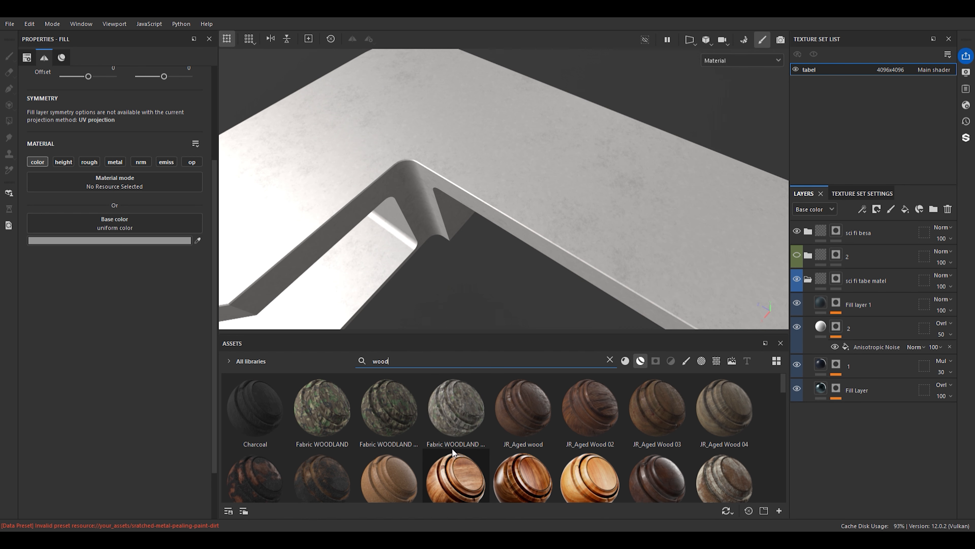
{"action": "scroll", "coordinate": [532, 438], "scroll_direction": "down", "scroll_amount": 3}
{"action": "scroll", "coordinate": [532, 438], "scroll_direction": "up", "scroll_amount": 3}
Try the JR_Gun Wooden Handle Aged smart material on the table and delete its folder
{"action": "left_click_drag", "start_coordinate": [470, 473], "coordinate": [547, 117]}
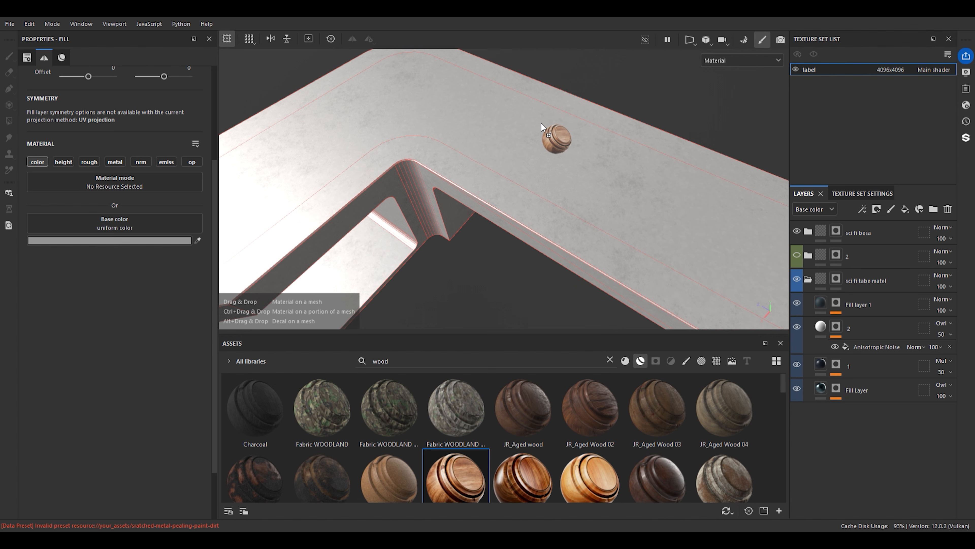
{"action": "left_click_drag", "start_coordinate": [518, 124], "coordinate": [543, 132]}
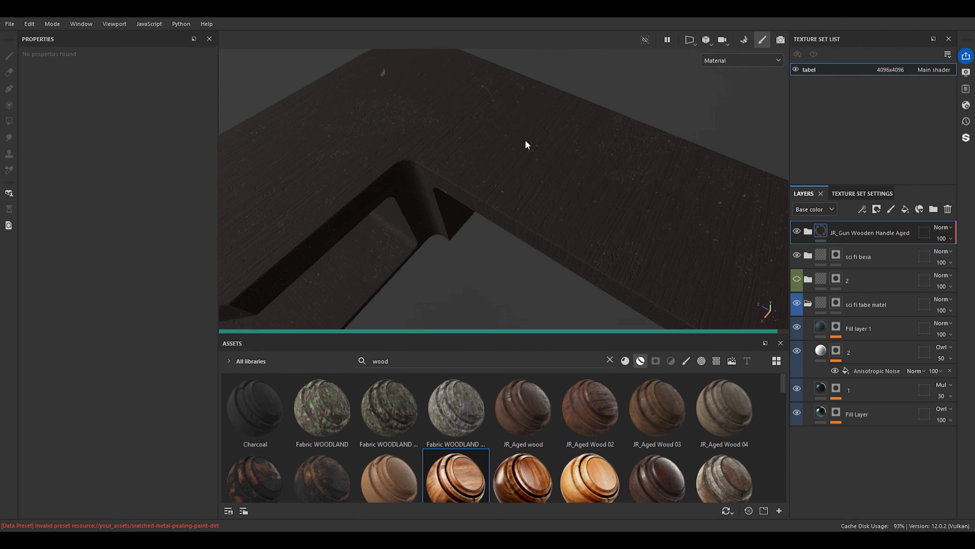
{"action": "scroll", "coordinate": [464, 145], "scroll_direction": "up", "scroll_amount": 3}
{"action": "scroll", "coordinate": [468, 141], "scroll_direction": "up", "scroll_amount": 2}
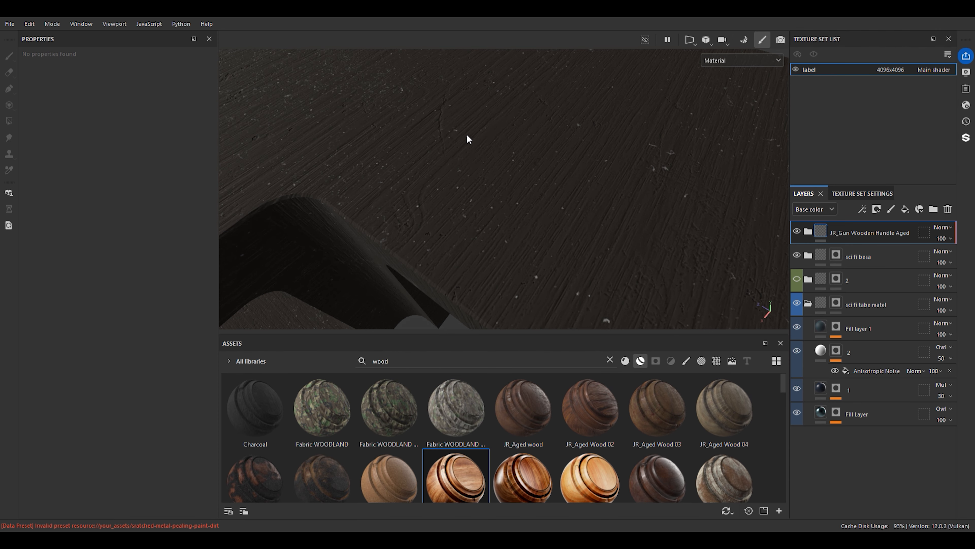
{"action": "key", "text": "Delete"}
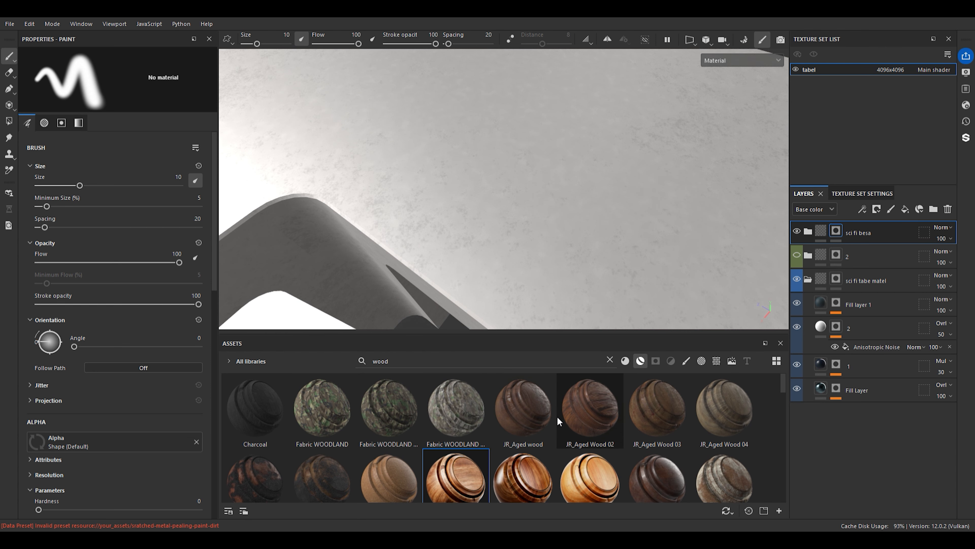
Apply the Wood Acajou smart material from the wood search results to the whole table
{"action": "scroll", "coordinate": [587, 436], "scroll_direction": "down", "scroll_amount": 5}
{"action": "scroll", "coordinate": [585, 434], "scroll_direction": "down", "scroll_amount": 2}
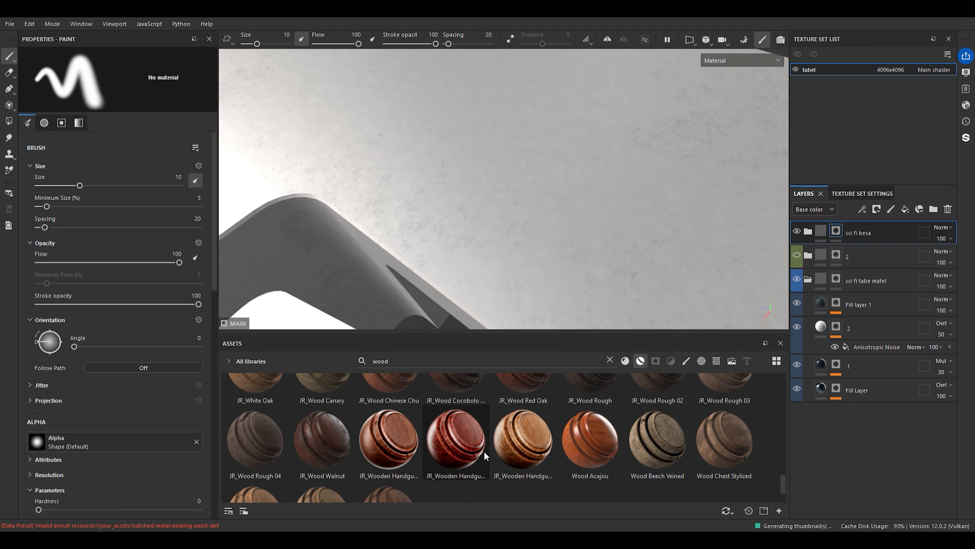
{"action": "left_click_drag", "start_coordinate": [558, 463], "coordinate": [574, 137]}
{"action": "scroll", "coordinate": [489, 173], "scroll_direction": "down", "scroll_amount": 6}
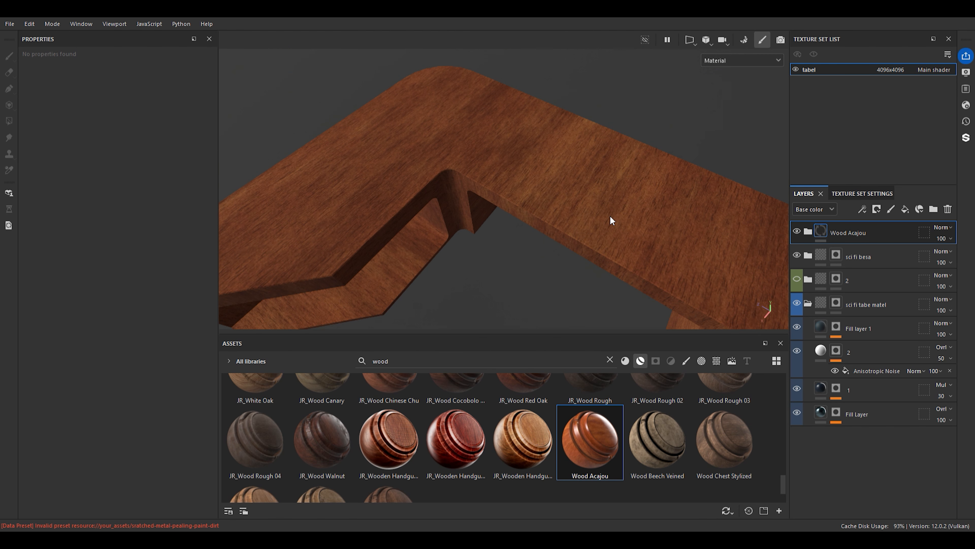
{"action": "left_click_drag", "start_coordinate": [598, 199], "coordinate": [596, 150], "text": "alt"}
{"action": "scroll", "coordinate": [596, 151], "scroll_direction": "down", "scroll_amount": 3}
{"action": "middle_click_drag", "start_coordinate": [596, 166], "coordinate": [561, 168], "text": "alt"}
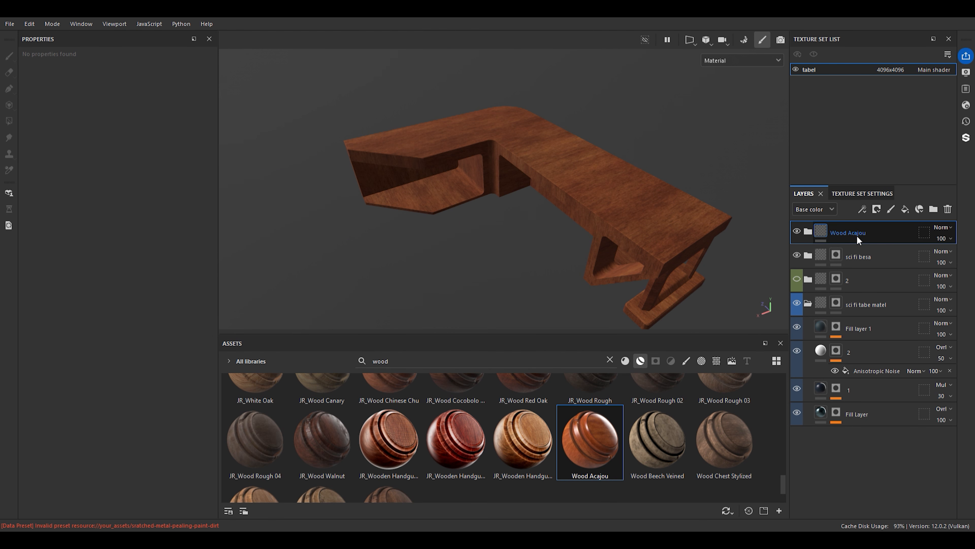
Add a black mask to the Wood Acajou folder and look through the layers inside it
{"action": "left_click", "coordinate": [856, 32]}
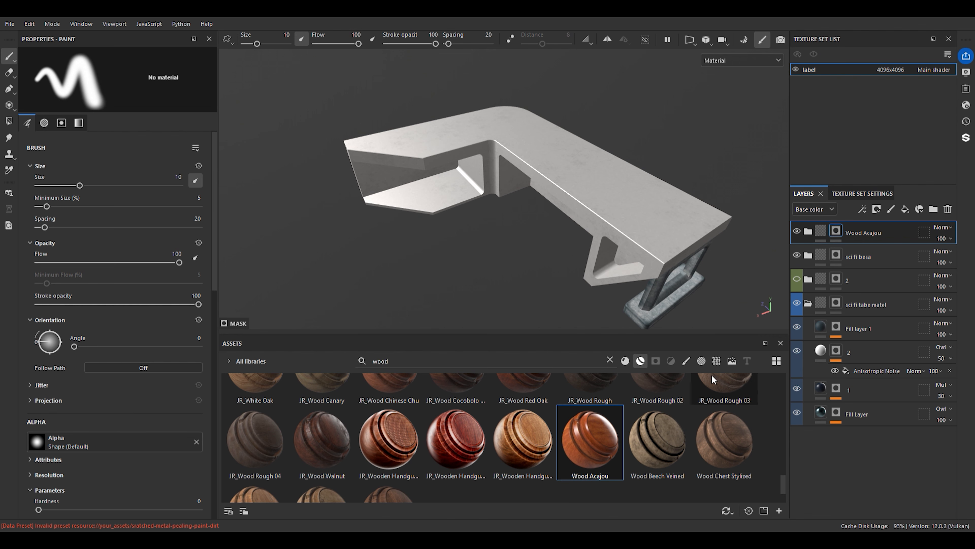
{"action": "left_click", "coordinate": [807, 231]}
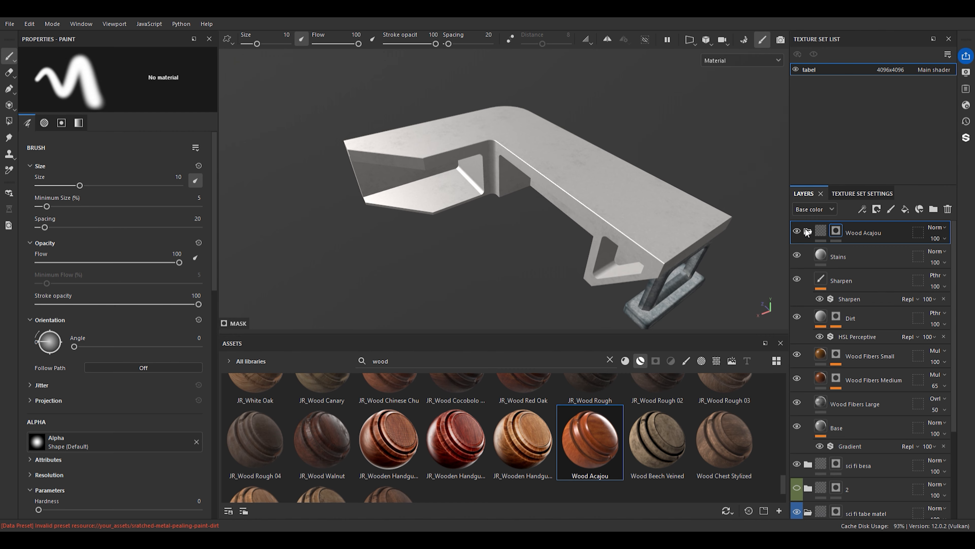
{"action": "left_click", "coordinate": [807, 232]}
Reveal Wood Acajou only on the inner face of the tabletop with a white polygon fill in its mask
{"action": "scroll", "coordinate": [555, 231], "scroll_direction": "up", "scroll_amount": 5}
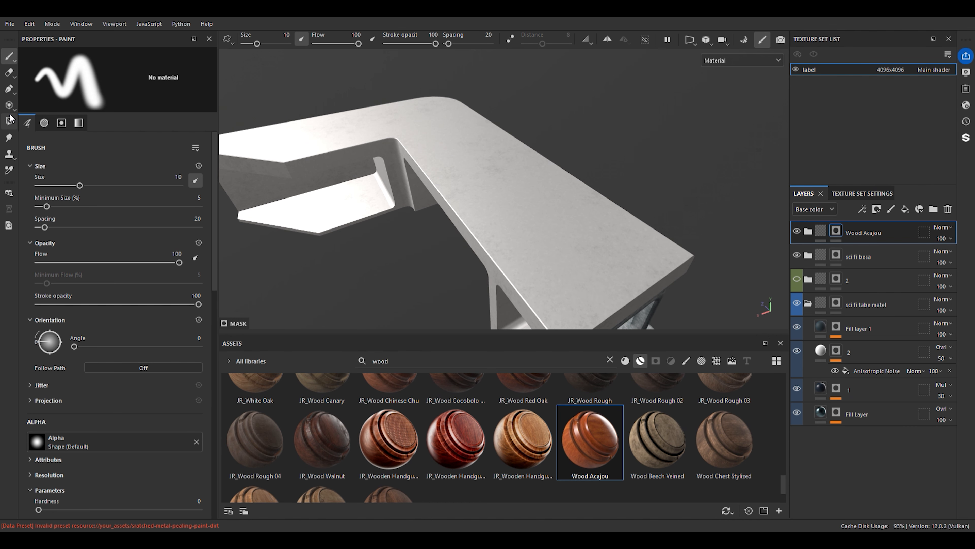
{"action": "left_click", "coordinate": [9, 121]}
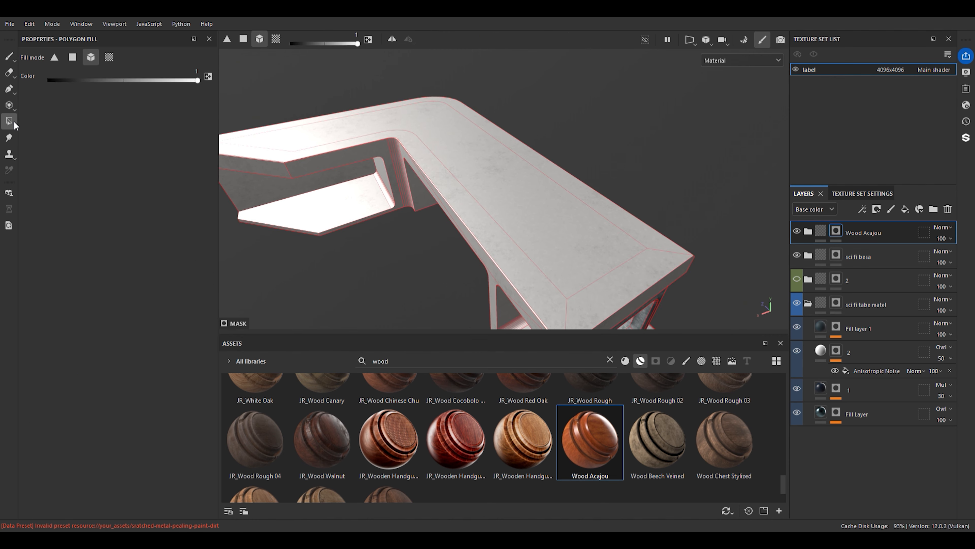
{"action": "scroll", "coordinate": [600, 232], "scroll_direction": "up", "scroll_amount": 3}
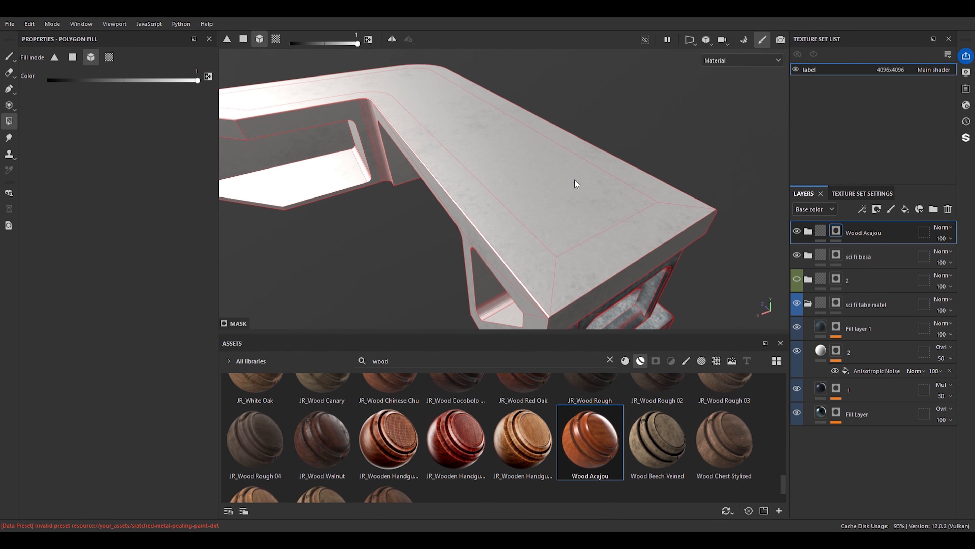
{"action": "left_click", "coordinate": [574, 180]}
{"action": "scroll", "coordinate": [509, 191], "scroll_direction": "down", "scroll_amount": 2}
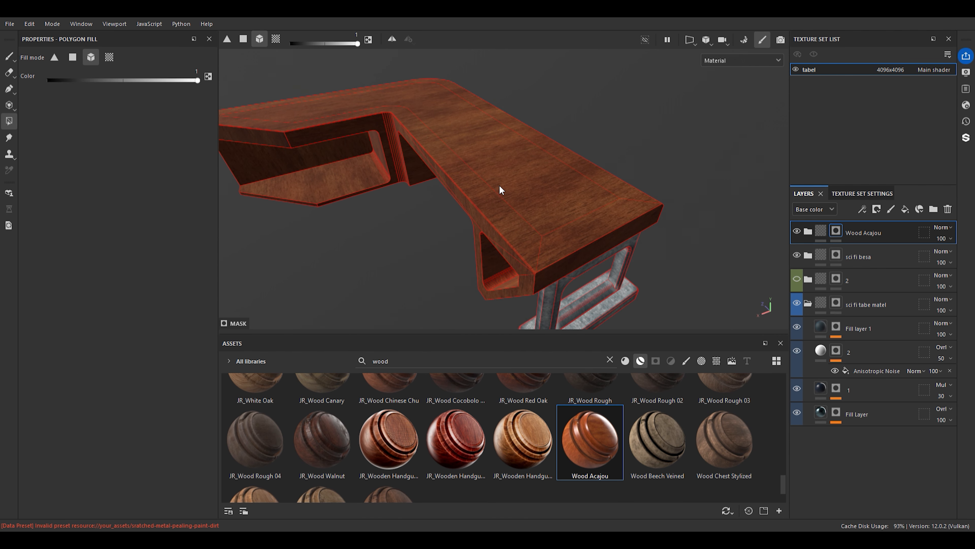
{"action": "left_click", "coordinate": [499, 184]}
{"action": "left_click", "coordinate": [73, 57]}
{"action": "left_click", "coordinate": [518, 173]}
{"action": "scroll", "coordinate": [495, 157], "scroll_direction": "down", "scroll_amount": 2}
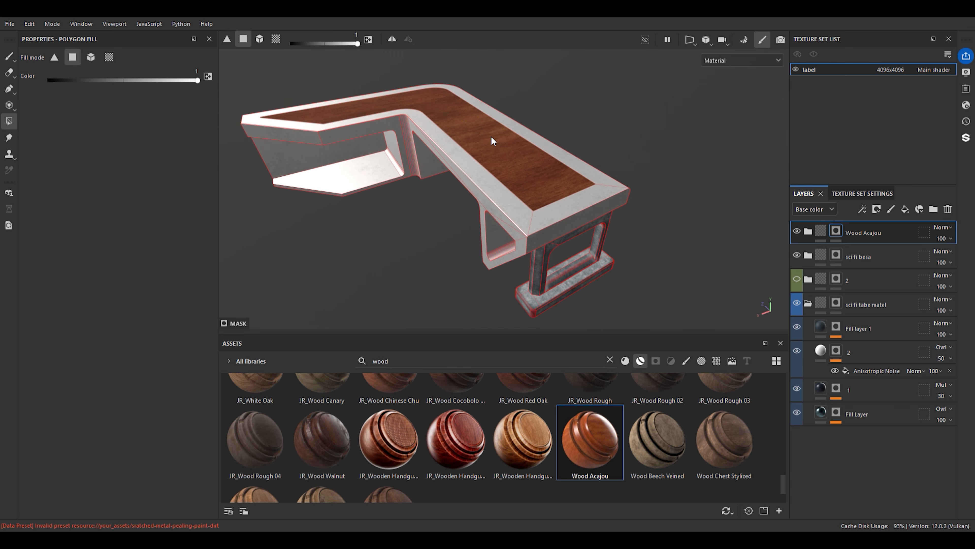
Undo the stray wood fill on the table's end face and check the wooden tabletop inset from several sides
{"action": "scroll", "coordinate": [552, 179], "scroll_direction": "up", "scroll_amount": 1}
{"action": "left_click_drag", "start_coordinate": [521, 193], "coordinate": [586, 195], "text": "alt"}
{"action": "scroll", "coordinate": [534, 193], "scroll_direction": "up", "scroll_amount": 2}
{"action": "scroll", "coordinate": [535, 193], "scroll_direction": "down", "scroll_amount": 2}
{"action": "left_click_drag", "start_coordinate": [527, 155], "coordinate": [545, 216], "text": "alt"}
{"action": "key", "text": "ctrl"}
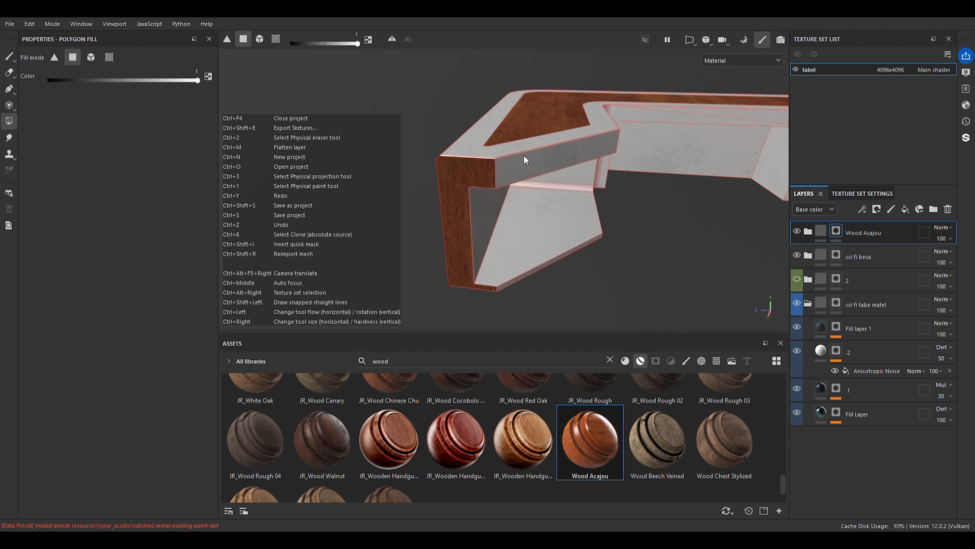
{"action": "key", "text": "ctrl"}
{"action": "key", "text": "ctrl+z"}
{"action": "scroll", "coordinate": [541, 169], "scroll_direction": "down", "scroll_amount": 3}
{"action": "left_click_drag", "start_coordinate": [541, 170], "coordinate": [547, 135], "text": "alt"}
{"action": "scroll", "coordinate": [547, 135], "scroll_direction": "up", "scroll_amount": 3}
{"action": "middle_click_drag", "start_coordinate": [547, 135], "coordinate": [351, 141], "text": "alt"}
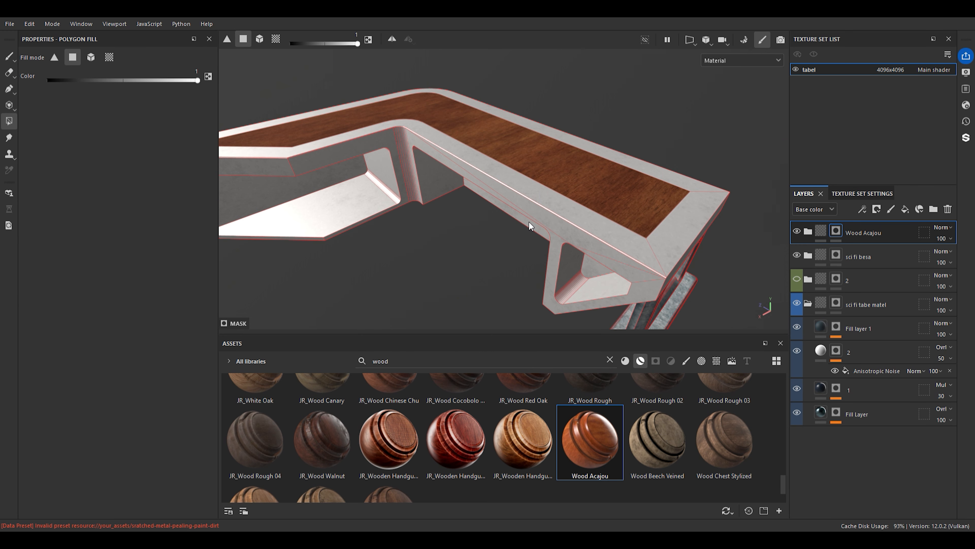
{"action": "left_click_drag", "start_coordinate": [582, 183], "coordinate": [634, 190], "text": "alt"}
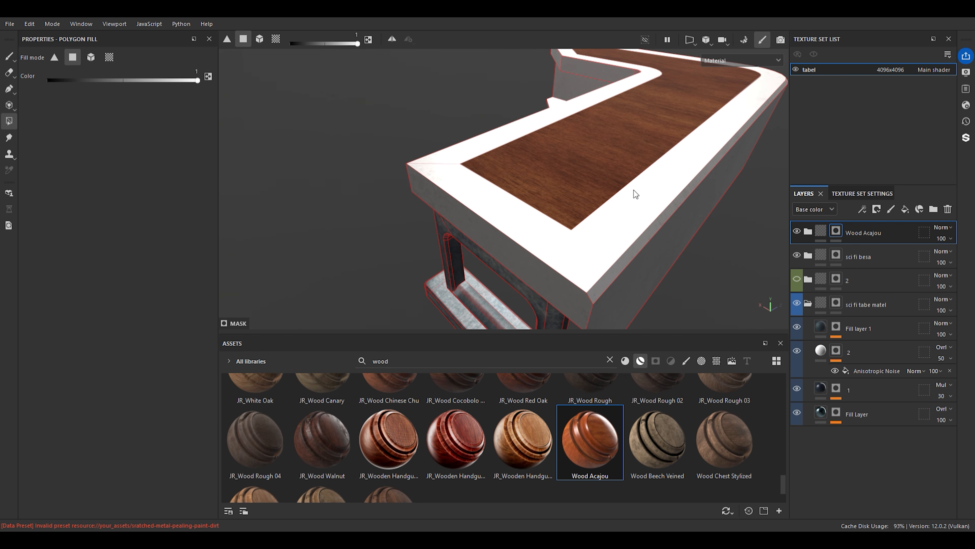
Try adding a fill effect to the Wood Acajou mask and undo it
{"action": "left_click", "coordinate": [8, 60]}
{"action": "middle_click_drag", "start_coordinate": [448, 165], "coordinate": [457, 196], "text": "alt"}
{"action": "mouse_move", "coordinate": [457, 196]}
{"action": "left_mouse_down", "text": "alt"}
{"action": "mouse_move", "coordinate": [380, 231]}
{"action": "mouse_move", "coordinate": [505, 222]}
{"action": "mouse_move", "coordinate": [416, 187]}
{"action": "mouse_move", "coordinate": [612, 137]}
{"action": "mouse_move", "coordinate": [492, 181]}
{"action": "mouse_move", "coordinate": [509, 186]}
{"action": "left_mouse_up", "text": "alt"}
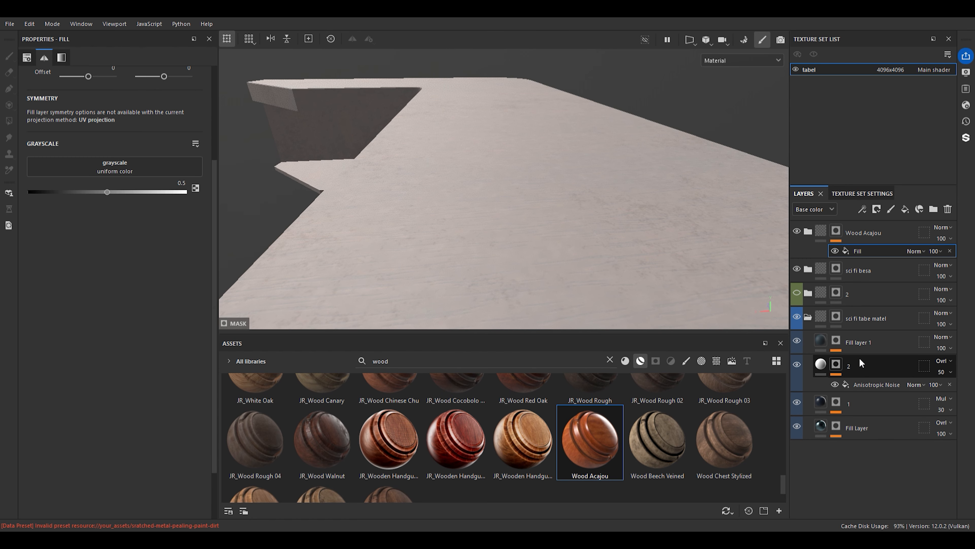
{"action": "key", "text": "ctrl+z"}
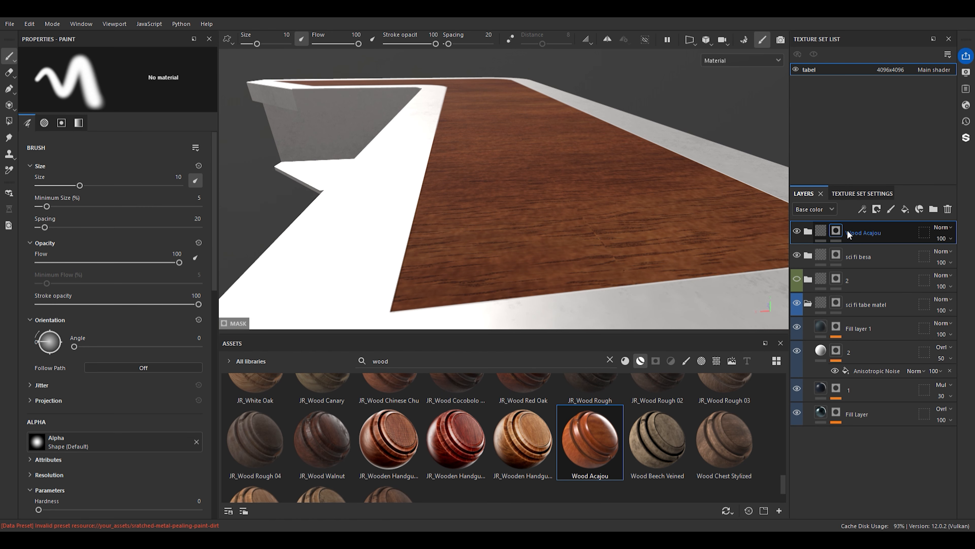
Add a Bevel filter to the Wood Acajou mask and set its distance to -0.0551
{"action": "left_click", "coordinate": [861, 464]}
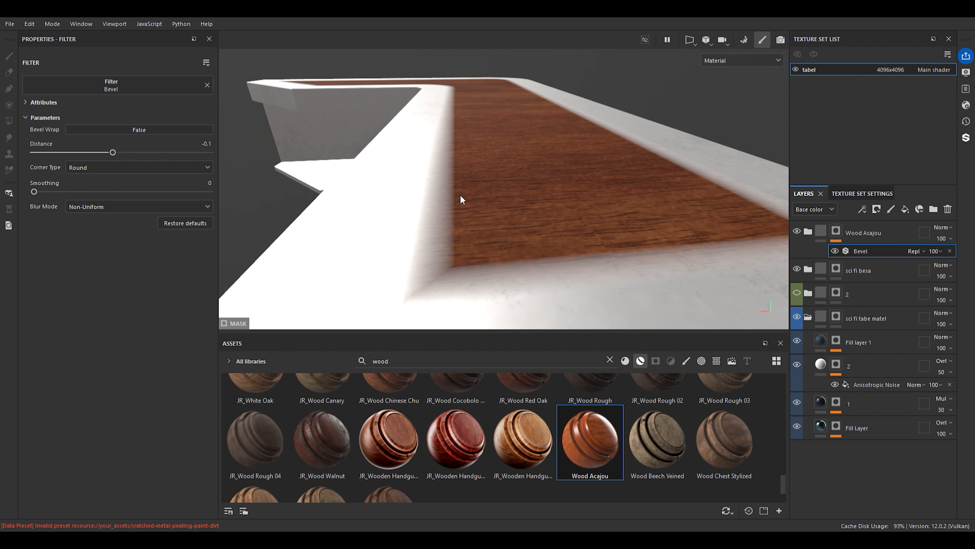
{"action": "left_click_drag", "start_coordinate": [461, 194], "coordinate": [480, 188], "text": "alt"}
{"action": "left_click_drag", "start_coordinate": [112, 152], "coordinate": [117, 128]}
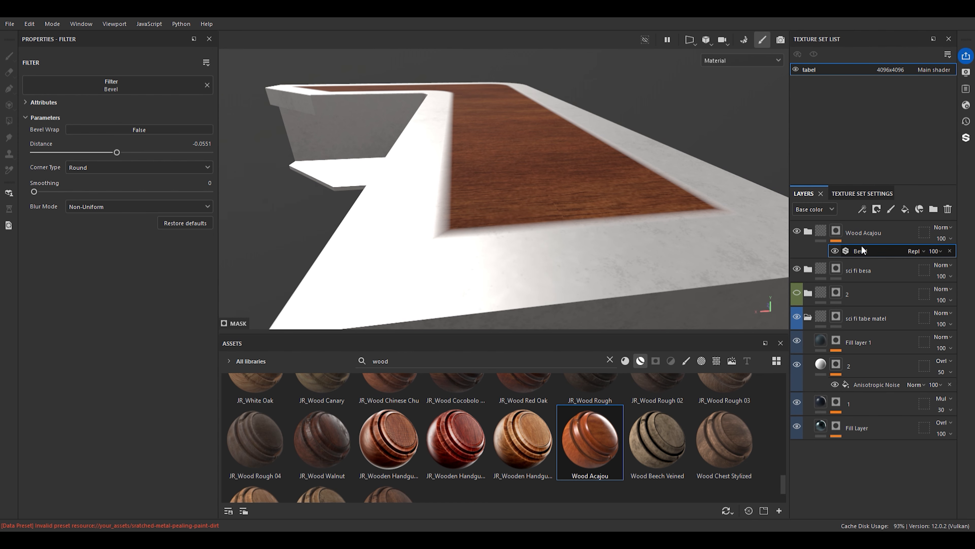
Duplicate the Bevel filter twice on the Wood Acajou mask, setting the copies' distances to 0.1072 and 0.0725
{"action": "key", "text": "ctrl+d"}
{"action": "left_click_drag", "start_coordinate": [113, 153], "coordinate": [132, 131]}
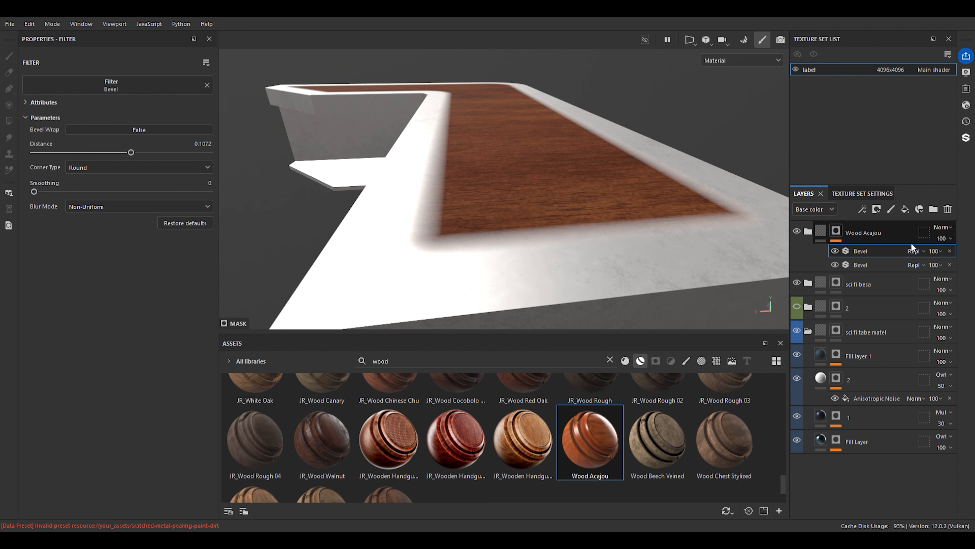
{"action": "key", "text": "ctrl+d"}
{"action": "mouse_move", "coordinate": [131, 153]}
{"action": "left_mouse_down"}
{"action": "mouse_move", "coordinate": [118, 171]}
{"action": "mouse_move", "coordinate": [128, 165]}
{"action": "left_mouse_up"}
{"action": "scroll", "coordinate": [542, 196], "scroll_direction": "down", "scroll_amount": 5}
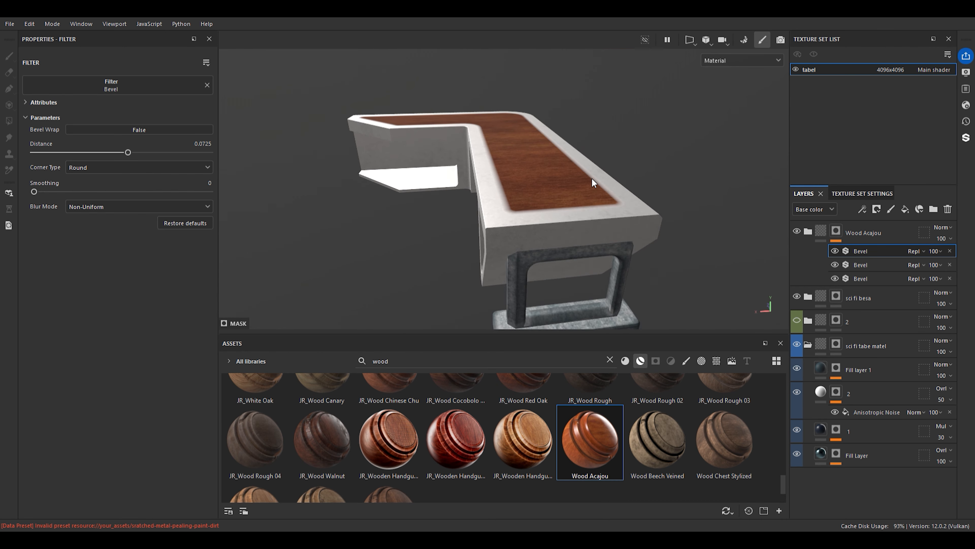
Examine the bevelled wooden inset from above and the table's side recesses and supports from several angles
{"action": "left_click_drag", "start_coordinate": [592, 178], "coordinate": [521, 211], "text": "alt"}
{"action": "scroll", "coordinate": [589, 215], "scroll_direction": "up", "scroll_amount": 6}
{"action": "left_click_drag", "start_coordinate": [586, 206], "coordinate": [526, 204], "text": "alt"}
{"action": "middle_click_drag", "start_coordinate": [526, 204], "coordinate": [261, 219], "text": "alt"}
{"action": "scroll", "coordinate": [414, 192], "scroll_direction": "down", "scroll_amount": 4}
{"action": "left_click_drag", "start_coordinate": [415, 192], "coordinate": [491, 183], "text": "alt"}
{"action": "scroll", "coordinate": [410, 223], "scroll_direction": "down", "scroll_amount": 2}
{"action": "scroll", "coordinate": [433, 226], "scroll_direction": "down", "scroll_amount": 5}
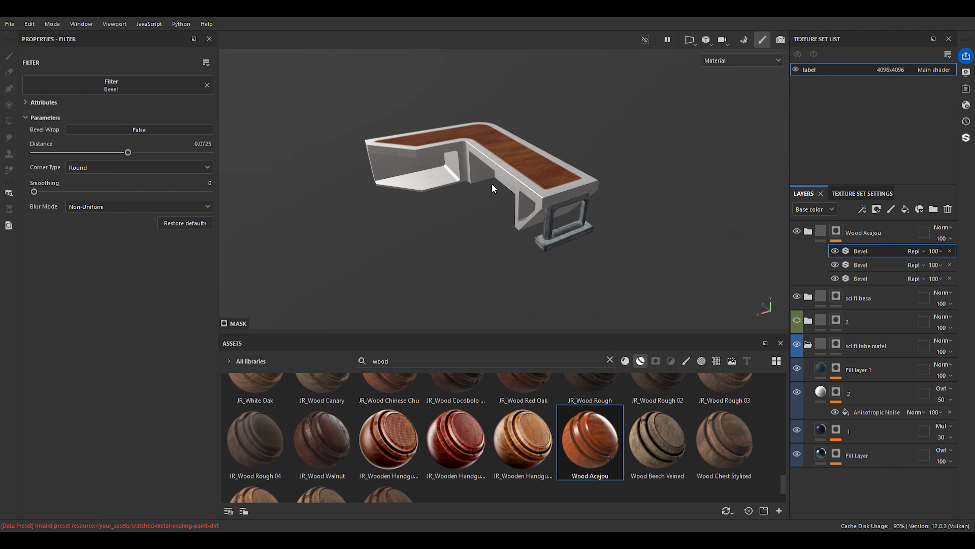
{"action": "scroll", "coordinate": [492, 183], "scroll_direction": "up", "scroll_amount": 4}
{"action": "left_click_drag", "start_coordinate": [553, 155], "coordinate": [560, 262], "text": "alt"}
{"action": "scroll", "coordinate": [515, 255], "scroll_direction": "up", "scroll_amount": 2}
{"action": "scroll", "coordinate": [493, 231], "scroll_direction": "down", "scroll_amount": 2}
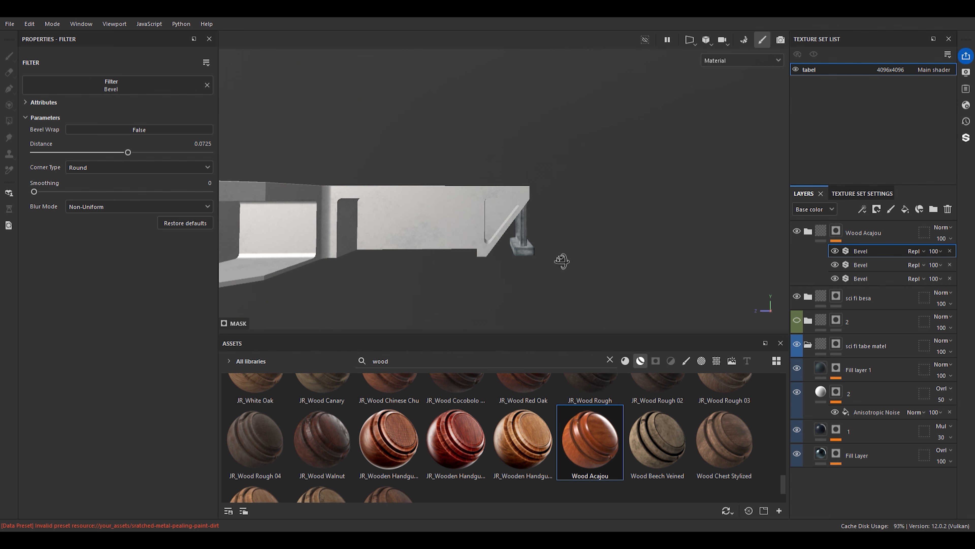
{"action": "scroll", "coordinate": [485, 220], "scroll_direction": "up", "scroll_amount": 2}
{"action": "left_click_drag", "start_coordinate": [518, 227], "coordinate": [571, 262], "text": "alt"}
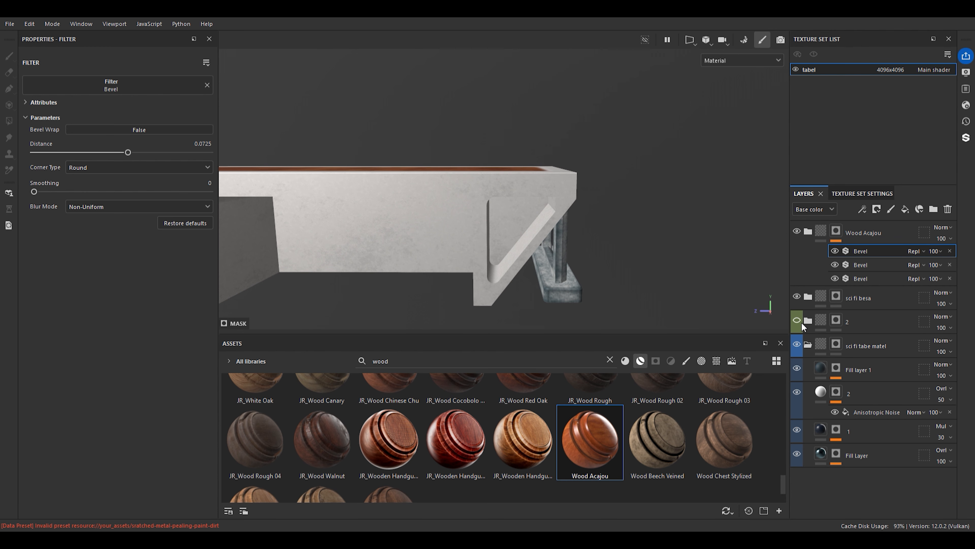
Expand the Wood Acajou folder, inspect the table's inner side and triangular end recess up close, and collapse the folder
{"action": "left_click", "coordinate": [807, 231]}
{"action": "scroll", "coordinate": [474, 214], "scroll_direction": "up", "scroll_amount": 2}
{"action": "left_click_drag", "start_coordinate": [475, 216], "coordinate": [565, 218], "text": "alt"}
{"action": "scroll", "coordinate": [565, 217], "scroll_direction": "down", "scroll_amount": 3}
{"action": "middle_click_drag", "start_coordinate": [545, 212], "coordinate": [618, 235], "text": "alt"}
{"action": "scroll", "coordinate": [518, 218], "scroll_direction": "down", "scroll_amount": 2}
{"action": "left_click_drag", "start_coordinate": [517, 218], "coordinate": [497, 257], "text": "alt"}
{"action": "scroll", "coordinate": [461, 242], "scroll_direction": "down", "scroll_amount": 2}
{"action": "middle_click_drag", "start_coordinate": [416, 215], "coordinate": [386, 219], "text": "alt"}
{"action": "middle_click_drag", "start_coordinate": [470, 216], "coordinate": [550, 209], "text": "alt"}
{"action": "scroll", "coordinate": [415, 204], "scroll_direction": "up", "scroll_amount": 3}
{"action": "scroll", "coordinate": [524, 229], "scroll_direction": "up", "scroll_amount": 3}
{"action": "mouse_move", "coordinate": [524, 228]}
{"action": "left_mouse_down", "text": "alt"}
{"action": "mouse_move", "coordinate": [412, 266]}
{"action": "mouse_move", "coordinate": [533, 230]}
{"action": "left_mouse_up", "text": "alt"}
{"action": "scroll", "coordinate": [557, 215], "scroll_direction": "down", "scroll_amount": 5}
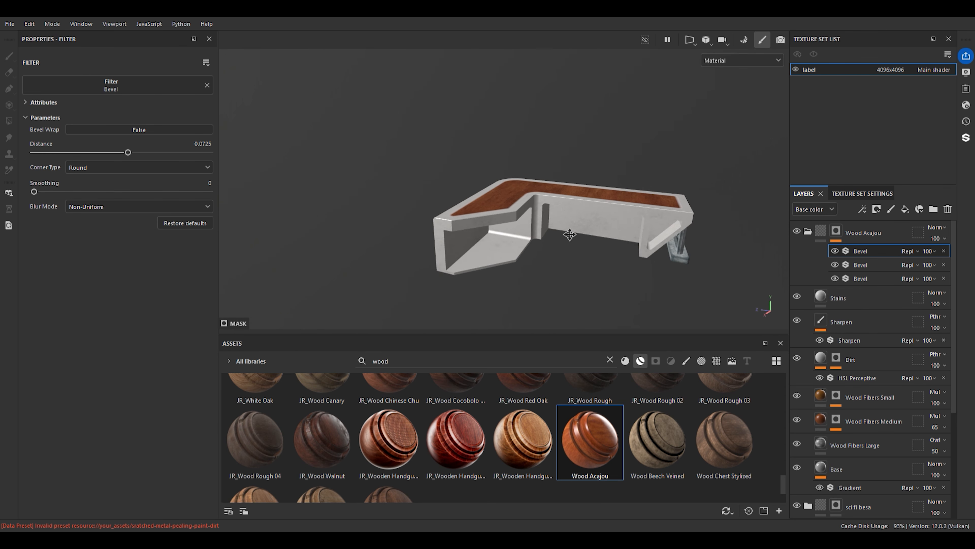
{"action": "middle_click_drag", "start_coordinate": [563, 226], "coordinate": [440, 227], "text": "alt"}
{"action": "scroll", "coordinate": [511, 229], "scroll_direction": "up", "scroll_amount": 2}
{"action": "scroll", "coordinate": [513, 234], "scroll_direction": "up", "scroll_amount": 4}
{"action": "left_click_drag", "start_coordinate": [553, 246], "coordinate": [592, 217], "text": "alt"}
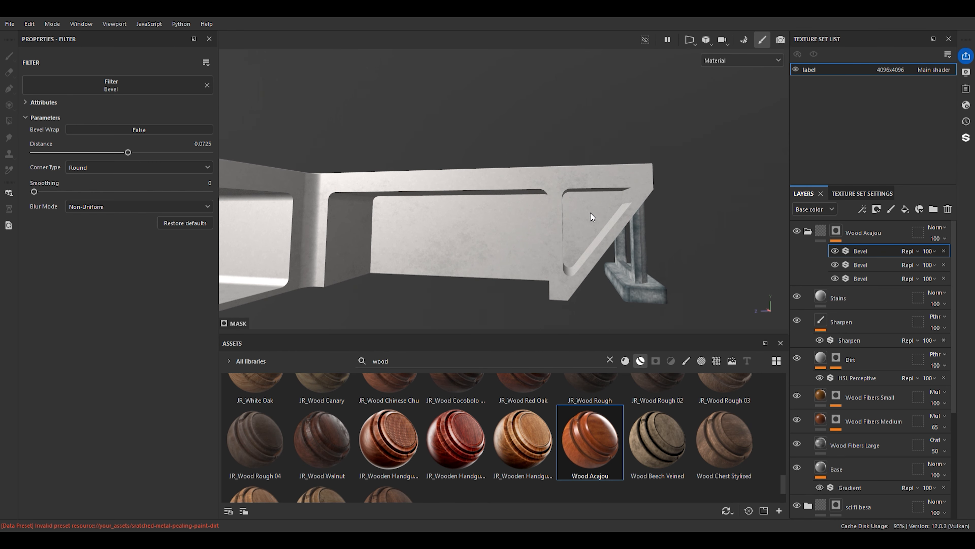
{"action": "scroll", "coordinate": [591, 213], "scroll_direction": "up", "scroll_amount": 3}
{"action": "scroll", "coordinate": [594, 219], "scroll_direction": "down", "scroll_amount": 3}
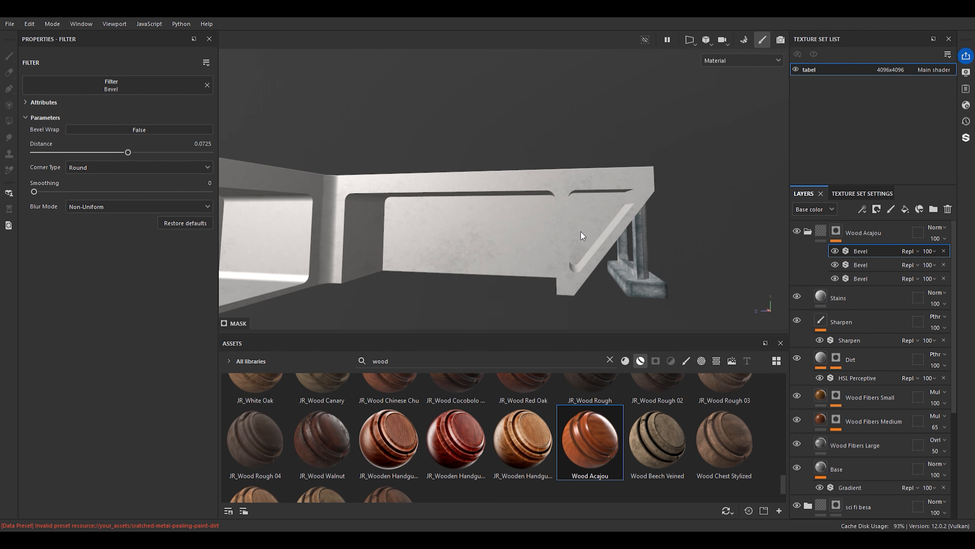
{"action": "middle_click_drag", "start_coordinate": [582, 230], "coordinate": [539, 266], "text": "alt"}
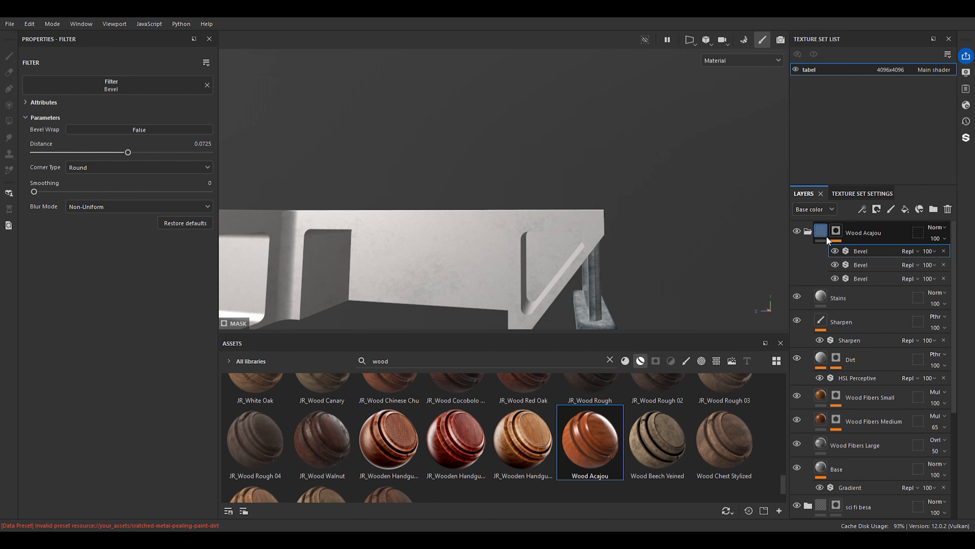
{"action": "left_click", "coordinate": [808, 231]}
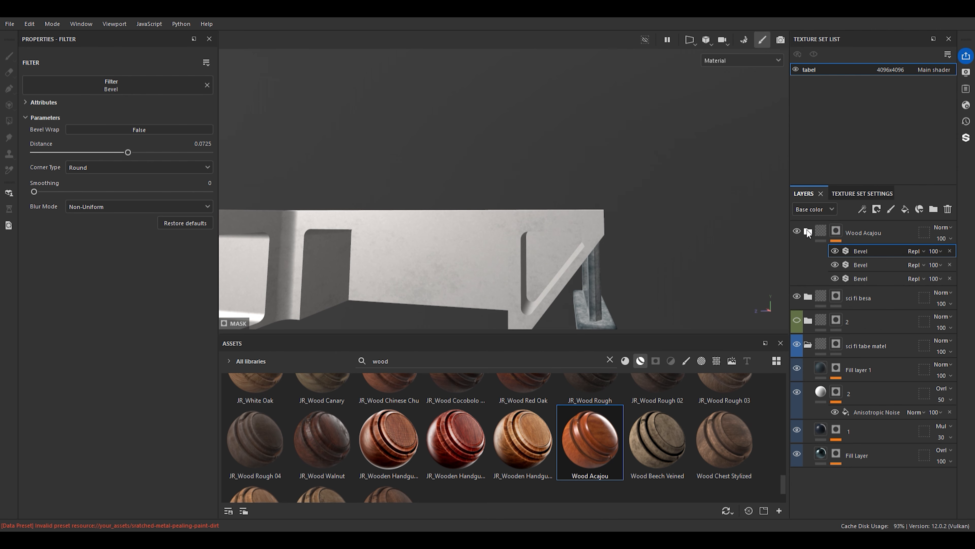
Add a fill layer above Wood Acajou with a black base color, roughness 0 and metallic 1
{"action": "left_click", "coordinate": [905, 209]}
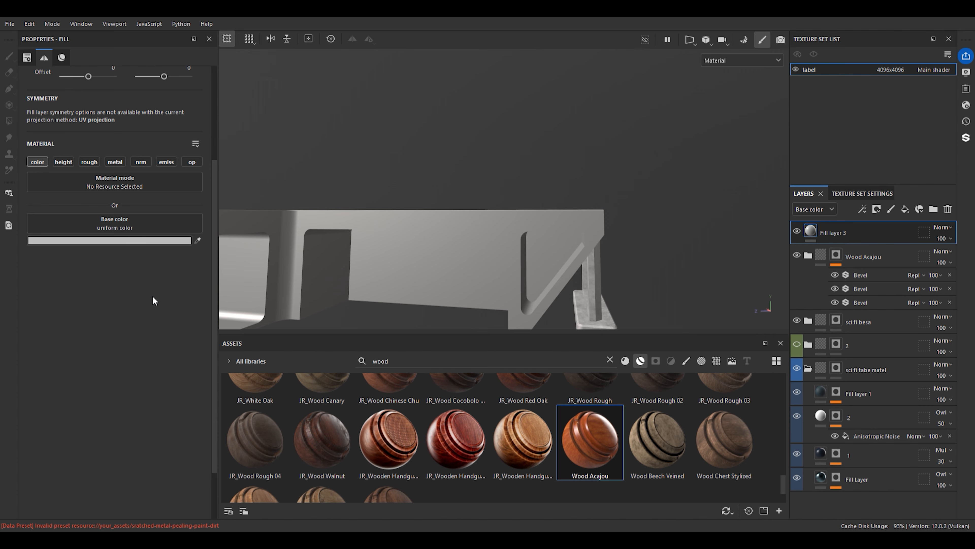
{"action": "left_click_drag", "start_coordinate": [150, 291], "coordinate": [139, 391]}
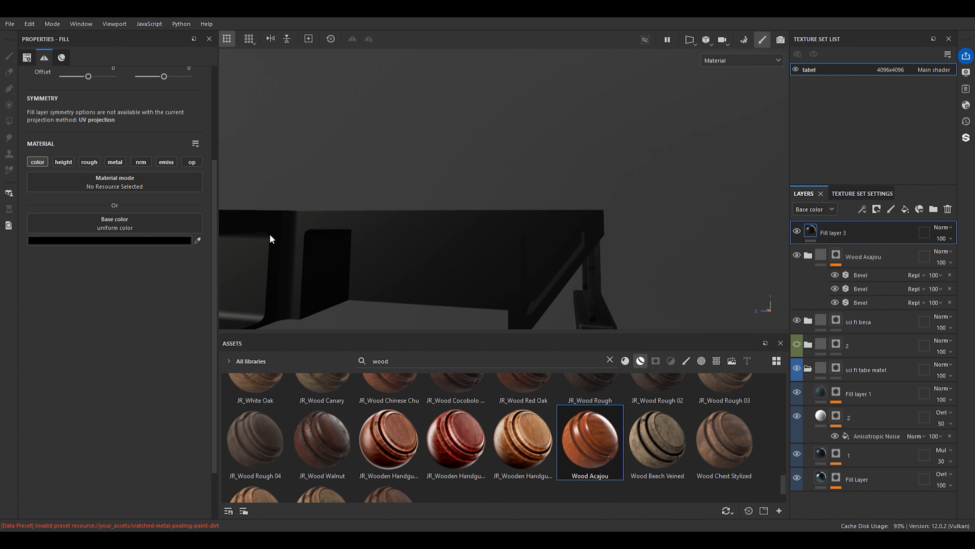
{"action": "left_click", "coordinate": [87, 162]}
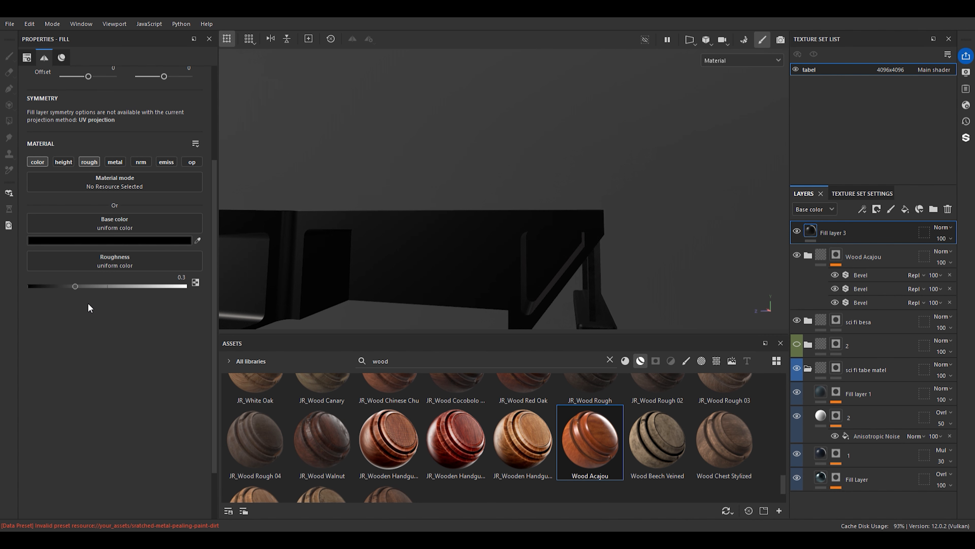
{"action": "left_click_drag", "start_coordinate": [74, 287], "coordinate": [27, 286]}
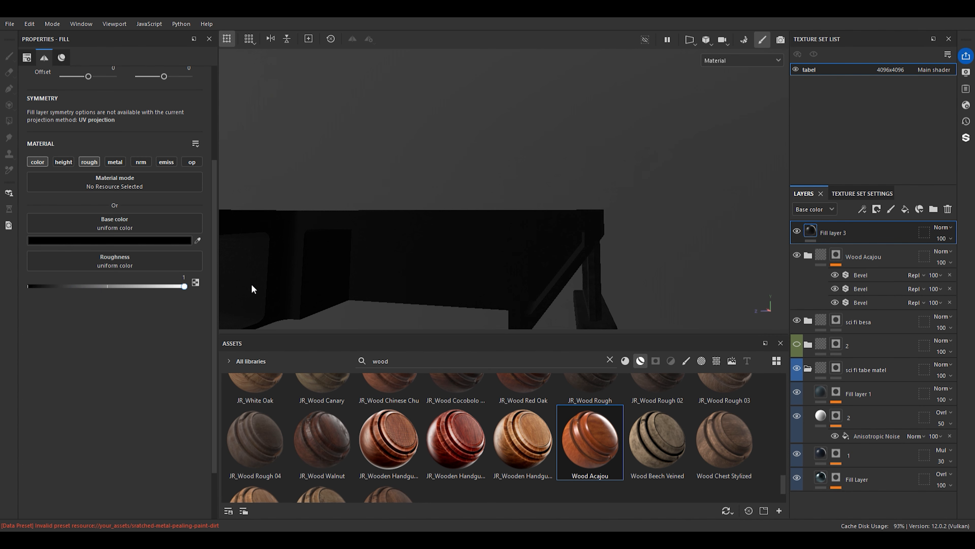
{"action": "left_click", "coordinate": [123, 164]}
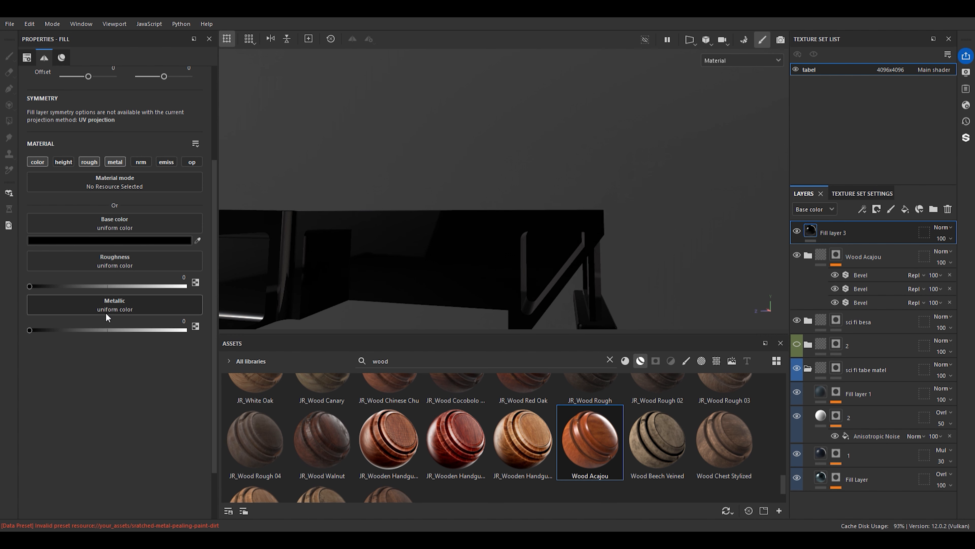
{"action": "left_click_drag", "start_coordinate": [40, 330], "coordinate": [184, 330]}
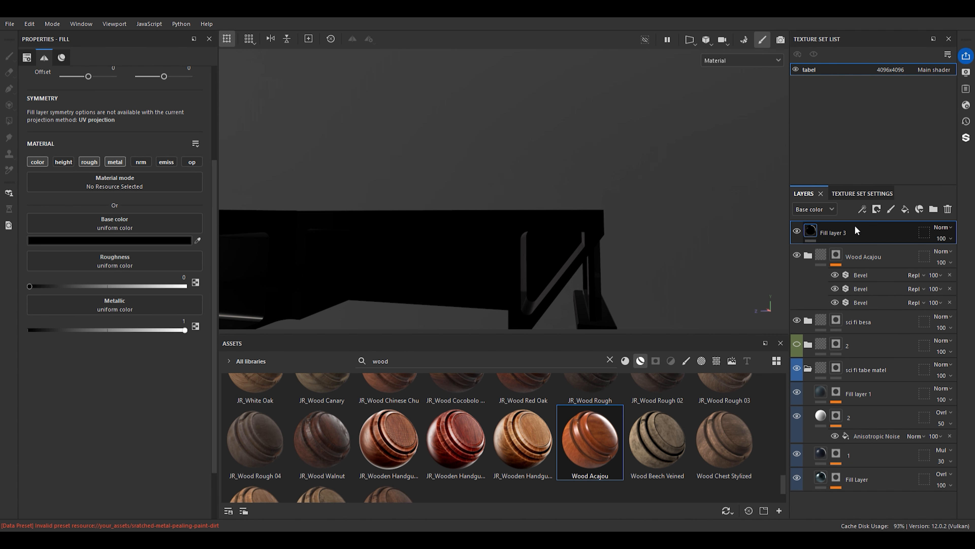
Add a second fill layer above the black metallic one, keeping its default light base color
{"action": "left_click", "coordinate": [906, 210]}
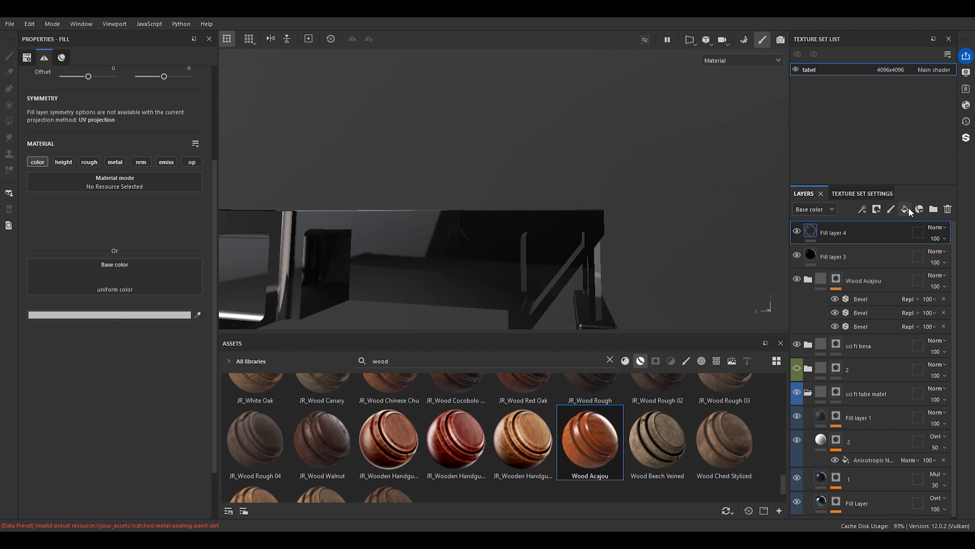
{"action": "middle_click_drag", "start_coordinate": [484, 230], "coordinate": [570, 162]}
{"action": "scroll", "coordinate": [562, 157], "scroll_direction": "down", "scroll_amount": 4}
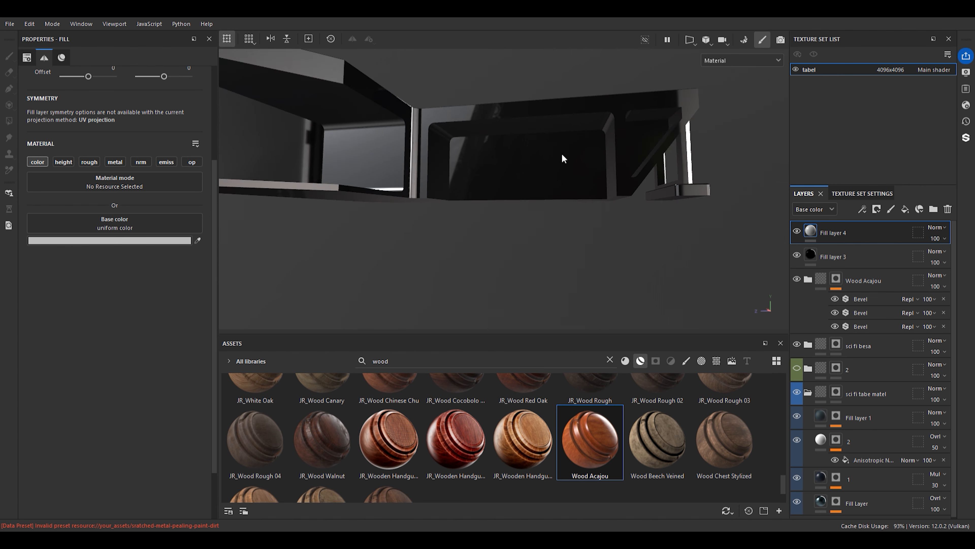
{"action": "left_click_drag", "start_coordinate": [594, 165], "coordinate": [512, 190], "text": "alt"}
{"action": "scroll", "coordinate": [563, 142], "scroll_direction": "up", "scroll_amount": 4}
{"action": "middle_click_drag", "start_coordinate": [564, 142], "coordinate": [533, 176], "text": "alt"}
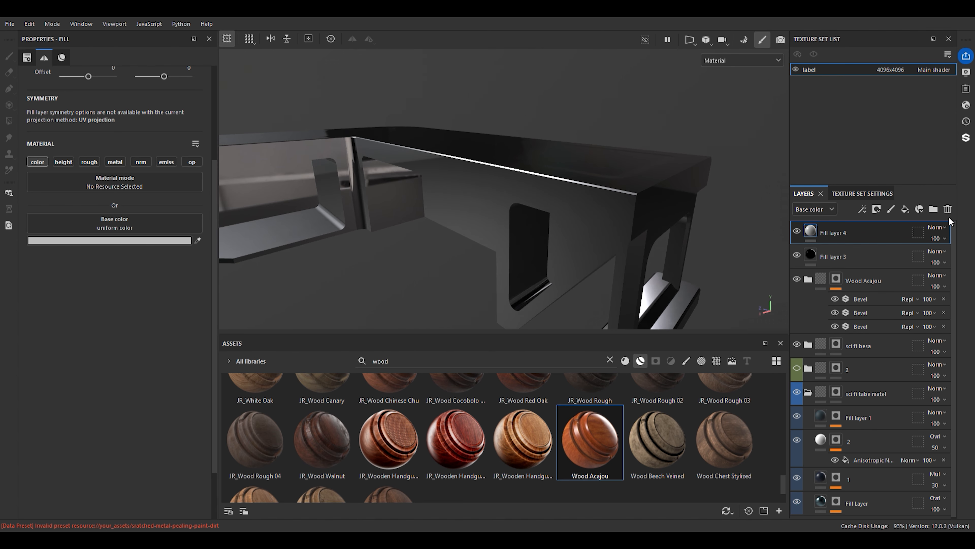
Give the black fill layer a black mask and polygon-fill the triangular recess panel at the table's end
{"action": "left_click", "coordinate": [834, 259]}
{"action": "left_click", "coordinate": [885, 22]}
{"action": "left_click", "coordinate": [9, 122]}
{"action": "left_click_drag", "start_coordinate": [601, 264], "coordinate": [722, 259], "text": "alt"}
{"action": "left_click_drag", "start_coordinate": [525, 235], "coordinate": [605, 241], "text": "alt"}
{"action": "left_click_drag", "start_coordinate": [561, 207], "coordinate": [630, 281], "text": "alt"}
{"action": "left_click", "coordinate": [566, 226]}
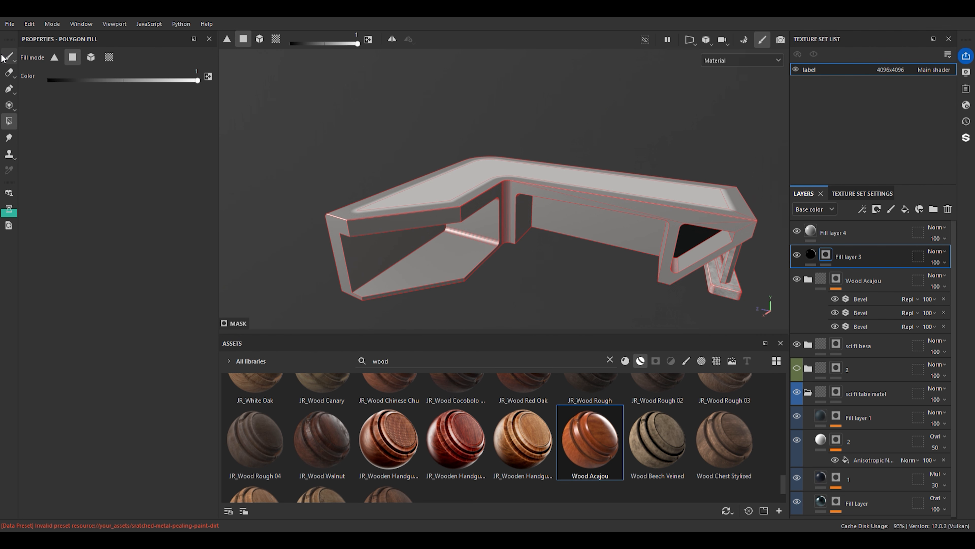
{"action": "left_click", "coordinate": [11, 70]}
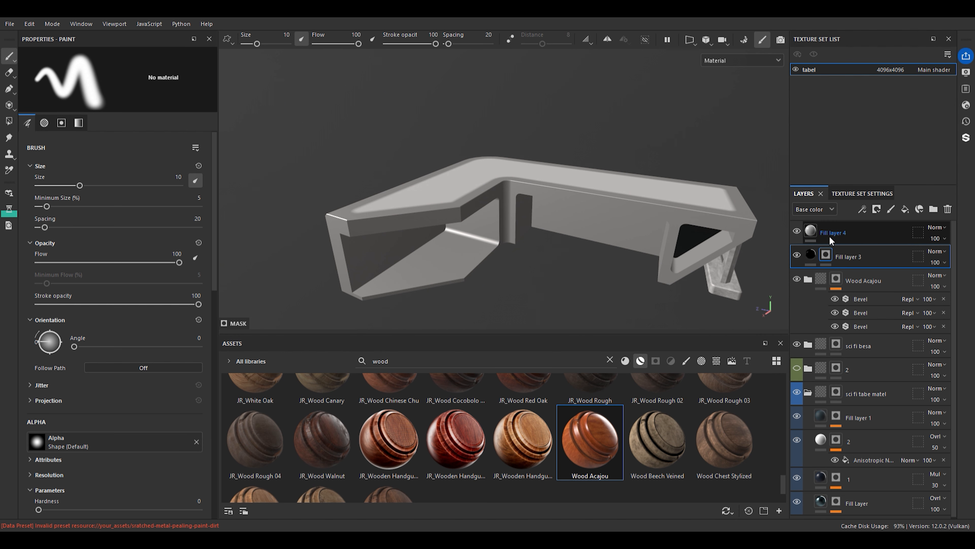
Restrict the top fill layer to the emissive channel with a white emissive color
{"action": "left_click", "coordinate": [838, 234]}
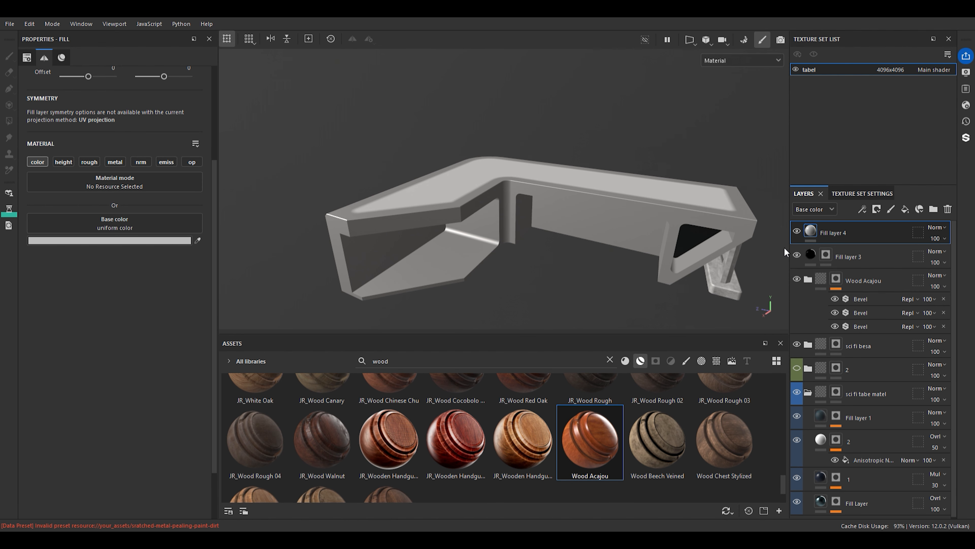
{"action": "left_click", "coordinate": [168, 162]}
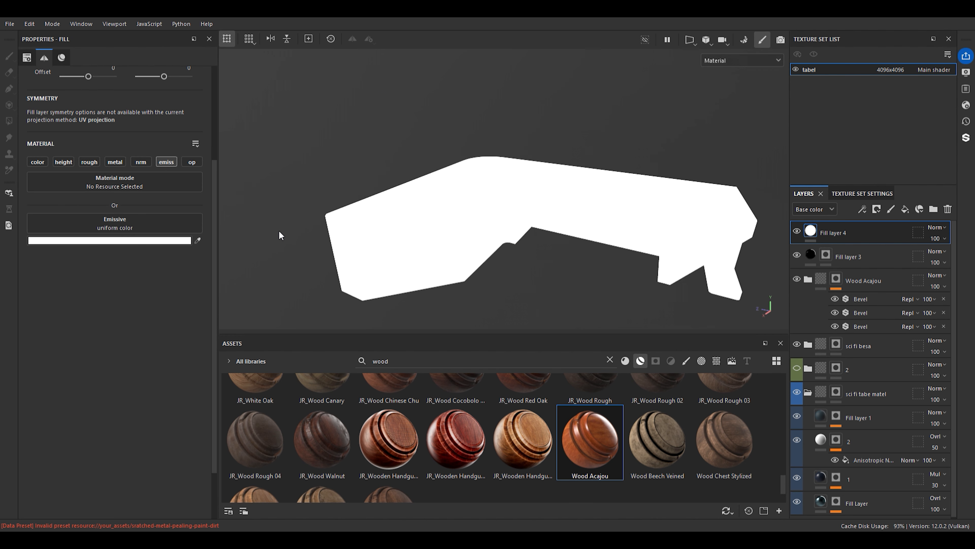
{"action": "scroll", "coordinate": [614, 221], "scroll_direction": "down", "scroll_amount": 2}
{"action": "left_click_drag", "start_coordinate": [614, 221], "coordinate": [584, 218], "text": "alt"}
{"action": "scroll", "coordinate": [498, 194], "scroll_direction": "up", "scroll_amount": 3}
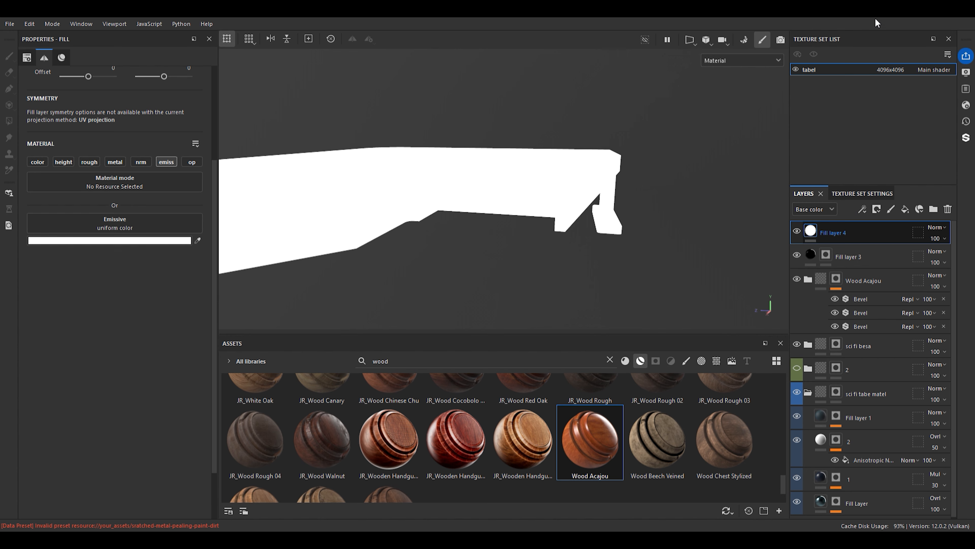
Add a black mask to the emissive fill layer and polygon-fill the same triangular recess panel
{"action": "left_click", "coordinate": [877, 26]}
{"action": "left_click", "coordinate": [10, 121]}
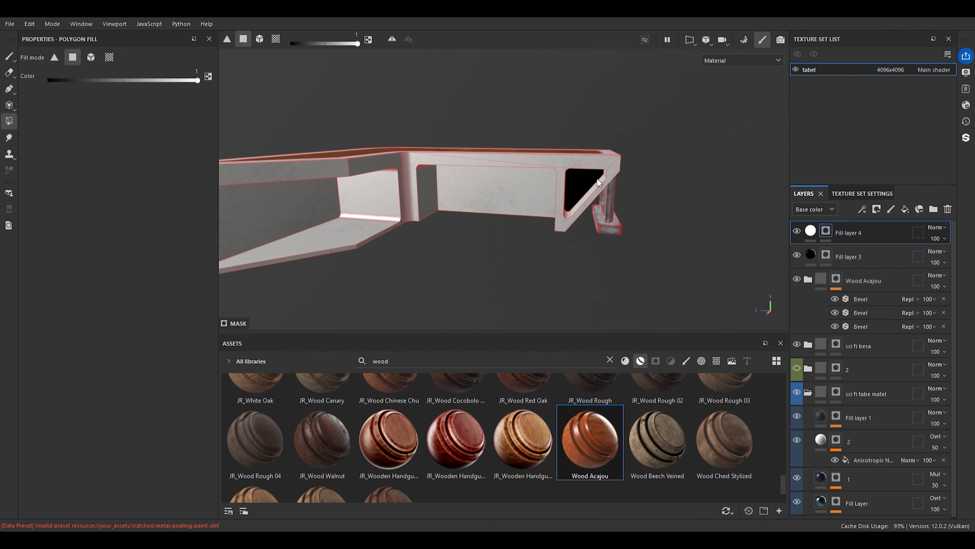
{"action": "left_click", "coordinate": [7, 56]}
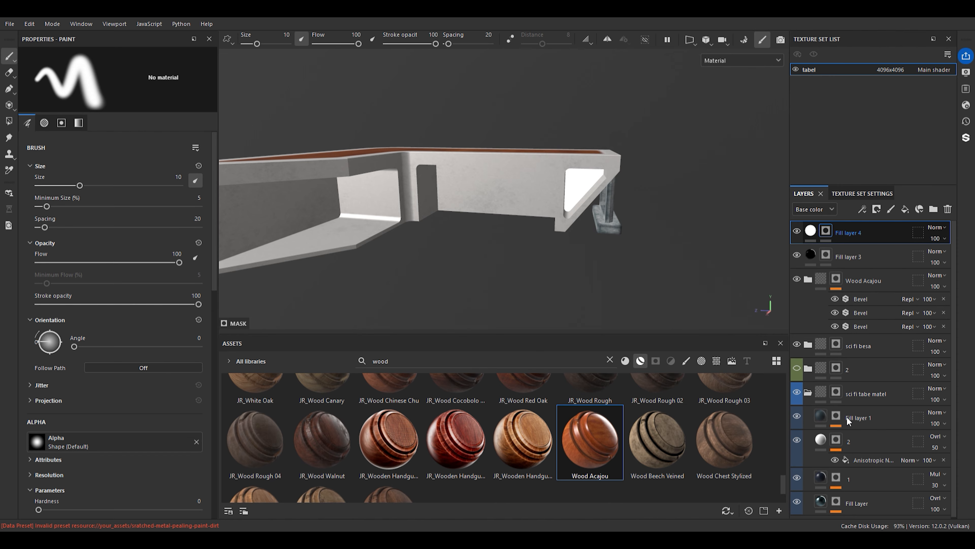
Add a BnW Spots 2 fill effect to the emissive layer's mask and set the layer's emissive color to blue
{"action": "left_click", "coordinate": [847, 428]}
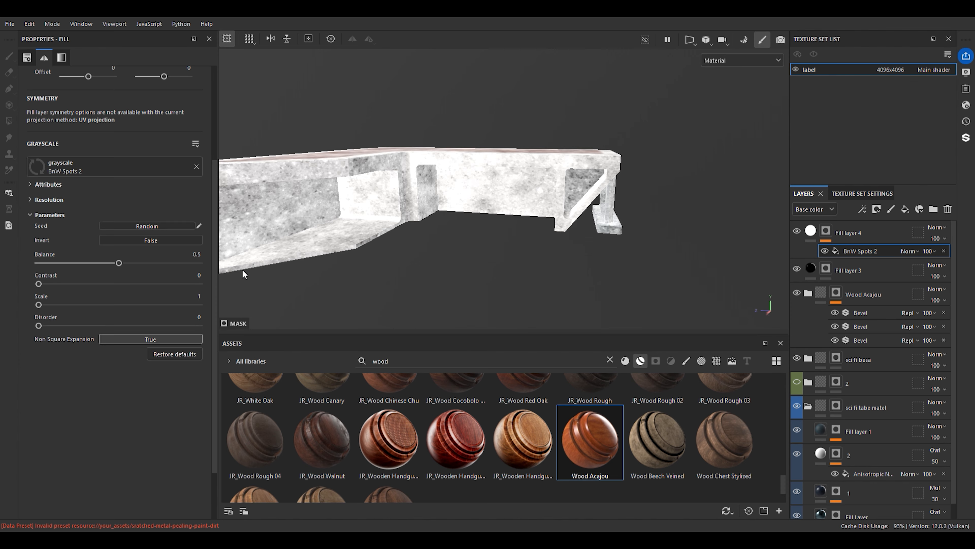
{"action": "mouse_move", "coordinate": [491, 206]}
{"action": "left_mouse_down", "text": "alt"}
{"action": "mouse_move", "coordinate": [591, 217]}
{"action": "mouse_move", "coordinate": [469, 183]}
{"action": "mouse_move", "coordinate": [459, 213]}
{"action": "mouse_move", "coordinate": [482, 194]}
{"action": "mouse_move", "coordinate": [503, 205]}
{"action": "left_mouse_up", "text": "alt"}
{"action": "left_click", "coordinate": [793, 230]}
{"action": "mouse_move", "coordinate": [253, 312]}
{"action": "left_mouse_down"}
{"action": "mouse_move", "coordinate": [264, 289]}
{"action": "mouse_move", "coordinate": [254, 269]}
{"action": "mouse_move", "coordinate": [251, 295]}
{"action": "mouse_move", "coordinate": [259, 284]}
{"action": "mouse_move", "coordinate": [262, 296]}
{"action": "left_mouse_up"}
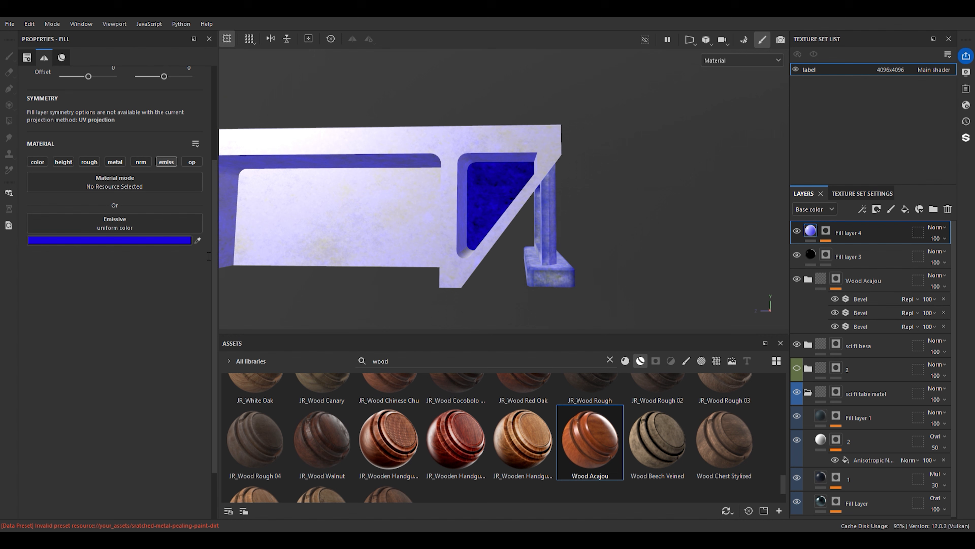
Set the balance of BnW Spots 2 in the emissive layer's mask to 0.31 and check the blue spots on the table
{"action": "left_click", "coordinate": [826, 230]}
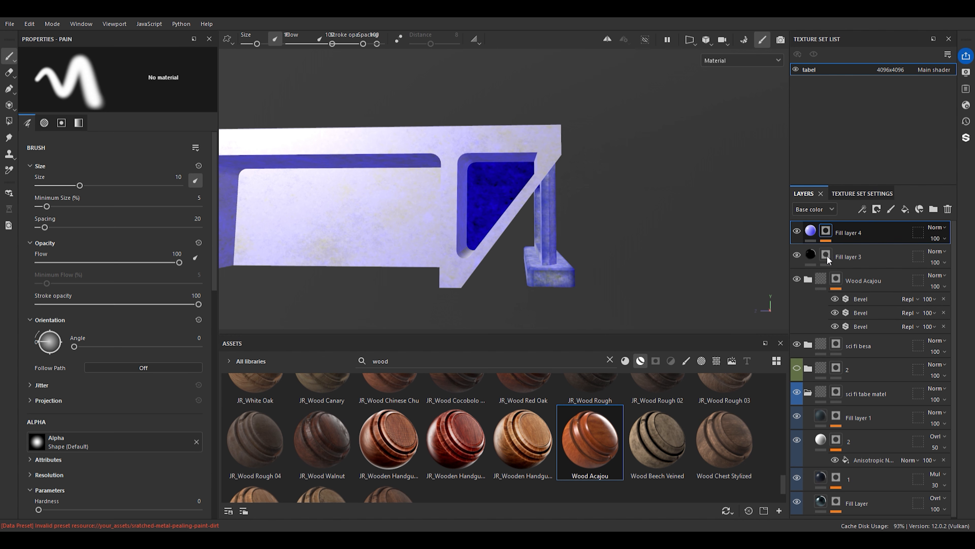
{"action": "left_click", "coordinate": [826, 242]}
{"action": "left_click", "coordinate": [843, 252]}
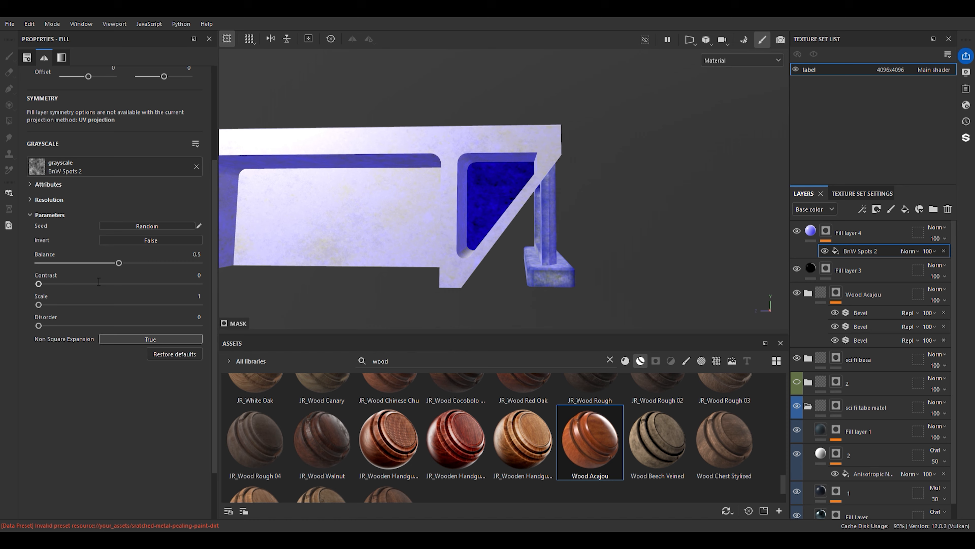
{"action": "left_click_drag", "start_coordinate": [119, 262], "coordinate": [79, 263]}
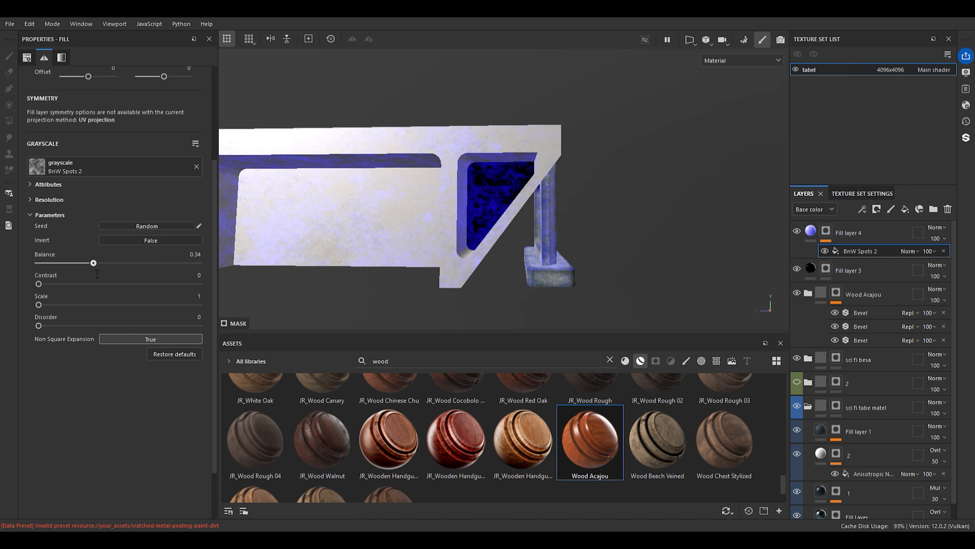
{"action": "scroll", "coordinate": [523, 194], "scroll_direction": "up", "scroll_amount": 5}
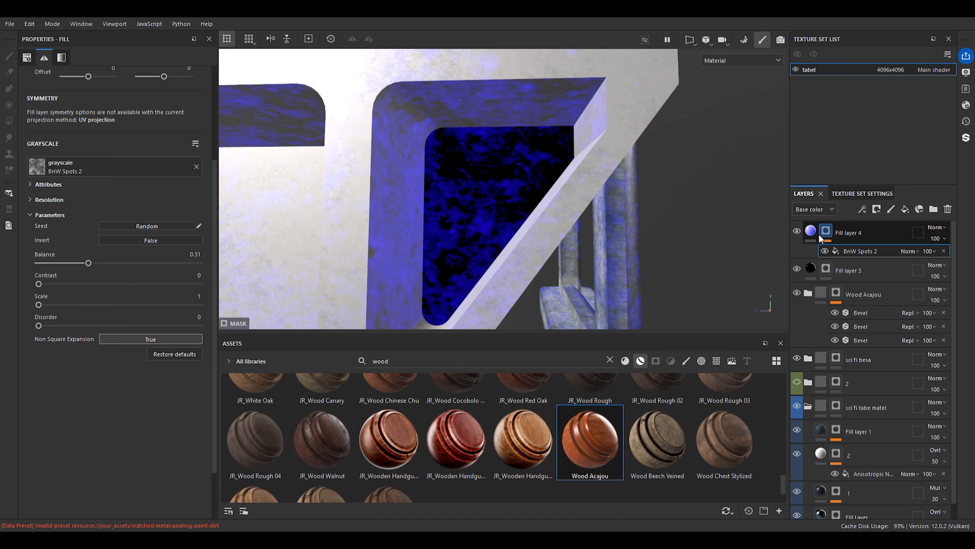
{"action": "scroll", "coordinate": [517, 200], "scroll_direction": "down", "scroll_amount": 5}
{"action": "scroll", "coordinate": [517, 190], "scroll_direction": "down", "scroll_amount": 3}
{"action": "left_click_drag", "start_coordinate": [514, 194], "coordinate": [483, 163], "text": "alt"}
{"action": "scroll", "coordinate": [472, 223], "scroll_direction": "up", "scroll_amount": 3}
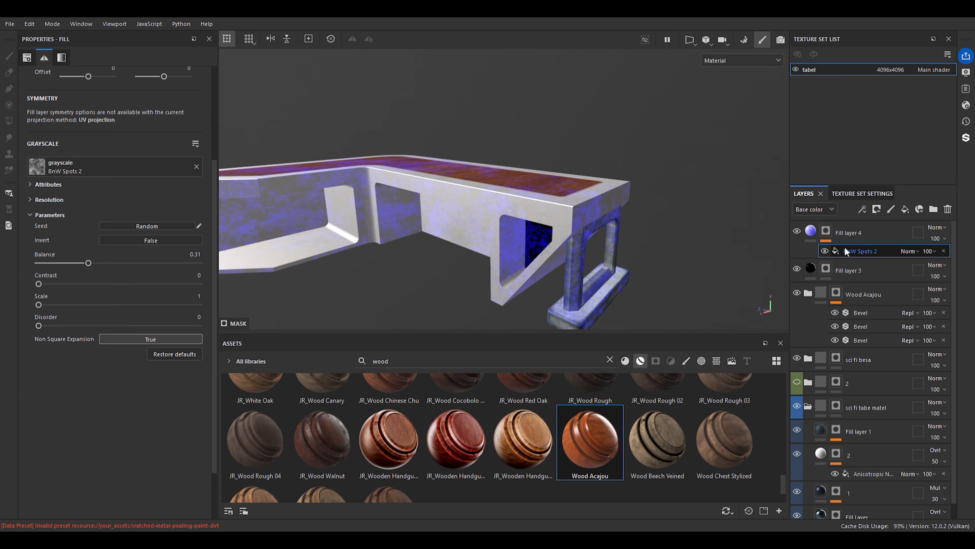
Show the 3D and 2D views side by side, widen the 3D view and bring up the BnW Spots 2 projection settings
{"action": "left_click", "coordinate": [687, 40]}
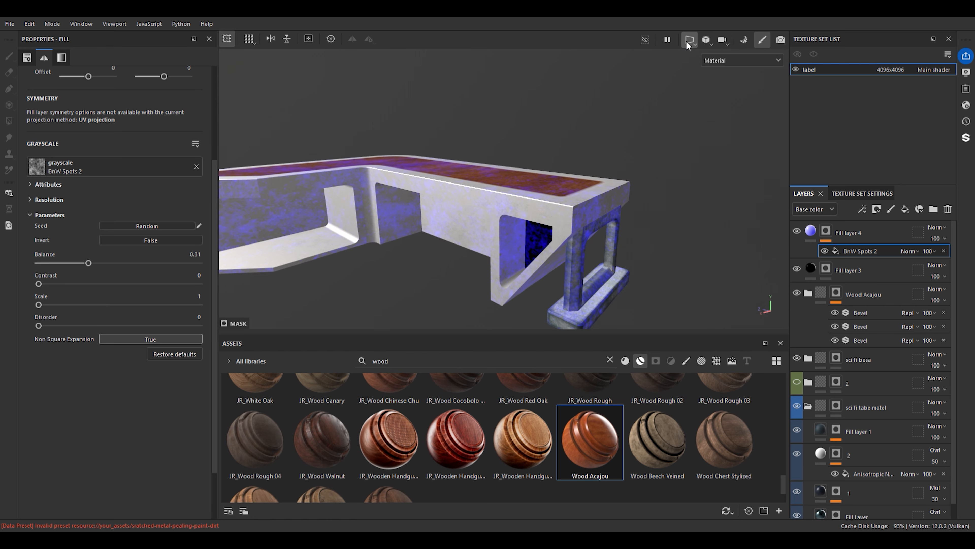
{"action": "left_click", "coordinate": [713, 57]}
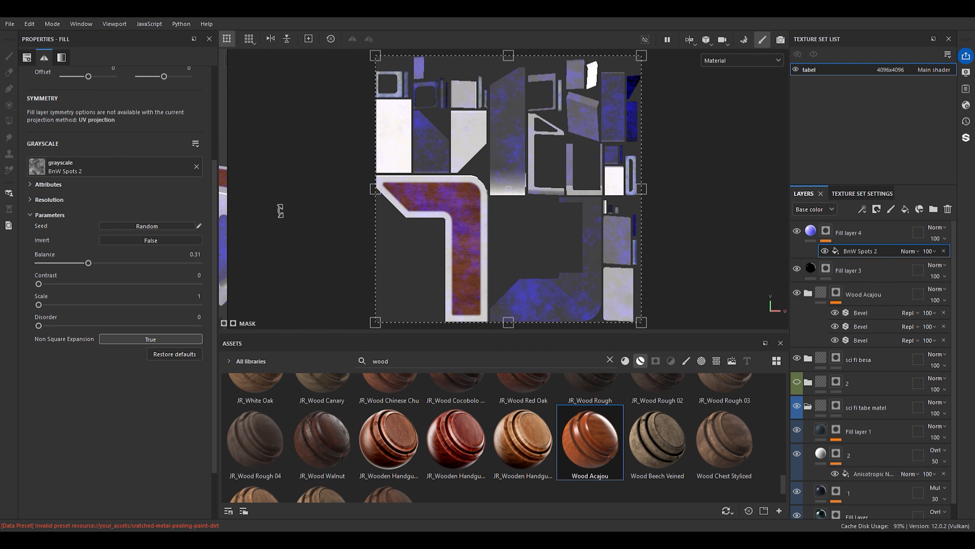
{"action": "left_click_drag", "start_coordinate": [233, 183], "coordinate": [384, 179]}
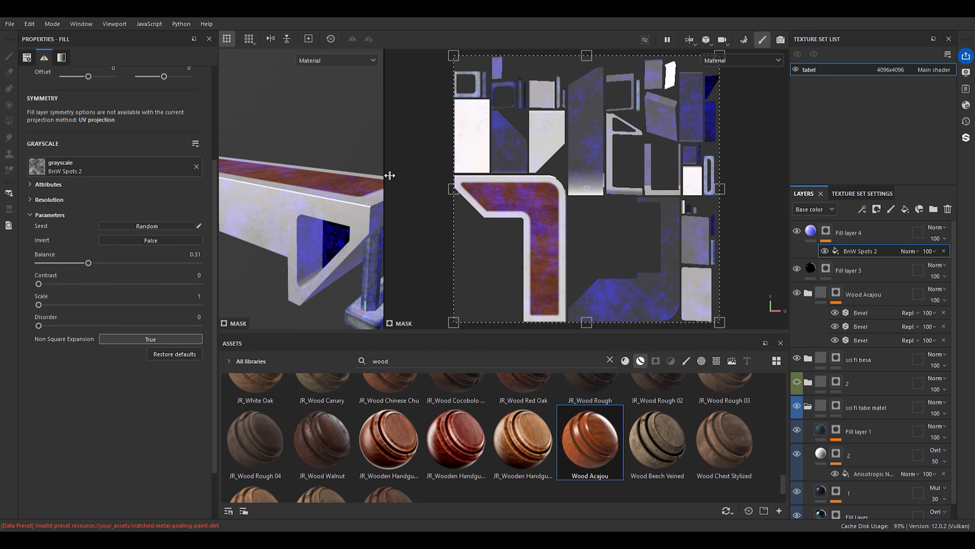
{"action": "scroll", "coordinate": [142, 170], "scroll_direction": "up", "scroll_amount": 4}
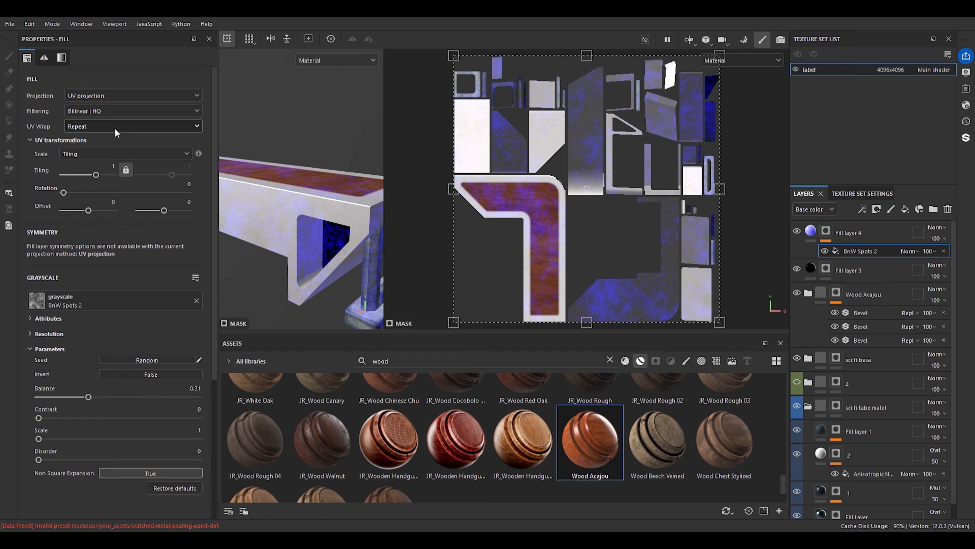
Set the BnW Spots 2 UV wrap to None and shrink its projection onto the triangular recess island, tiling about 16.76 by 9.70
{"action": "scroll", "coordinate": [447, 200], "scroll_direction": "down", "scroll_amount": 1}
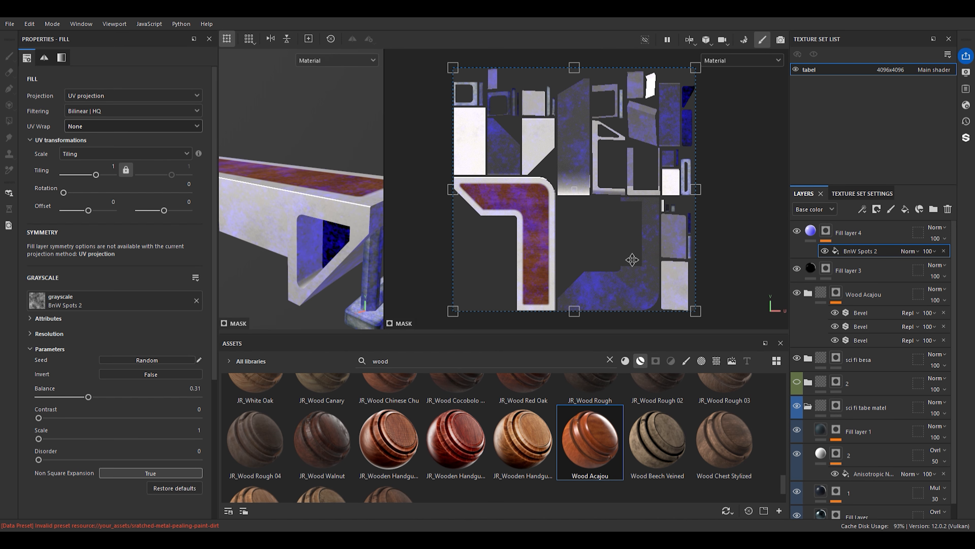
{"action": "left_click_drag", "start_coordinate": [695, 310], "coordinate": [709, 110]}
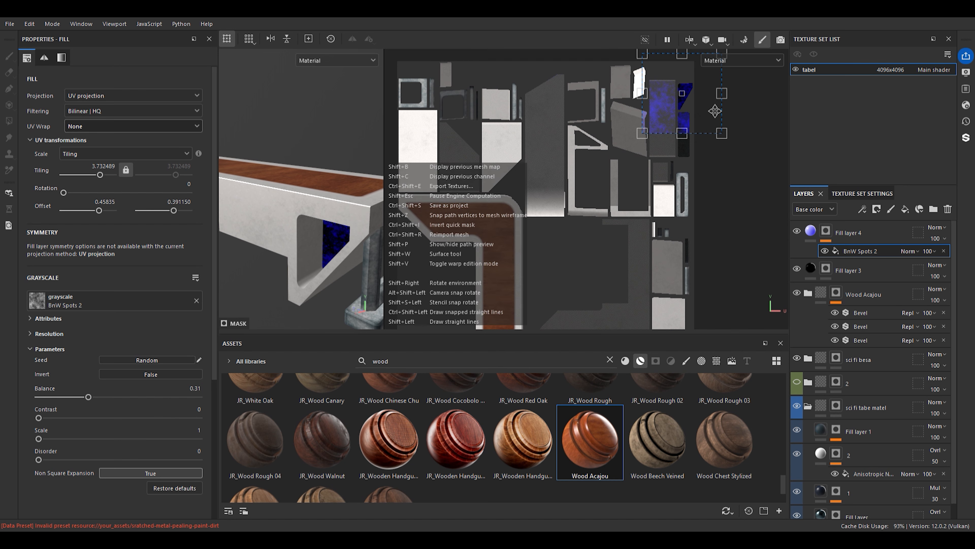
{"action": "scroll", "coordinate": [704, 109], "scroll_direction": "up", "scroll_amount": 5}
{"action": "left_click_drag", "start_coordinate": [755, 174], "coordinate": [688, 106]}
{"action": "left_click_drag", "start_coordinate": [649, 79], "coordinate": [679, 131]}
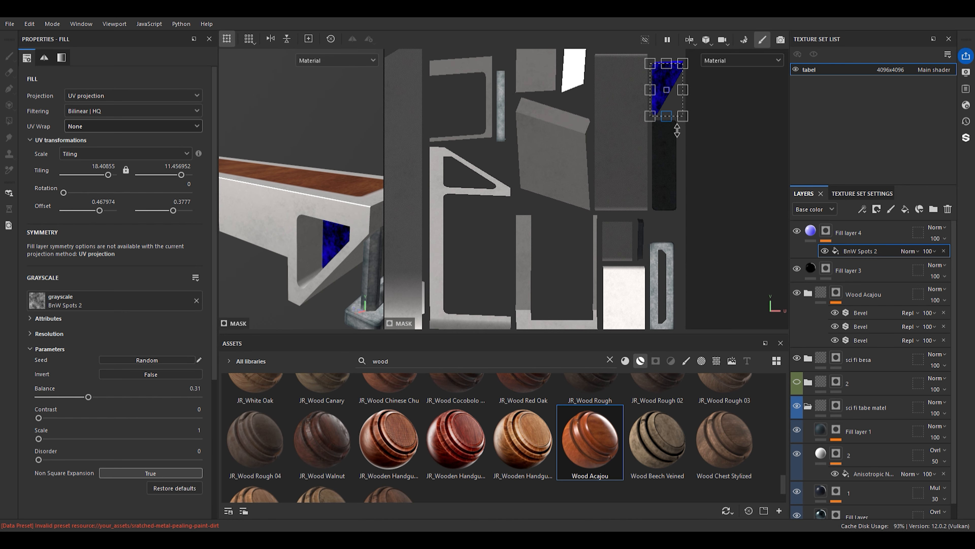
{"action": "left_click_drag", "start_coordinate": [682, 75], "coordinate": [698, 95]}
Show only the 3D view and examine the spot pattern on the triangular recess panel up close
{"action": "left_click_drag", "start_coordinate": [357, 215], "coordinate": [388, 248], "text": "alt"}
{"action": "left_click_drag", "start_coordinate": [393, 249], "coordinate": [364, 262], "text": "alt"}
{"action": "left_click_drag", "start_coordinate": [638, 211], "coordinate": [642, 213], "text": "alt"}
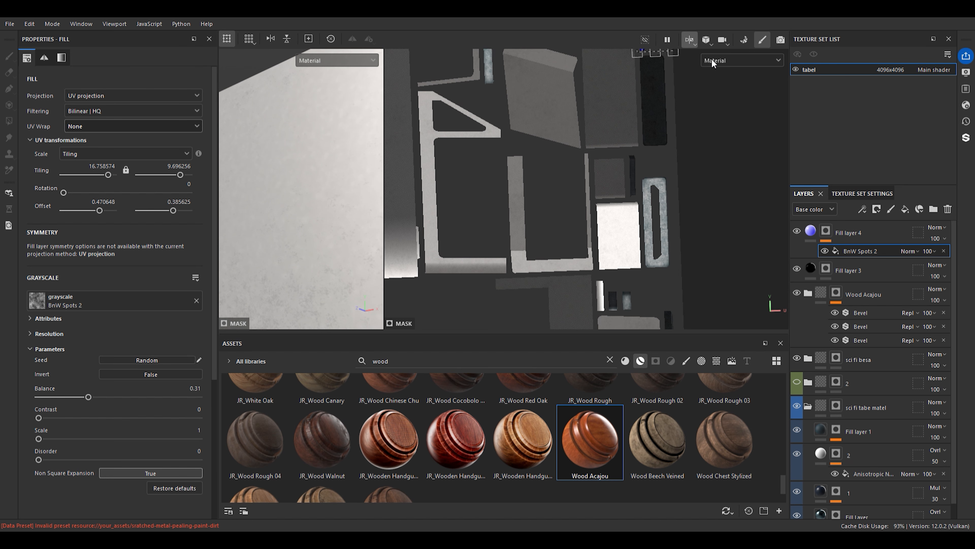
{"action": "key", "text": "F2"}
{"action": "left_click_drag", "start_coordinate": [621, 184], "coordinate": [673, 151], "text": "alt"}
{"action": "middle_click_drag", "start_coordinate": [673, 150], "coordinate": [177, 220], "text": "alt"}
{"action": "scroll", "coordinate": [654, 209], "scroll_direction": "up", "scroll_amount": 2}
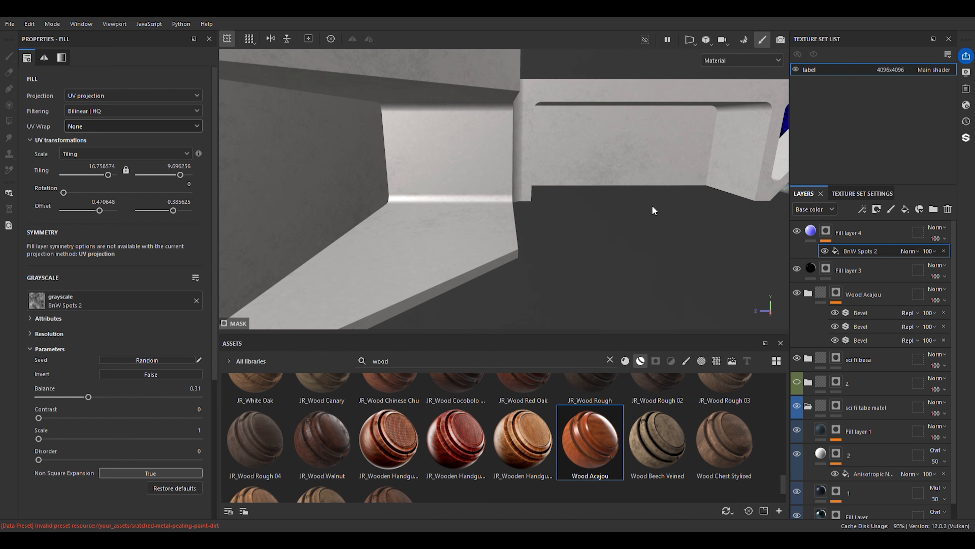
{"action": "middle_click_drag", "start_coordinate": [653, 209], "coordinate": [190, 221], "text": "alt"}
{"action": "middle_click_drag", "start_coordinate": [273, 206], "coordinate": [542, 184], "text": "alt"}
{"action": "scroll", "coordinate": [534, 153], "scroll_direction": "up", "scroll_amount": 5}
{"action": "left_click_drag", "start_coordinate": [478, 157], "coordinate": [555, 157], "text": "alt"}
{"action": "scroll", "coordinate": [555, 157], "scroll_direction": "up", "scroll_amount": 3}
{"action": "middle_click_drag", "start_coordinate": [557, 157], "coordinate": [534, 182], "text": "alt"}
{"action": "left_click_drag", "start_coordinate": [533, 184], "coordinate": [549, 205], "text": "alt"}
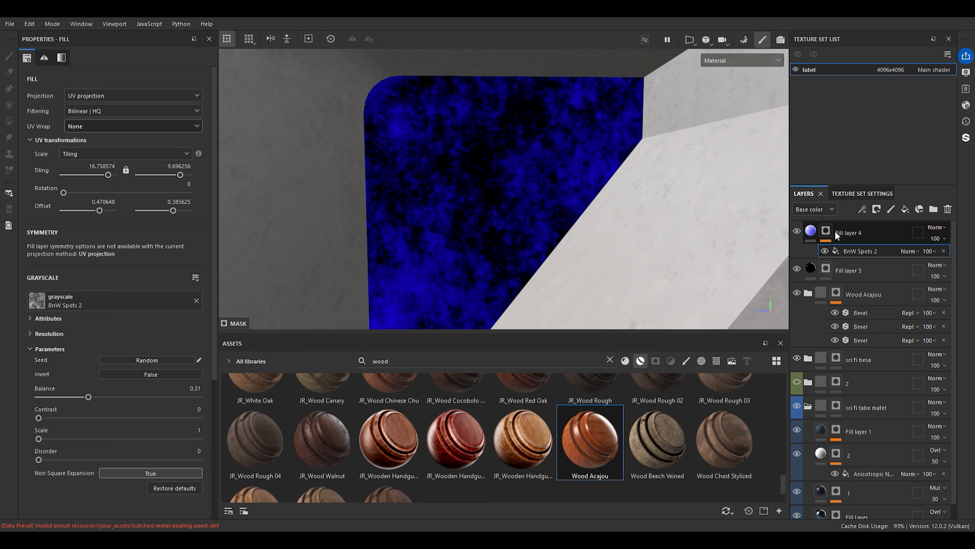
Change the emissive color of Fill layer 4 to a bright cyan
{"action": "left_click", "coordinate": [811, 230]}
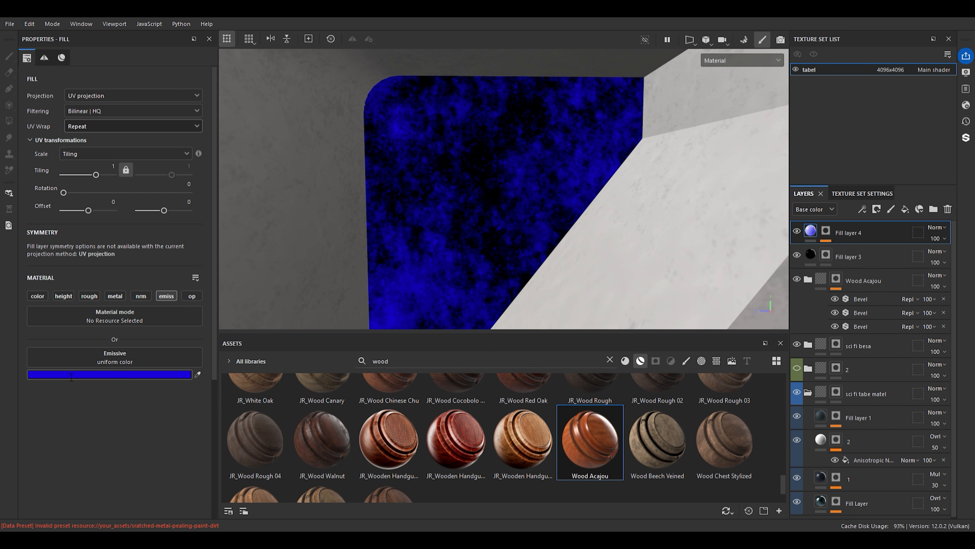
{"action": "key", "text": "ctrl+z"}
{"action": "key", "text": "ctrl+z"}
{"action": "key", "text": "ctrl+z"}
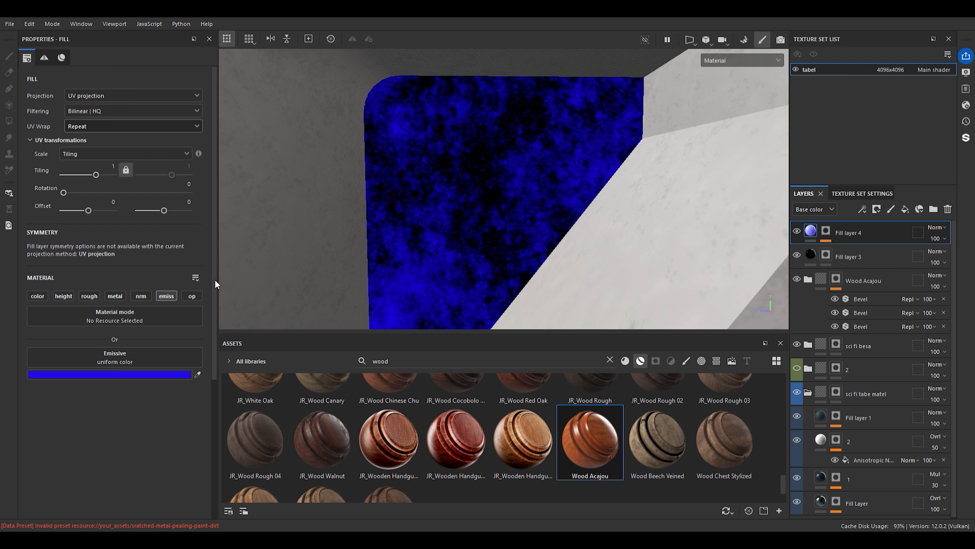
{"action": "left_click_drag", "start_coordinate": [159, 217], "coordinate": [179, 210]}
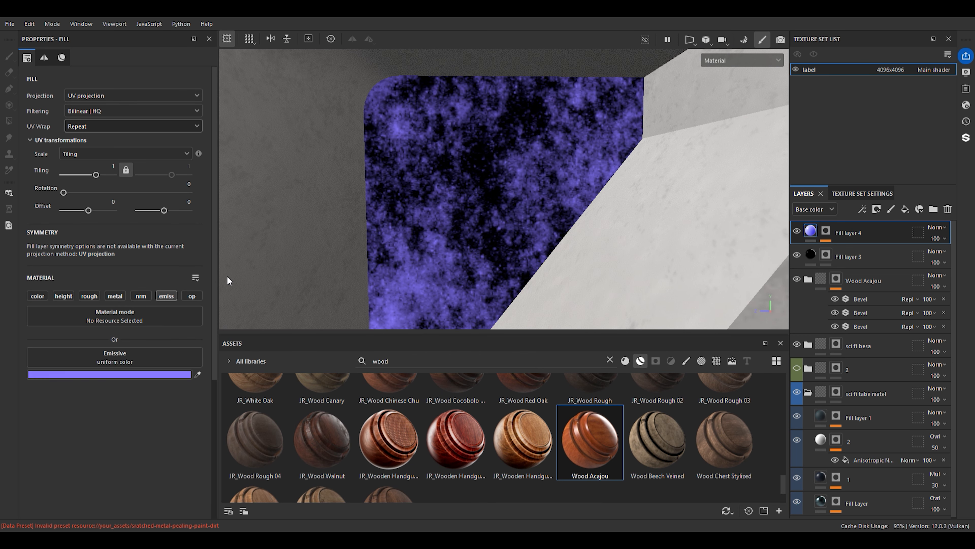
{"action": "left_click_drag", "start_coordinate": [238, 343], "coordinate": [240, 320]}
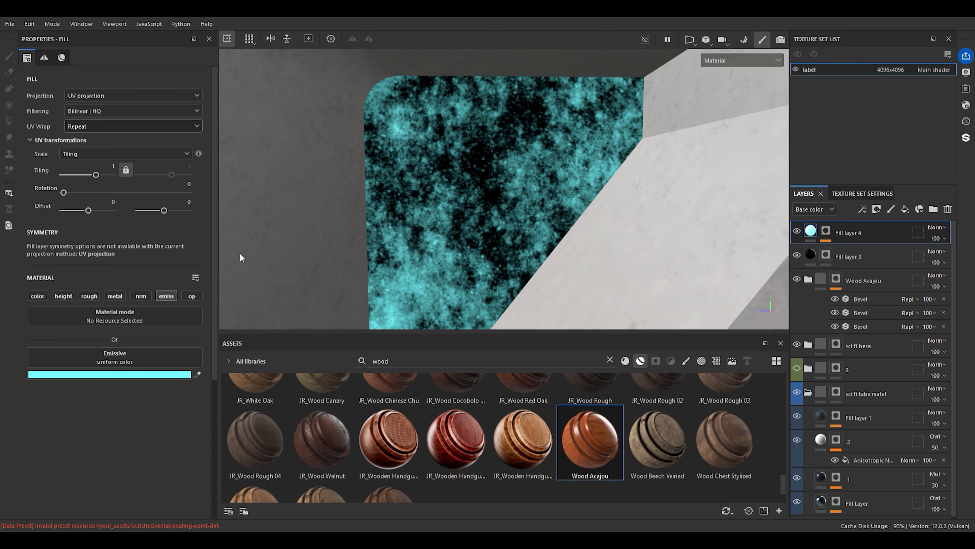
{"action": "left_click", "coordinate": [206, 262]}
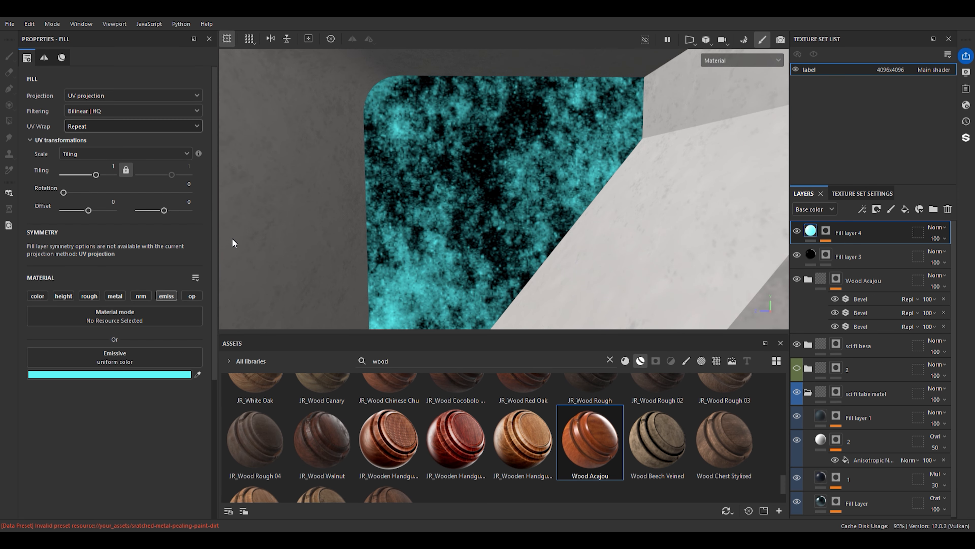
Add a filter to Fill layer 4's mask and try Blur Directional with an intensity of 0.42
{"action": "scroll", "coordinate": [521, 218], "scroll_direction": "down", "scroll_amount": 6}
{"action": "left_click_drag", "start_coordinate": [519, 205], "coordinate": [533, 250], "text": "alt"}
{"action": "mouse_move", "coordinate": [534, 250]}
{"action": "middle_mouse_down", "text": "alt"}
{"action": "mouse_move", "coordinate": [561, 251]}
{"action": "mouse_move", "coordinate": [547, 253]}
{"action": "middle_mouse_up", "text": "alt"}
{"action": "scroll", "coordinate": [580, 196], "scroll_direction": "up", "scroll_amount": 6}
{"action": "left_click_drag", "start_coordinate": [559, 195], "coordinate": [557, 160], "text": "alt"}
{"action": "scroll", "coordinate": [531, 145], "scroll_direction": "up", "scroll_amount": 2}
{"action": "scroll", "coordinate": [531, 145], "scroll_direction": "up", "scroll_amount": 3}
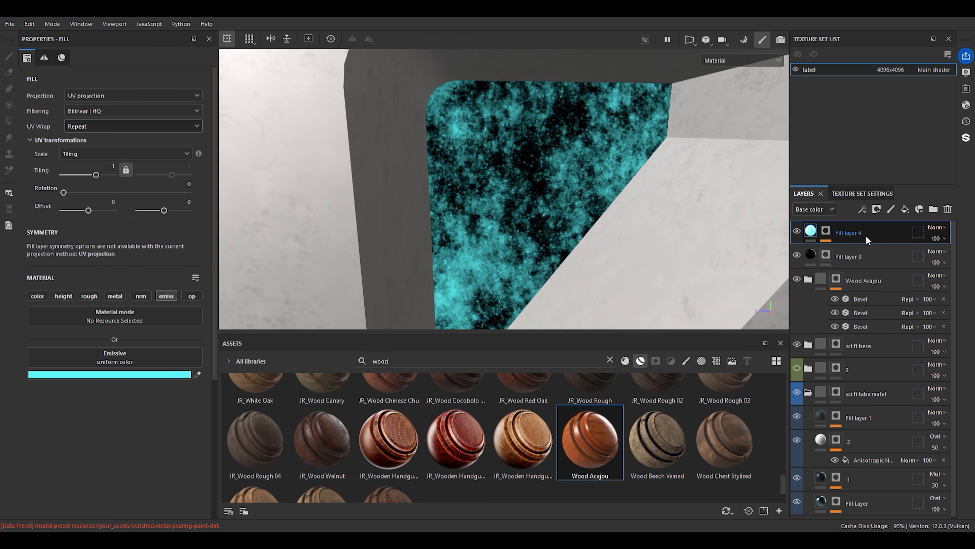
{"action": "left_click", "coordinate": [826, 230]}
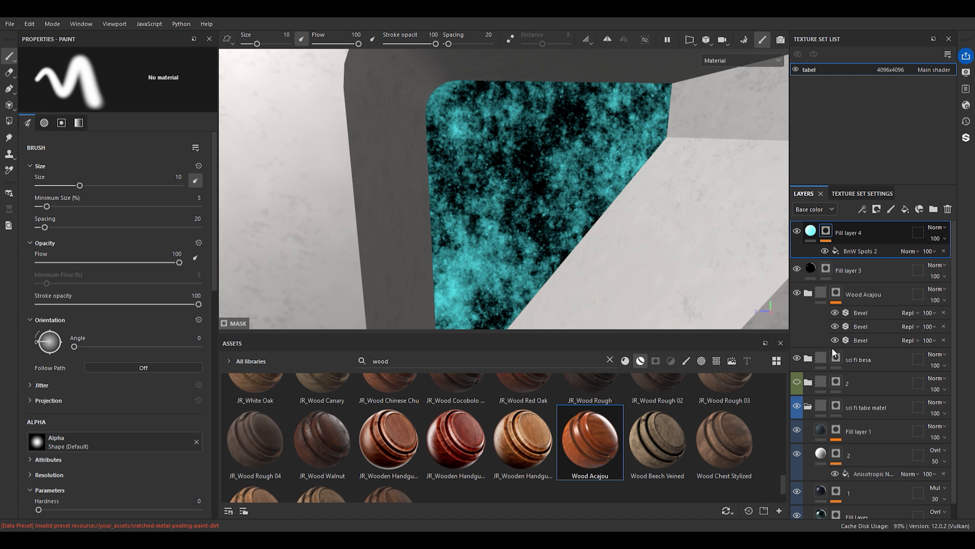
{"action": "left_click", "coordinate": [853, 396]}
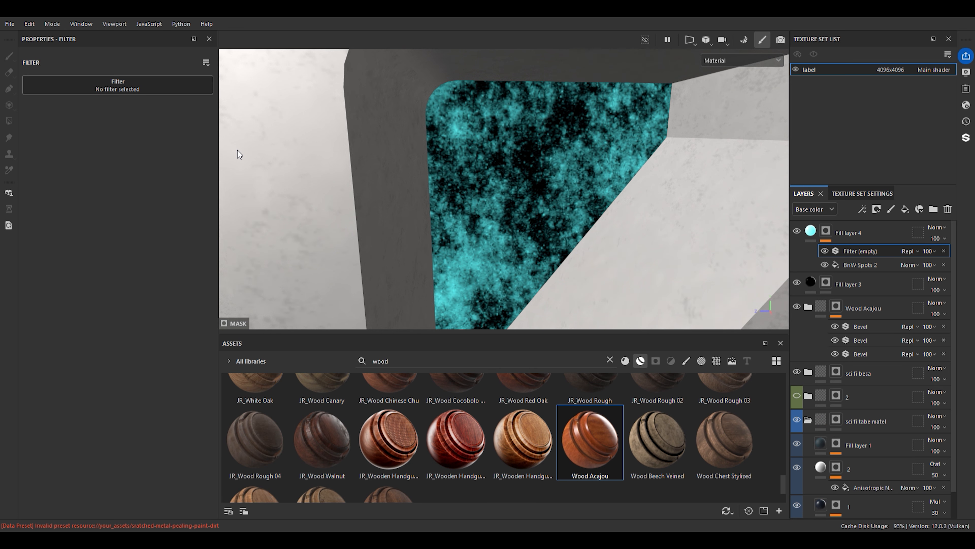
{"action": "left_click", "coordinate": [210, 155]}
{"action": "left_click_drag", "start_coordinate": [45, 137], "coordinate": [38, 137]}
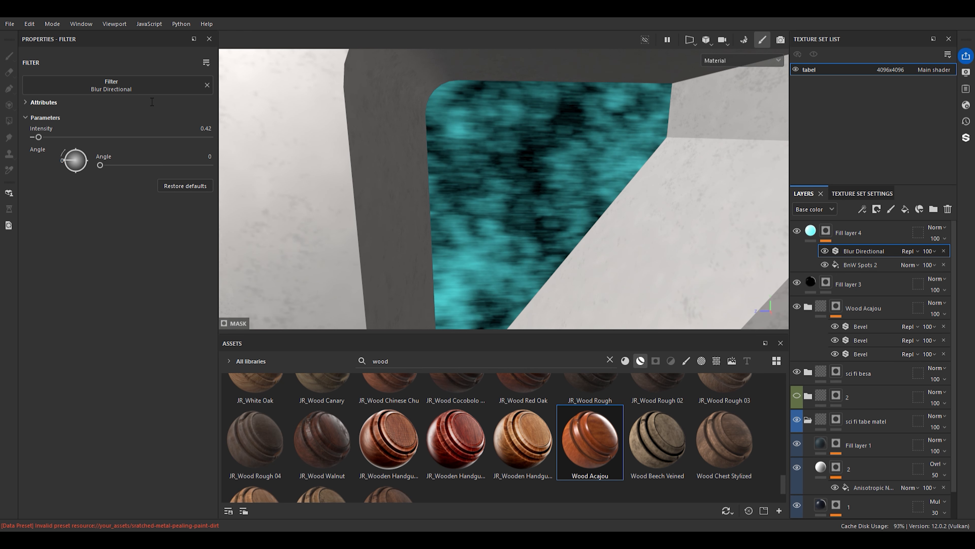
Replace the mask filter with Blur Slope and set its intensity to 0.023
{"action": "left_click", "coordinate": [218, 156]}
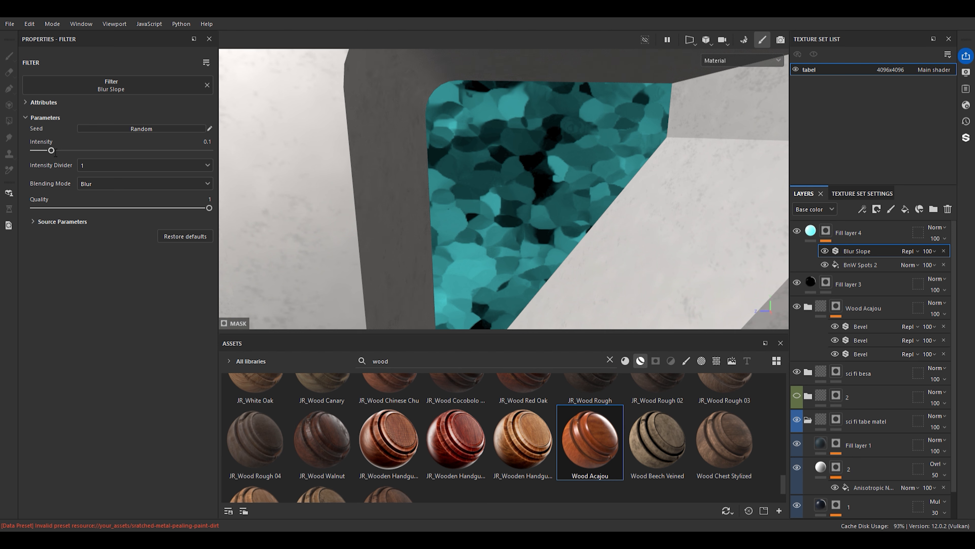
{"action": "left_click_drag", "start_coordinate": [40, 153], "coordinate": [43, 151]}
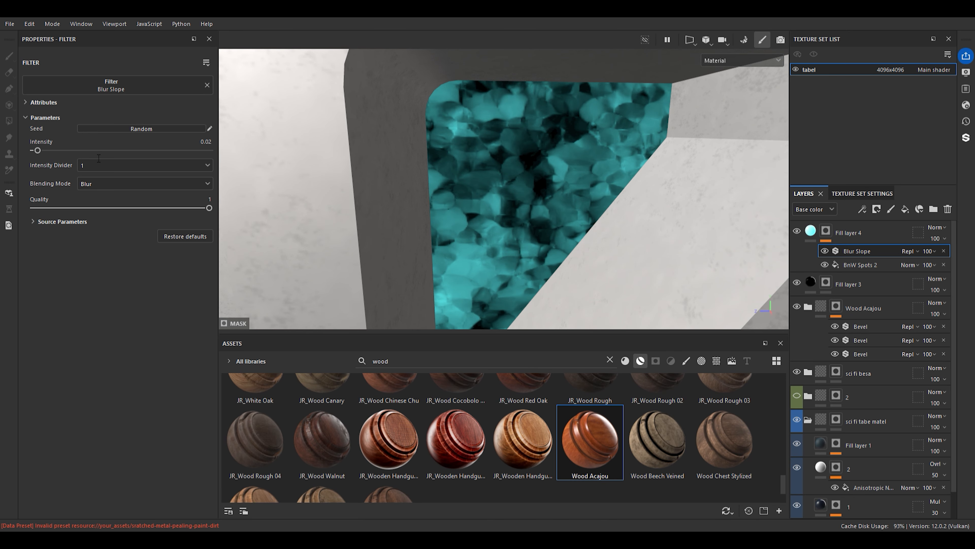
{"action": "mouse_move", "coordinate": [37, 150]}
{"action": "left_mouse_down"}
{"action": "mouse_move", "coordinate": [122, 151]}
{"action": "mouse_move", "coordinate": [33, 151]}
{"action": "mouse_move", "coordinate": [57, 165]}
{"action": "mouse_move", "coordinate": [44, 168]}
{"action": "left_mouse_up"}
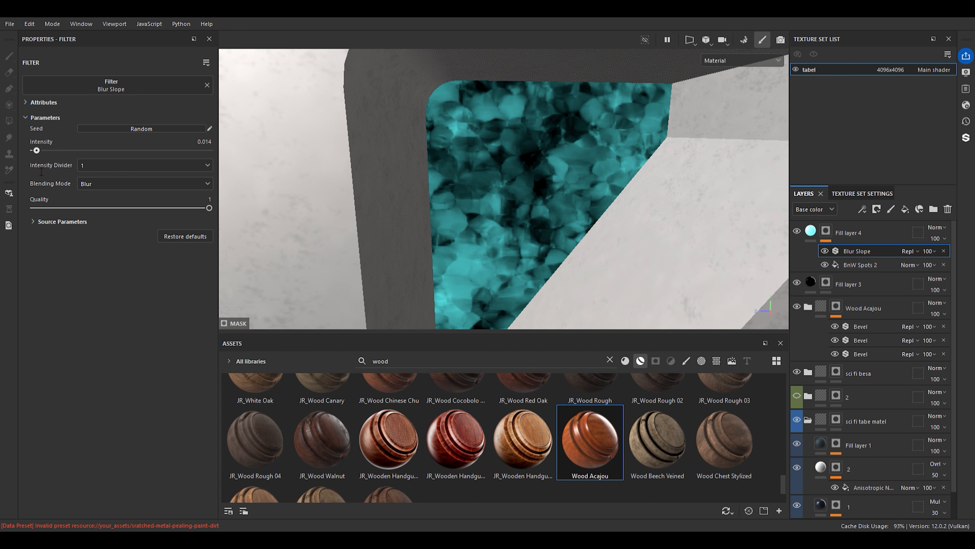
{"action": "scroll", "coordinate": [562, 160], "scroll_direction": "down", "scroll_amount": 2}
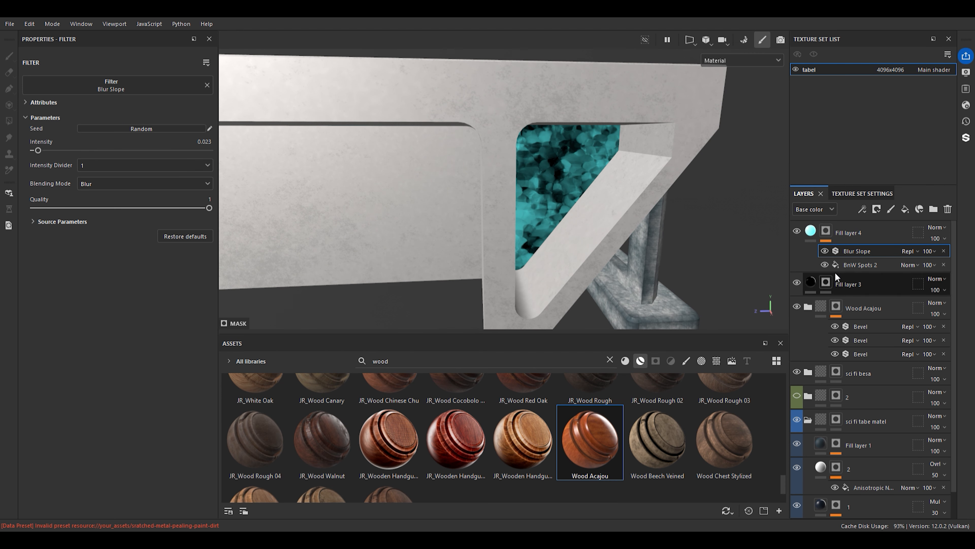
Show the 3D and 2D views together and stretch the BnW Spots 2 projection horizontally over the recess island to a tiling of about 7.85
{"action": "left_click", "coordinate": [846, 264]}
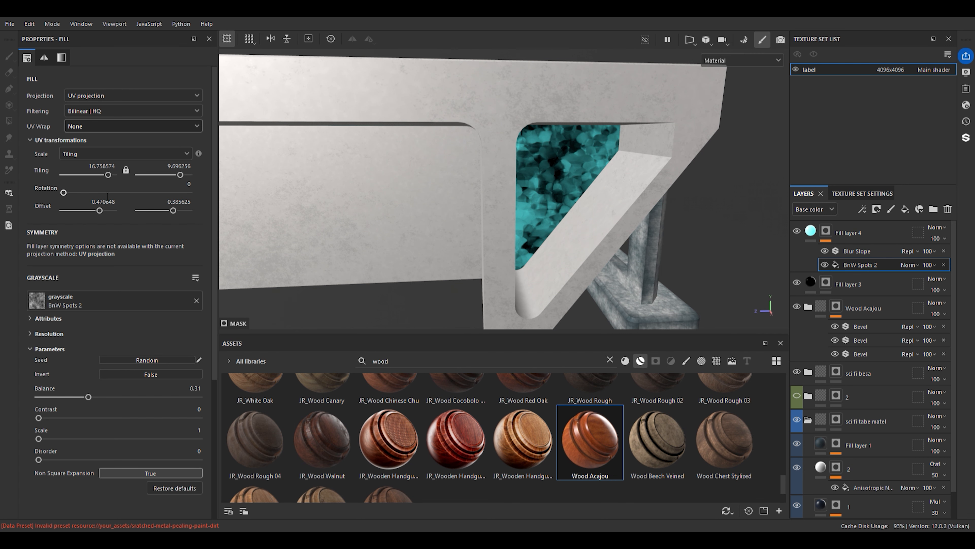
{"action": "scroll", "coordinate": [627, 196], "scroll_direction": "up", "scroll_amount": 2}
{"action": "scroll", "coordinate": [577, 170], "scroll_direction": "up", "scroll_amount": 3}
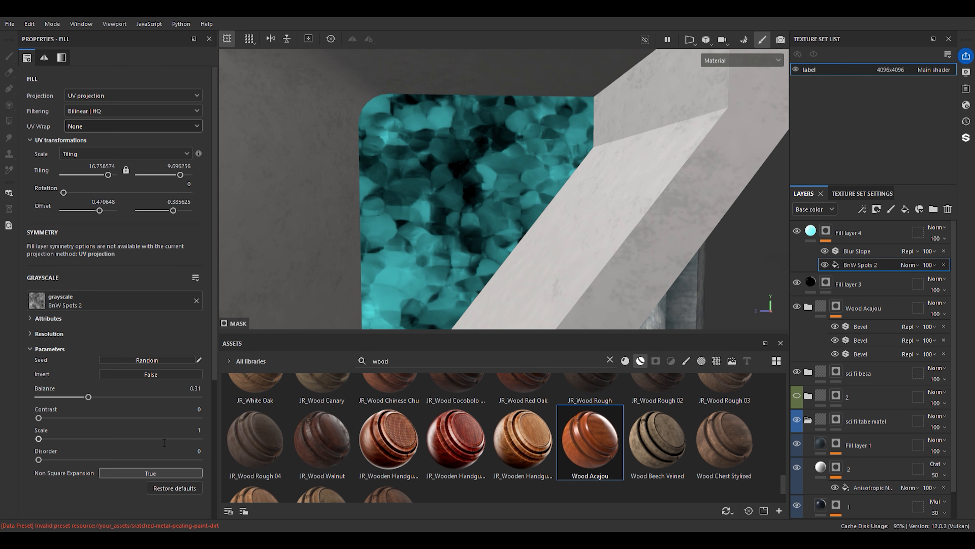
{"action": "left_click", "coordinate": [850, 252]}
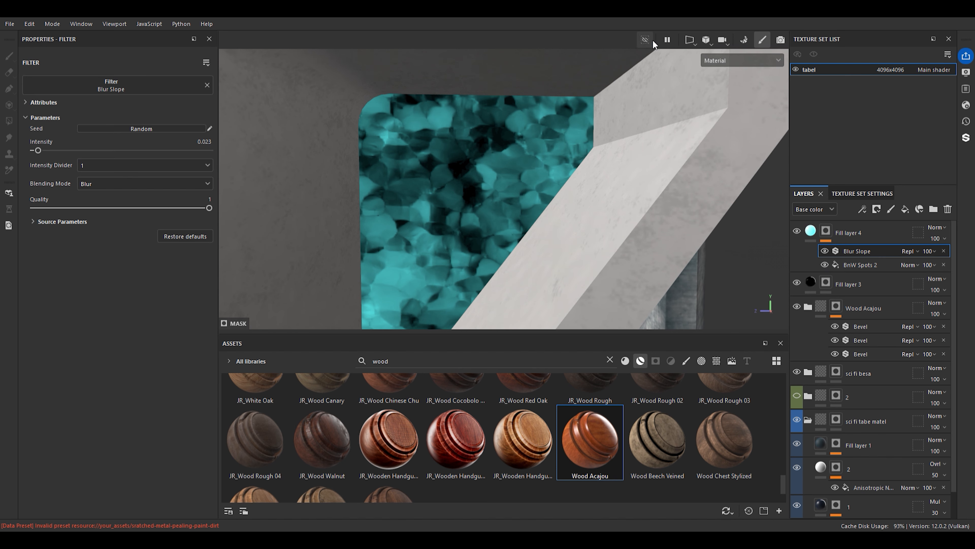
{"action": "left_click", "coordinate": [849, 264]}
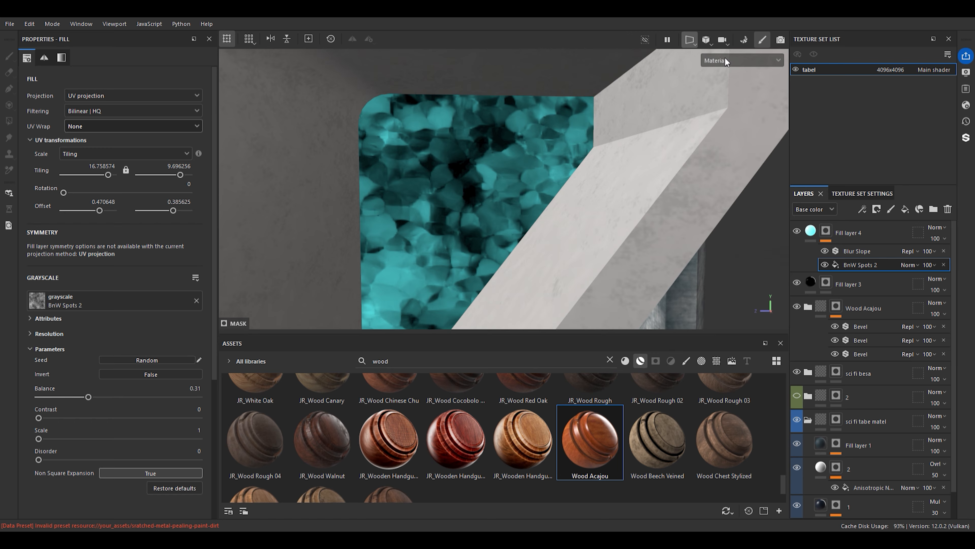
{"action": "key", "text": "F1"}
{"action": "scroll", "coordinate": [581, 164], "scroll_direction": "down", "scroll_amount": 3}
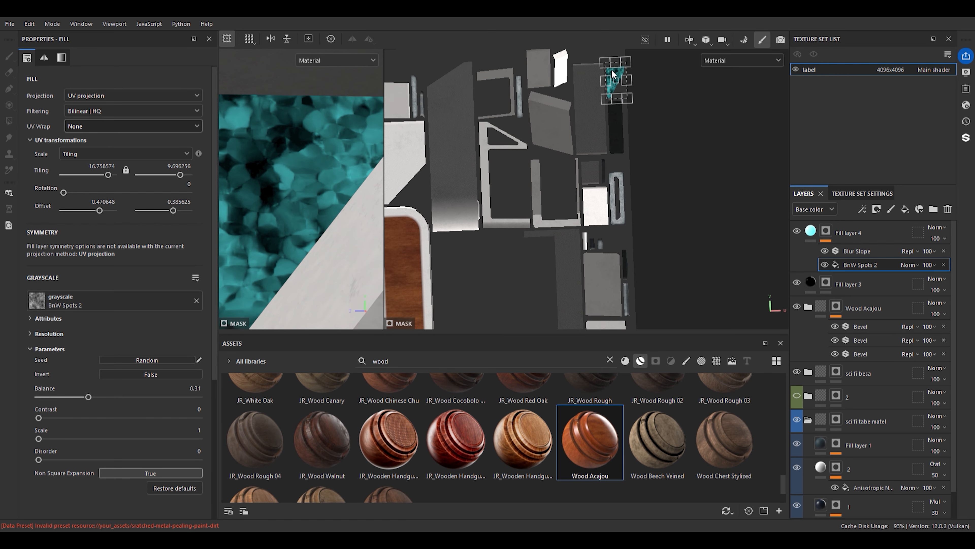
{"action": "scroll", "coordinate": [613, 74], "scroll_direction": "up", "scroll_amount": 4}
{"action": "left_click_drag", "start_coordinate": [634, 91], "coordinate": [705, 96]}
{"action": "scroll", "coordinate": [329, 182], "scroll_direction": "down", "scroll_amount": 3}
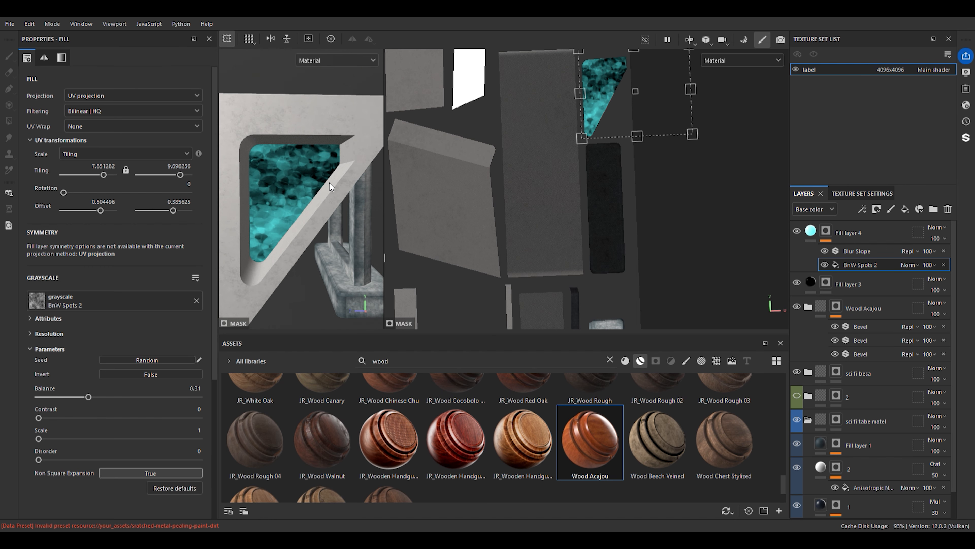
{"action": "scroll", "coordinate": [334, 179], "scroll_direction": "up", "scroll_amount": 3}
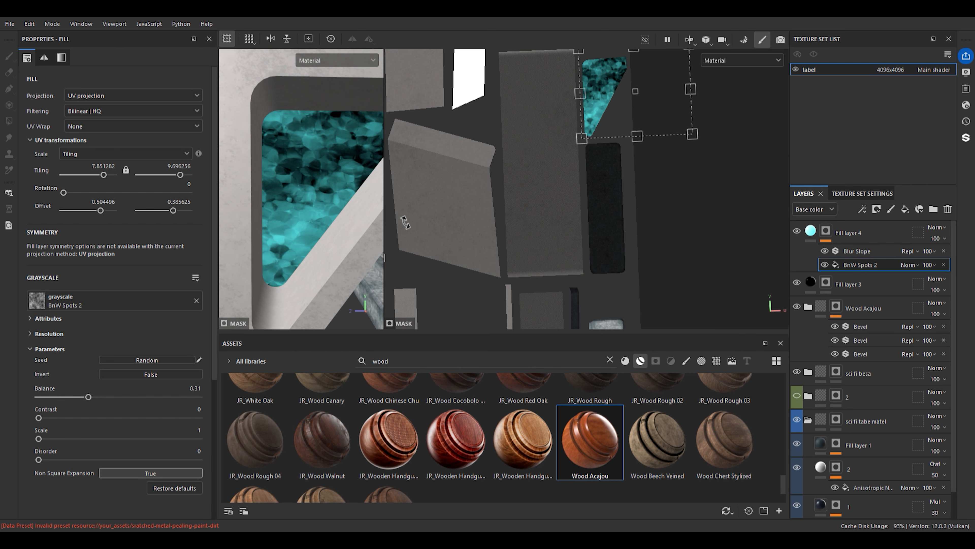
{"action": "left_click_drag", "start_coordinate": [384, 222], "coordinate": [439, 220]}
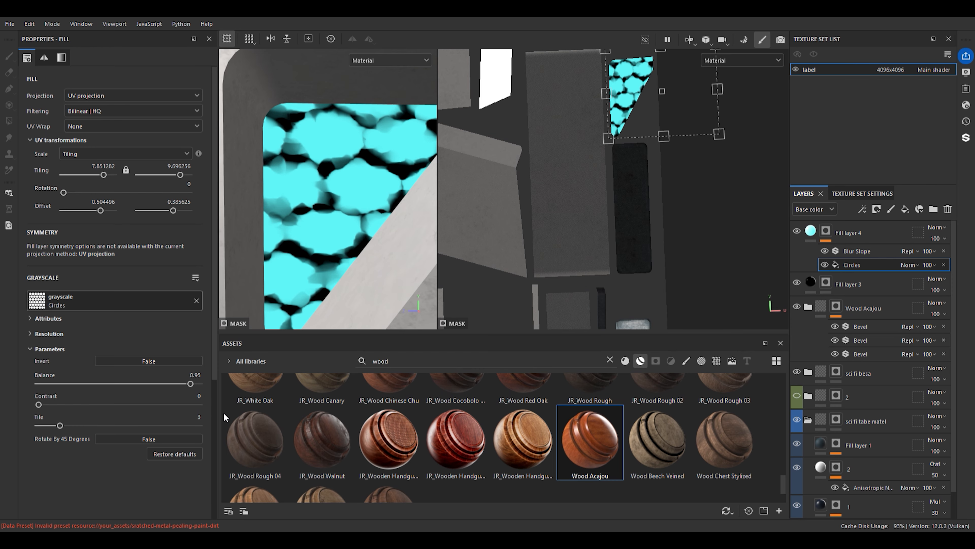
Try Grunge Brushed, Fur 2, Gradient Checker Double, Perlin Noise and Grunge Stains Leaky as the mask fill's grayscale texture
{"action": "left_click", "coordinate": [222, 399]}
{"action": "left_click", "coordinate": [144, 309]}
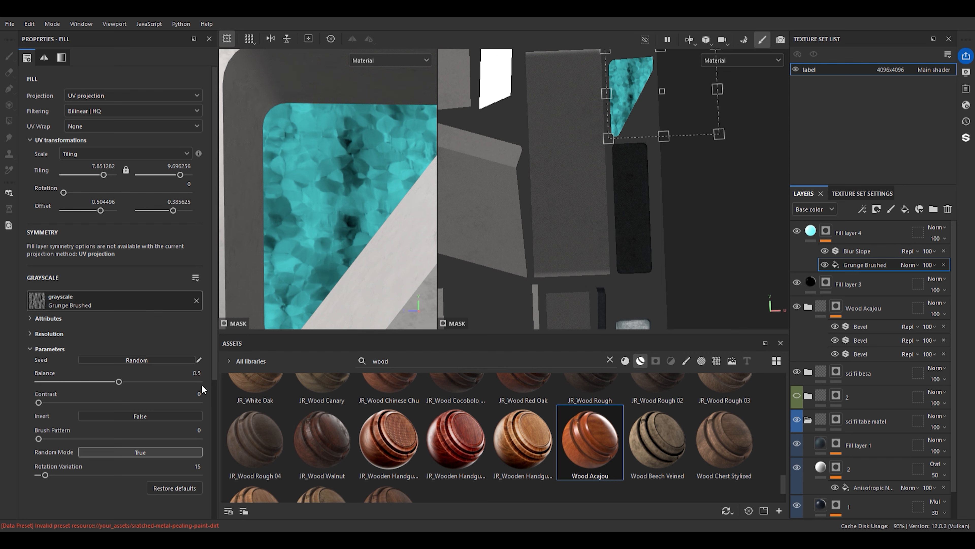
{"action": "left_click", "coordinate": [188, 414]}
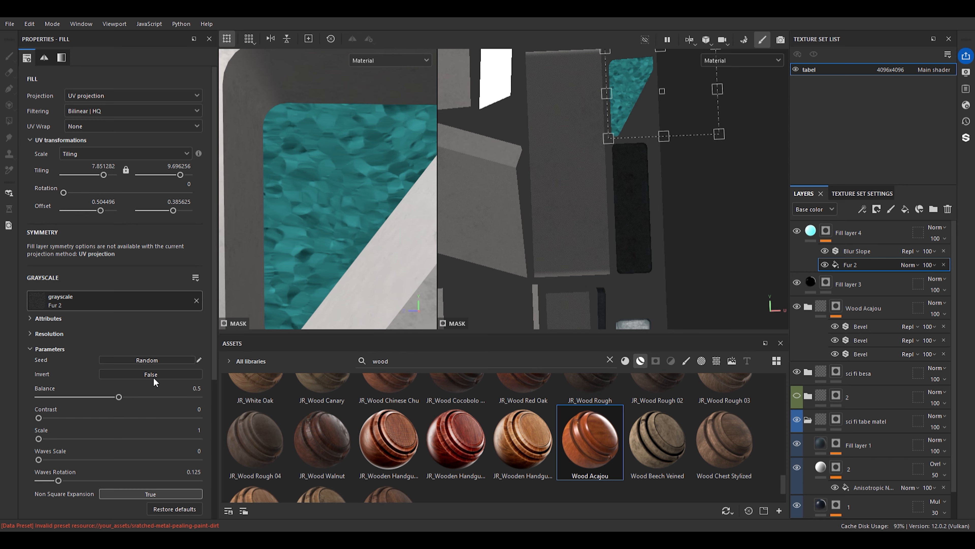
{"action": "left_click", "coordinate": [193, 394]}
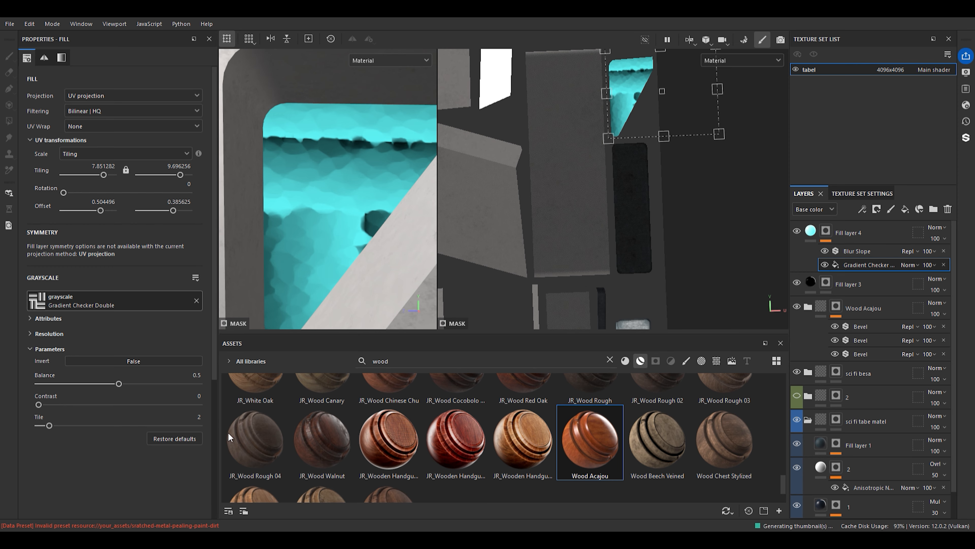
{"action": "left_click", "coordinate": [258, 428]}
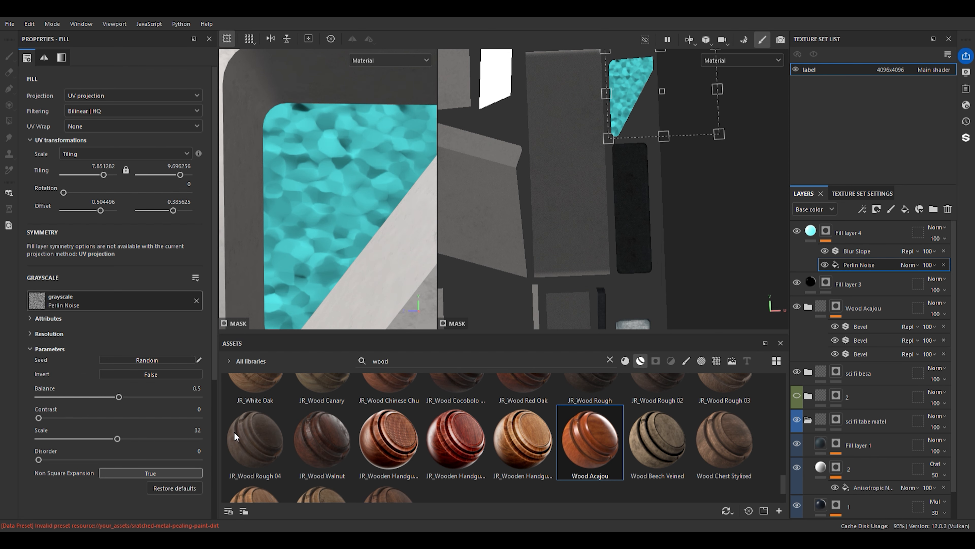
{"action": "left_click", "coordinate": [228, 407]}
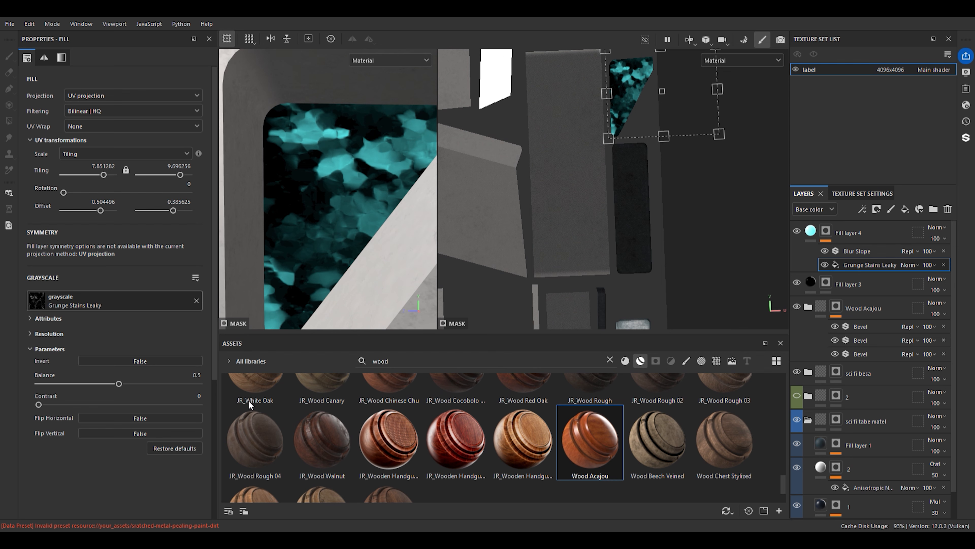
Use Grunge Concrete Spots as the mask fill's grayscale texture and check it on the recess panel
{"action": "left_click", "coordinate": [258, 368]}
{"action": "left_click", "coordinate": [146, 316]}
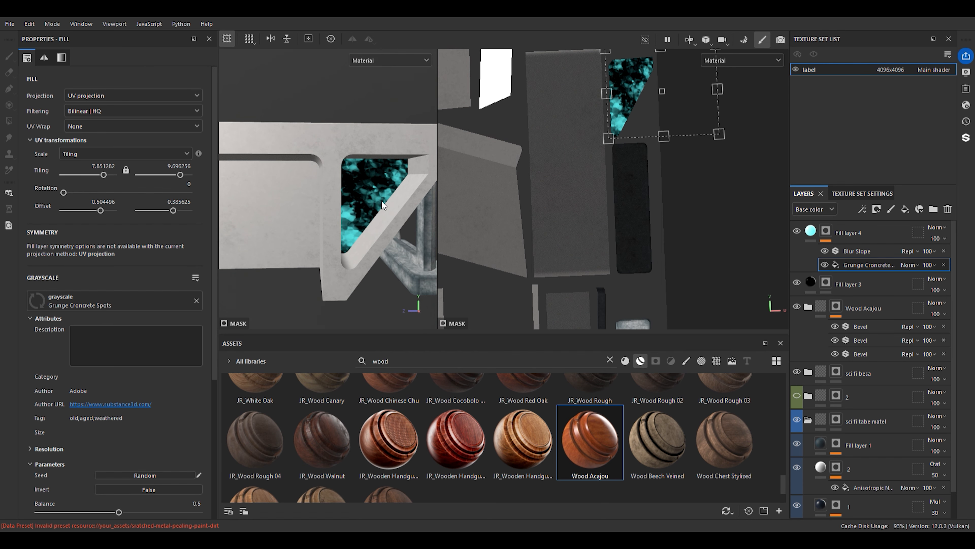
{"action": "scroll", "coordinate": [307, 217], "scroll_direction": "up", "scroll_amount": 3}
{"action": "left_click_drag", "start_coordinate": [326, 167], "coordinate": [348, 260], "text": "alt"}
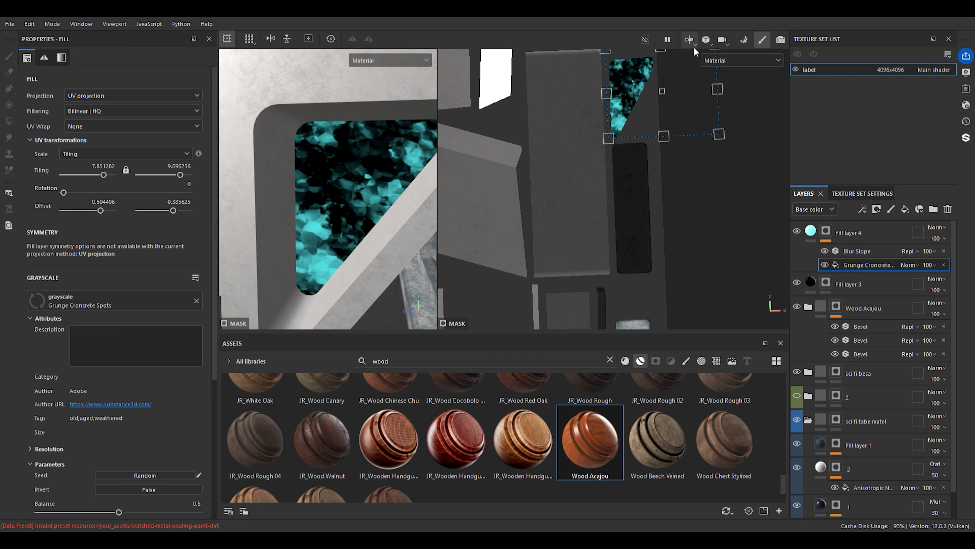
Return to the 3D view only and check the glowing recess panel against the rest of the table
{"action": "left_click", "coordinate": [689, 39]}
{"action": "left_click", "coordinate": [707, 66]}
{"action": "scroll", "coordinate": [589, 150], "scroll_direction": "down", "scroll_amount": 5}
{"action": "left_click_drag", "start_coordinate": [571, 154], "coordinate": [539, 146], "text": "alt"}
{"action": "scroll", "coordinate": [519, 113], "scroll_direction": "up", "scroll_amount": 3}
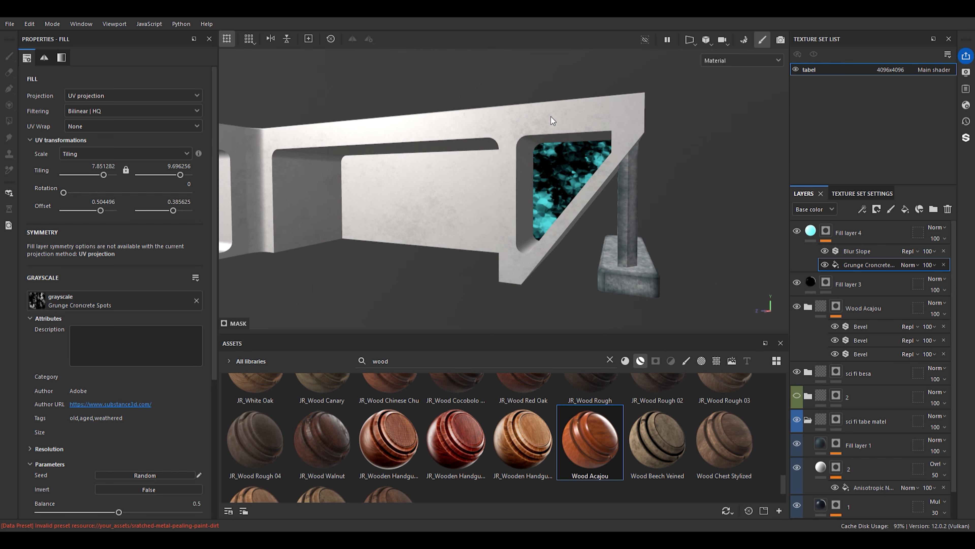
Examine the cyan emissive spots in the triangular recess against the table body from several angles and distances
{"action": "left_click_drag", "start_coordinate": [520, 112], "coordinate": [563, 150], "text": "alt"}
{"action": "scroll", "coordinate": [537, 196], "scroll_direction": "up", "scroll_amount": 2}
{"action": "left_click_drag", "start_coordinate": [537, 196], "coordinate": [563, 127], "text": "alt"}
{"action": "scroll", "coordinate": [507, 165], "scroll_direction": "down", "scroll_amount": 3}
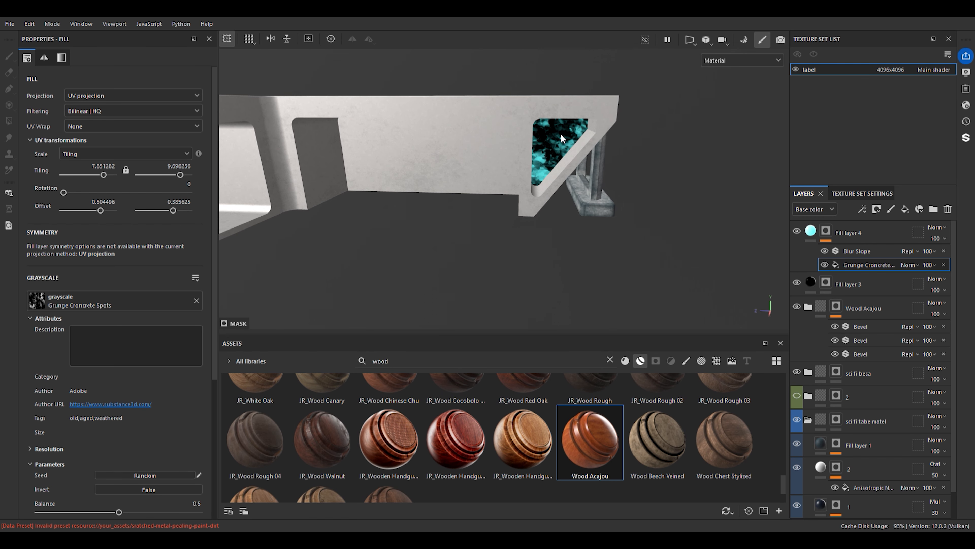
{"action": "scroll", "coordinate": [562, 133], "scroll_direction": "up", "scroll_amount": 3}
{"action": "left_click_drag", "start_coordinate": [556, 151], "coordinate": [581, 210], "text": "alt"}
{"action": "scroll", "coordinate": [573, 183], "scroll_direction": "down", "scroll_amount": 3}
{"action": "scroll", "coordinate": [558, 202], "scroll_direction": "down", "scroll_amount": 3}
{"action": "middle_click_drag", "start_coordinate": [503, 211], "coordinate": [579, 193], "text": "alt"}
{"action": "scroll", "coordinate": [476, 181], "scroll_direction": "down", "scroll_amount": 4}
{"action": "middle_click_drag", "start_coordinate": [407, 191], "coordinate": [374, 218], "text": "alt"}
{"action": "scroll", "coordinate": [421, 154], "scroll_direction": "up", "scroll_amount": 4}
{"action": "scroll", "coordinate": [531, 155], "scroll_direction": "down", "scroll_amount": 4}
{"action": "left_click_drag", "start_coordinate": [531, 153], "coordinate": [501, 208], "text": "alt"}
{"action": "scroll", "coordinate": [500, 208], "scroll_direction": "up", "scroll_amount": 4}
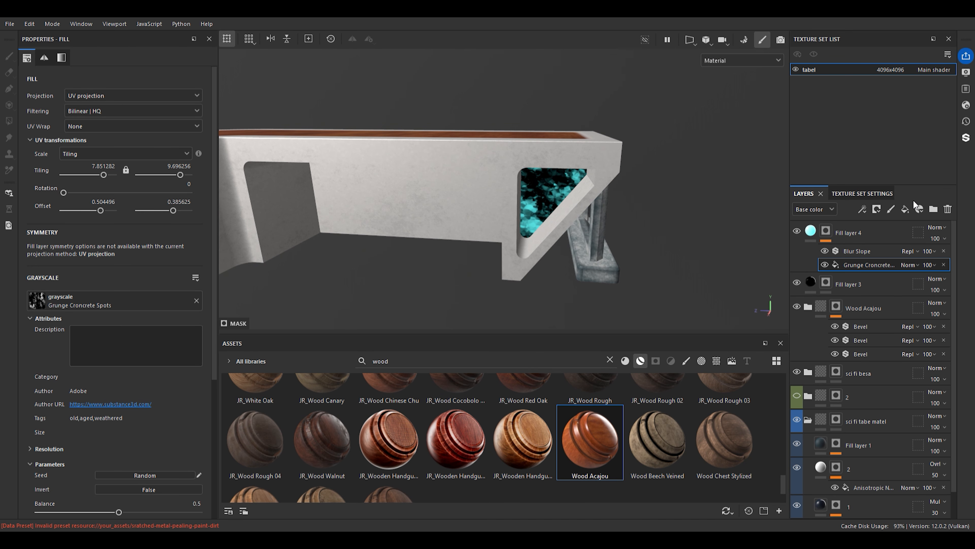
Add a fill layer that carries only a white emissive channel and hide it with a black mask
{"action": "left_click", "coordinate": [905, 208]}
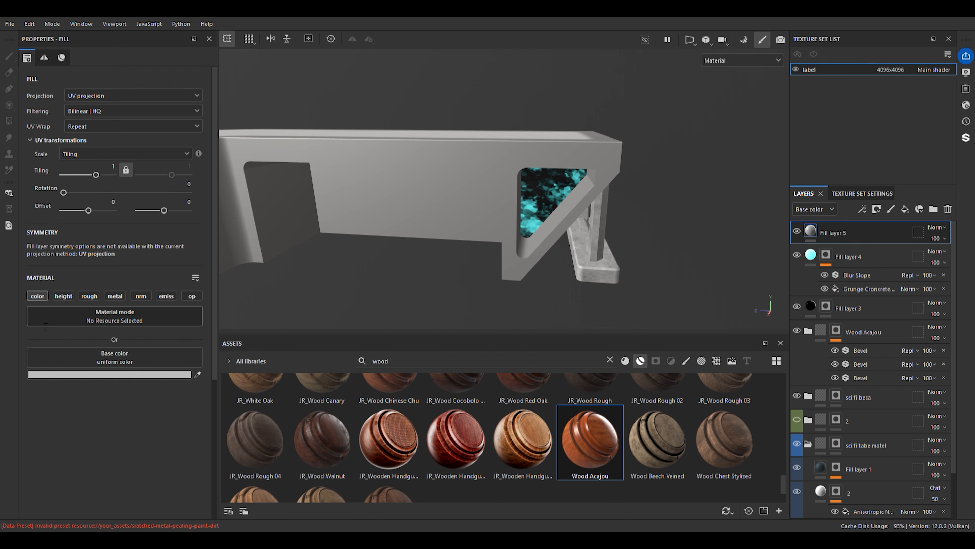
{"action": "left_click", "coordinate": [166, 296]}
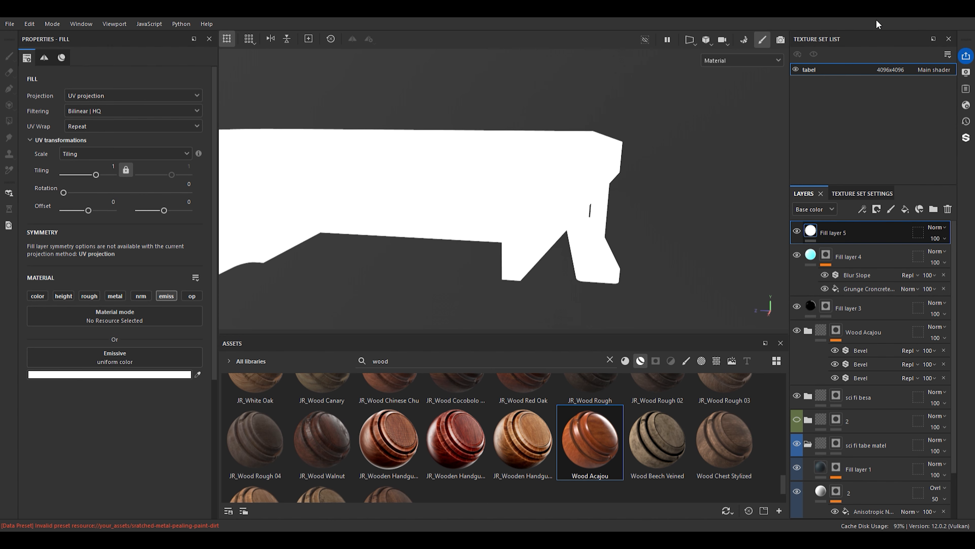
{"action": "scroll", "coordinate": [589, 151], "scroll_direction": "up", "scroll_amount": 5}
{"action": "mouse_move", "coordinate": [579, 154]}
{"action": "left_mouse_down", "text": "alt"}
{"action": "mouse_move", "coordinate": [503, 143]}
{"action": "mouse_move", "coordinate": [497, 173]}
{"action": "left_mouse_up", "text": "alt"}
{"action": "scroll", "coordinate": [557, 148], "scroll_direction": "down", "scroll_amount": 5}
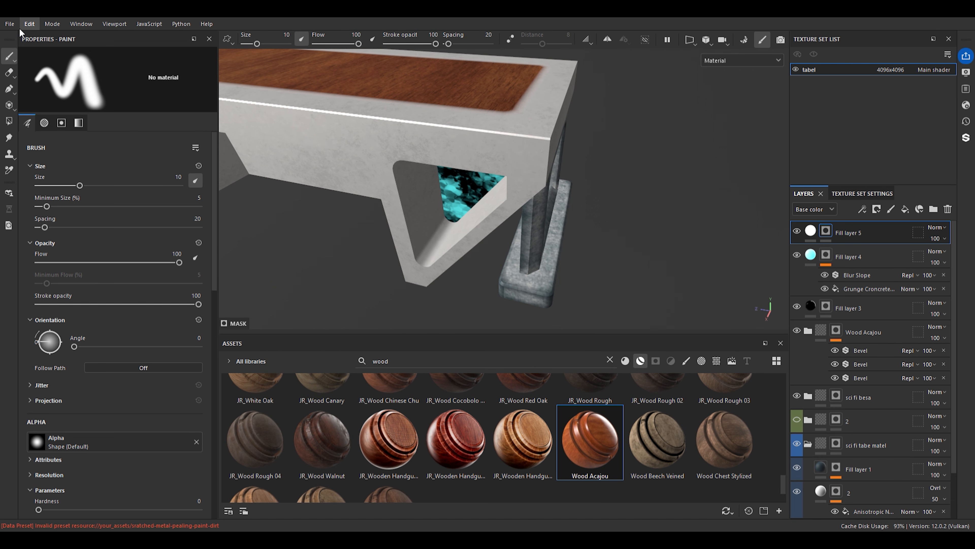
Reveal the emissive layer on the thin bevel of the inner top edge above the recess using Polygon Fill
{"action": "left_click", "coordinate": [9, 121]}
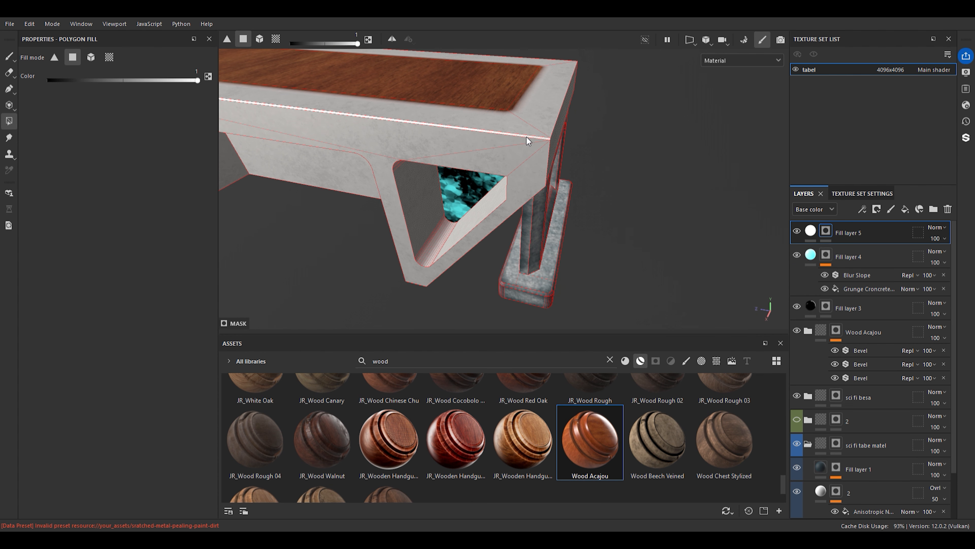
{"action": "scroll", "coordinate": [526, 136], "scroll_direction": "up", "scroll_amount": 5}
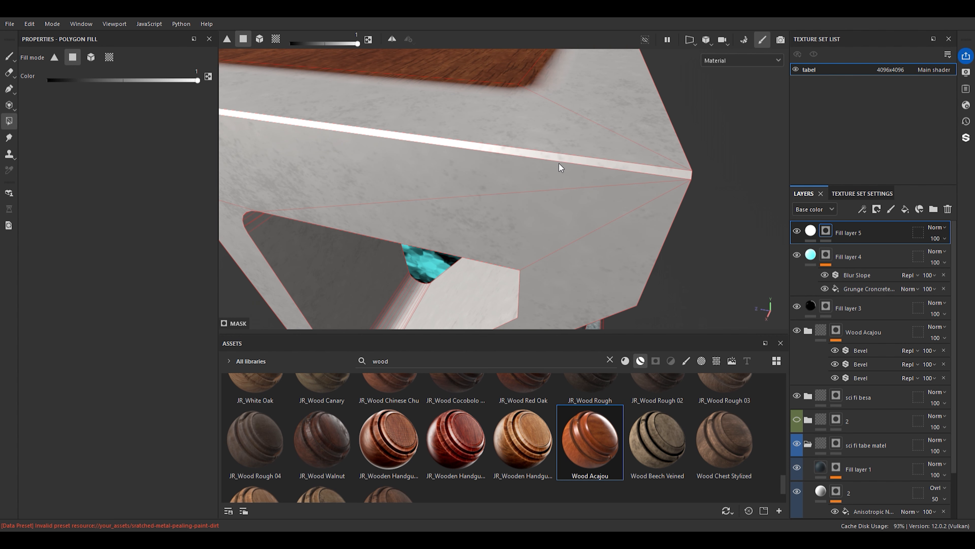
{"action": "scroll", "coordinate": [560, 135], "scroll_direction": "down", "scroll_amount": 4}
{"action": "scroll", "coordinate": [516, 132], "scroll_direction": "up", "scroll_amount": 2}
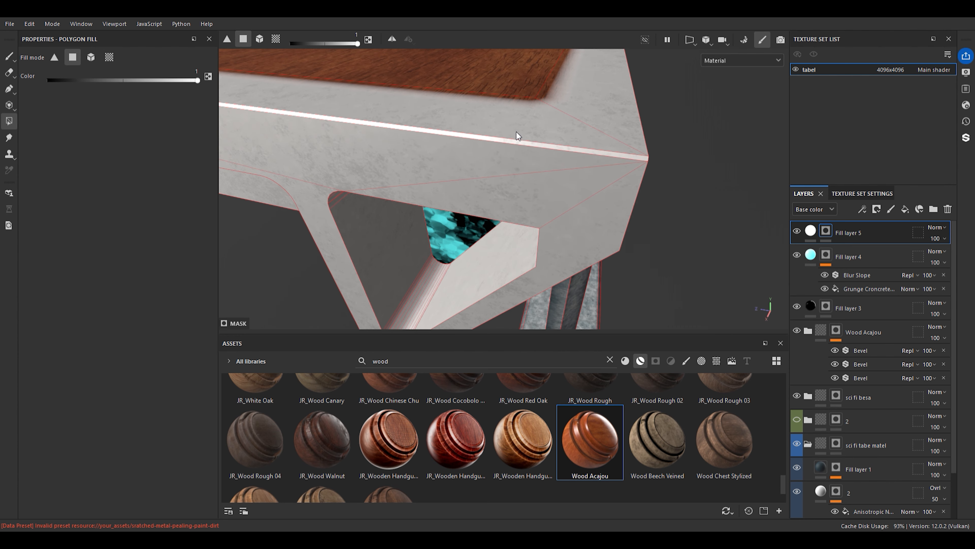
{"action": "key", "text": "x"}
{"action": "key", "text": "x"}
{"action": "left_click", "coordinate": [568, 150]}
Extend the emissive mask along the bevel around the rounded inner corner, undoing the stray fill on the adjacent faces
{"action": "scroll", "coordinate": [549, 142], "scroll_direction": "down", "scroll_amount": 4}
{"action": "middle_click_drag", "start_coordinate": [384, 153], "coordinate": [508, 163], "text": "alt"}
{"action": "scroll", "coordinate": [508, 162], "scroll_direction": "up", "scroll_amount": 2}
{"action": "scroll", "coordinate": [376, 105], "scroll_direction": "up", "scroll_amount": 5}
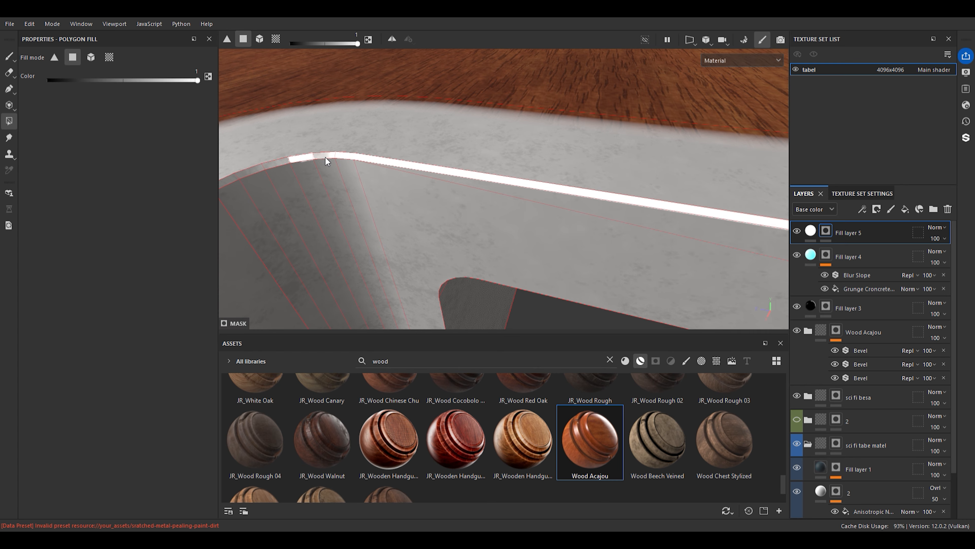
{"action": "left_click_drag", "start_coordinate": [284, 162], "coordinate": [253, 171]}
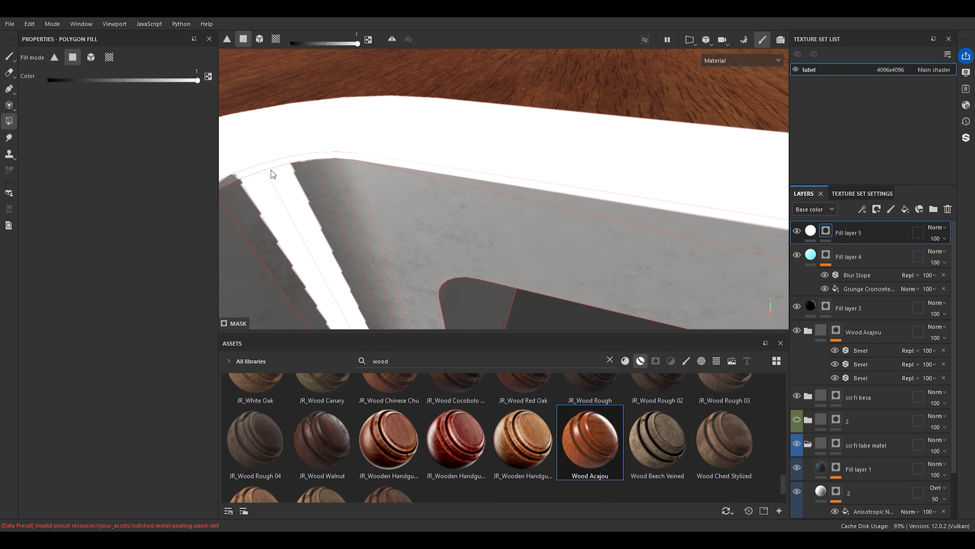
{"action": "key", "text": "ctrl+z"}
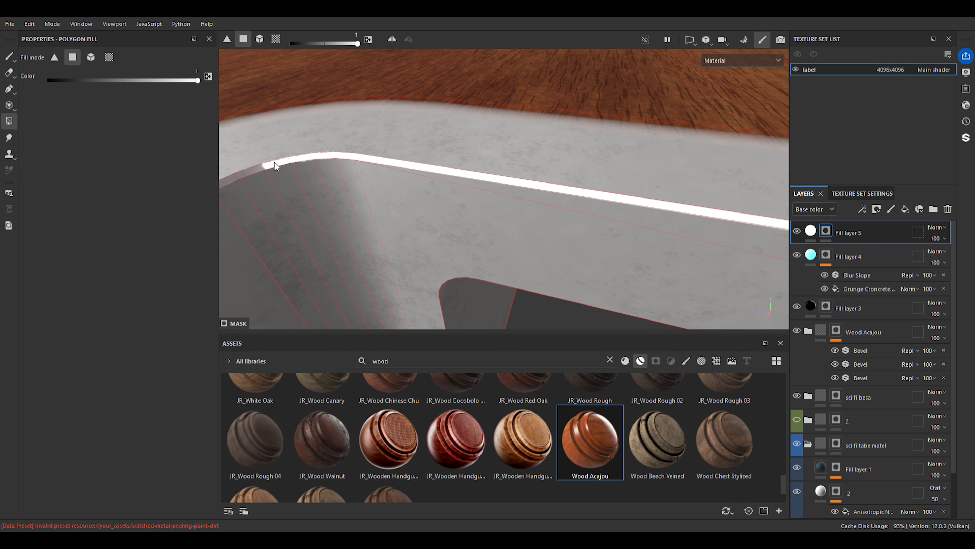
{"action": "left_click_drag", "start_coordinate": [246, 171], "coordinate": [595, 147], "text": "alt"}
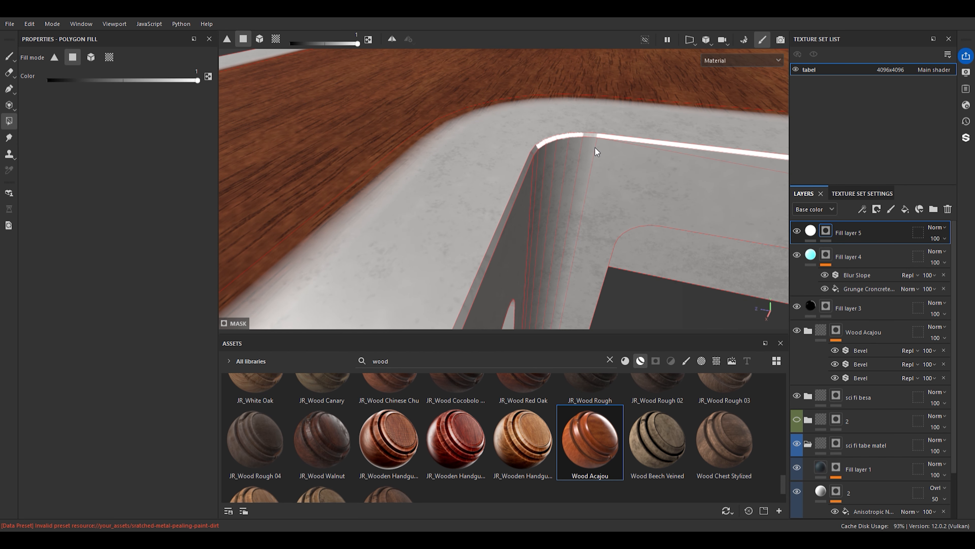
{"action": "left_click", "coordinate": [529, 164]}
Fill the remaining inner bevels of the other wing and the bevel on its end face in the emissive mask
{"action": "scroll", "coordinate": [560, 111], "scroll_direction": "down", "scroll_amount": 8}
{"action": "scroll", "coordinate": [521, 151], "scroll_direction": "up", "scroll_amount": 3}
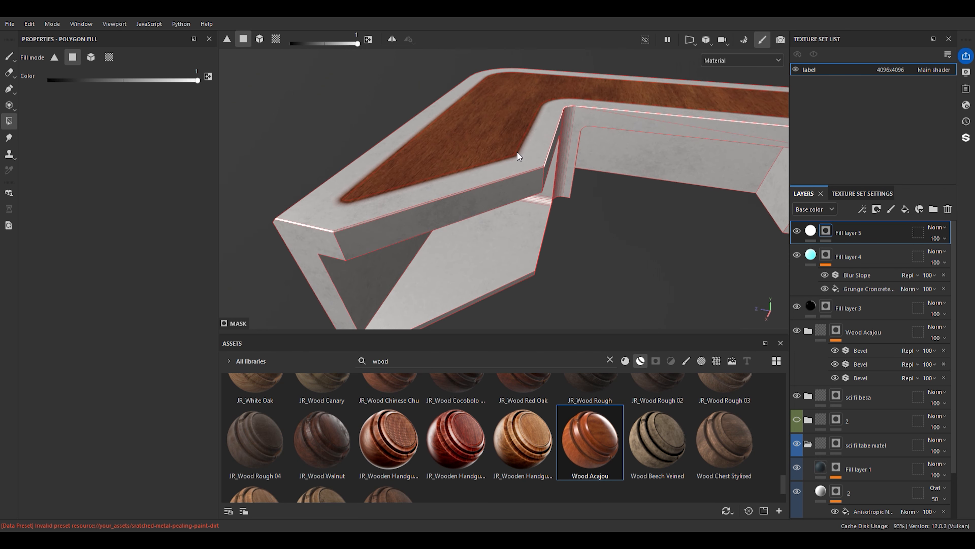
{"action": "scroll", "coordinate": [521, 151], "scroll_direction": "up", "scroll_amount": 4}
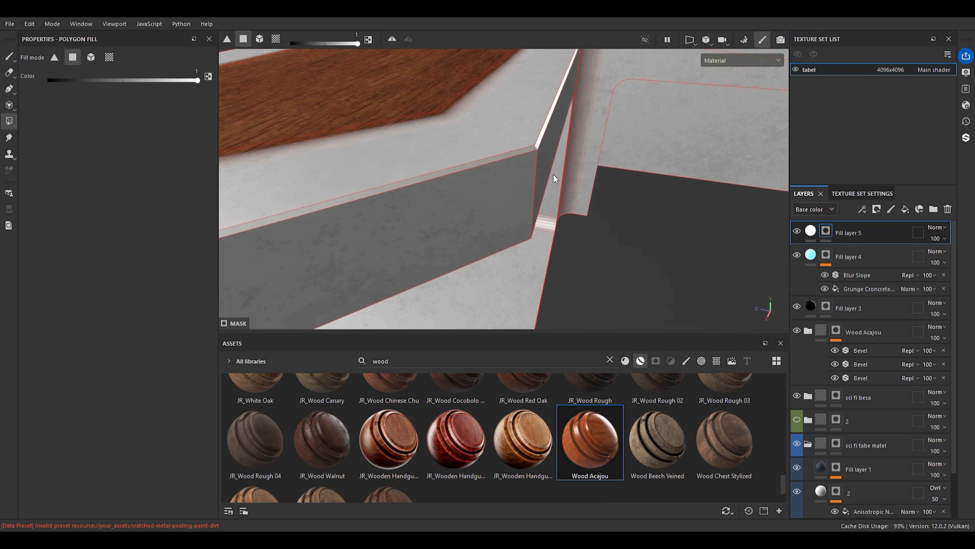
{"action": "left_click", "coordinate": [522, 150]}
{"action": "left_click_drag", "start_coordinate": [521, 149], "coordinate": [465, 151], "text": "alt"}
{"action": "left_click_drag", "start_coordinate": [562, 158], "coordinate": [648, 164], "text": "alt"}
{"action": "middle_click_drag", "start_coordinate": [648, 164], "coordinate": [656, 163], "text": "alt"}
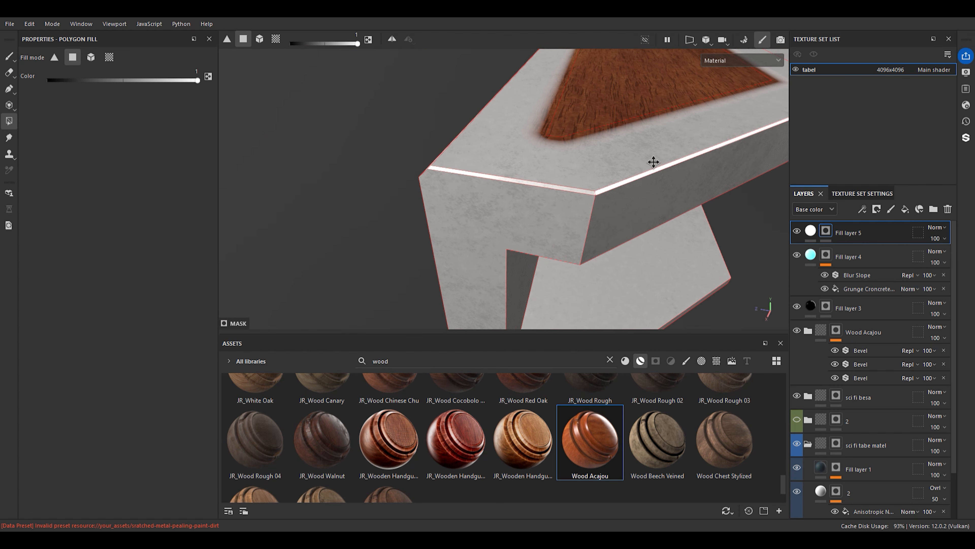
{"action": "left_click", "coordinate": [579, 191]}
Examine the bevel along the table's outer top edge and around its rounded outer corner
{"action": "scroll", "coordinate": [547, 127], "scroll_direction": "down", "scroll_amount": 3}
{"action": "left_click_drag", "start_coordinate": [526, 125], "coordinate": [692, 150], "text": "alt"}
{"action": "scroll", "coordinate": [506, 154], "scroll_direction": "down", "scroll_amount": 3}
{"action": "middle_click_drag", "start_coordinate": [506, 165], "coordinate": [594, 164], "text": "alt"}
{"action": "mouse_move", "coordinate": [631, 153]}
{"action": "left_mouse_down", "text": "alt"}
{"action": "mouse_move", "coordinate": [516, 183]}
{"action": "mouse_move", "coordinate": [600, 144]}
{"action": "mouse_move", "coordinate": [671, 141]}
{"action": "mouse_move", "coordinate": [529, 177]}
{"action": "mouse_move", "coordinate": [620, 178]}
{"action": "mouse_move", "coordinate": [607, 152]}
{"action": "mouse_move", "coordinate": [494, 138]}
{"action": "mouse_move", "coordinate": [629, 155]}
{"action": "left_mouse_up", "text": "alt"}
{"action": "scroll", "coordinate": [619, 143], "scroll_direction": "up", "scroll_amount": 3}
{"action": "scroll", "coordinate": [494, 136], "scroll_direction": "down", "scroll_amount": 4}
{"action": "middle_click_drag", "start_coordinate": [405, 166], "coordinate": [607, 156], "text": "alt"}
{"action": "scroll", "coordinate": [598, 161], "scroll_direction": "up", "scroll_amount": 2}
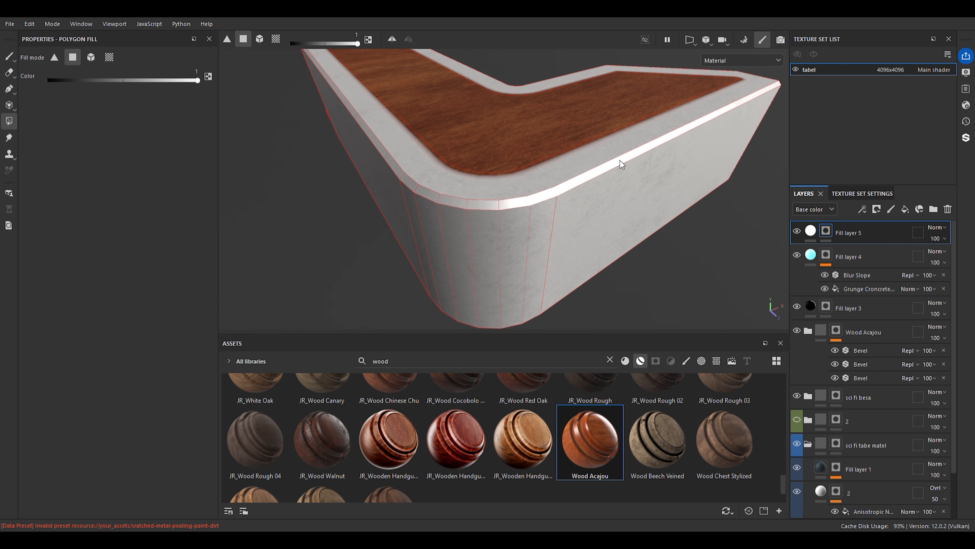
{"action": "scroll", "coordinate": [643, 136], "scroll_direction": "down", "scroll_amount": 3}
{"action": "left_click_drag", "start_coordinate": [643, 137], "coordinate": [602, 149], "text": "alt"}
{"action": "scroll", "coordinate": [713, 97], "scroll_direction": "up", "scroll_amount": 3}
{"action": "middle_click_drag", "start_coordinate": [713, 97], "coordinate": [475, 193], "text": "alt"}
{"action": "scroll", "coordinate": [476, 193], "scroll_direction": "down", "scroll_amount": 4}
{"action": "left_click_drag", "start_coordinate": [475, 193], "coordinate": [454, 153], "text": "alt"}
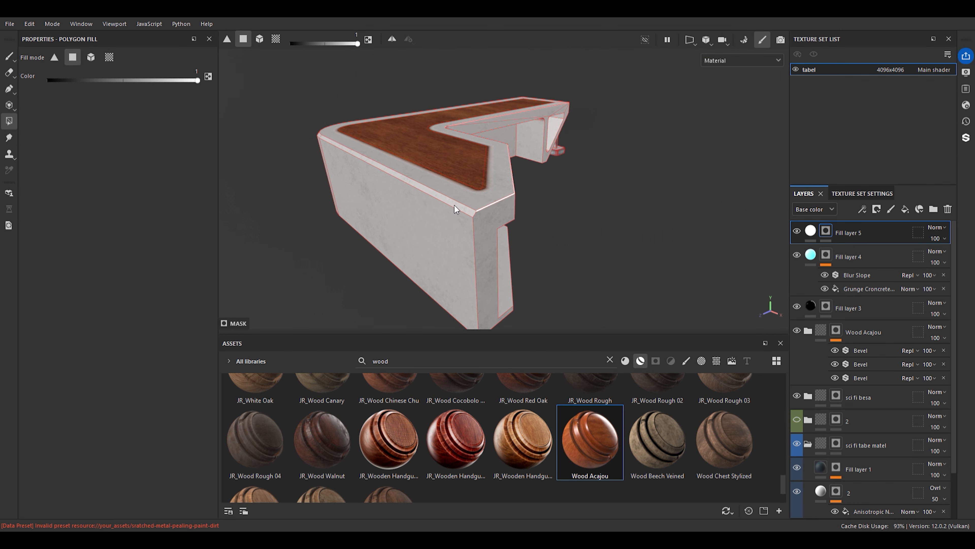
Switch to the Paint tool and check the glowing edge lines without the polygon wireframe
{"action": "left_click", "coordinate": [8, 56]}
{"action": "scroll", "coordinate": [499, 160], "scroll_direction": "up", "scroll_amount": 3}
{"action": "left_click_drag", "start_coordinate": [621, 179], "coordinate": [542, 164], "text": "alt"}
{"action": "scroll", "coordinate": [483, 175], "scroll_direction": "down", "scroll_amount": 4}
{"action": "scroll", "coordinate": [483, 175], "scroll_direction": "up", "scroll_amount": 3}
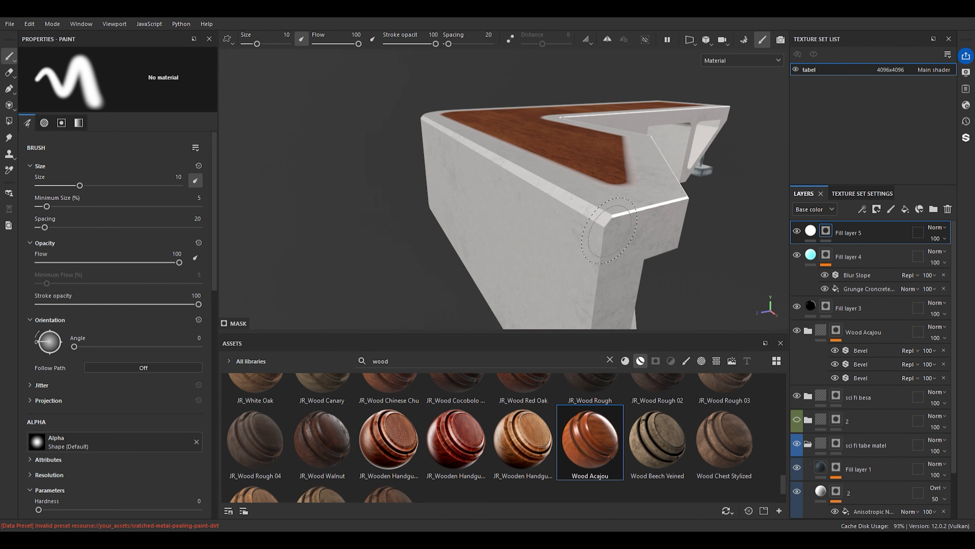
{"action": "scroll", "coordinate": [697, 165], "scroll_direction": "down", "scroll_amount": 2}
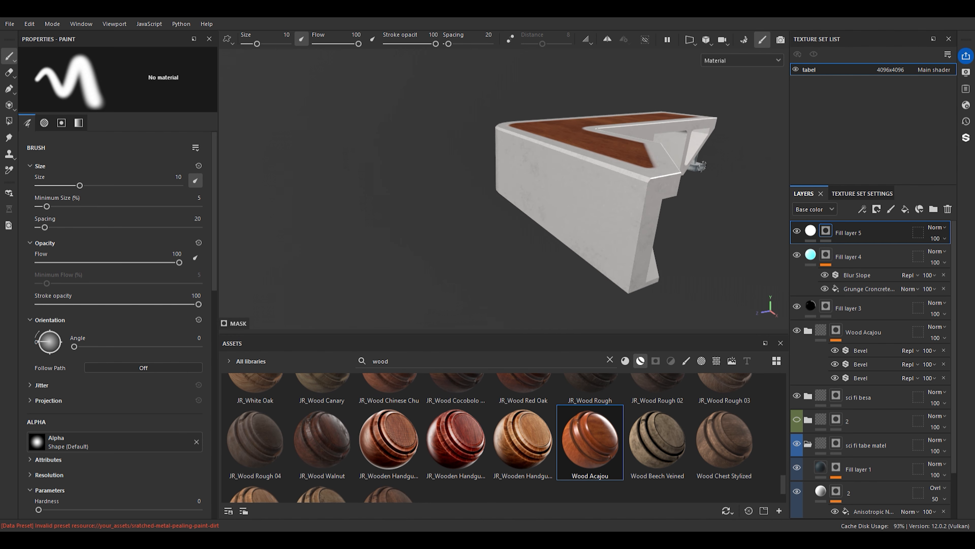
{"action": "scroll", "coordinate": [703, 170], "scroll_direction": "up", "scroll_amount": 5}
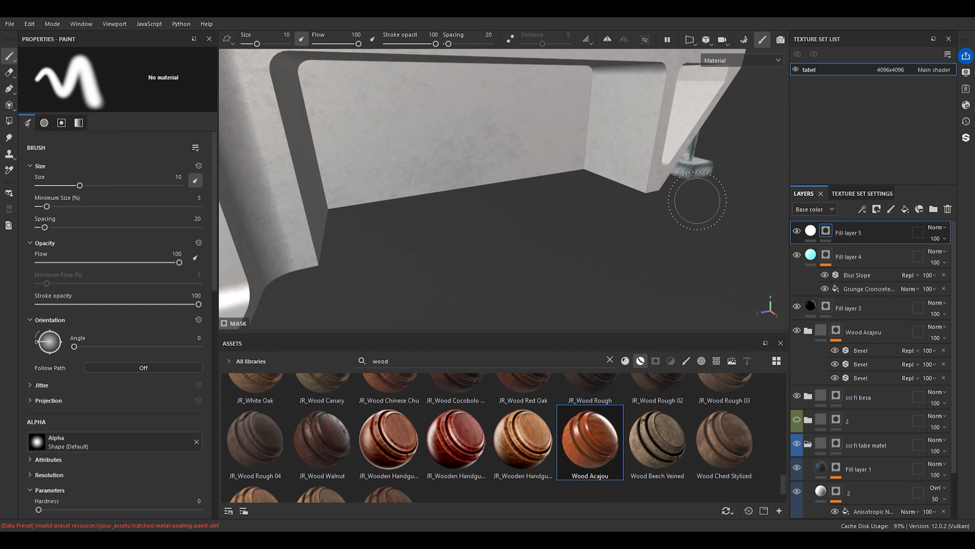
{"action": "key", "text": "f"}
{"action": "scroll", "coordinate": [825, 380], "scroll_direction": "down", "scroll_amount": 2}
Try Polygon Fill on the sci fi tabe matel group's mask at the outer edge, swapping between white and black
{"action": "left_click", "coordinate": [825, 392]}
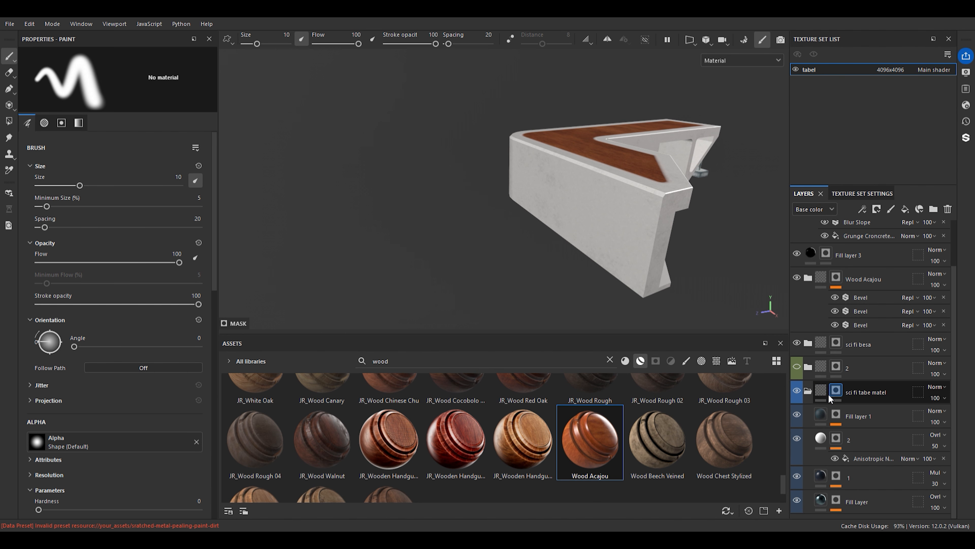
{"action": "left_click", "coordinate": [836, 346]}
{"action": "left_click", "coordinate": [835, 390]}
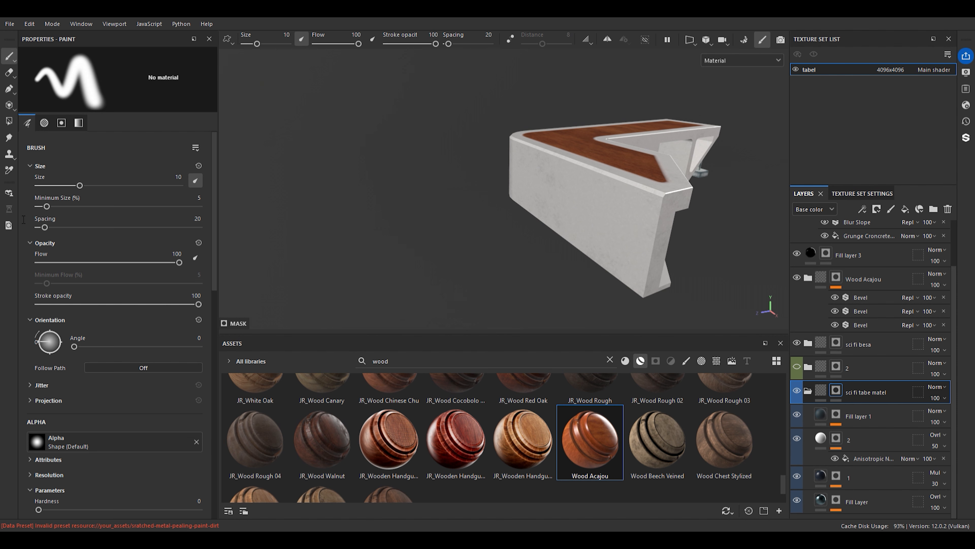
{"action": "left_click", "coordinate": [11, 123]}
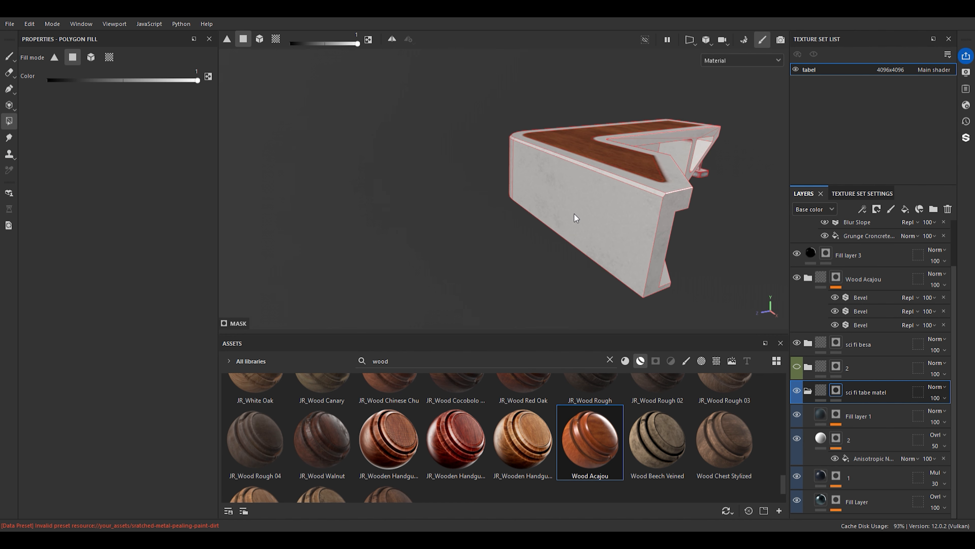
{"action": "scroll", "coordinate": [620, 215], "scroll_direction": "up", "scroll_amount": 3}
{"action": "left_click_drag", "start_coordinate": [624, 217], "coordinate": [608, 280], "text": "alt"}
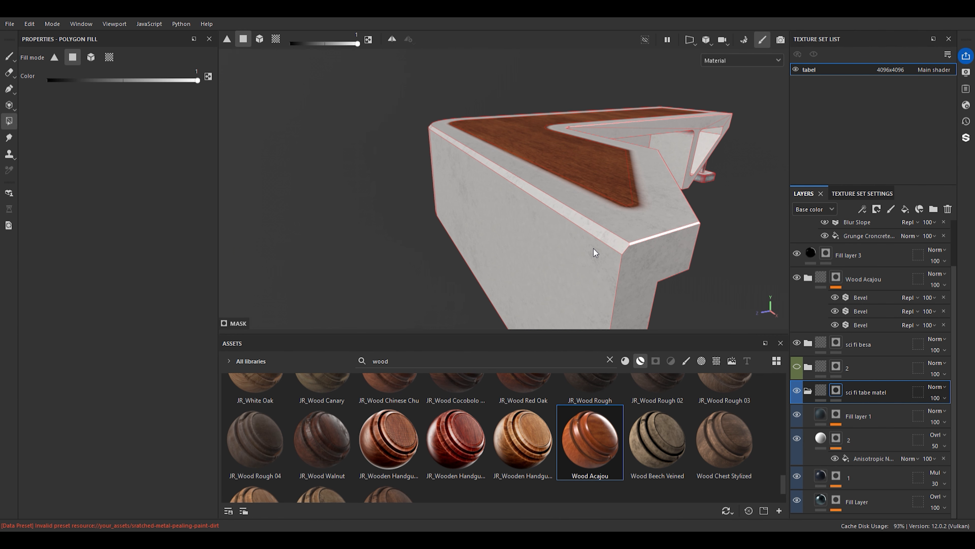
{"action": "key", "text": "x"}
{"action": "key", "text": "x"}
{"action": "key", "text": "x"}
{"action": "key", "text": "x"}
Make group 2 visible and select its mask for Polygon Fill with white
{"action": "left_click", "coordinate": [836, 367]}
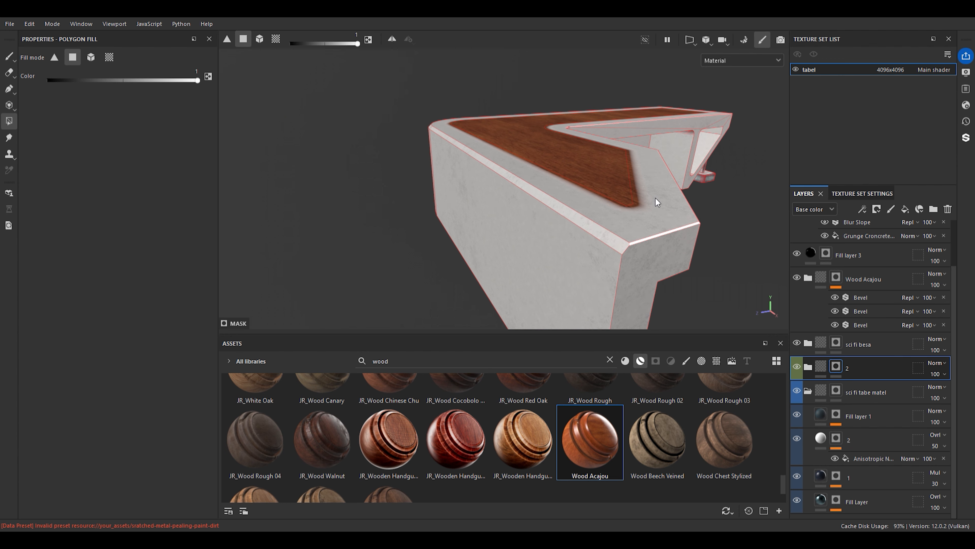
{"action": "key", "text": "x"}
{"action": "scroll", "coordinate": [894, 270], "scroll_direction": "up", "scroll_amount": 2}
{"action": "key", "text": "x"}
{"action": "key", "text": "x"}
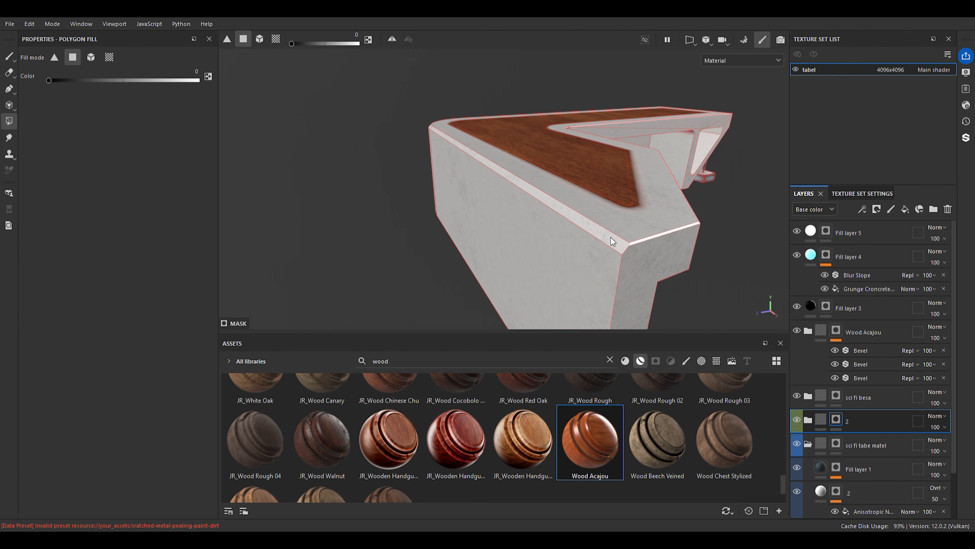
{"action": "key", "text": "x"}
Try the triangle and polygon fill modes on group 2's mask along the outer top bevel
{"action": "left_click_drag", "start_coordinate": [609, 177], "coordinate": [648, 212], "text": "alt"}
{"action": "left_click", "coordinate": [52, 63]}
{"action": "right_click_drag", "start_coordinate": [469, 137], "coordinate": [504, 160], "text": "alt"}
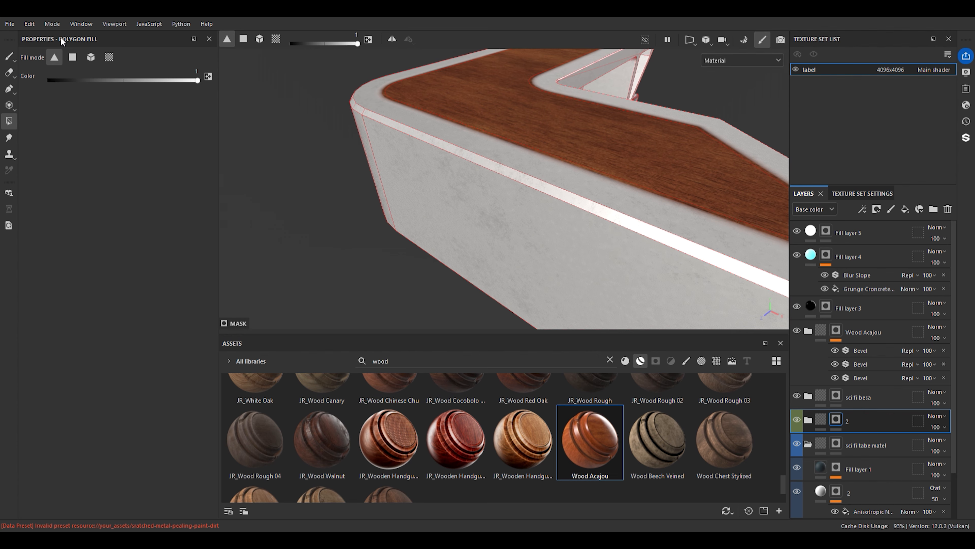
{"action": "left_click", "coordinate": [72, 58]}
{"action": "right_click_drag", "start_coordinate": [457, 156], "coordinate": [407, 130], "text": "alt"}
{"action": "left_click_drag", "start_coordinate": [455, 143], "coordinate": [709, 226], "text": "alt"}
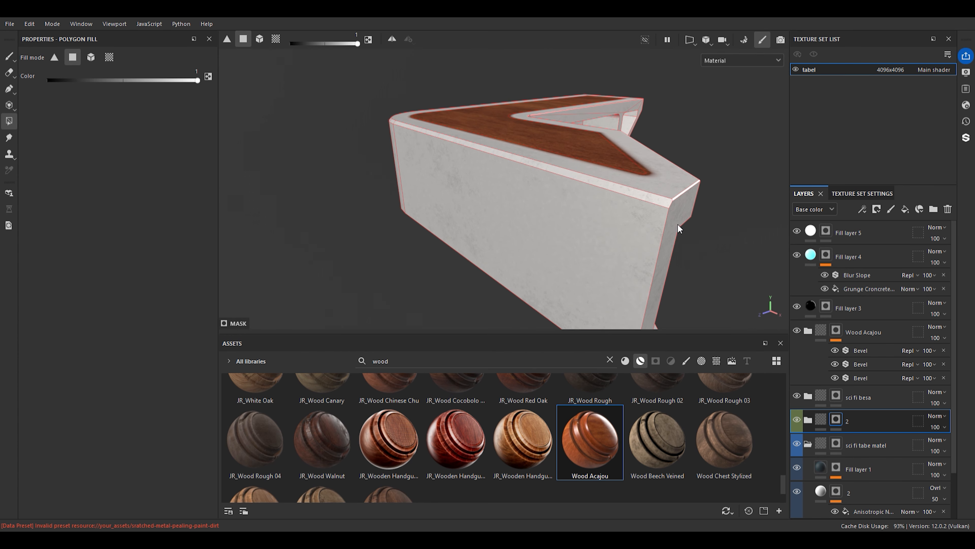
{"action": "key", "text": "x"}
{"action": "mouse_move", "coordinate": [649, 200]}
{"action": "left_mouse_down", "text": "alt"}
{"action": "mouse_move", "coordinate": [615, 176]}
{"action": "mouse_move", "coordinate": [688, 172]}
{"action": "mouse_move", "coordinate": [667, 172]}
{"action": "left_mouse_up", "text": "alt"}
Return to the Paint tool and inspect the table's outer side and end edge
{"action": "left_click", "coordinate": [10, 57]}
{"action": "scroll", "coordinate": [537, 201], "scroll_direction": "down", "scroll_amount": 3}
{"action": "left_click_drag", "start_coordinate": [537, 201], "coordinate": [450, 182], "text": "alt"}
{"action": "scroll", "coordinate": [551, 166], "scroll_direction": "up", "scroll_amount": 5}
{"action": "left_click_drag", "start_coordinate": [606, 163], "coordinate": [399, 180], "text": "alt"}
{"action": "scroll", "coordinate": [551, 166], "scroll_direction": "up", "scroll_amount": 3}
{"action": "scroll", "coordinate": [447, 209], "scroll_direction": "down", "scroll_amount": 2}
{"action": "middle_click_drag", "start_coordinate": [448, 209], "coordinate": [493, 196], "text": "alt"}
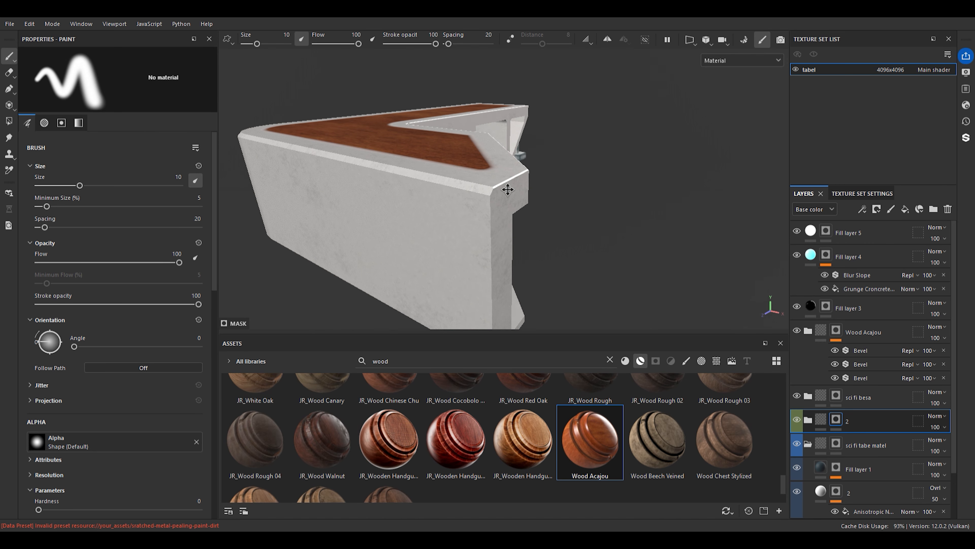
Clear the wood search and browse the full materials library for another table material
{"action": "scroll", "coordinate": [424, 490], "scroll_direction": "up", "scroll_amount": 10}
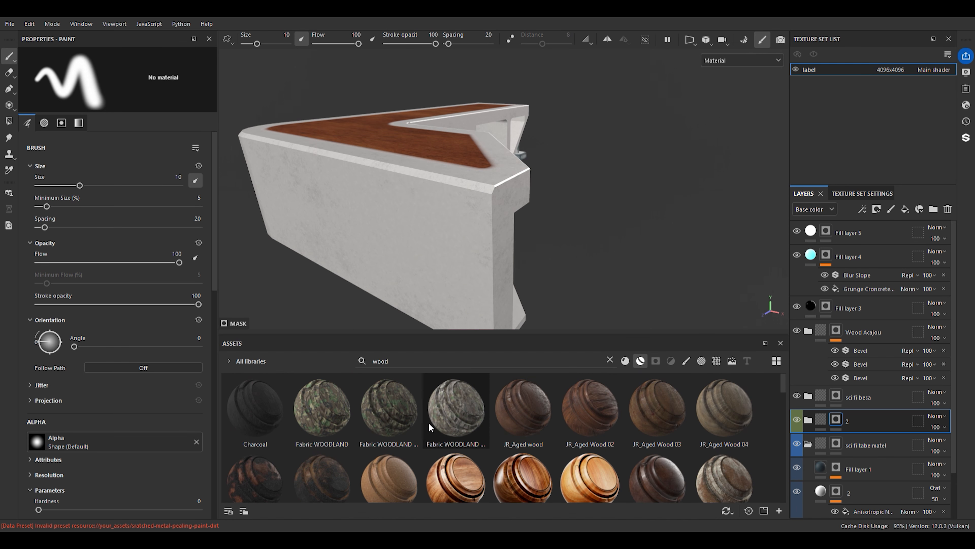
{"action": "left_click", "coordinate": [609, 360]}
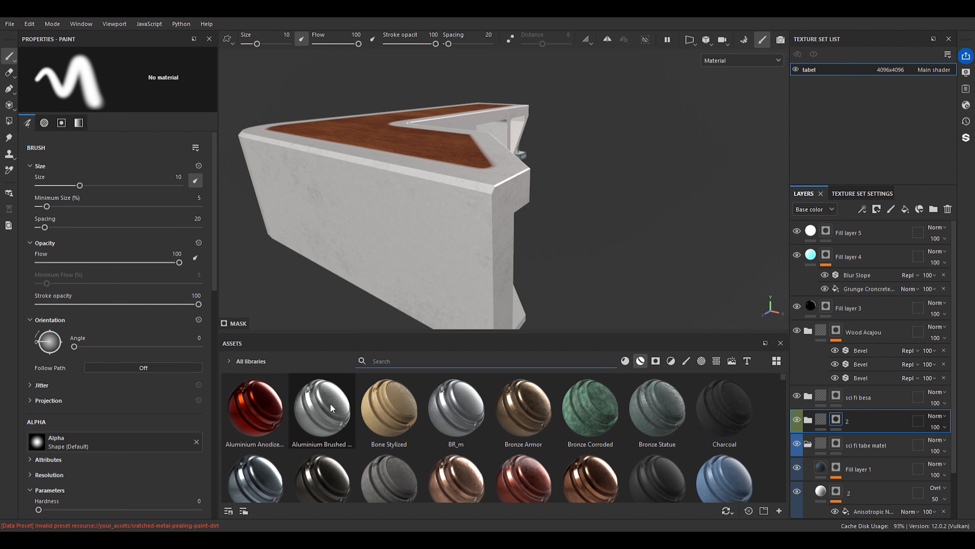
{"action": "scroll", "coordinate": [330, 403], "scroll_direction": "down", "scroll_amount": 5}
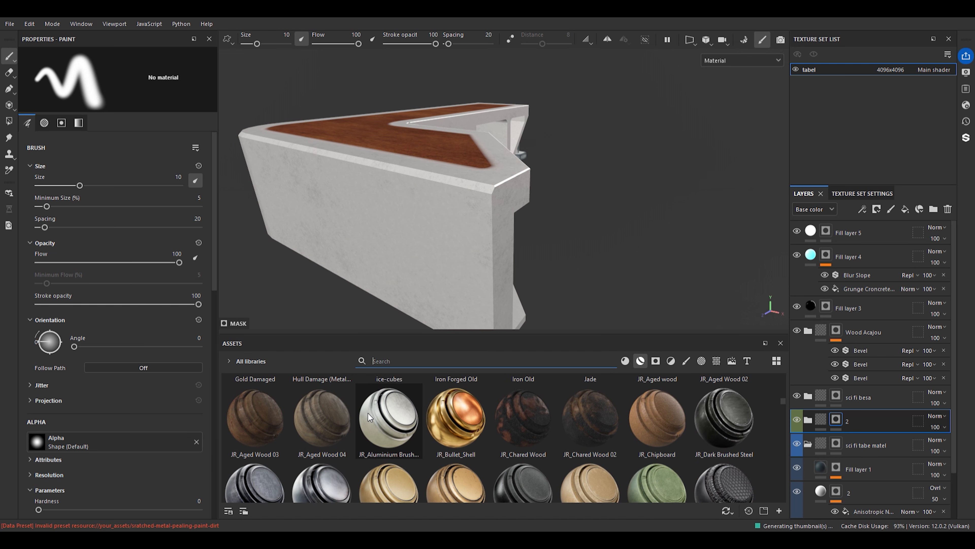
{"action": "scroll", "coordinate": [380, 415], "scroll_direction": "up", "scroll_amount": 5}
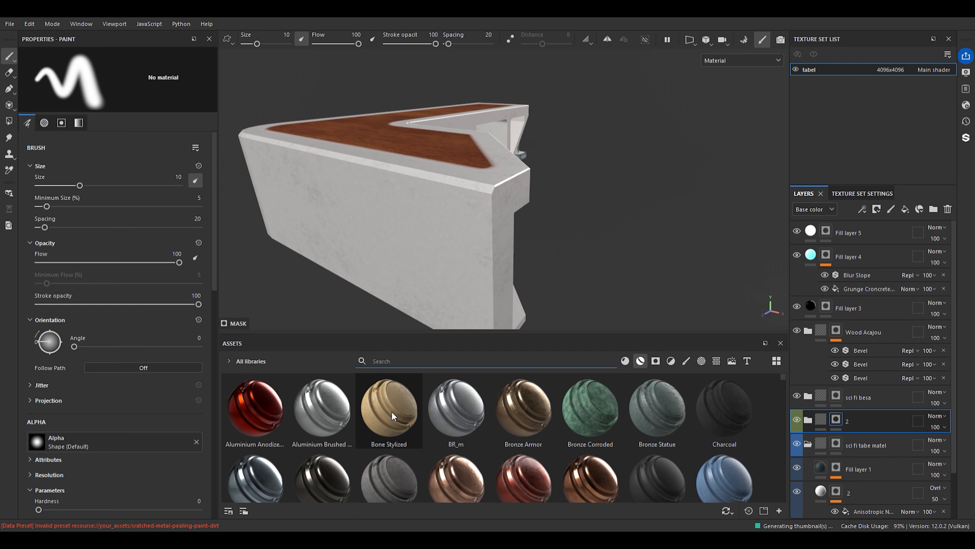
{"action": "scroll", "coordinate": [832, 371], "scroll_direction": "down", "scroll_amount": 2}
{"action": "scroll", "coordinate": [560, 135], "scroll_direction": "up", "scroll_amount": 2}
{"action": "left_click_drag", "start_coordinate": [560, 135], "coordinate": [613, 224], "text": "alt"}
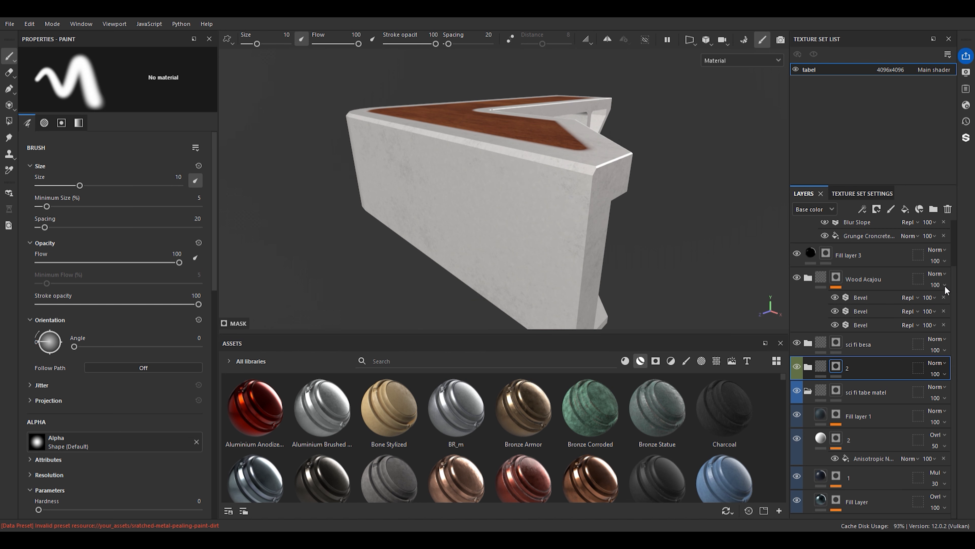
{"action": "scroll", "coordinate": [814, 279], "scroll_direction": "up", "scroll_amount": 2}
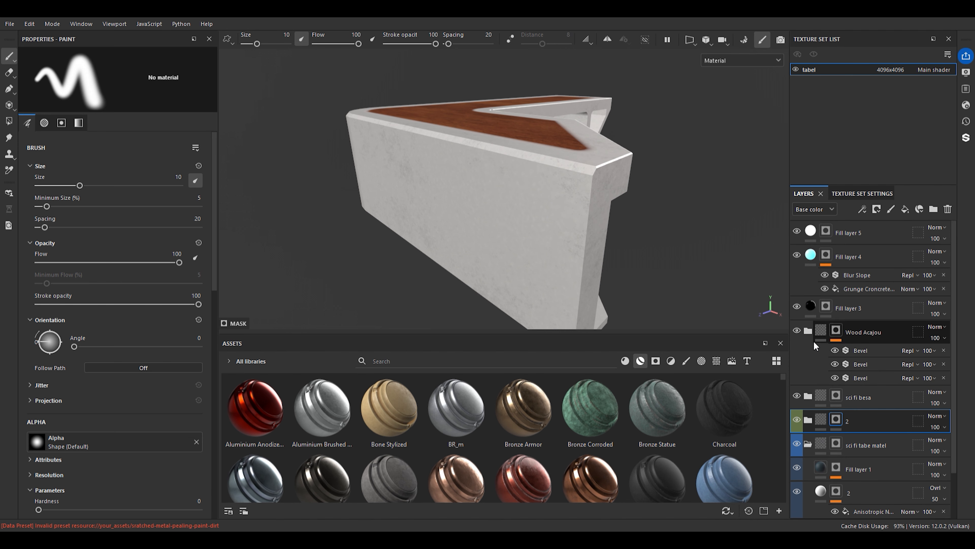
Collapse the sci fi tabe matel group and select its mask
{"action": "left_click", "coordinate": [808, 330]}
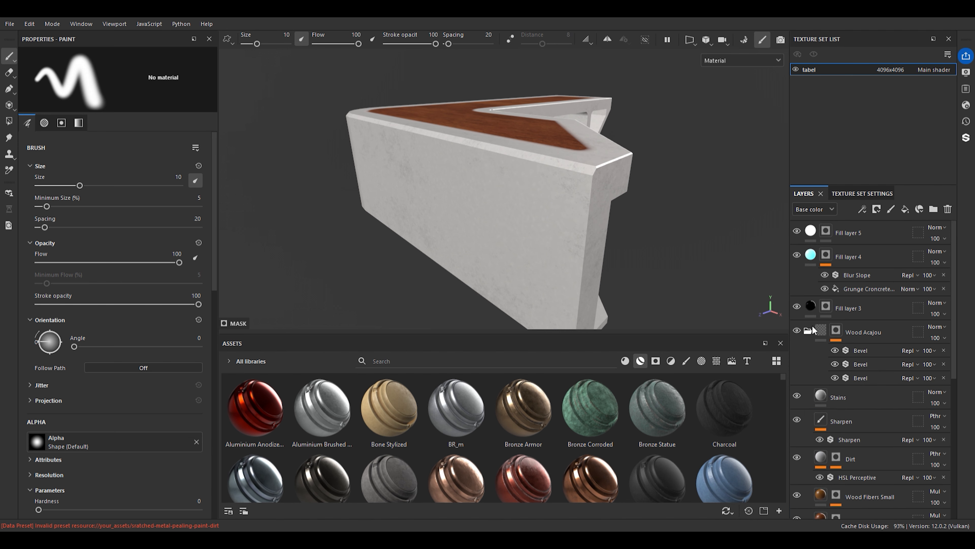
{"action": "left_click", "coordinate": [807, 330]}
{"action": "scroll", "coordinate": [810, 348], "scroll_direction": "down", "scroll_amount": 2}
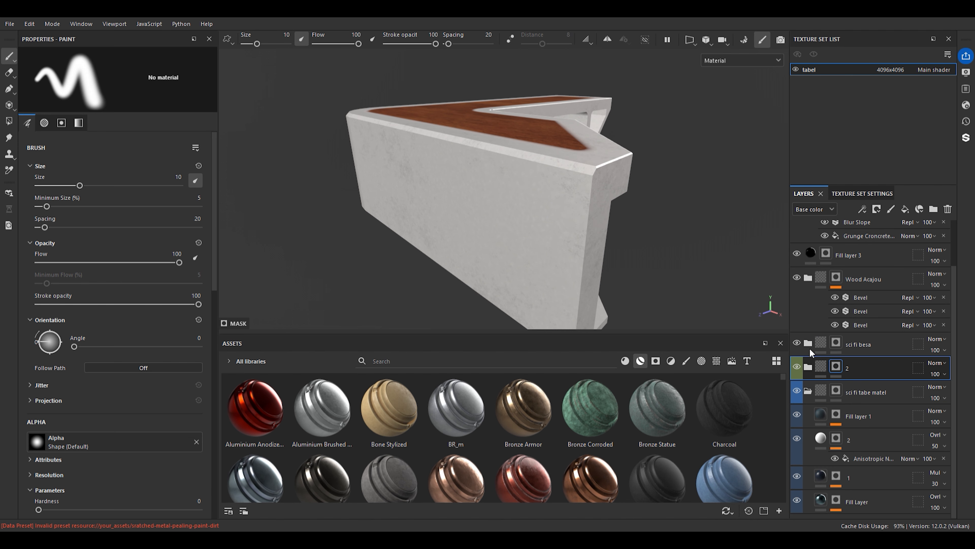
{"action": "left_click", "coordinate": [807, 391]}
{"action": "left_click", "coordinate": [836, 444]}
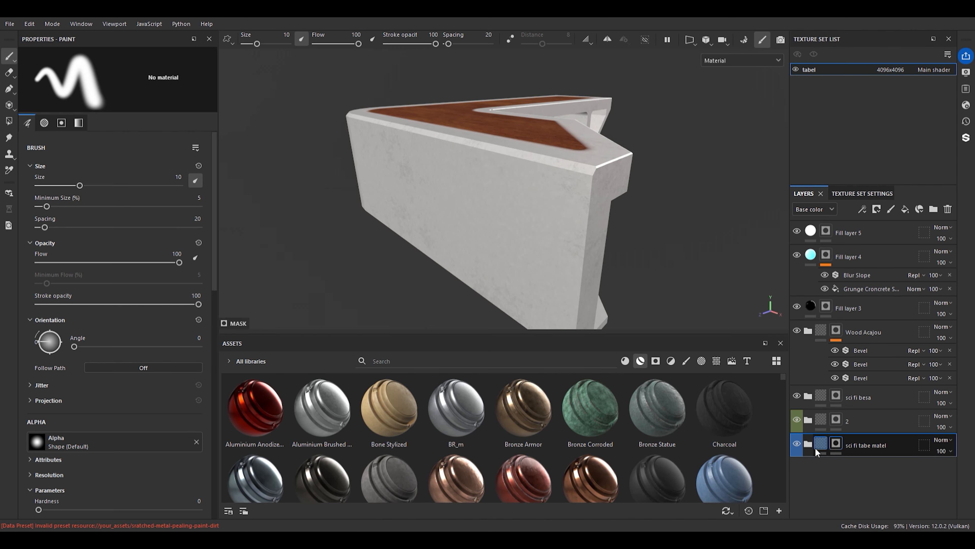
{"action": "left_click", "coordinate": [808, 444]}
{"action": "scroll", "coordinate": [821, 417], "scroll_direction": "down", "scroll_amount": 2}
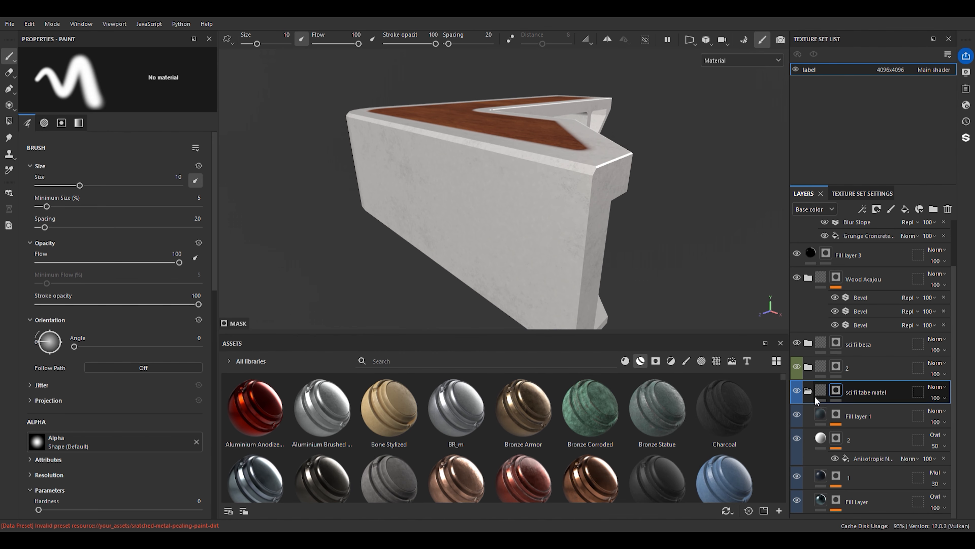
{"action": "left_click", "coordinate": [805, 390]}
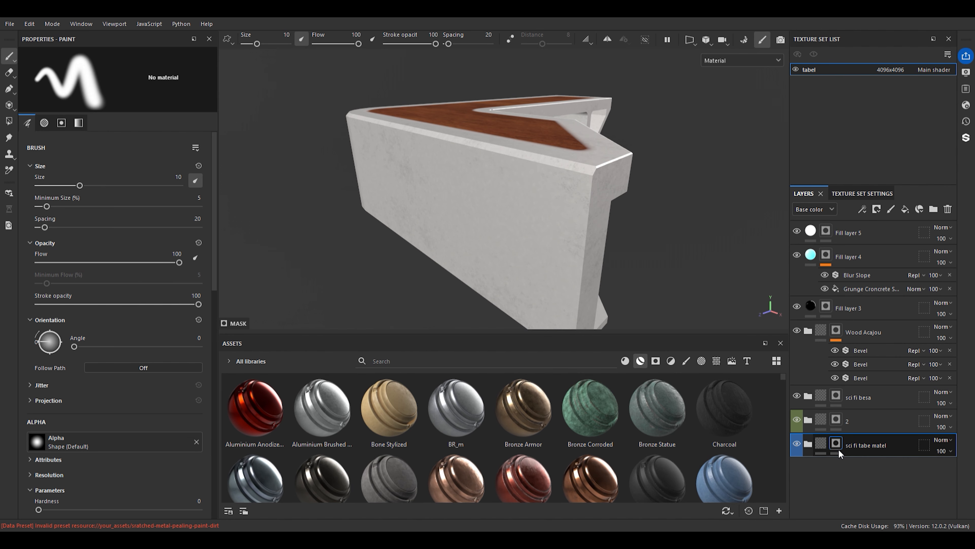
Set Polygon Fill to white and try it along the table's outer side and end edge on the sci fi tabe matel mask
{"action": "left_click", "coordinate": [9, 120]}
{"action": "scroll", "coordinate": [511, 215], "scroll_direction": "up", "scroll_amount": 2}
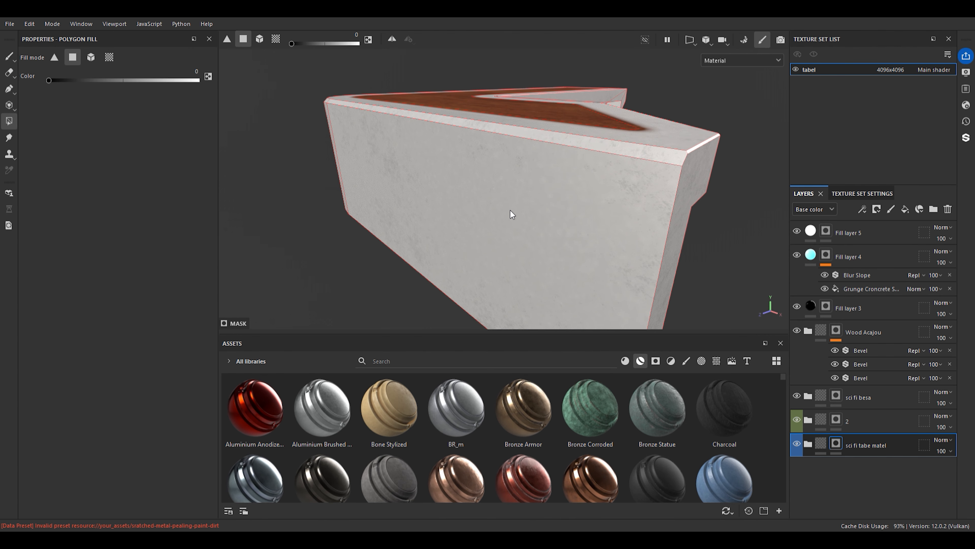
{"action": "key", "text": "x"}
{"action": "left_click_drag", "start_coordinate": [466, 178], "coordinate": [553, 242]}
{"action": "left_click_drag", "start_coordinate": [658, 139], "coordinate": [620, 254]}
{"action": "scroll", "coordinate": [674, 154], "scroll_direction": "down", "scroll_amount": 3}
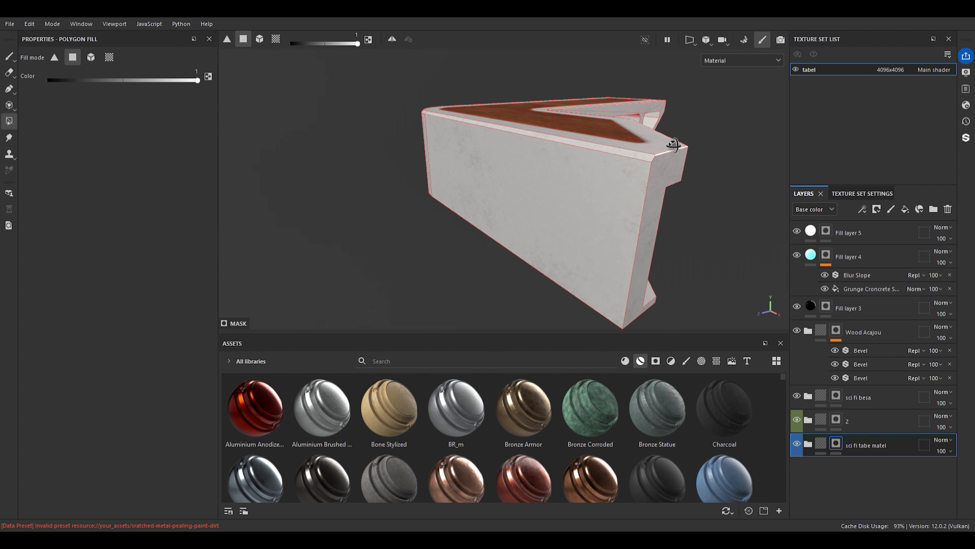
{"action": "left_click_drag", "start_coordinate": [675, 146], "coordinate": [453, 165], "text": "alt"}
{"action": "middle_click_drag", "start_coordinate": [453, 165], "coordinate": [161, 181], "text": "alt"}
{"action": "scroll", "coordinate": [584, 178], "scroll_direction": "up", "scroll_amount": 3}
{"action": "middle_click_drag", "start_coordinate": [584, 178], "coordinate": [9, 200], "text": "alt"}
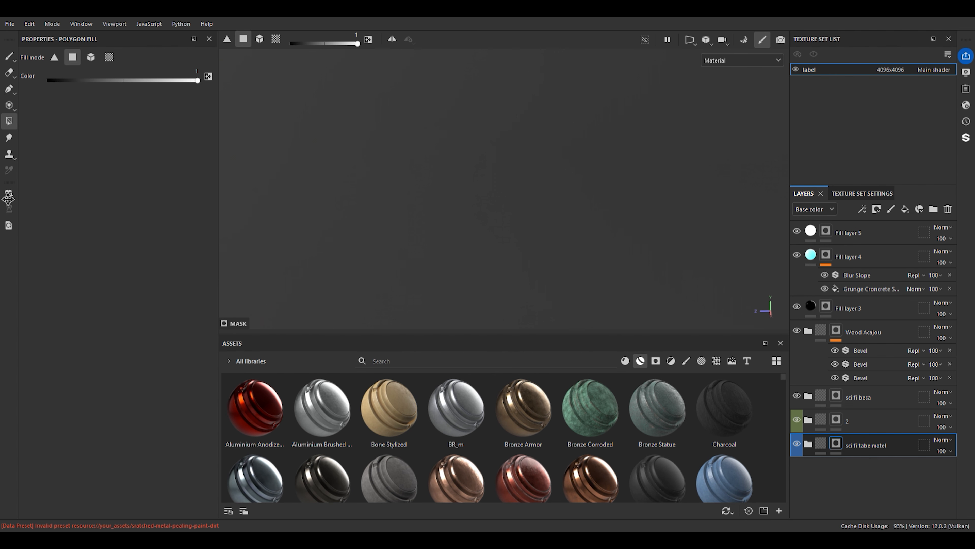
Duplicate the sci fi tabe matel group at the top of the layer stack and give the copy a black mask
{"action": "middle_click_drag", "start_coordinate": [270, 213], "coordinate": [451, 218], "text": "alt"}
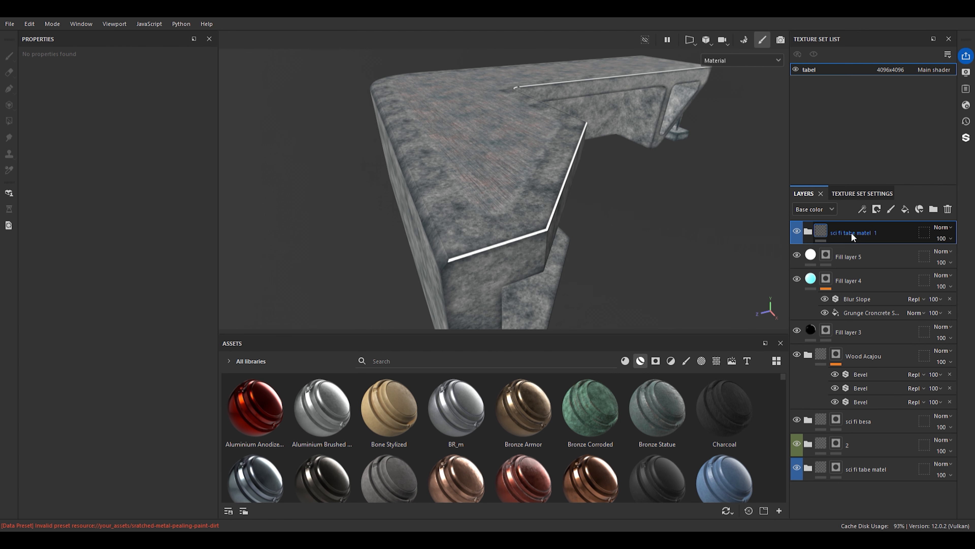
{"action": "left_click", "coordinate": [866, 20]}
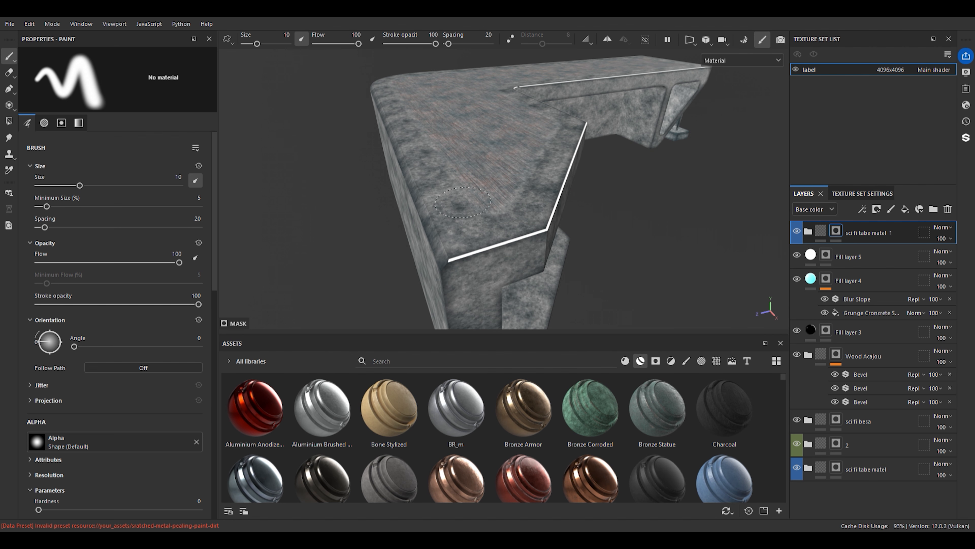
{"action": "key", "text": "ctrl+z"}
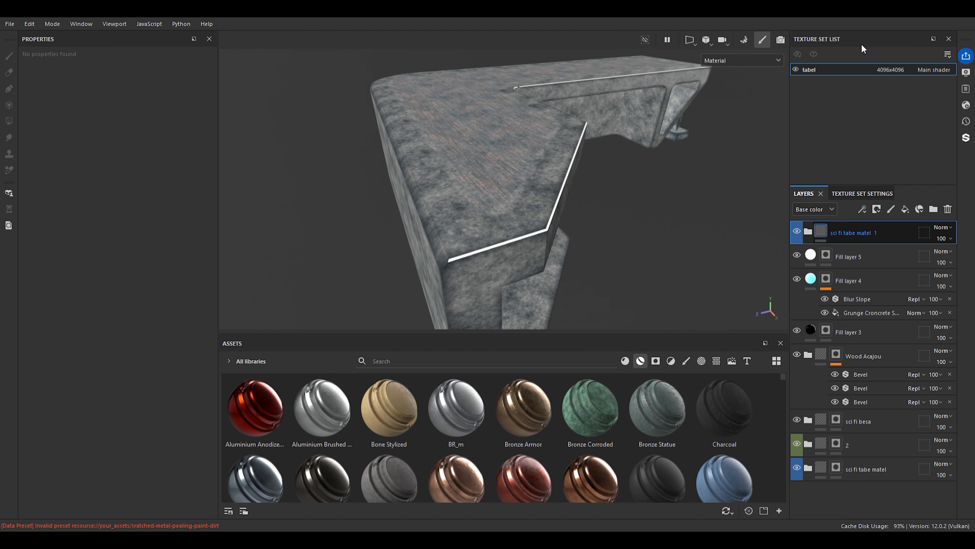
{"action": "key", "text": "ctrl+y"}
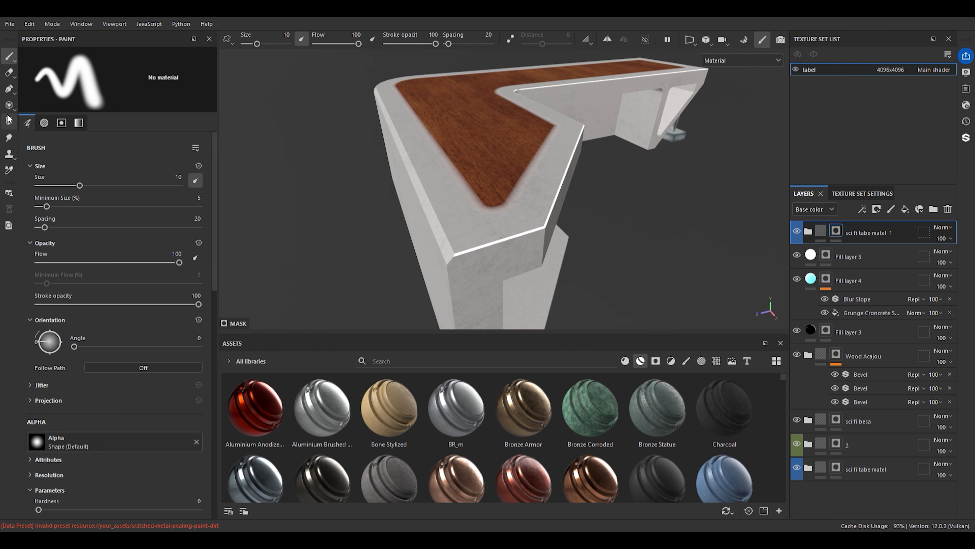
Polygon-fill the outer top bevel and its rounded corner segments with white on the sci fi tabe matel 1 mask
{"action": "left_click", "coordinate": [9, 122]}
{"action": "scroll", "coordinate": [406, 221], "scroll_direction": "up", "scroll_amount": 5}
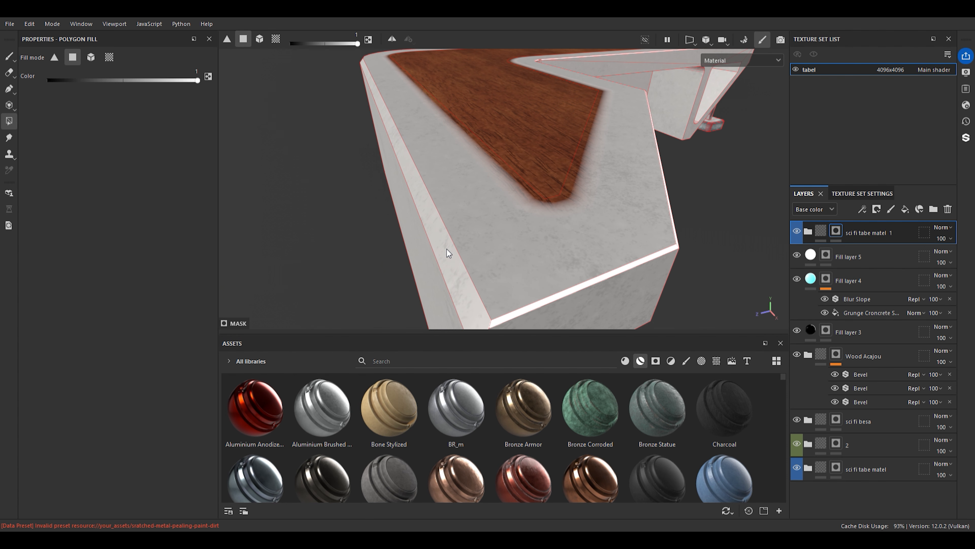
{"action": "left_click_drag", "start_coordinate": [461, 205], "coordinate": [647, 264], "text": "alt"}
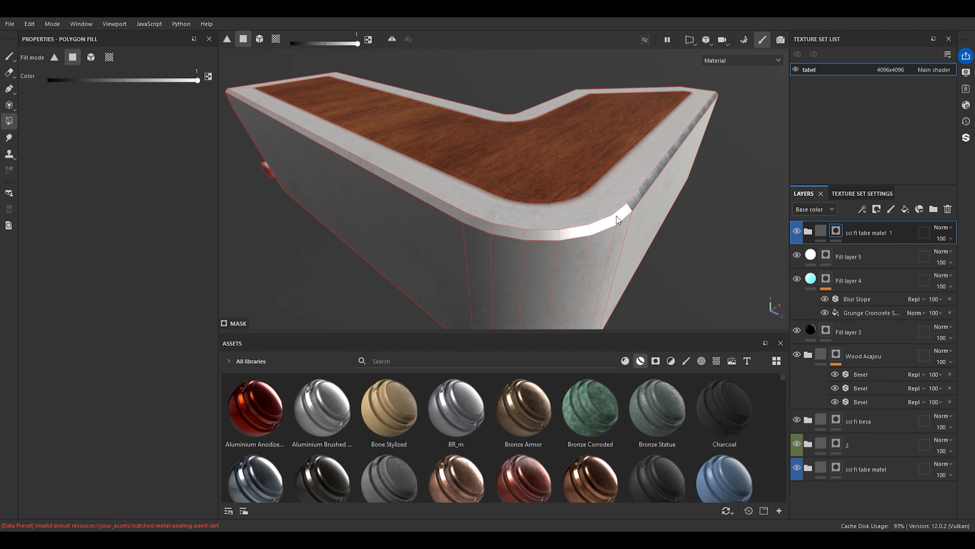
{"action": "left_click_drag", "start_coordinate": [592, 234], "coordinate": [586, 200], "text": "alt"}
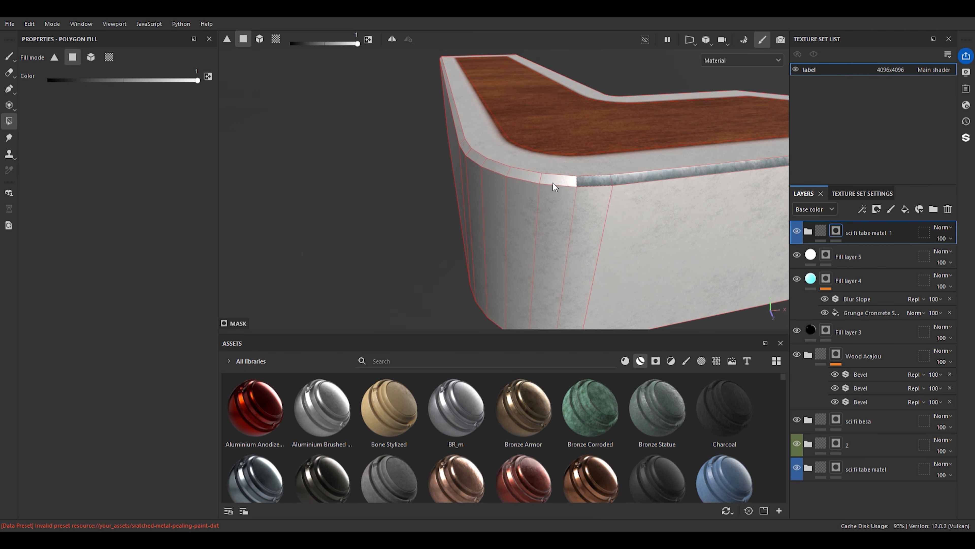
{"action": "left_click", "coordinate": [505, 170]}
{"action": "scroll", "coordinate": [458, 161], "scroll_direction": "up", "scroll_amount": 3}
{"action": "left_click_drag", "start_coordinate": [458, 161], "coordinate": [598, 182], "text": "alt"}
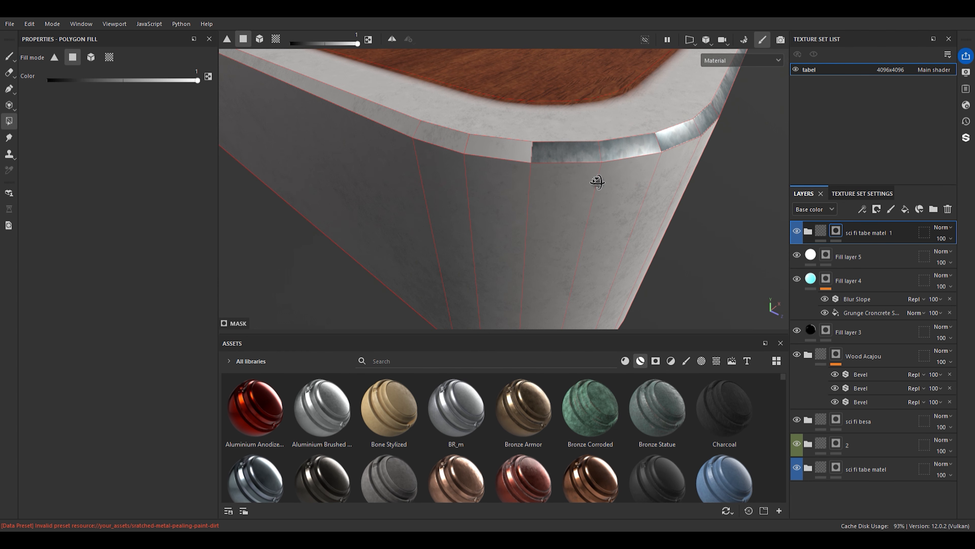
{"action": "left_click", "coordinate": [526, 153]}
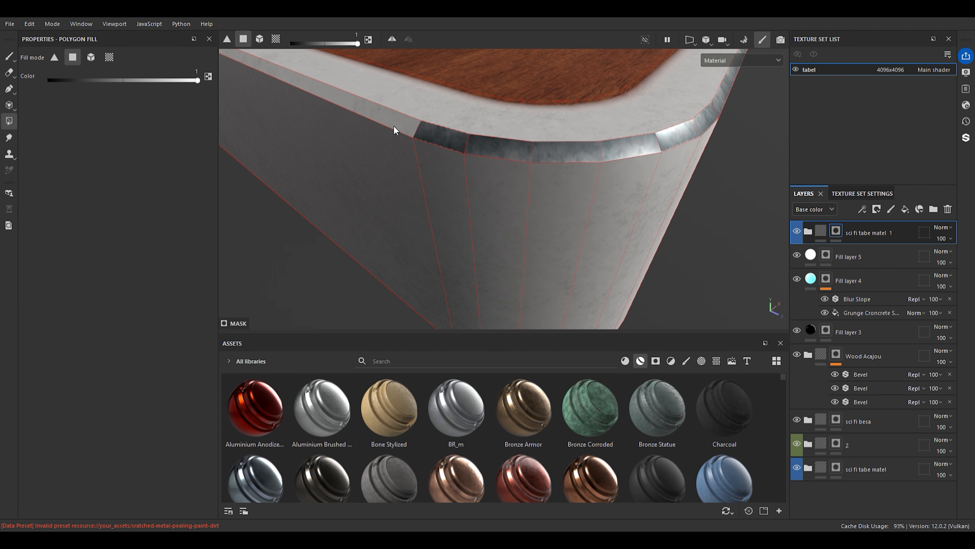
Return to the Paint tool and inspect the metal bevel around the rounded corner
{"action": "scroll", "coordinate": [393, 125], "scroll_direction": "down", "scroll_amount": 6}
{"action": "left_click_drag", "start_coordinate": [523, 174], "coordinate": [614, 131], "text": "alt"}
{"action": "left_click", "coordinate": [10, 57]}
{"action": "scroll", "coordinate": [515, 104], "scroll_direction": "down", "scroll_amount": 3}
{"action": "mouse_move", "coordinate": [514, 104]}
{"action": "left_mouse_down", "text": "alt"}
{"action": "mouse_move", "coordinate": [396, 177]}
{"action": "mouse_move", "coordinate": [483, 138]}
{"action": "mouse_move", "coordinate": [378, 107]}
{"action": "left_mouse_up", "text": "alt"}
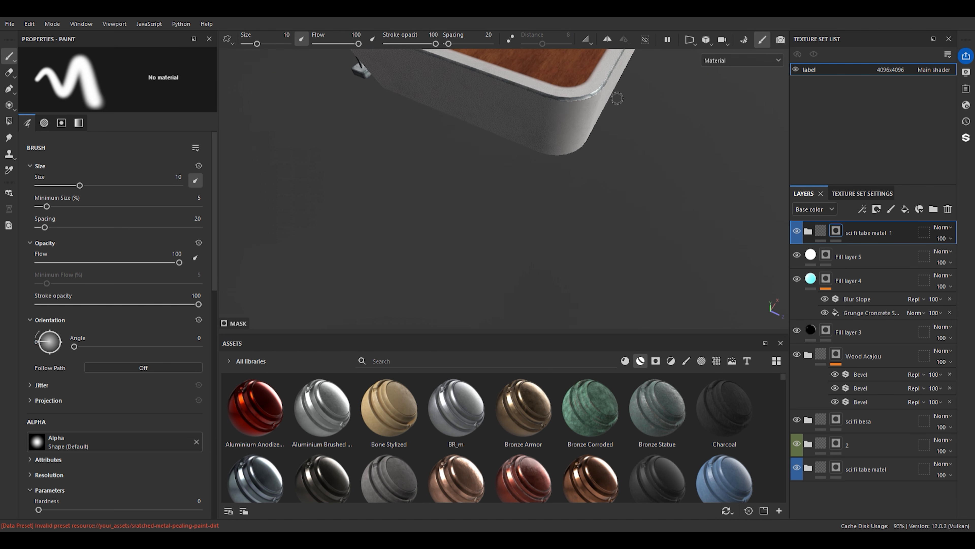
{"action": "scroll", "coordinate": [598, 102], "scroll_direction": "up", "scroll_amount": 6}
{"action": "mouse_move", "coordinate": [682, 141]}
{"action": "left_mouse_down", "text": "alt"}
{"action": "mouse_move", "coordinate": [628, 104]}
{"action": "mouse_move", "coordinate": [708, 131]}
{"action": "mouse_move", "coordinate": [653, 115]}
{"action": "mouse_move", "coordinate": [572, 124]}
{"action": "left_mouse_up", "text": "alt"}
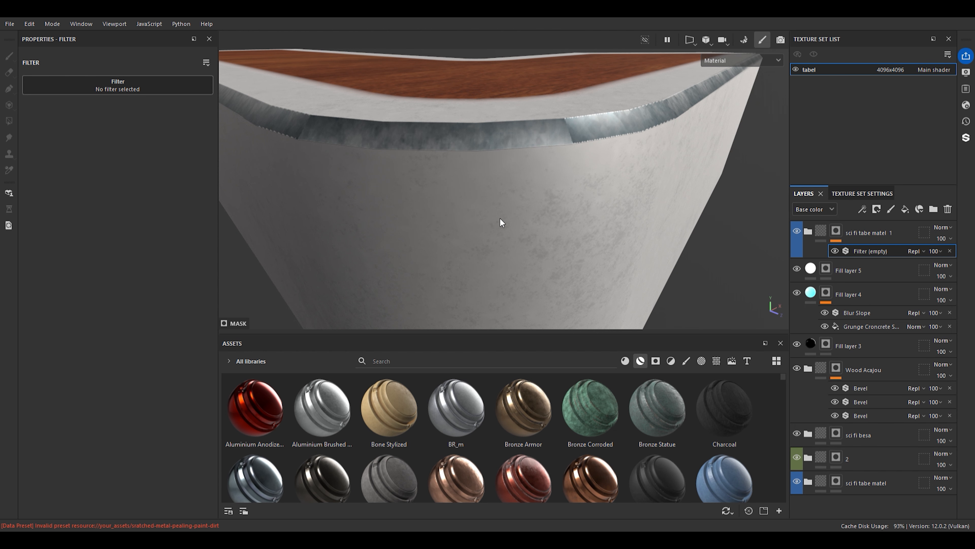
Remove the empty filter and copy the three Bevel filters from Wood Acajou's mask to the sci fi tabe matel 1 mask
{"action": "left_click", "coordinate": [950, 251]}
{"action": "left_click", "coordinate": [849, 378]}
{"action": "left_click", "coordinate": [853, 402], "text": "shift"}
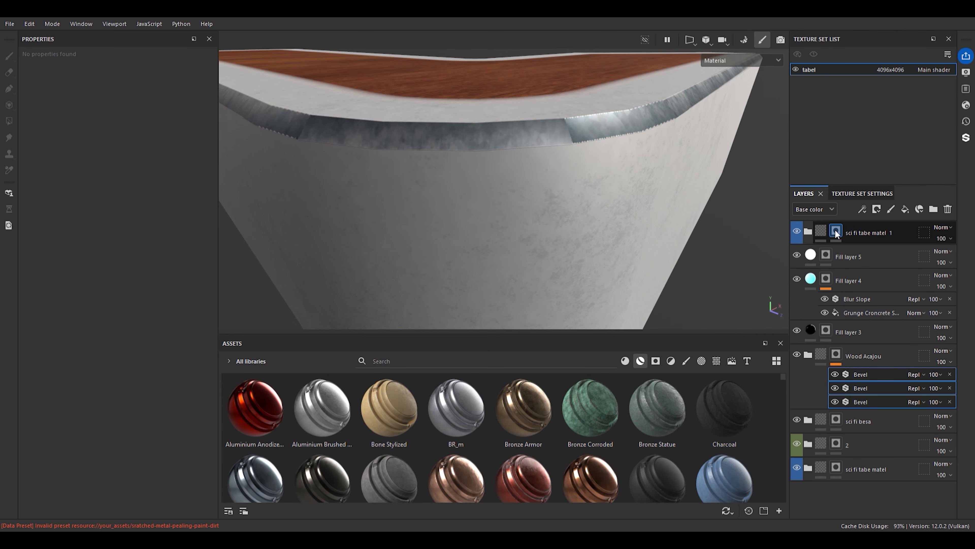
{"action": "left_click", "coordinate": [835, 231]}
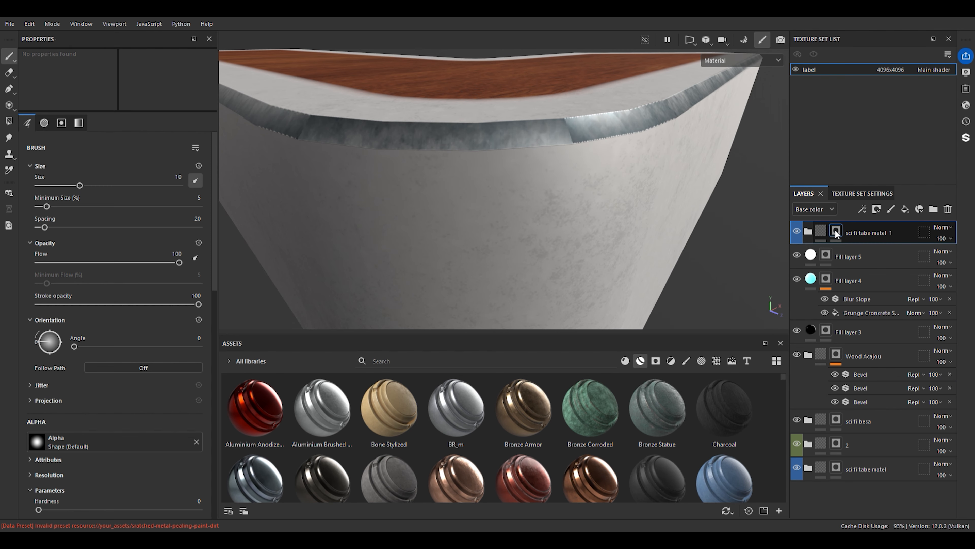
{"action": "key", "text": "ctrl+v"}
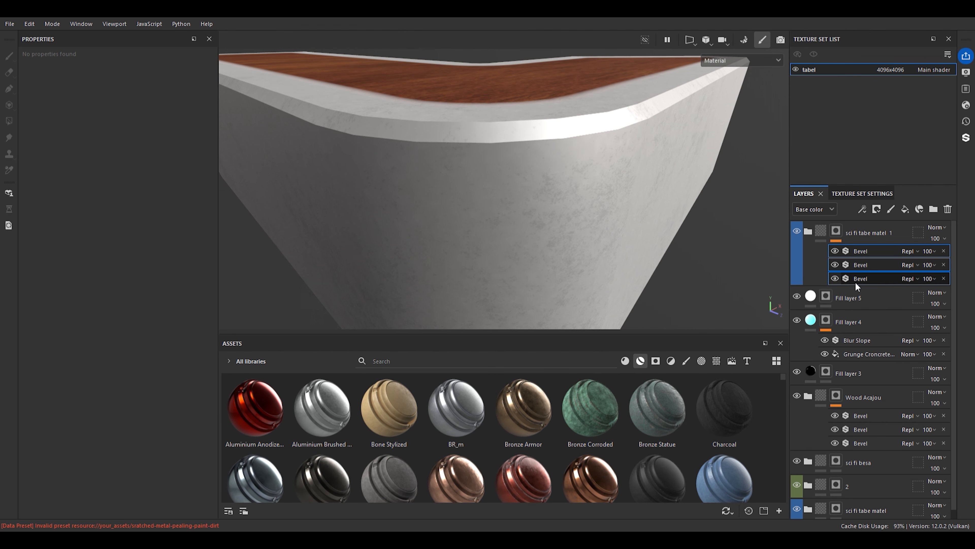
Hide the upper two Bevel filters on sci fi tabe matel 1 and set the lowest one's distance to -0.0087
{"action": "left_click", "coordinate": [834, 251]}
{"action": "left_click", "coordinate": [834, 263]}
{"action": "left_click", "coordinate": [855, 278]}
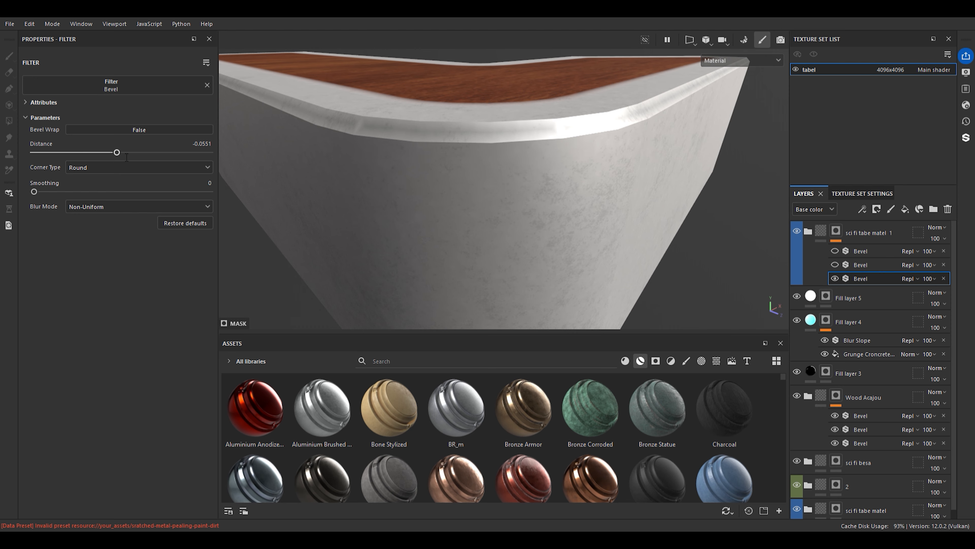
{"action": "mouse_move", "coordinate": [122, 158]}
{"action": "left_mouse_down"}
{"action": "mouse_move", "coordinate": [78, 155]}
{"action": "mouse_move", "coordinate": [125, 161]}
{"action": "left_mouse_up"}
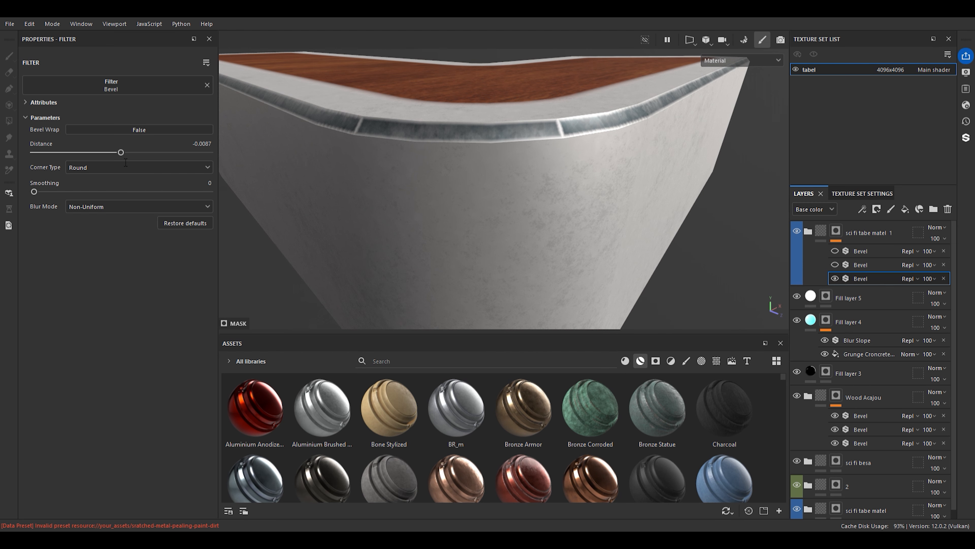
Show the middle Bevel filter on sci fi tabe matel 1 and try a distance of 0.0435
{"action": "left_click", "coordinate": [834, 264]}
{"action": "left_click", "coordinate": [855, 266]}
{"action": "left_click", "coordinate": [121, 162]}
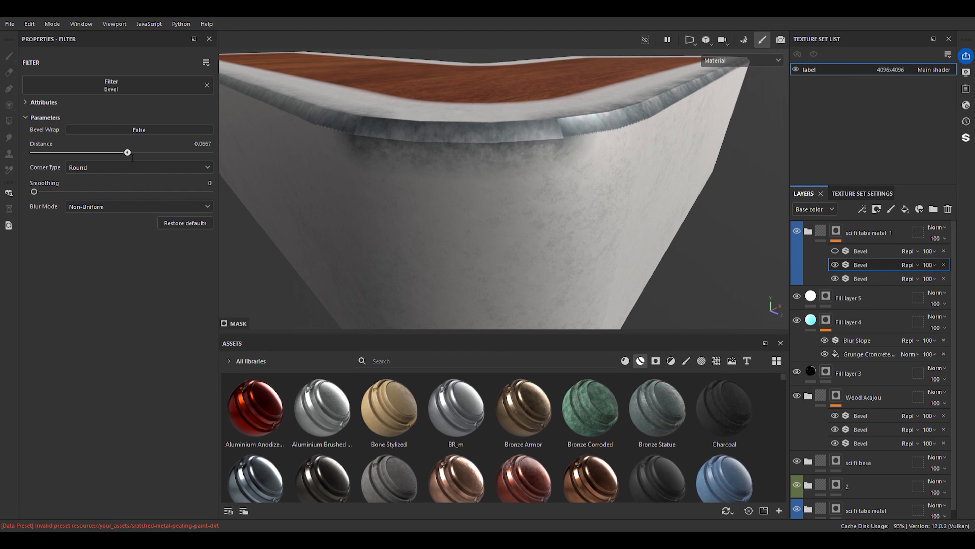
{"action": "left_click_drag", "start_coordinate": [125, 160], "coordinate": [129, 158]}
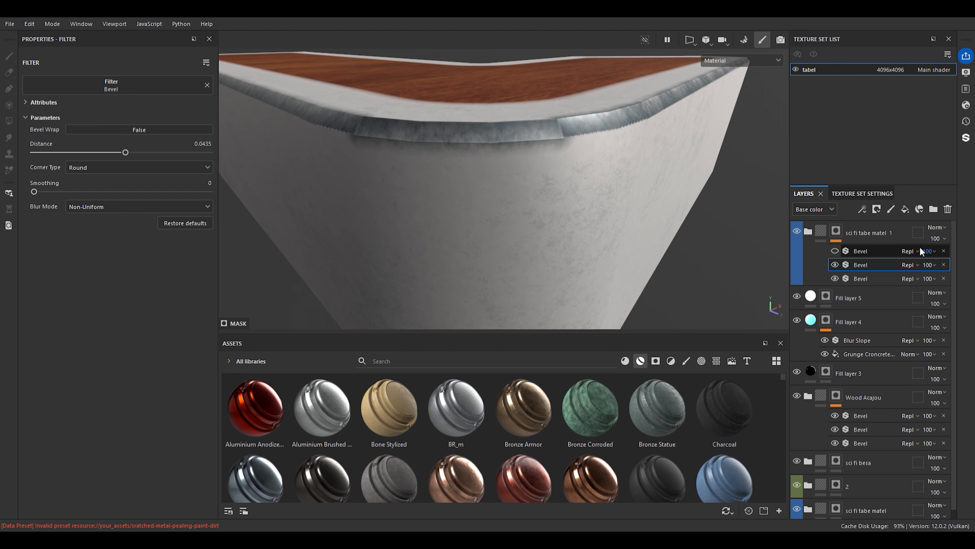
Delete the upper two Bevel filters from the sci fi tabe matel 1 mask, keeping only the lowest one
{"action": "left_click", "coordinate": [944, 251]}
{"action": "left_click", "coordinate": [949, 252]}
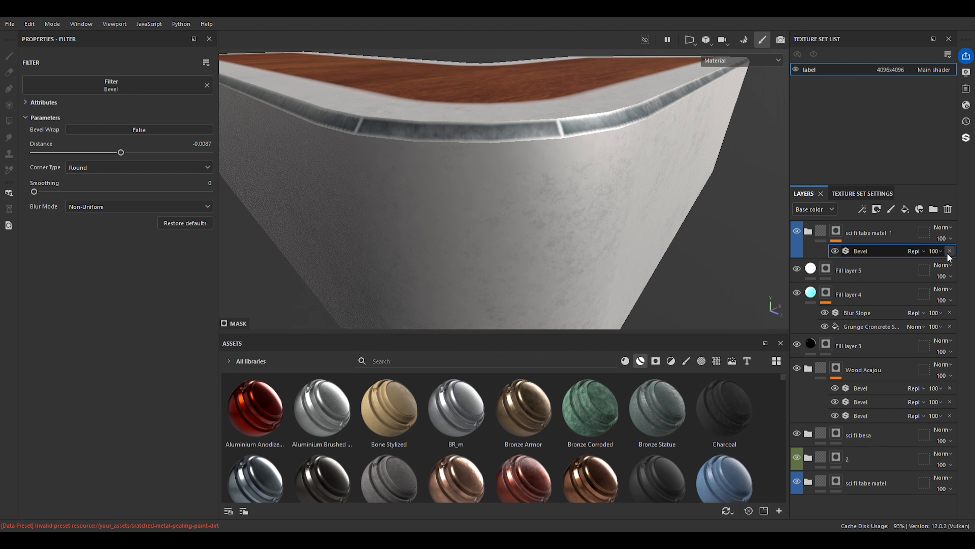
{"action": "right_click_drag", "start_coordinate": [519, 129], "coordinate": [633, 124], "text": "alt"}
{"action": "left_click_drag", "start_coordinate": [633, 124], "coordinate": [528, 141], "text": "alt"}
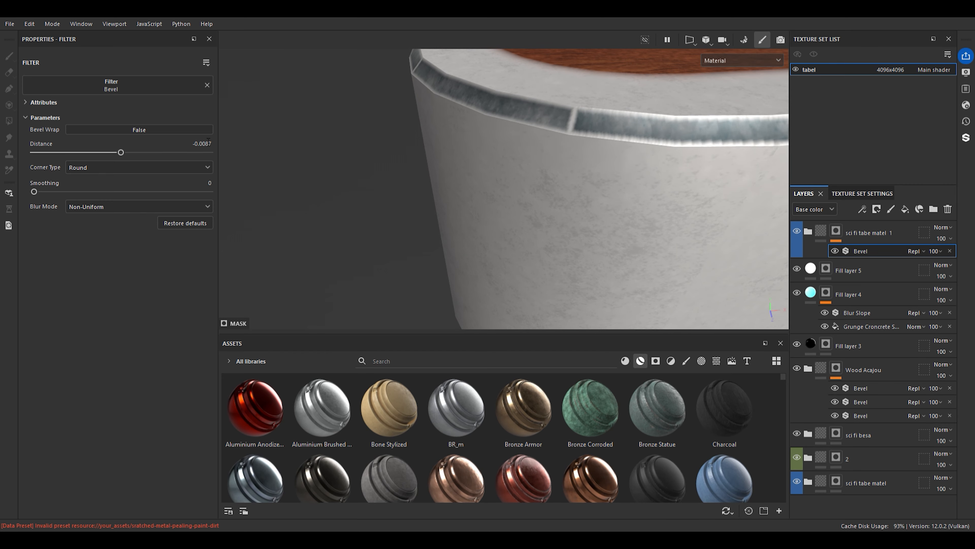
Set the remaining Bevel filter's distance to 0.3391 and check the metal fade around the tabletop edge
{"action": "left_click_drag", "start_coordinate": [131, 155], "coordinate": [155, 156]}
{"action": "scroll", "coordinate": [546, 188], "scroll_direction": "down", "scroll_amount": 4}
{"action": "left_click_drag", "start_coordinate": [545, 188], "coordinate": [456, 235], "text": "alt"}
{"action": "left_click_drag", "start_coordinate": [459, 184], "coordinate": [414, 204], "text": "alt"}
{"action": "left_click_drag", "start_coordinate": [519, 167], "coordinate": [473, 187], "text": "alt"}
Try a white Polygon Fill on the rounded corner's side faces in the sci fi tabe matel 1 mask and undo it
{"action": "left_click", "coordinate": [836, 230]}
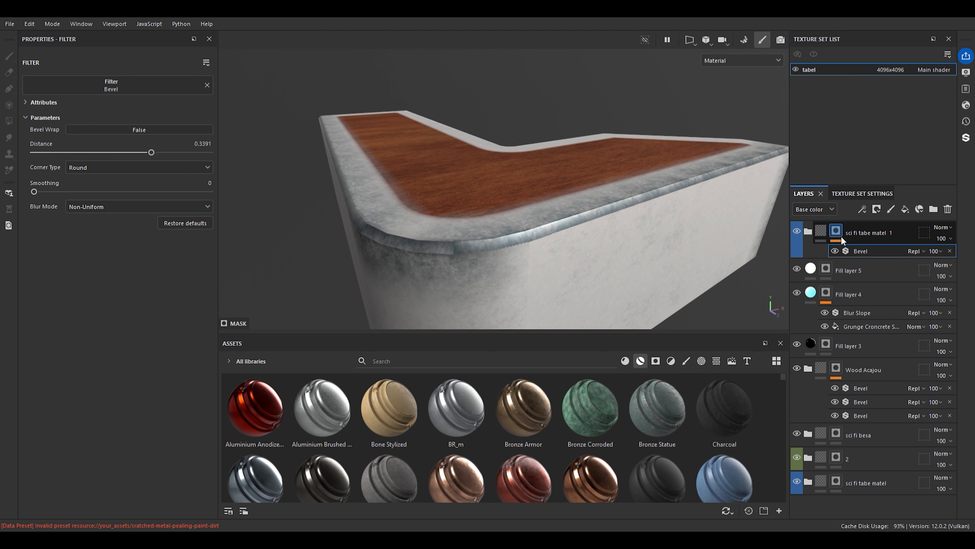
{"action": "left_click", "coordinate": [9, 122]}
{"action": "left_click_drag", "start_coordinate": [480, 230], "coordinate": [489, 188], "text": "alt"}
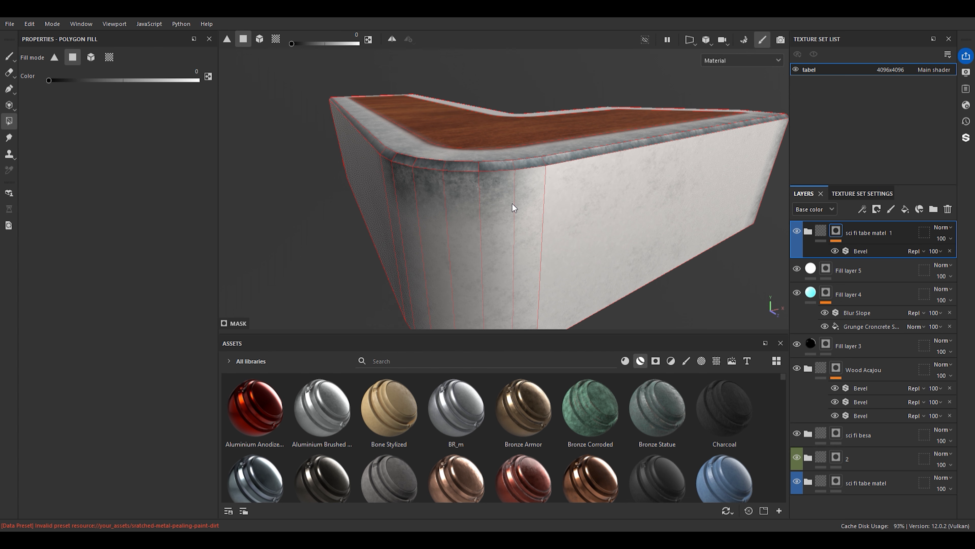
{"action": "left_click_drag", "start_coordinate": [523, 190], "coordinate": [451, 208]}
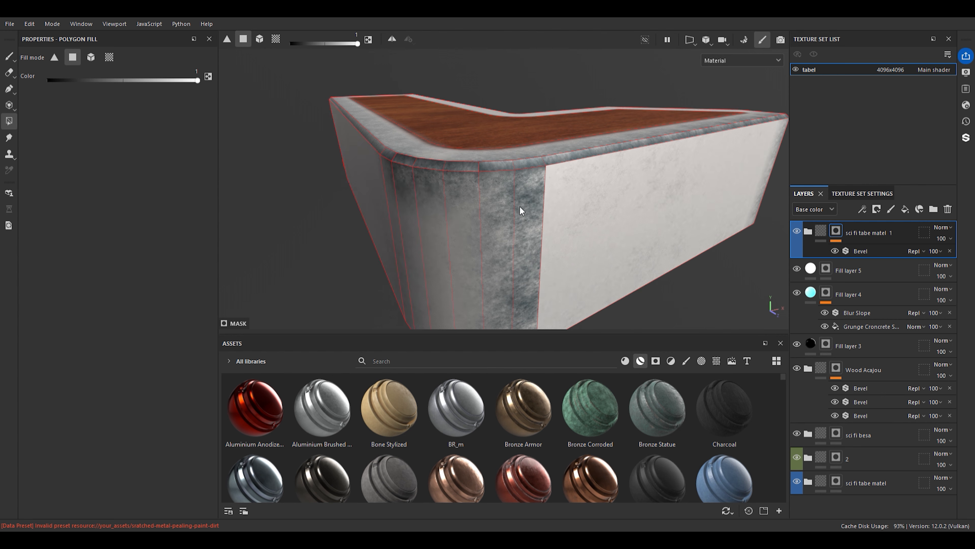
{"action": "key", "text": "ctrl+z"}
Switch to the Paint tool and examine the metal fade below the bevel around the rounded corner
{"action": "mouse_move", "coordinate": [522, 166]}
{"action": "left_mouse_down", "text": "alt"}
{"action": "mouse_move", "coordinate": [611, 176]}
{"action": "mouse_move", "coordinate": [521, 166]}
{"action": "mouse_move", "coordinate": [556, 199]}
{"action": "mouse_move", "coordinate": [543, 156]}
{"action": "mouse_move", "coordinate": [670, 130]}
{"action": "mouse_move", "coordinate": [681, 183]}
{"action": "mouse_move", "coordinate": [585, 199]}
{"action": "mouse_move", "coordinate": [511, 191]}
{"action": "mouse_move", "coordinate": [537, 224]}
{"action": "mouse_move", "coordinate": [477, 163]}
{"action": "mouse_move", "coordinate": [496, 222]}
{"action": "mouse_move", "coordinate": [640, 165]}
{"action": "left_mouse_up", "text": "alt"}
{"action": "left_click", "coordinate": [13, 60]}
{"action": "scroll", "coordinate": [573, 182], "scroll_direction": "up", "scroll_amount": 3}
{"action": "scroll", "coordinate": [568, 200], "scroll_direction": "down", "scroll_amount": 3}
{"action": "scroll", "coordinate": [538, 225], "scroll_direction": "up", "scroll_amount": 3}
{"action": "scroll", "coordinate": [514, 204], "scroll_direction": "down", "scroll_amount": 3}
{"action": "scroll", "coordinate": [378, 241], "scroll_direction": "down", "scroll_amount": 3}
{"action": "left_click_drag", "start_coordinate": [378, 241], "coordinate": [514, 176], "text": "alt"}
{"action": "scroll", "coordinate": [546, 220], "scroll_direction": "up", "scroll_amount": 3}
{"action": "scroll", "coordinate": [461, 220], "scroll_direction": "up", "scroll_amount": 3}
{"action": "scroll", "coordinate": [549, 257], "scroll_direction": "down", "scroll_amount": 2}
{"action": "scroll", "coordinate": [515, 176], "scroll_direction": "up", "scroll_amount": 2}
{"action": "scroll", "coordinate": [514, 176], "scroll_direction": "up", "scroll_amount": 1}
{"action": "scroll", "coordinate": [515, 176], "scroll_direction": "down", "scroll_amount": 2}
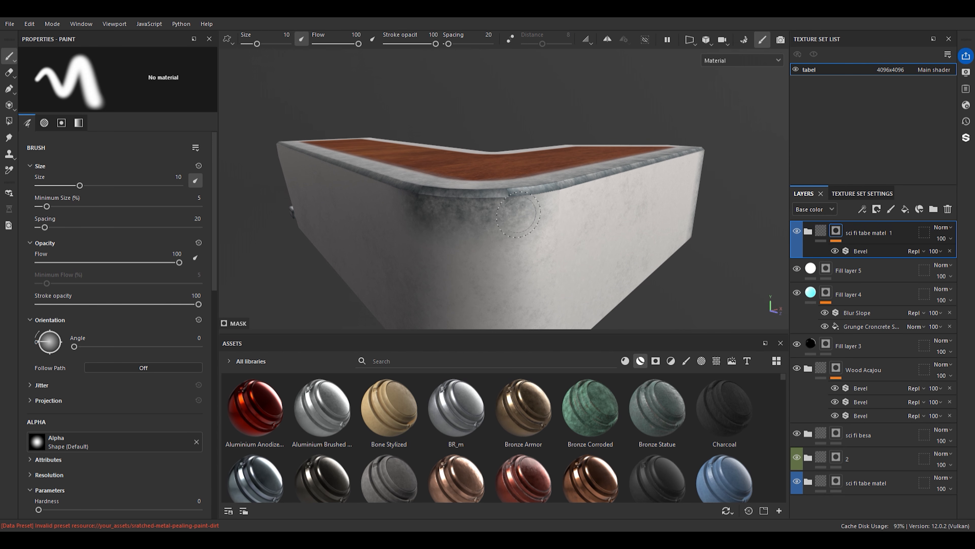
Try painting the metal onto the outer side below the rounded corner's bevel and undo the last stroke
{"action": "left_click_drag", "start_coordinate": [509, 264], "coordinate": [515, 231], "text": "alt"}
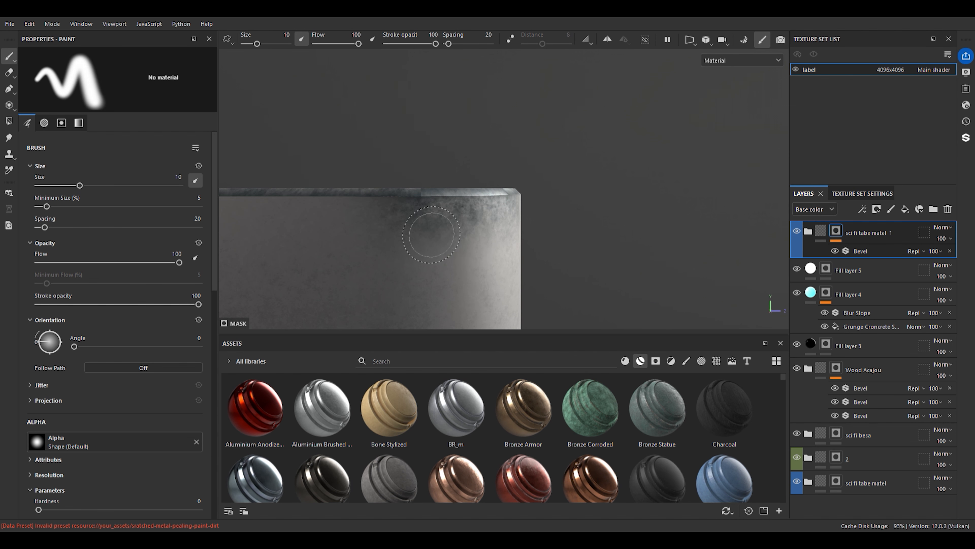
{"action": "left_click_drag", "start_coordinate": [431, 234], "coordinate": [537, 232]}
{"action": "left_click_drag", "start_coordinate": [467, 234], "coordinate": [386, 226]}
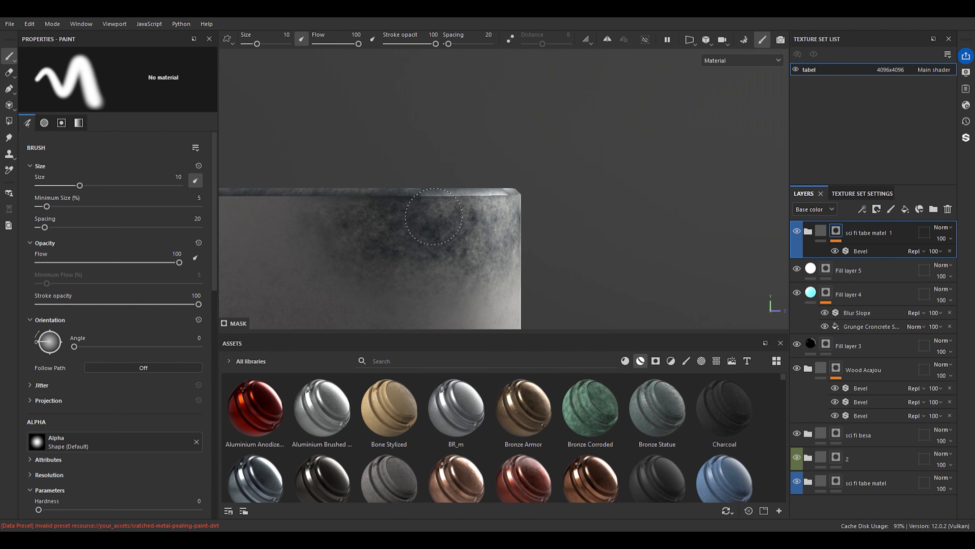
{"action": "key", "text": "ctrl+z"}
Paint metal down the rounded corner and onto the adjoining outer sides in the sci fi tabe matel 1 mask
{"action": "mouse_move", "coordinate": [472, 217]}
{"action": "left_mouse_down", "text": "alt"}
{"action": "mouse_move", "coordinate": [501, 284]}
{"action": "mouse_move", "coordinate": [491, 266]}
{"action": "left_mouse_up", "text": "alt"}
{"action": "mouse_move", "coordinate": [537, 239]}
{"action": "left_mouse_down", "text": "alt"}
{"action": "mouse_move", "coordinate": [451, 230]}
{"action": "mouse_move", "coordinate": [625, 195]}
{"action": "left_mouse_up", "text": "alt"}
{"action": "left_click_drag", "start_coordinate": [530, 191], "coordinate": [408, 205]}
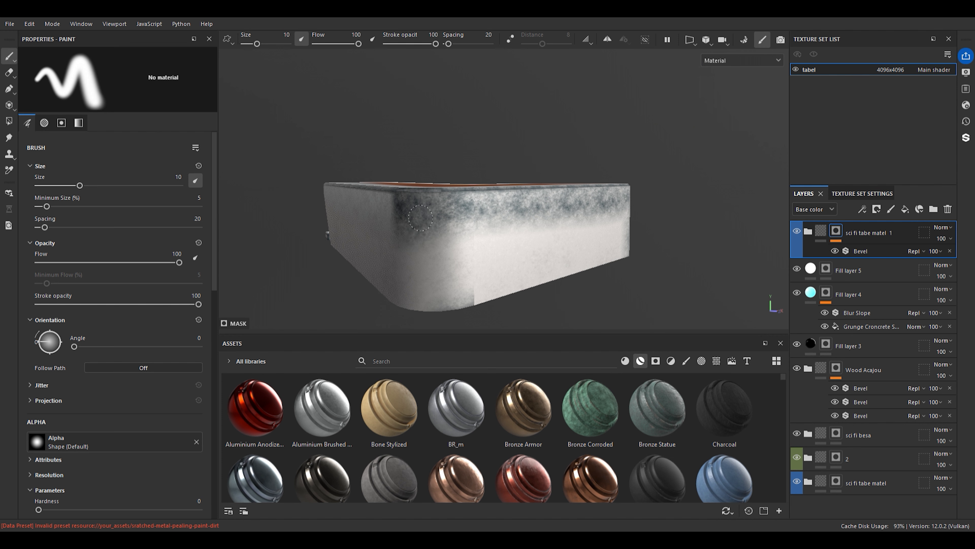
{"action": "mouse_move", "coordinate": [468, 235]}
{"action": "left_mouse_down"}
{"action": "mouse_move", "coordinate": [459, 261]}
{"action": "mouse_move", "coordinate": [474, 269]}
{"action": "mouse_move", "coordinate": [477, 290]}
{"action": "left_mouse_up"}
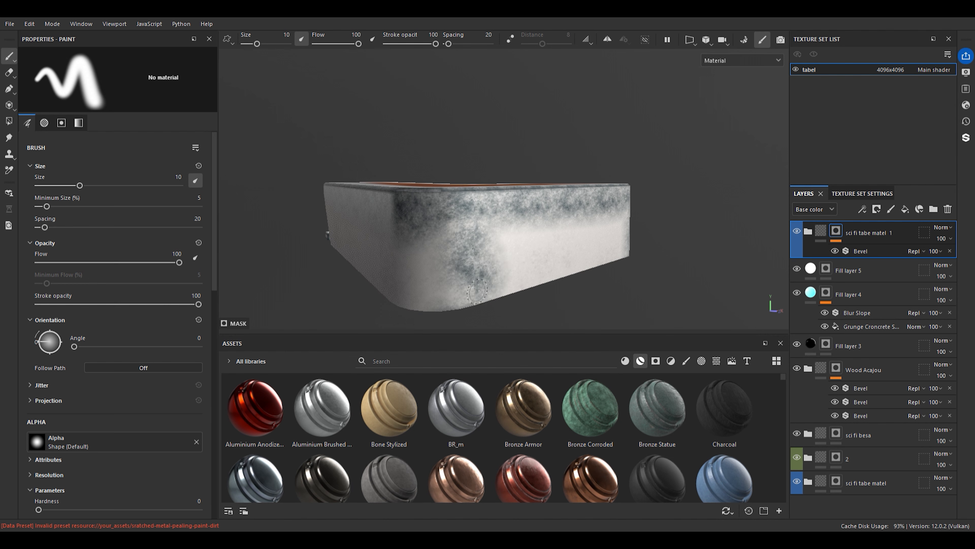
{"action": "mouse_move", "coordinate": [472, 227]}
{"action": "left_mouse_down"}
{"action": "mouse_move", "coordinate": [524, 242]}
{"action": "mouse_move", "coordinate": [505, 271]}
{"action": "left_mouse_up"}
{"action": "mouse_move", "coordinate": [405, 207]}
{"action": "left_mouse_down", "text": "alt"}
{"action": "mouse_move", "coordinate": [444, 239]}
{"action": "mouse_move", "coordinate": [303, 233]}
{"action": "mouse_move", "coordinate": [469, 221]}
{"action": "left_mouse_up", "text": "alt"}
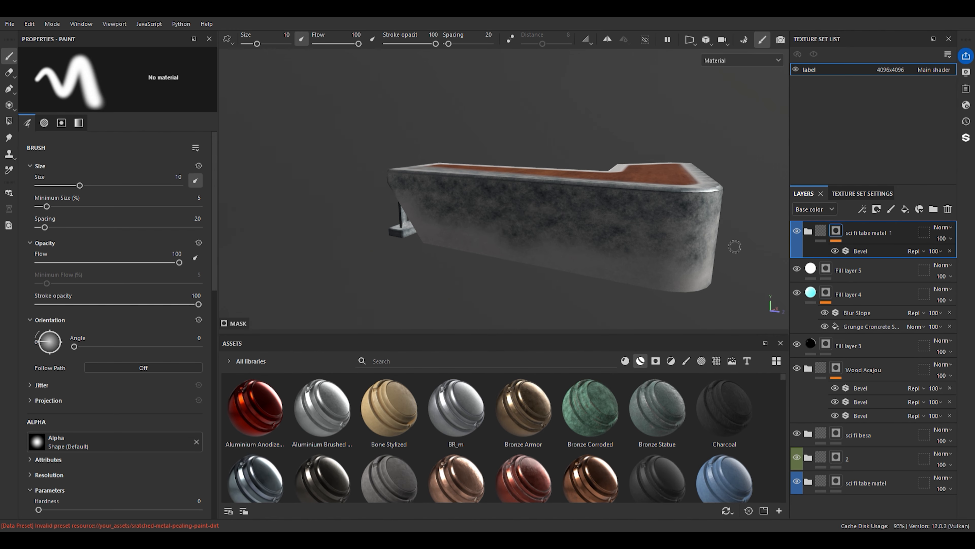
Undo the last strokes on the support-side outer face and choose the Artistic Hairy Paint brush
{"action": "key", "text": "ctrl+z"}
{"action": "key", "text": "ctrl+z"}
{"action": "key", "text": "ctrl+z"}
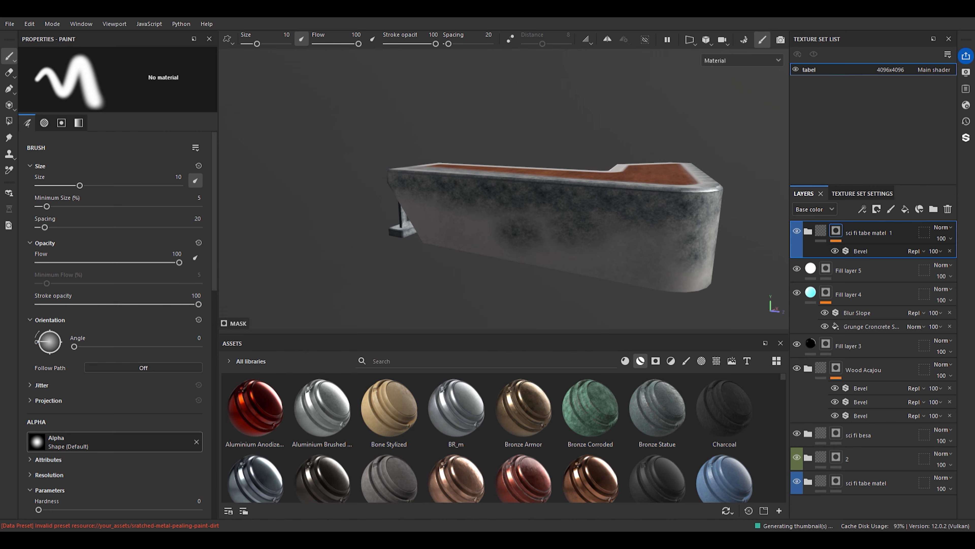
{"action": "left_click", "coordinate": [686, 360]}
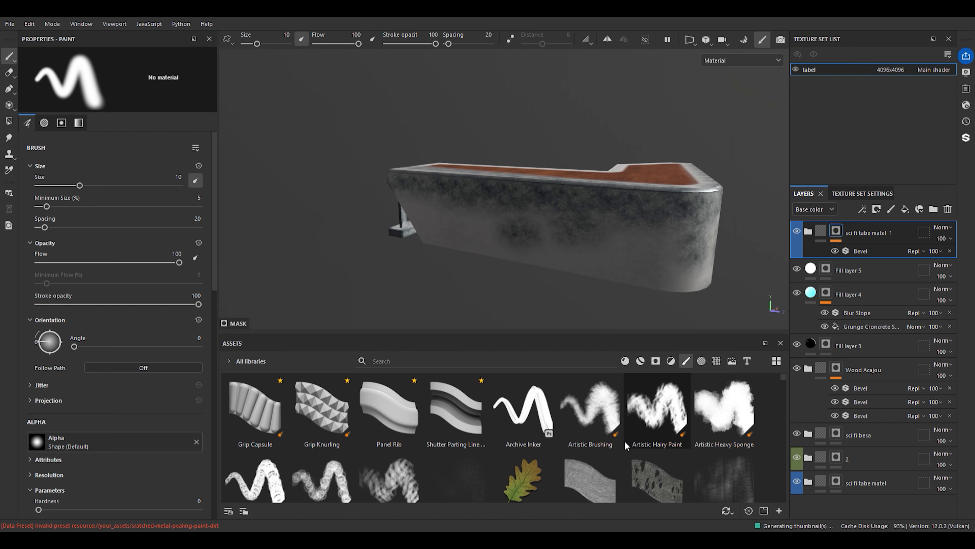
{"action": "left_click", "coordinate": [680, 418]}
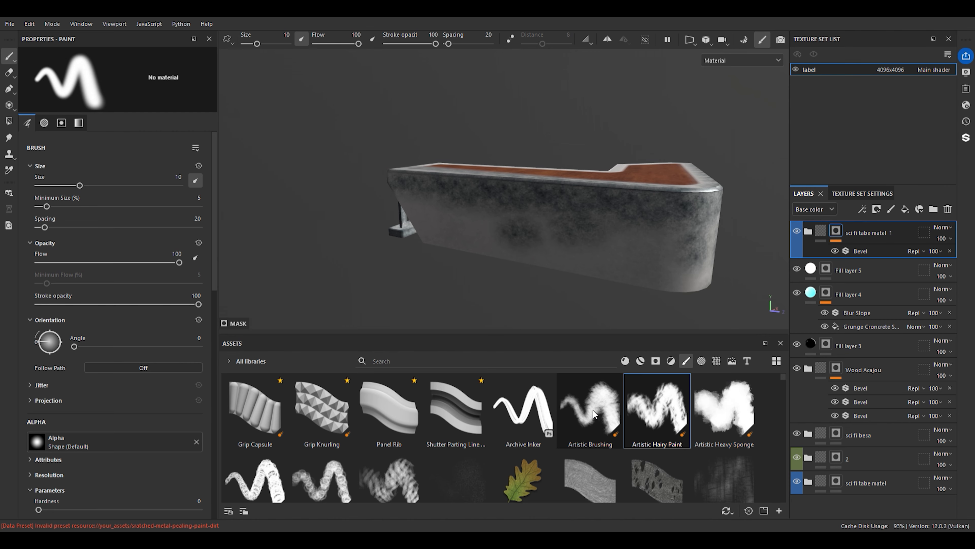
Set the brush size to 33.89 and paint metal across the middle of the support-side outer face
{"action": "scroll", "coordinate": [614, 217], "scroll_direction": "up", "scroll_amount": 3}
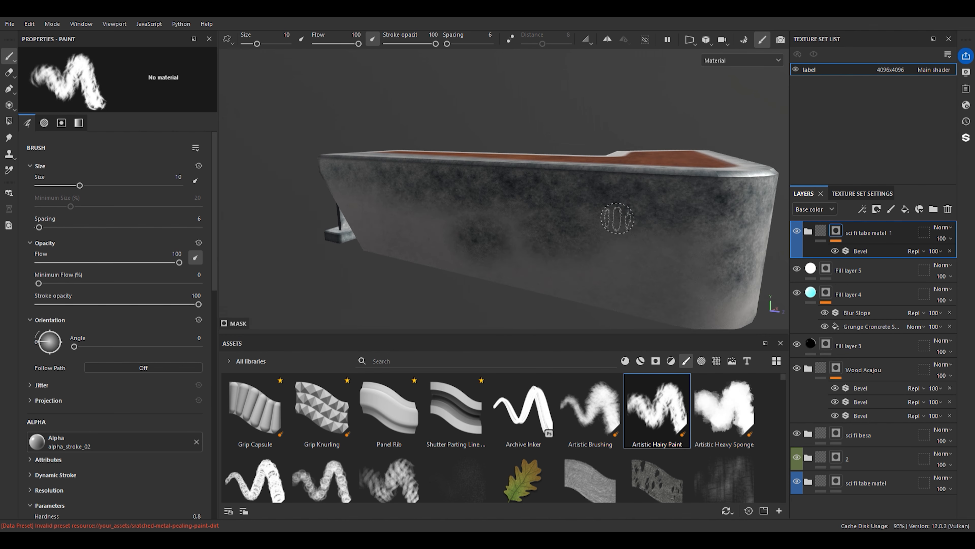
{"action": "left_click_drag", "start_coordinate": [619, 220], "coordinate": [643, 249], "text": "alt"}
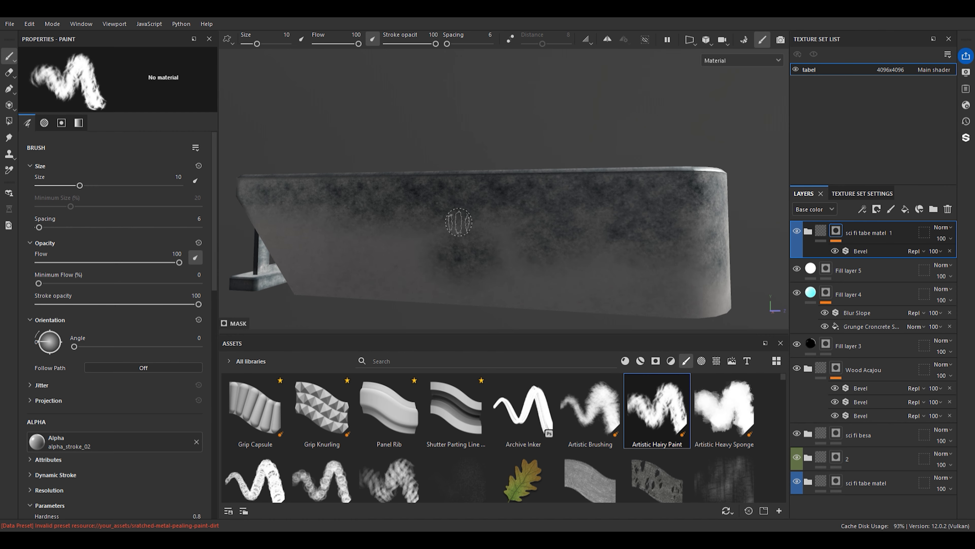
{"action": "right_click_drag", "start_coordinate": [495, 224], "coordinate": [534, 227], "text": "ctrl"}
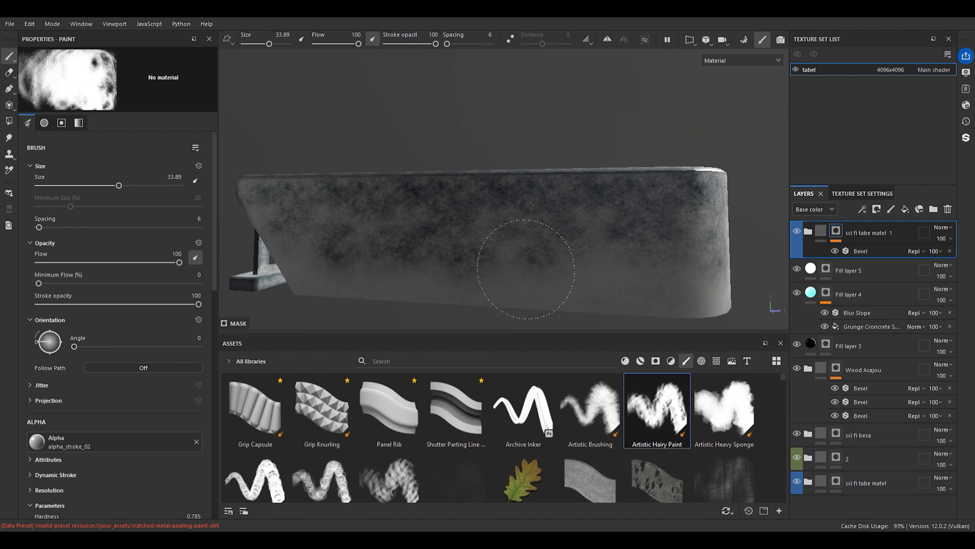
{"action": "scroll", "coordinate": [584, 235], "scroll_direction": "down", "scroll_amount": 3}
{"action": "left_click_drag", "start_coordinate": [584, 235], "coordinate": [447, 239], "text": "alt"}
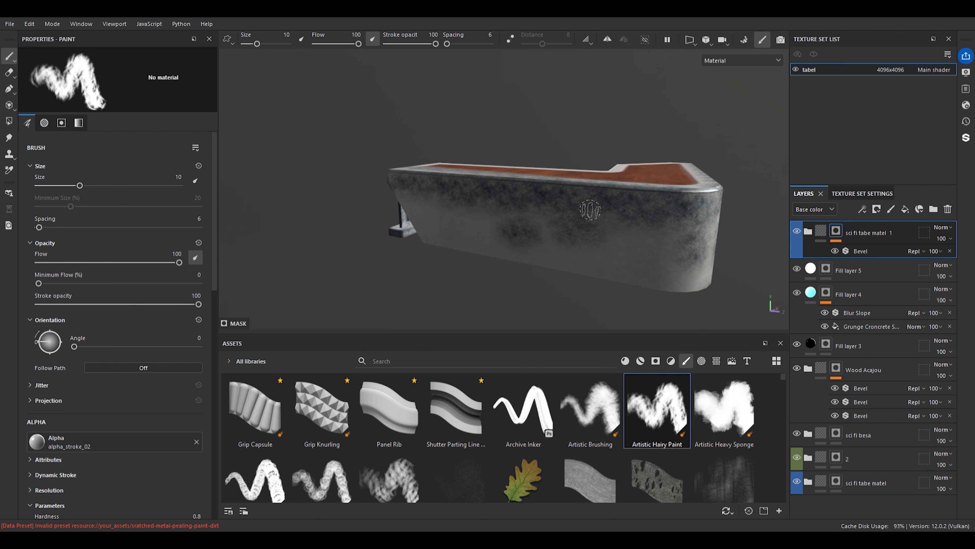
{"action": "left_click_drag", "start_coordinate": [617, 219], "coordinate": [657, 254], "text": "alt"}
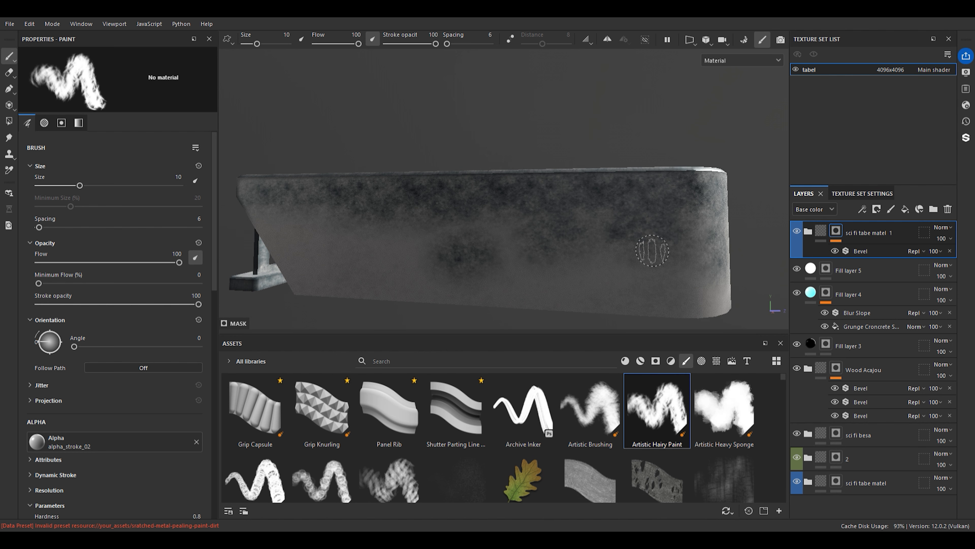
{"action": "left_click_drag", "start_coordinate": [467, 222], "coordinate": [444, 237]}
{"action": "mouse_move", "coordinate": [495, 224]}
{"action": "right_mouse_down", "text": "ctrl"}
{"action": "mouse_move", "coordinate": [545, 224]}
{"action": "mouse_move", "coordinate": [512, 224]}
{"action": "right_mouse_up", "text": "ctrl"}
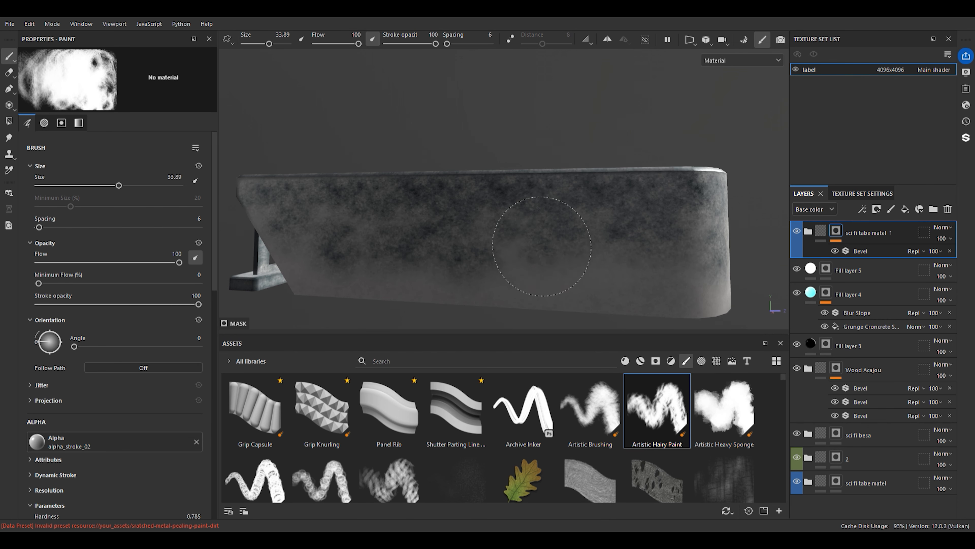
{"action": "mouse_move", "coordinate": [530, 264]}
{"action": "left_mouse_down"}
{"action": "mouse_move", "coordinate": [611, 242]}
{"action": "mouse_move", "coordinate": [558, 247]}
{"action": "mouse_move", "coordinate": [476, 226]}
{"action": "left_mouse_up"}
Extend the painted metal fade along the rest of the support-side outer face
{"action": "scroll", "coordinate": [610, 240], "scroll_direction": "down", "scroll_amount": 3}
{"action": "middle_click_drag", "start_coordinate": [500, 231], "coordinate": [462, 229], "text": "alt"}
{"action": "left_click_drag", "start_coordinate": [462, 229], "coordinate": [468, 229]}
{"action": "mouse_move", "coordinate": [553, 226]}
{"action": "left_mouse_down"}
{"action": "mouse_move", "coordinate": [602, 232]}
{"action": "mouse_move", "coordinate": [514, 230]}
{"action": "mouse_move", "coordinate": [485, 241]}
{"action": "mouse_move", "coordinate": [513, 278]}
{"action": "mouse_move", "coordinate": [392, 230]}
{"action": "left_mouse_up"}
{"action": "scroll", "coordinate": [475, 235], "scroll_direction": "up", "scroll_amount": 3}
{"action": "scroll", "coordinate": [377, 219], "scroll_direction": "down", "scroll_amount": 4}
Brush the stray metal off the wood inset along the tabletop's outer edge
{"action": "left_click_drag", "start_coordinate": [337, 195], "coordinate": [453, 230], "text": "alt"}
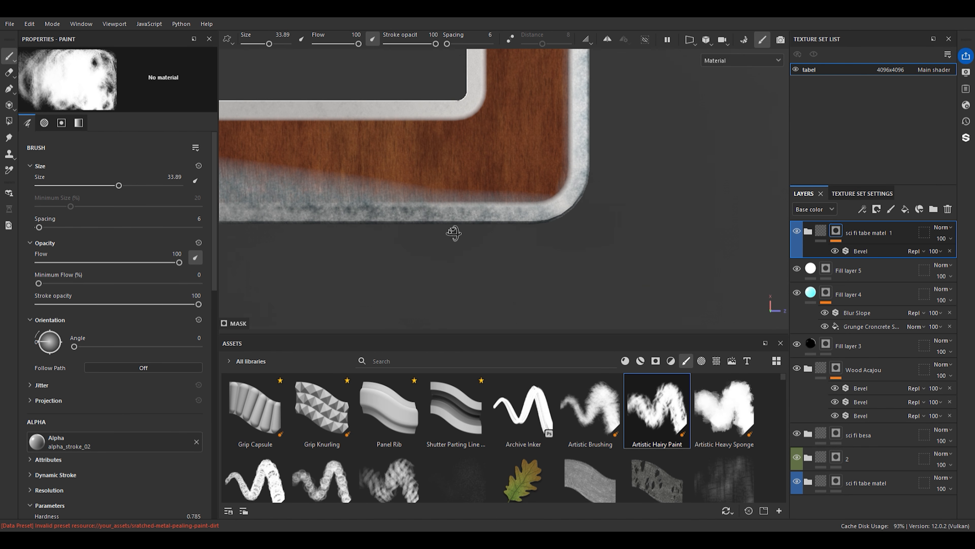
{"action": "scroll", "coordinate": [435, 190], "scroll_direction": "down", "scroll_amount": 3}
{"action": "scroll", "coordinate": [303, 177], "scroll_direction": "up", "scroll_amount": 2}
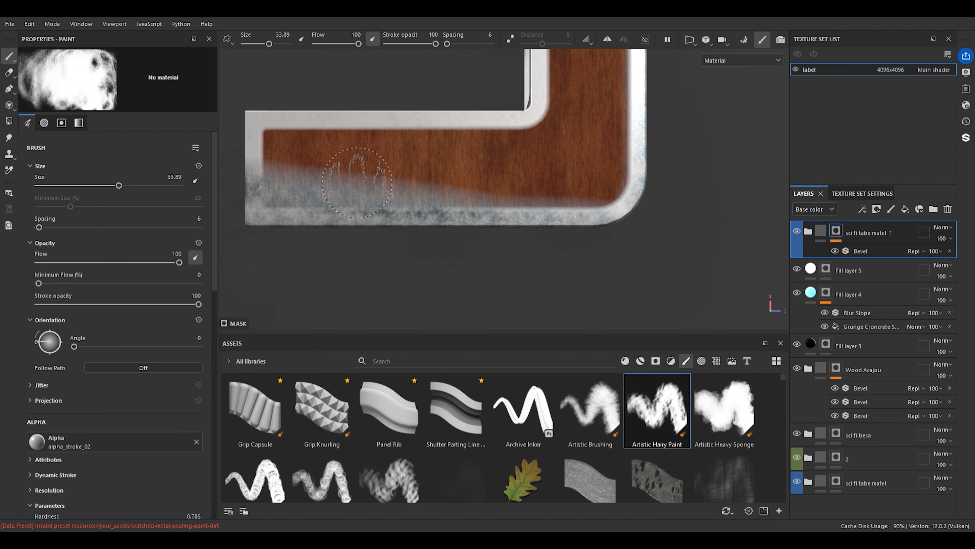
{"action": "left_click_drag", "start_coordinate": [261, 182], "coordinate": [370, 185]}
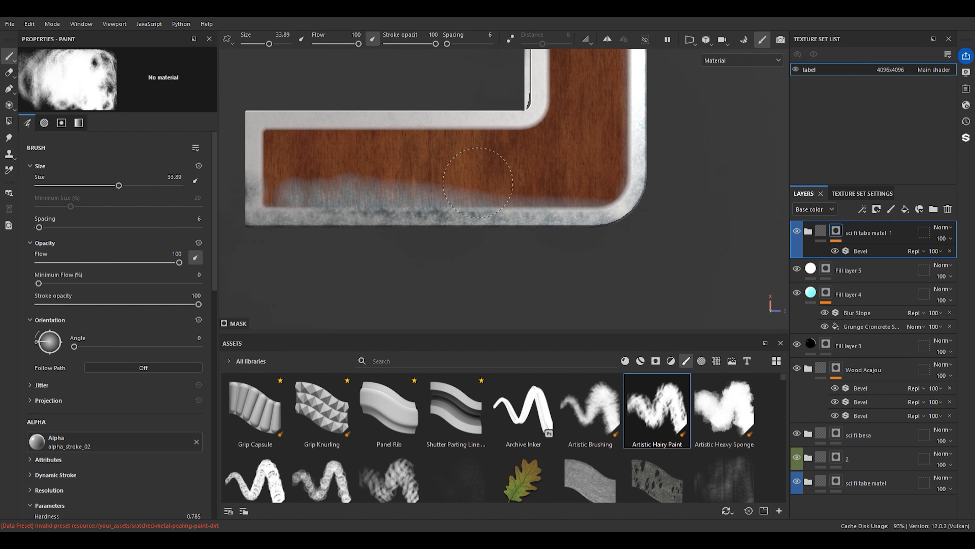
{"action": "left_click_drag", "start_coordinate": [291, 188], "coordinate": [369, 191]}
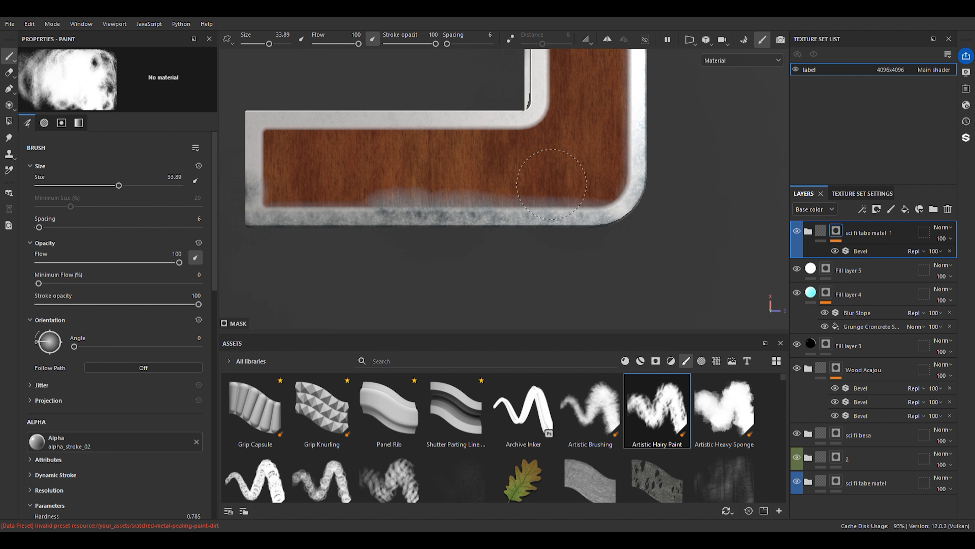
{"action": "left_click_drag", "start_coordinate": [374, 194], "coordinate": [449, 201]}
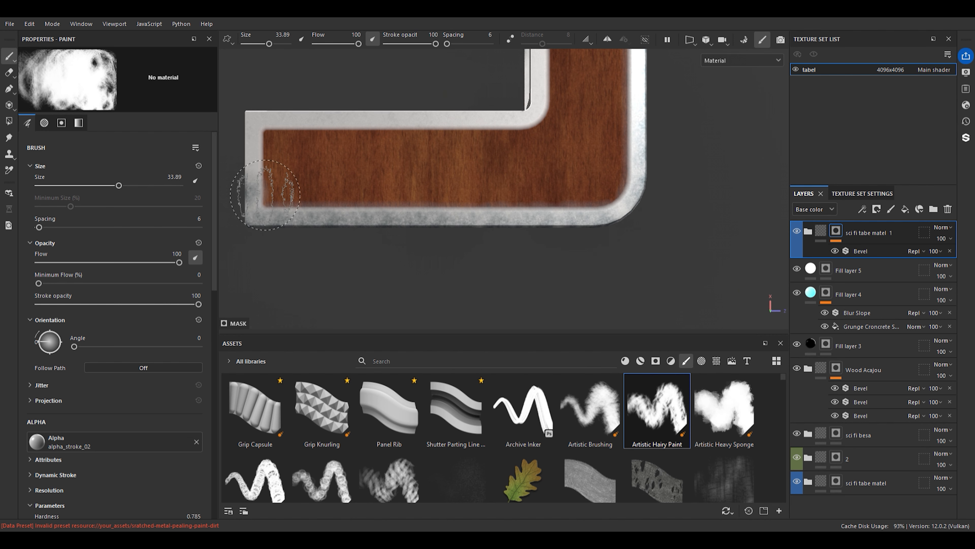
Examine the wood inset's borders and the painted metal on the support-side outer face
{"action": "mouse_move", "coordinate": [576, 115]}
{"action": "left_mouse_down", "text": "alt"}
{"action": "mouse_move", "coordinate": [374, 139]}
{"action": "mouse_move", "coordinate": [399, 115]}
{"action": "mouse_move", "coordinate": [460, 185]}
{"action": "mouse_move", "coordinate": [561, 154]}
{"action": "left_mouse_up", "text": "alt"}
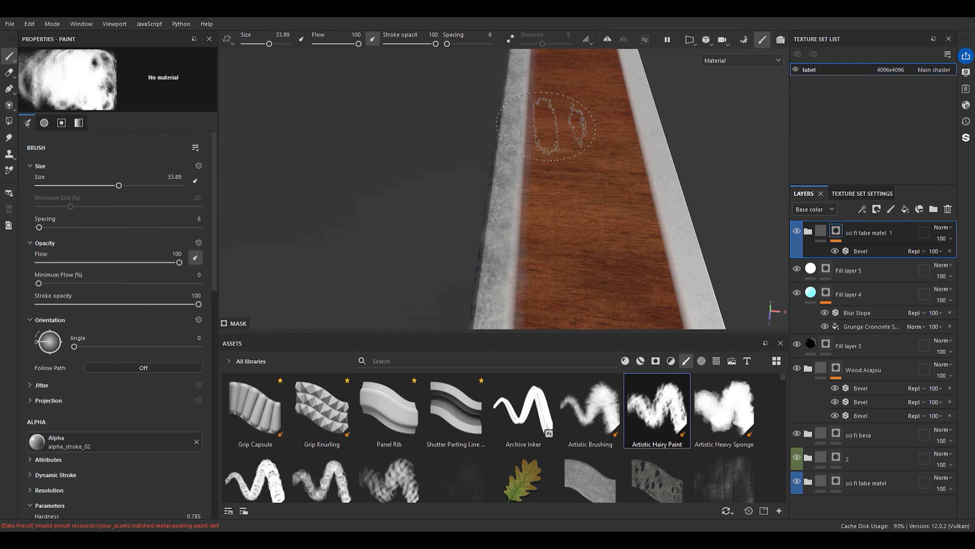
{"action": "scroll", "coordinate": [565, 156], "scroll_direction": "down", "scroll_amount": 5}
{"action": "middle_click_drag", "start_coordinate": [566, 157], "coordinate": [548, 201], "text": "alt"}
{"action": "scroll", "coordinate": [548, 200], "scroll_direction": "up", "scroll_amount": 4}
{"action": "middle_click_drag", "start_coordinate": [599, 156], "coordinate": [476, 108], "text": "alt"}
{"action": "scroll", "coordinate": [566, 105], "scroll_direction": "down", "scroll_amount": 5}
{"action": "mouse_move", "coordinate": [413, 224]}
{"action": "left_mouse_down", "text": "alt"}
{"action": "mouse_move", "coordinate": [524, 190]}
{"action": "mouse_move", "coordinate": [488, 142]}
{"action": "mouse_move", "coordinate": [532, 140]}
{"action": "left_mouse_up", "text": "alt"}
{"action": "scroll", "coordinate": [497, 207], "scroll_direction": "down", "scroll_amount": 3}
{"action": "left_click_drag", "start_coordinate": [461, 249], "coordinate": [652, 240], "text": "alt"}
{"action": "left_click_drag", "start_coordinate": [499, 238], "coordinate": [629, 226], "text": "alt"}
{"action": "left_click_drag", "start_coordinate": [442, 246], "coordinate": [510, 233], "text": "alt"}
{"action": "scroll", "coordinate": [468, 232], "scroll_direction": "up", "scroll_amount": 3}
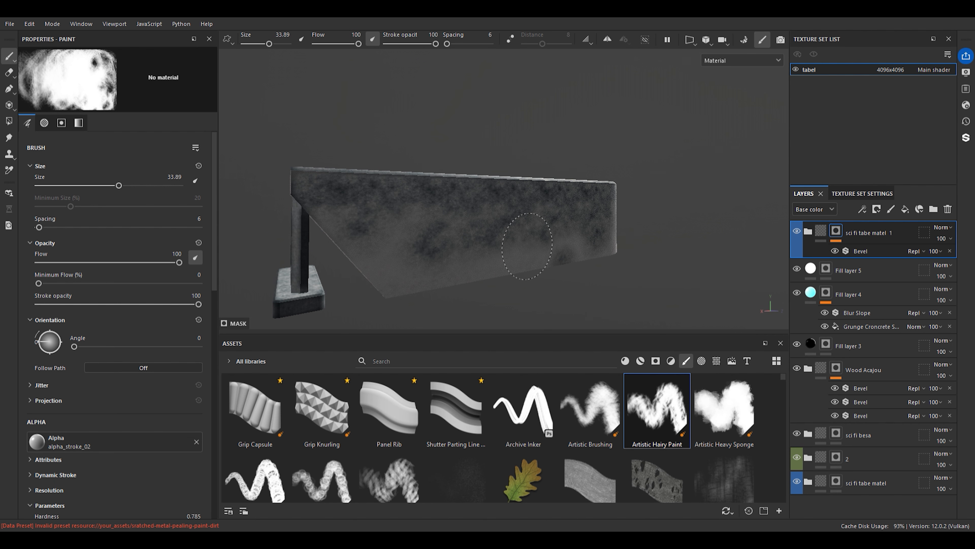
Paint metal farther down the other outer face beyond the rounded corner
{"action": "mouse_move", "coordinate": [446, 245]}
{"action": "left_mouse_down", "text": "alt"}
{"action": "mouse_move", "coordinate": [300, 235]}
{"action": "mouse_move", "coordinate": [631, 290]}
{"action": "mouse_move", "coordinate": [527, 257]}
{"action": "mouse_move", "coordinate": [444, 248]}
{"action": "left_mouse_up", "text": "alt"}
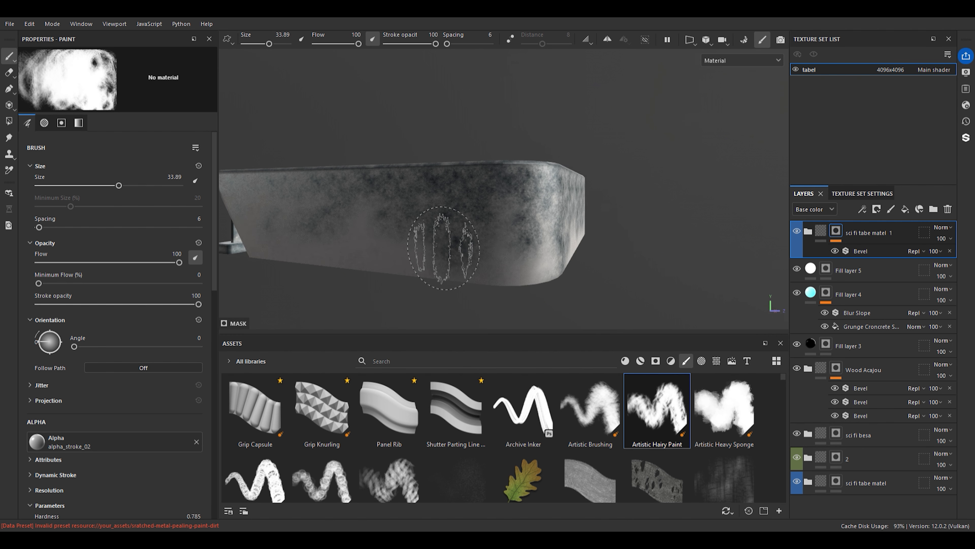
{"action": "left_click_drag", "start_coordinate": [513, 246], "coordinate": [443, 250], "text": "alt"}
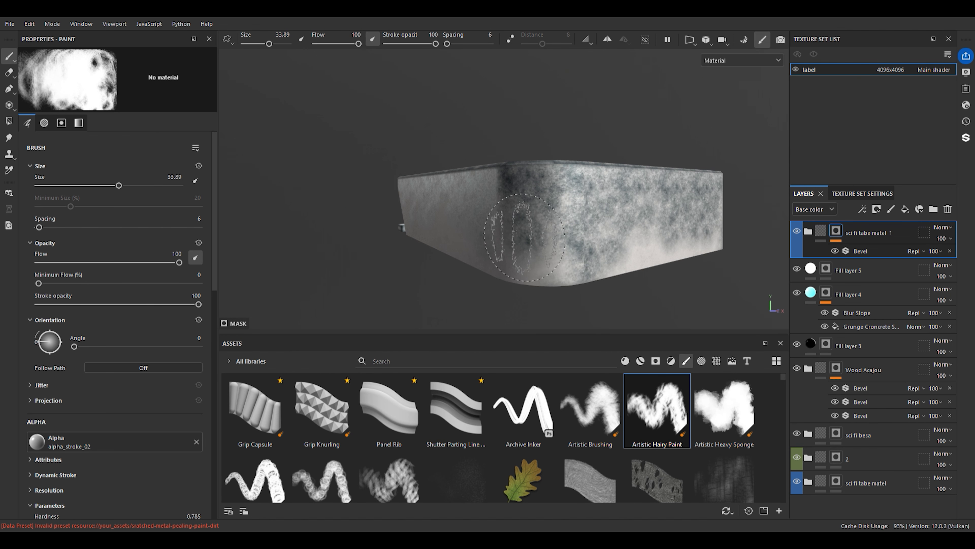
{"action": "left_click_drag", "start_coordinate": [583, 249], "coordinate": [464, 258], "text": "alt"}
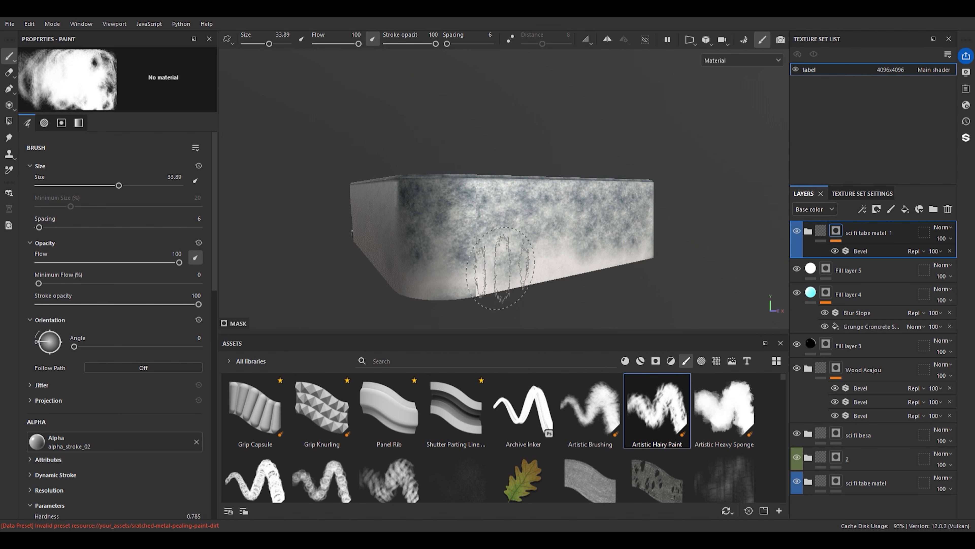
{"action": "mouse_move", "coordinate": [487, 313]}
{"action": "left_mouse_down", "text": "alt"}
{"action": "mouse_move", "coordinate": [527, 253]}
{"action": "mouse_move", "coordinate": [530, 205]}
{"action": "left_mouse_up", "text": "alt"}
{"action": "scroll", "coordinate": [531, 204], "scroll_direction": "up", "scroll_amount": 3}
{"action": "middle_click_drag", "start_coordinate": [531, 205], "coordinate": [411, 210], "text": "alt"}
{"action": "scroll", "coordinate": [409, 209], "scroll_direction": "up", "scroll_amount": 3}
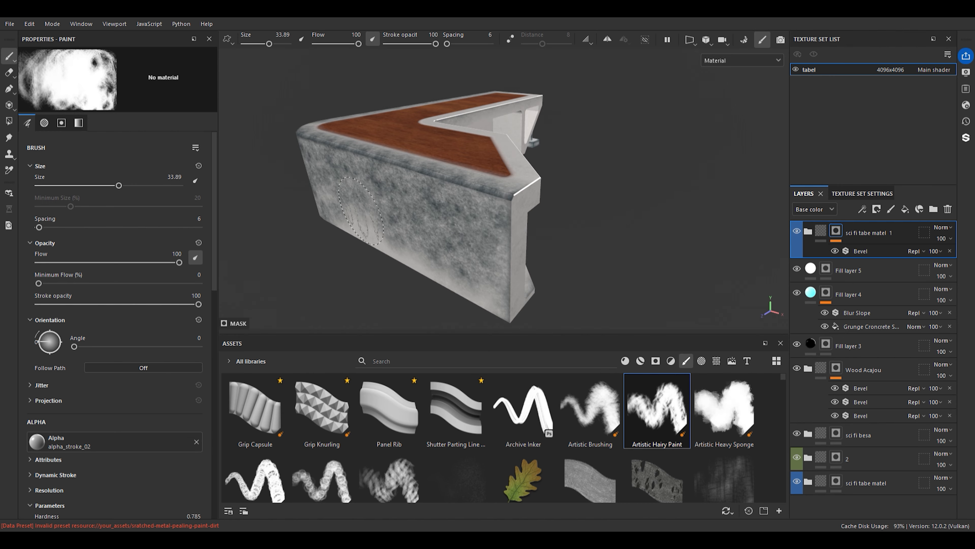
Examine the metal wear around the table's inner side, outer faces and rounded corner
{"action": "scroll", "coordinate": [428, 257], "scroll_direction": "down", "scroll_amount": 3}
{"action": "left_click_drag", "start_coordinate": [503, 212], "coordinate": [359, 211], "text": "alt"}
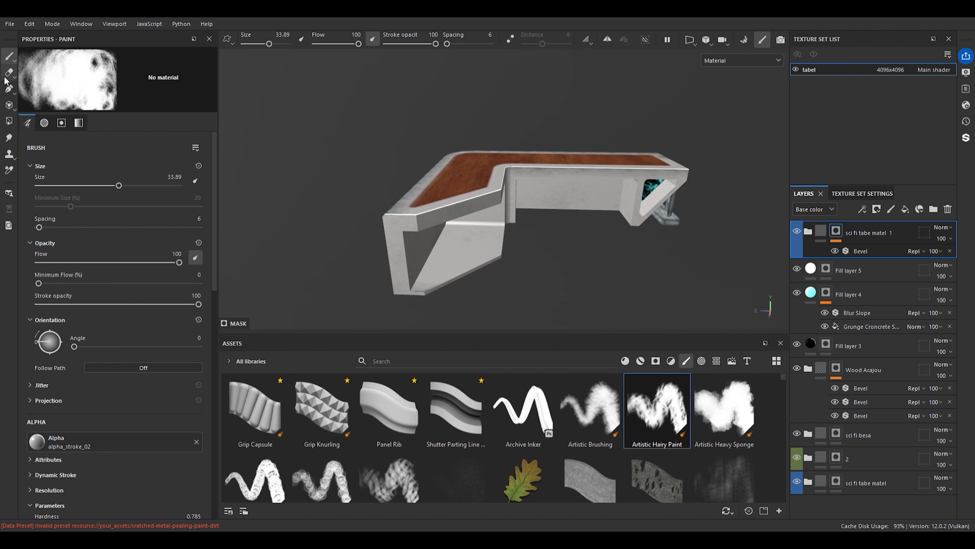
{"action": "scroll", "coordinate": [375, 176], "scroll_direction": "down", "scroll_amount": 3}
{"action": "middle_click_drag", "start_coordinate": [353, 226], "coordinate": [269, 141], "text": "alt"}
{"action": "mouse_move", "coordinate": [276, 141]}
{"action": "left_mouse_down", "text": "alt"}
{"action": "mouse_move", "coordinate": [73, 123]}
{"action": "mouse_move", "coordinate": [88, 183]}
{"action": "mouse_move", "coordinate": [703, 200]}
{"action": "left_mouse_up", "text": "alt"}
{"action": "scroll", "coordinate": [445, 238], "scroll_direction": "up", "scroll_amount": 2}
{"action": "middle_click_drag", "start_coordinate": [445, 238], "coordinate": [477, 194], "text": "alt"}
{"action": "left_click_drag", "start_coordinate": [476, 193], "coordinate": [528, 275], "text": "alt"}
{"action": "scroll", "coordinate": [411, 267], "scroll_direction": "up", "scroll_amount": 1}
{"action": "middle_click_drag", "start_coordinate": [411, 267], "coordinate": [442, 248], "text": "alt"}
{"action": "scroll", "coordinate": [443, 248], "scroll_direction": "up", "scroll_amount": 1}
{"action": "mouse_move", "coordinate": [416, 279]}
{"action": "left_mouse_down", "text": "alt"}
{"action": "mouse_move", "coordinate": [439, 247]}
{"action": "mouse_move", "coordinate": [445, 272]}
{"action": "left_mouse_up", "text": "alt"}
{"action": "scroll", "coordinate": [443, 246], "scroll_direction": "up", "scroll_amount": 1}
{"action": "scroll", "coordinate": [441, 184], "scroll_direction": "up", "scroll_amount": 2}
{"action": "scroll", "coordinate": [461, 166], "scroll_direction": "down", "scroll_amount": 3}
{"action": "scroll", "coordinate": [346, 165], "scroll_direction": "down", "scroll_amount": 2}
{"action": "mouse_move", "coordinate": [597, 160]}
{"action": "left_mouse_down", "text": "alt"}
{"action": "mouse_move", "coordinate": [538, 233]}
{"action": "mouse_move", "coordinate": [287, 224]}
{"action": "mouse_move", "coordinate": [457, 168]}
{"action": "mouse_move", "coordinate": [240, 173]}
{"action": "mouse_move", "coordinate": [396, 261]}
{"action": "mouse_move", "coordinate": [595, 242]}
{"action": "left_mouse_up", "text": "alt"}
{"action": "scroll", "coordinate": [398, 250], "scroll_direction": "up", "scroll_amount": 2}
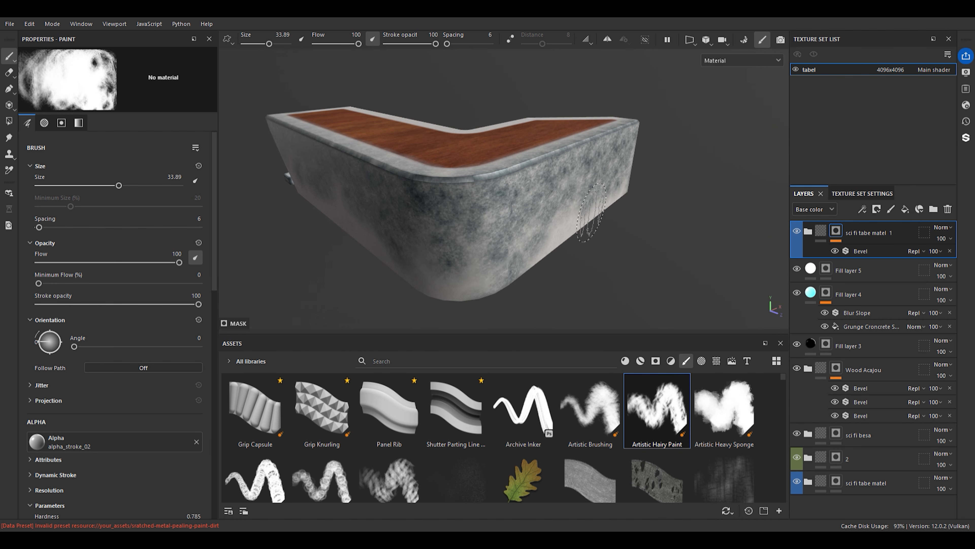
Enable the height channel on the Fill Layer inside the sci fi tabe matel 1 folder and set its height to -0.0288
{"action": "left_click", "coordinate": [806, 232]}
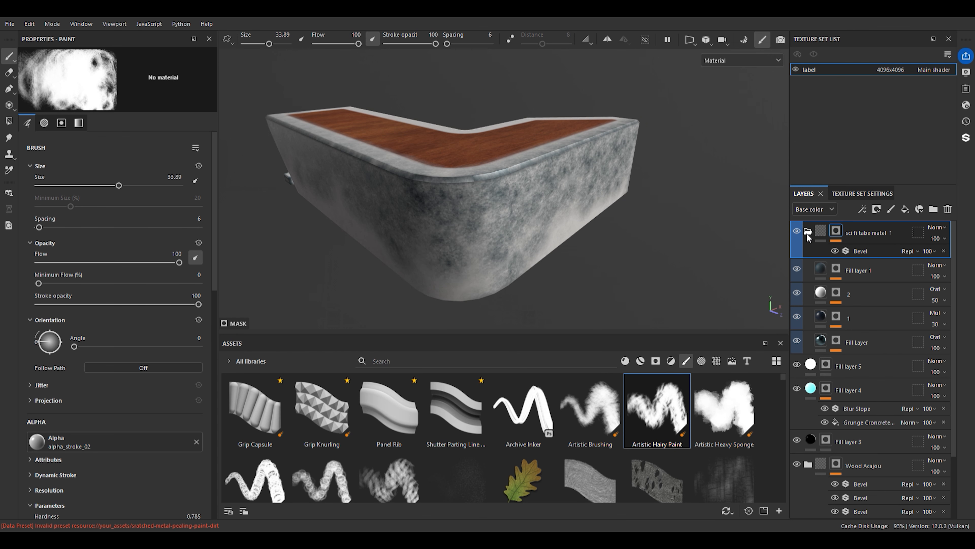
{"action": "left_click", "coordinate": [806, 345]}
{"action": "left_click_drag", "start_coordinate": [429, 203], "coordinate": [616, 189], "text": "alt"}
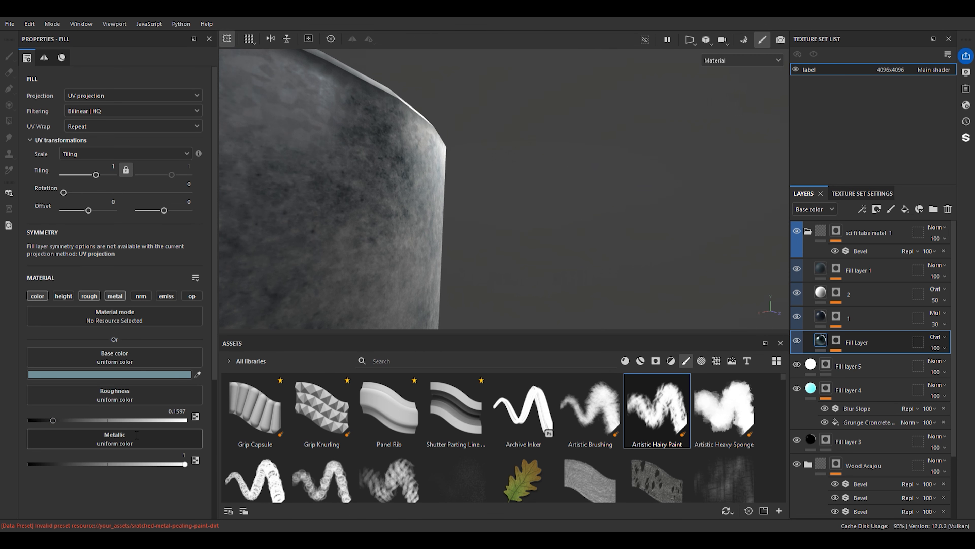
{"action": "left_click", "coordinate": [64, 295]}
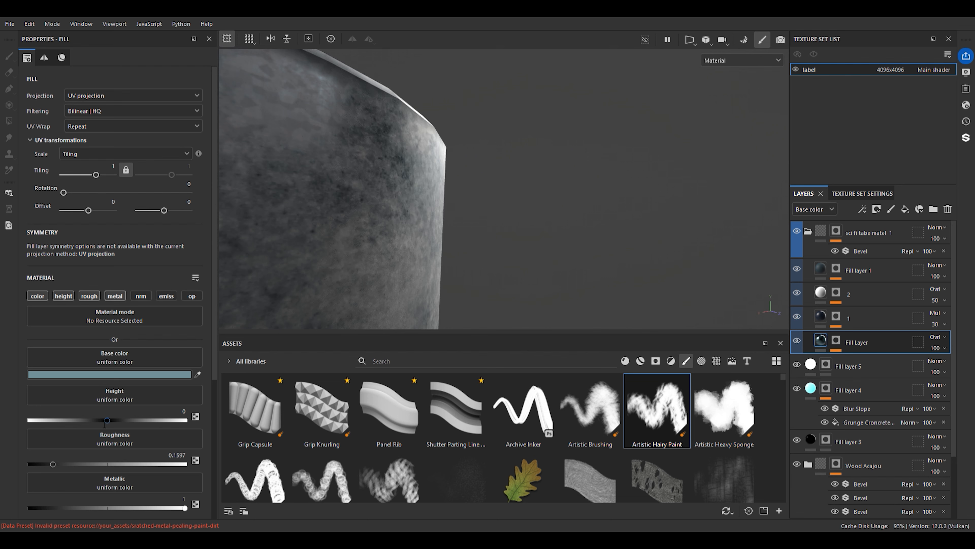
{"action": "left_click_drag", "start_coordinate": [111, 424], "coordinate": [122, 424]}
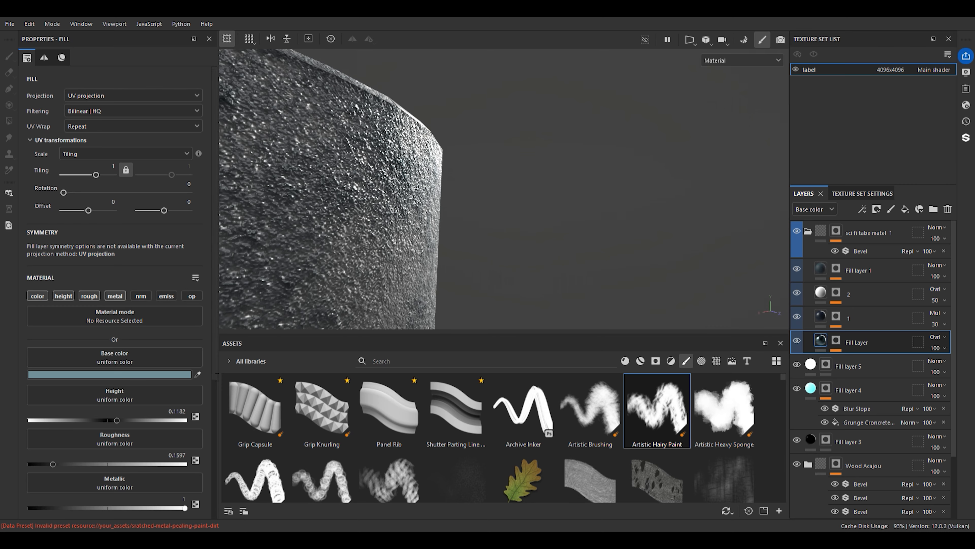
{"action": "key", "text": "ctrl+z"}
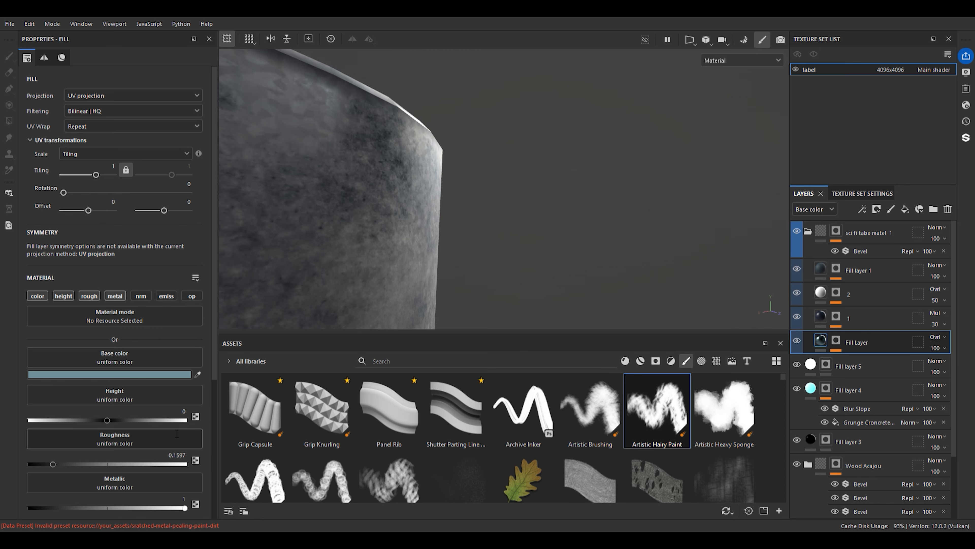
{"action": "left_click_drag", "start_coordinate": [110, 423], "coordinate": [109, 425]}
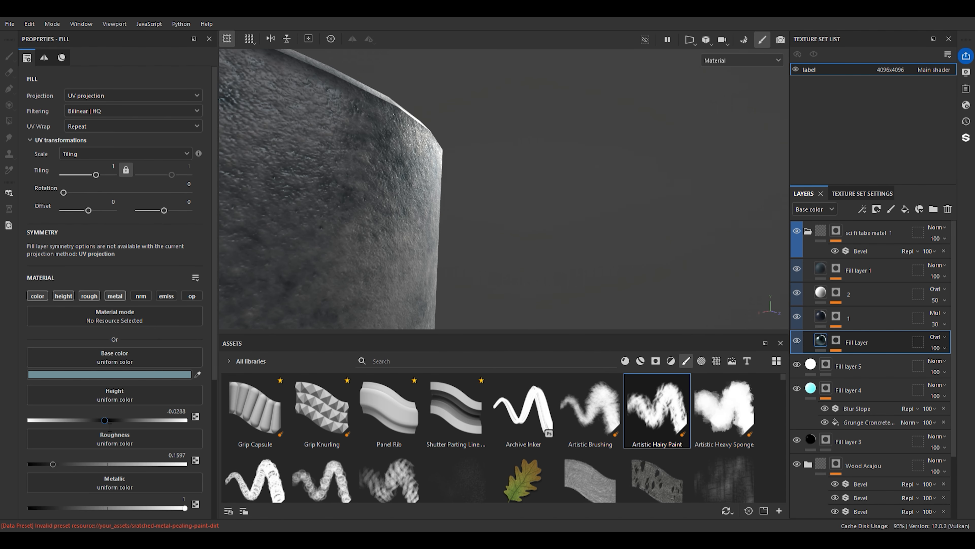
Examine the metal's height relief up close on the outer faces and around the rounded corner
{"action": "scroll", "coordinate": [381, 178], "scroll_direction": "down", "scroll_amount": 4}
{"action": "left_click_drag", "start_coordinate": [447, 169], "coordinate": [580, 209], "text": "alt"}
{"action": "left_click_drag", "start_coordinate": [359, 166], "coordinate": [425, 114], "text": "alt"}
{"action": "scroll", "coordinate": [427, 169], "scroll_direction": "down", "scroll_amount": 3}
{"action": "left_click_drag", "start_coordinate": [459, 149], "coordinate": [420, 175], "text": "alt"}
{"action": "scroll", "coordinate": [407, 183], "scroll_direction": "down", "scroll_amount": 3}
{"action": "scroll", "coordinate": [420, 175], "scroll_direction": "down", "scroll_amount": 3}
{"action": "scroll", "coordinate": [366, 172], "scroll_direction": "up", "scroll_amount": 4}
{"action": "scroll", "coordinate": [385, 206], "scroll_direction": "up", "scroll_amount": 2}
{"action": "left_click_drag", "start_coordinate": [385, 205], "coordinate": [359, 209], "text": "alt"}
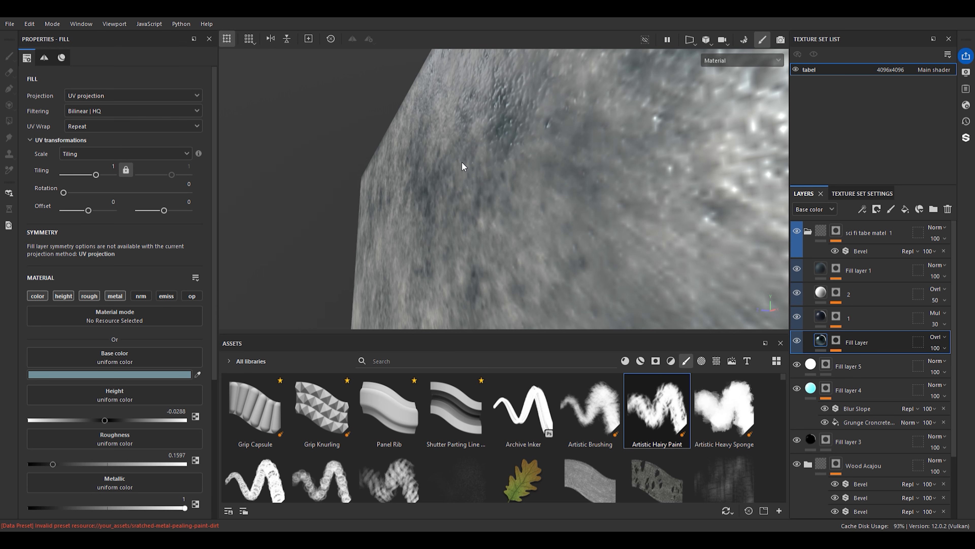
Examine the table's inner side, including its recessed panels and the emissive opening
{"action": "scroll", "coordinate": [487, 179], "scroll_direction": "down", "scroll_amount": 10}
{"action": "left_click_drag", "start_coordinate": [635, 170], "coordinate": [471, 158], "text": "alt"}
{"action": "scroll", "coordinate": [576, 175], "scroll_direction": "down", "scroll_amount": 5}
{"action": "scroll", "coordinate": [493, 209], "scroll_direction": "up", "scroll_amount": 6}
{"action": "middle_click_drag", "start_coordinate": [567, 203], "coordinate": [490, 235], "text": "alt"}
{"action": "left_click_drag", "start_coordinate": [490, 235], "coordinate": [513, 216], "text": "alt"}
{"action": "scroll", "coordinate": [446, 211], "scroll_direction": "down", "scroll_amount": 5}
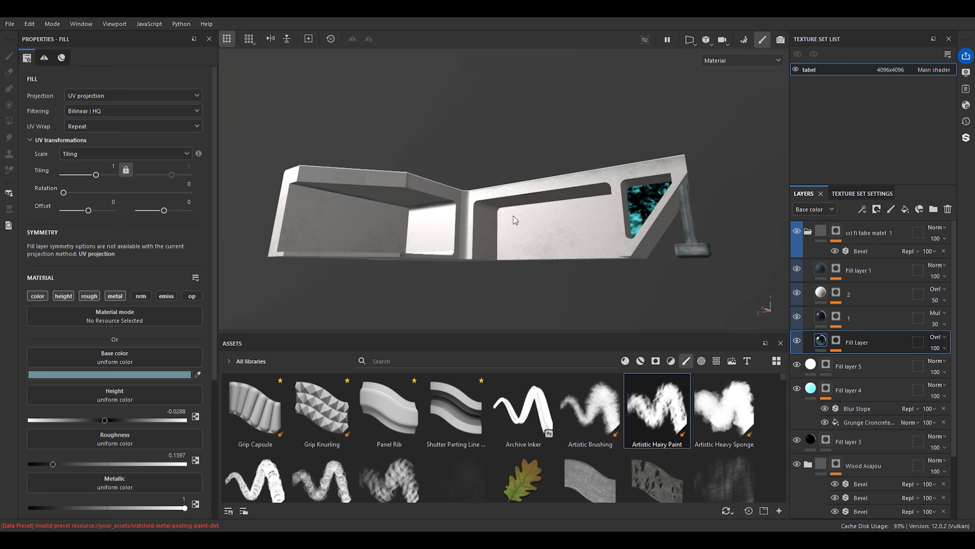
Select the mask of Fill layer 5 for brush painting and set the brush alpha to Circle Split
{"action": "scroll", "coordinate": [427, 221], "scroll_direction": "up", "scroll_amount": 5}
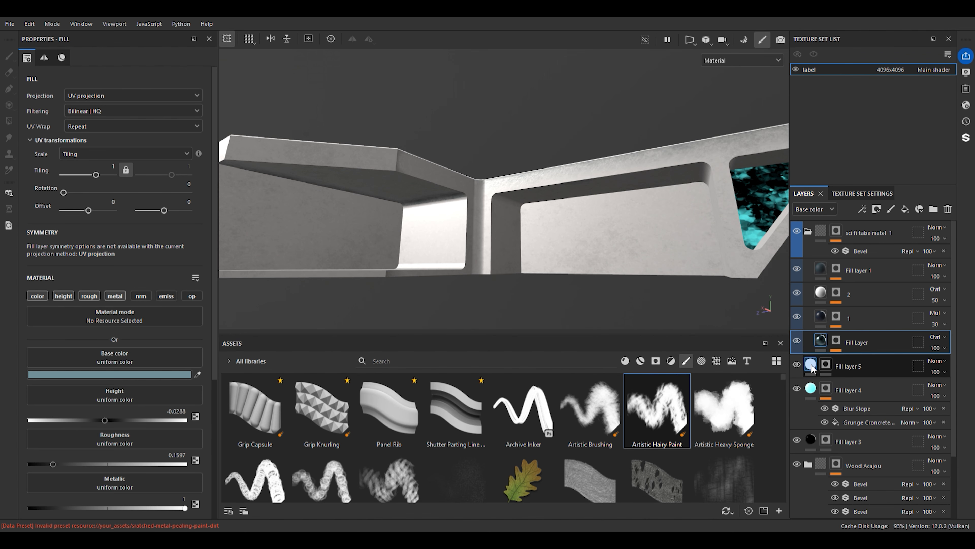
{"action": "left_click", "coordinate": [828, 364]}
{"action": "key", "text": "1"}
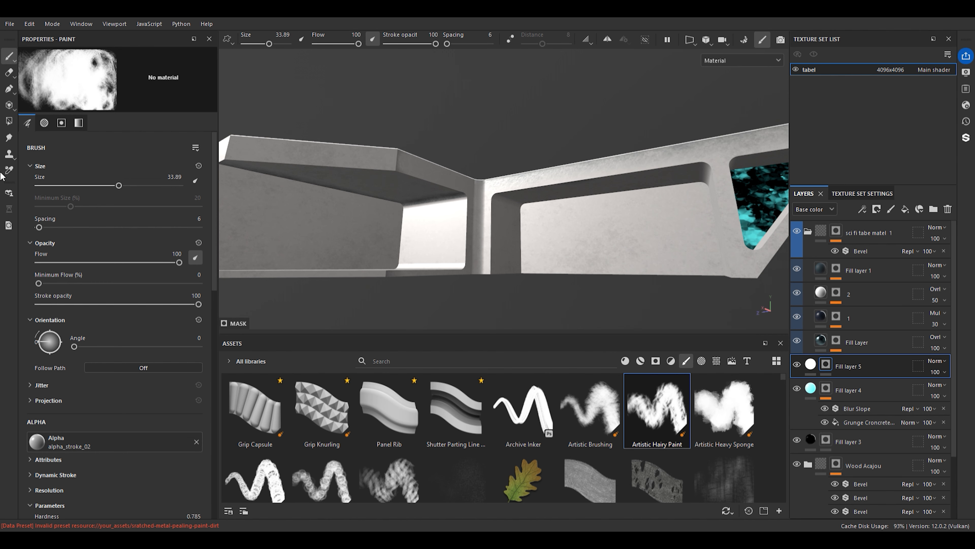
{"action": "scroll", "coordinate": [453, 223], "scroll_direction": "down", "scroll_amount": 3}
{"action": "mouse_move", "coordinate": [457, 226]}
{"action": "left_mouse_down", "text": "alt"}
{"action": "mouse_move", "coordinate": [381, 287]}
{"action": "mouse_move", "coordinate": [472, 229]}
{"action": "mouse_move", "coordinate": [355, 259]}
{"action": "mouse_move", "coordinate": [592, 227]}
{"action": "mouse_move", "coordinate": [457, 251]}
{"action": "mouse_move", "coordinate": [440, 259]}
{"action": "mouse_move", "coordinate": [505, 240]}
{"action": "mouse_move", "coordinate": [363, 305]}
{"action": "mouse_move", "coordinate": [328, 298]}
{"action": "mouse_move", "coordinate": [403, 255]}
{"action": "mouse_move", "coordinate": [380, 250]}
{"action": "left_mouse_up", "text": "alt"}
{"action": "scroll", "coordinate": [376, 252], "scroll_direction": "up", "scroll_amount": 3}
{"action": "middle_click_drag", "start_coordinate": [396, 256], "coordinate": [511, 245], "text": "alt"}
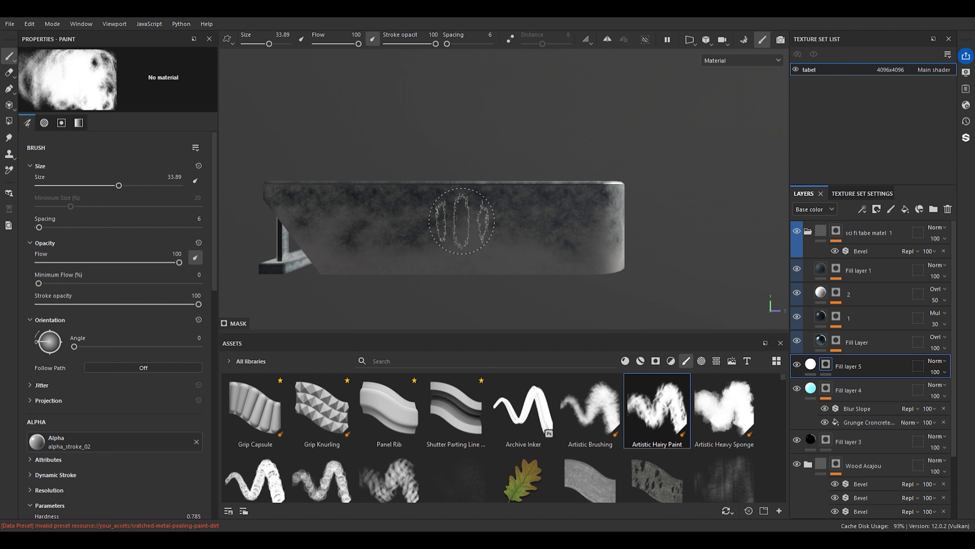
{"action": "scroll", "coordinate": [535, 221], "scroll_direction": "down", "scroll_amount": 2}
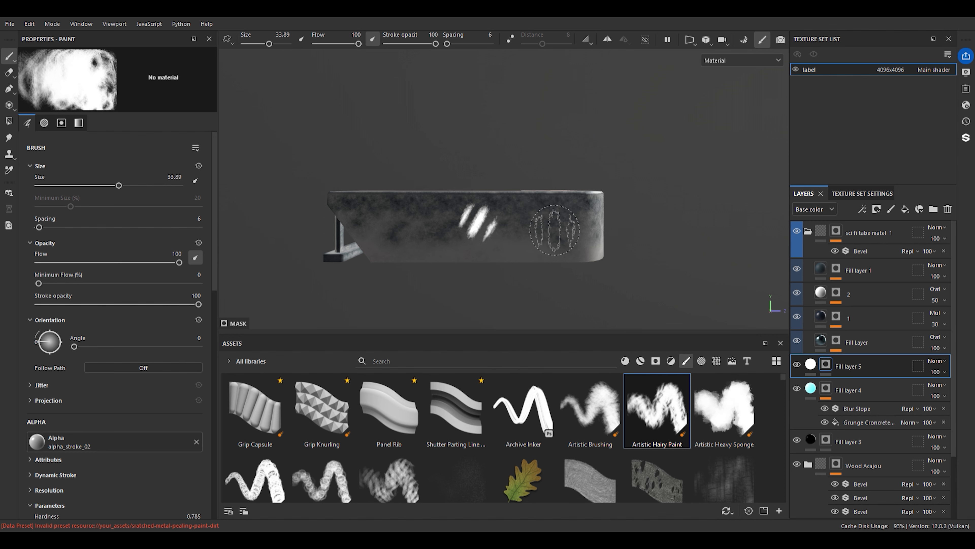
{"action": "scroll", "coordinate": [539, 408], "scroll_direction": "down", "scroll_amount": 10}
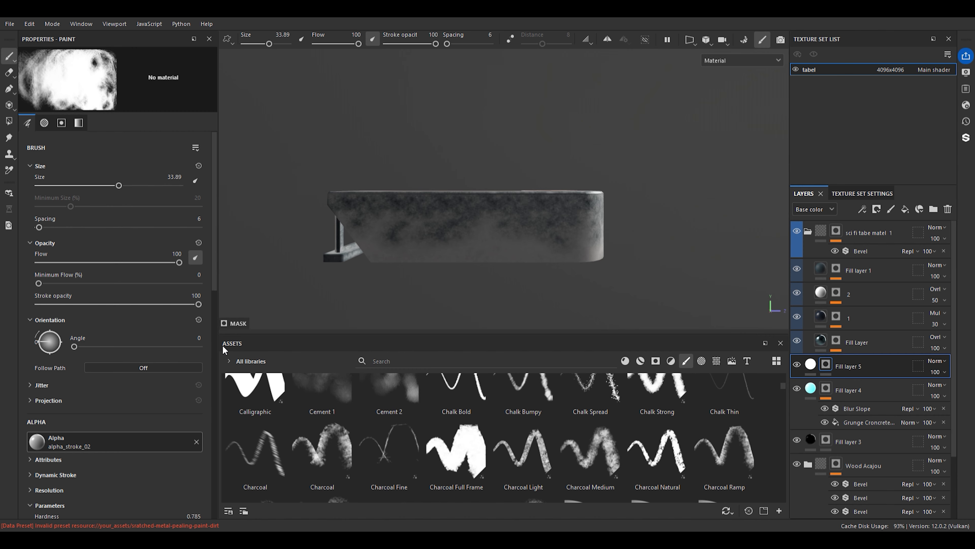
{"action": "left_click", "coordinate": [208, 334]}
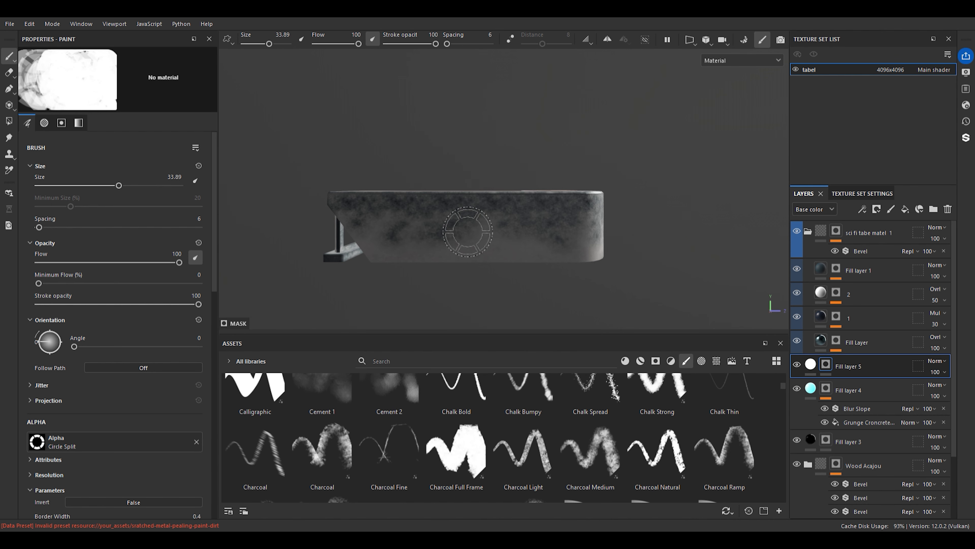
Try stamping the Circle Split ring on the table's long outer face and undo each stamp
{"action": "scroll", "coordinate": [460, 227], "scroll_direction": "up", "scroll_amount": 2}
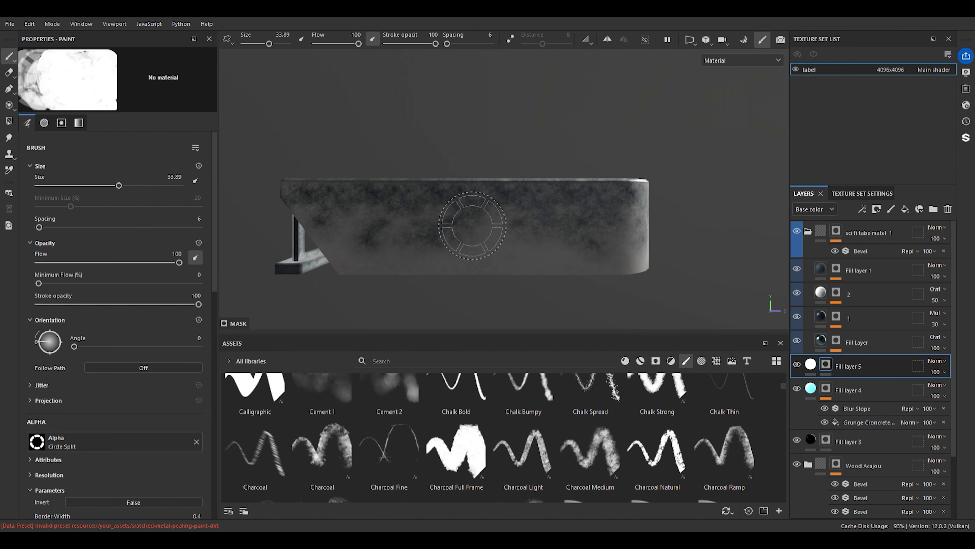
{"action": "left_click", "coordinate": [472, 222]}
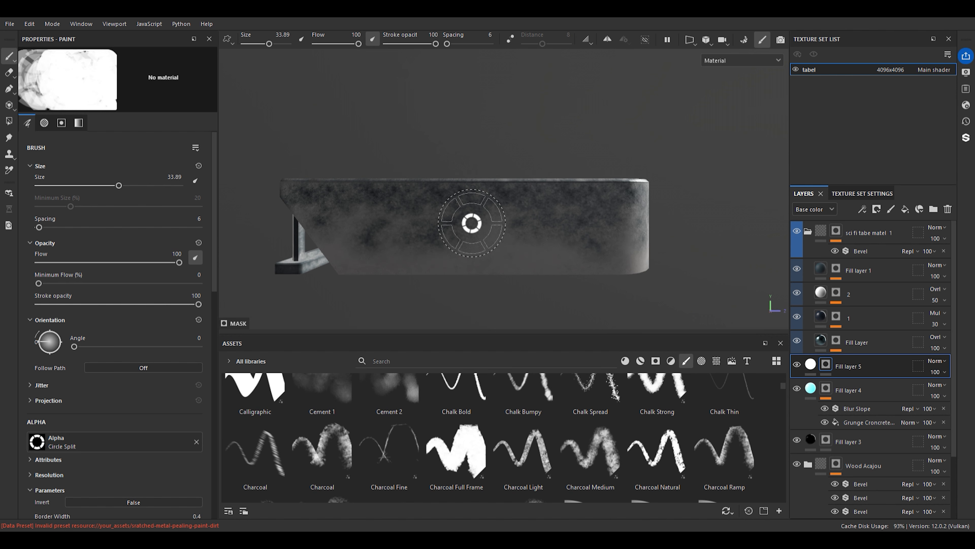
{"action": "scroll", "coordinate": [543, 247], "scroll_direction": "up", "scroll_amount": 1}
{"action": "key", "text": "ctrl+z"}
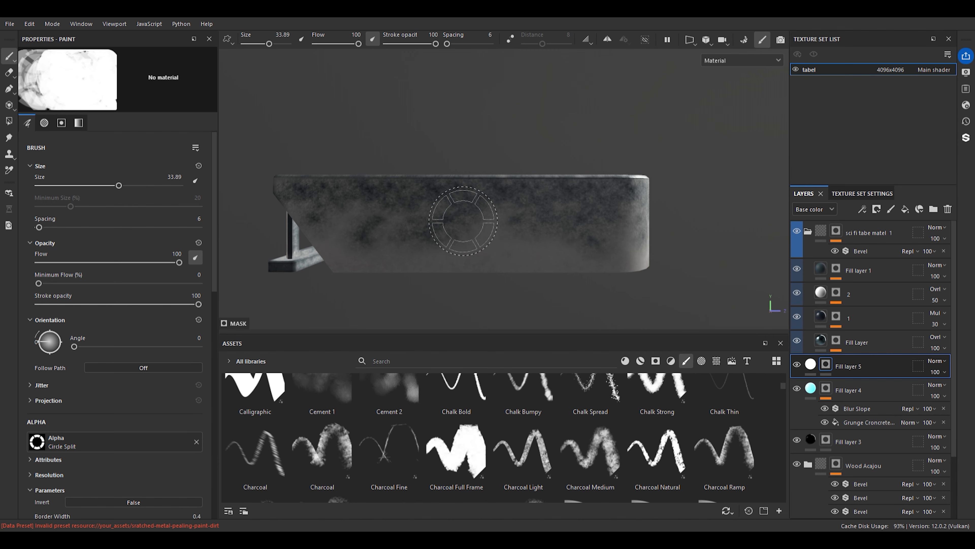
{"action": "left_click", "coordinate": [463, 221]}
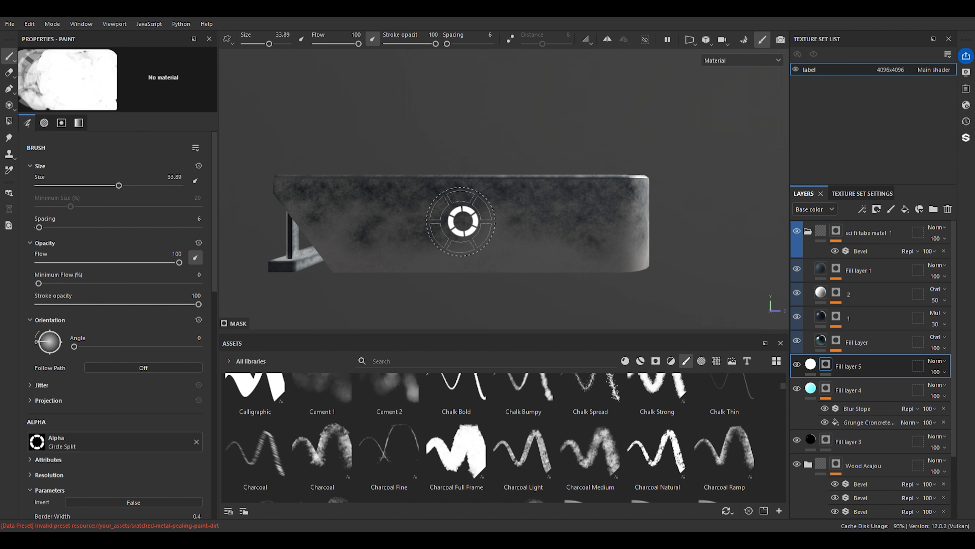
{"action": "key", "text": "ctrl+z"}
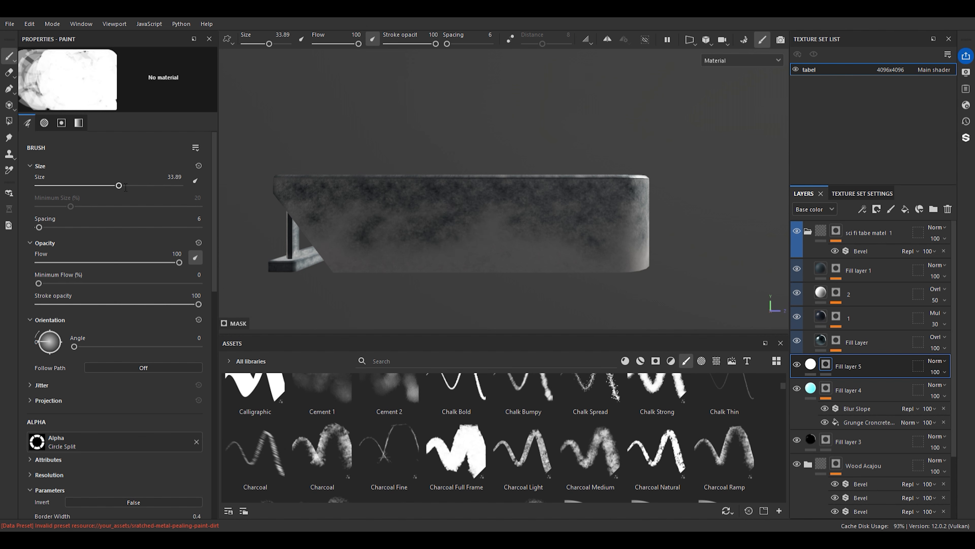
Enable pen pressure for the brush size, test it with ring stamps on the outer face, and undo them
{"action": "left_click", "coordinate": [196, 180]}
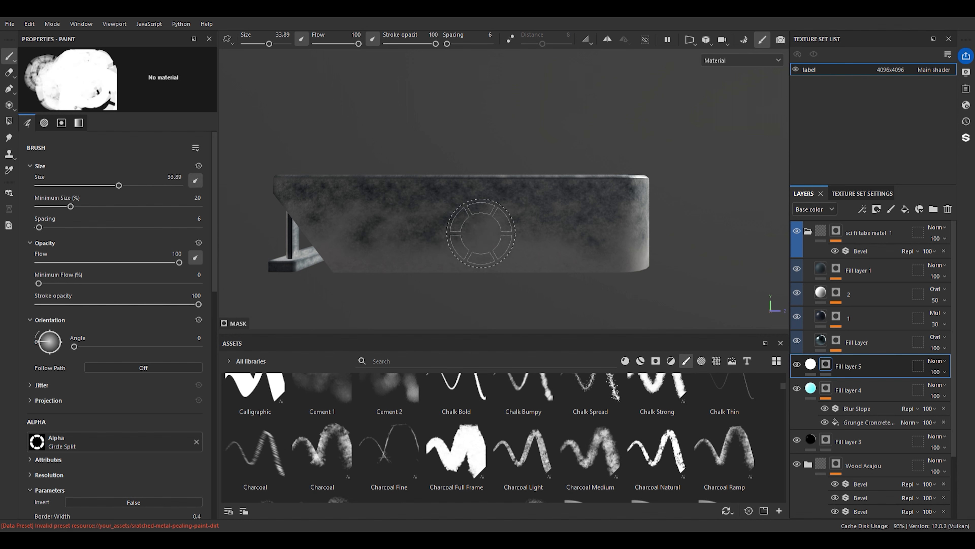
{"action": "left_click", "coordinate": [470, 226]}
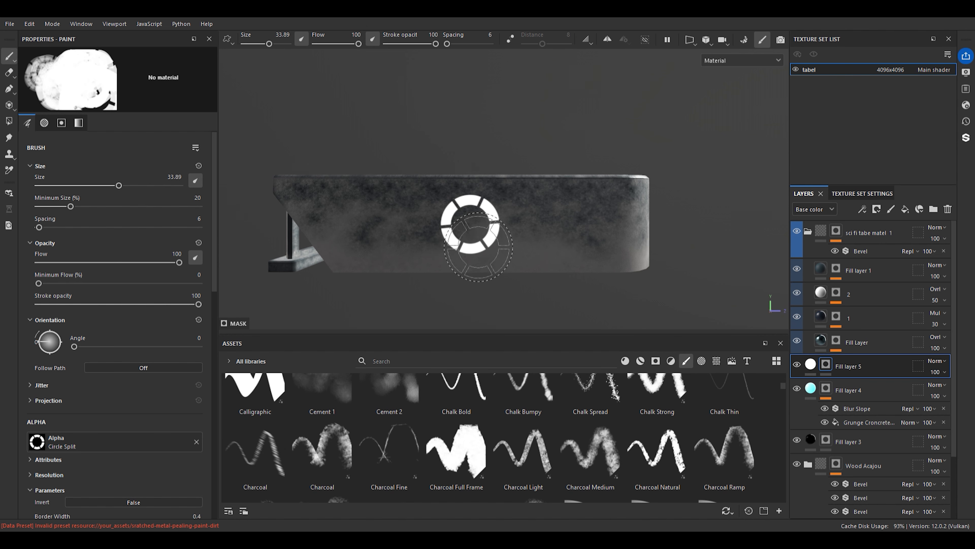
{"action": "key", "text": "ctrl+z"}
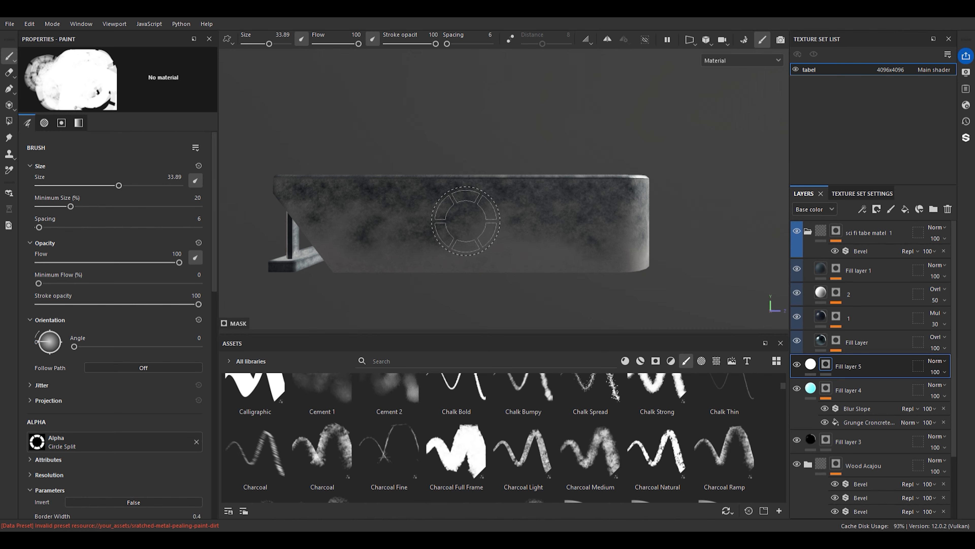
{"action": "scroll", "coordinate": [684, 453], "scroll_direction": "up", "scroll_amount": 5}
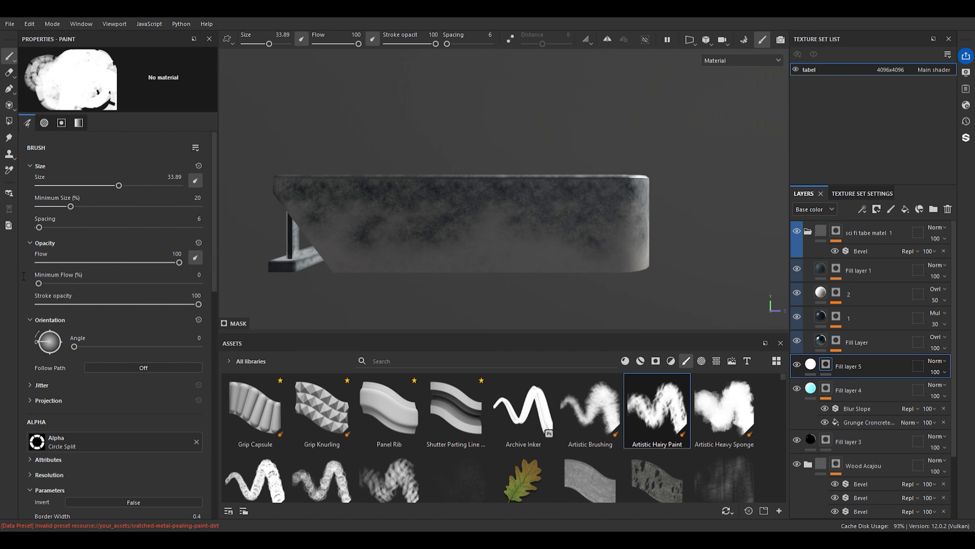
{"action": "left_click", "coordinate": [198, 184]}
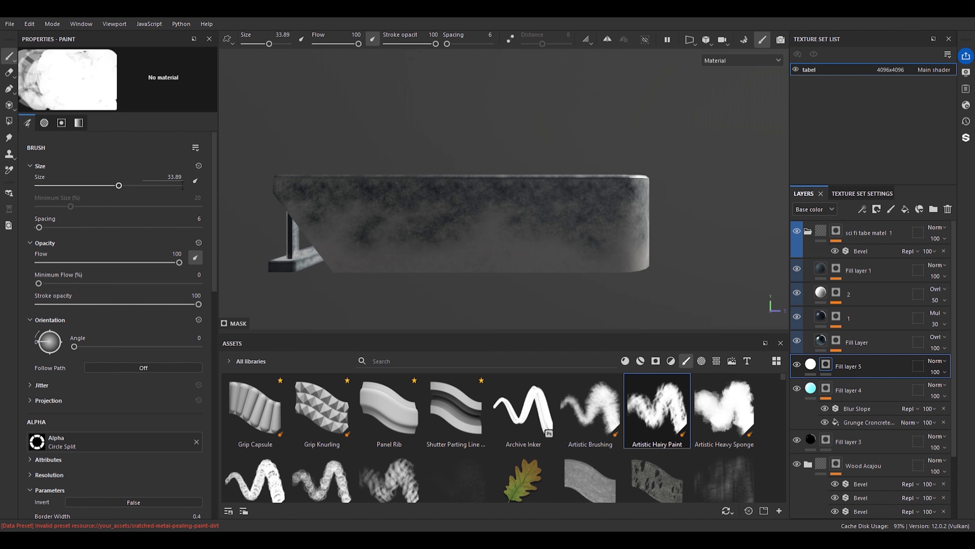
{"action": "left_click", "coordinate": [197, 186]}
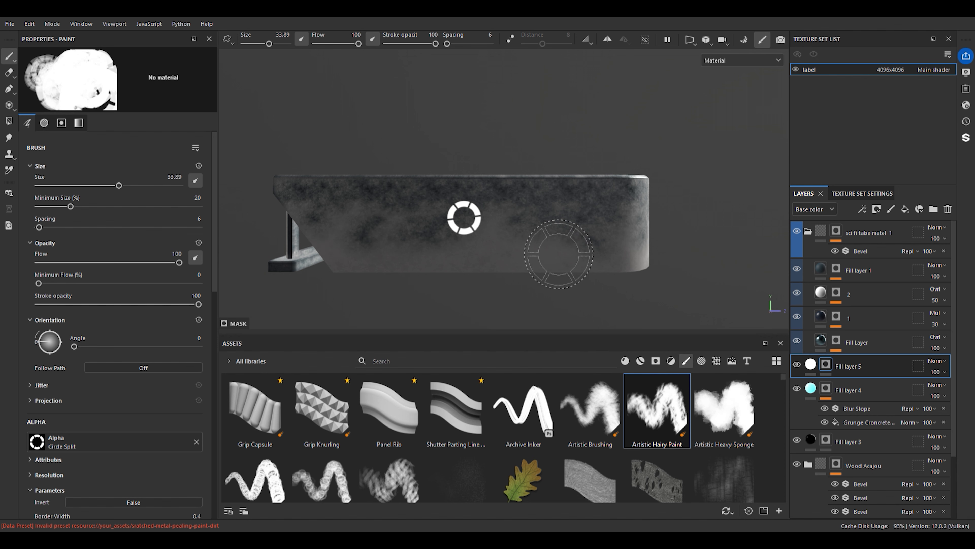
{"action": "key", "text": "ctrl"}
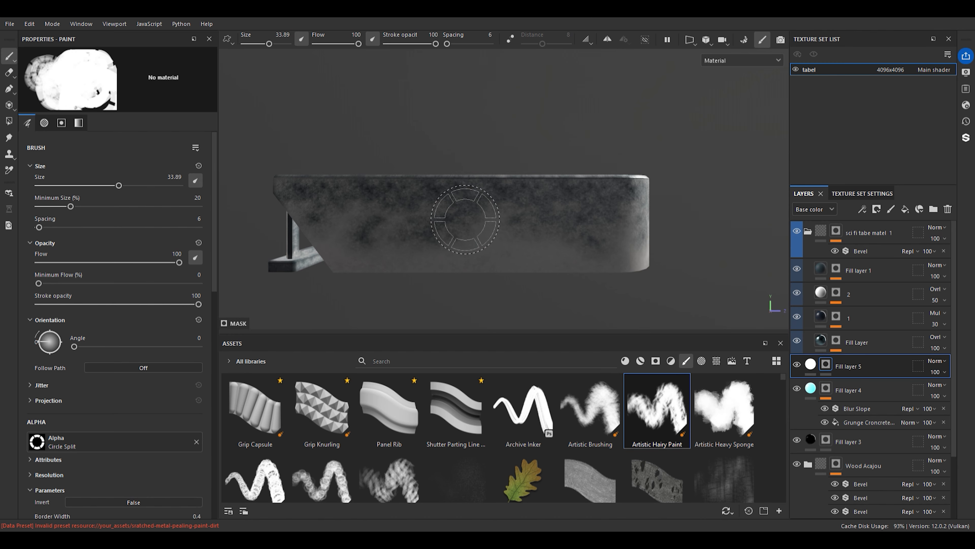
Stamp a large Circle Split ring on the table's long outer face in the mask of Fill layer 5
{"action": "mouse_move", "coordinate": [485, 306]}
{"action": "left_mouse_down", "text": "alt"}
{"action": "mouse_move", "coordinate": [484, 276]}
{"action": "mouse_move", "coordinate": [510, 249]}
{"action": "mouse_move", "coordinate": [516, 310]}
{"action": "mouse_move", "coordinate": [427, 248]}
{"action": "mouse_move", "coordinate": [423, 222]}
{"action": "left_mouse_up", "text": "alt"}
{"action": "scroll", "coordinate": [518, 247], "scroll_direction": "up", "scroll_amount": 3}
{"action": "scroll", "coordinate": [482, 277], "scroll_direction": "up", "scroll_amount": 3}
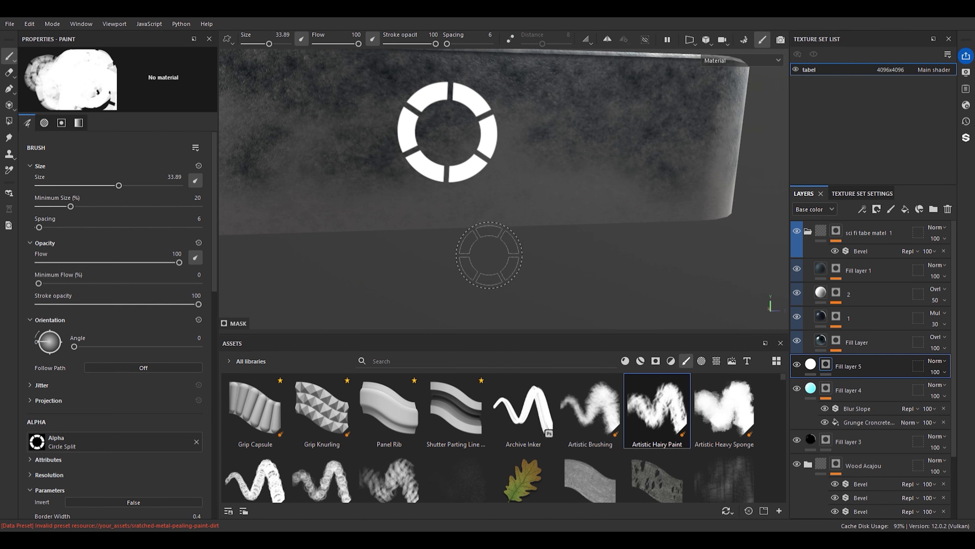
Replace the brush alpha with the Almendra Bold text font
{"action": "scroll", "coordinate": [98, 460], "scroll_direction": "down", "scroll_amount": 1}
{"action": "scroll", "coordinate": [98, 459], "scroll_direction": "down", "scroll_amount": 1}
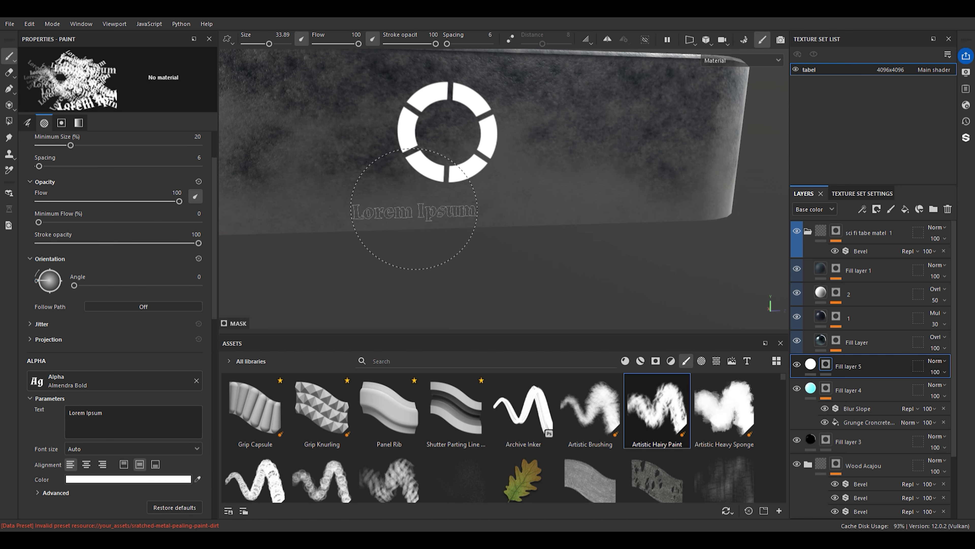
{"action": "scroll", "coordinate": [363, 185], "scroll_direction": "down", "scroll_amount": 3}
{"action": "scroll", "coordinate": [418, 202], "scroll_direction": "up", "scroll_amount": 5}
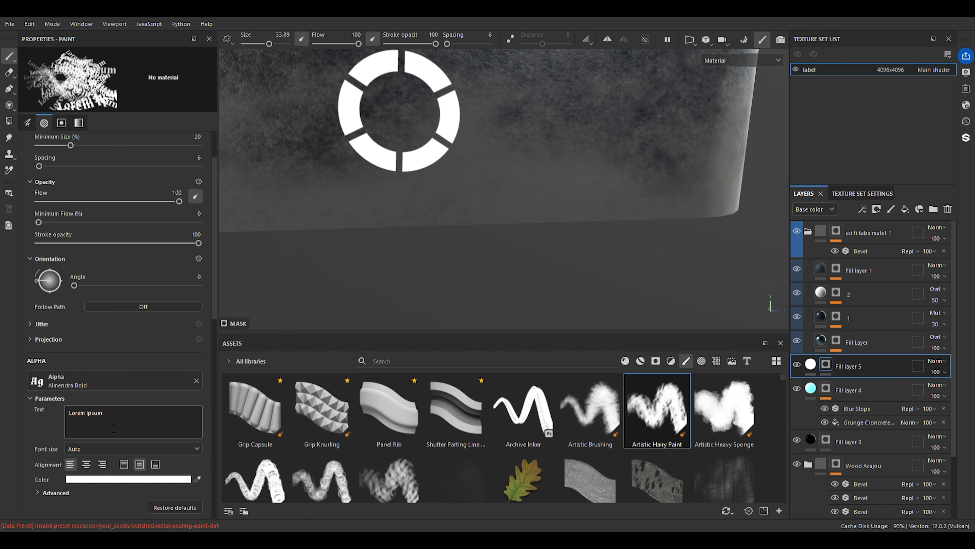
Replace the brush alpha's placeholder text with NOVA
{"action": "left_click", "coordinate": [126, 422]}
{"action": "key", "text": "BackSpace"}
{"action": "key", "text": "BackSpace"}
{"action": "key", "text": "BackSpace"}
{"action": "key", "text": "BackSpace"}
{"action": "key", "text": "BackSpace"}
{"action": "key", "text": "BackSpace"}
{"action": "key", "text": "BackSpace"}
{"action": "key", "text": "BackSpace"}
{"action": "key", "text": "BackSpace"}
{"action": "key", "text": "BackSpace"}
{"action": "key", "text": "BackSpace"}
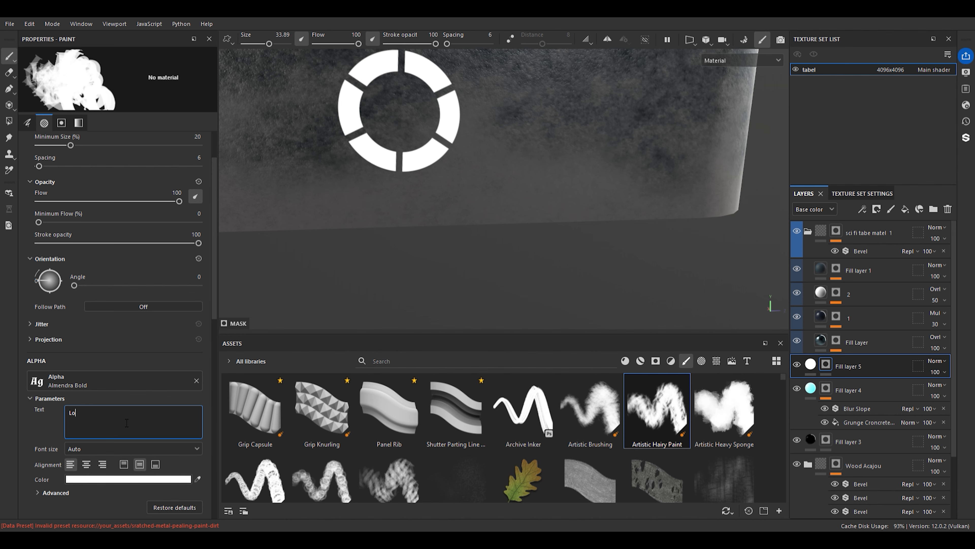
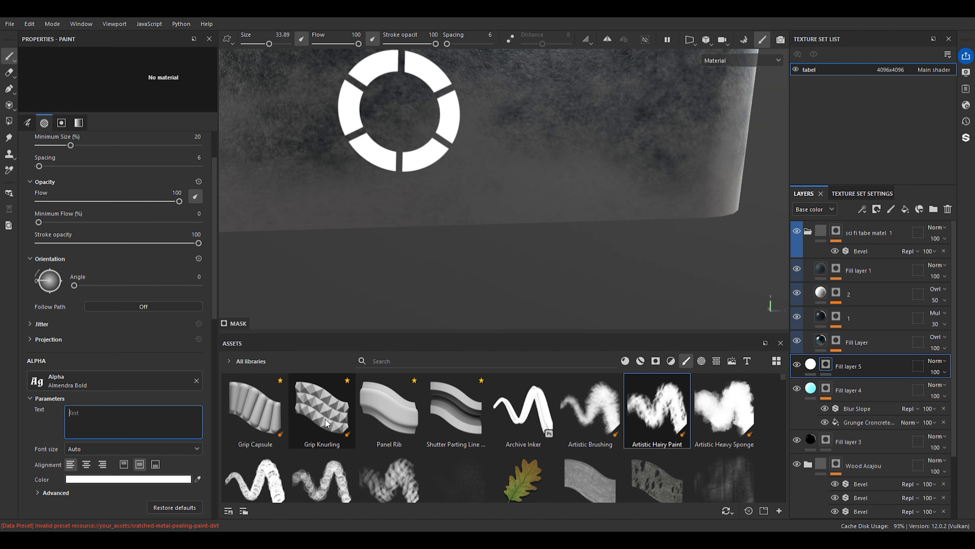
{"action": "type", "text": "A"}
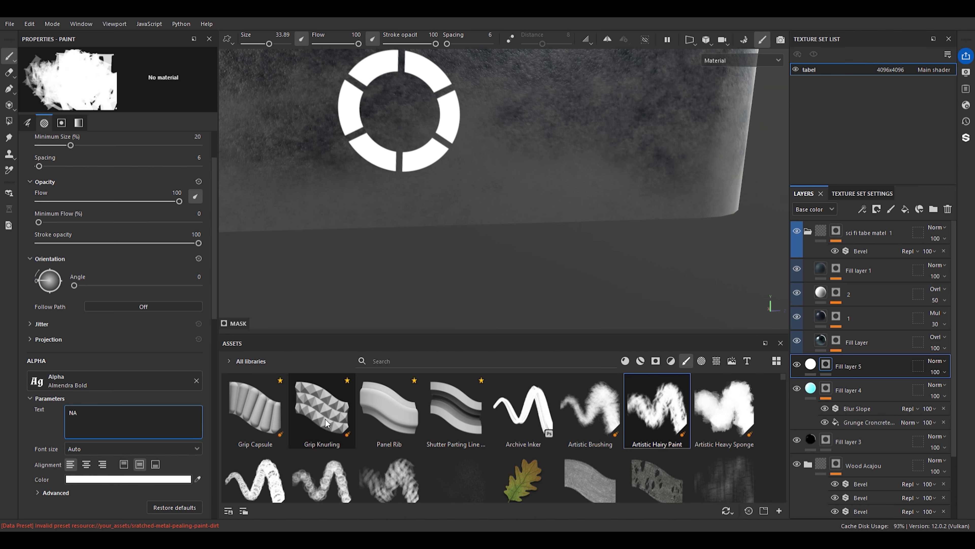
{"action": "type", "text": "JOVA"}
{"action": "key", "text": "BackSpace"}
{"action": "key", "text": "BackSpace"}
{"action": "key", "text": "BackSpace"}
{"action": "key", "text": "BackSpace"}
{"action": "key", "text": "BackSpace"}
{"action": "key", "text": "BackSpace"}
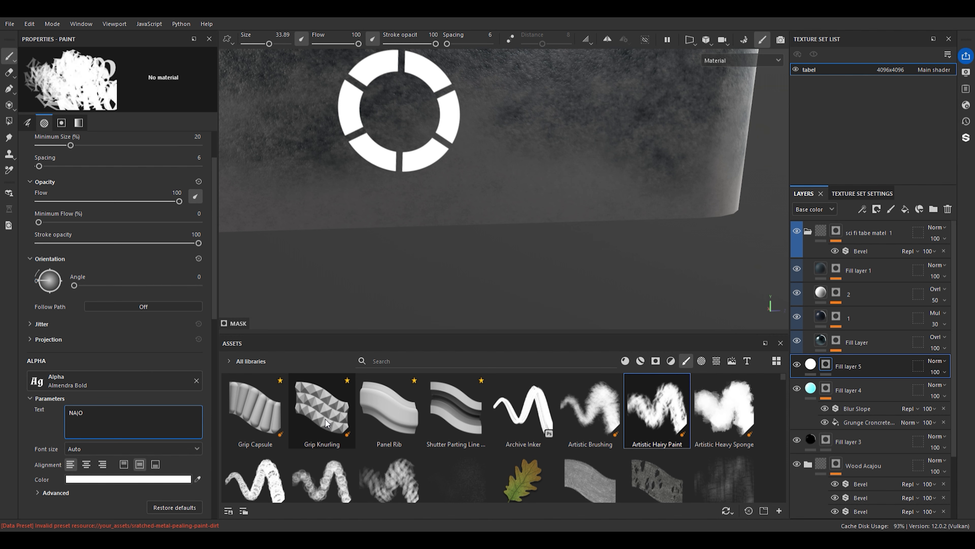
{"action": "type", "text": "N"}
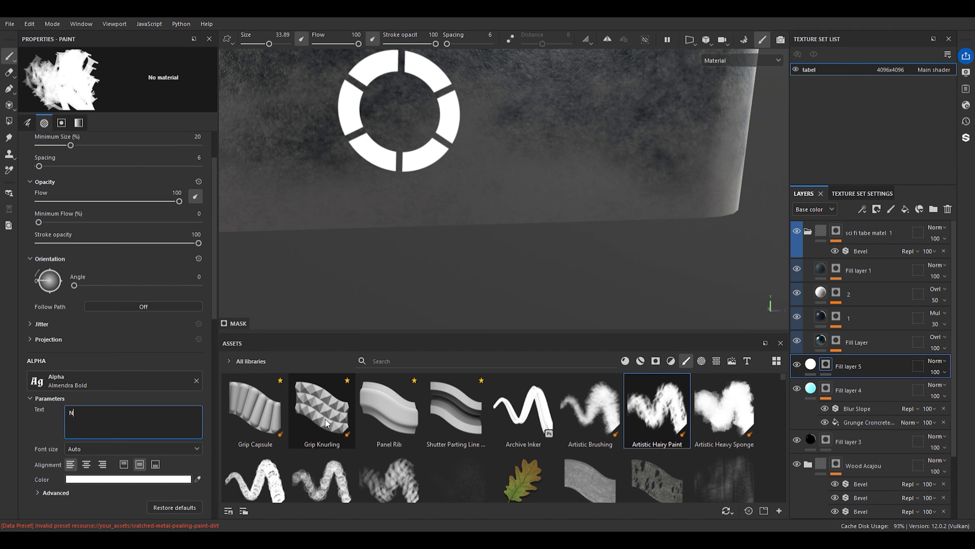
{"action": "type", "text": "OV"}
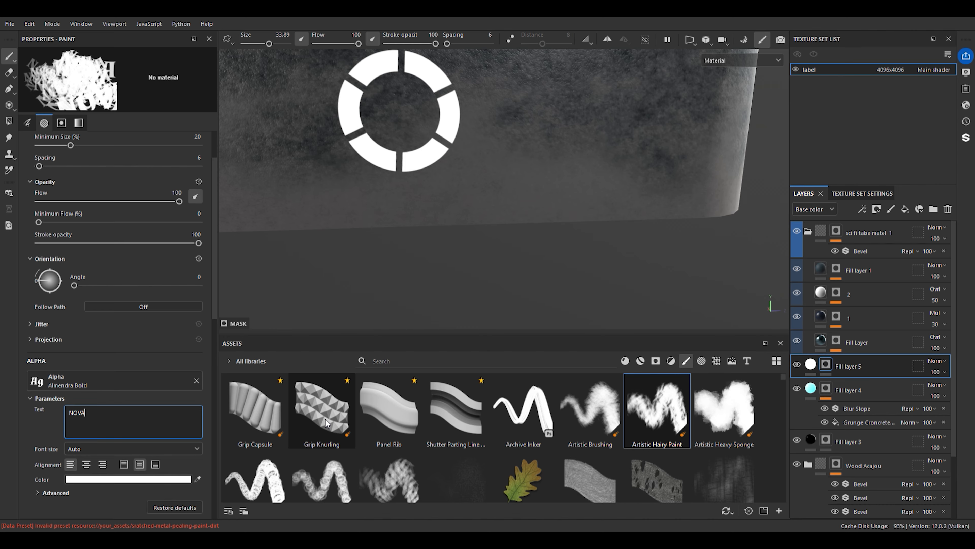
{"action": "type", "text": "A"}
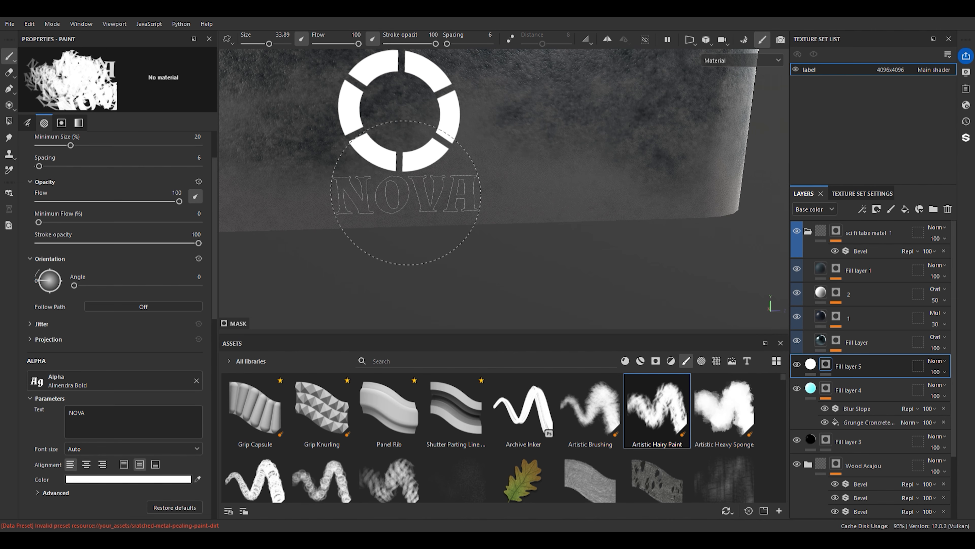
Stamp the NOVA lettering directly beneath the ring on the table's outer face
{"action": "left_click", "coordinate": [406, 193]}
{"action": "scroll", "coordinate": [444, 161], "scroll_direction": "down", "scroll_amount": 8}
{"action": "left_click_drag", "start_coordinate": [483, 181], "coordinate": [445, 186], "text": "alt"}
{"action": "scroll", "coordinate": [444, 186], "scroll_direction": "up", "scroll_amount": 10}
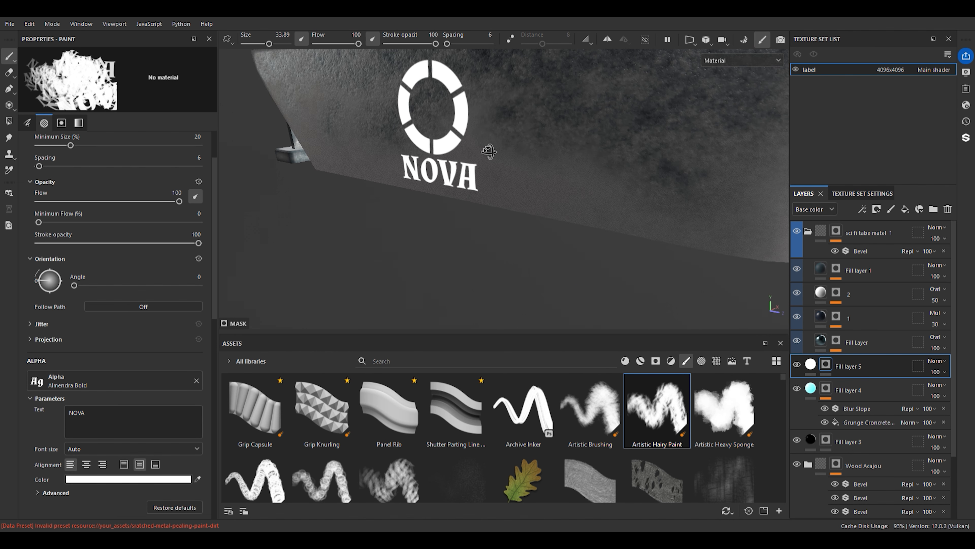
Examine the ring and NOVA lettering on the outer face from several angles and distances
{"action": "scroll", "coordinate": [494, 141], "scroll_direction": "down", "scroll_amount": 6}
{"action": "left_click_drag", "start_coordinate": [495, 142], "coordinate": [555, 175], "text": "alt"}
{"action": "scroll", "coordinate": [557, 148], "scroll_direction": "up", "scroll_amount": 8}
{"action": "scroll", "coordinate": [568, 149], "scroll_direction": "down", "scroll_amount": 5}
{"action": "scroll", "coordinate": [516, 155], "scroll_direction": "up", "scroll_amount": 7}
{"action": "scroll", "coordinate": [515, 155], "scroll_direction": "down", "scroll_amount": 5}
{"action": "left_click_drag", "start_coordinate": [544, 157], "coordinate": [544, 201], "text": "alt"}
{"action": "scroll", "coordinate": [538, 153], "scroll_direction": "down", "scroll_amount": 2}
{"action": "scroll", "coordinate": [499, 230], "scroll_direction": "up", "scroll_amount": 3}
{"action": "scroll", "coordinate": [534, 191], "scroll_direction": "down", "scroll_amount": 1}
{"action": "middle_click_drag", "start_coordinate": [532, 184], "coordinate": [584, 156], "text": "alt"}
Enable the height channel on Fill layer 5 and set its height to -0.7955
{"action": "left_click", "coordinate": [810, 363]}
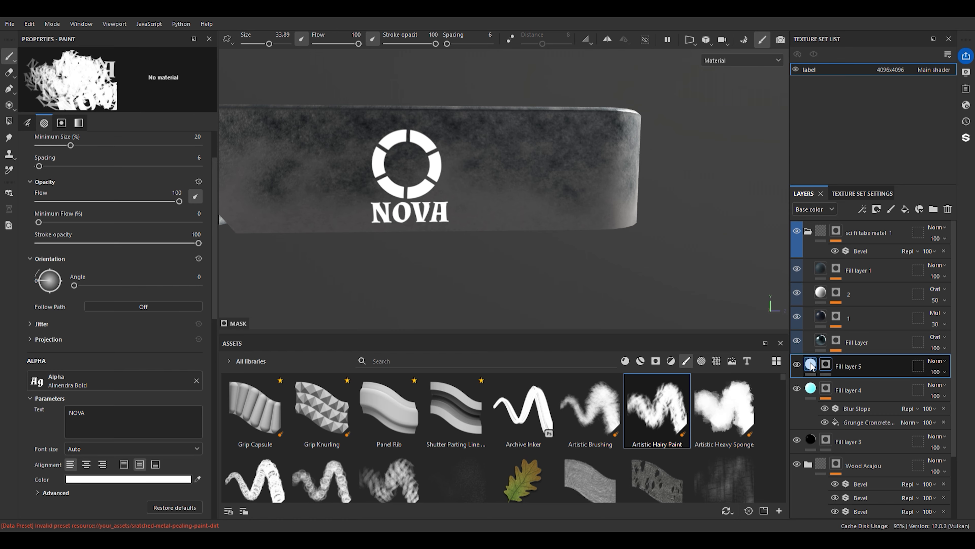
{"action": "scroll", "coordinate": [364, 172], "scroll_direction": "up", "scroll_amount": 2}
{"action": "scroll", "coordinate": [480, 168], "scroll_direction": "up", "scroll_amount": 2}
{"action": "left_click_drag", "start_coordinate": [480, 168], "coordinate": [541, 228], "text": "alt"}
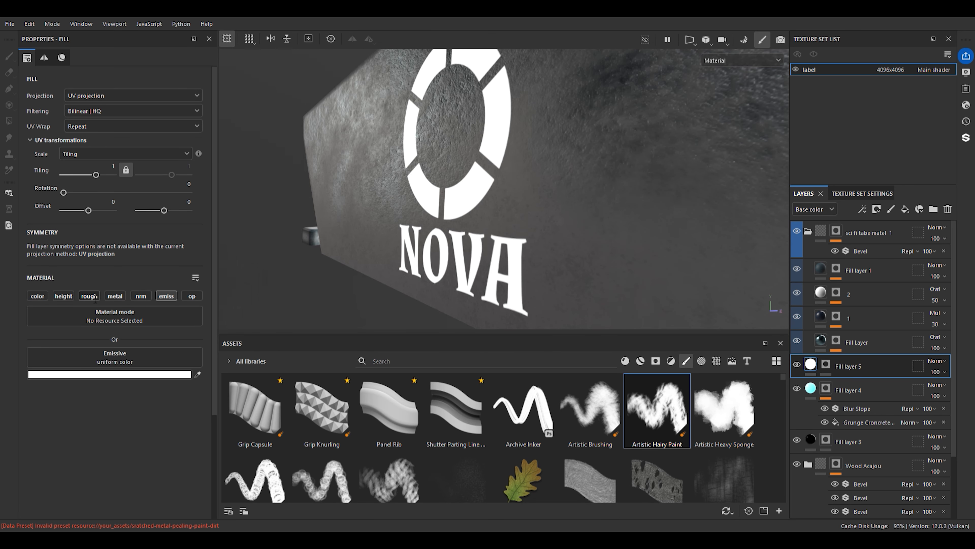
{"action": "left_click", "coordinate": [64, 297]}
{"action": "left_click_drag", "start_coordinate": [107, 383], "coordinate": [81, 388]}
{"action": "scroll", "coordinate": [518, 255], "scroll_direction": "up", "scroll_amount": 4}
{"action": "left_click_drag", "start_coordinate": [538, 228], "coordinate": [485, 185], "text": "alt"}
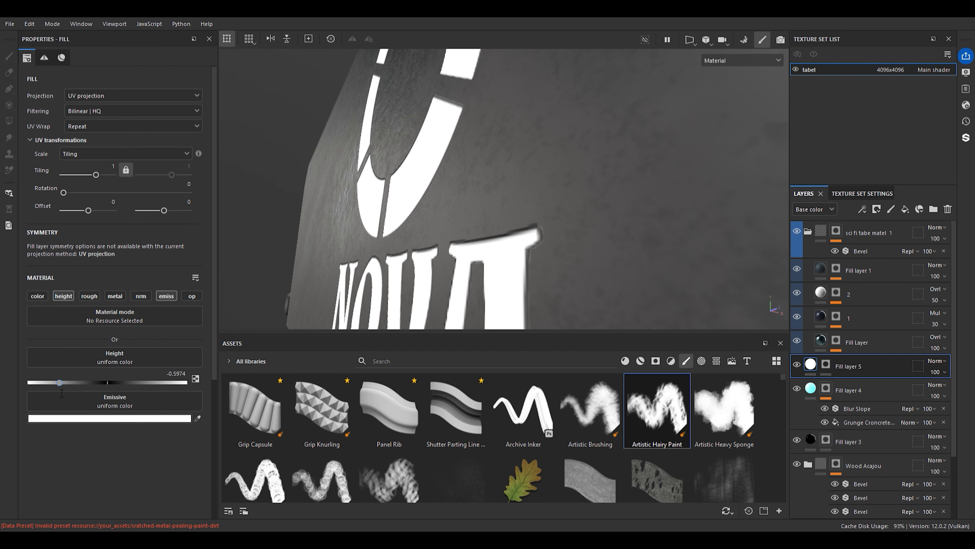
Examine the logo's height relief up close and its look on the whole outer face
{"action": "left_click_drag", "start_coordinate": [445, 248], "coordinate": [229, 177], "text": "alt"}
{"action": "left_click_drag", "start_coordinate": [709, 176], "coordinate": [384, 200], "text": "alt"}
{"action": "scroll", "coordinate": [387, 195], "scroll_direction": "down", "scroll_amount": 10}
{"action": "left_click_drag", "start_coordinate": [494, 182], "coordinate": [548, 196], "text": "alt"}
{"action": "scroll", "coordinate": [547, 195], "scroll_direction": "up", "scroll_amount": 4}
{"action": "left_click_drag", "start_coordinate": [438, 182], "coordinate": [554, 229], "text": "alt"}
{"action": "scroll", "coordinate": [539, 172], "scroll_direction": "up", "scroll_amount": 5}
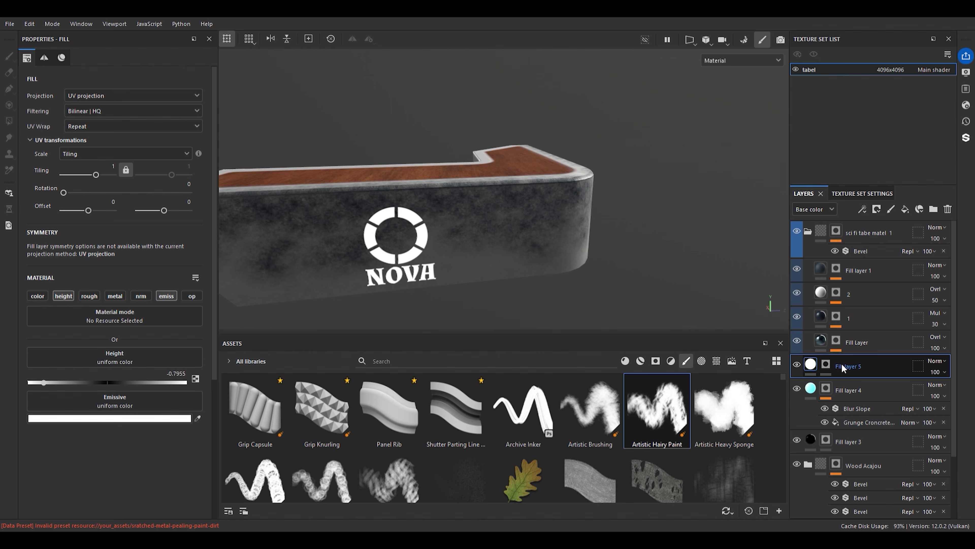
Duplicate Fill layer 5 as a hidden copy and select the original layer's mask for painting
{"action": "key", "text": "ctrl+d"}
{"action": "left_click", "coordinate": [817, 391]}
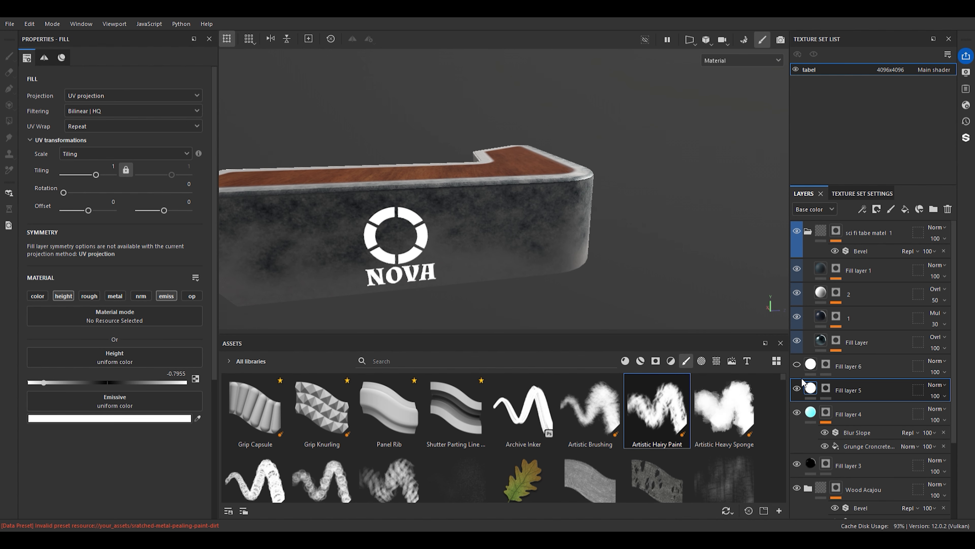
{"action": "left_click", "coordinate": [826, 388]}
Examine the table's outer face, wood inset, underside and recessed cyan openings from several angles and distances
{"action": "scroll", "coordinate": [549, 199], "scroll_direction": "down", "scroll_amount": 5}
{"action": "mouse_move", "coordinate": [548, 199]}
{"action": "left_mouse_down", "text": "alt"}
{"action": "mouse_move", "coordinate": [591, 264]}
{"action": "mouse_move", "coordinate": [568, 231]}
{"action": "mouse_move", "coordinate": [480, 182]}
{"action": "mouse_move", "coordinate": [509, 178]}
{"action": "mouse_move", "coordinate": [588, 207]}
{"action": "mouse_move", "coordinate": [557, 215]}
{"action": "mouse_move", "coordinate": [461, 188]}
{"action": "mouse_move", "coordinate": [498, 222]}
{"action": "mouse_move", "coordinate": [495, 213]}
{"action": "mouse_move", "coordinate": [373, 198]}
{"action": "left_mouse_up", "text": "alt"}
{"action": "scroll", "coordinate": [537, 200], "scroll_direction": "up", "scroll_amount": 4}
{"action": "mouse_move", "coordinate": [373, 198]}
{"action": "middle_mouse_down", "text": "alt"}
{"action": "mouse_move", "coordinate": [588, 129]}
{"action": "mouse_move", "coordinate": [380, 156]}
{"action": "middle_mouse_up", "text": "alt"}
{"action": "mouse_move", "coordinate": [383, 157]}
{"action": "right_mouse_down", "text": "alt"}
{"action": "mouse_move", "coordinate": [530, 184]}
{"action": "mouse_move", "coordinate": [505, 169]}
{"action": "right_mouse_up", "text": "alt"}
{"action": "middle_click_drag", "start_coordinate": [457, 182], "coordinate": [694, 126], "text": "alt"}
{"action": "mouse_move", "coordinate": [695, 127]}
{"action": "left_mouse_down", "text": "alt"}
{"action": "mouse_move", "coordinate": [483, 180]}
{"action": "mouse_move", "coordinate": [580, 151]}
{"action": "left_mouse_up", "text": "alt"}
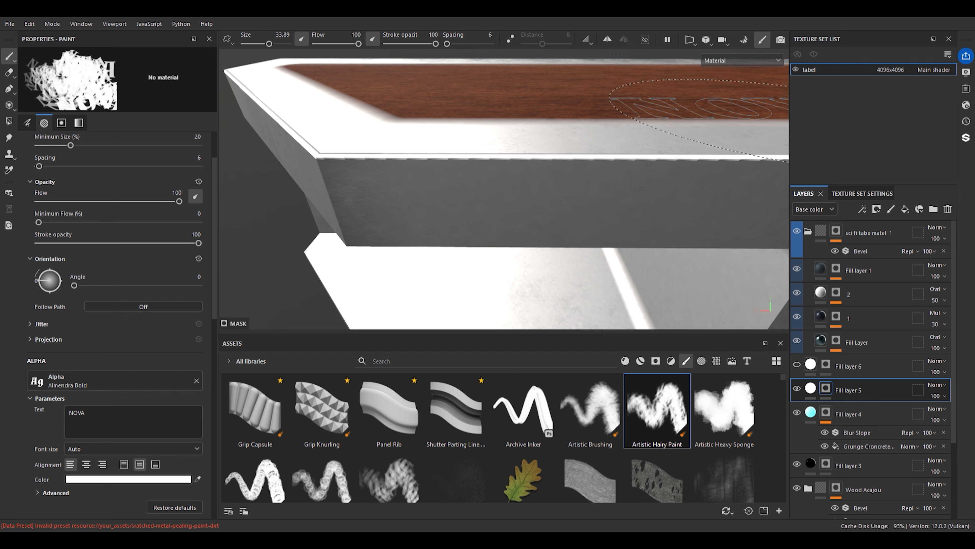
{"action": "left_click_drag", "start_coordinate": [783, 109], "coordinate": [496, 154], "text": "alt"}
{"action": "scroll", "coordinate": [511, 138], "scroll_direction": "down", "scroll_amount": 3}
{"action": "left_click_drag", "start_coordinate": [540, 104], "coordinate": [632, 162], "text": "alt"}
{"action": "scroll", "coordinate": [562, 165], "scroll_direction": "up", "scroll_amount": 2}
{"action": "scroll", "coordinate": [556, 165], "scroll_direction": "down", "scroll_amount": 2}
{"action": "left_click_drag", "start_coordinate": [557, 165], "coordinate": [503, 126], "text": "alt"}
{"action": "scroll", "coordinate": [503, 126], "scroll_direction": "down", "scroll_amount": 4}
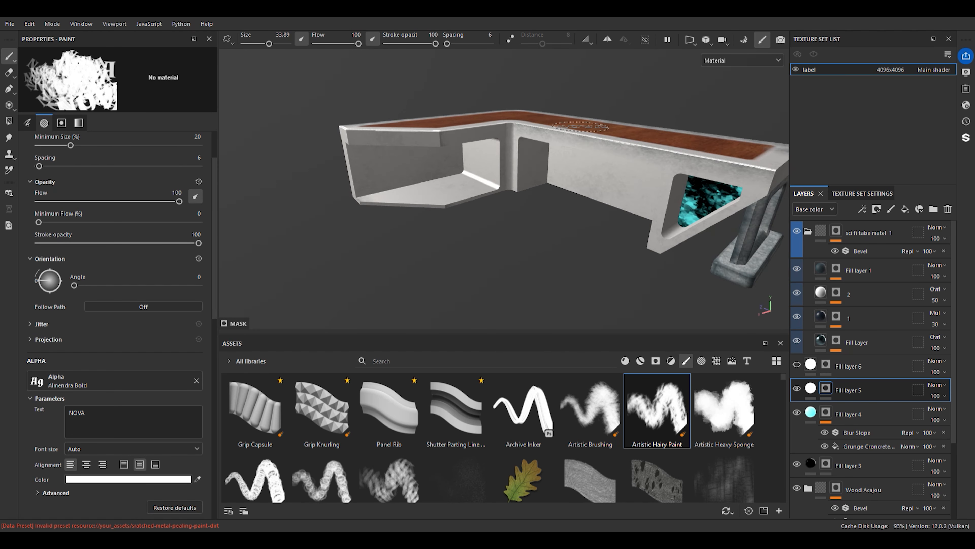
{"action": "left_click_drag", "start_coordinate": [599, 142], "coordinate": [464, 136], "text": "alt"}
{"action": "scroll", "coordinate": [614, 215], "scroll_direction": "up", "scroll_amount": 2}
{"action": "left_click_drag", "start_coordinate": [614, 215], "coordinate": [510, 116], "text": "alt"}
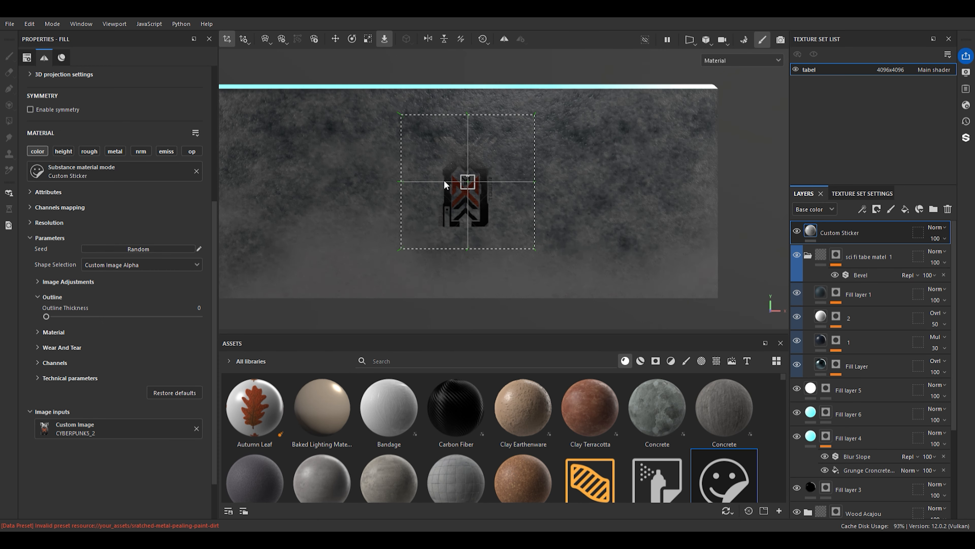
Try rotating the Custom Sticker projection freehand in the plane of the table's outer face and undo the rotation
{"action": "left_click_drag", "start_coordinate": [444, 185], "coordinate": [495, 209], "text": "alt"}
{"action": "scroll", "coordinate": [517, 210], "scroll_direction": "down", "scroll_amount": 3}
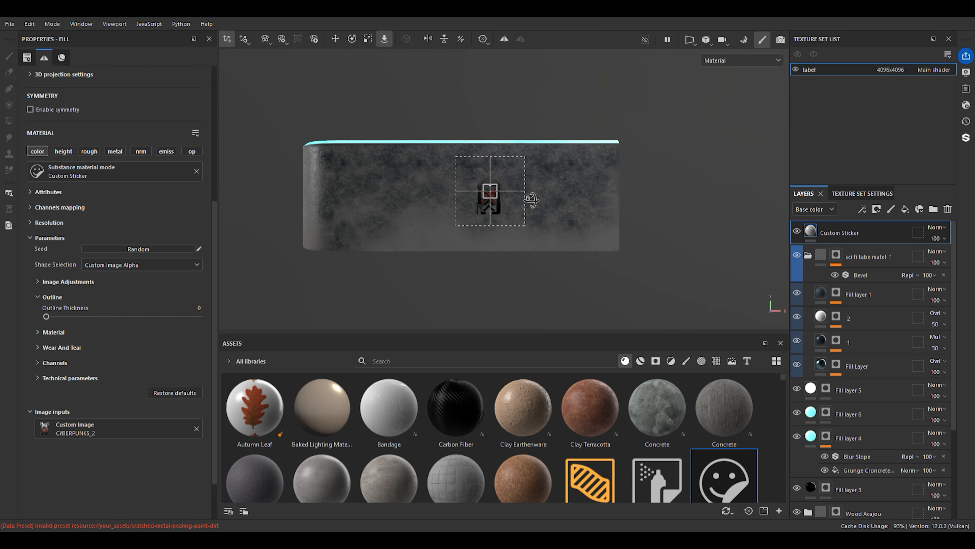
{"action": "scroll", "coordinate": [518, 195], "scroll_direction": "up", "scroll_amount": 2}
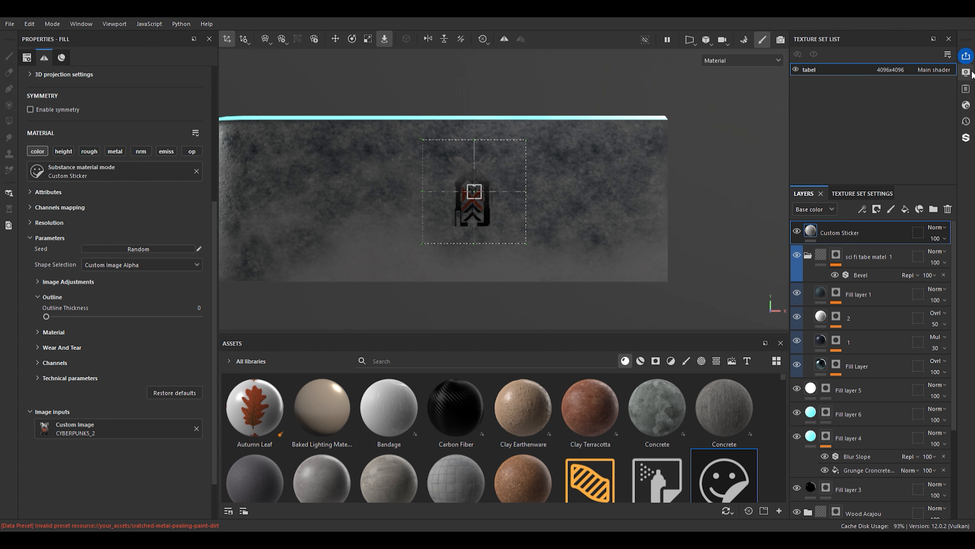
{"action": "key", "text": "e"}
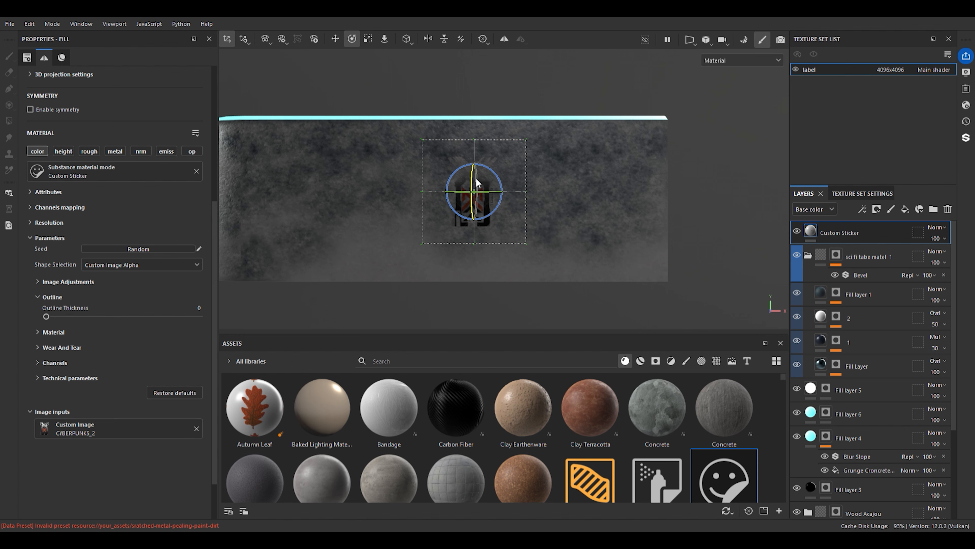
{"action": "key", "text": "q"}
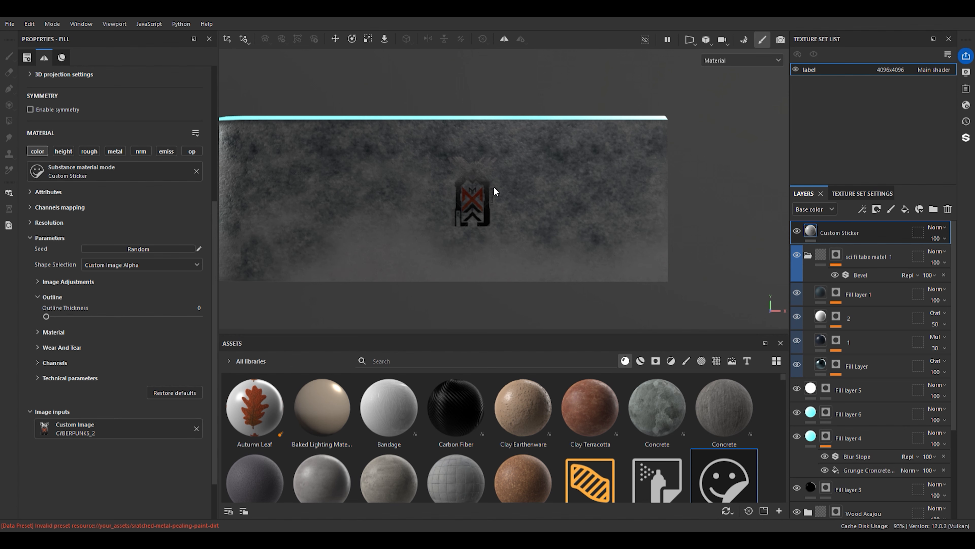
{"action": "key", "text": "w"}
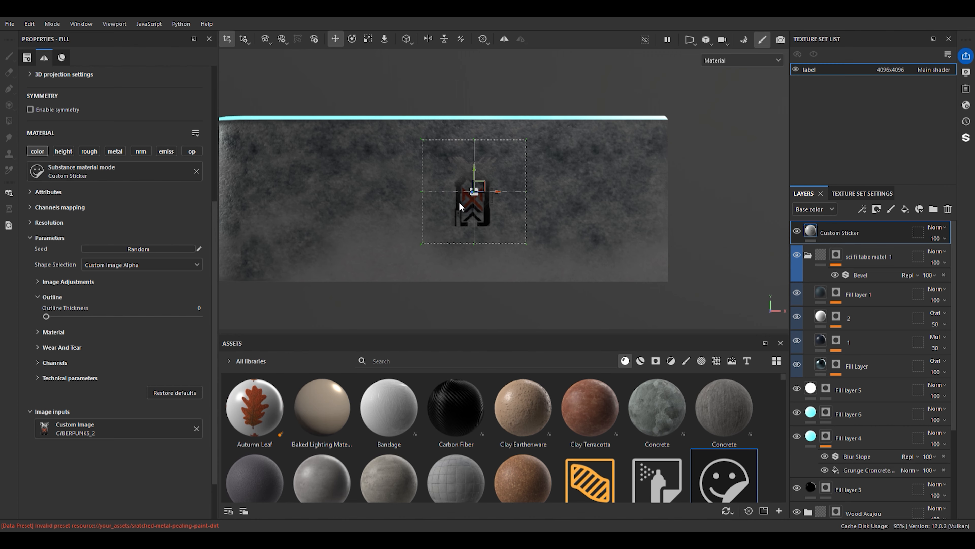
{"action": "scroll", "coordinate": [500, 192], "scroll_direction": "up", "scroll_amount": 1}
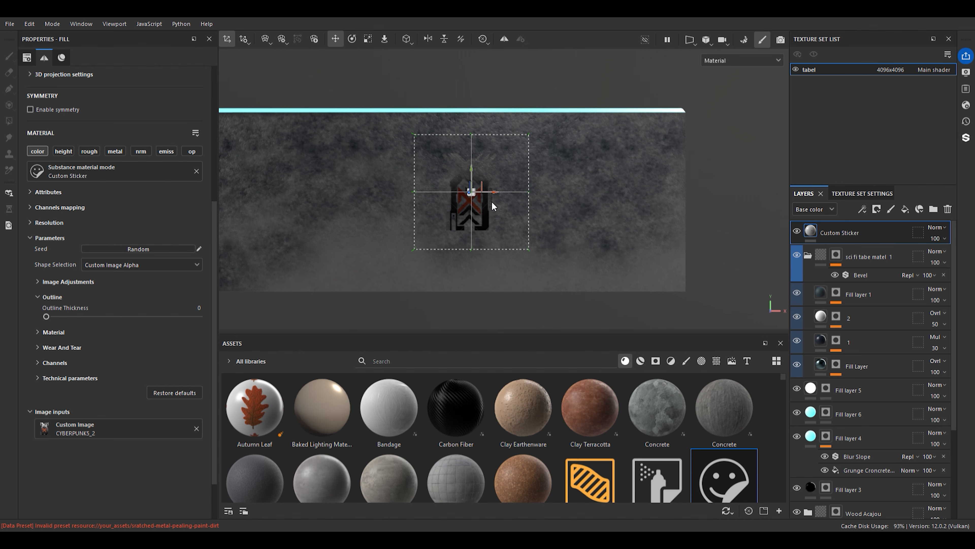
{"action": "left_click_drag", "start_coordinate": [495, 201], "coordinate": [435, 269], "text": "alt"}
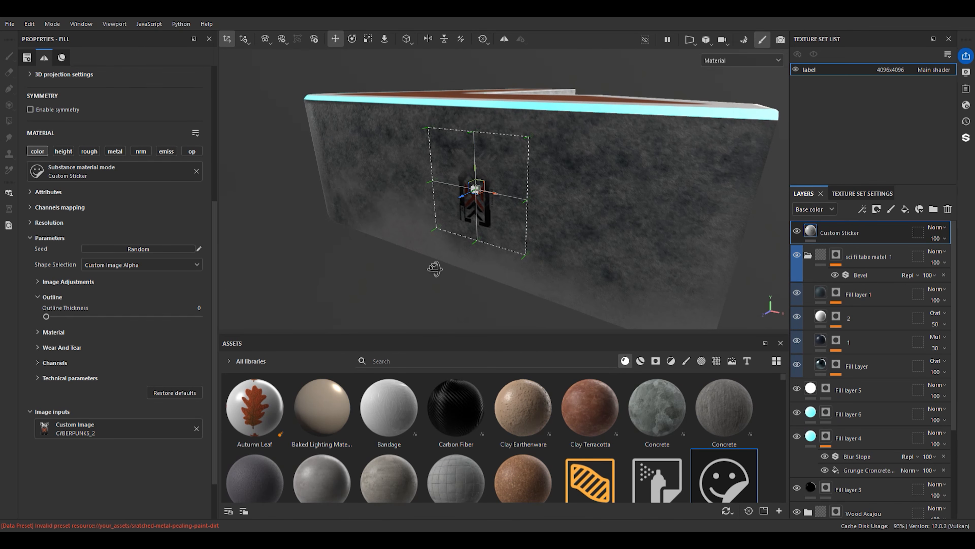
{"action": "key", "text": "e"}
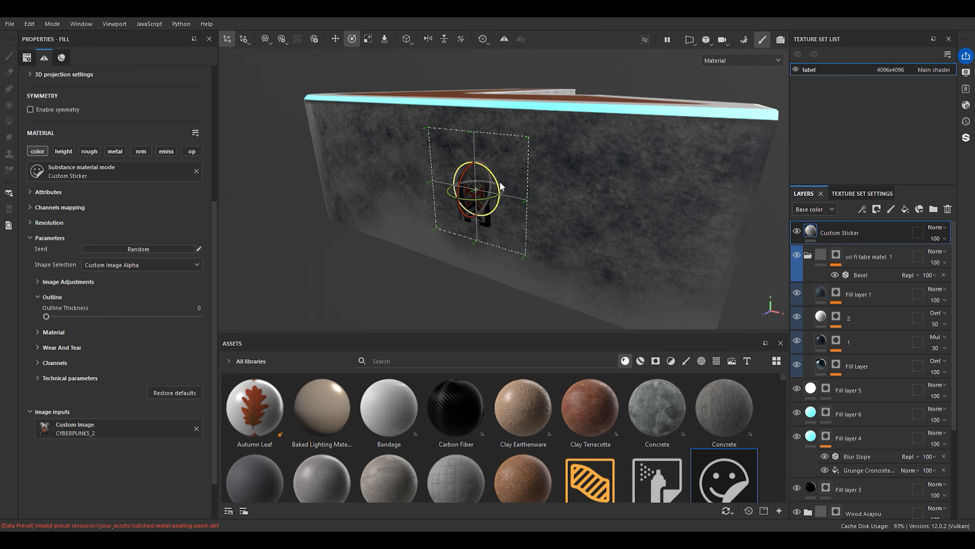
{"action": "key", "text": "r"}
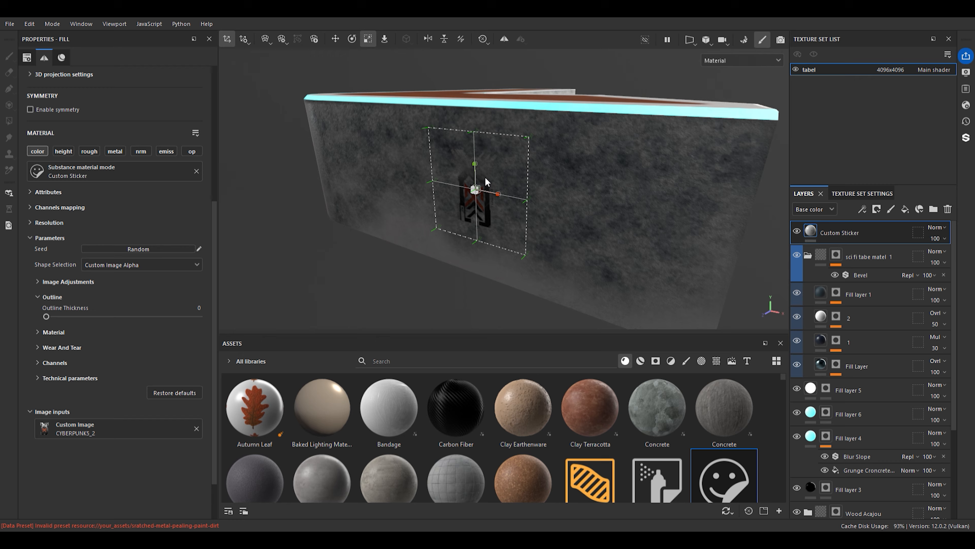
{"action": "key", "text": "w"}
{"action": "key", "text": "e"}
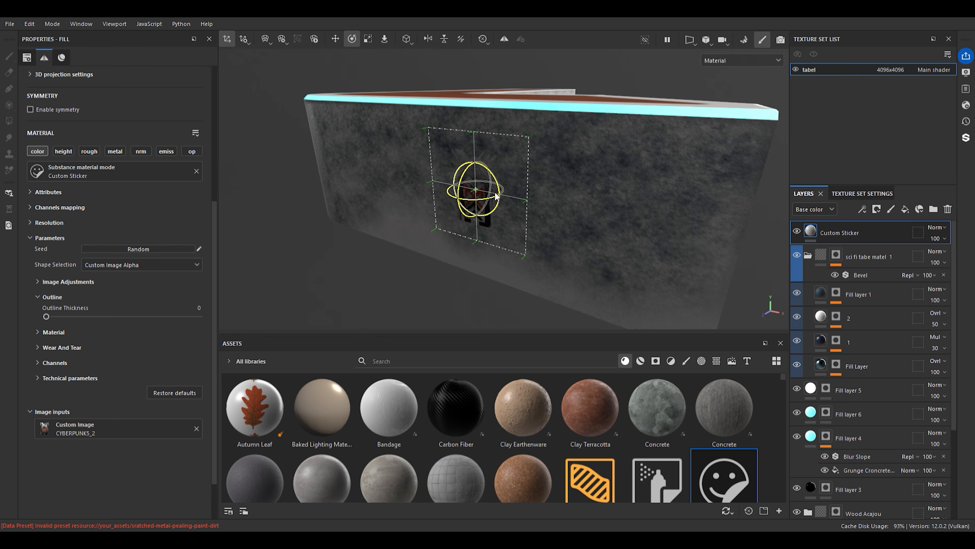
{"action": "left_click_drag", "start_coordinate": [496, 182], "coordinate": [494, 156]}
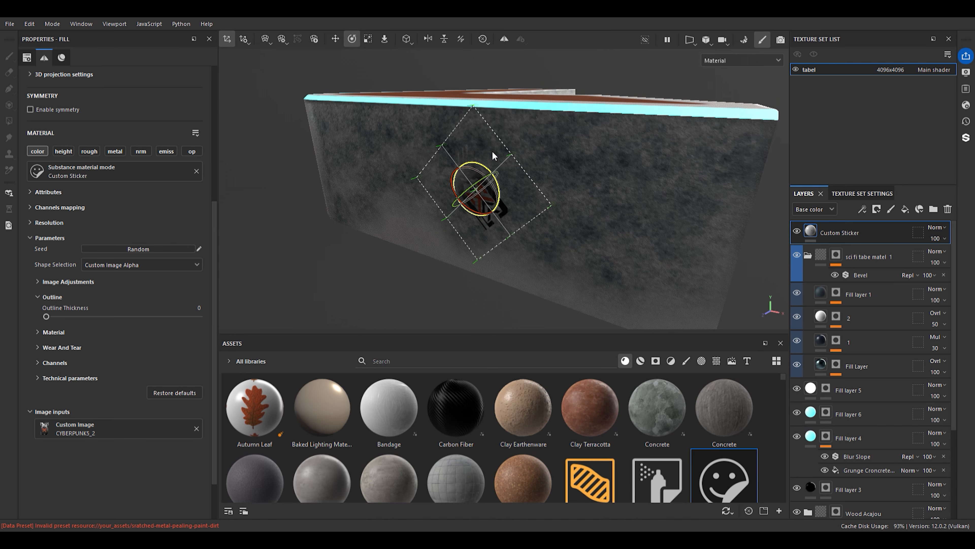
{"action": "key", "text": "ctrl+z"}
Set the Custom Sticker's UV rotation to 90 and scale its projection up until the red X emblem spans most of the face's height
{"action": "scroll", "coordinate": [75, 250], "scroll_direction": "up", "scroll_amount": 5}
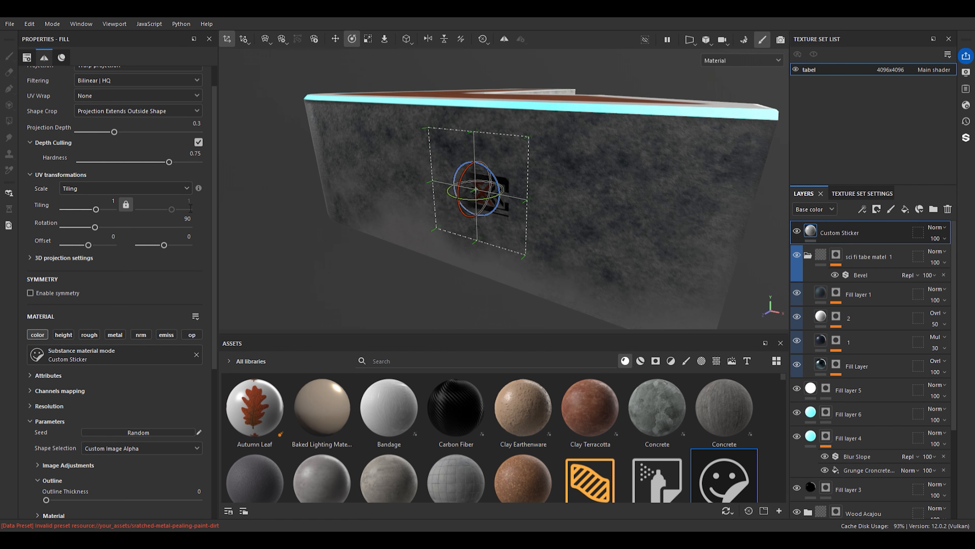
{"action": "scroll", "coordinate": [491, 208], "scroll_direction": "up", "scroll_amount": 2}
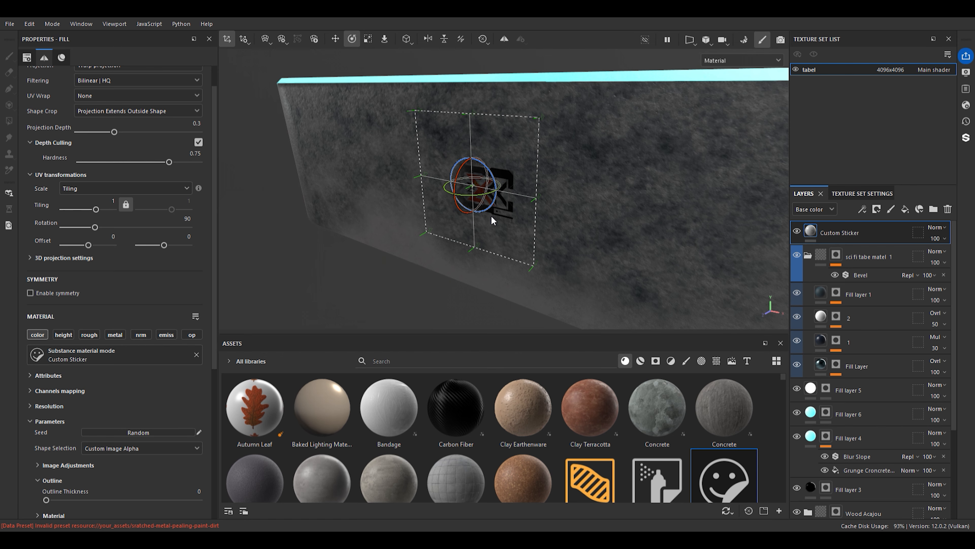
{"action": "key", "text": "r"}
{"action": "left_click_drag", "start_coordinate": [493, 188], "coordinate": [771, 154]}
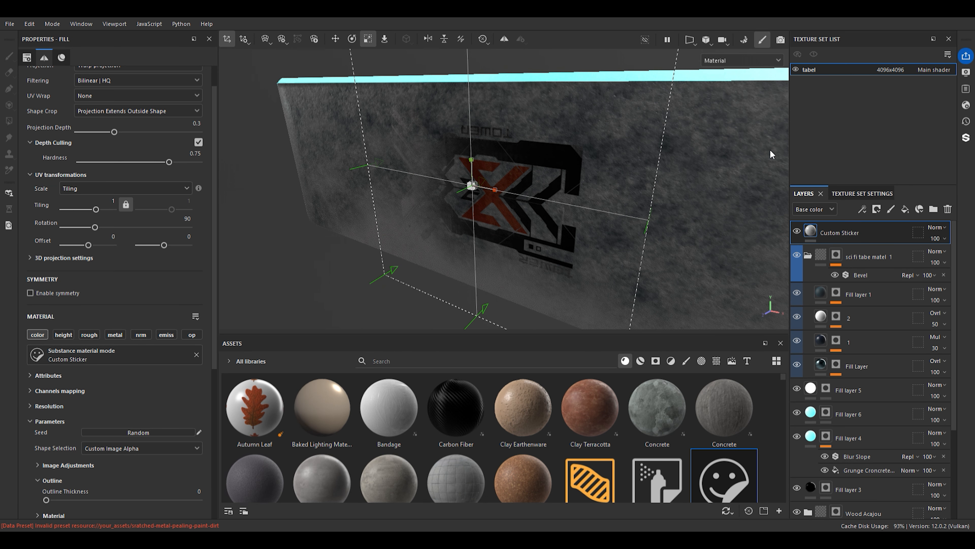
{"action": "scroll", "coordinate": [559, 142], "scroll_direction": "down", "scroll_amount": 3}
{"action": "left_click_drag", "start_coordinate": [521, 155], "coordinate": [586, 130], "text": "alt+shift"}
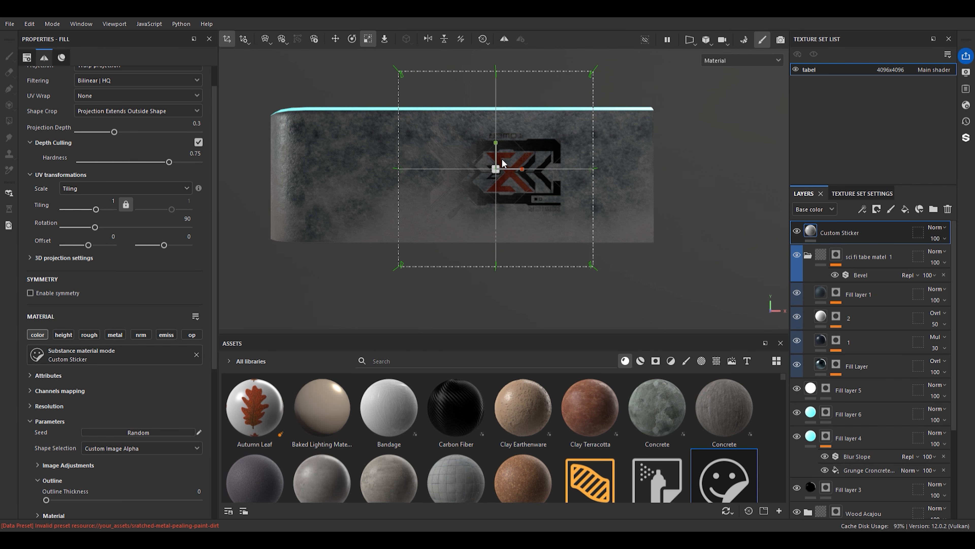
{"action": "left_click_drag", "start_coordinate": [497, 170], "coordinate": [879, 92]}
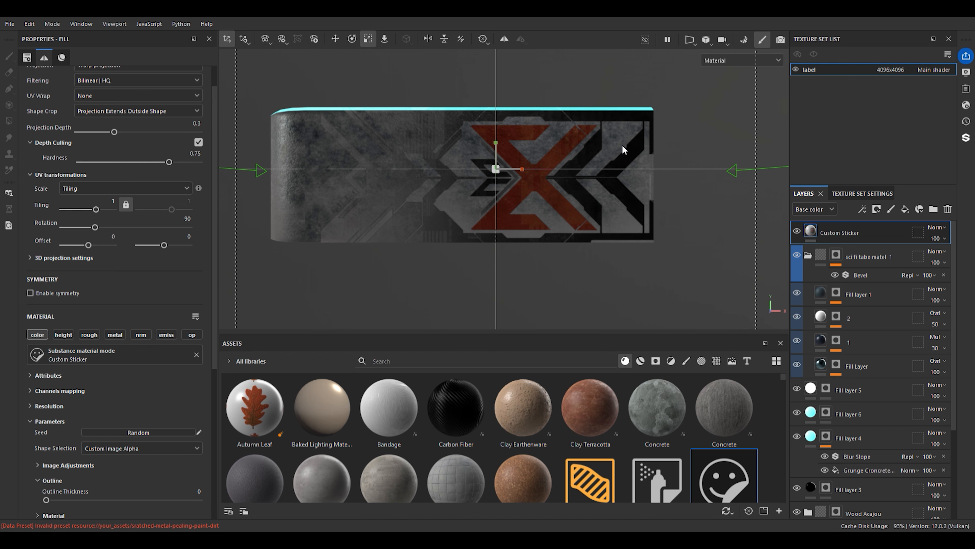
Move the sticker projection up to the face's upper edge and turn it slightly relative to the face
{"action": "key", "text": "w"}
{"action": "mouse_move", "coordinate": [497, 145]}
{"action": "left_mouse_down"}
{"action": "mouse_move", "coordinate": [497, 89]}
{"action": "mouse_move", "coordinate": [496, 230]}
{"action": "mouse_move", "coordinate": [496, 100]}
{"action": "mouse_move", "coordinate": [479, 132]}
{"action": "mouse_move", "coordinate": [505, 141]}
{"action": "left_mouse_up"}
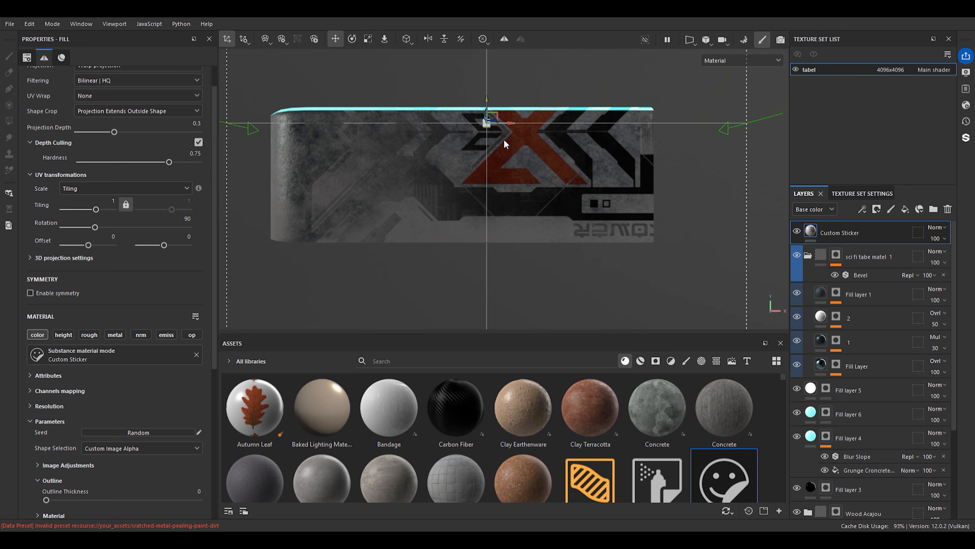
{"action": "key", "text": "e"}
{"action": "left_click_drag", "start_coordinate": [474, 120], "coordinate": [466, 139]}
{"action": "scroll", "coordinate": [543, 129], "scroll_direction": "down", "scroll_amount": 3}
{"action": "left_click_drag", "start_coordinate": [544, 130], "coordinate": [543, 138], "text": "alt"}
Shift the sticker projection vertically until the whole red X emblem fits between the upper and lower edges of the outer face
{"action": "key", "text": "w"}
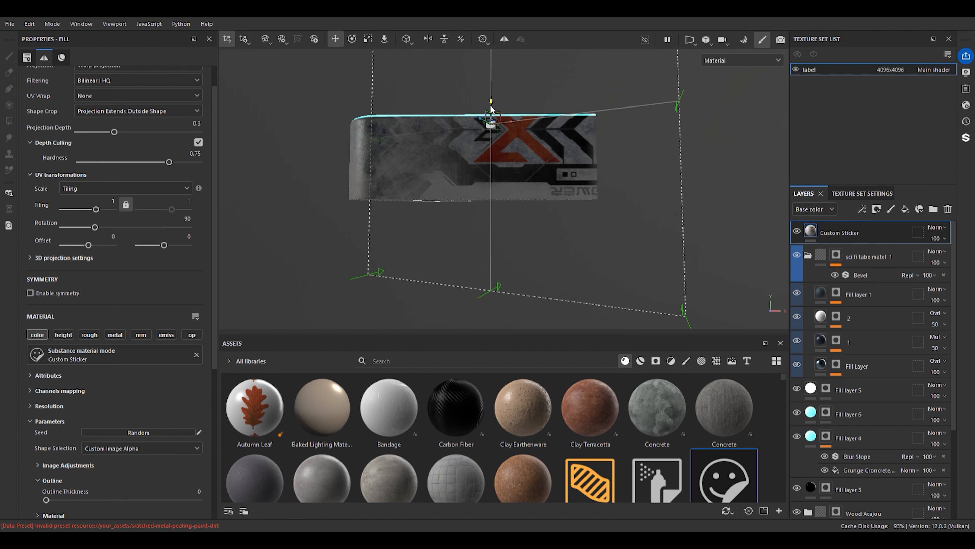
{"action": "left_click_drag", "start_coordinate": [491, 107], "coordinate": [490, 110]}
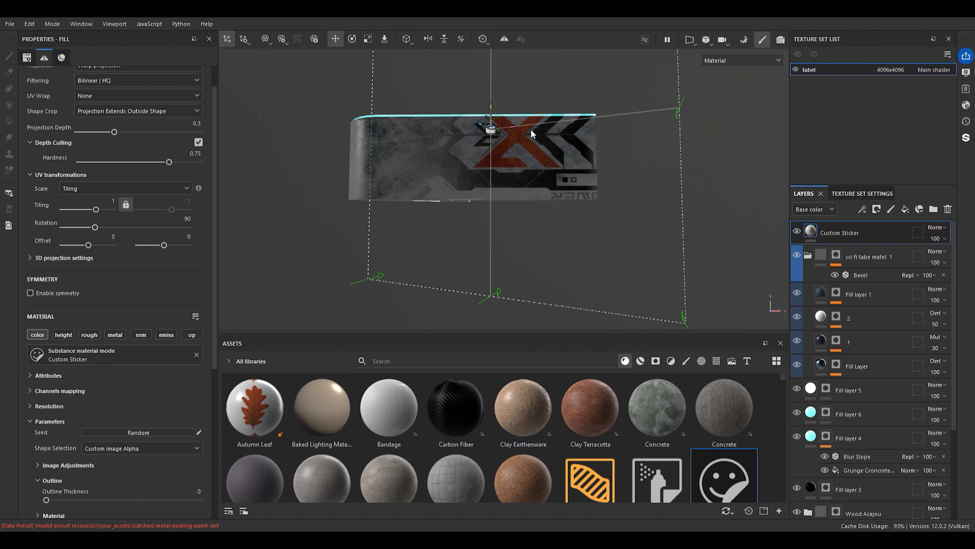
{"action": "left_click_drag", "start_coordinate": [487, 114], "coordinate": [486, 133]}
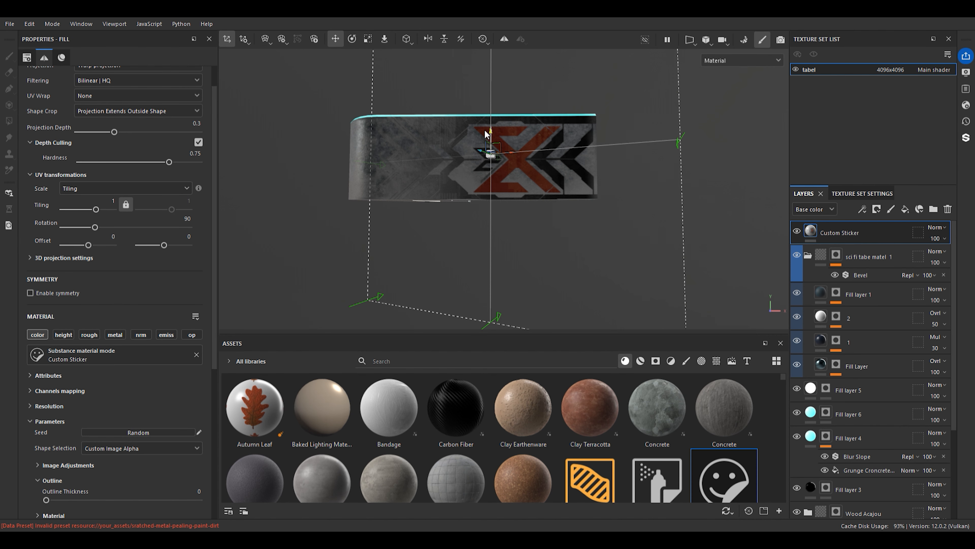
{"action": "scroll", "coordinate": [529, 125], "scroll_direction": "up", "scroll_amount": 2}
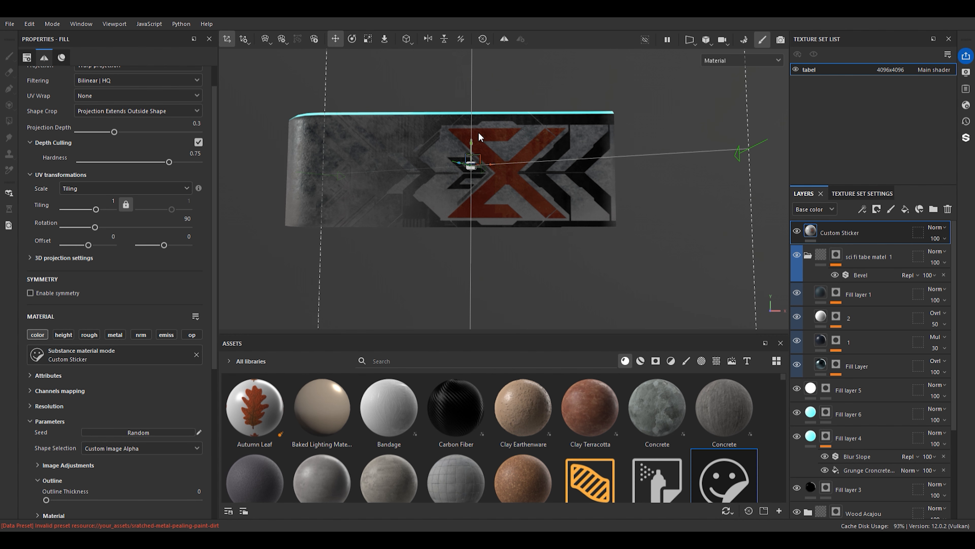
{"action": "left_click", "coordinate": [468, 146]}
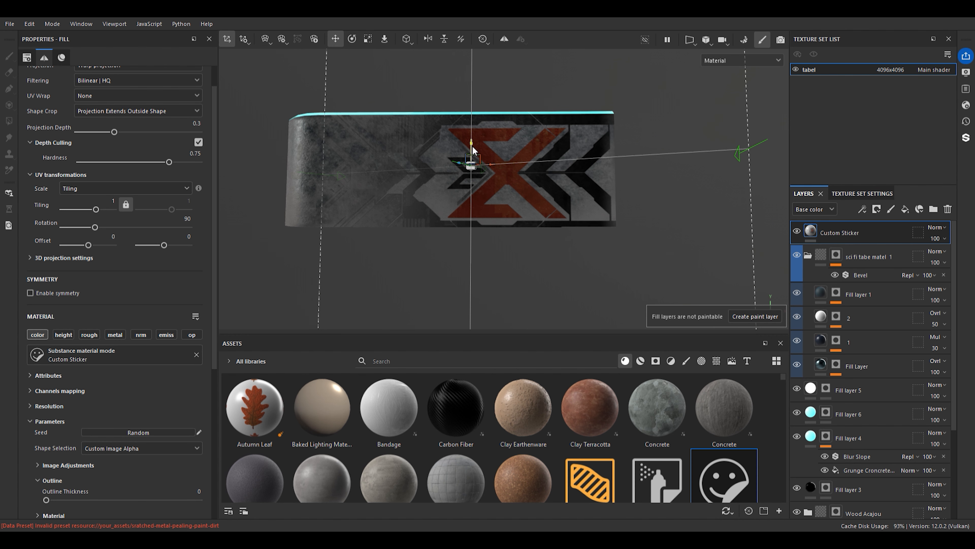
{"action": "left_click_drag", "start_coordinate": [473, 149], "coordinate": [475, 141]}
{"action": "scroll", "coordinate": [519, 125], "scroll_direction": "down", "scroll_amount": 3}
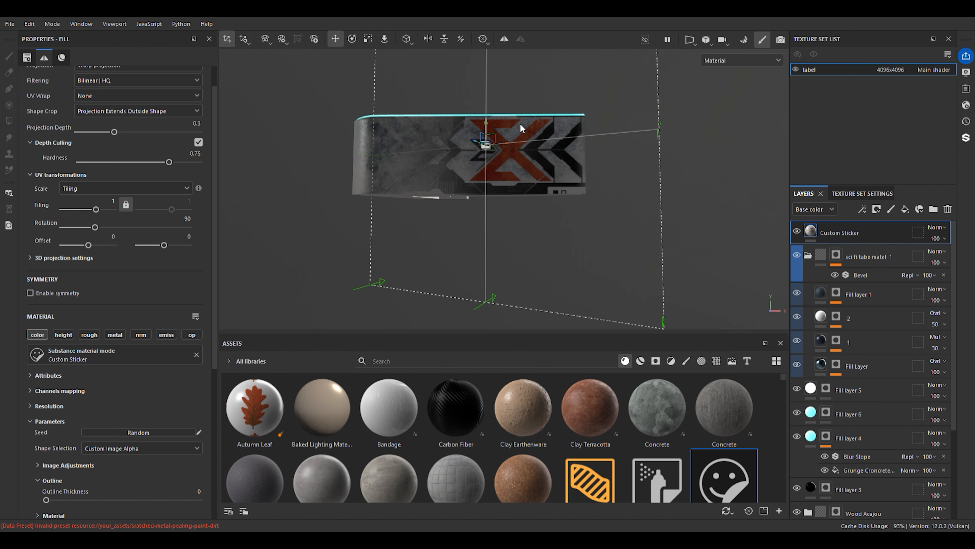
{"action": "key", "text": "q"}
Add a black mask to the Custom Sticker layer and polygon-fill the outer face in white to limit the sticker to it
{"action": "scroll", "coordinate": [536, 129], "scroll_direction": "up", "scroll_amount": 2}
{"action": "left_click_drag", "start_coordinate": [536, 130], "coordinate": [479, 235], "text": "alt"}
{"action": "scroll", "coordinate": [479, 235], "scroll_direction": "up", "scroll_amount": 2}
{"action": "left_click_drag", "start_coordinate": [478, 272], "coordinate": [493, 257], "text": "alt"}
{"action": "scroll", "coordinate": [485, 184], "scroll_direction": "down", "scroll_amount": 2}
{"action": "left_click_drag", "start_coordinate": [485, 178], "coordinate": [480, 225], "text": "alt"}
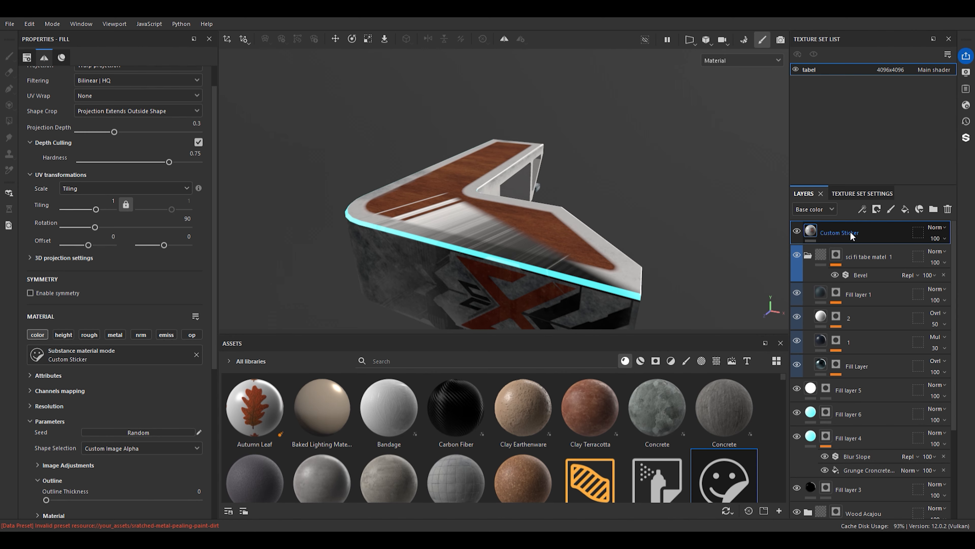
{"action": "key", "text": "4"}
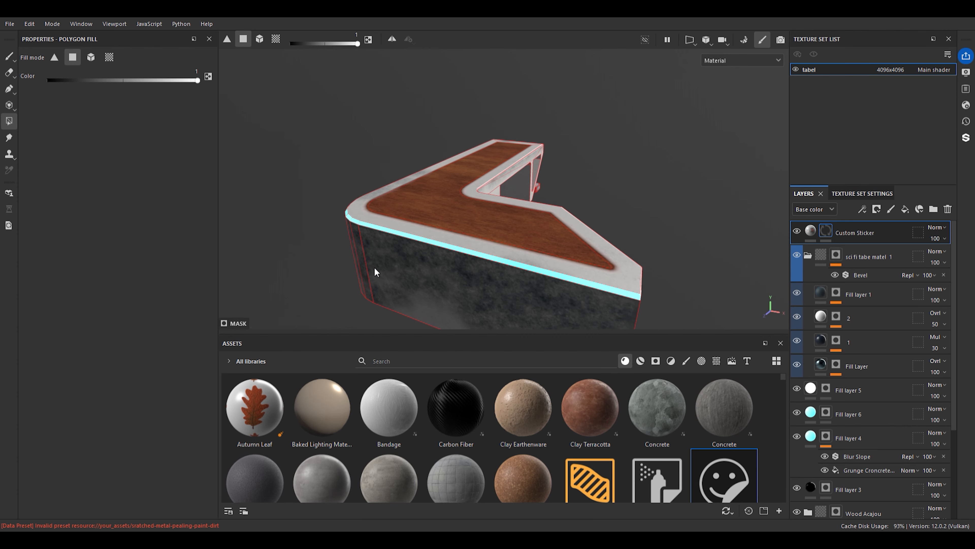
{"action": "left_click_drag", "start_coordinate": [374, 271], "coordinate": [447, 269], "text": "alt"}
{"action": "left_click", "coordinate": [530, 277]}
{"action": "scroll", "coordinate": [473, 264], "scroll_direction": "down", "scroll_amount": 3}
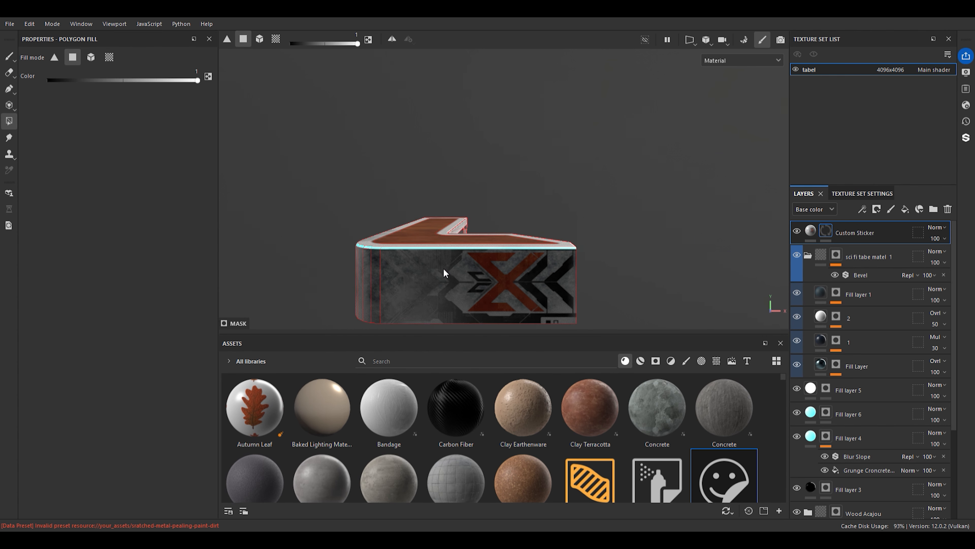
{"action": "middle_click_drag", "start_coordinate": [443, 268], "coordinate": [468, 263], "text": "alt"}
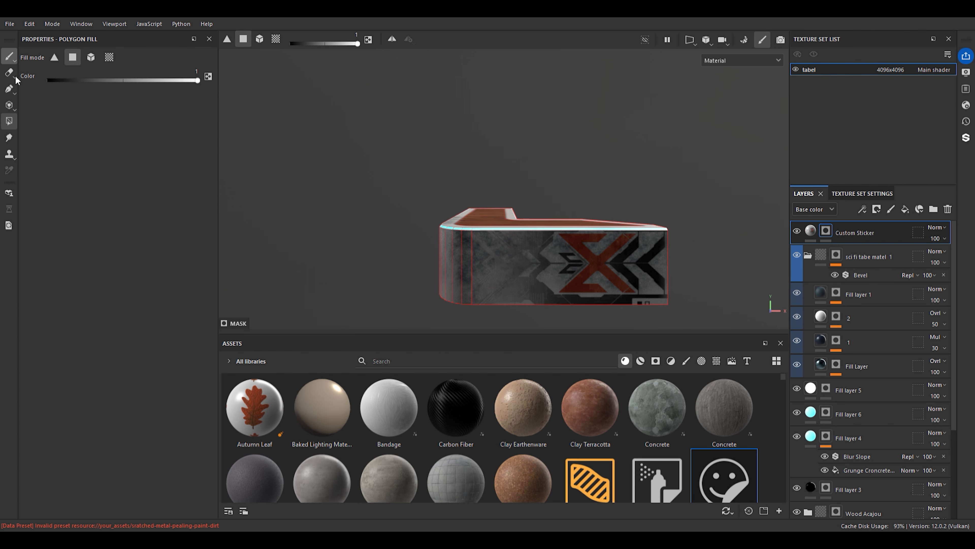
Set up the Artistic Heavy Sponge brush for painting on the sticker's mask, with its size at 27.3
{"action": "left_click", "coordinate": [9, 57]}
{"action": "mouse_move", "coordinate": [653, 153]}
{"action": "left_mouse_down", "text": "alt"}
{"action": "mouse_move", "coordinate": [671, 335]}
{"action": "mouse_move", "coordinate": [587, 243]}
{"action": "mouse_move", "coordinate": [519, 135]}
{"action": "mouse_move", "coordinate": [632, 59]}
{"action": "mouse_move", "coordinate": [595, 249]}
{"action": "mouse_move", "coordinate": [584, 196]}
{"action": "left_mouse_up", "text": "alt"}
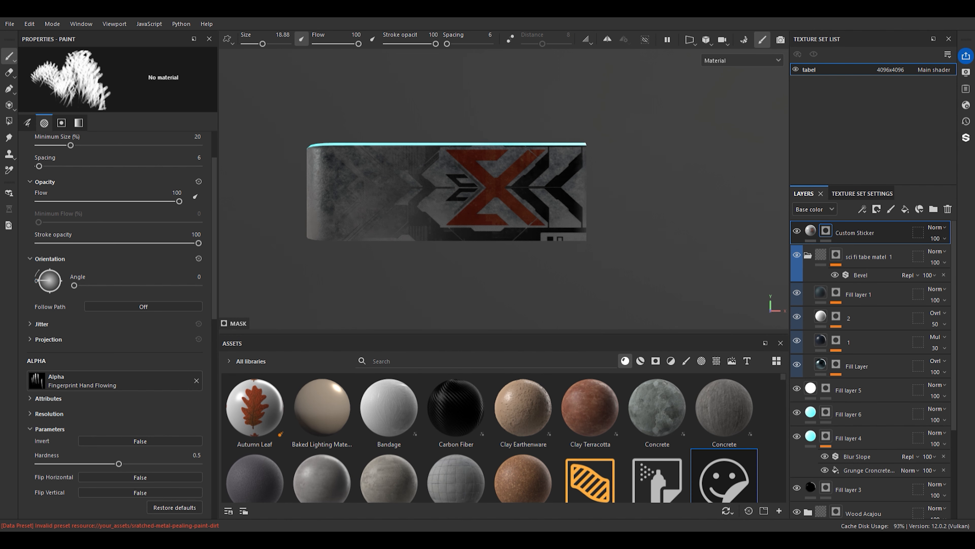
{"action": "scroll", "coordinate": [584, 196], "scroll_direction": "up", "scroll_amount": 2}
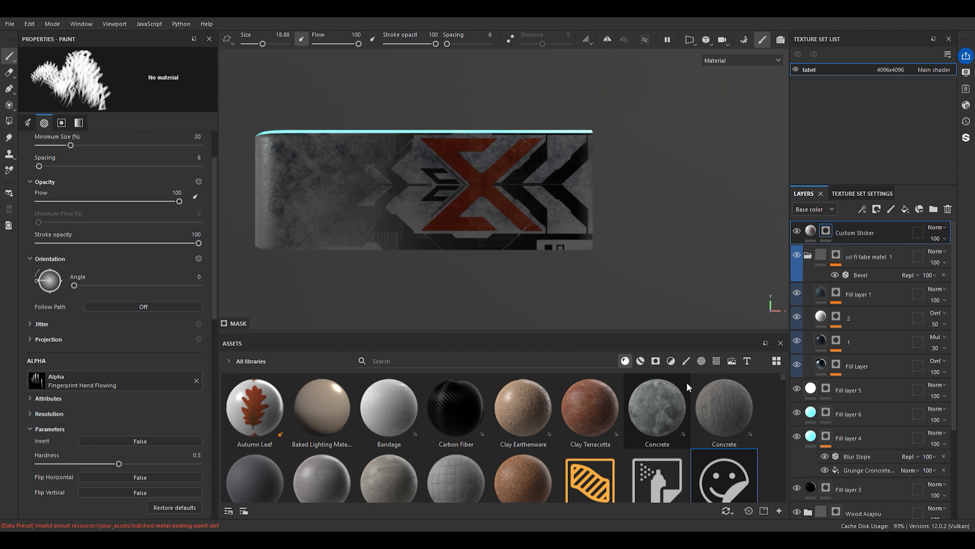
{"action": "left_click", "coordinate": [686, 361]}
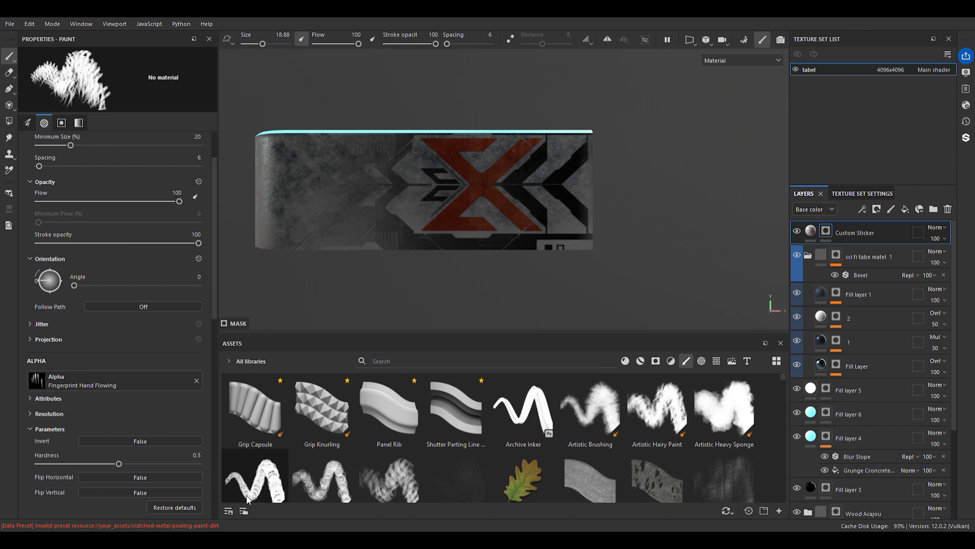
{"action": "left_click", "coordinate": [694, 423]}
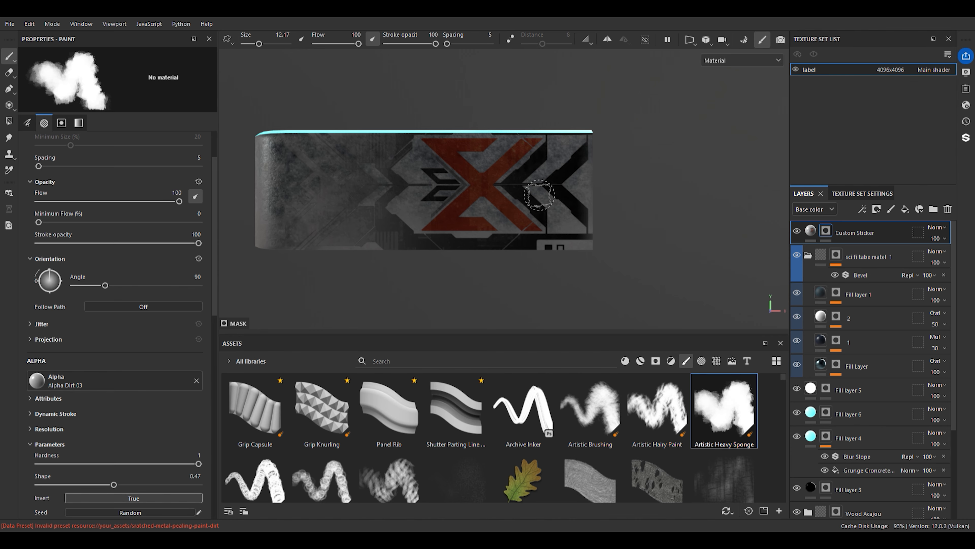
{"action": "mouse_move", "coordinate": [545, 193]}
{"action": "right_mouse_down", "text": "shift"}
{"action": "mouse_move", "coordinate": [571, 199]}
{"action": "mouse_move", "coordinate": [575, 170]}
{"action": "right_mouse_up", "text": "shift"}
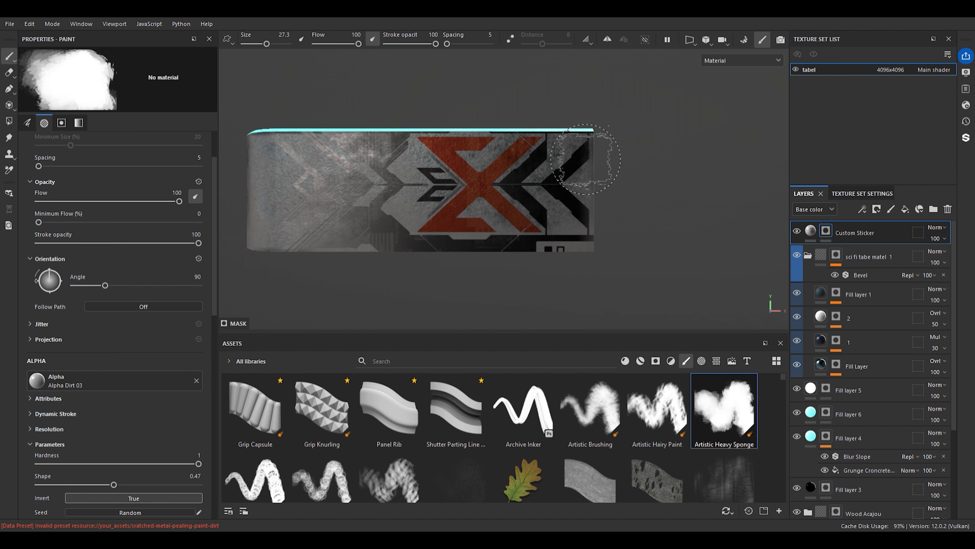
Paint out parts of the sticker's mask with the sponge brush around the black arrow, the emblem's upper arm and the face's free end
{"action": "left_click_drag", "start_coordinate": [570, 172], "coordinate": [579, 155]}
{"action": "mouse_move", "coordinate": [582, 212]}
{"action": "left_mouse_down"}
{"action": "mouse_move", "coordinate": [582, 235]}
{"action": "mouse_move", "coordinate": [582, 188]}
{"action": "left_mouse_up"}
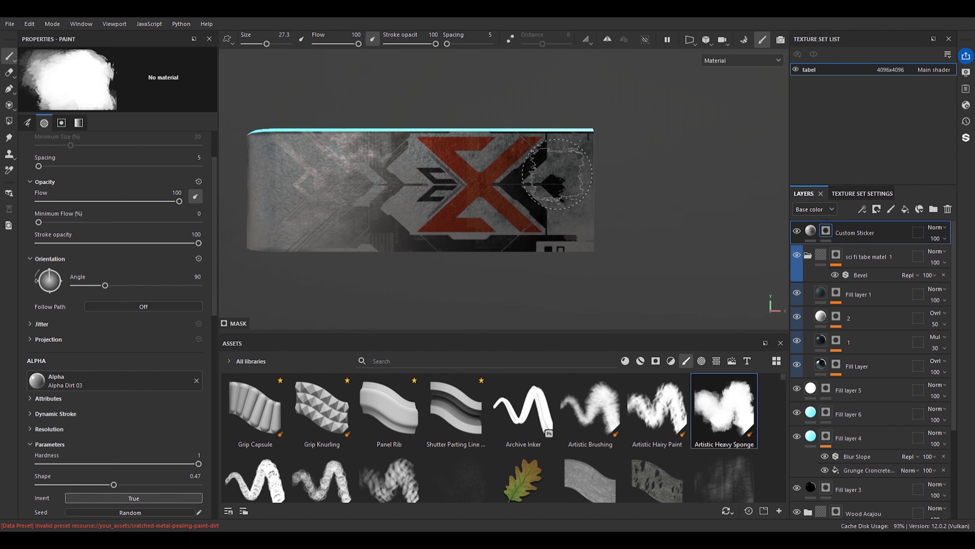
{"action": "left_click_drag", "start_coordinate": [547, 149], "coordinate": [508, 145]}
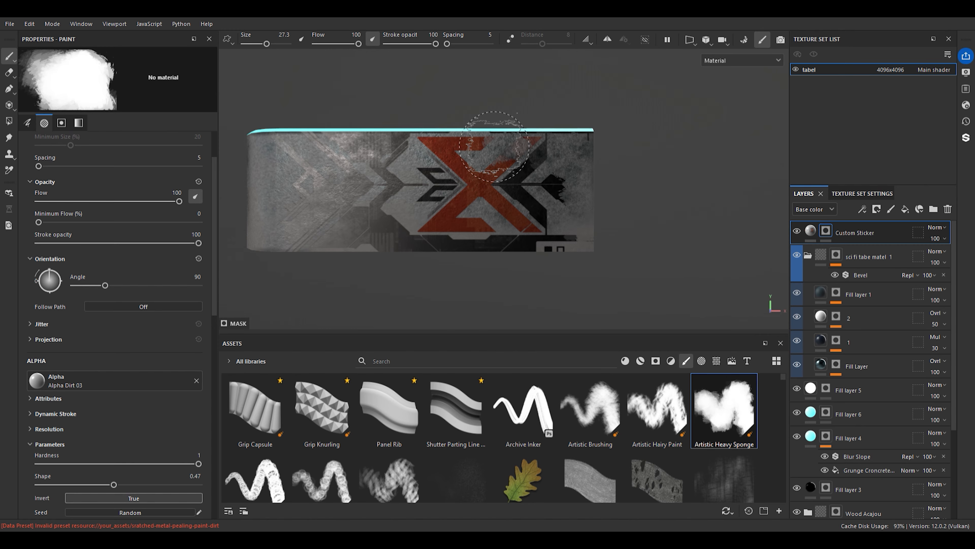
{"action": "mouse_move", "coordinate": [549, 219]}
{"action": "left_mouse_down"}
{"action": "mouse_move", "coordinate": [553, 232]}
{"action": "mouse_move", "coordinate": [572, 237]}
{"action": "left_mouse_up"}
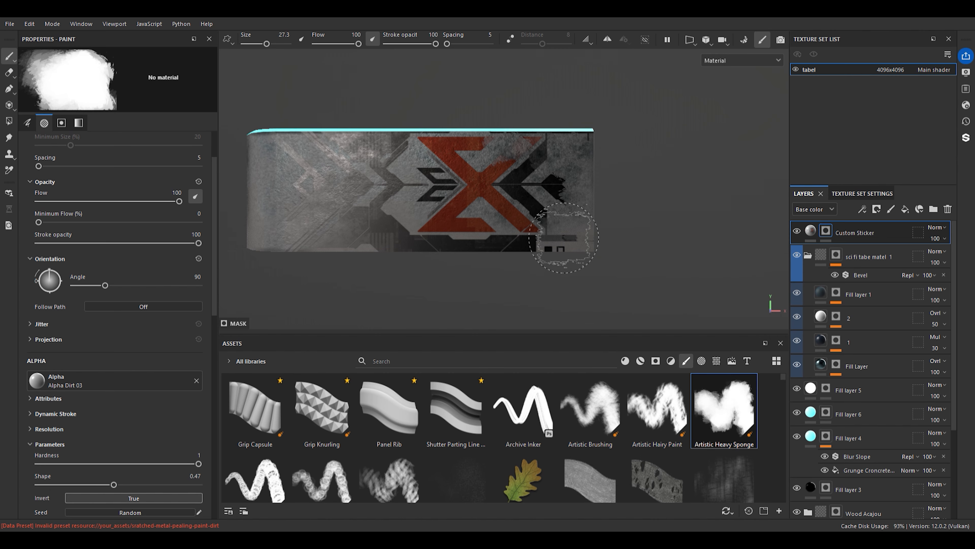
{"action": "left_click_drag", "start_coordinate": [484, 250], "coordinate": [519, 200], "text": "alt"}
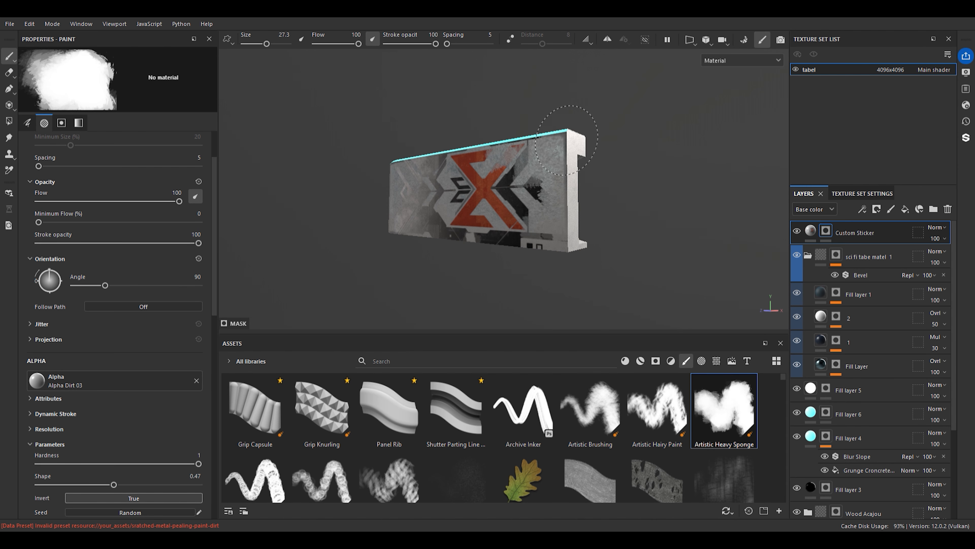
{"action": "mouse_move", "coordinate": [562, 138]}
{"action": "left_mouse_down", "text": "alt"}
{"action": "mouse_move", "coordinate": [521, 208]}
{"action": "mouse_move", "coordinate": [531, 204]}
{"action": "mouse_move", "coordinate": [537, 223]}
{"action": "left_mouse_up", "text": "alt"}
{"action": "scroll", "coordinate": [521, 209], "scroll_direction": "up", "scroll_amount": 3}
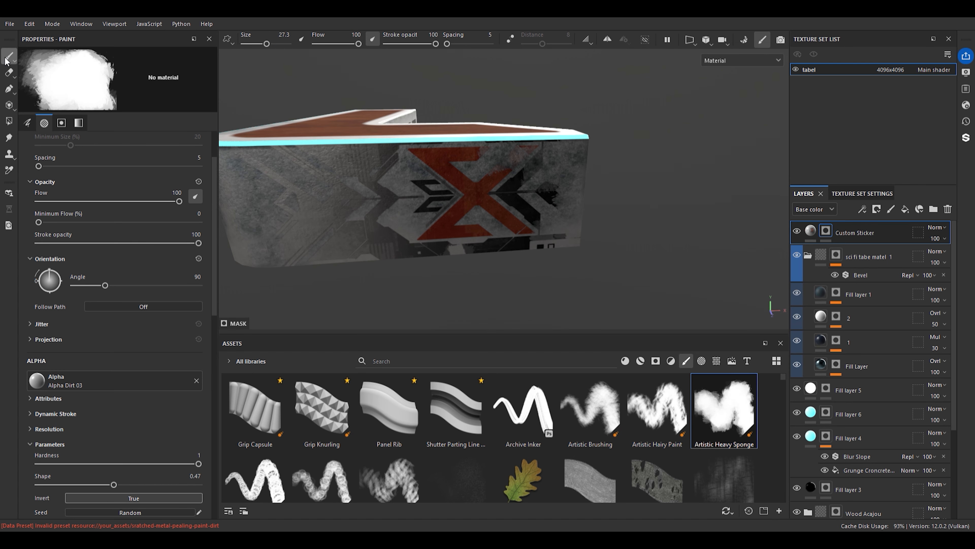
Try the height and emissive channels on the Custom Sticker layer, leaving both off
{"action": "left_click", "coordinate": [809, 235]}
{"action": "left_click_drag", "start_coordinate": [535, 212], "coordinate": [507, 185], "text": "alt"}
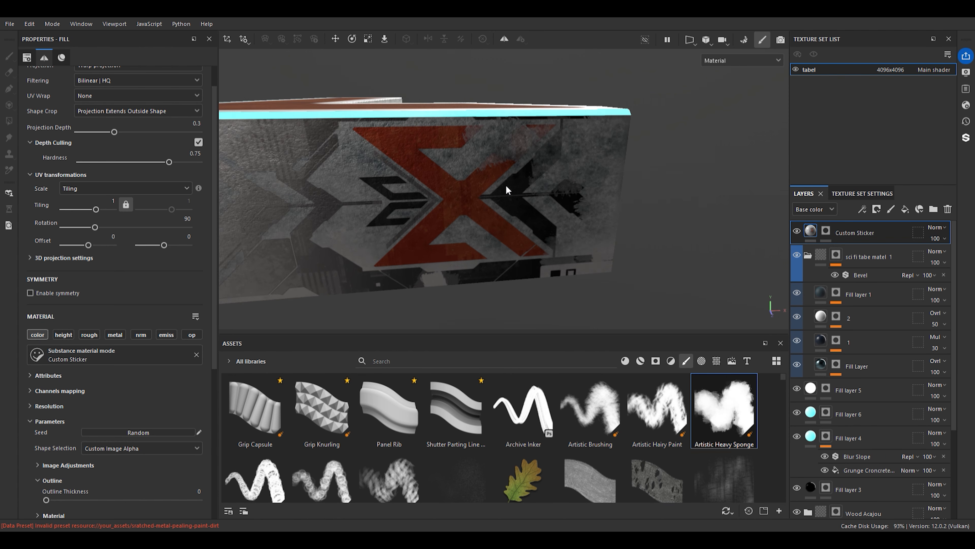
{"action": "right_click_drag", "start_coordinate": [507, 184], "coordinate": [544, 160], "text": "alt"}
{"action": "left_click_drag", "start_coordinate": [544, 160], "coordinate": [433, 151], "text": "alt"}
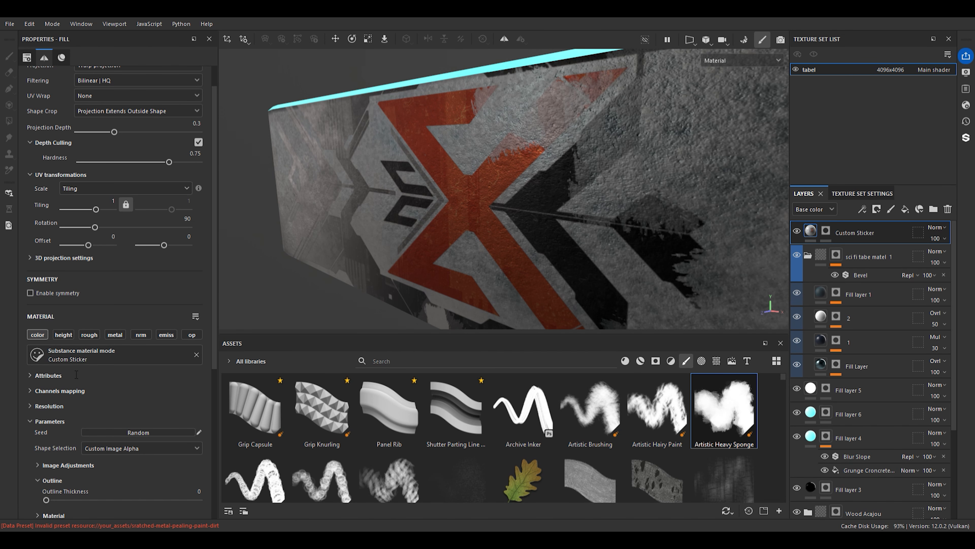
{"action": "left_click", "coordinate": [64, 334]}
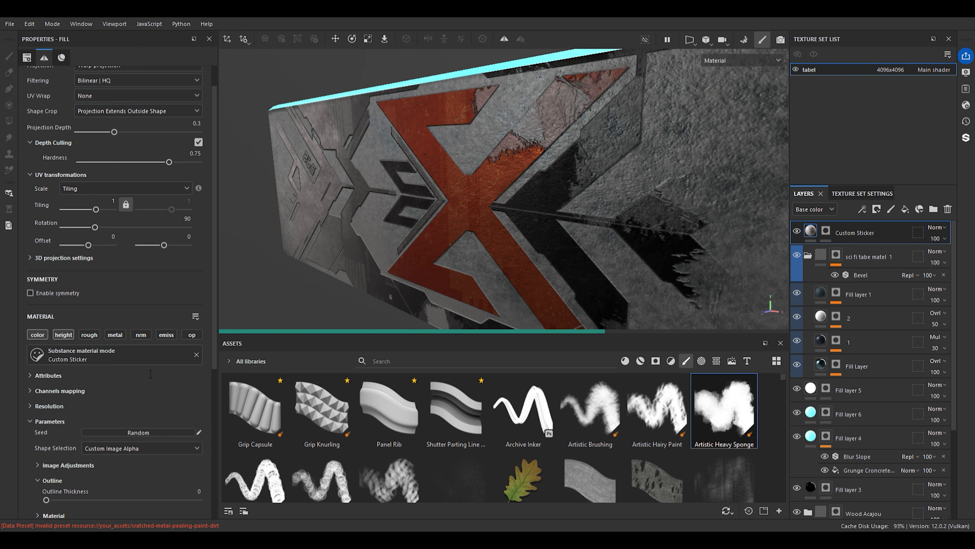
{"action": "left_click_drag", "start_coordinate": [545, 204], "coordinate": [592, 239], "text": "alt"}
{"action": "scroll", "coordinate": [536, 163], "scroll_direction": "down", "scroll_amount": 5}
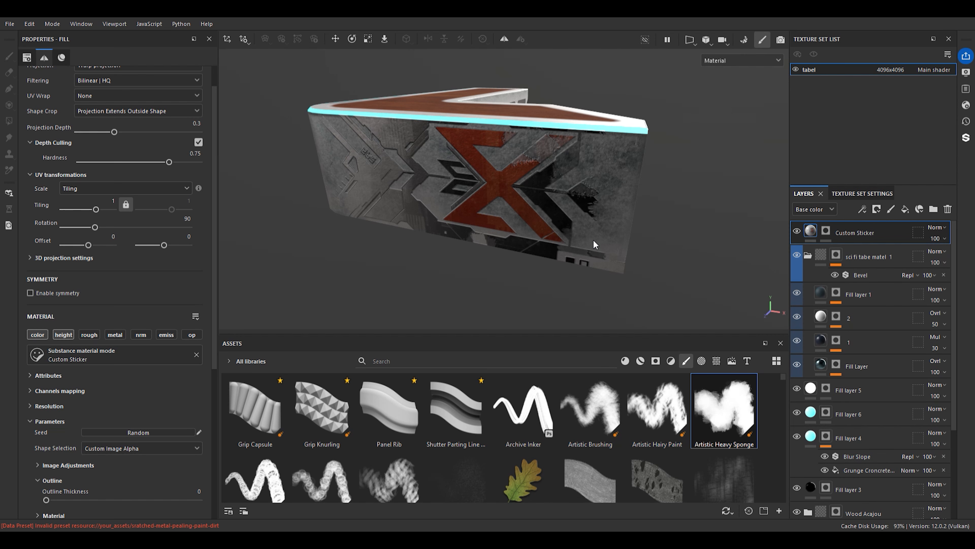
{"action": "key", "text": "ctrl+z"}
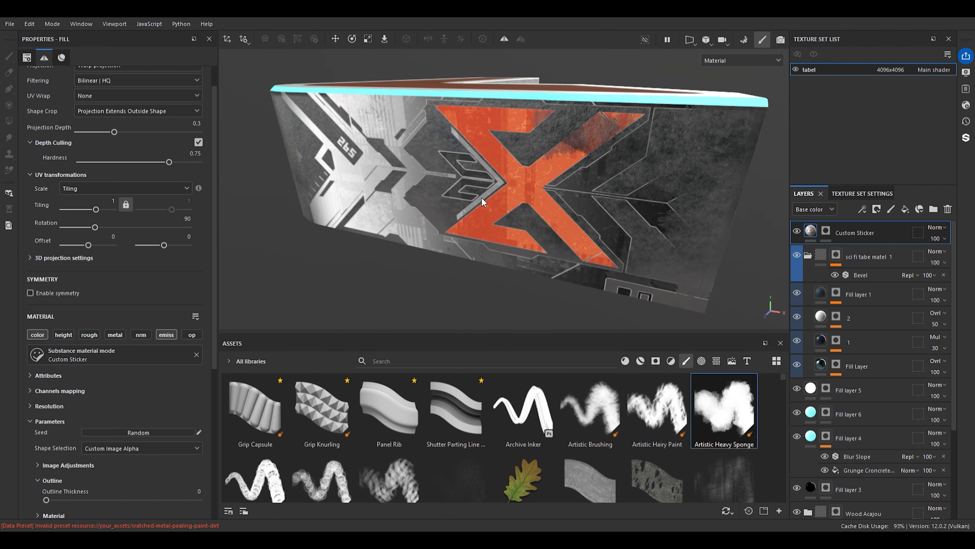
Examine the worn sticker up close and the whole table from the outer and inner sides
{"action": "left_click_drag", "start_coordinate": [483, 201], "coordinate": [557, 143], "text": "alt"}
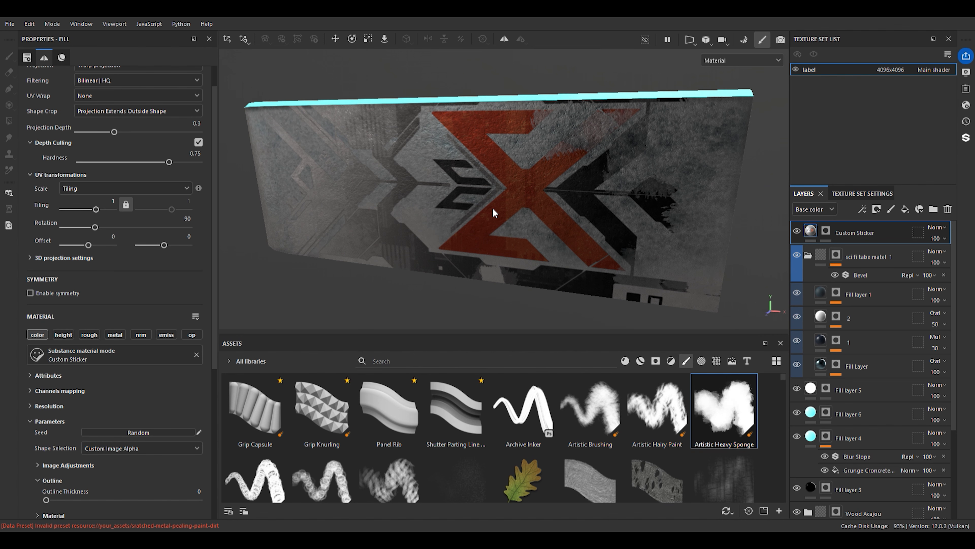
{"action": "scroll", "coordinate": [561, 184], "scroll_direction": "up", "scroll_amount": 3}
{"action": "right_click_drag", "start_coordinate": [545, 155], "coordinate": [527, 238], "text": "alt"}
{"action": "scroll", "coordinate": [505, 200], "scroll_direction": "down", "scroll_amount": 4}
{"action": "left_click_drag", "start_coordinate": [371, 261], "coordinate": [568, 229], "text": "alt"}
{"action": "scroll", "coordinate": [402, 243], "scroll_direction": "down", "scroll_amount": 3}
{"action": "left_click_drag", "start_coordinate": [402, 243], "coordinate": [562, 277], "text": "alt"}
{"action": "left_click_drag", "start_coordinate": [496, 211], "coordinate": [596, 266], "text": "alt"}
{"action": "scroll", "coordinate": [618, 211], "scroll_direction": "up", "scroll_amount": 3}
{"action": "scroll", "coordinate": [580, 192], "scroll_direction": "down", "scroll_amount": 3}
{"action": "left_click_drag", "start_coordinate": [697, 238], "coordinate": [529, 233], "text": "alt"}
{"action": "scroll", "coordinate": [529, 234], "scroll_direction": "up", "scroll_amount": 5}
{"action": "left_click_drag", "start_coordinate": [577, 290], "coordinate": [598, 218], "text": "alt"}
{"action": "key", "text": "f"}
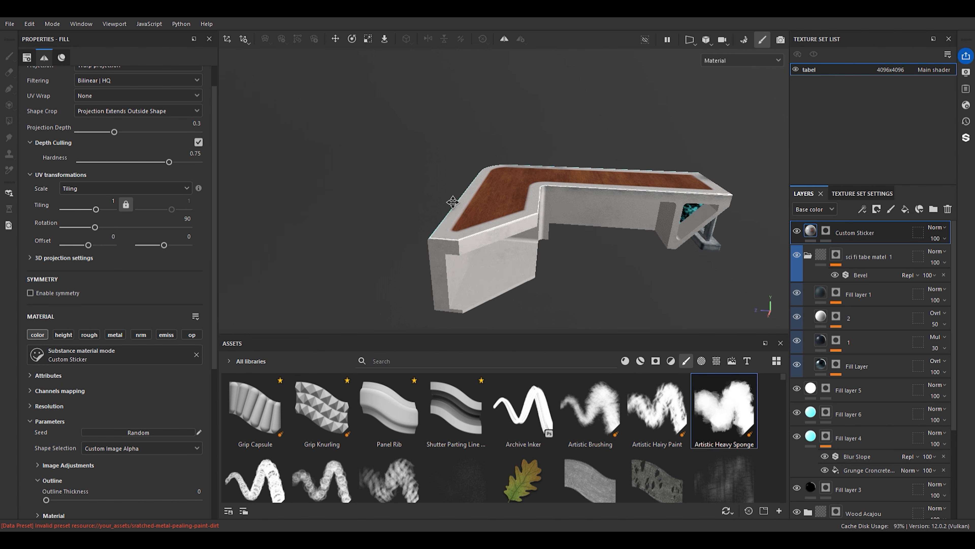
Render the table in Iray and examine the outer face with the red X sticker
{"action": "key", "text": "ctrl"}
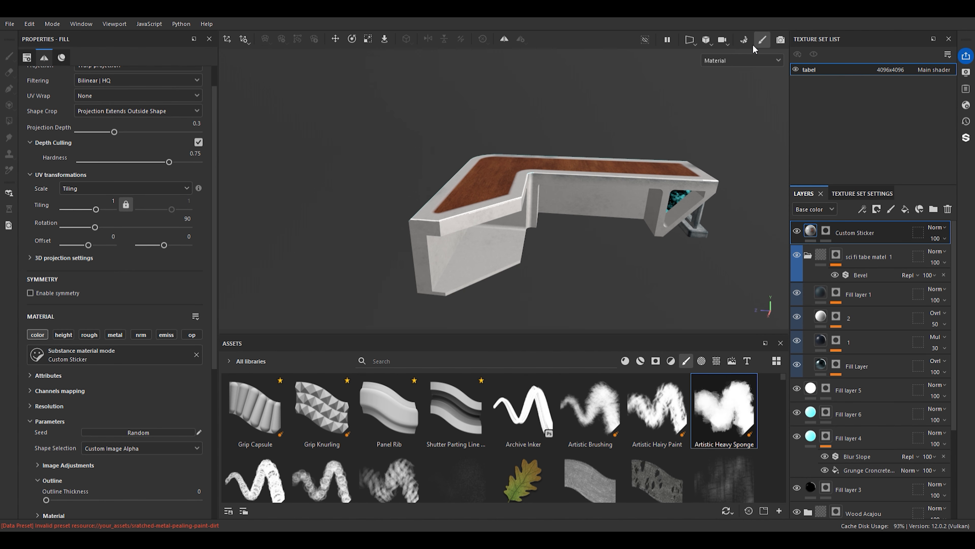
{"action": "left_click", "coordinate": [777, 39]}
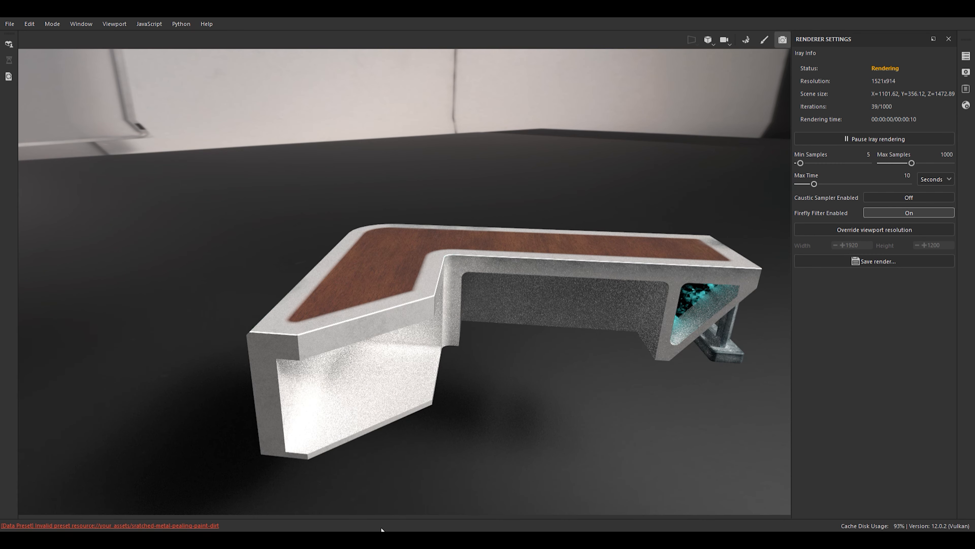
{"action": "scroll", "coordinate": [357, 355], "scroll_direction": "down", "scroll_amount": 3}
{"action": "left_click_drag", "start_coordinate": [357, 356], "coordinate": [561, 323], "text": "alt"}
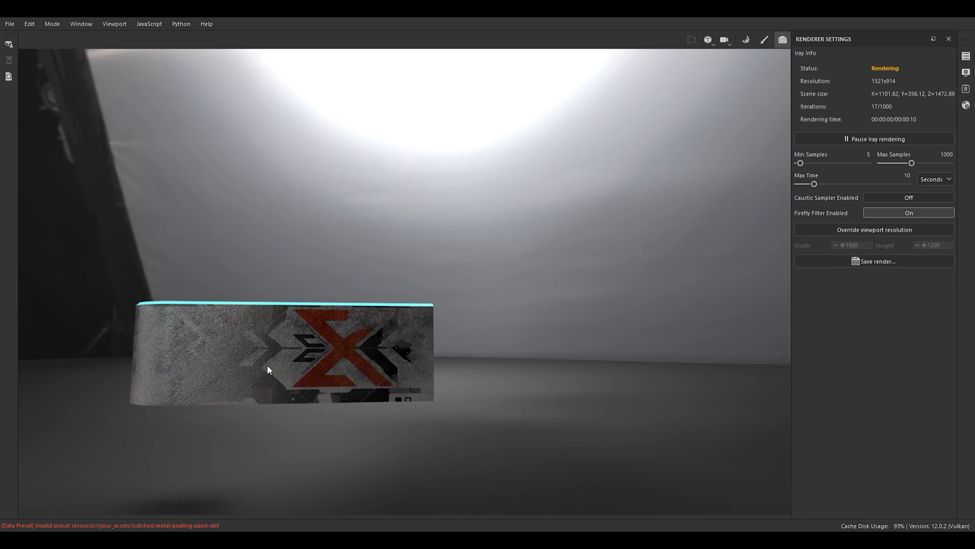
{"action": "scroll", "coordinate": [268, 369], "scroll_direction": "up", "scroll_amount": 2}
{"action": "left_click_drag", "start_coordinate": [346, 378], "coordinate": [430, 378], "text": "alt"}
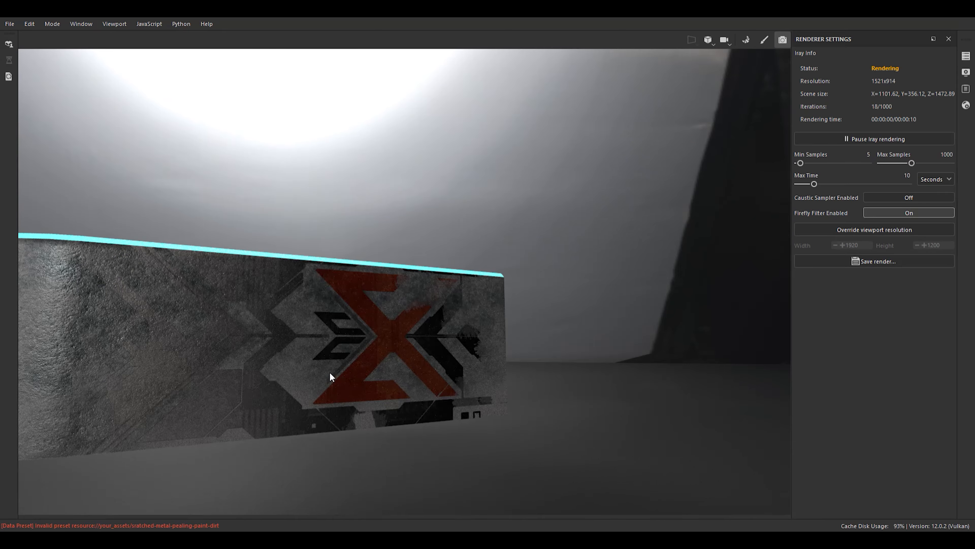
{"action": "left_click_drag", "start_coordinate": [306, 364], "coordinate": [436, 357], "text": "alt"}
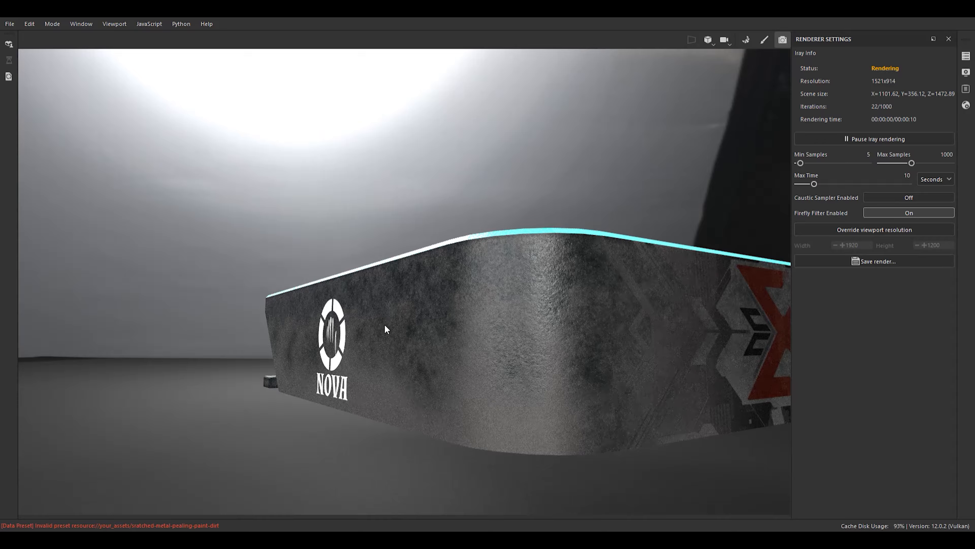
Inspect the NOVA logo, the rounded corner's metal surface and the tabletop in the Iray render
{"action": "scroll", "coordinate": [381, 328], "scroll_direction": "up", "scroll_amount": 2}
{"action": "left_click_drag", "start_coordinate": [380, 328], "coordinate": [534, 331], "text": "alt"}
{"action": "left_click_drag", "start_coordinate": [333, 371], "coordinate": [525, 368], "text": "alt"}
{"action": "scroll", "coordinate": [479, 339], "scroll_direction": "up", "scroll_amount": 2}
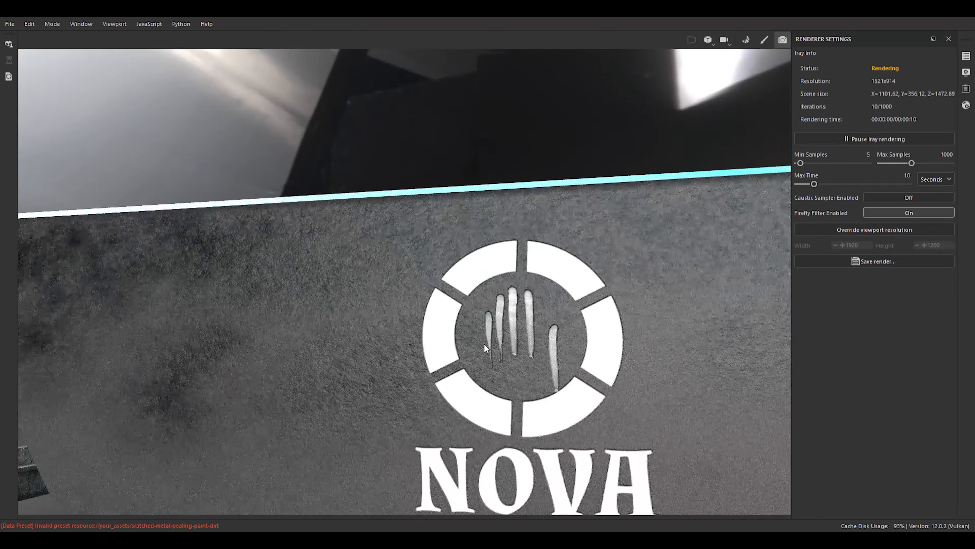
{"action": "scroll", "coordinate": [483, 336], "scroll_direction": "down", "scroll_amount": 2}
{"action": "left_click_drag", "start_coordinate": [542, 336], "coordinate": [397, 361], "text": "alt"}
{"action": "scroll", "coordinate": [472, 360], "scroll_direction": "down", "scroll_amount": 3}
{"action": "middle_click_drag", "start_coordinate": [578, 360], "coordinate": [506, 361], "text": "alt"}
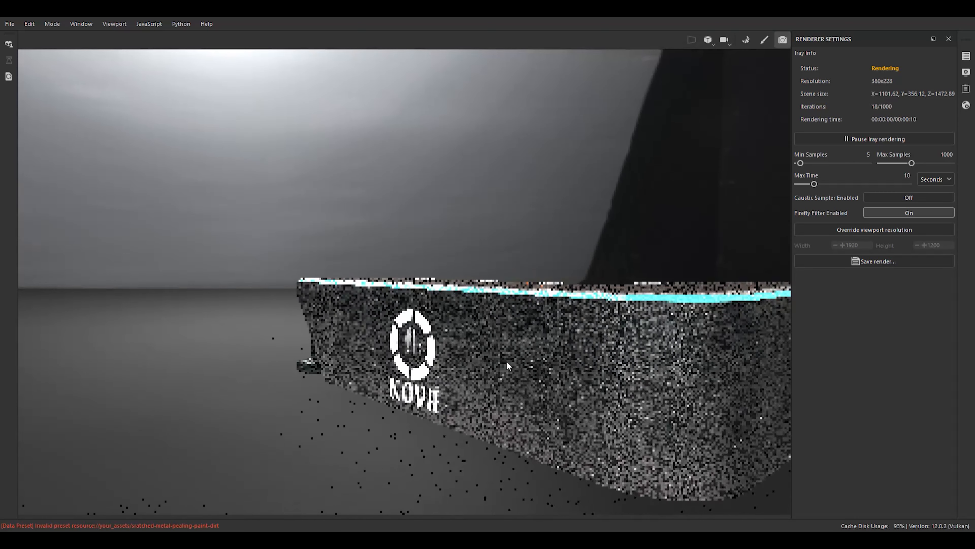
{"action": "scroll", "coordinate": [559, 372], "scroll_direction": "up", "scroll_amount": 4}
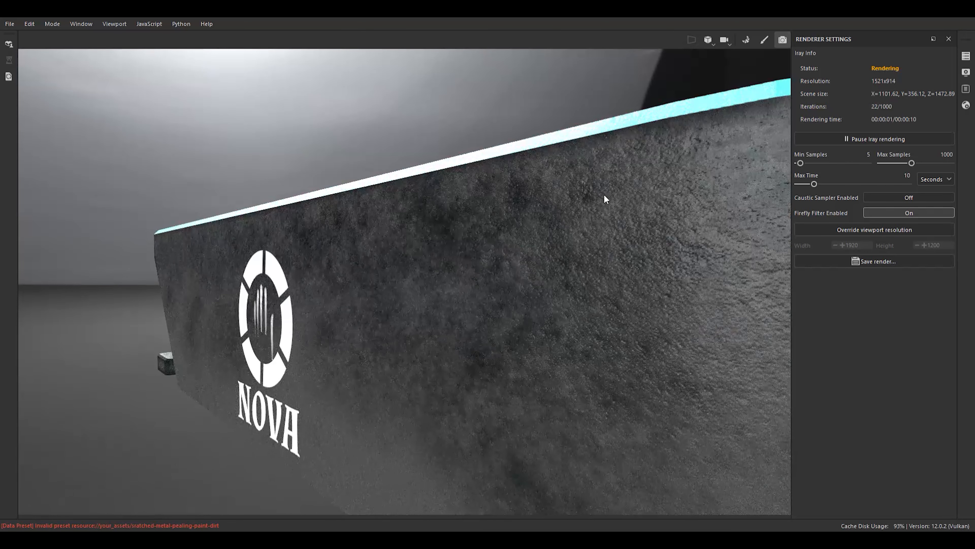
{"action": "scroll", "coordinate": [536, 299], "scroll_direction": "down", "scroll_amount": 4}
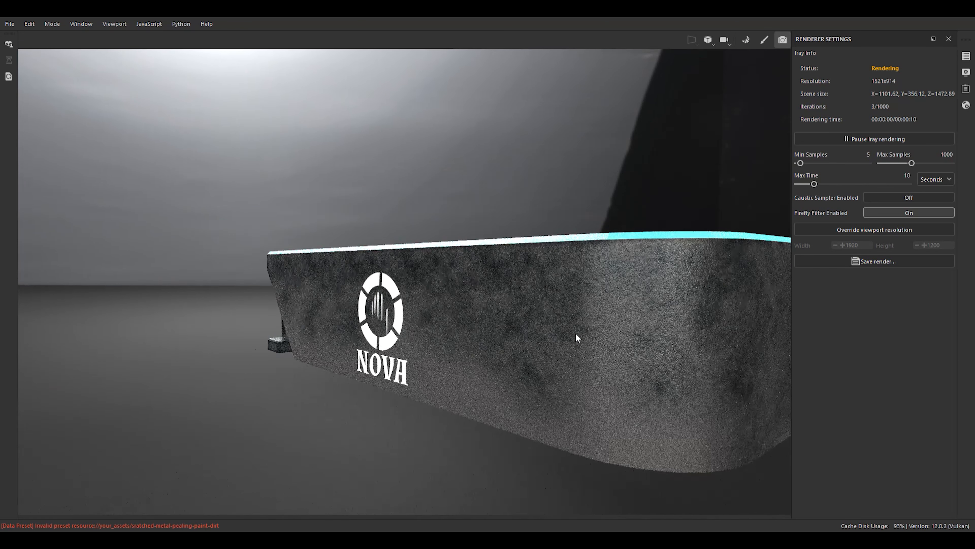
{"action": "left_click_drag", "start_coordinate": [583, 347], "coordinate": [554, 403], "text": "alt"}
{"action": "scroll", "coordinate": [645, 388], "scroll_direction": "down", "scroll_amount": 3}
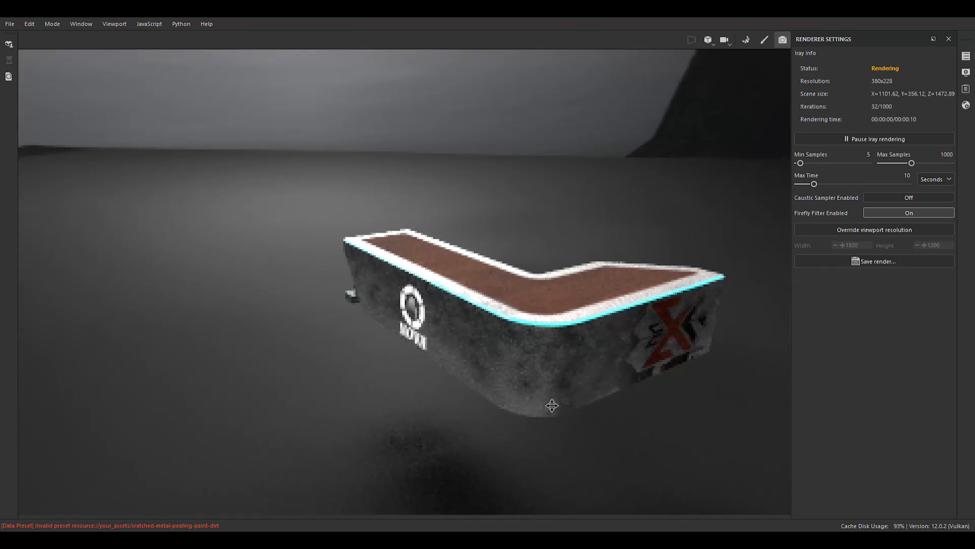
{"action": "scroll", "coordinate": [581, 356], "scroll_direction": "up", "scroll_amount": 4}
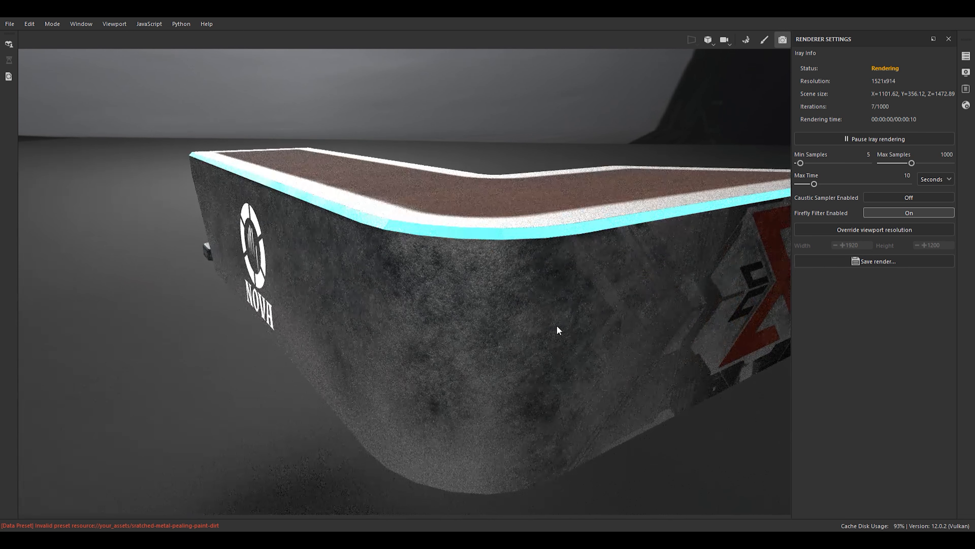
{"action": "scroll", "coordinate": [549, 358], "scroll_direction": "down", "scroll_amount": 4}
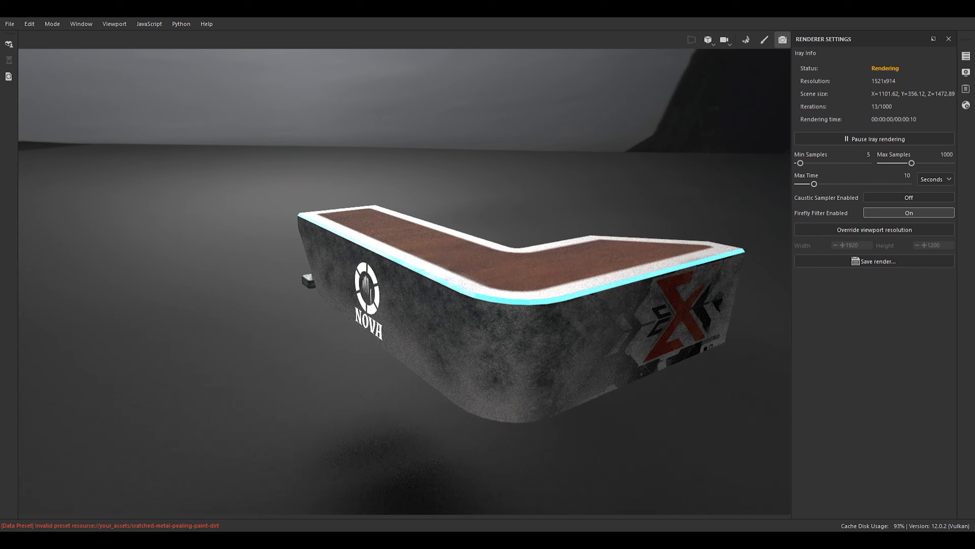
Return to painting mode and toggle the sci fi tabe matel 1 group's visibility to compare the metal surface at the rounded corner
{"action": "left_click", "coordinate": [764, 38]}
{"action": "scroll", "coordinate": [623, 260], "scroll_direction": "up", "scroll_amount": 3}
{"action": "left_click_drag", "start_coordinate": [622, 260], "coordinate": [539, 231], "text": "alt"}
{"action": "scroll", "coordinate": [538, 230], "scroll_direction": "down", "scroll_amount": 3}
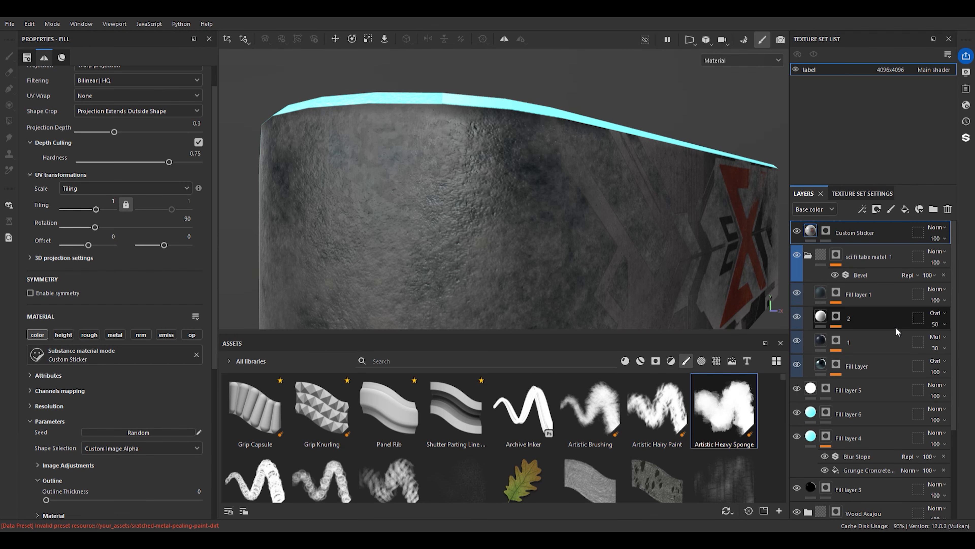
{"action": "left_click", "coordinate": [797, 256]}
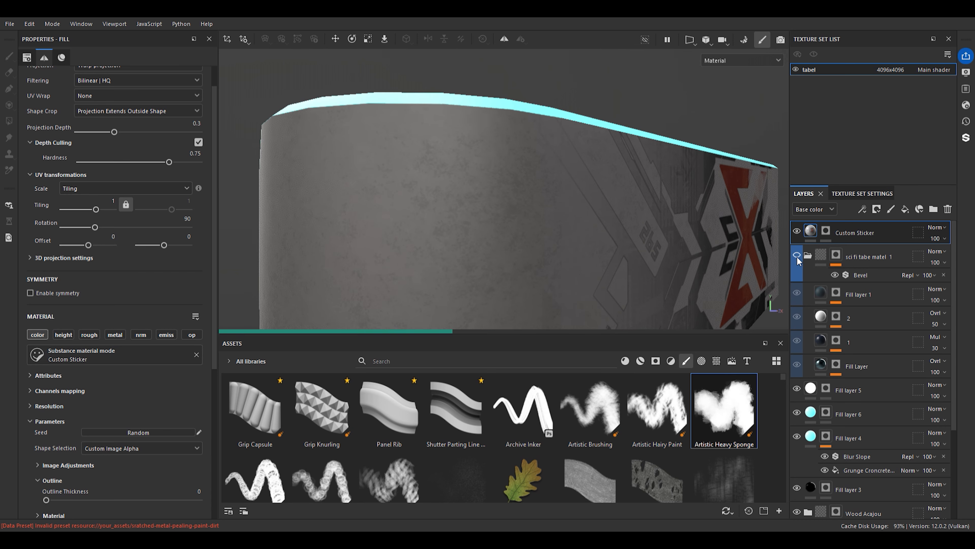
{"action": "left_click", "coordinate": [797, 257]}
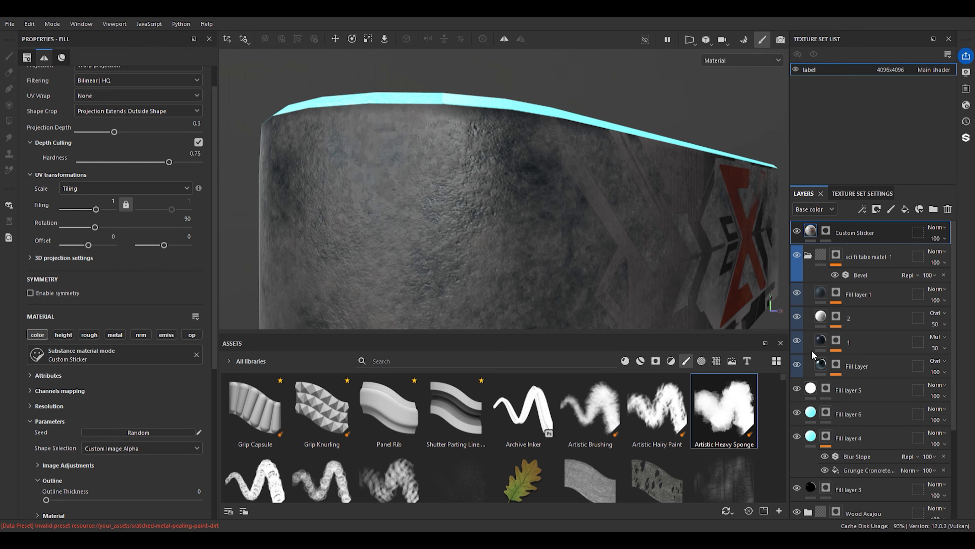
Set the height of the Fill Layer in the sci fi tabe matel 1 group to 0.0032 to flatten the metal's bumps
{"action": "left_click", "coordinate": [818, 365]}
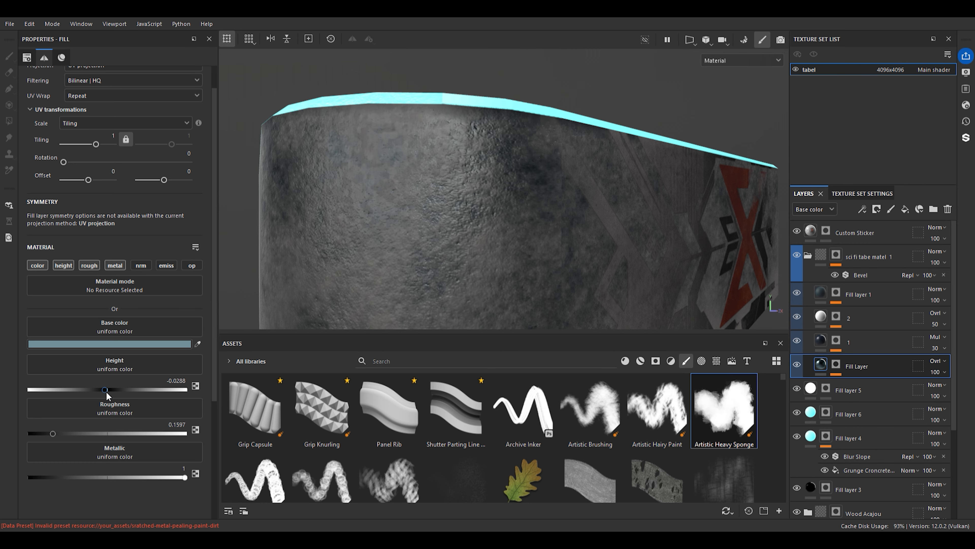
{"action": "left_click_drag", "start_coordinate": [105, 391], "coordinate": [106, 390]}
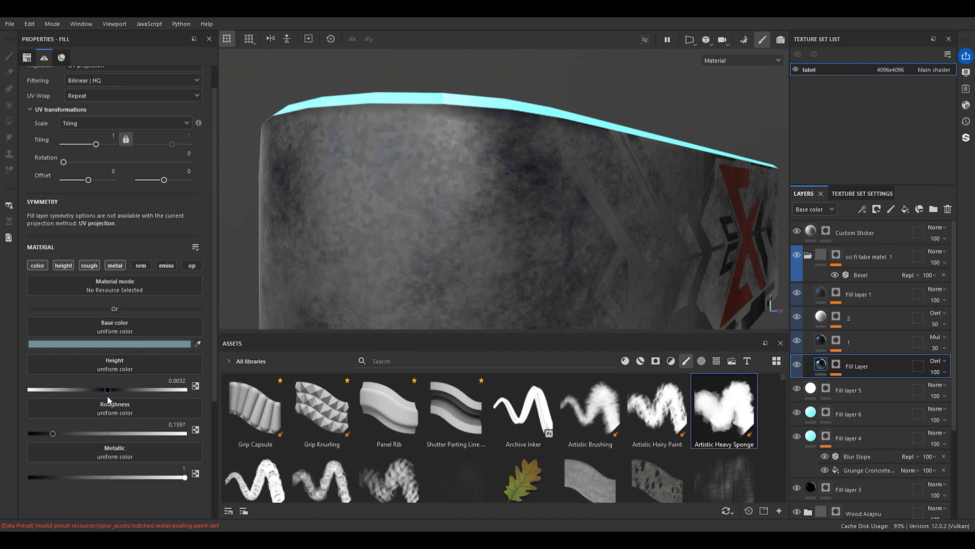
{"action": "scroll", "coordinate": [508, 177], "scroll_direction": "up", "scroll_amount": 3}
{"action": "left_click_drag", "start_coordinate": [507, 177], "coordinate": [593, 285], "text": "alt"}
{"action": "scroll", "coordinate": [529, 200], "scroll_direction": "down", "scroll_amount": 5}
{"action": "scroll", "coordinate": [614, 245], "scroll_direction": "down", "scroll_amount": 2}
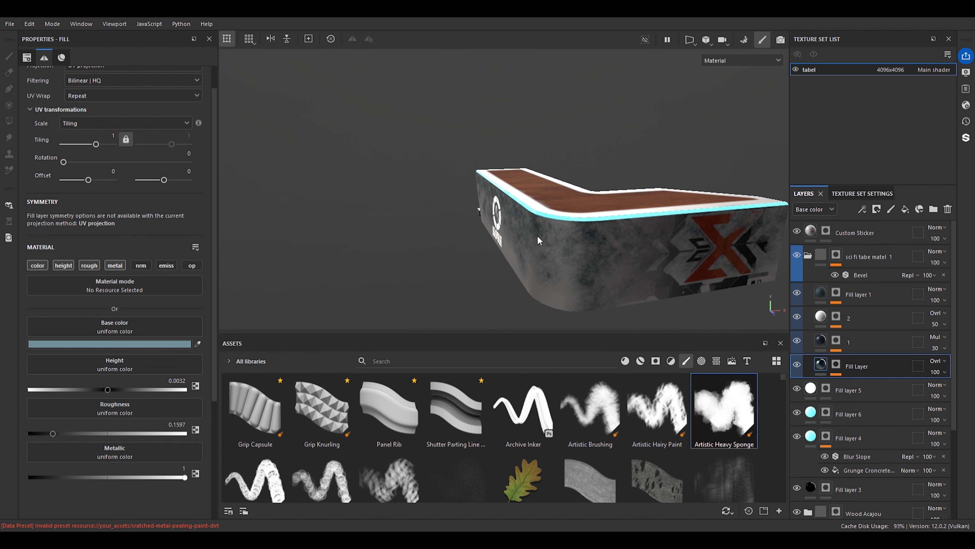
Review the smoothed metal, the sticker and the NOVA logo around the whole table
{"action": "left_click_drag", "start_coordinate": [538, 236], "coordinate": [699, 252], "text": "alt"}
{"action": "scroll", "coordinate": [534, 235], "scroll_direction": "down", "scroll_amount": 1}
{"action": "left_click_drag", "start_coordinate": [535, 235], "coordinate": [578, 206], "text": "alt"}
{"action": "scroll", "coordinate": [599, 188], "scroll_direction": "up", "scroll_amount": 5}
{"action": "scroll", "coordinate": [613, 177], "scroll_direction": "up", "scroll_amount": 3}
{"action": "left_click_drag", "start_coordinate": [614, 177], "coordinate": [684, 174], "text": "alt"}
{"action": "scroll", "coordinate": [664, 203], "scroll_direction": "down", "scroll_amount": 3}
{"action": "middle_click_drag", "start_coordinate": [664, 203], "coordinate": [420, 200], "text": "alt"}
{"action": "scroll", "coordinate": [461, 209], "scroll_direction": "down", "scroll_amount": 5}
{"action": "left_click_drag", "start_coordinate": [461, 210], "coordinate": [633, 158], "text": "alt"}
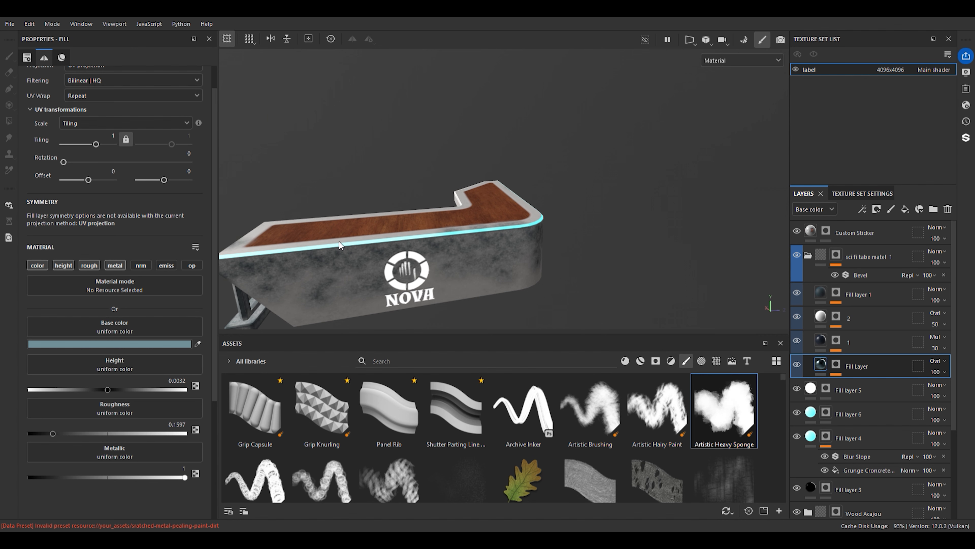
{"action": "scroll", "coordinate": [416, 261], "scroll_direction": "down", "scroll_amount": 2}
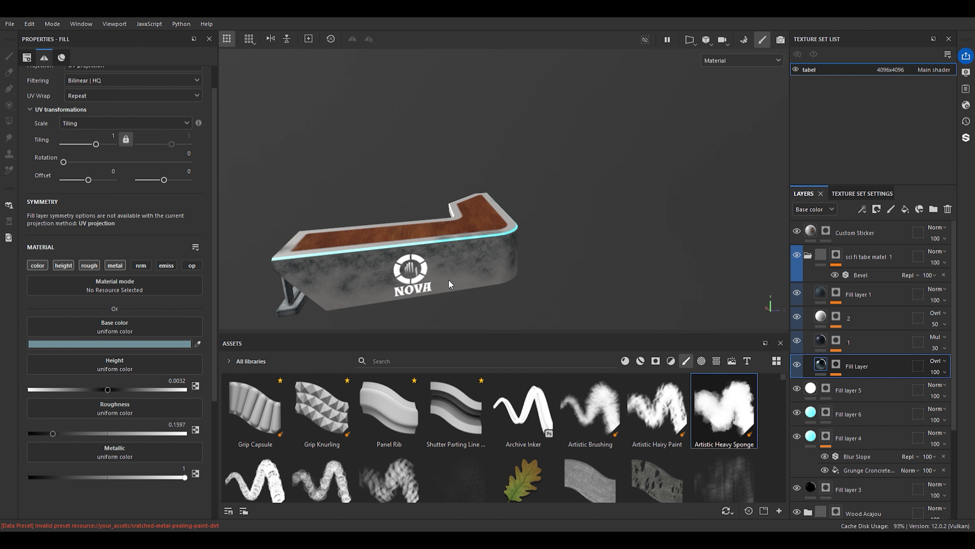